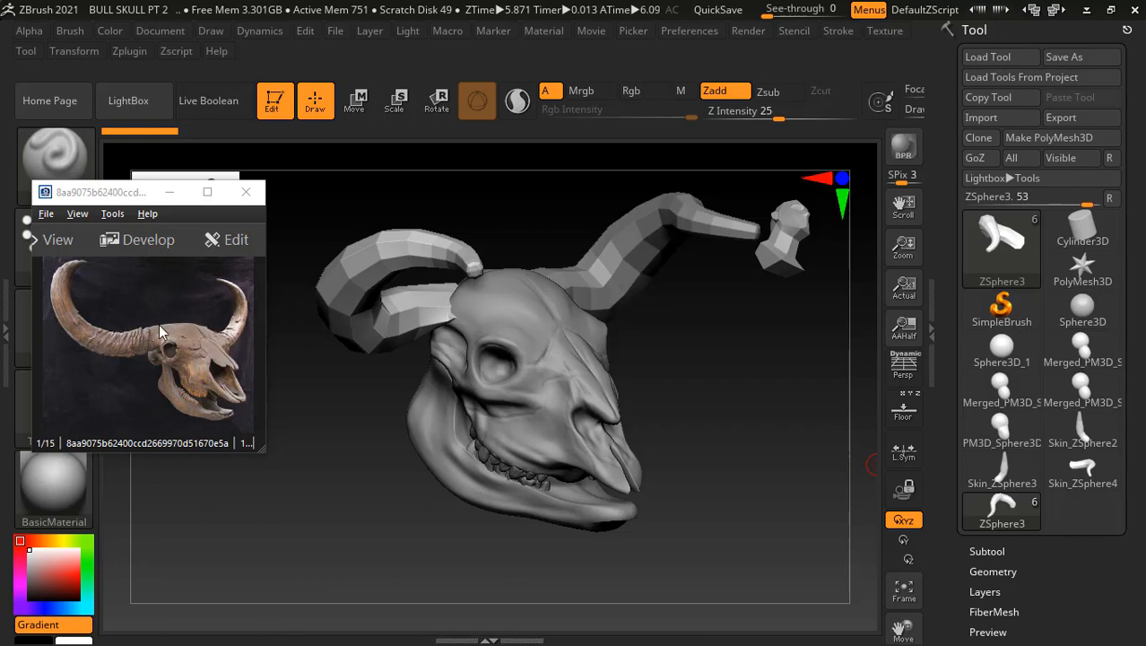
- Leaf through the skull reference images until the angry bull head picture is displayed
click(160, 324)
scroll(159, 325, down, 1)
scroll(160, 324, down, 1)
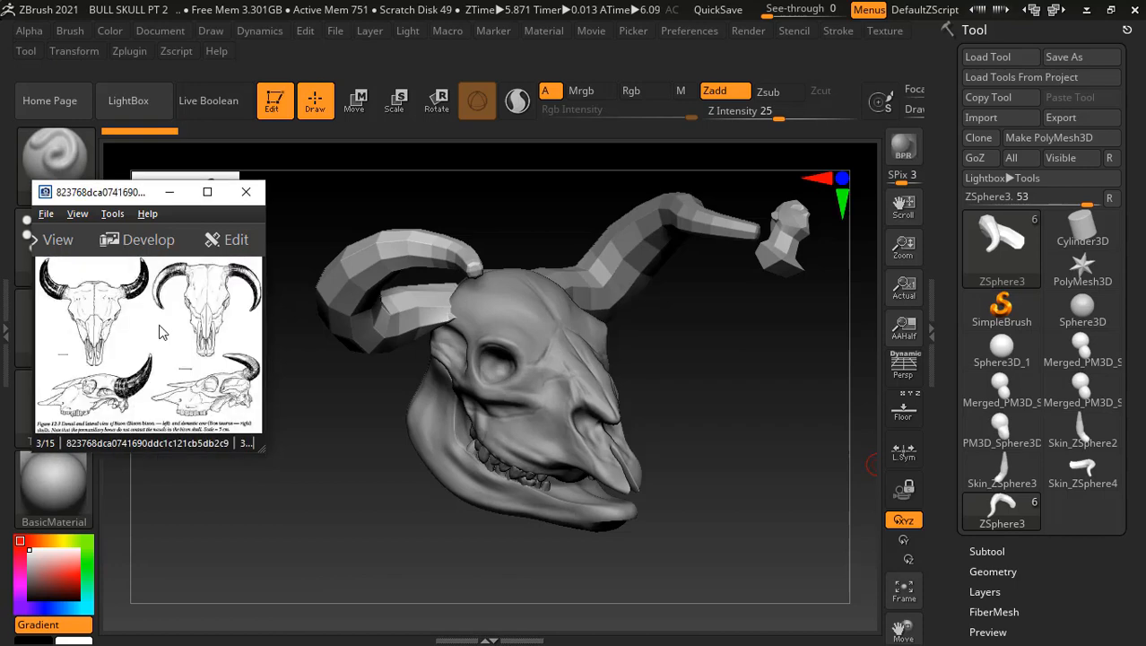
scroll(160, 324, up, 2)
scroll(160, 325, down, 1)
scroll(159, 329, down, 2)
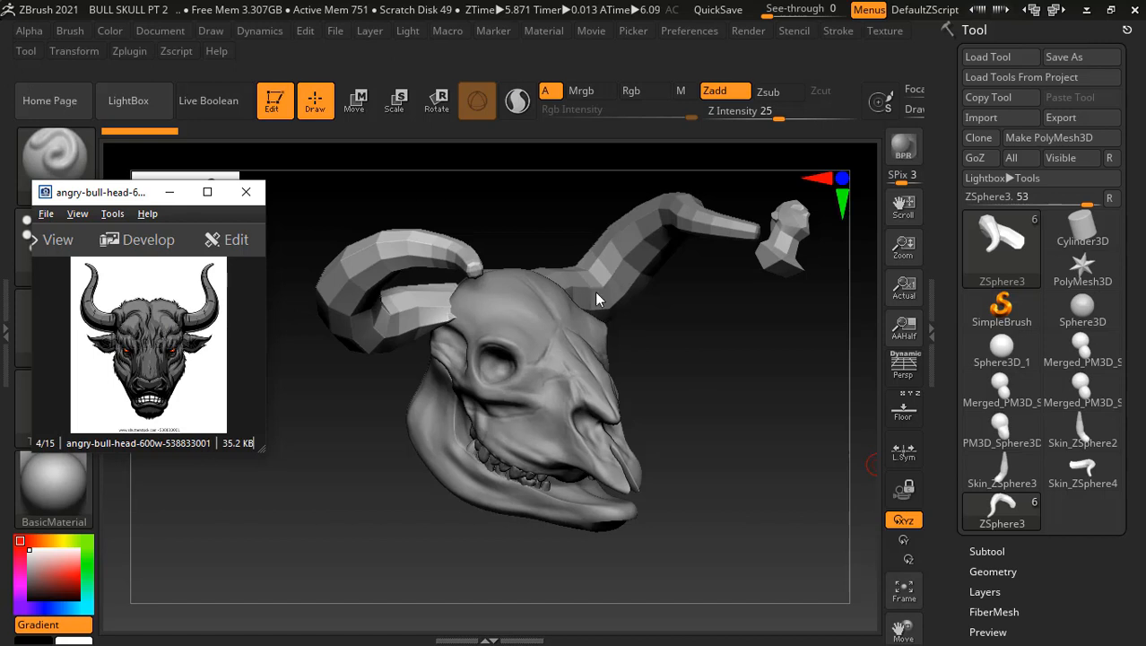
- Insert a Sphere3D as a new subtool below the ZSphere3 horns in the skull model
drag(706, 436, 742, 492)
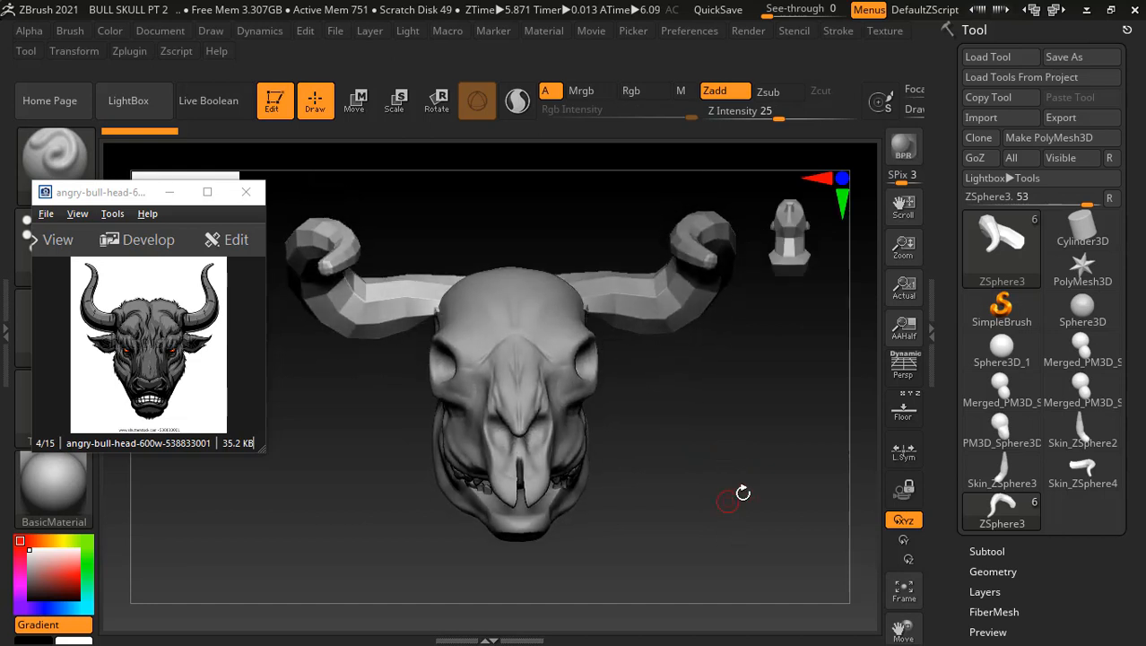
click(984, 551)
scroll(947, 406, down, 5)
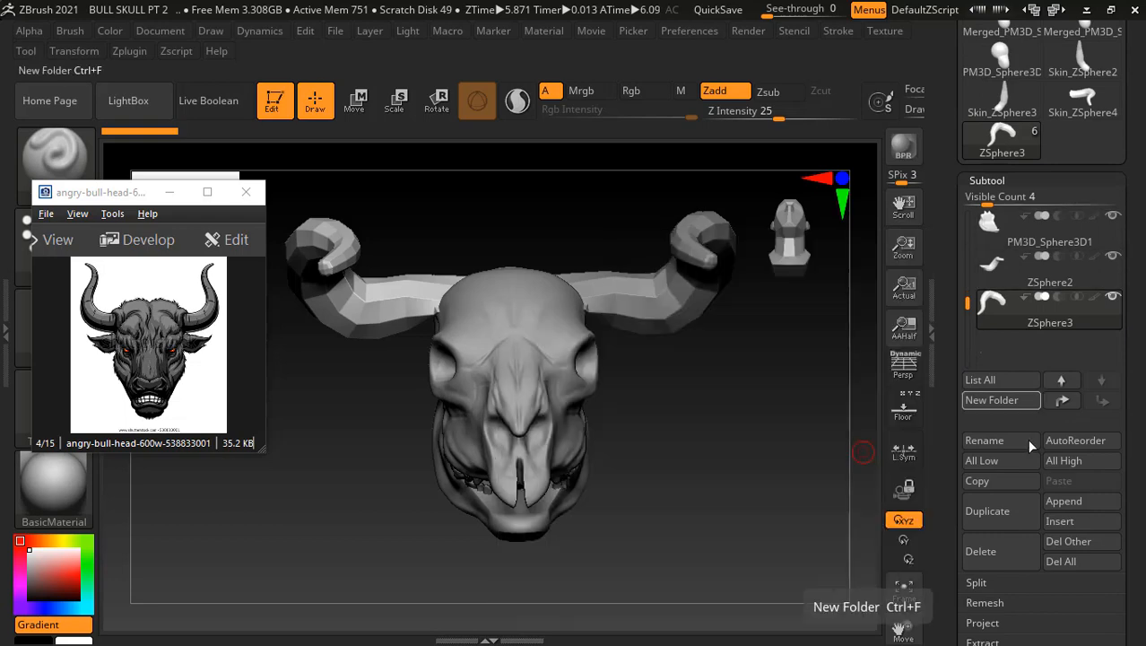
click(1063, 522)
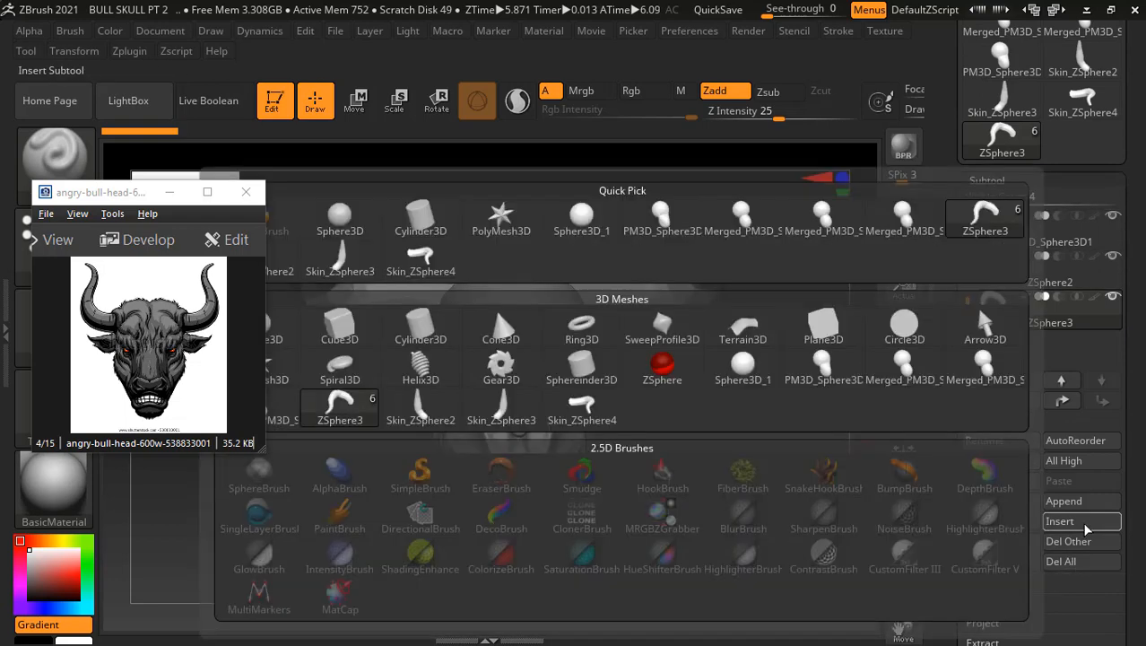
click(340, 220)
- Scale the inserted sphere up uniformly in side view so it encloses most of the skull, and check it from the front
drag(697, 488, 810, 495)
key(shift)
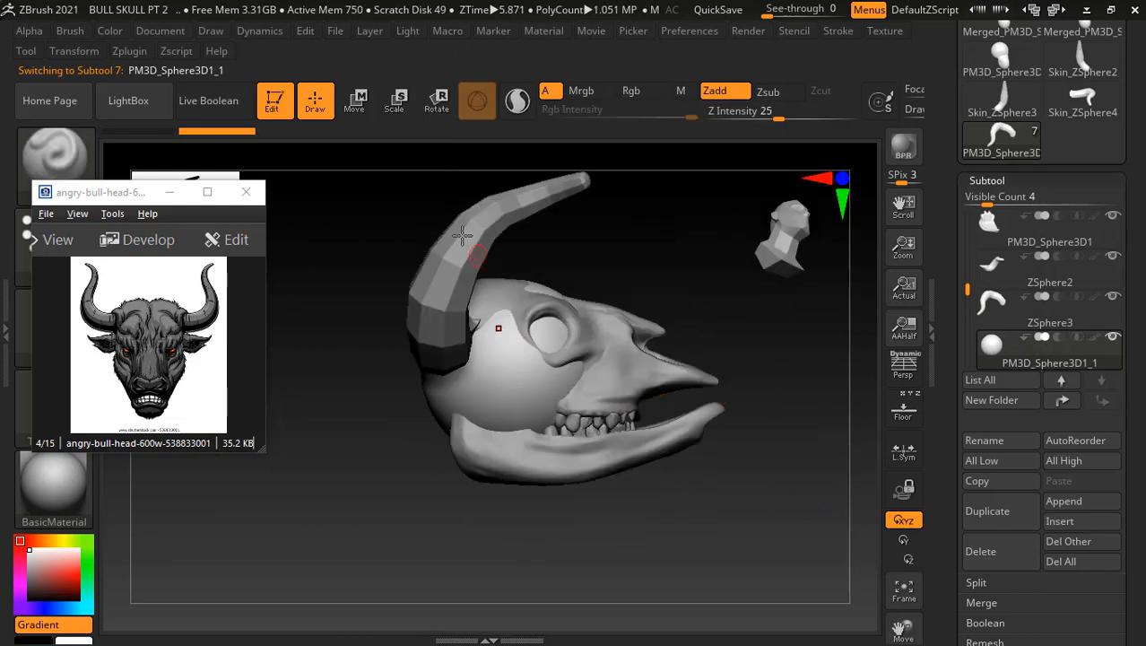
click(396, 100)
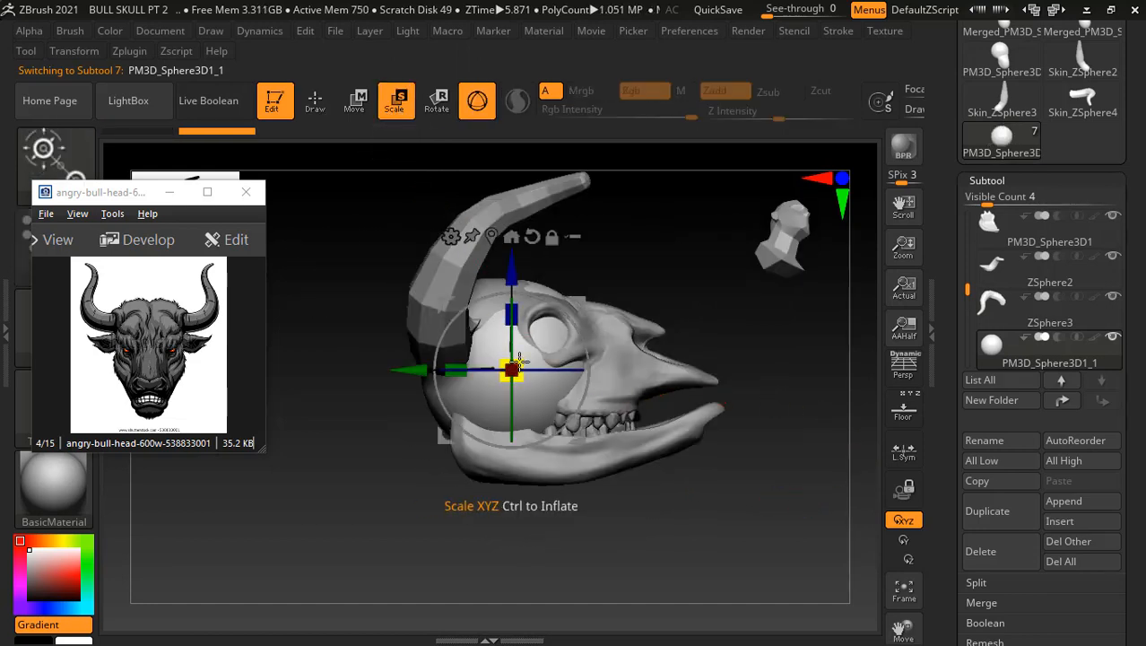
drag(519, 361, 547, 330)
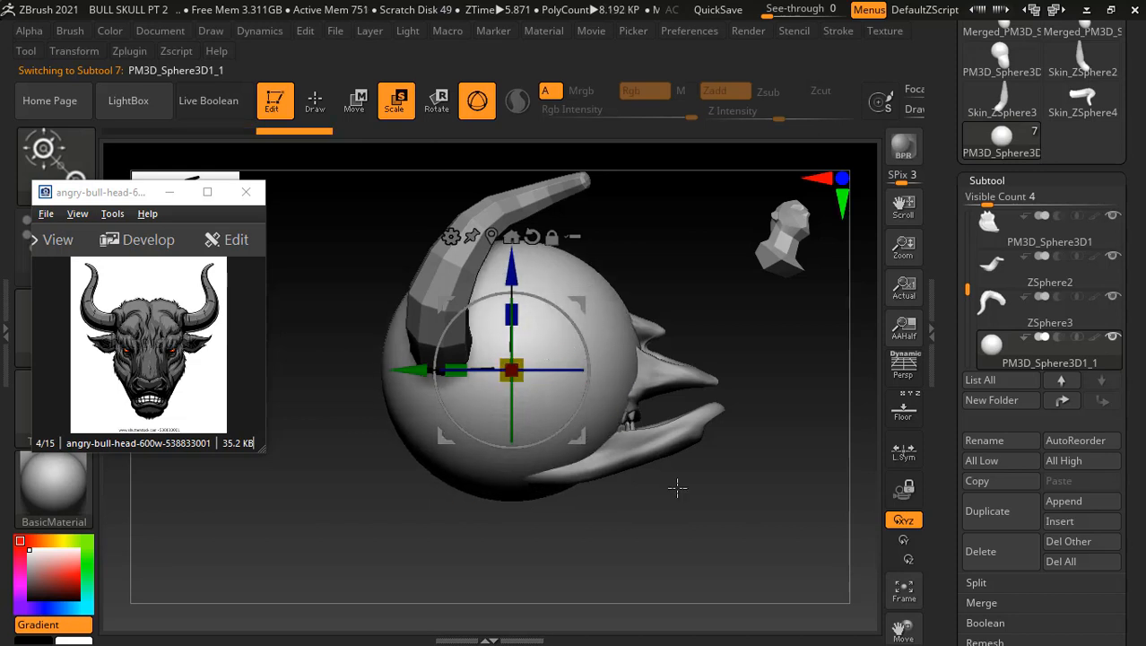
drag(678, 484, 781, 507)
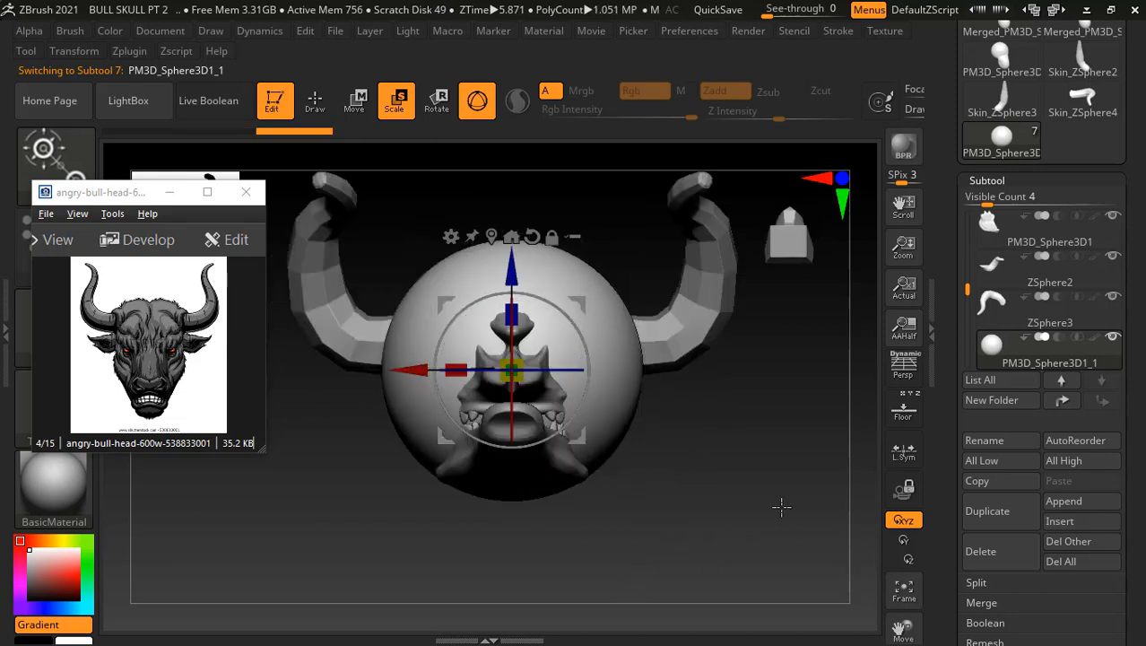
drag(752, 446, 748, 527)
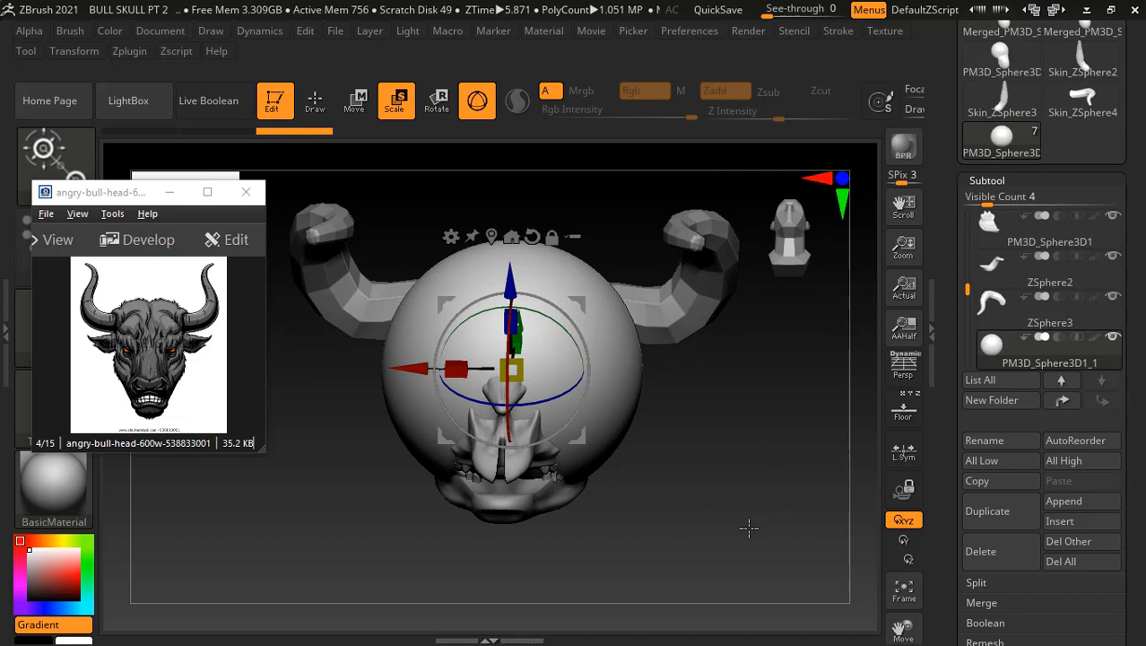
- Return to Draw mode and load the Z3.0_Classic interface colors with the compact_UI_brush_materials layout
click(321, 106)
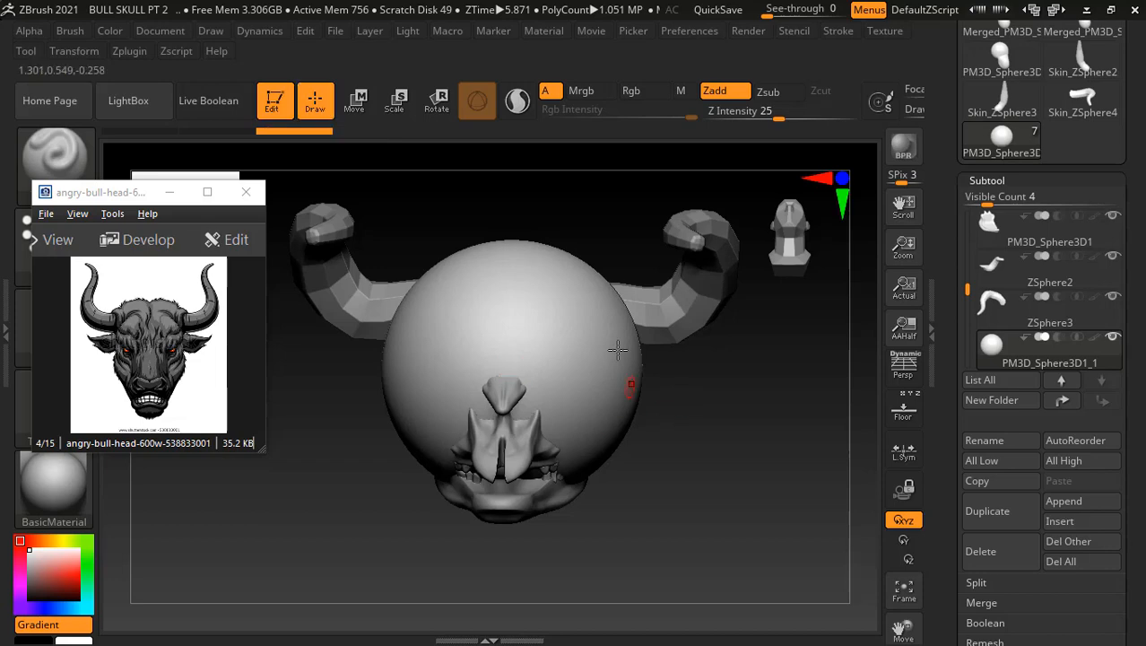
click(1007, 10)
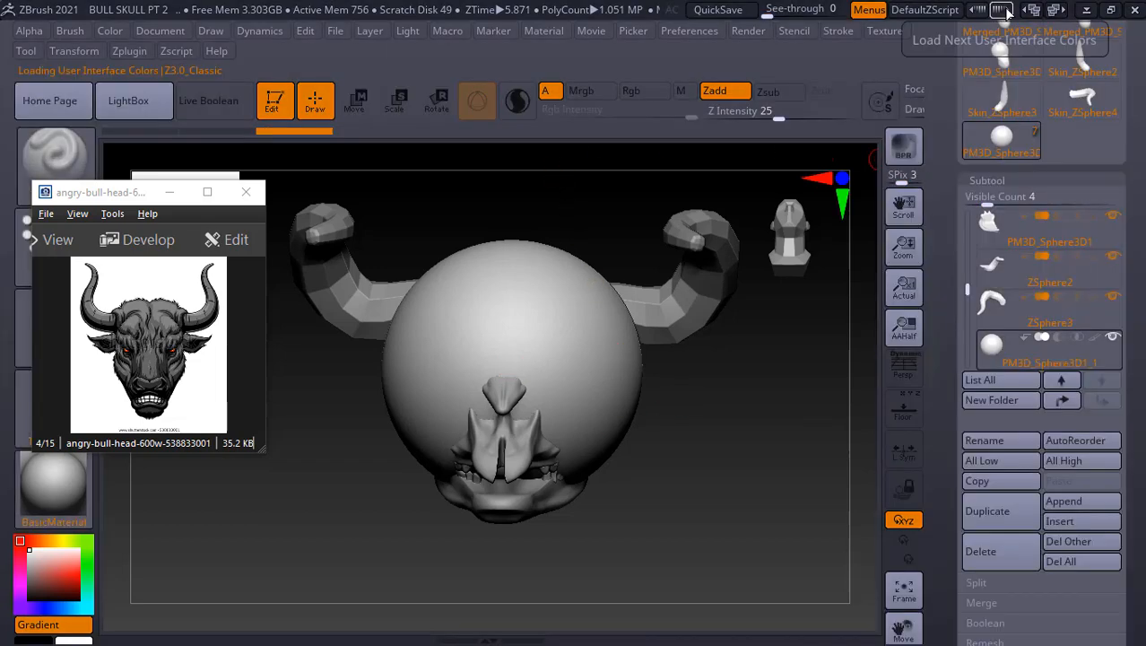
click(1057, 9)
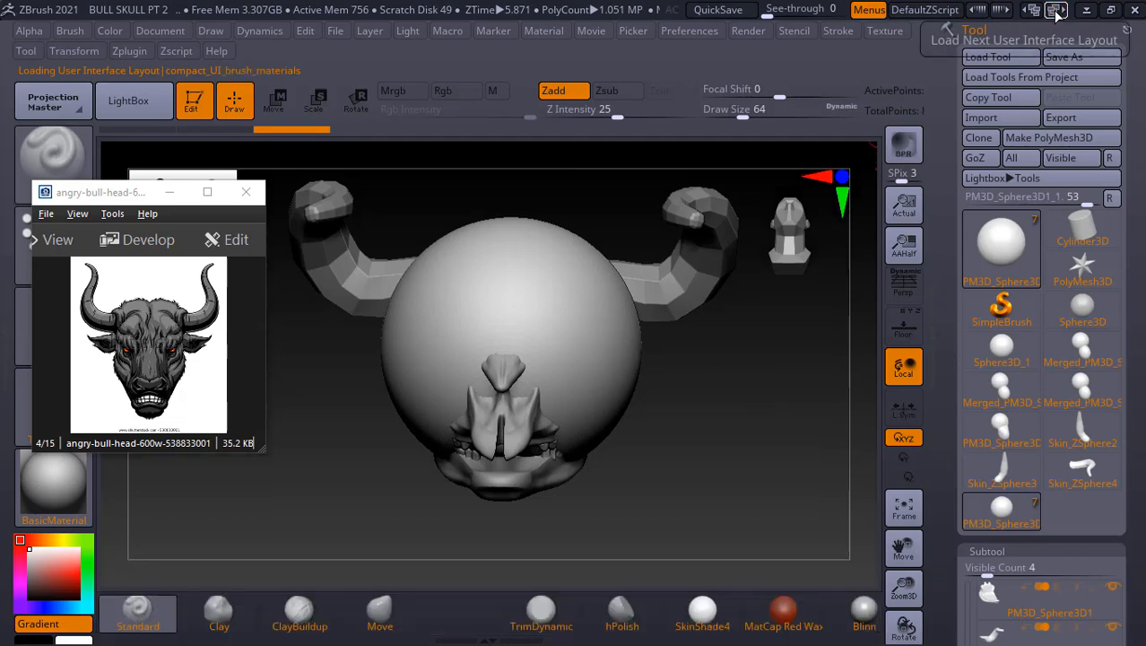
- Choose the Move brush and enlarge its draw size to 379
click(400, 598)
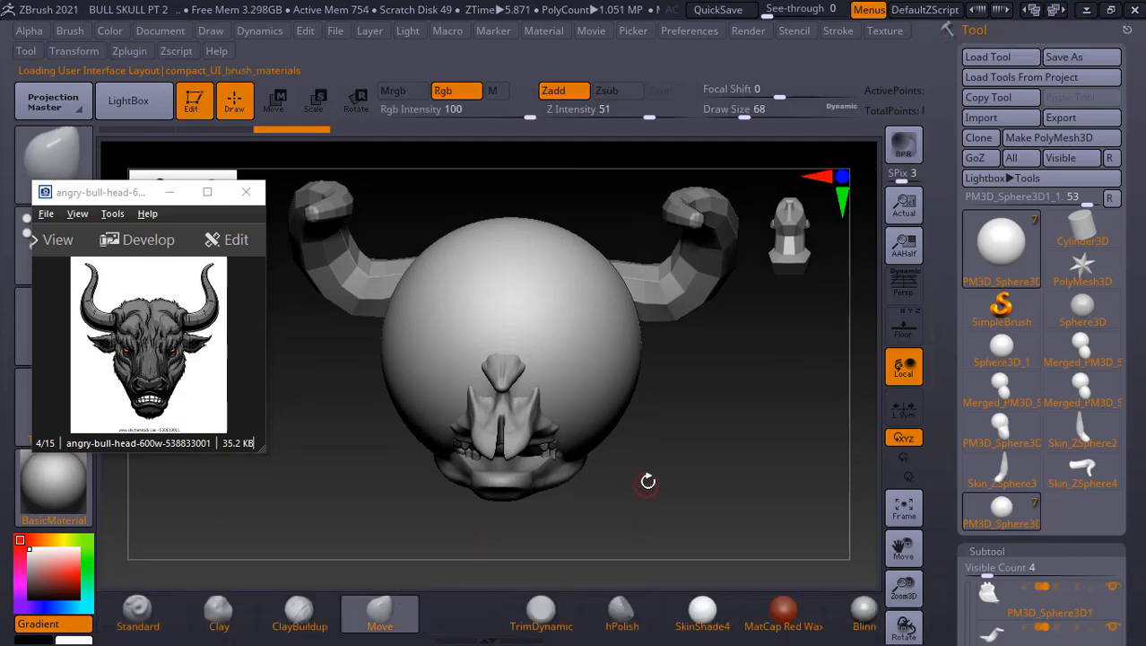
key(])
key(])
drag(755, 115, 796, 117)
- Move the sphere slightly downward relative to the skull and horns in side view
drag(695, 493, 619, 356)
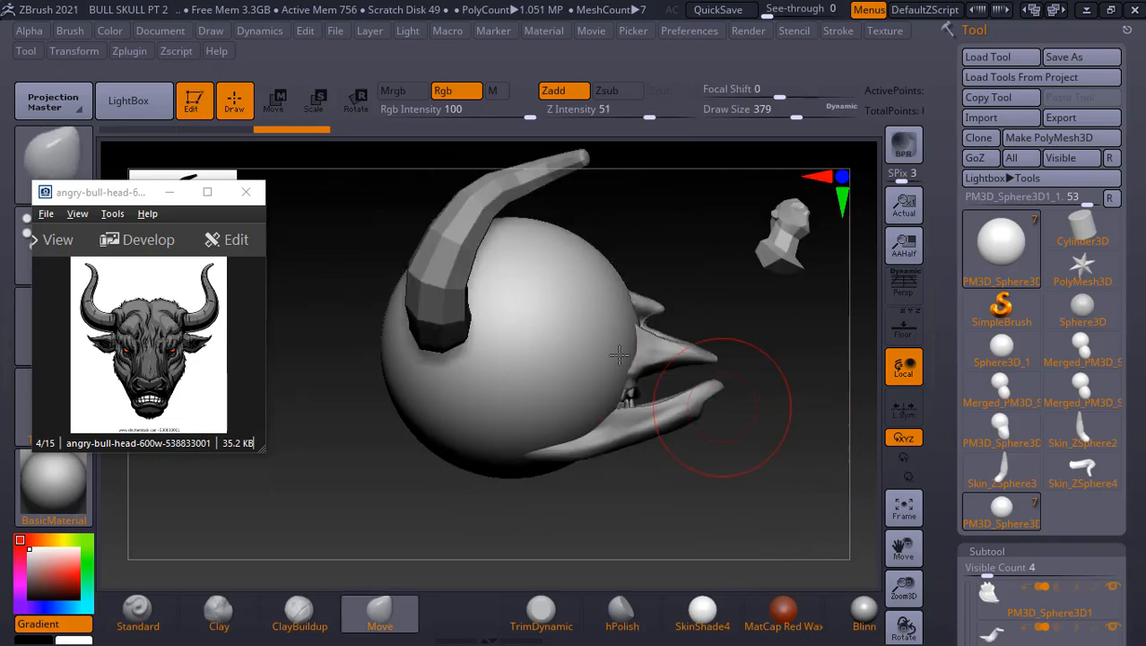
click(277, 102)
drag(513, 231, 513, 264)
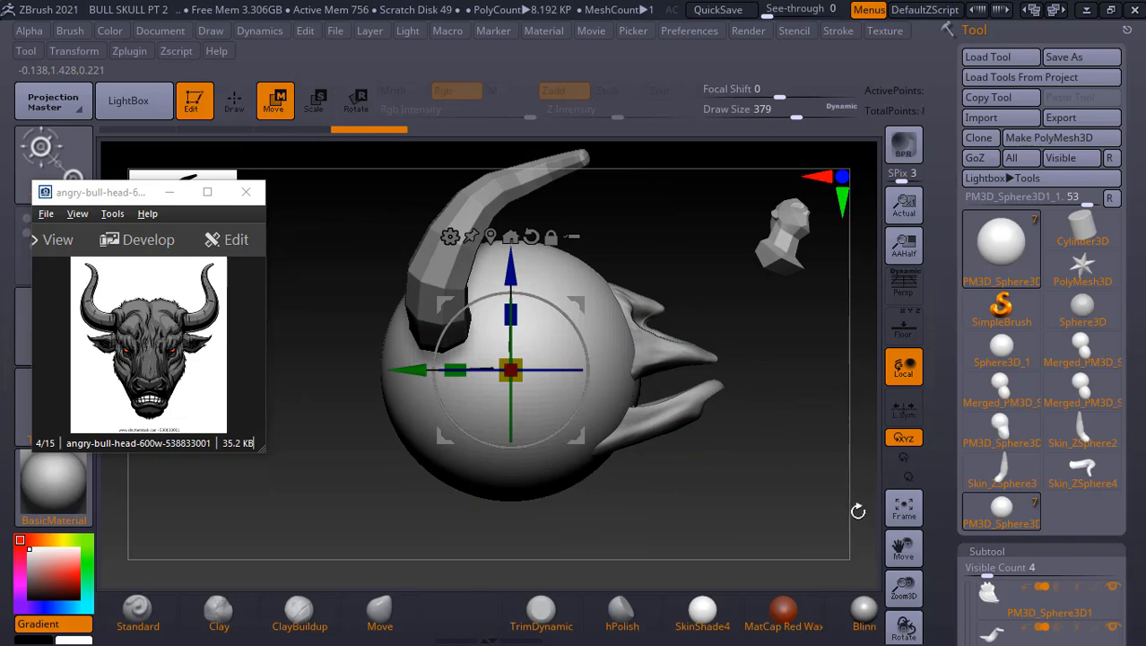
- Cycle through the interface layouts and settle on the legacy4R8 layout
click(1058, 10)
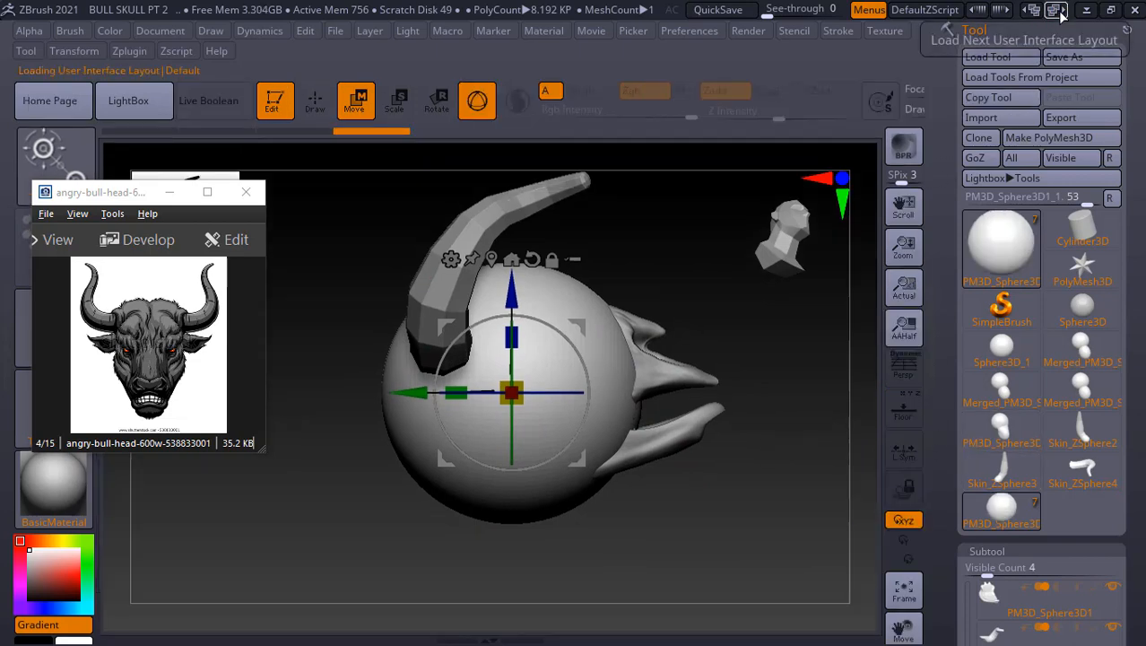
click(1060, 10)
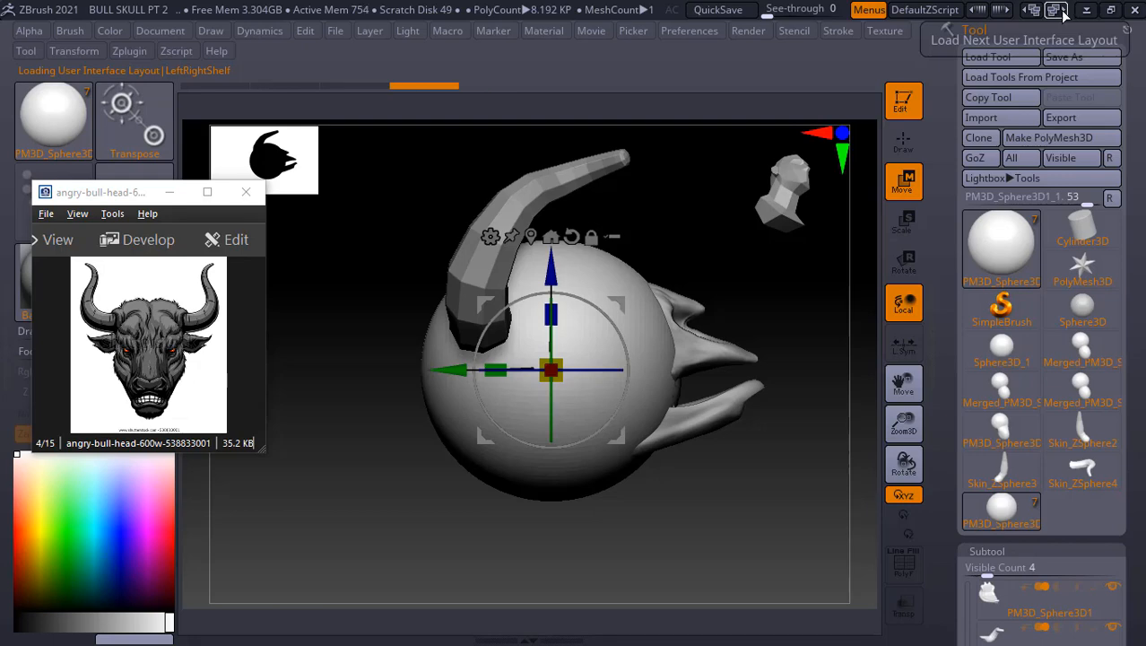
click(1060, 10)
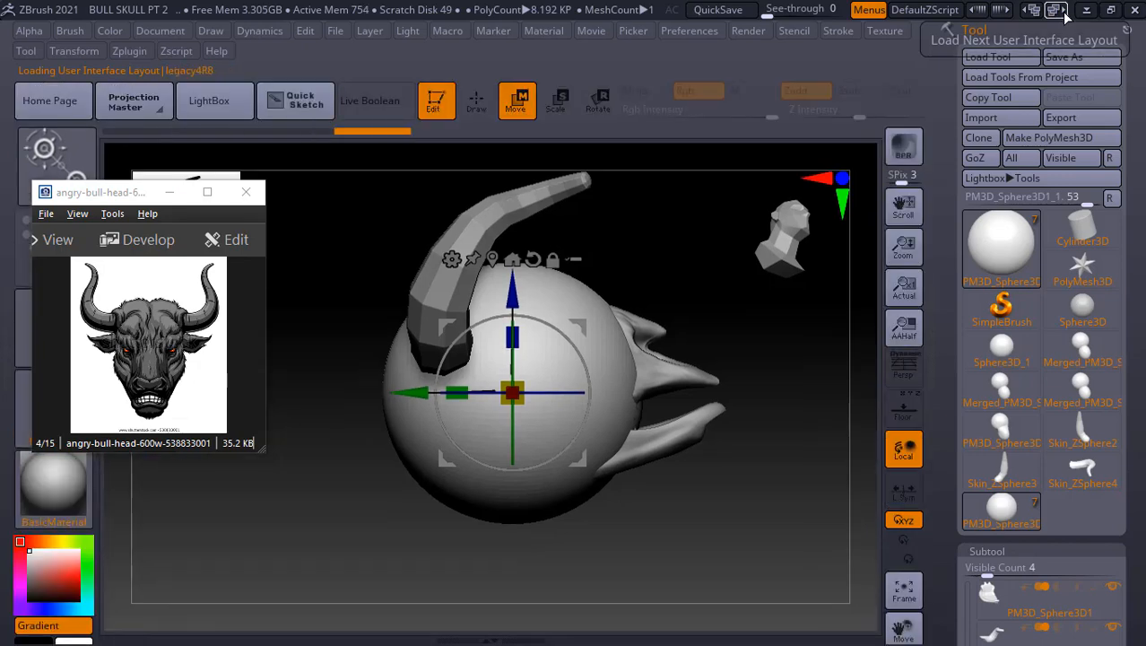
click(1062, 11)
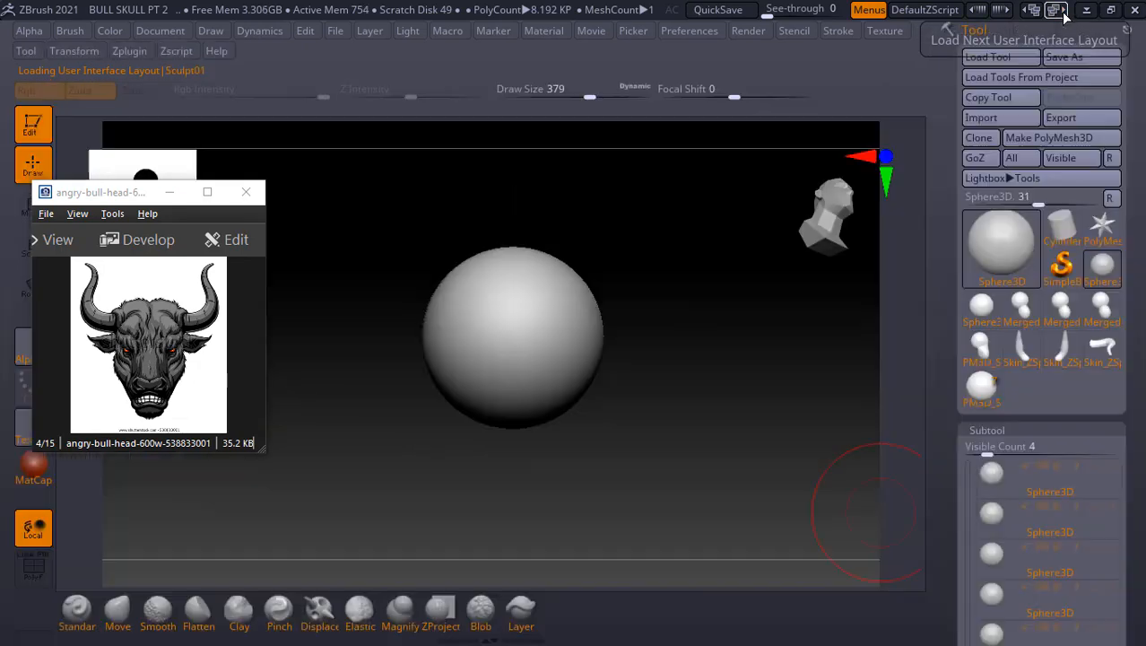
click(1060, 10)
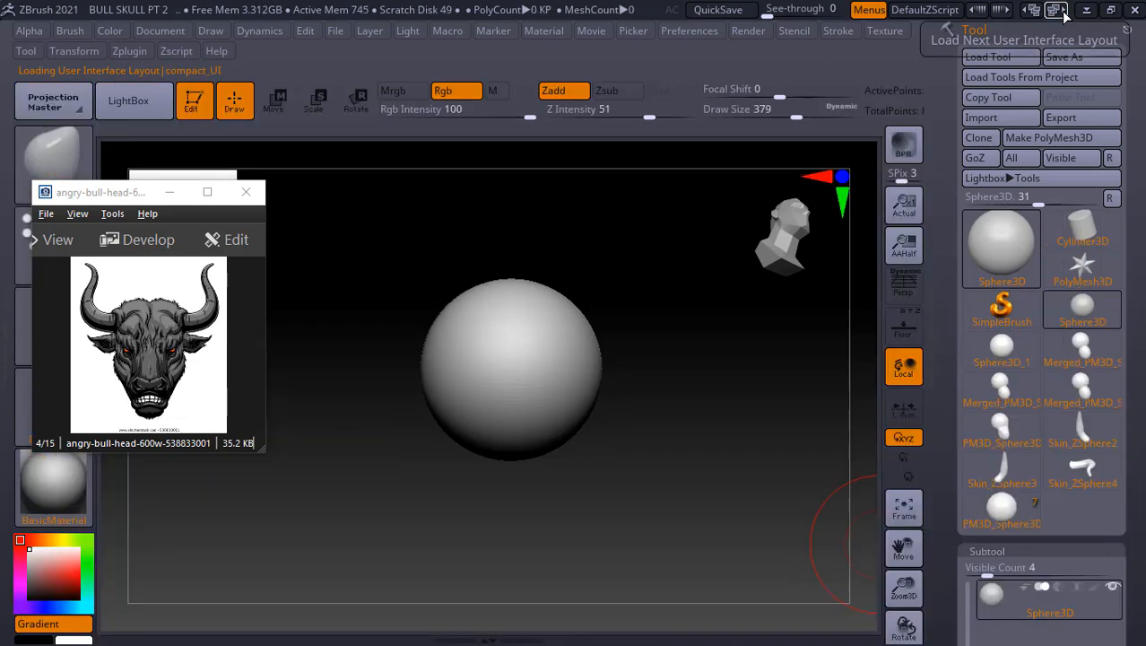
click(1063, 11)
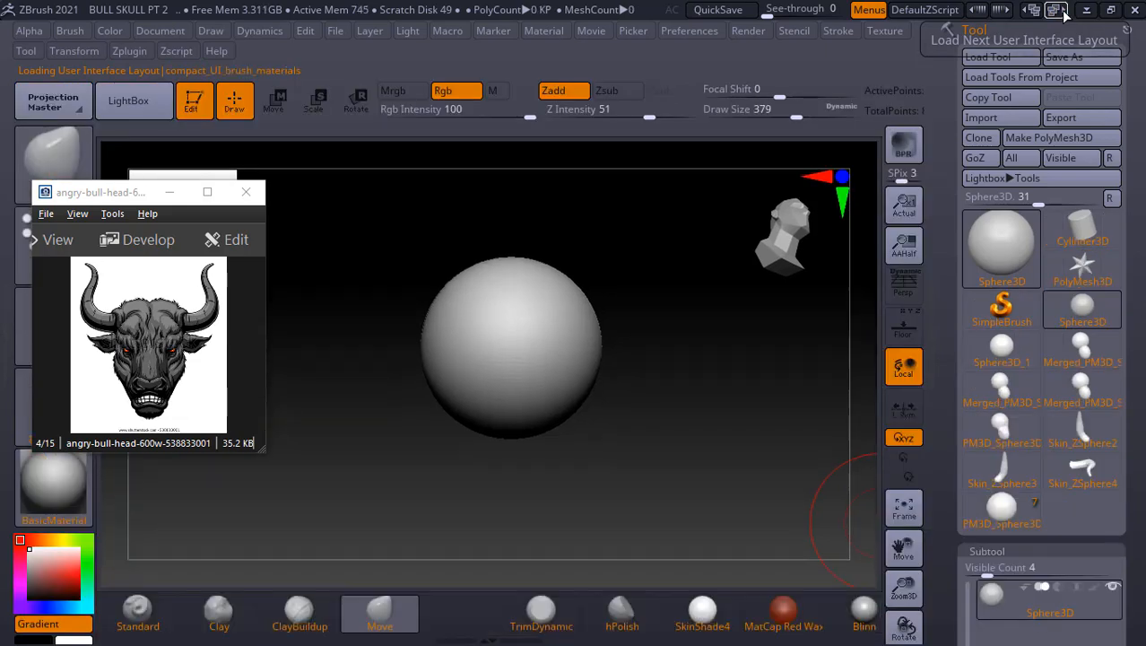
click(1064, 11)
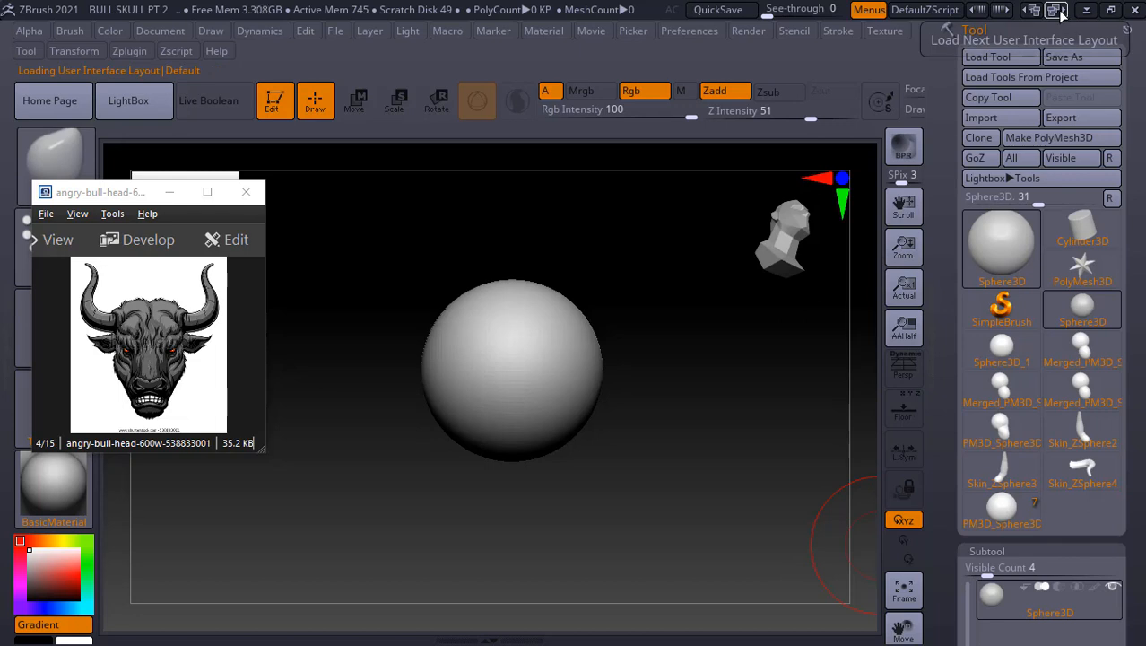
click(1062, 11)
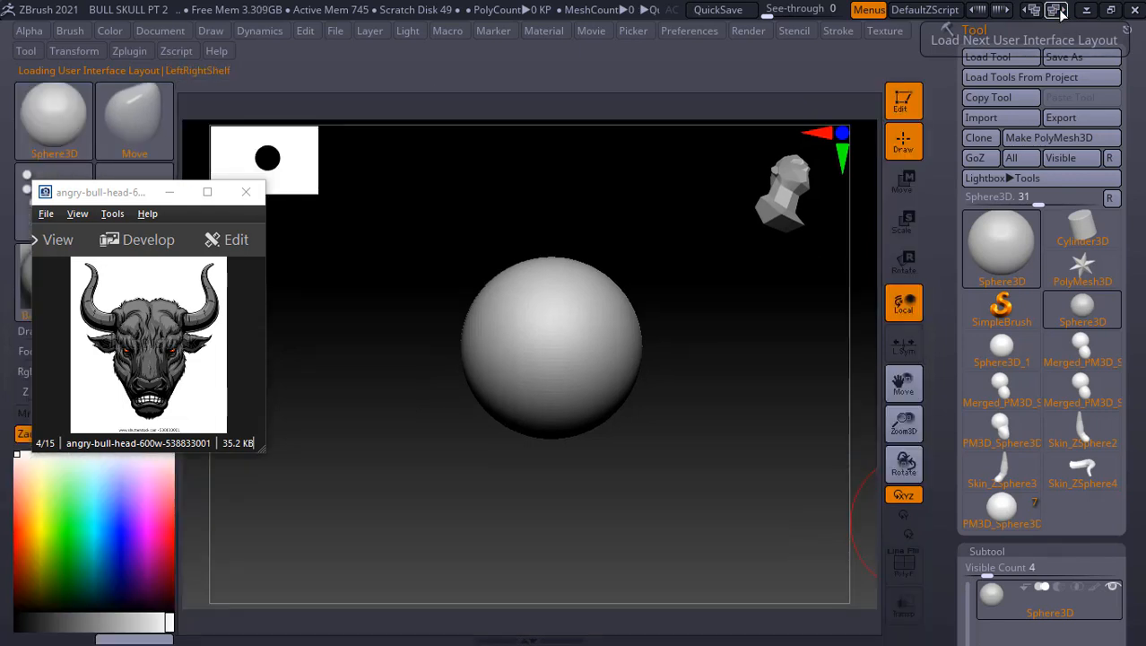
click(1062, 11)
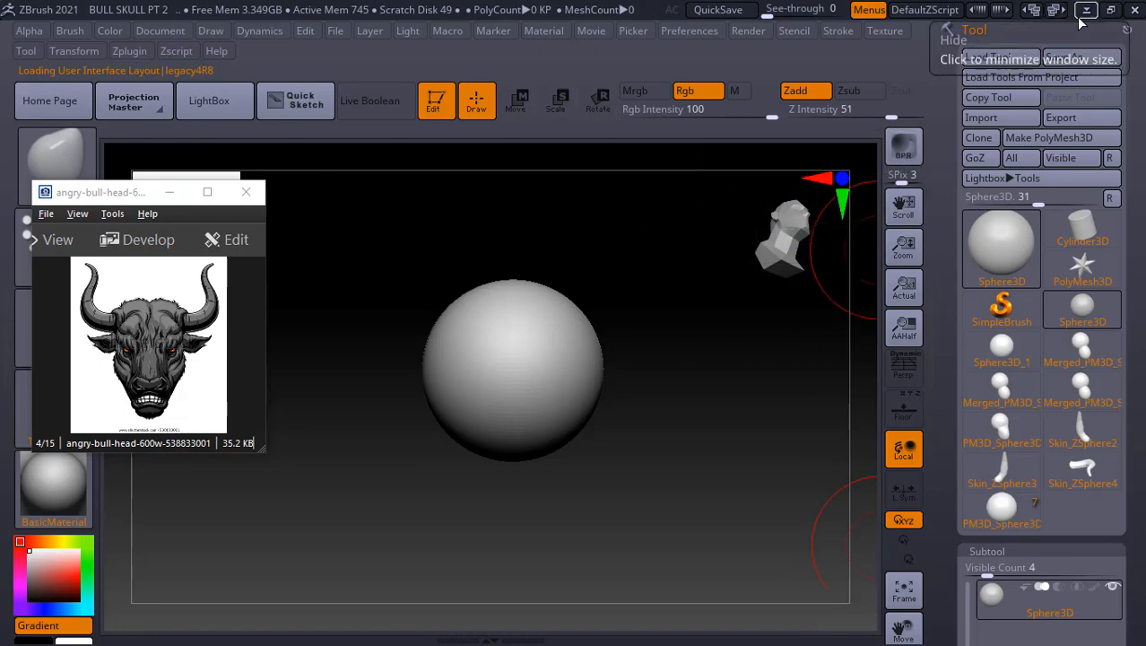
- Load the Z3.1_Breen interface colors and return to the legacy4R8 layout after trying LeftRightShelf
drag(942, 522, 942, 147)
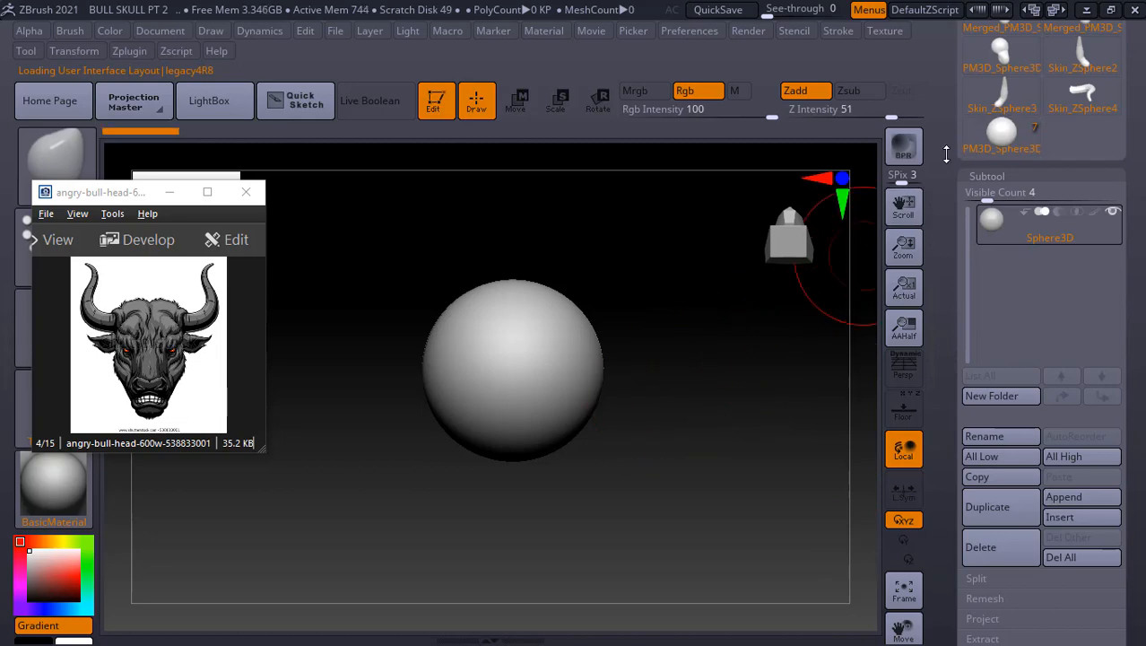
drag(946, 154, 910, 375)
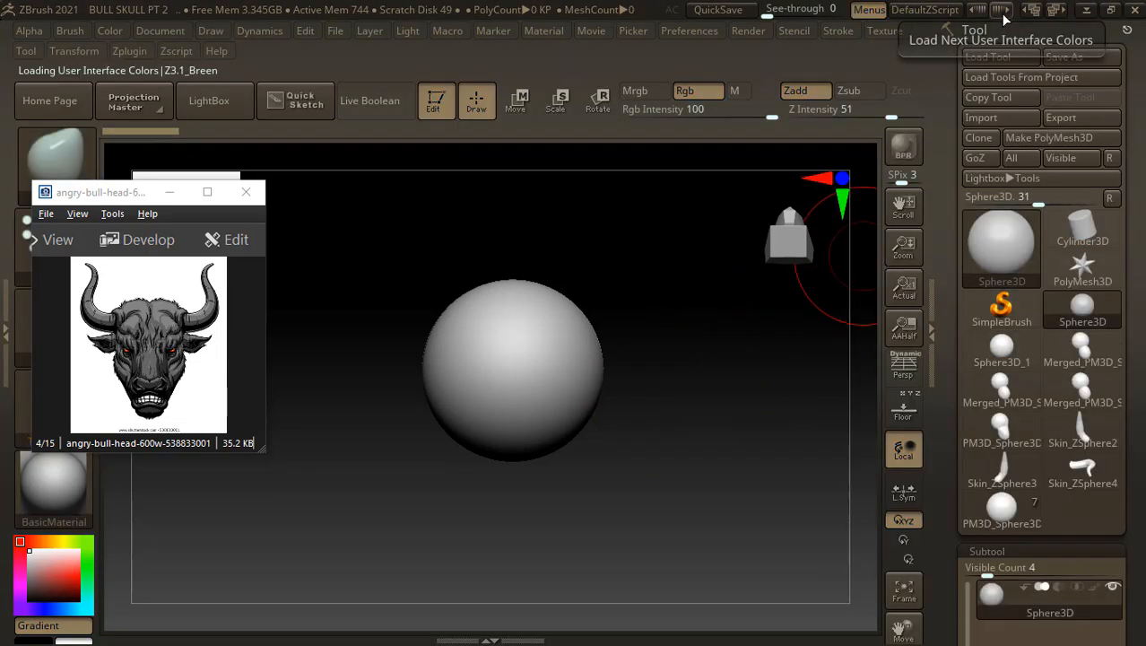
click(1029, 9)
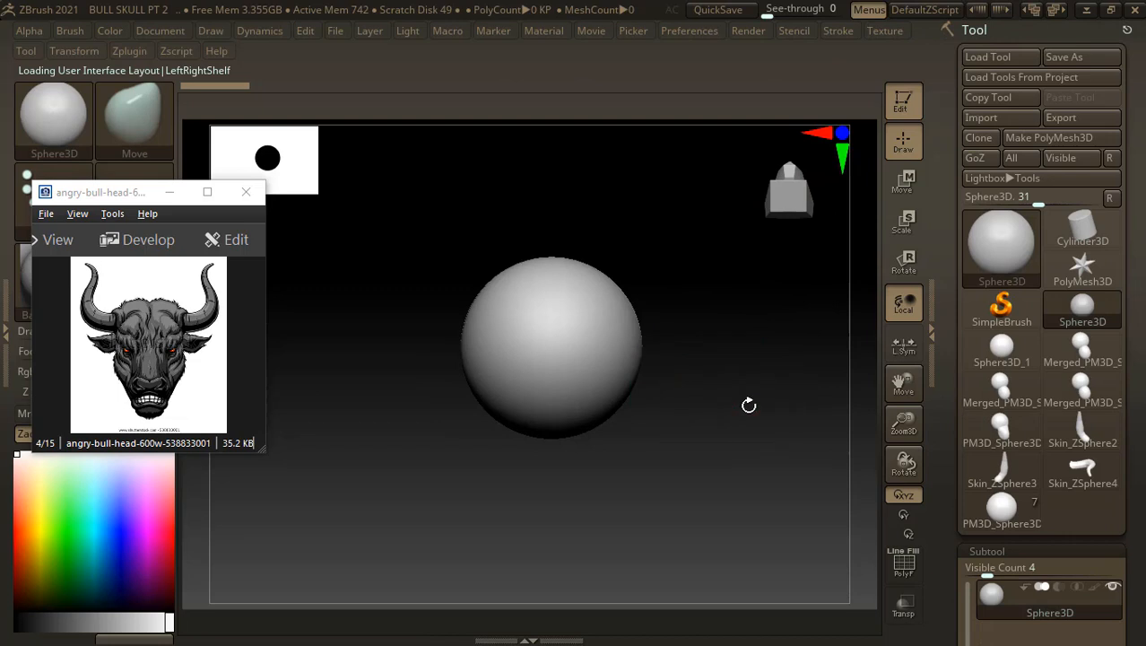
click(1054, 11)
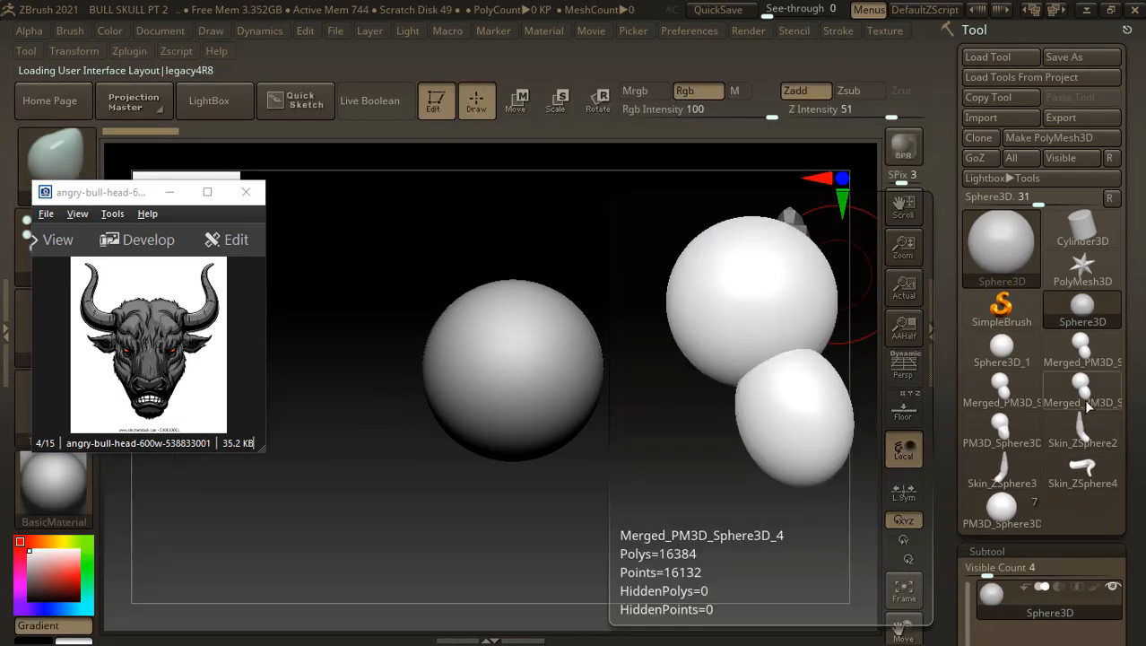
- Make the multi-subtool skull model with horns and sphere the active tool again and bring its subtool list into view
click(1083, 466)
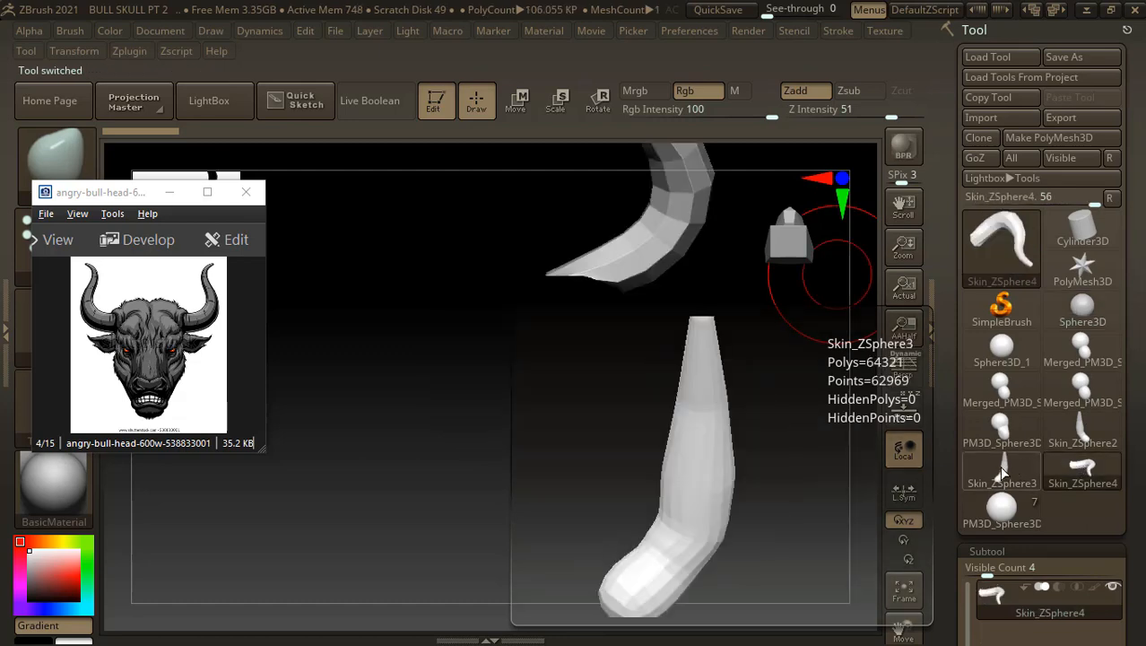
click(1005, 424)
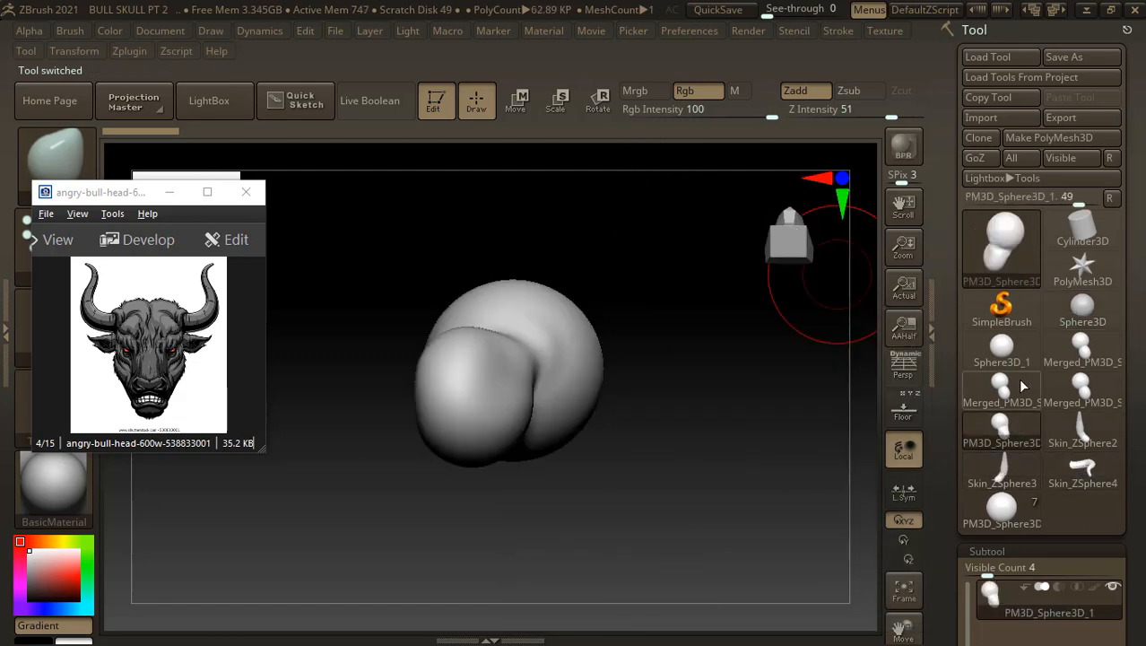
click(1002, 510)
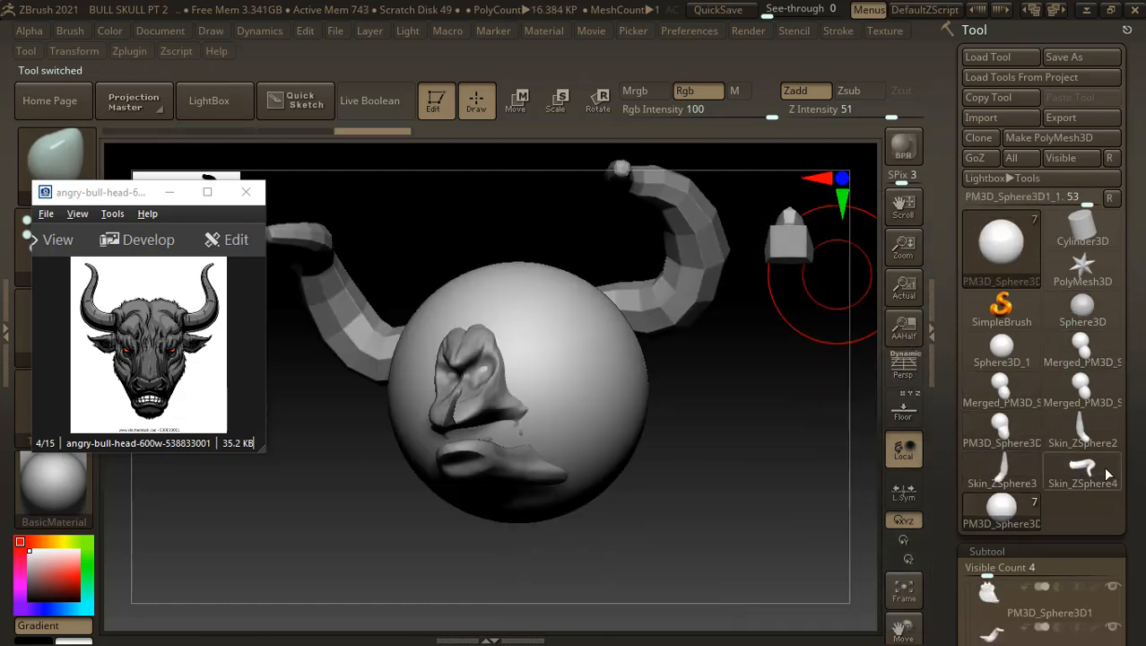
mouse_move(866, 547)
mouse_down()
mouse_move(826, 505)
mouse_move(818, 524)
mouse_move(834, 491)
mouse_move(804, 519)
mouse_up()
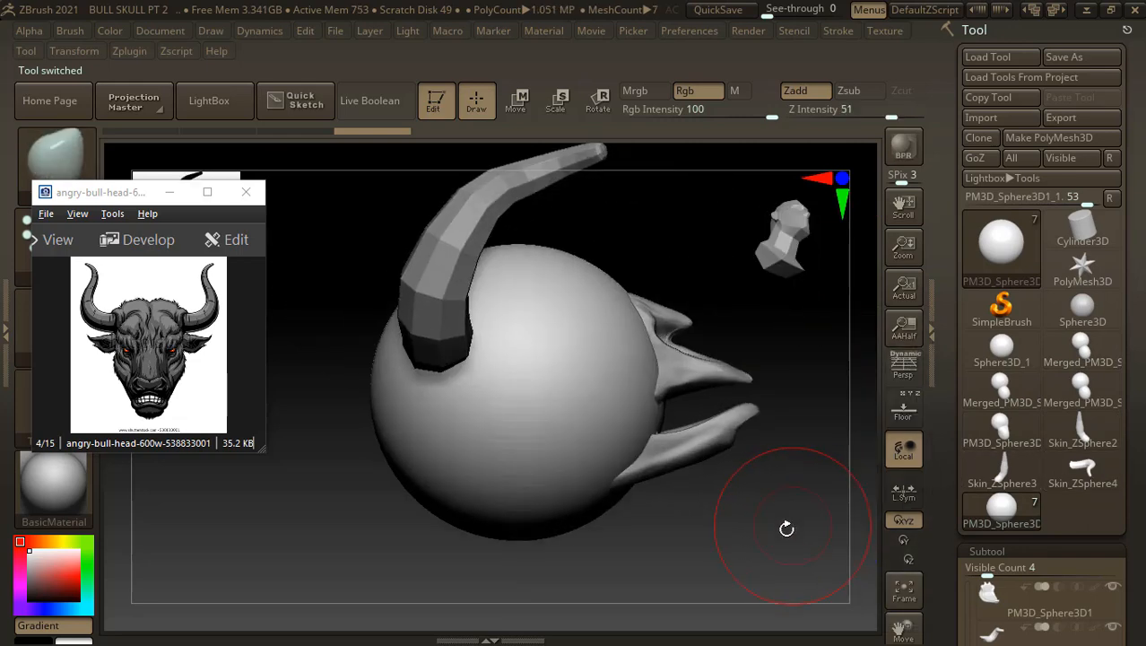
scroll(946, 562, down, 5)
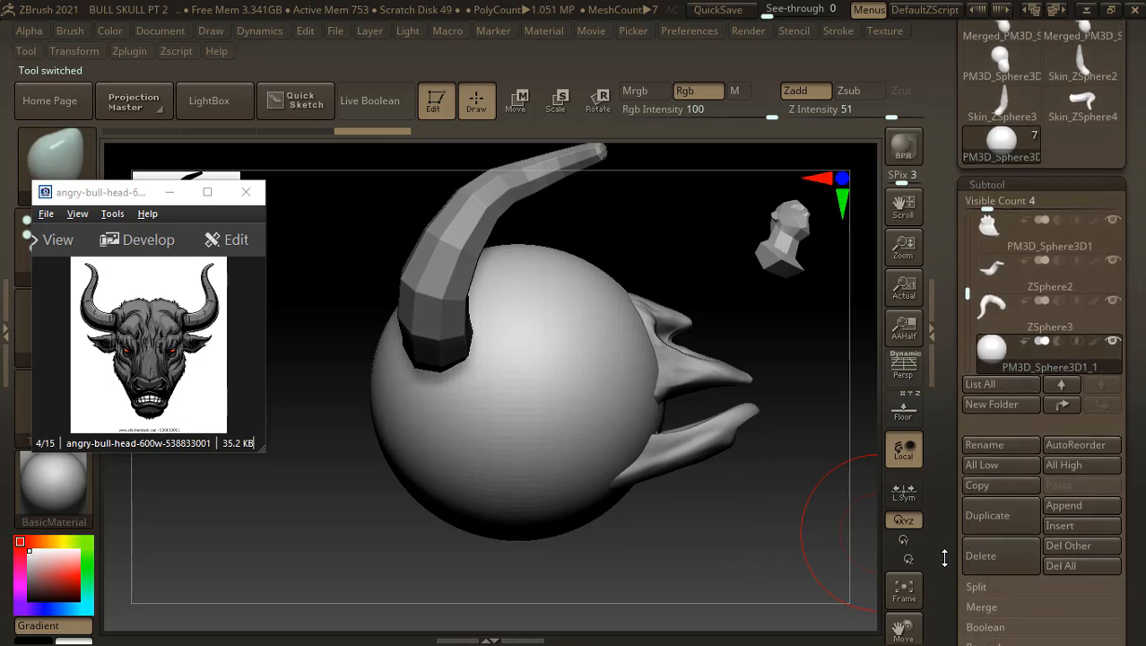
drag(732, 527, 753, 517)
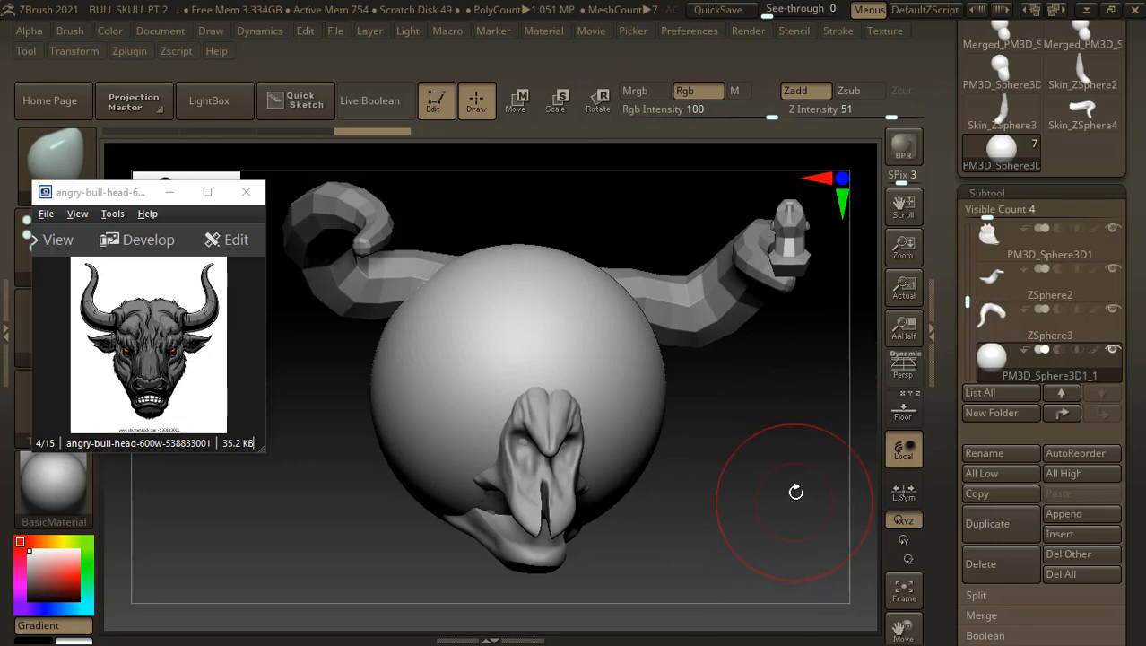
- Push in both sides of the sphere symmetrically to form hollows in the face below the horns
drag(795, 492, 768, 523)
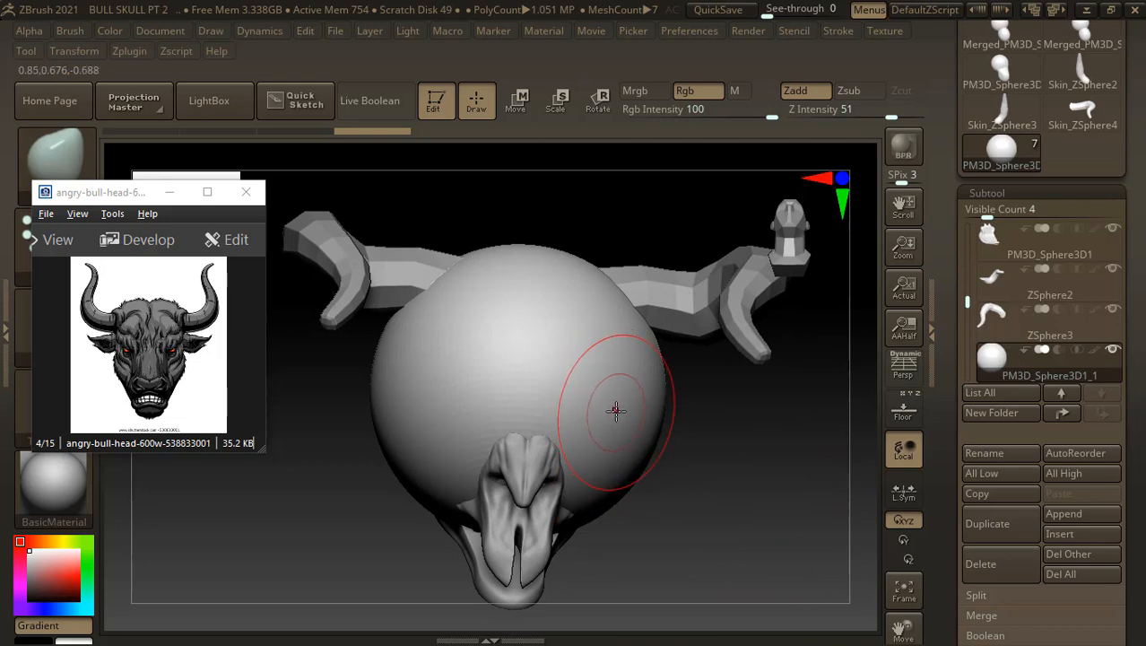
drag(668, 468, 738, 504)
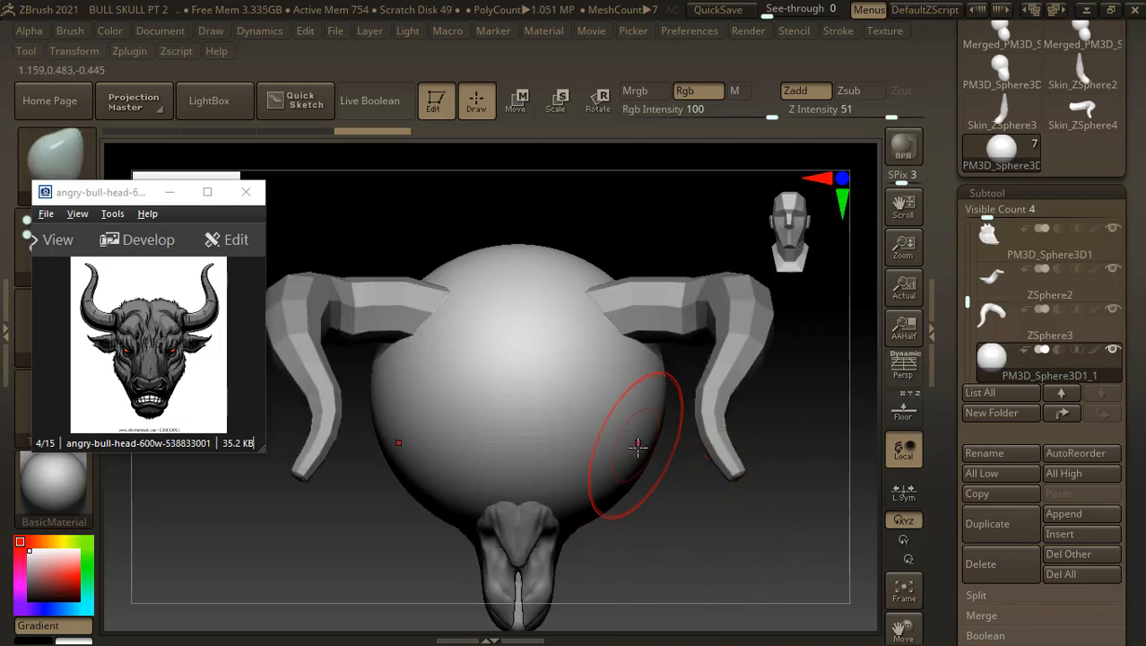
mouse_move(664, 430)
mouse_down()
mouse_move(620, 450)
mouse_move(618, 463)
mouse_up()
drag(676, 366, 638, 364)
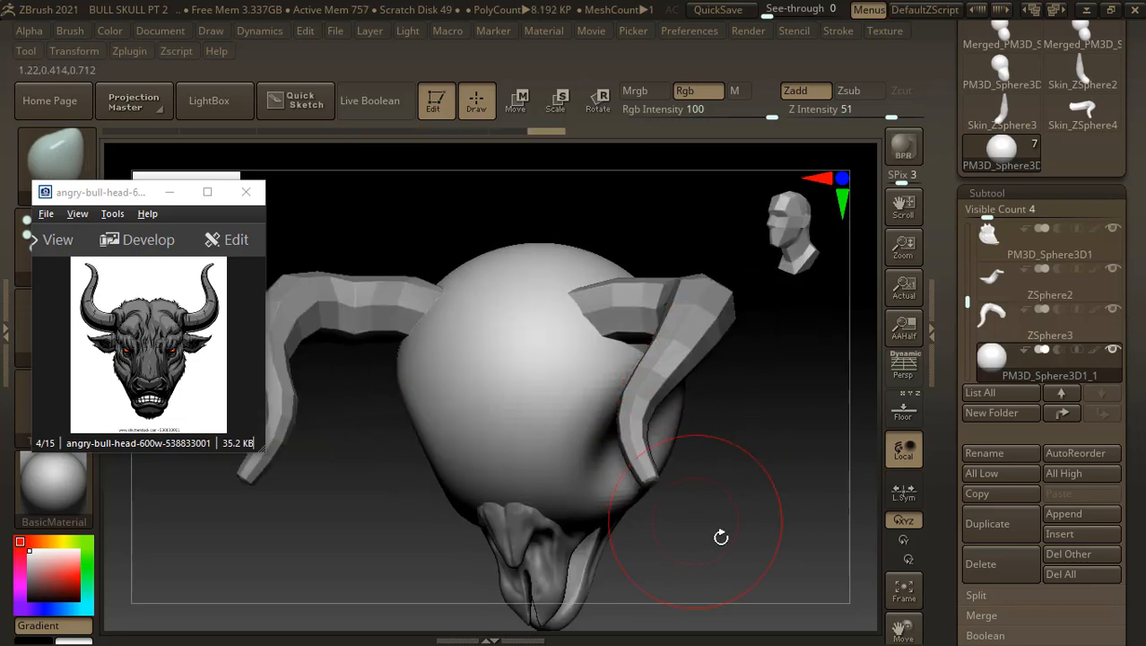
- Pull the front of the sphere outward into a muzzle that covers the skull's snout, and fill the gap at its tip
mouse_move(721, 534)
mouse_down()
mouse_move(816, 486)
mouse_move(814, 370)
mouse_move(690, 331)
mouse_up()
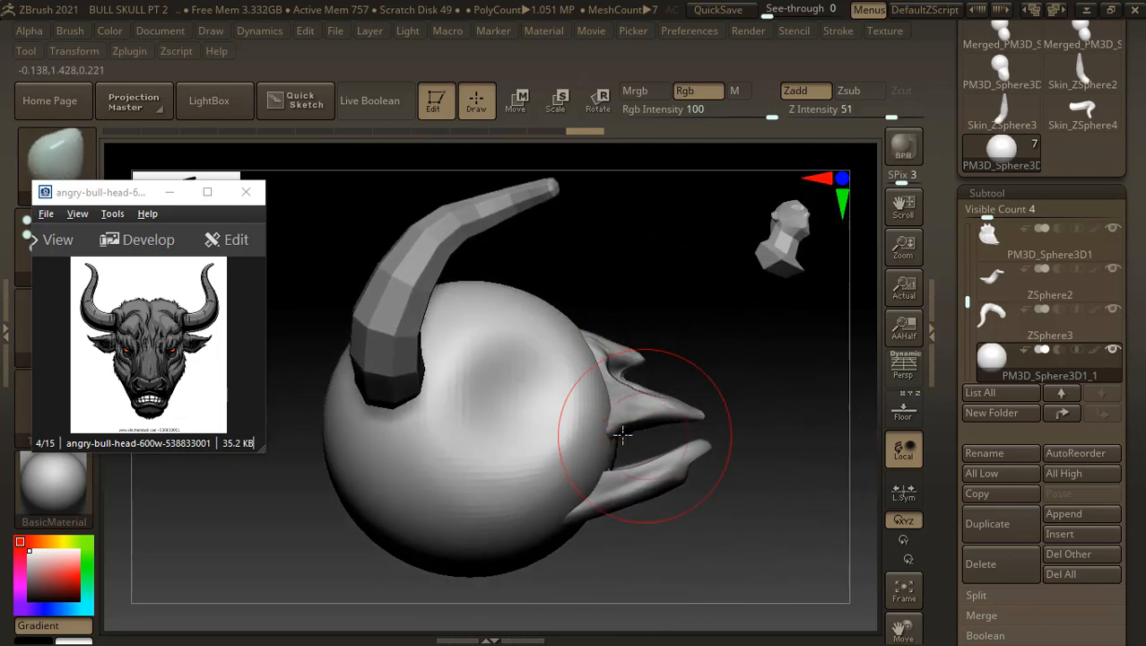
mouse_move(583, 431)
mouse_down()
mouse_move(641, 441)
mouse_move(623, 491)
mouse_move(650, 481)
mouse_up()
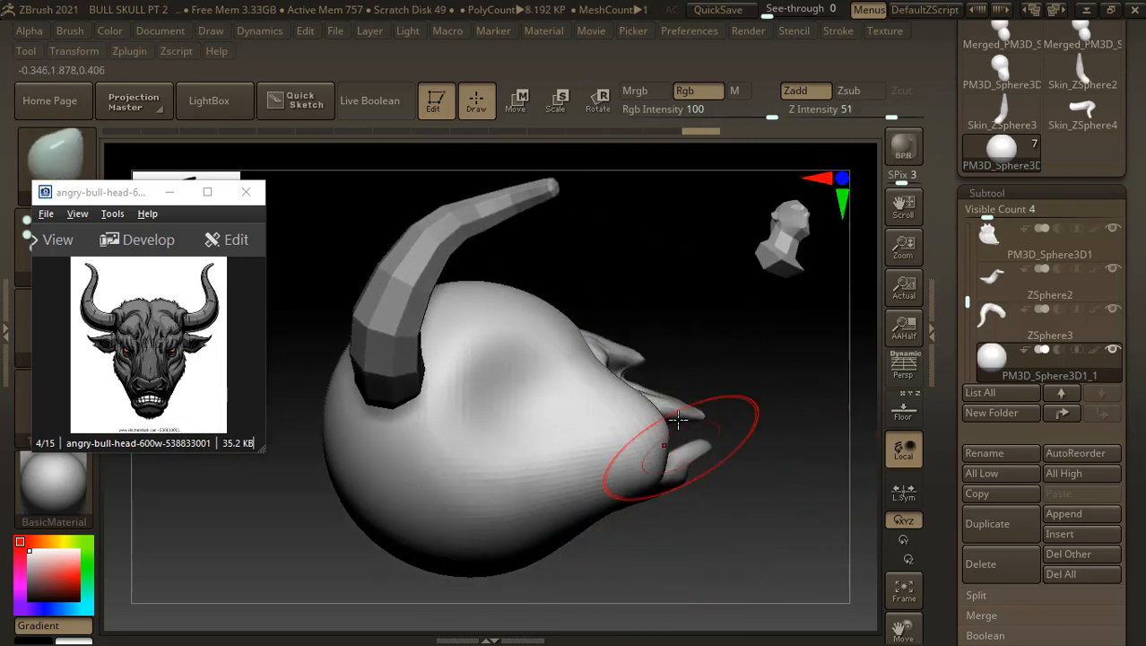
mouse_move(621, 402)
mouse_down()
mouse_move(649, 376)
mouse_move(631, 344)
mouse_up()
mouse_move(644, 448)
mouse_down()
mouse_move(664, 455)
mouse_move(695, 419)
mouse_move(793, 435)
mouse_move(614, 503)
mouse_move(609, 537)
mouse_move(738, 545)
mouse_move(737, 440)
mouse_up()
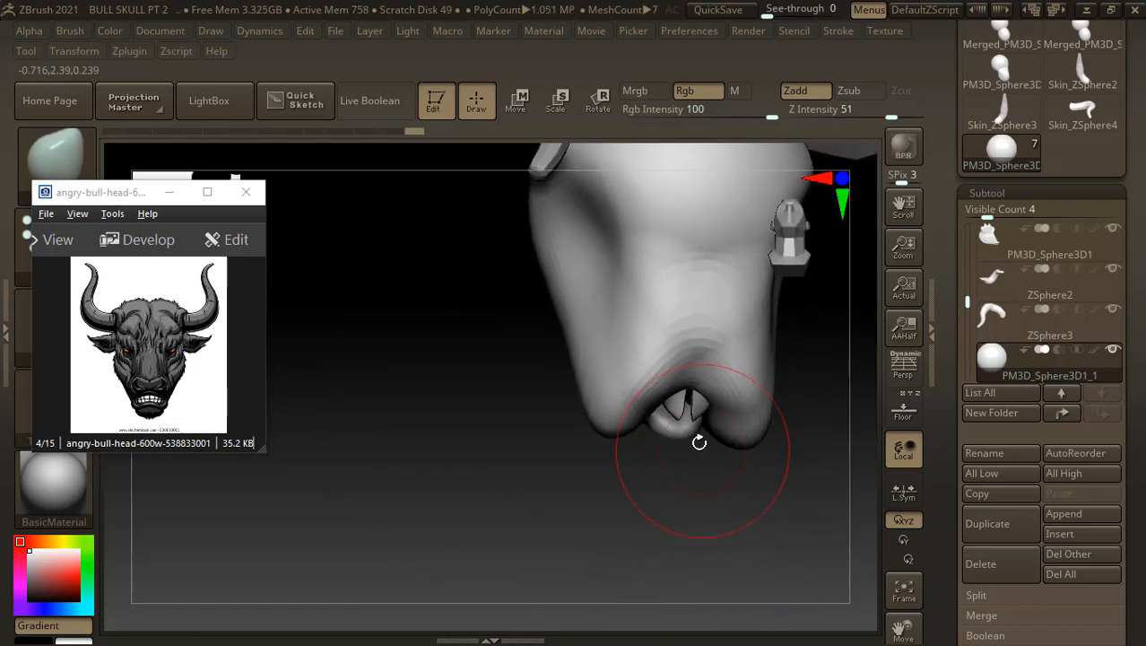
drag(684, 406, 686, 423)
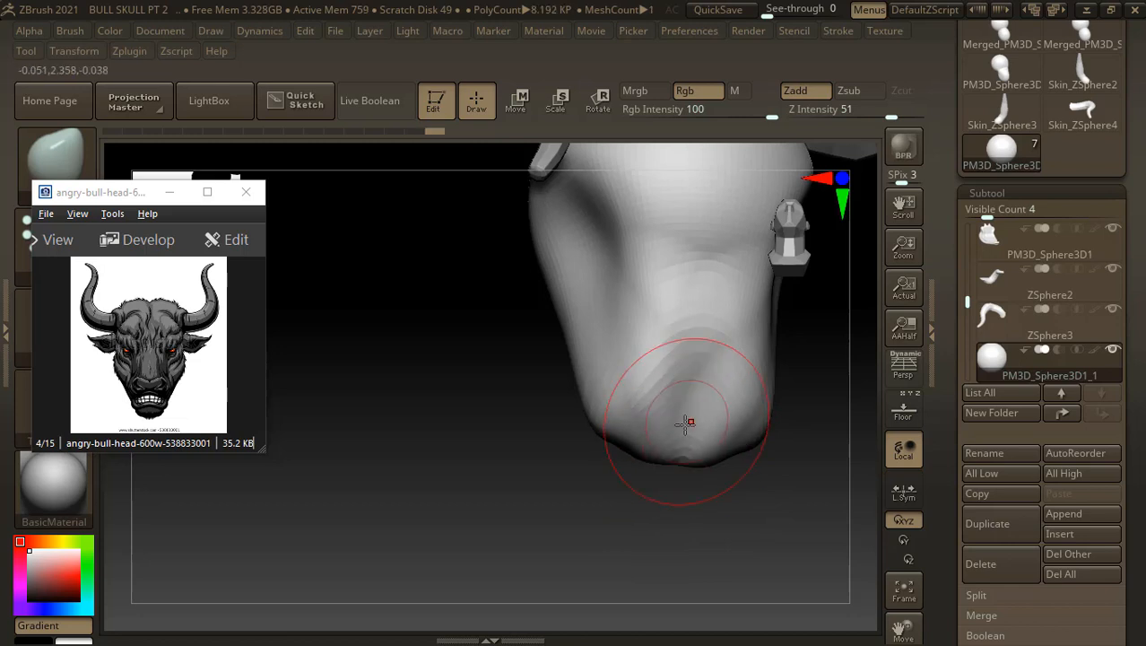
drag(733, 537, 682, 425)
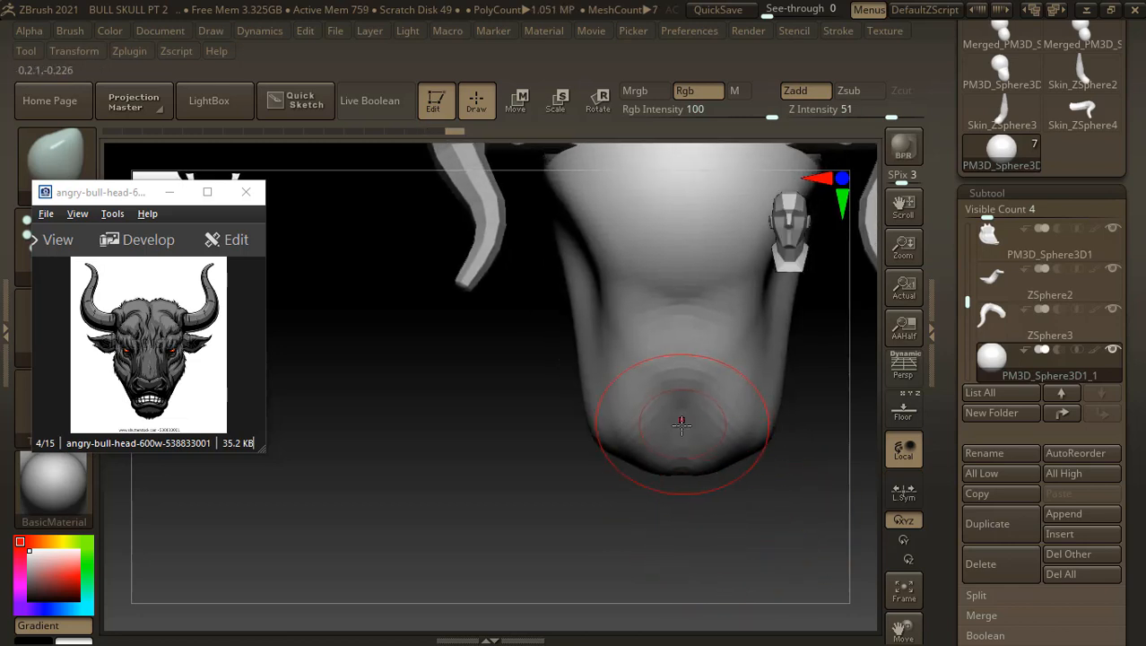
- Smooth the stretched muzzle and the lower side of the head symmetrically
mouse_move(598, 434)
shift+mouse_down()
mouse_move(618, 293)
mouse_move(594, 232)
shift+mouse_up()
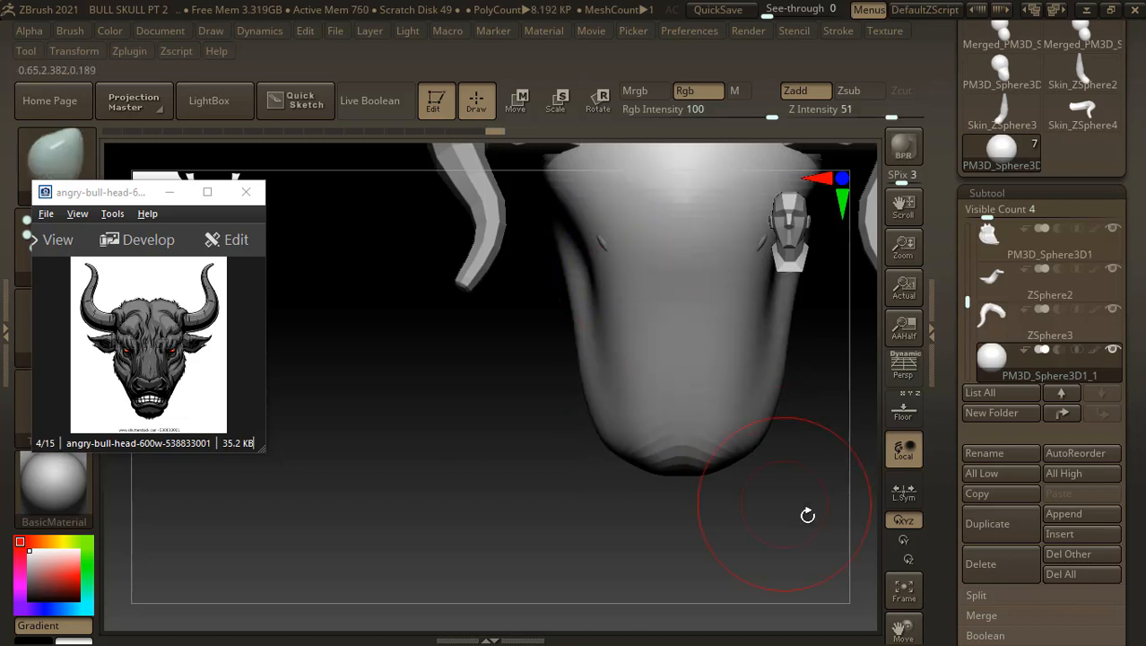
drag(808, 512, 749, 562)
mouse_move(499, 268)
shift+mouse_down()
mouse_move(506, 231)
mouse_move(498, 236)
shift+mouse_up()
drag(453, 494, 576, 468)
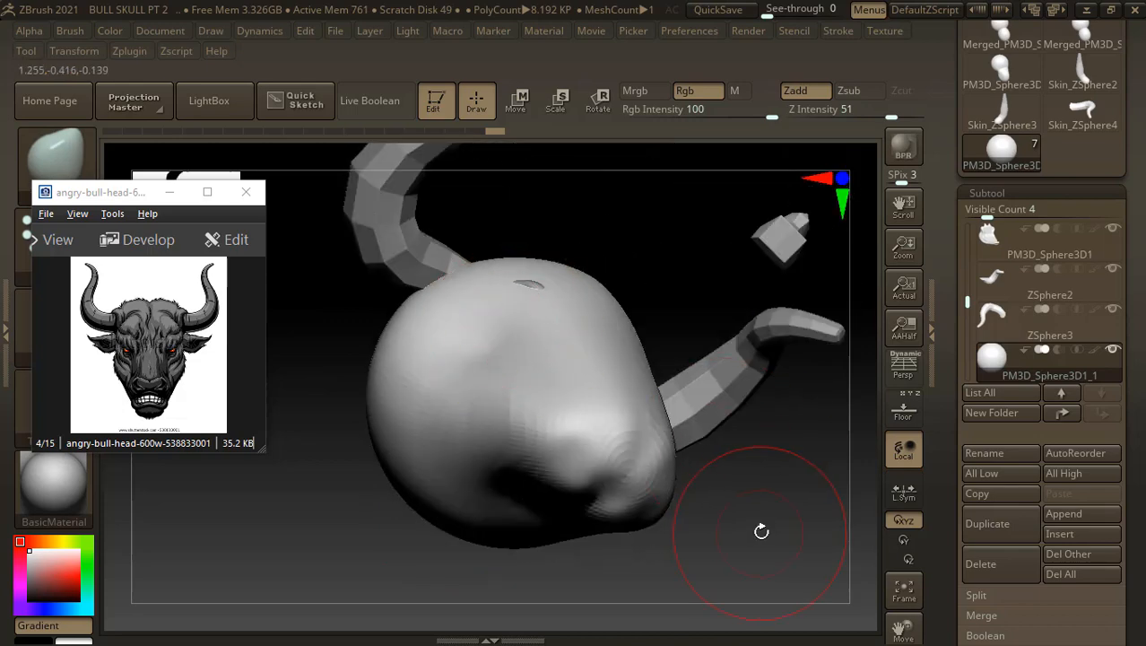
mouse_move(760, 529)
mouse_down()
mouse_move(795, 520)
mouse_move(765, 495)
mouse_up()
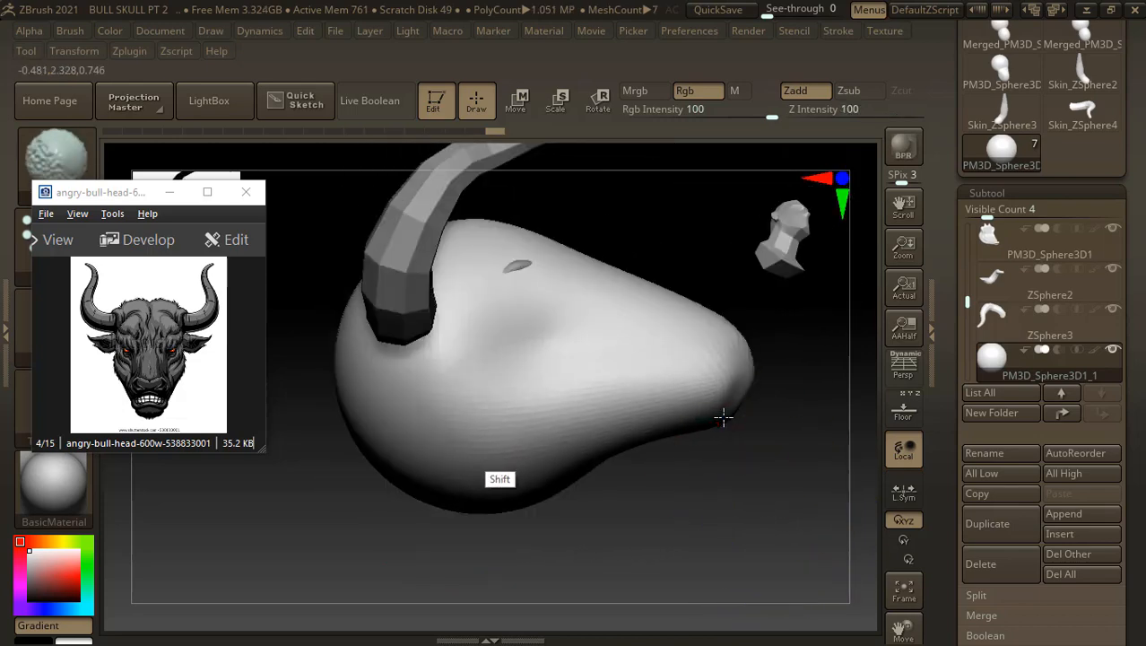
mouse_move(528, 525)
shift+mouse_down()
mouse_move(556, 528)
mouse_move(463, 486)
shift+mouse_up()
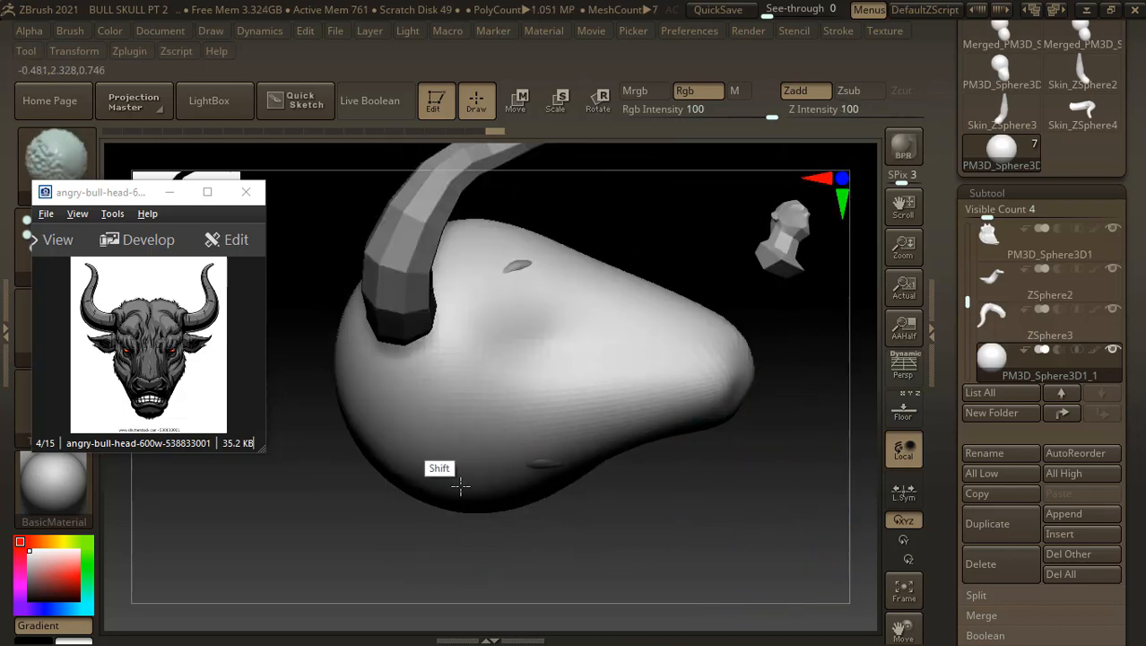
- Refine the underside of the muzzle and jaw, and decline turning on Sticky Keys
mouse_move(670, 519)
mouse_down()
mouse_move(678, 441)
mouse_move(671, 447)
mouse_up()
drag(753, 291, 706, 493)
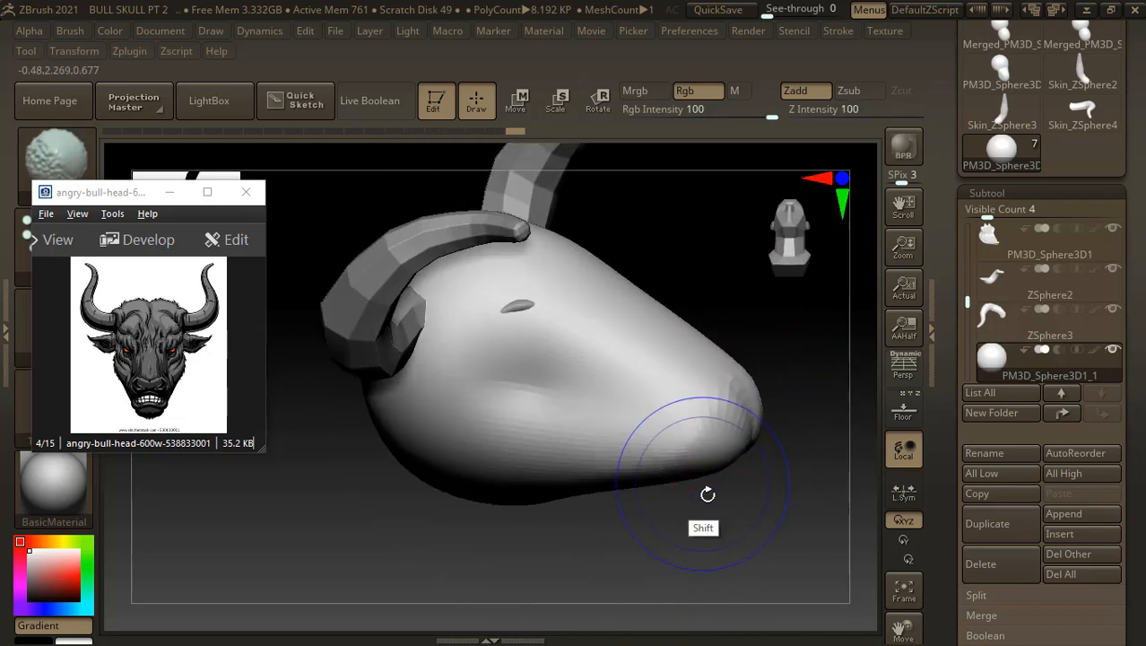
drag(720, 545, 728, 529)
key(shift)
key(shift)
key(shift)
key(shift)
key(shift)
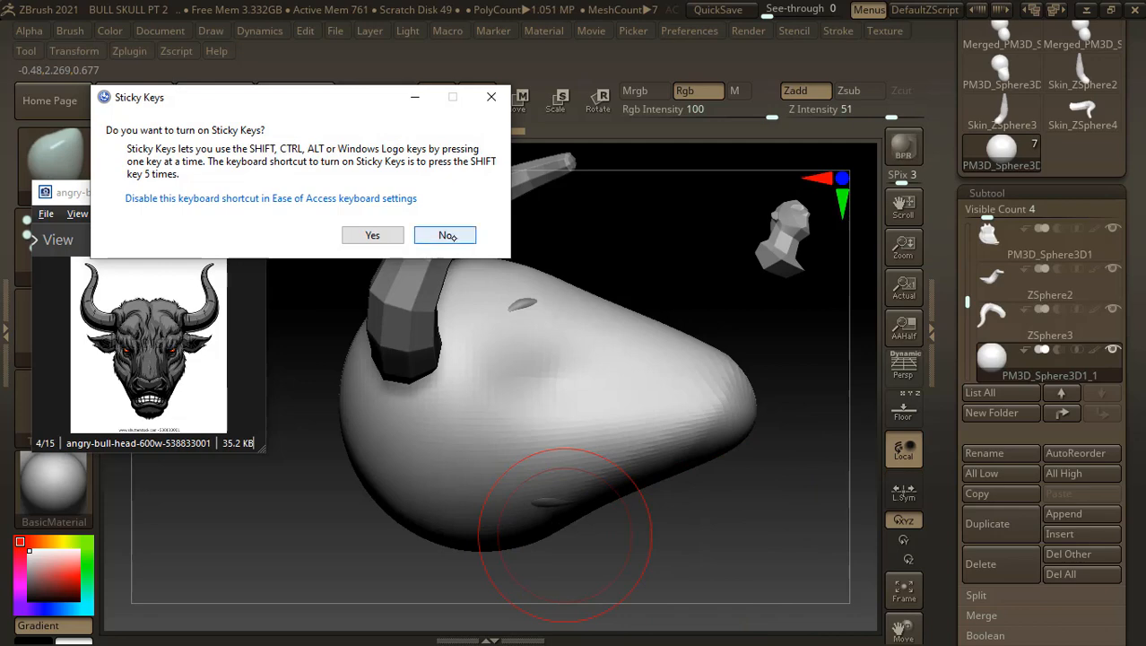
click(447, 235)
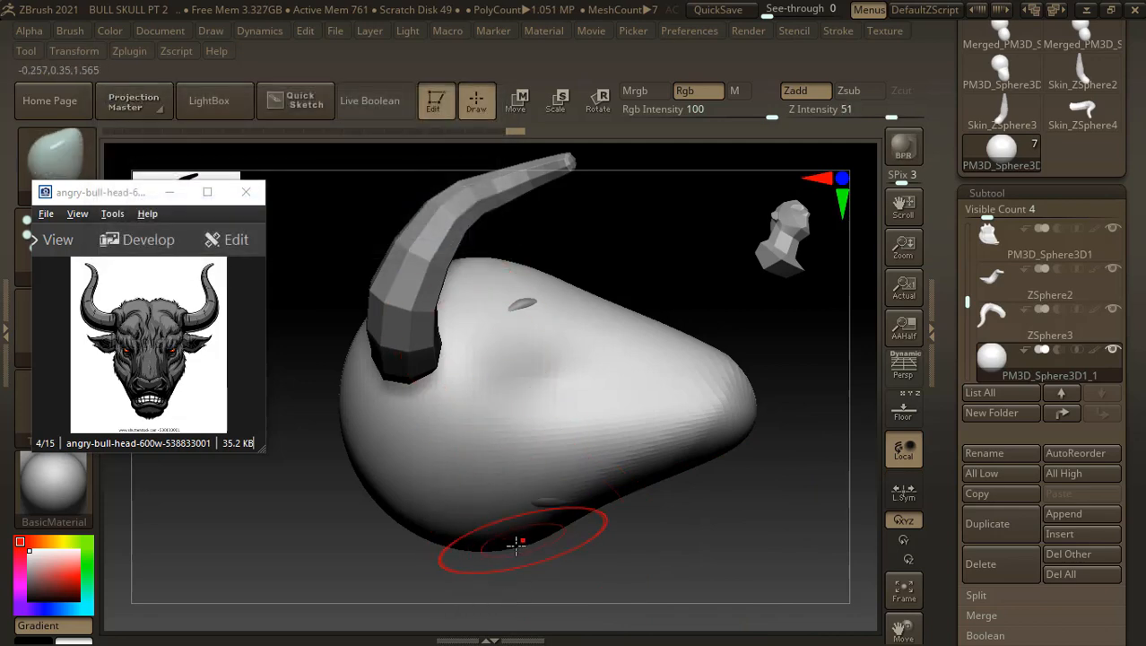
- Smooth the lower back of the head and the muzzle's front, dismissing any Sticky Keys prompt
key(shift)
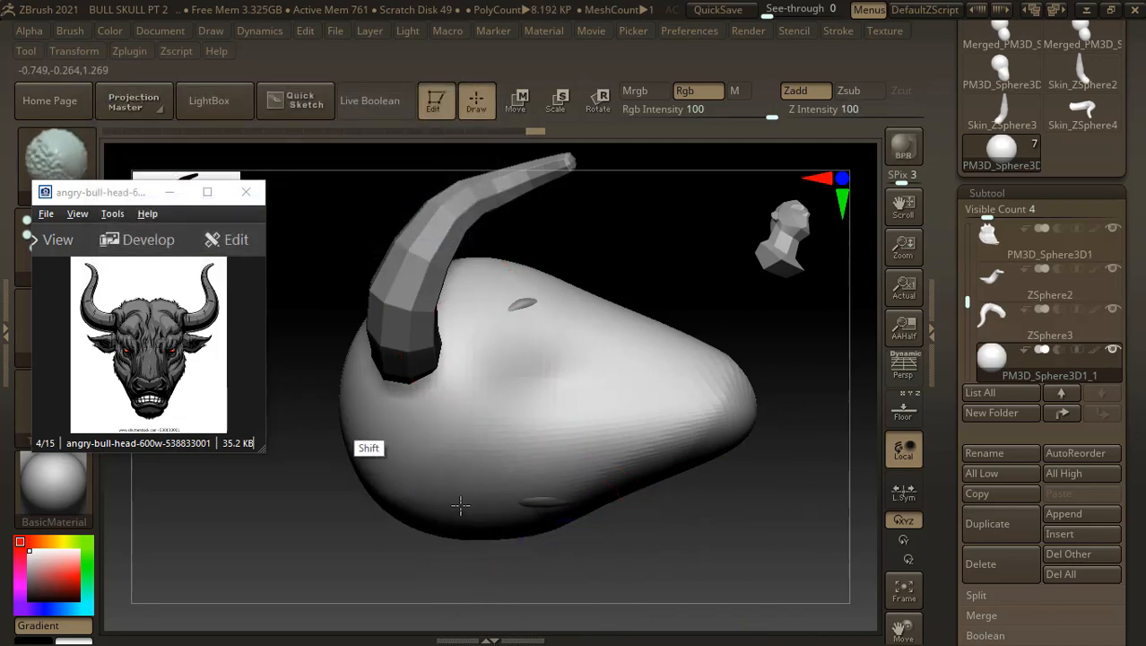
mouse_move(651, 271)
mouse_down()
mouse_move(683, 256)
mouse_move(639, 409)
mouse_up()
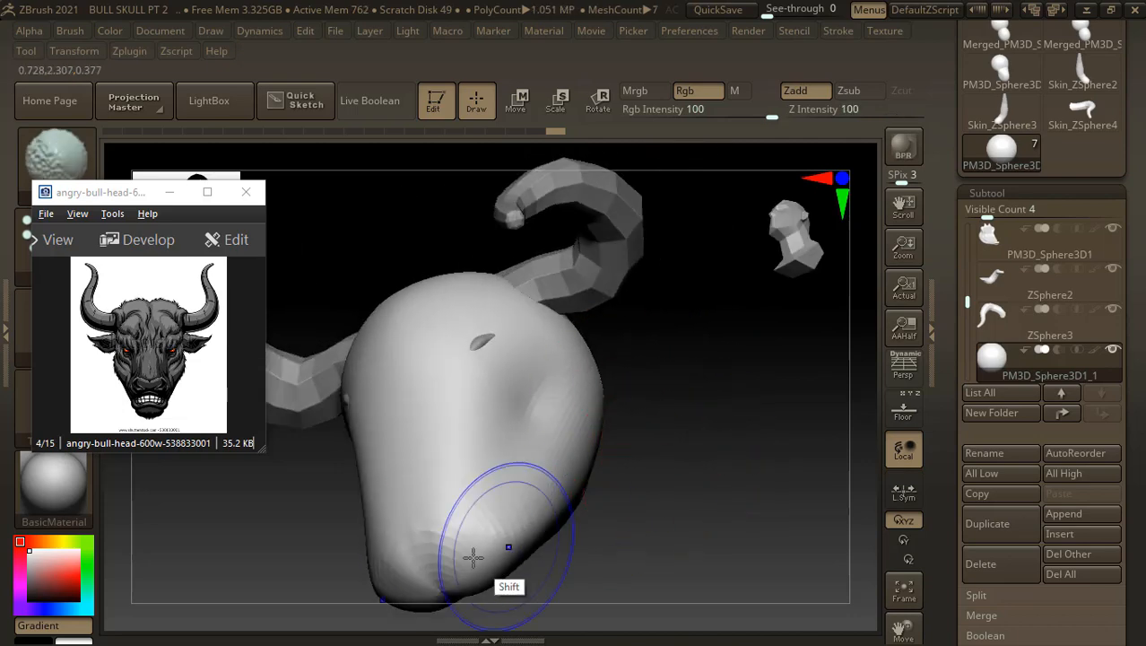
drag(680, 496, 754, 470)
click(439, 232)
- Remesh the head sphere with ZRemesher at a target polygon count of 5 and check the topology in polyframe display
scroll(982, 424, down, 5)
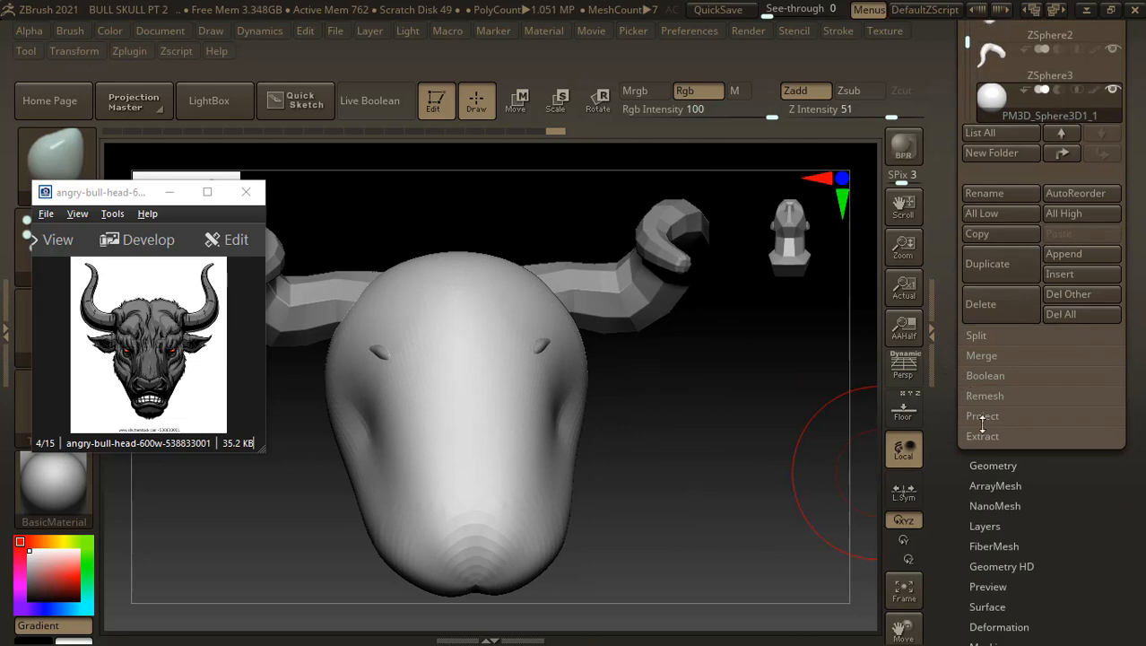
click(999, 465)
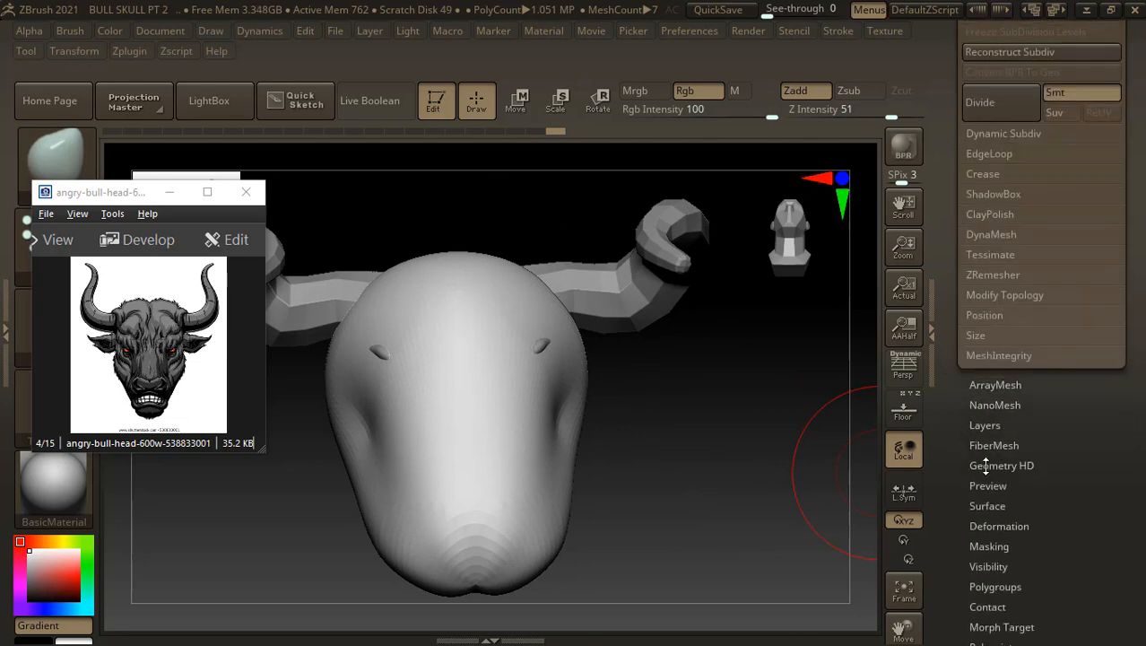
click(992, 274)
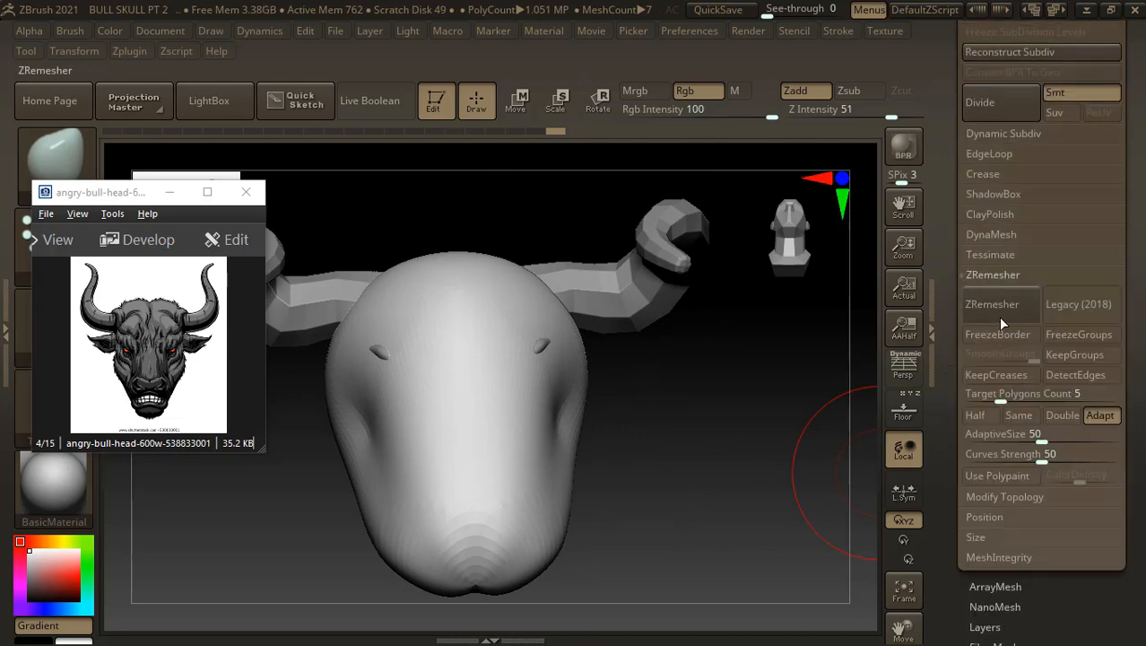
click(992, 305)
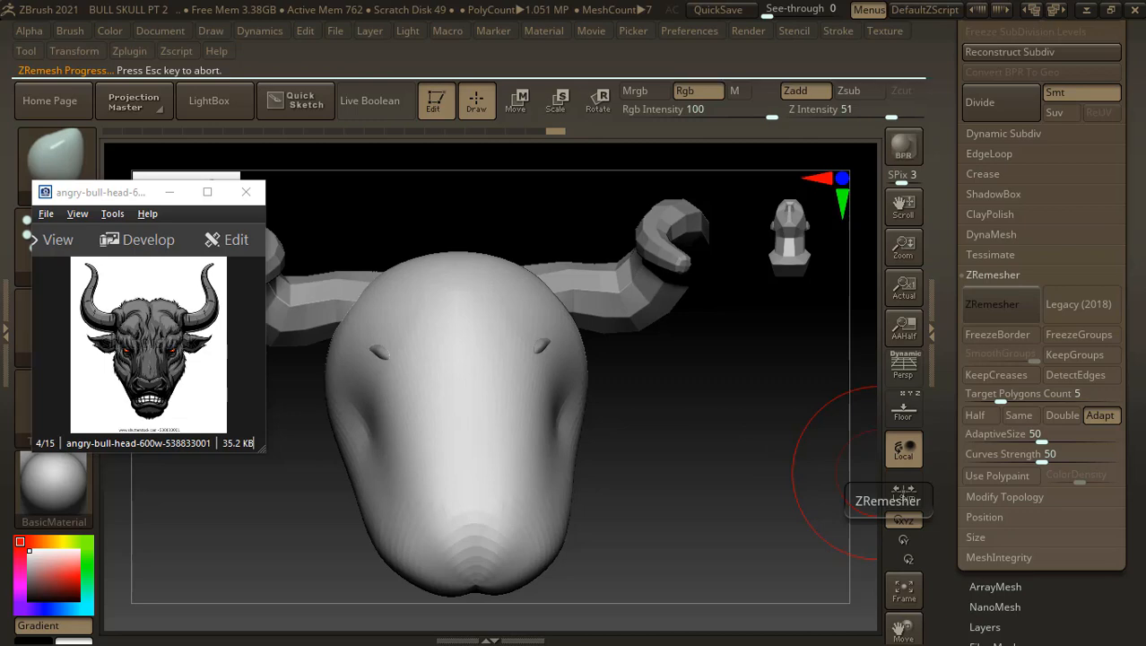
drag(739, 494, 725, 496)
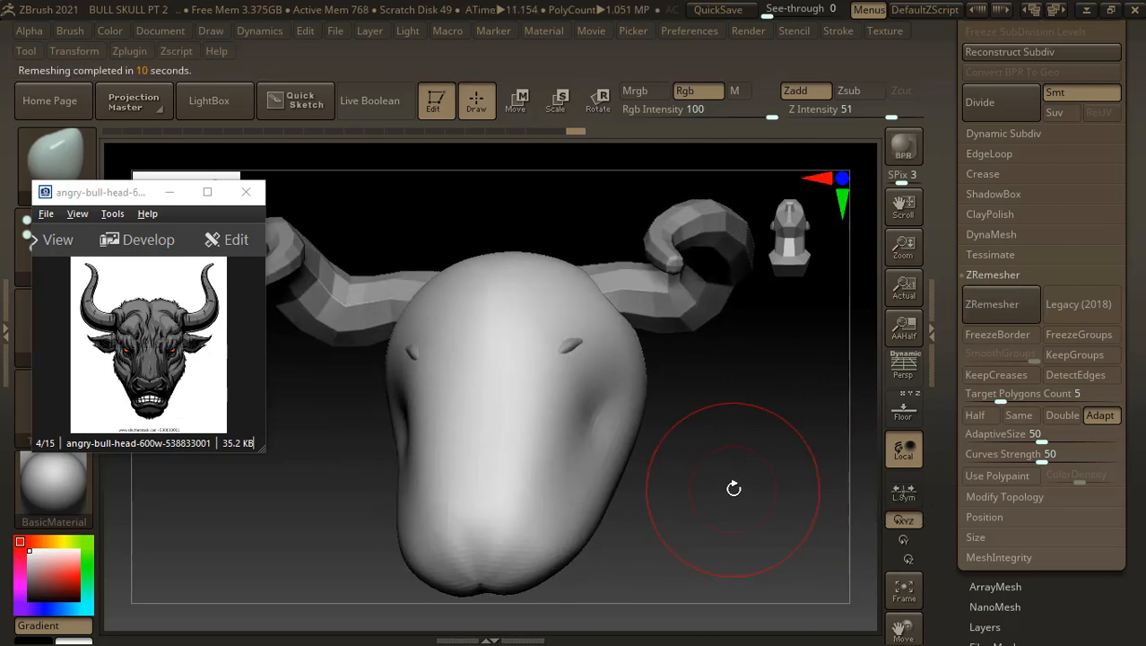
key(shift+f)
key(shift+f)
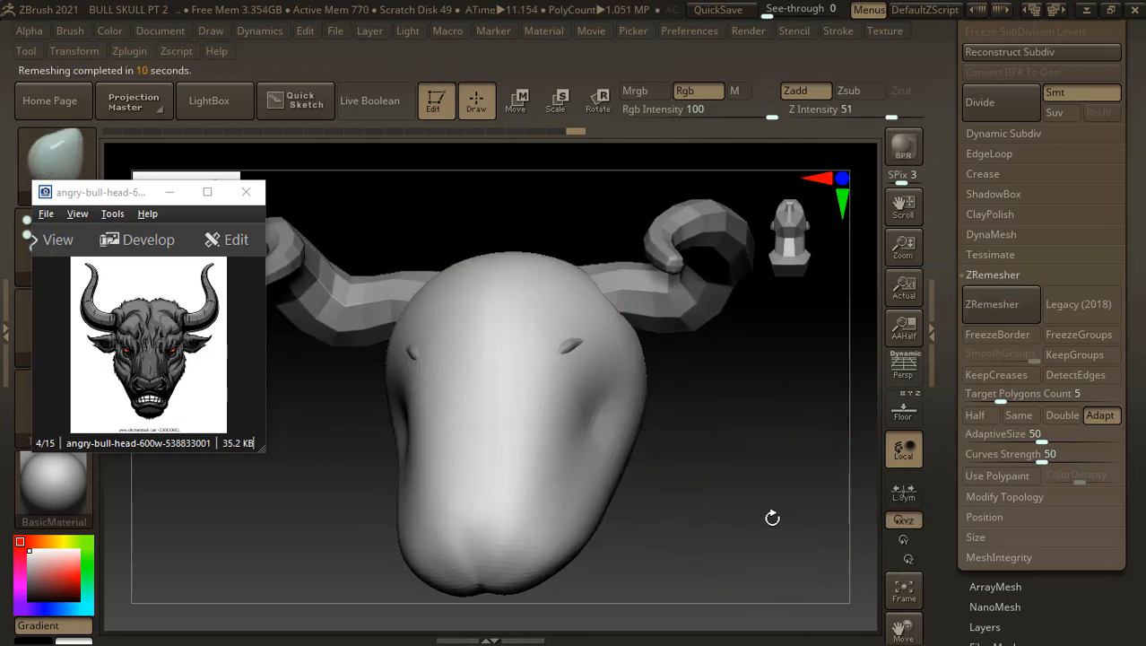
- Smooth the remeshed head along the muzzle, face and forehead in front view
shift+drag(772, 518, 783, 521)
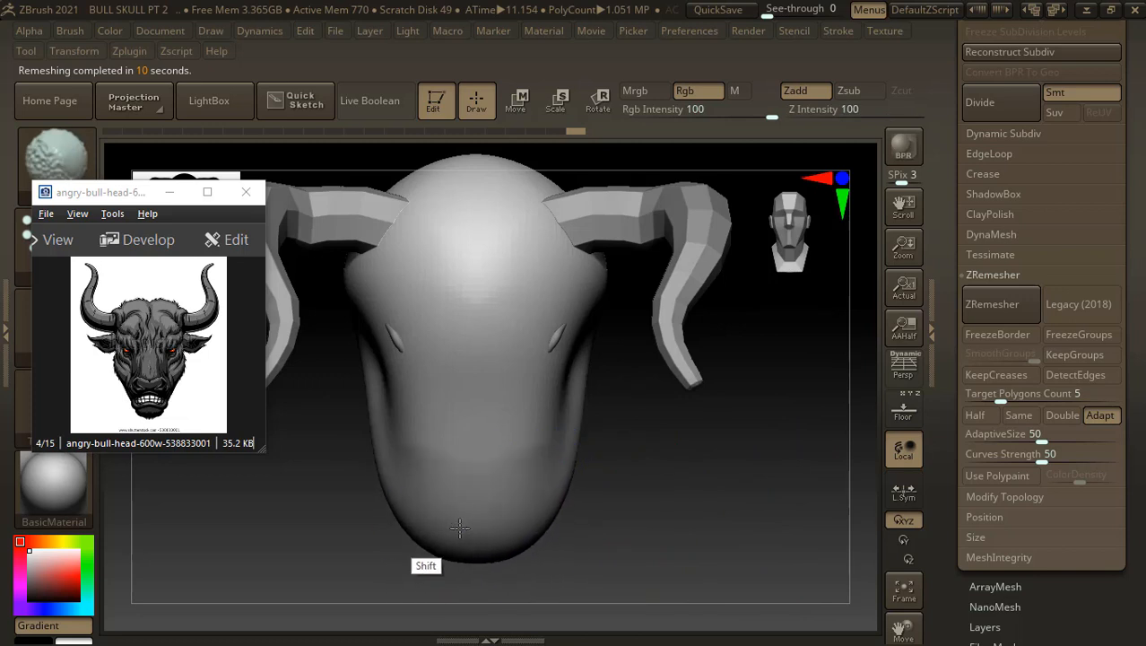
mouse_move(459, 527)
shift+mouse_down()
mouse_move(428, 379)
mouse_move(442, 286)
shift+mouse_up()
alt+drag(718, 516, 716, 527)
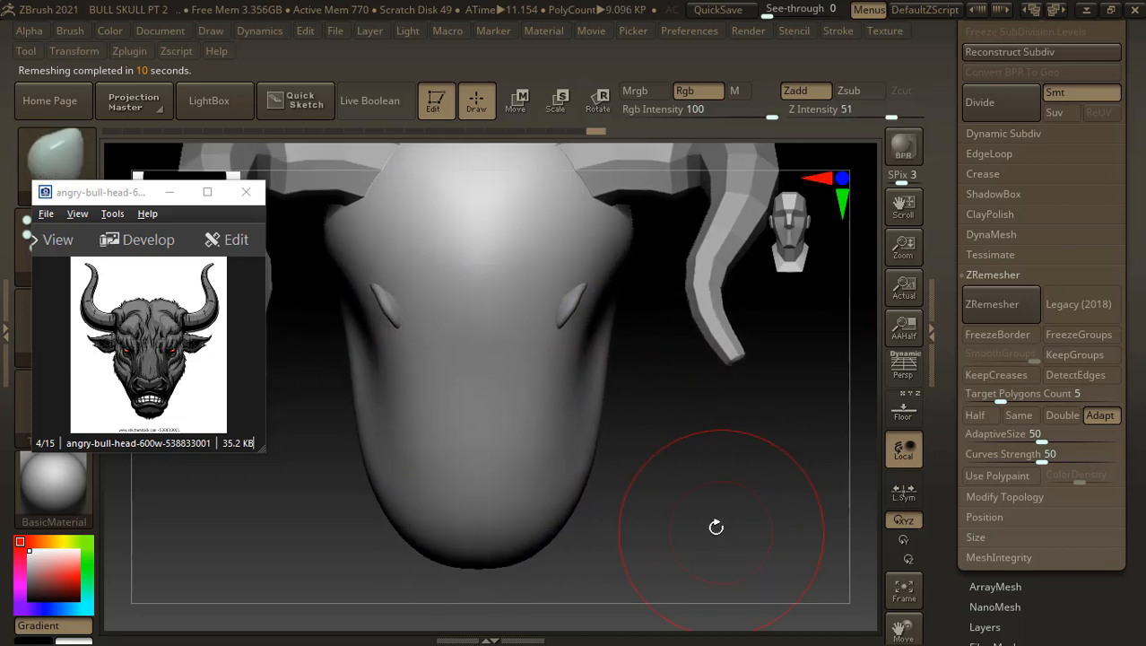
mouse_move(409, 338)
shift+mouse_down()
mouse_move(372, 336)
mouse_move(365, 282)
mouse_move(401, 247)
mouse_move(482, 224)
mouse_move(448, 243)
shift+mouse_up()
- Smooth the crown between the horns, the cheek and the muzzle tip while working around to the side
mouse_move(683, 503)
mouse_down()
mouse_move(747, 524)
mouse_move(727, 522)
mouse_move(768, 517)
mouse_move(660, 522)
mouse_move(760, 481)
mouse_move(640, 581)
mouse_move(780, 474)
mouse_up()
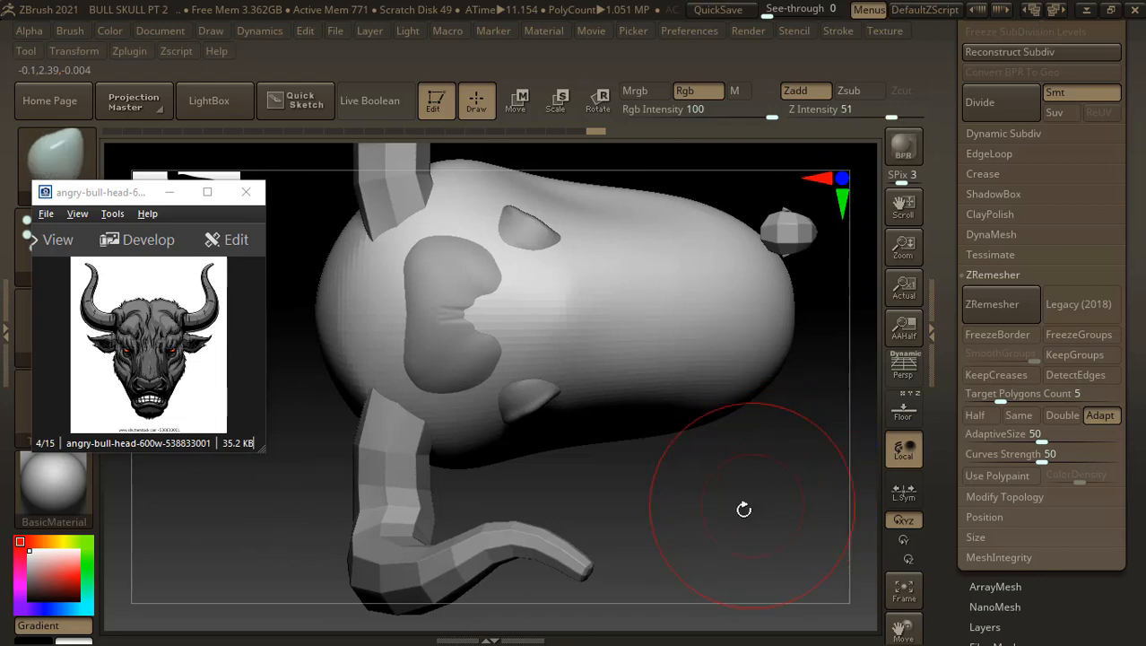
drag(743, 509, 724, 520)
key(shift)
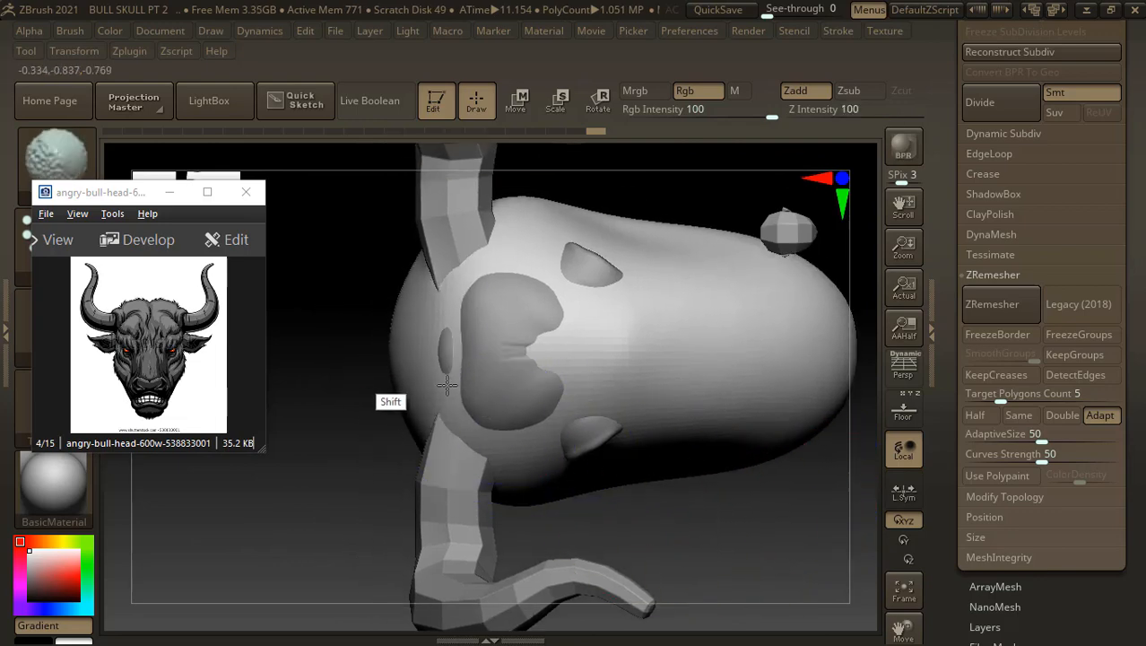
drag(763, 558, 727, 425)
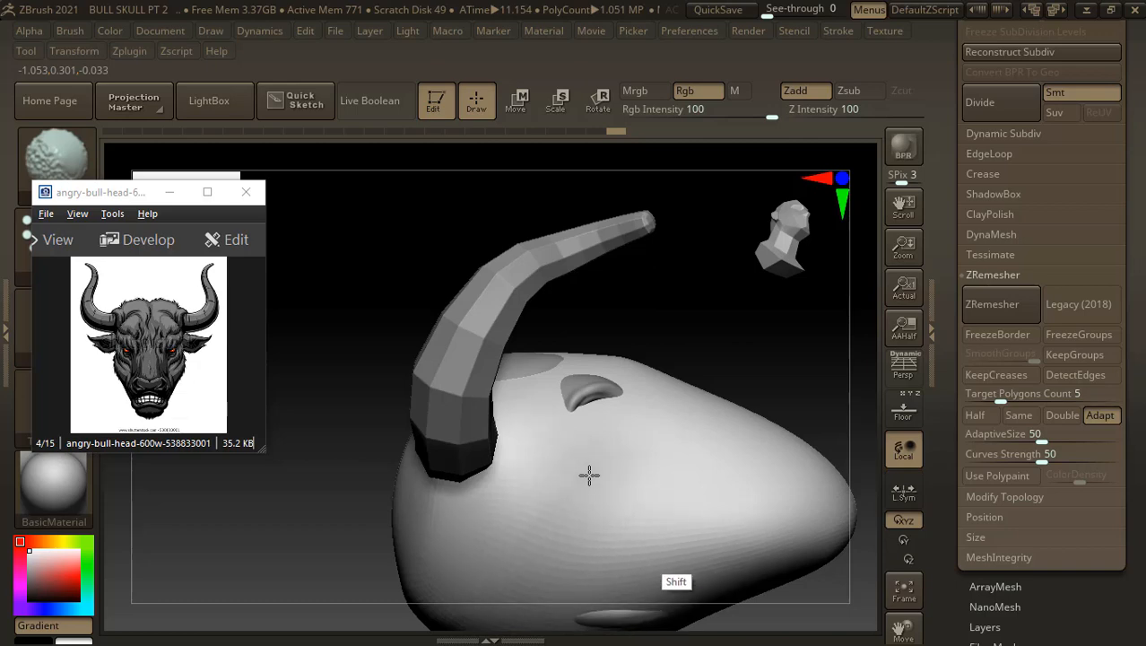
mouse_move(787, 547)
shift+mouse_down()
mouse_move(812, 547)
mouse_move(771, 492)
mouse_move(789, 529)
mouse_move(779, 542)
shift+mouse_up()
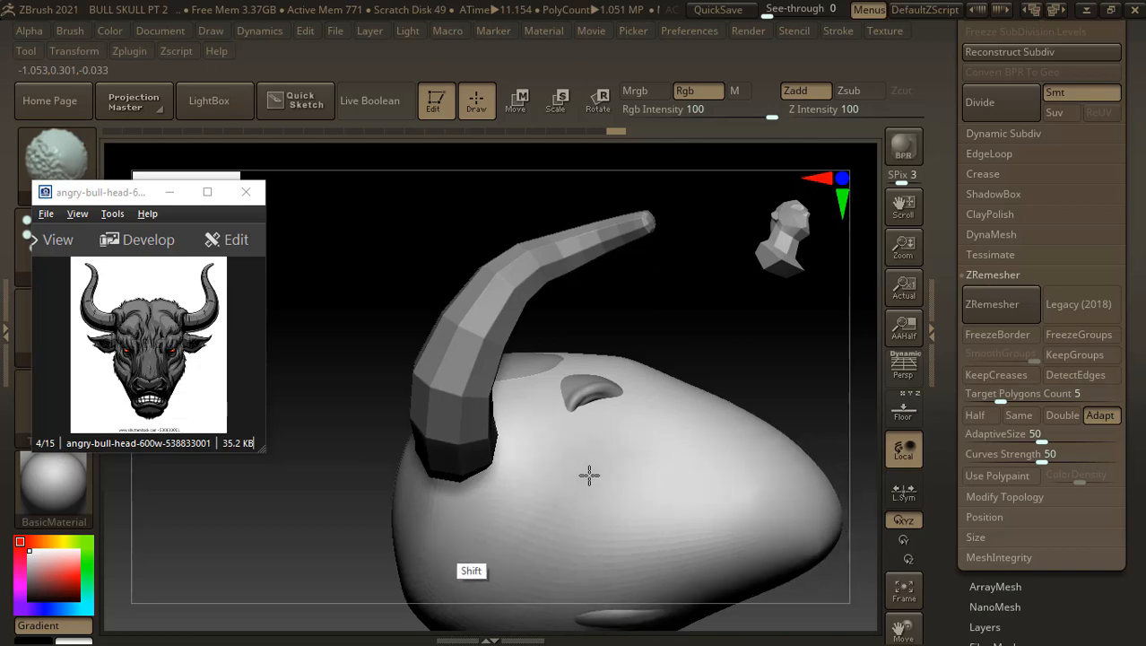
mouse_move(471, 536)
shift+mouse_down()
mouse_move(429, 587)
mouse_move(410, 538)
shift+mouse_up()
- Reshape and smooth the cheeks and brow area from front and three-quarter views
drag(718, 350, 592, 497)
mouse_move(763, 515)
alt+mouse_down()
mouse_move(790, 496)
mouse_move(808, 504)
mouse_move(751, 496)
mouse_move(755, 525)
alt+mouse_up()
mouse_move(457, 380)
alt+mouse_down()
mouse_move(460, 439)
mouse_move(478, 462)
mouse_move(460, 496)
mouse_move(471, 466)
alt+mouse_up()
mouse_move(733, 519)
mouse_down()
mouse_move(801, 537)
mouse_move(817, 521)
mouse_move(805, 505)
mouse_move(793, 508)
mouse_move(822, 510)
mouse_move(829, 543)
mouse_move(846, 509)
mouse_move(843, 526)
mouse_move(807, 476)
mouse_up()
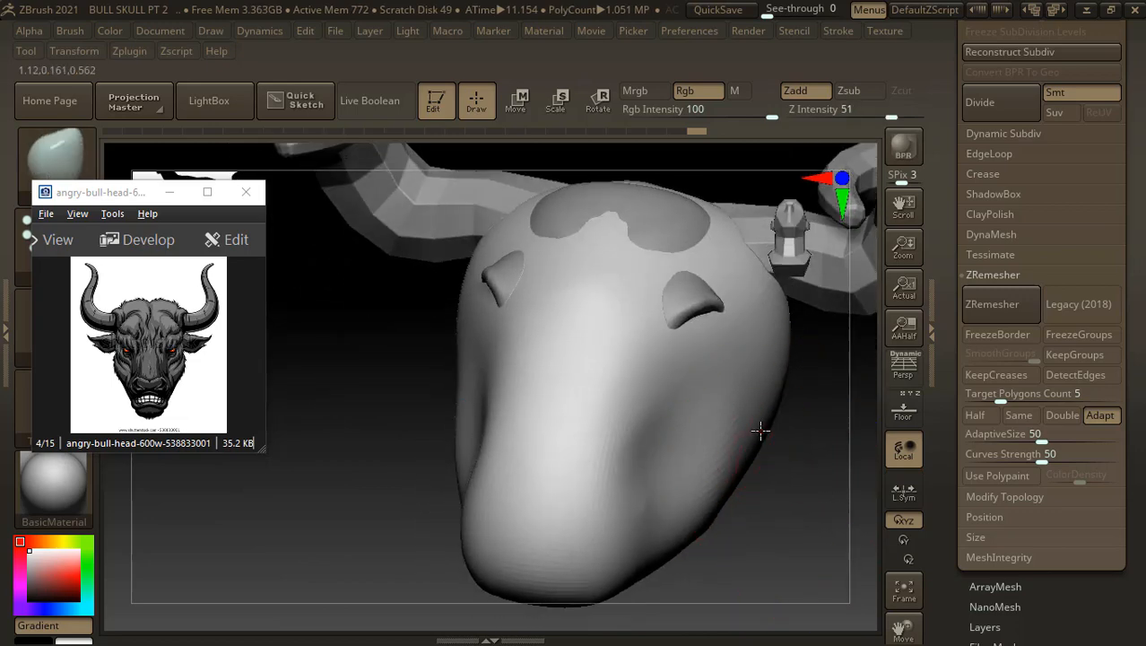
mouse_move(728, 339)
shift+mouse_down()
mouse_move(704, 276)
mouse_move(568, 331)
mouse_move(492, 429)
shift+mouse_up()
drag(384, 487, 522, 440)
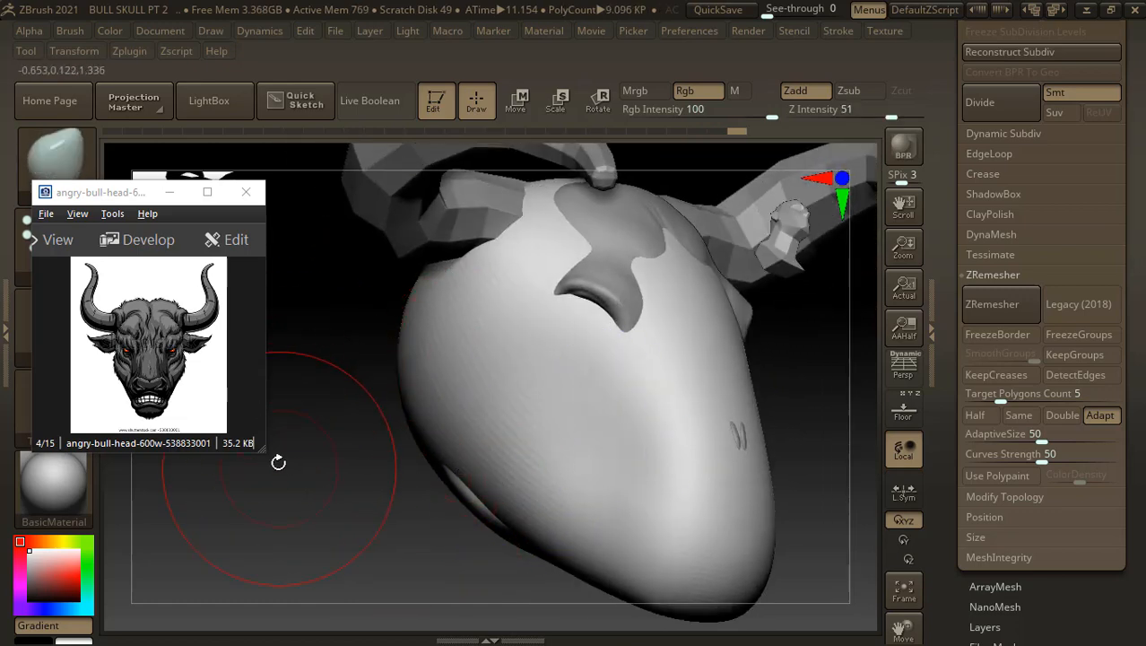
- Move the angry bull head reference window away from the model and enlarge it to show the image bigger
drag(266, 446, 300, 508)
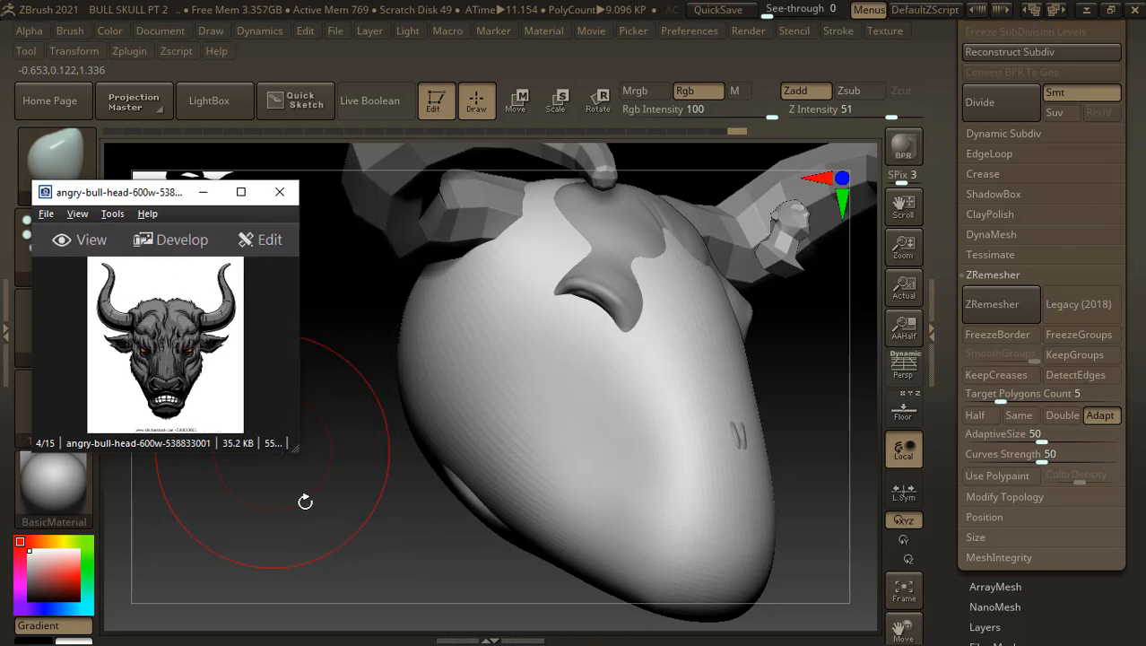
drag(299, 450, 306, 529)
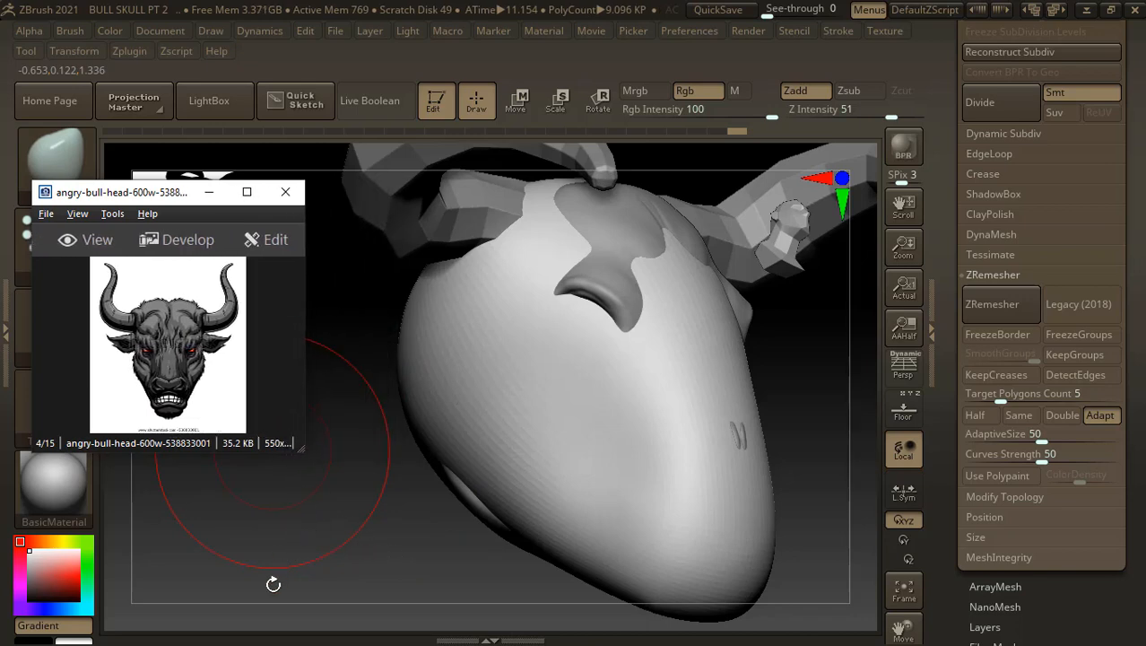
drag(163, 197, 124, 83)
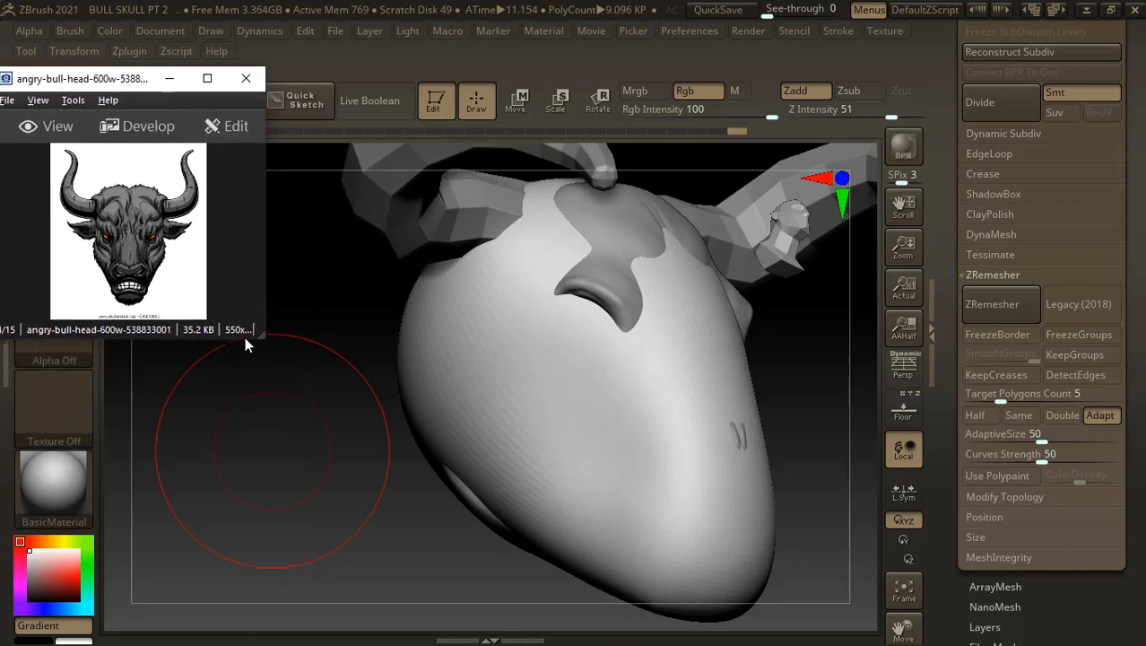
drag(263, 334, 266, 476)
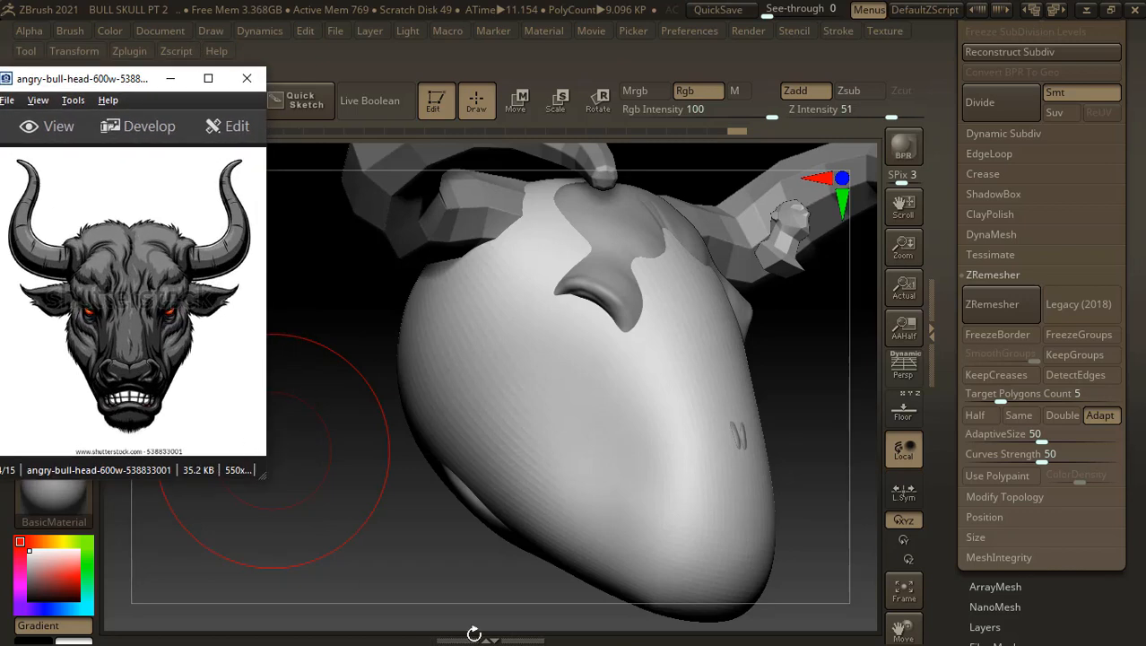
- Face the head from the front and switch the interface layout to the one offering the ClayBuildup brush
mouse_move(474, 634)
mouse_down()
mouse_move(396, 583)
mouse_move(402, 532)
mouse_move(431, 538)
mouse_move(395, 538)
mouse_up()
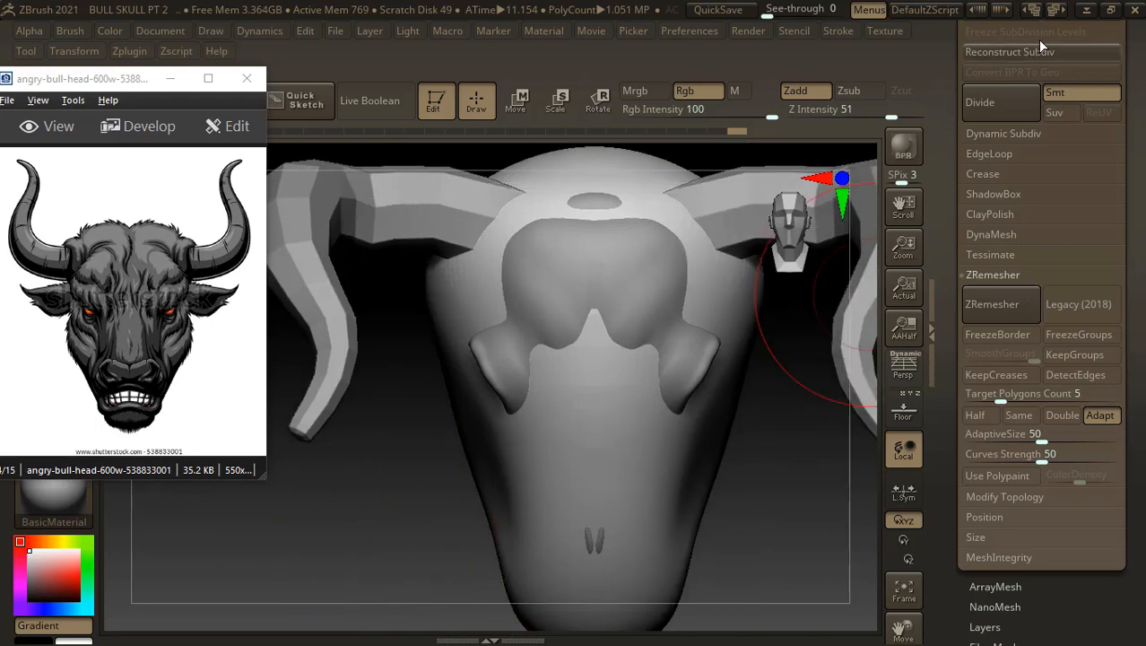
click(1055, 11)
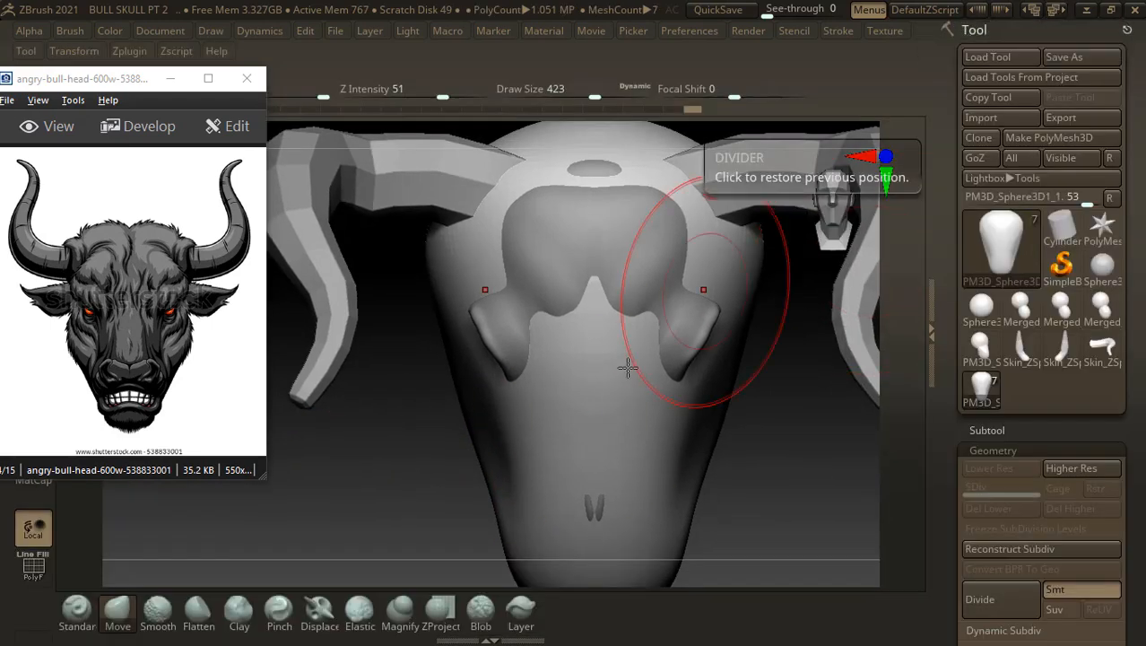
click(1055, 10)
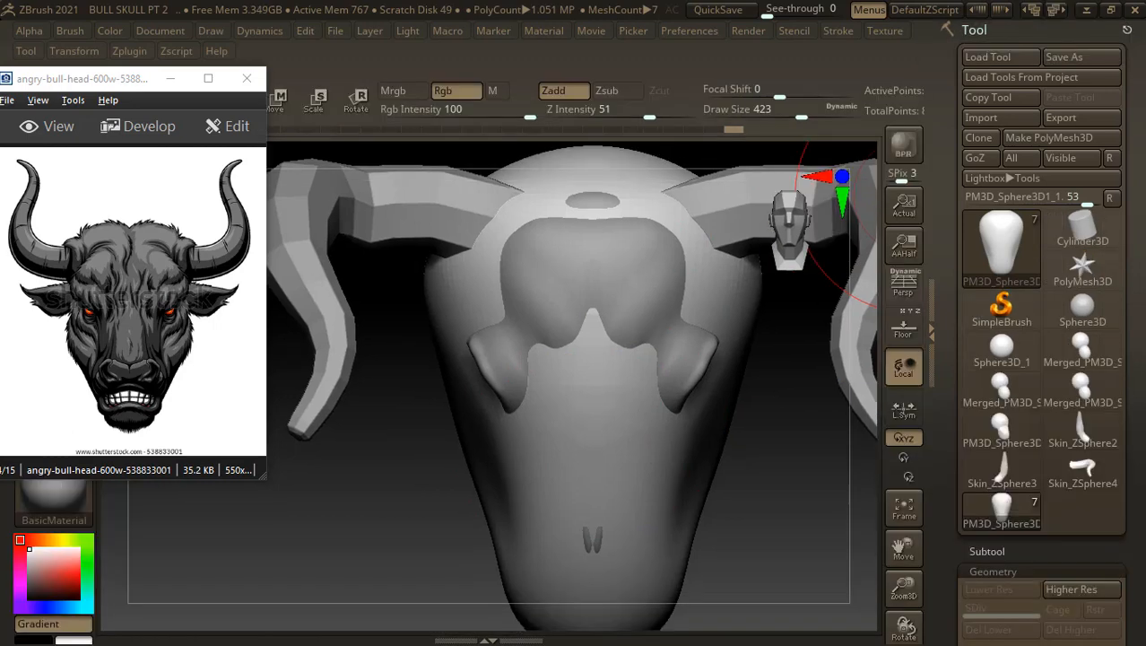
click(1059, 12)
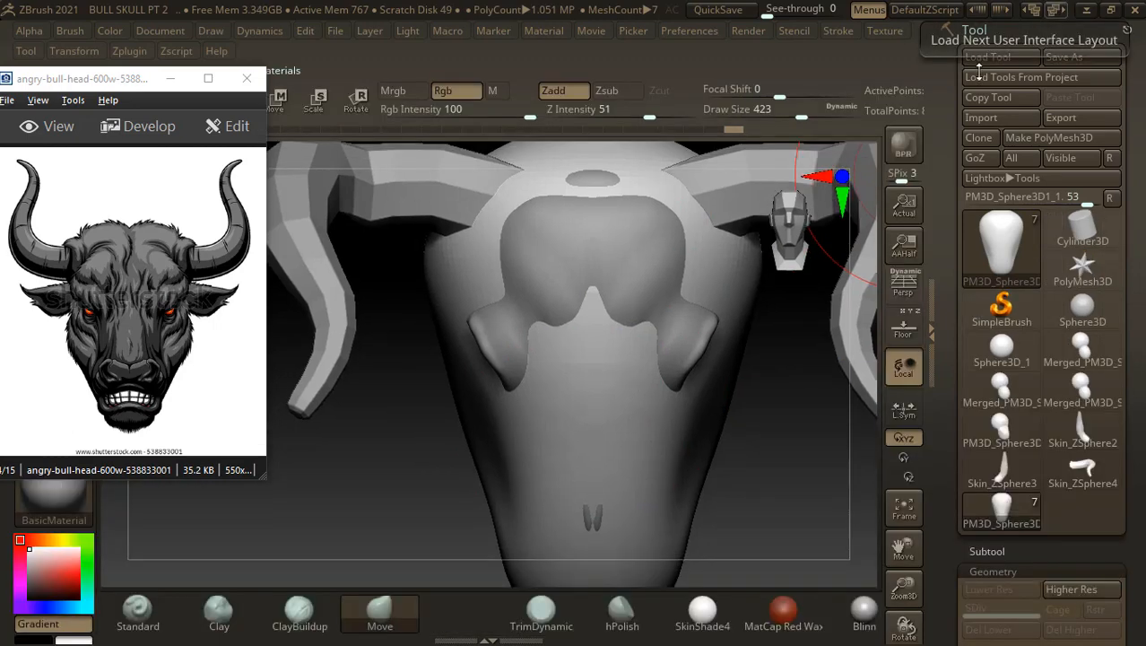
- Build up the forehead and the brow ridges over the skull using ClayBuildup at Z Intensity 1 and draw size 128 to 148
click(296, 618)
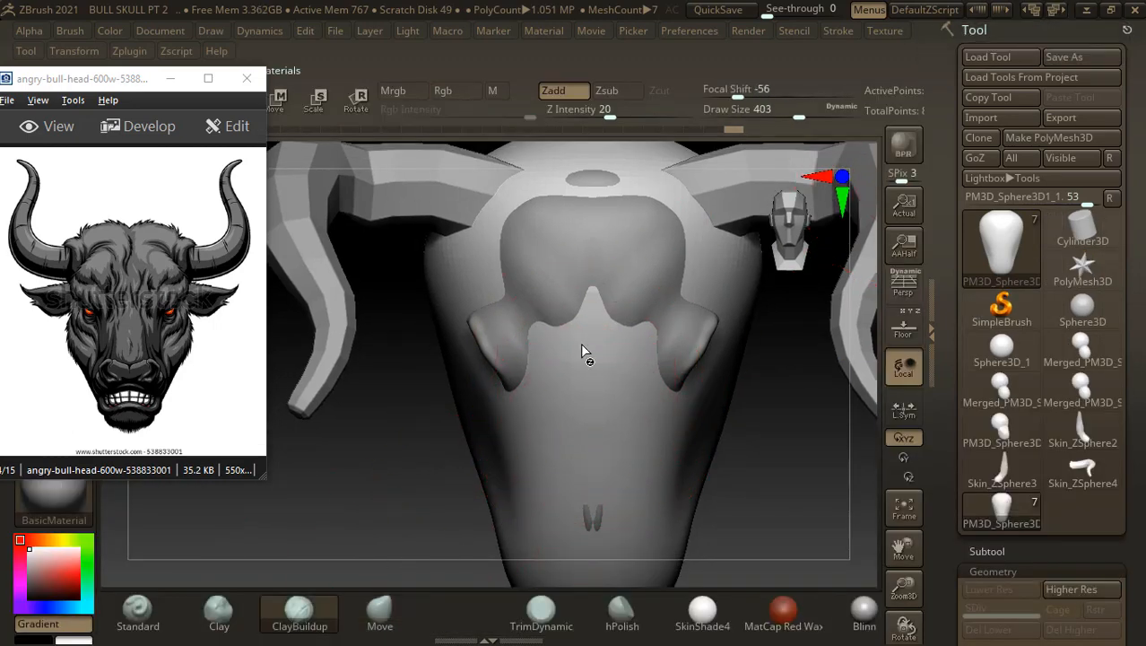
drag(785, 116, 760, 115)
drag(615, 113, 574, 114)
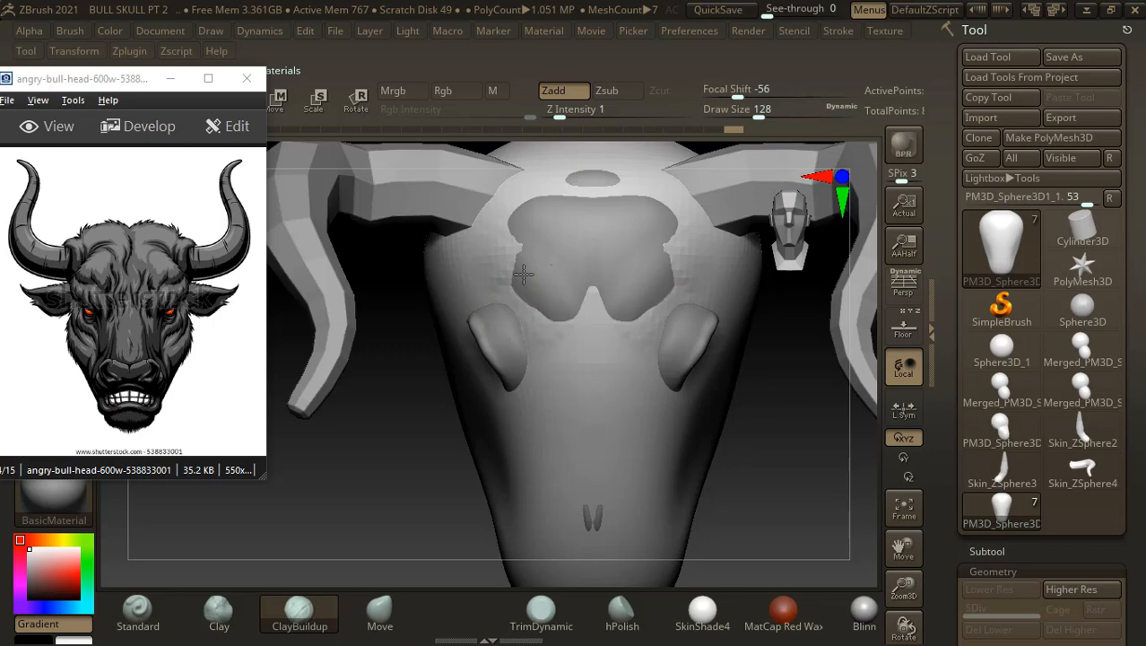
mouse_move(523, 274)
mouse_down()
mouse_move(544, 312)
mouse_move(558, 286)
mouse_up()
key(])
drag(584, 225, 584, 225)
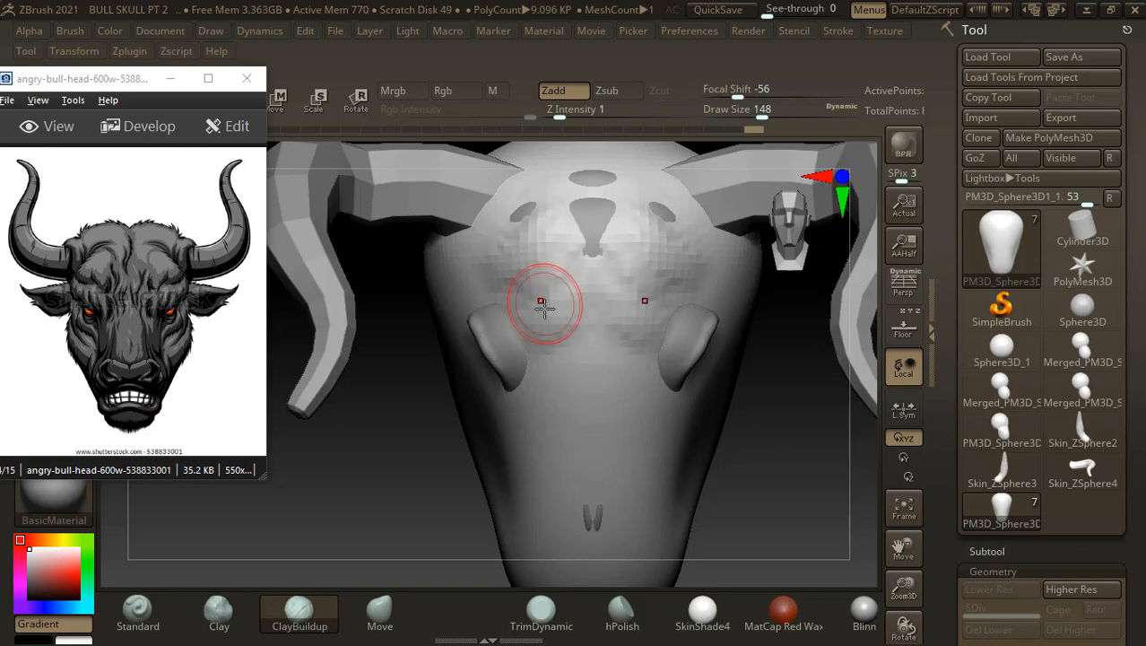
drag(785, 478, 789, 485)
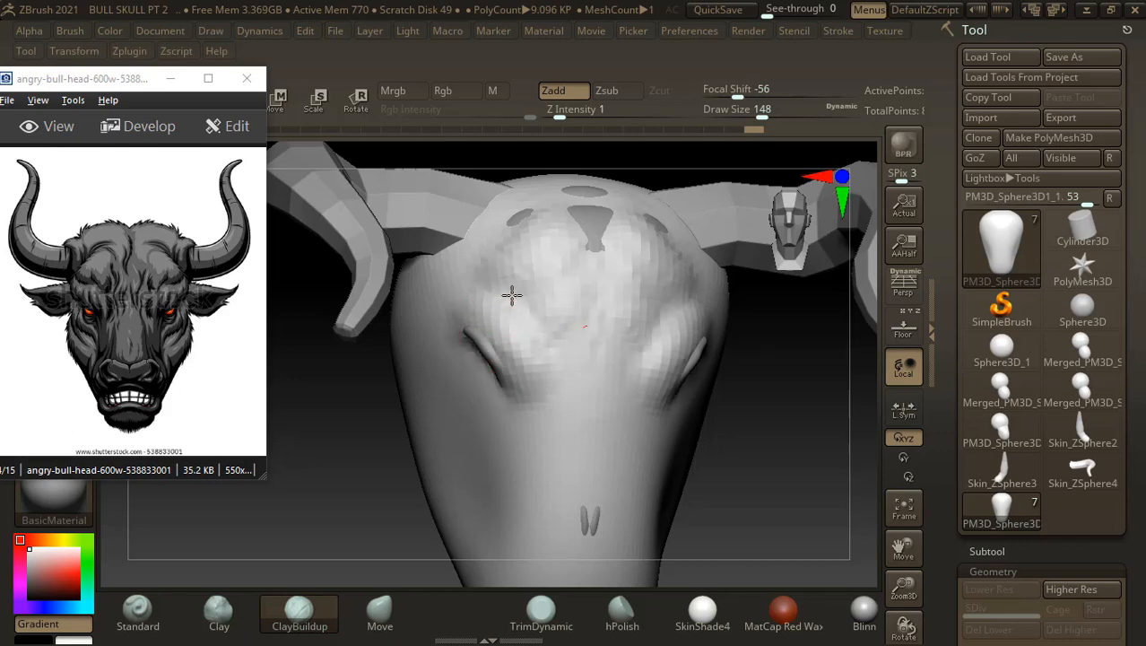
- Add rounded clay masses around both horn bases and work them back onto the crown
drag(762, 508, 549, 342)
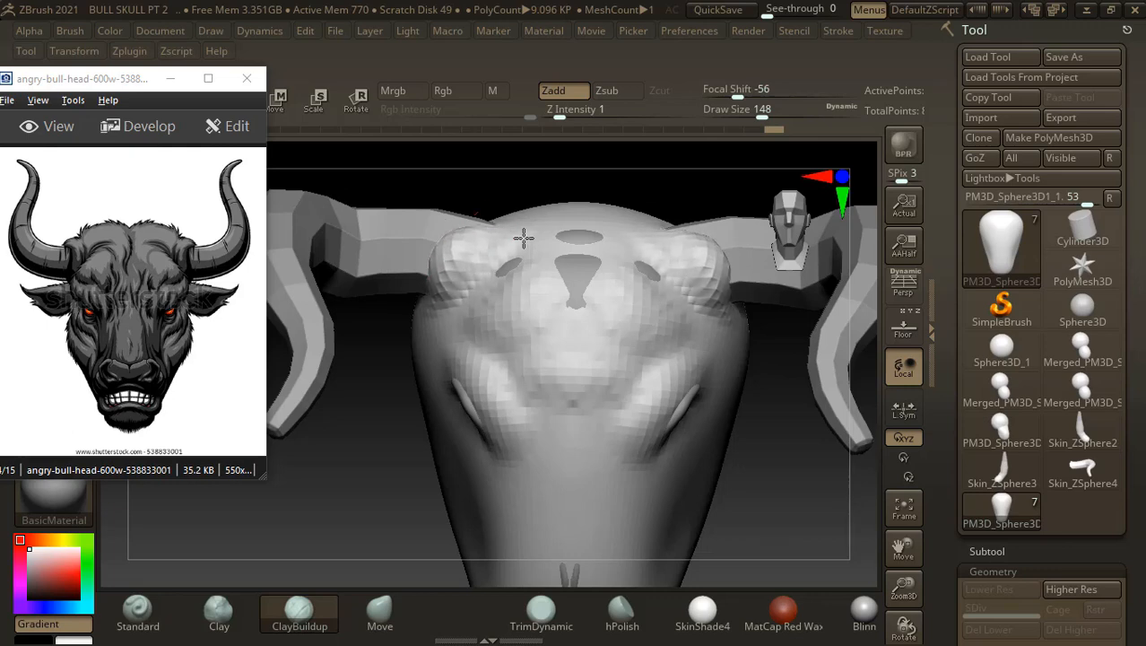
drag(794, 471, 802, 547)
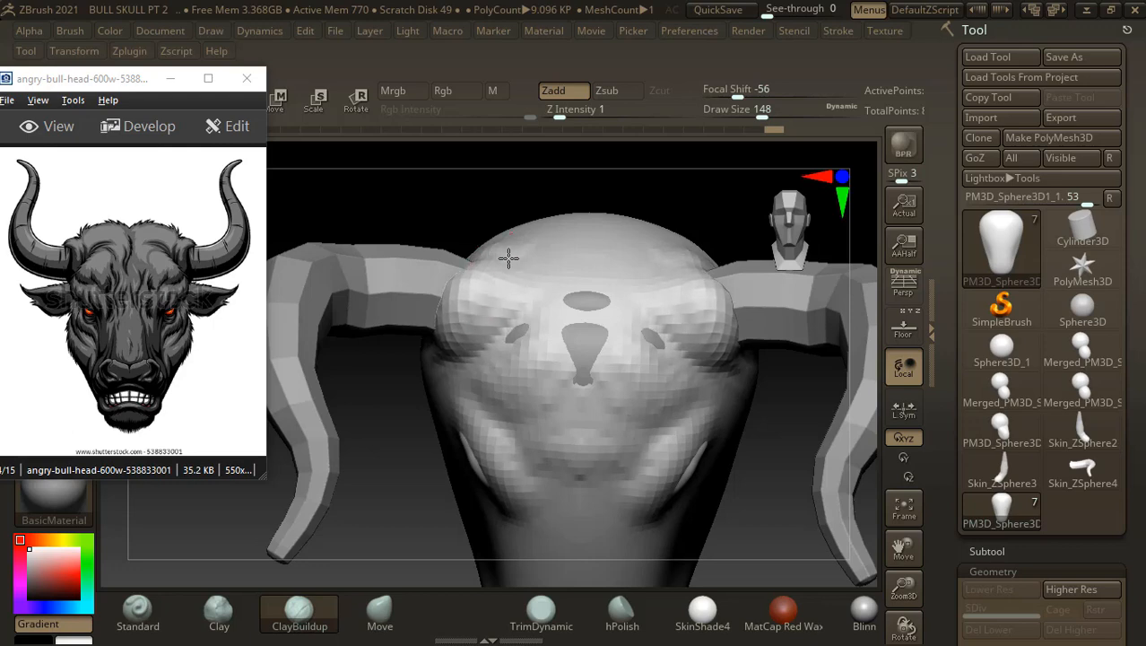
mouse_move(479, 190)
mouse_down()
mouse_move(484, 292)
mouse_move(477, 276)
mouse_up()
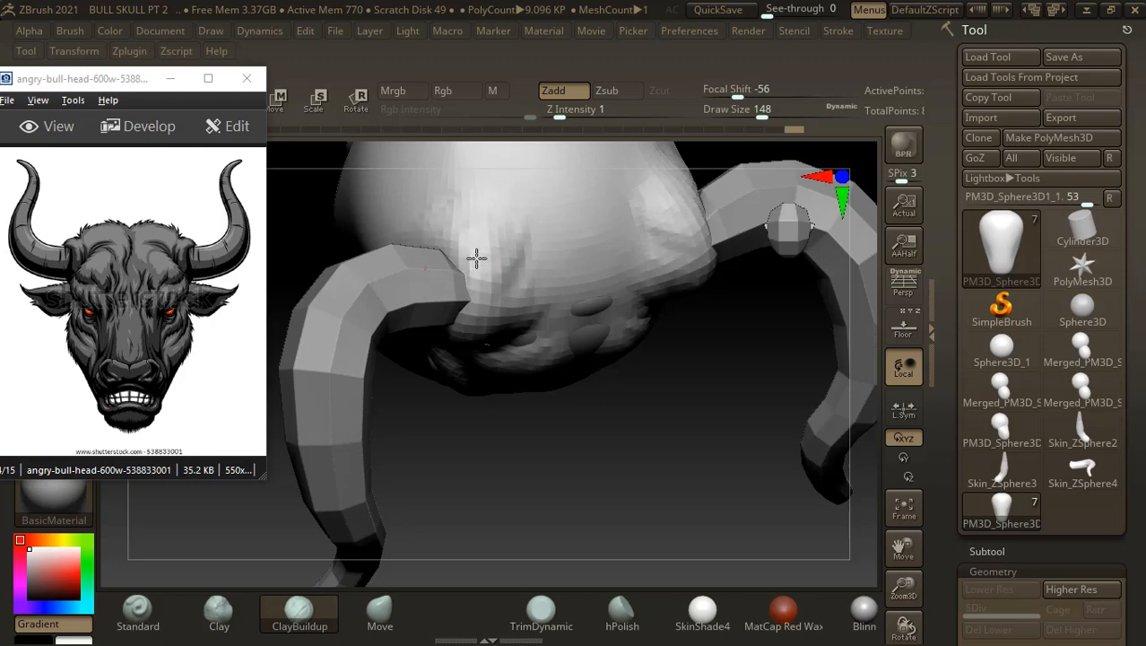
mouse_move(696, 499)
mouse_down()
mouse_move(657, 257)
mouse_move(684, 230)
mouse_up()
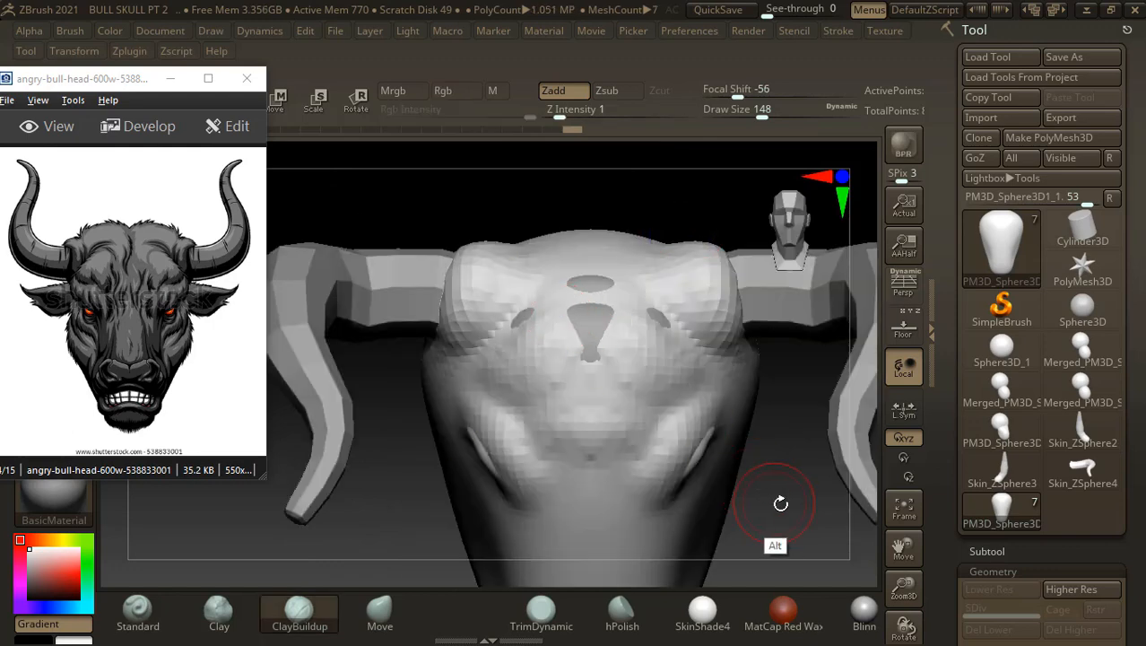
alt+drag(783, 503, 783, 463)
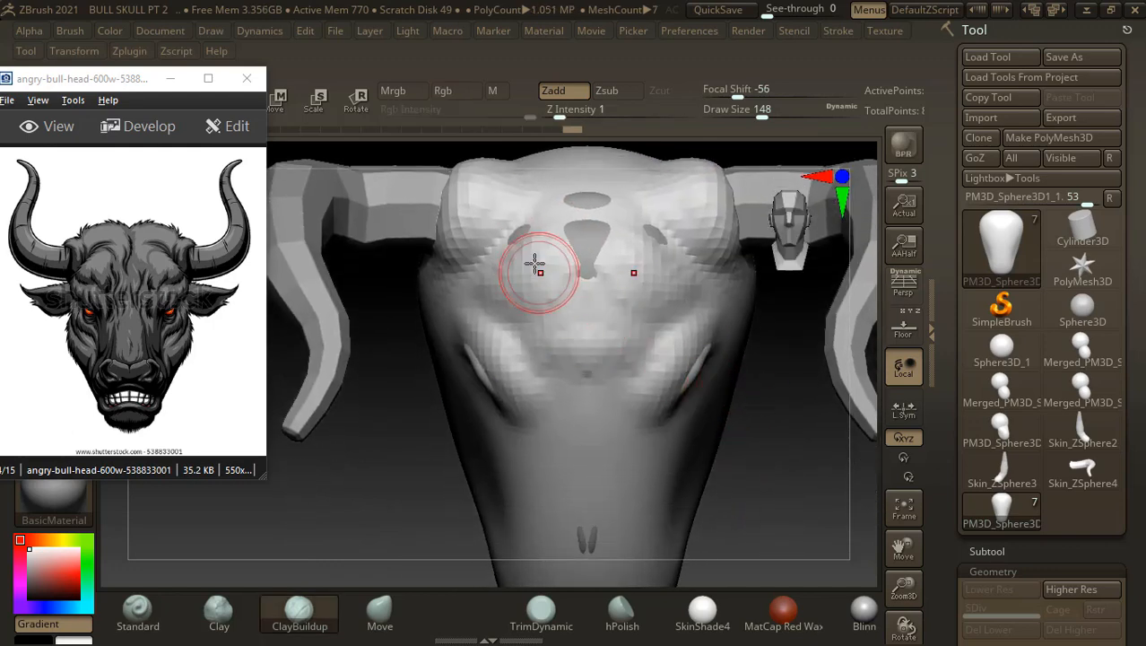
- Pull the masses at the horn bases outward over the horns with an enlarged Move brush
click(380, 610)
key(bracketright)
key(bracketright)
key(bracketright)
key(bracketright)
key(bracketright)
key(bracketright)
key(bracketright)
key(bracketright)
key(bracketright)
key(bracketright)
key(bracketright)
key(bracketright)
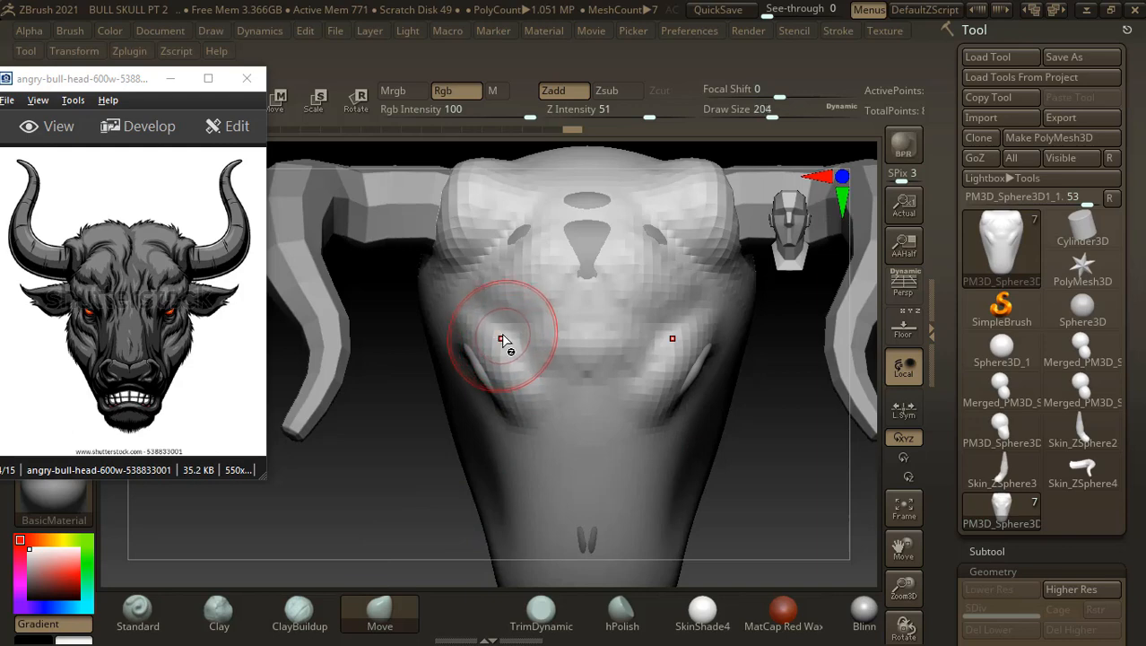
key(bracketright)
key(bracketright)
mouse_move(494, 179)
mouse_down()
mouse_move(470, 167)
mouse_move(438, 179)
mouse_up()
drag(438, 222, 430, 226)
drag(437, 248, 433, 252)
drag(449, 536, 444, 586)
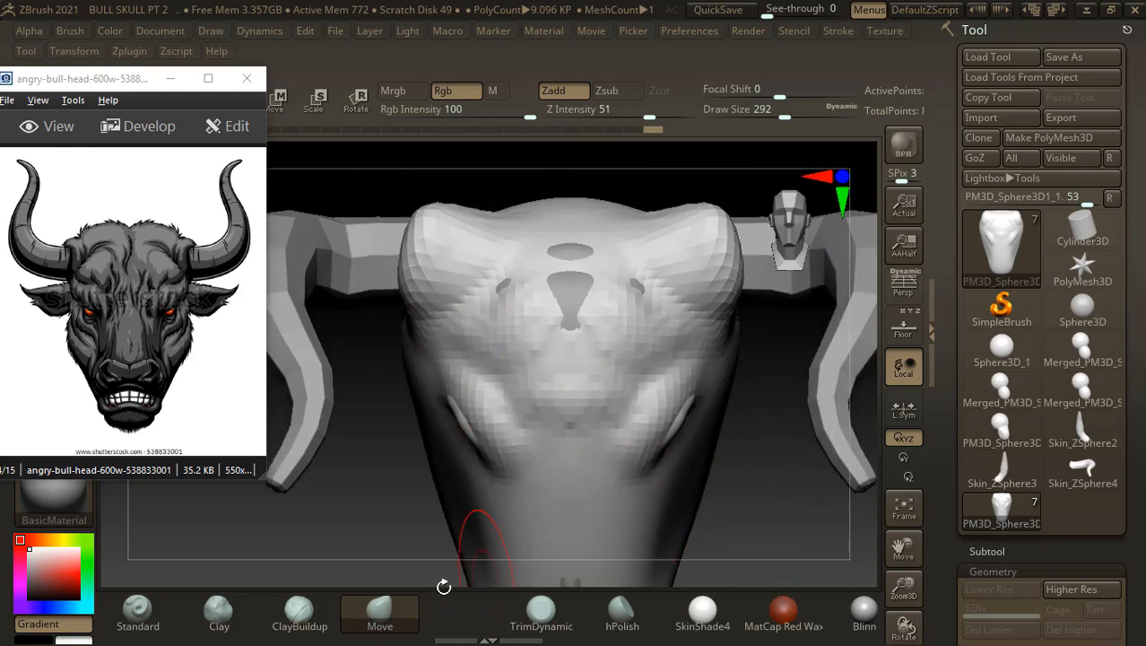
- Fill in the crown and forehead between the horn bases with ClayBuildup, covering the skull showing through, at draw size 260 to 228
click(301, 619)
drag(786, 478, 769, 519)
drag(521, 248, 523, 247)
key([)
key([)
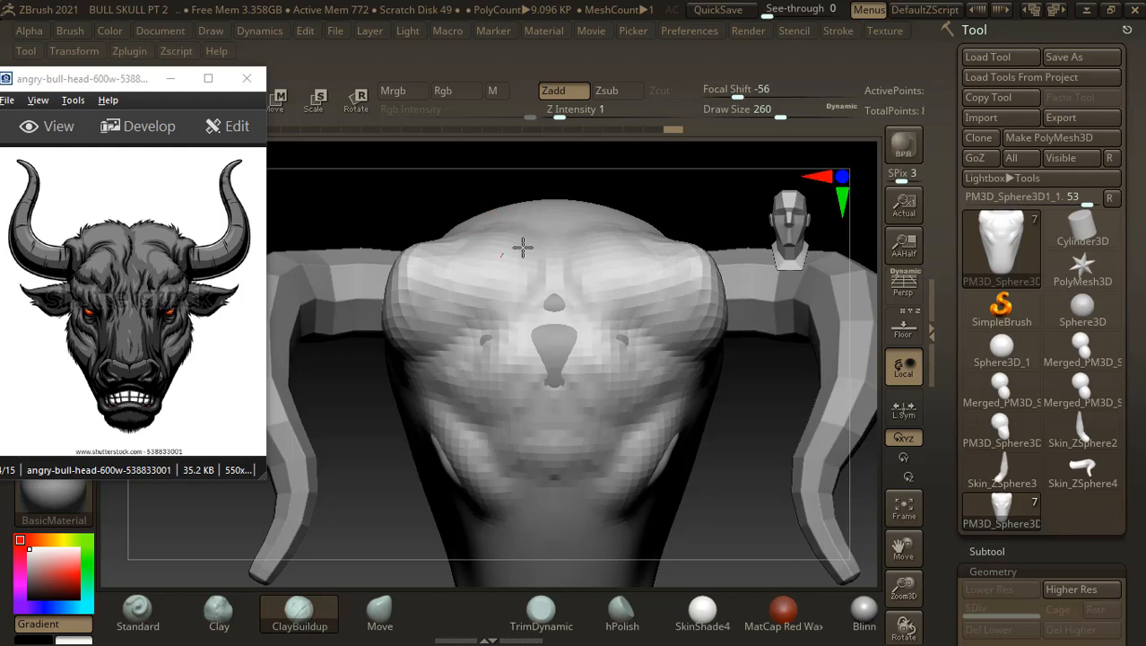
drag(523, 247, 520, 314)
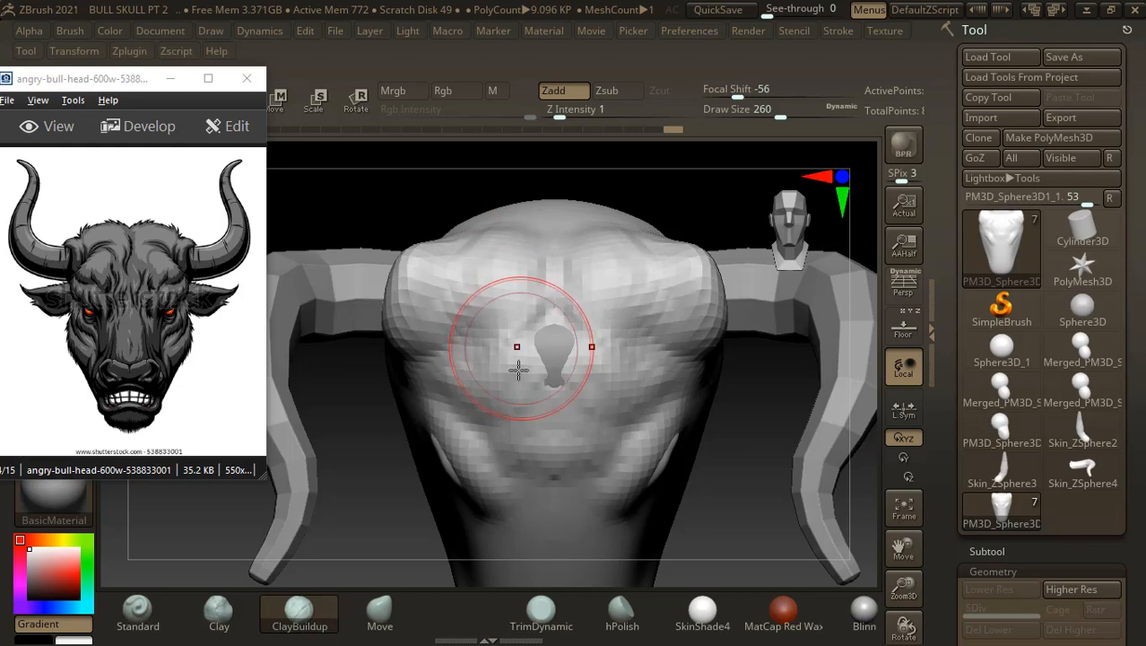
drag(517, 372, 515, 384)
mouse_move(676, 526)
mouse_down()
mouse_move(753, 463)
mouse_move(549, 409)
mouse_move(522, 338)
mouse_move(468, 333)
mouse_move(473, 343)
mouse_move(519, 335)
mouse_up()
drag(539, 265, 541, 258)
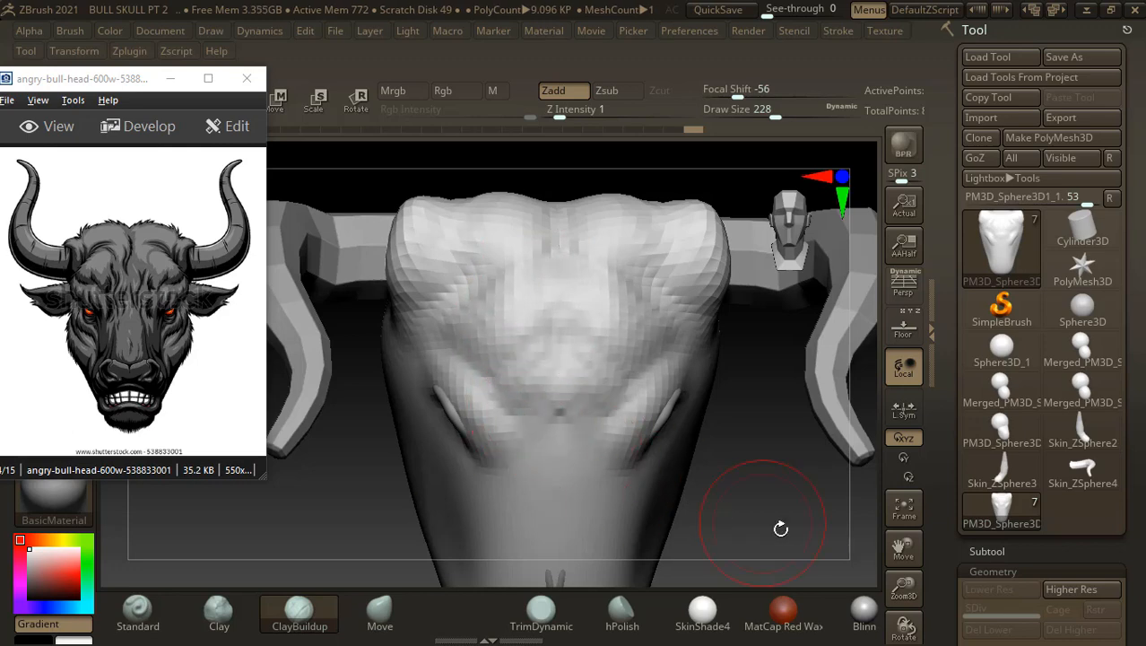
- Build up the nasal bridge and form a rounded nose pad across the front of the muzzle
drag(782, 538, 678, 402)
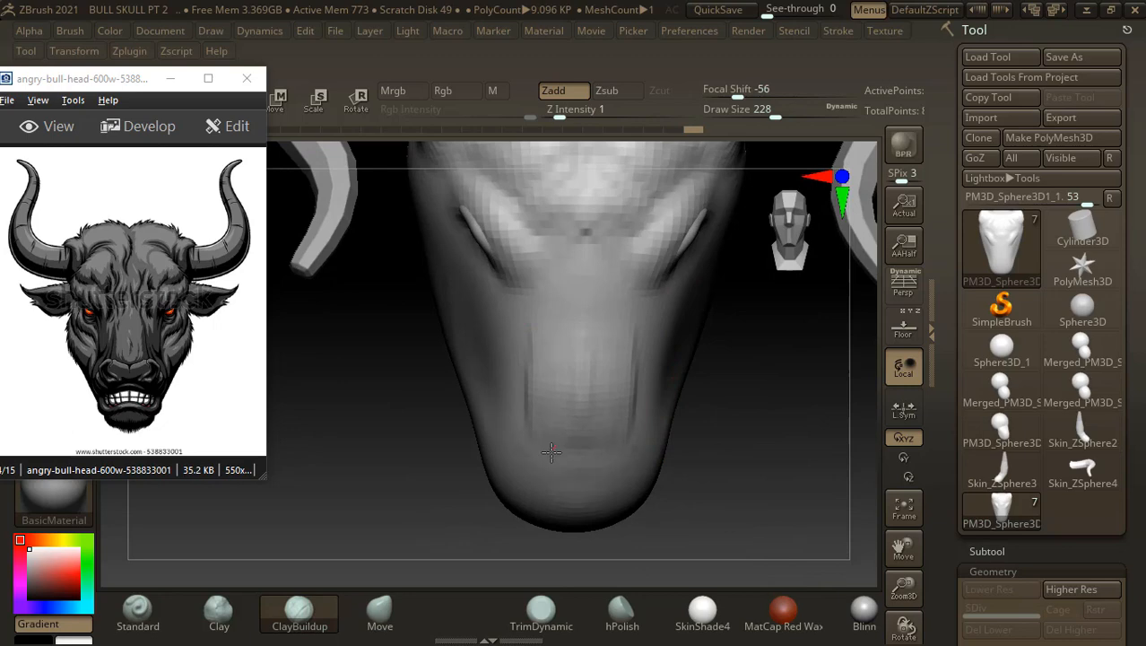
mouse_move(768, 486)
mouse_down()
mouse_move(828, 476)
mouse_move(808, 453)
mouse_move(826, 411)
mouse_move(811, 406)
mouse_up()
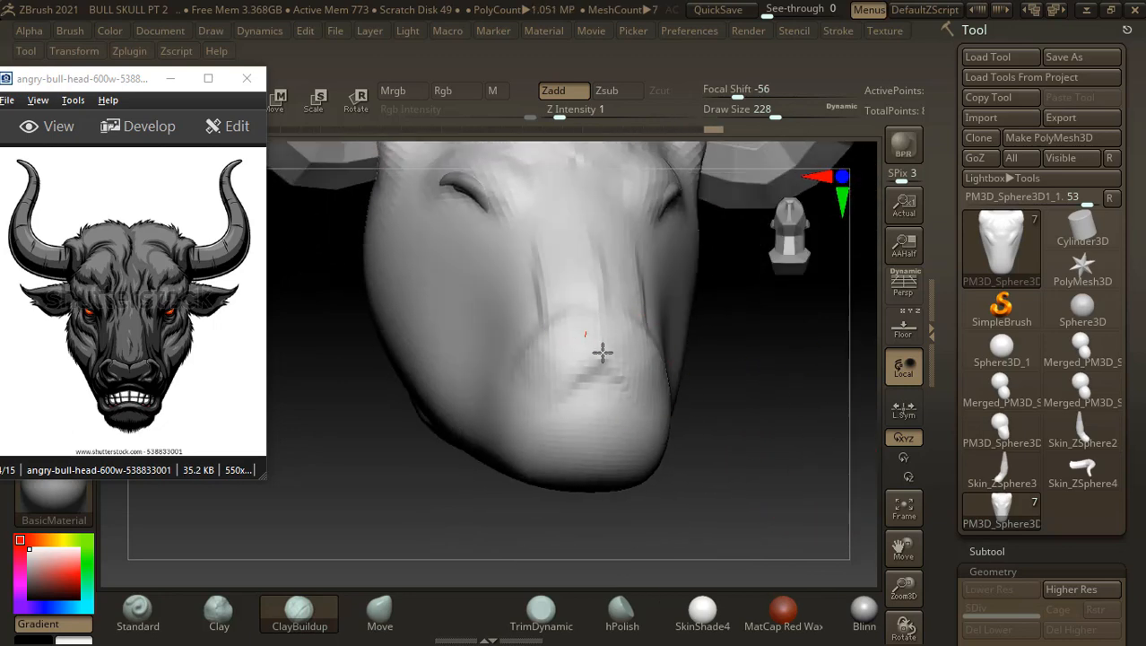
drag(603, 352, 531, 356)
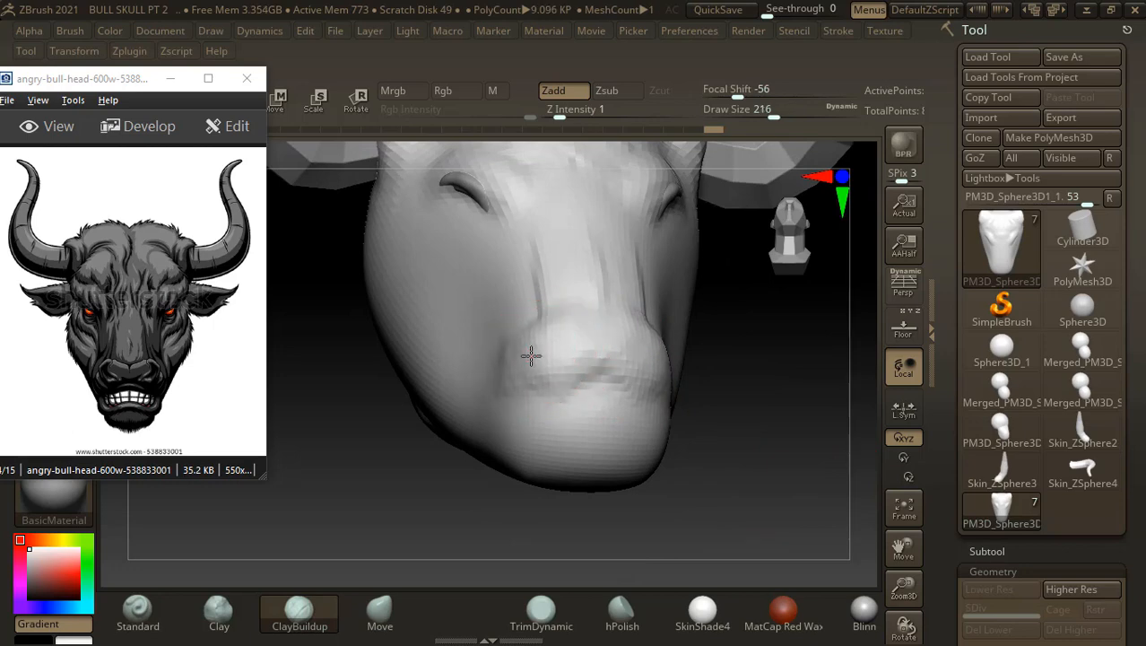
mouse_move(531, 356)
mouse_down()
mouse_move(597, 363)
mouse_move(543, 357)
mouse_up()
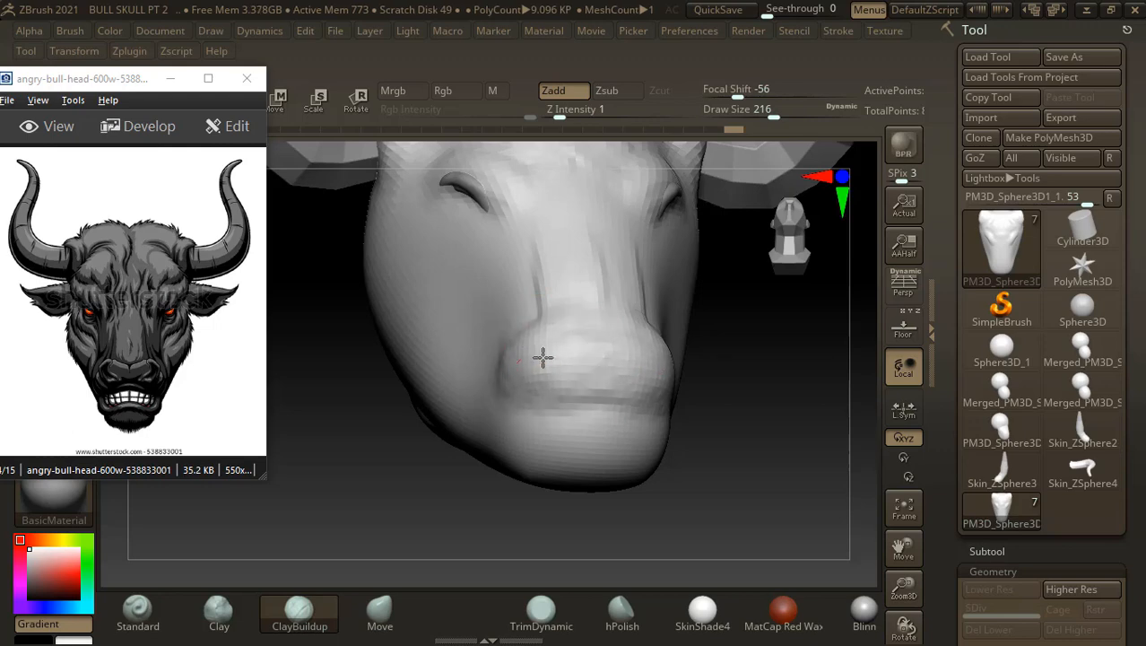
- Carve hollows below the brows, around the eye areas and along the cheeks with subtractive ClayBuildup strokes
drag(749, 389, 512, 320)
key(alt)
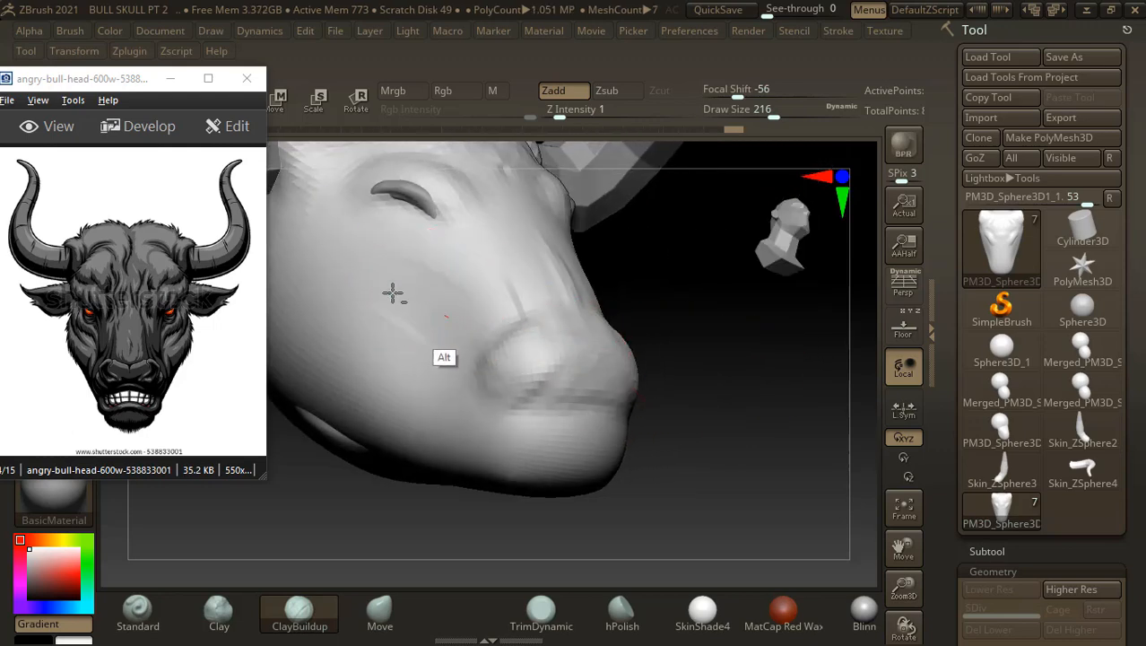
alt+drag(435, 330, 388, 300)
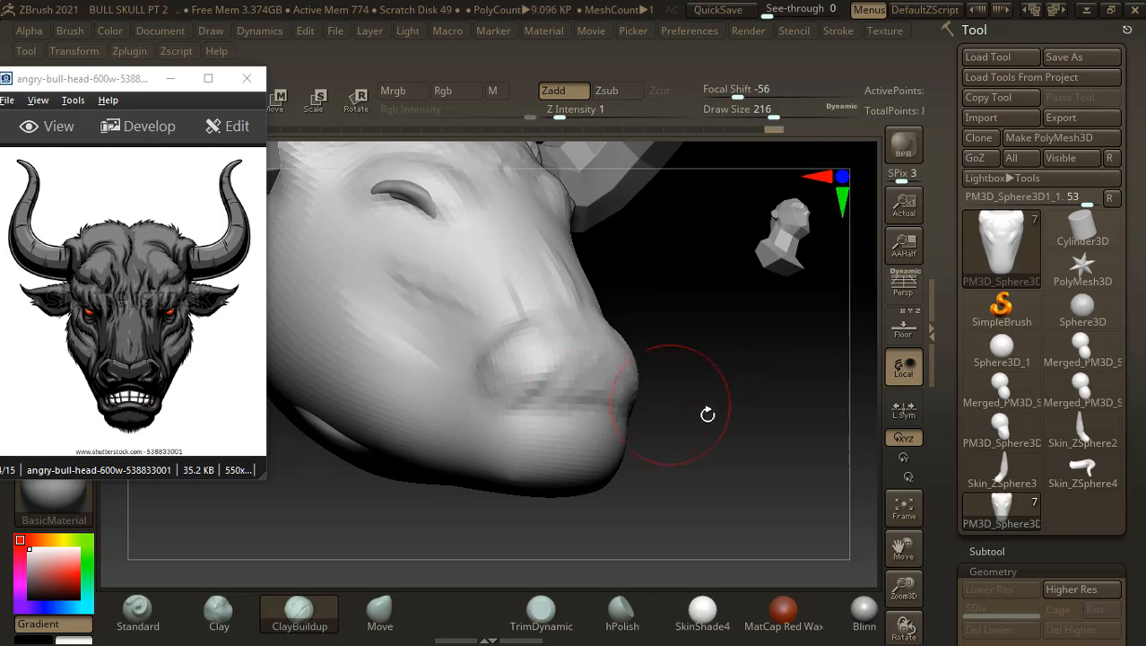
drag(708, 410, 543, 371)
alt+drag(424, 320, 464, 409)
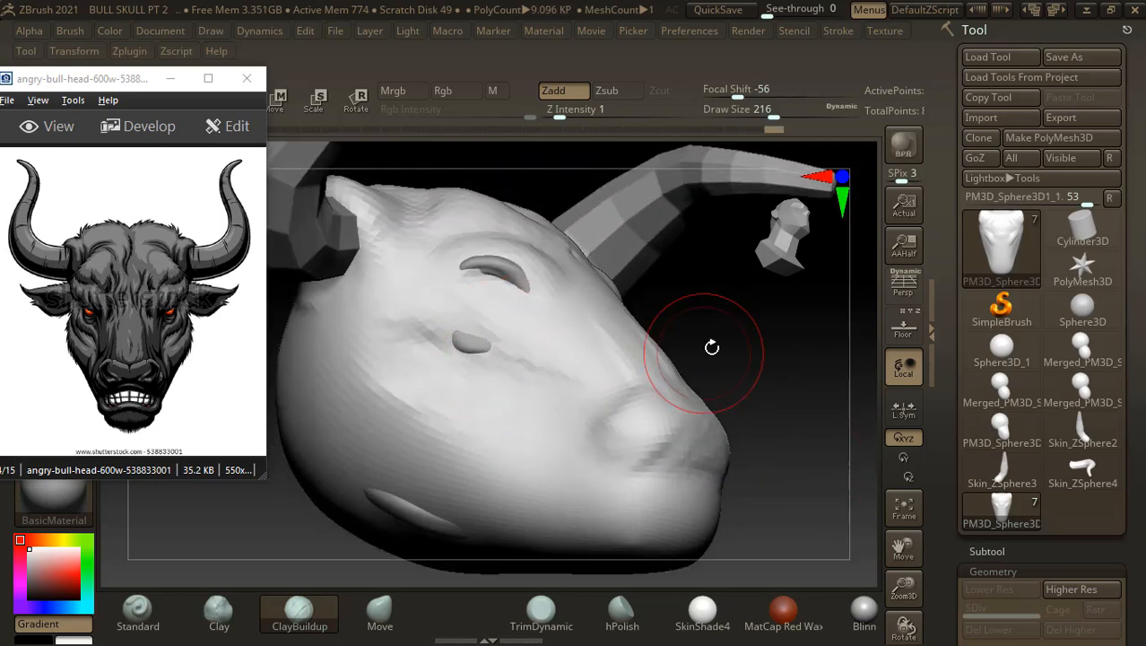
drag(708, 341, 859, 417)
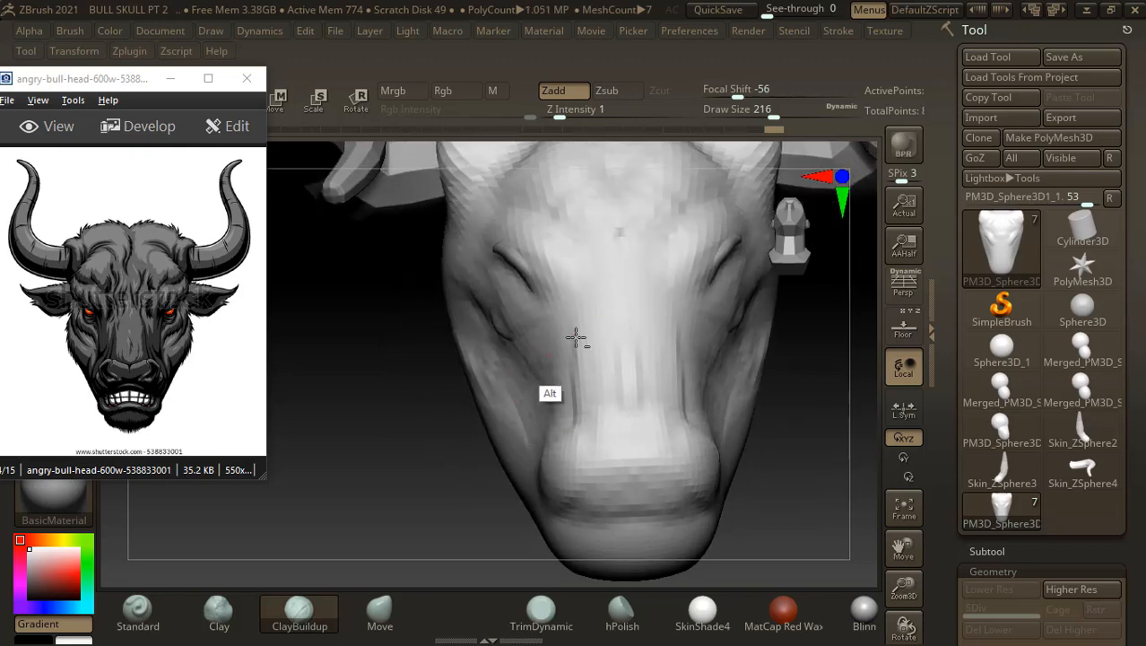
alt+drag(529, 267, 518, 285)
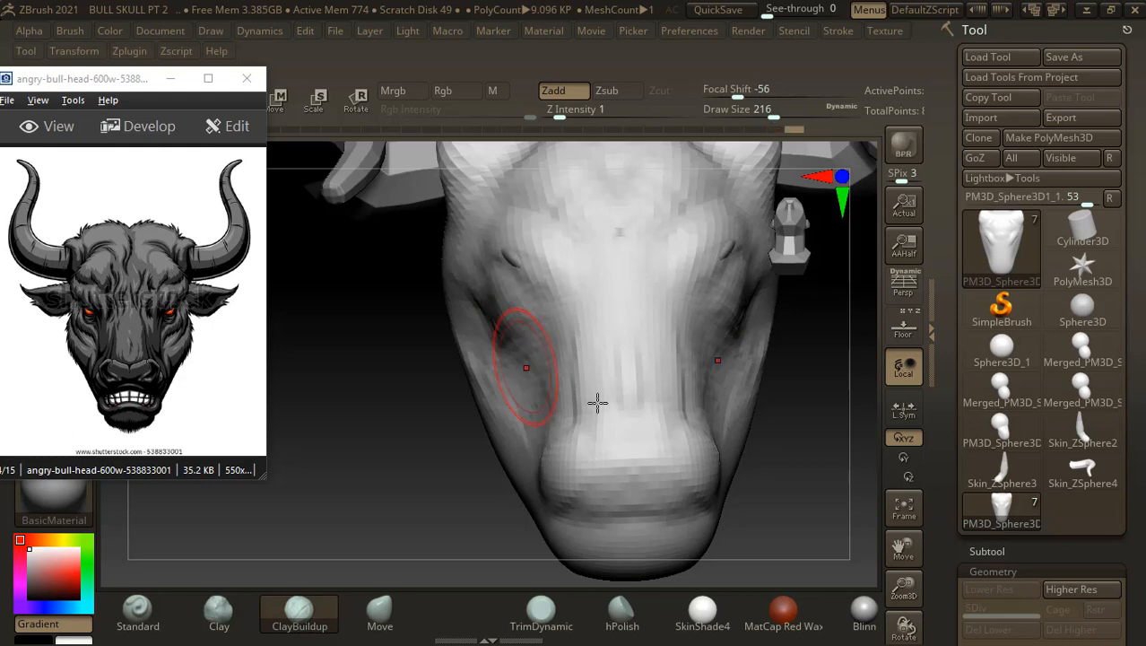
- Refine the nose pad with ClayBuildup at draw size 184 and add volume to the chin
alt+drag(829, 456, 770, 409)
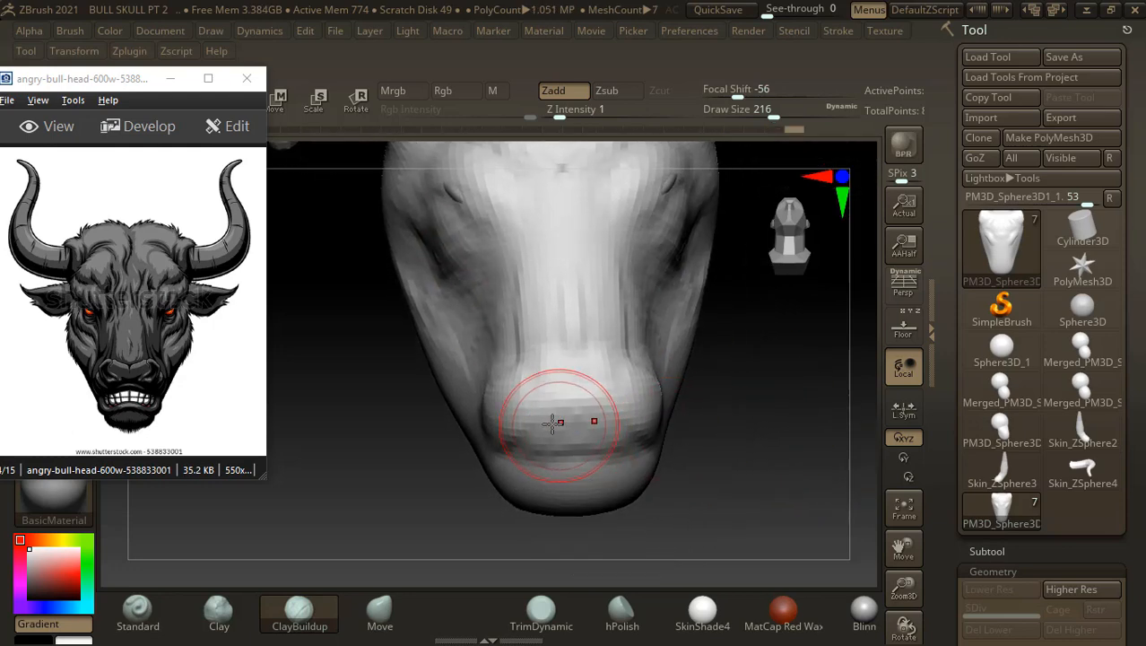
key(bracketleft)
key([)
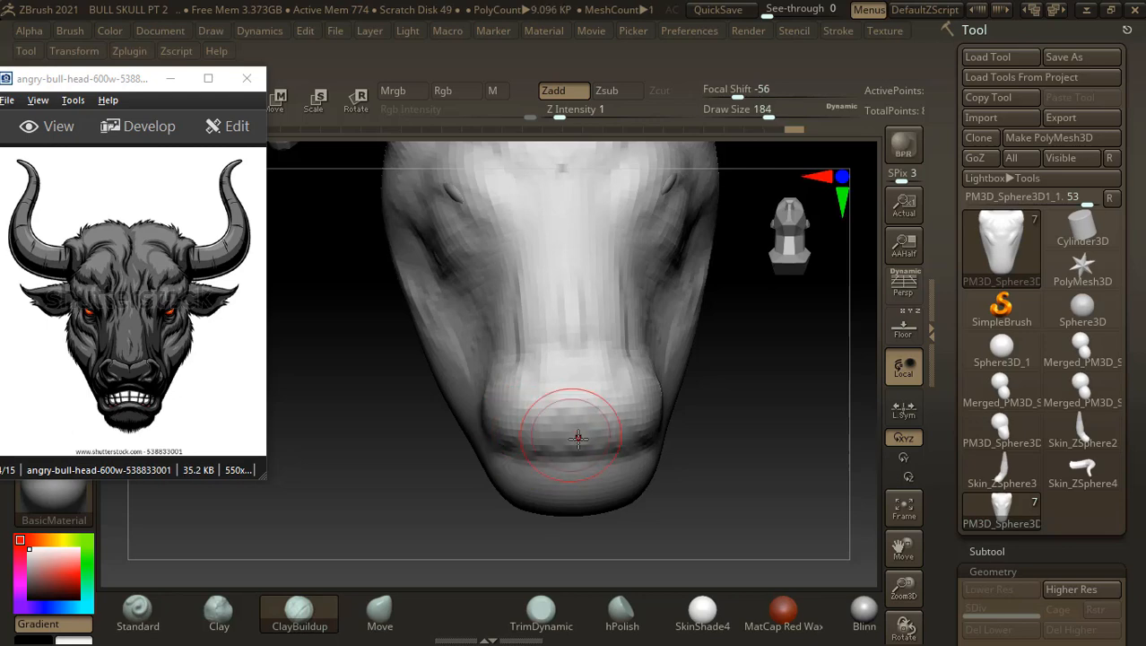
mouse_move(742, 468)
mouse_down()
mouse_move(729, 443)
mouse_move(737, 392)
mouse_up()
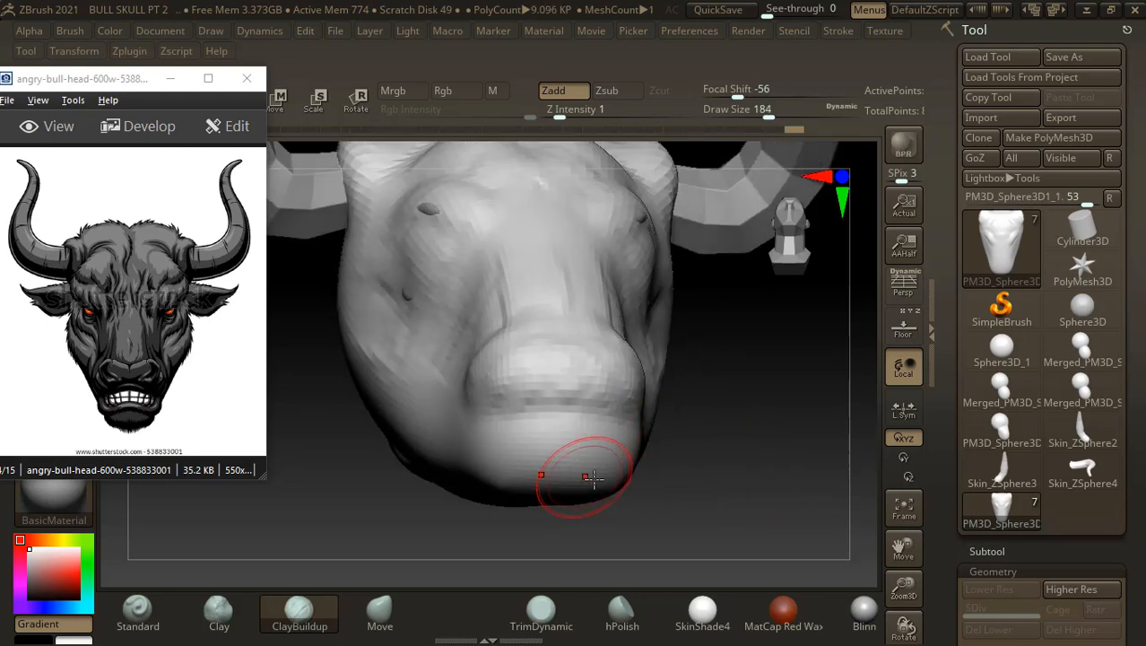
mouse_move(592, 484)
mouse_down()
mouse_move(716, 476)
mouse_move(577, 484)
mouse_up()
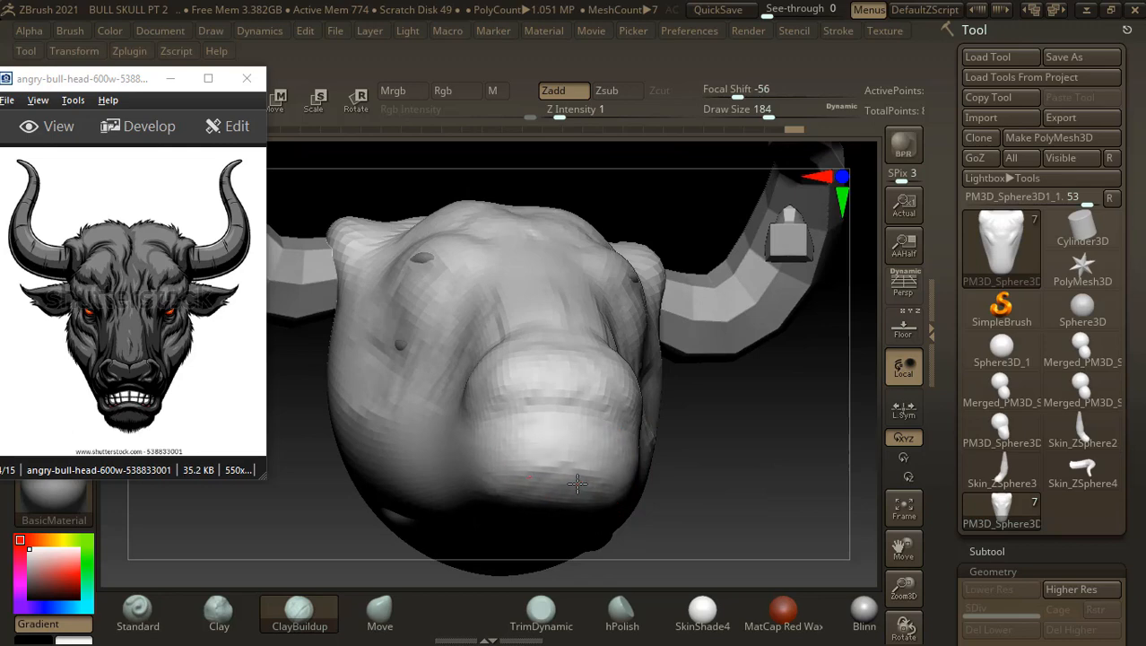
- Build up the lower jaw and the cheek from the side with ClayBuildup, using draw size 204
drag(577, 484, 656, 439)
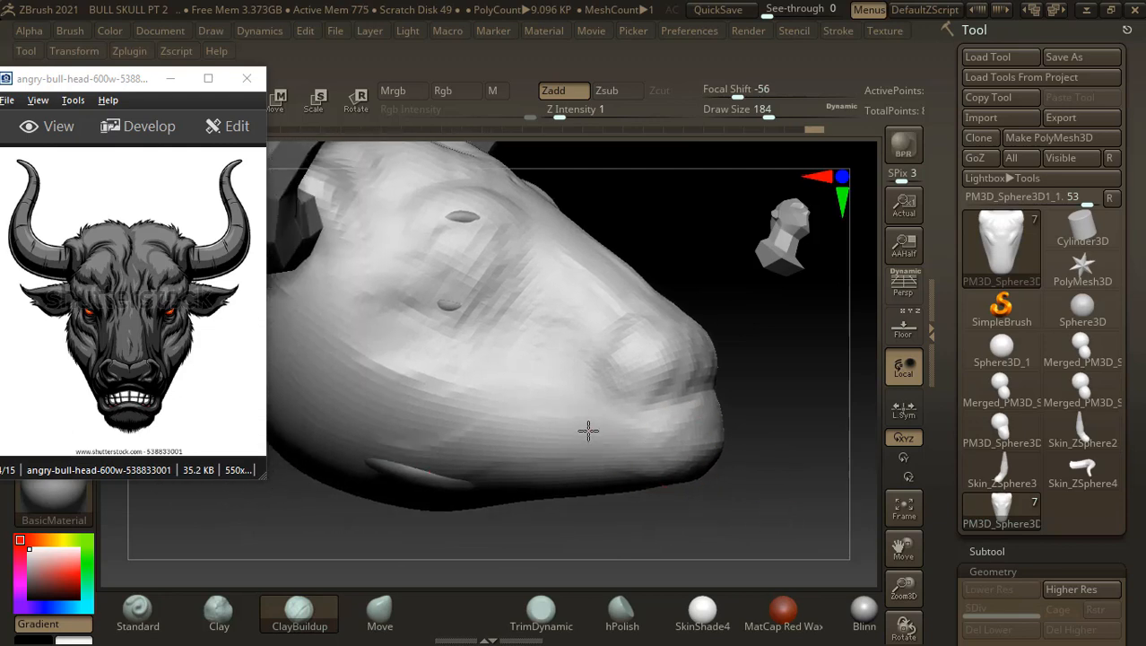
drag(776, 486, 409, 384)
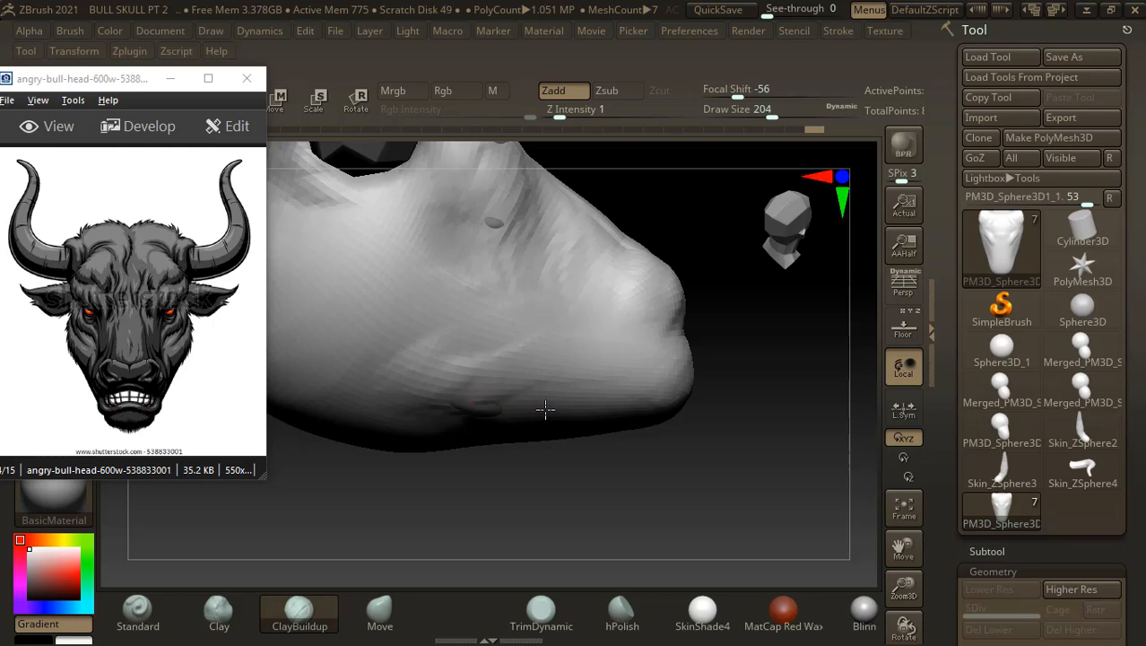
drag(470, 402, 419, 300)
mouse_move(351, 233)
mouse_down()
mouse_move(399, 323)
mouse_move(361, 346)
mouse_up()
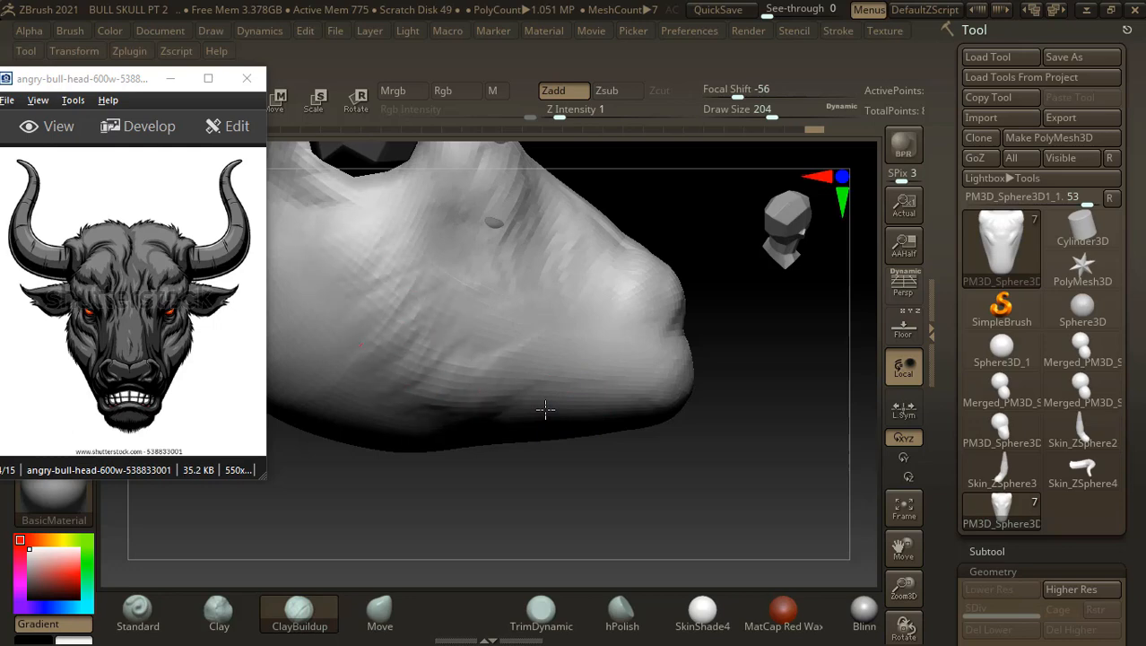
mouse_move(310, 316)
mouse_down()
mouse_move(380, 304)
mouse_move(462, 354)
mouse_up()
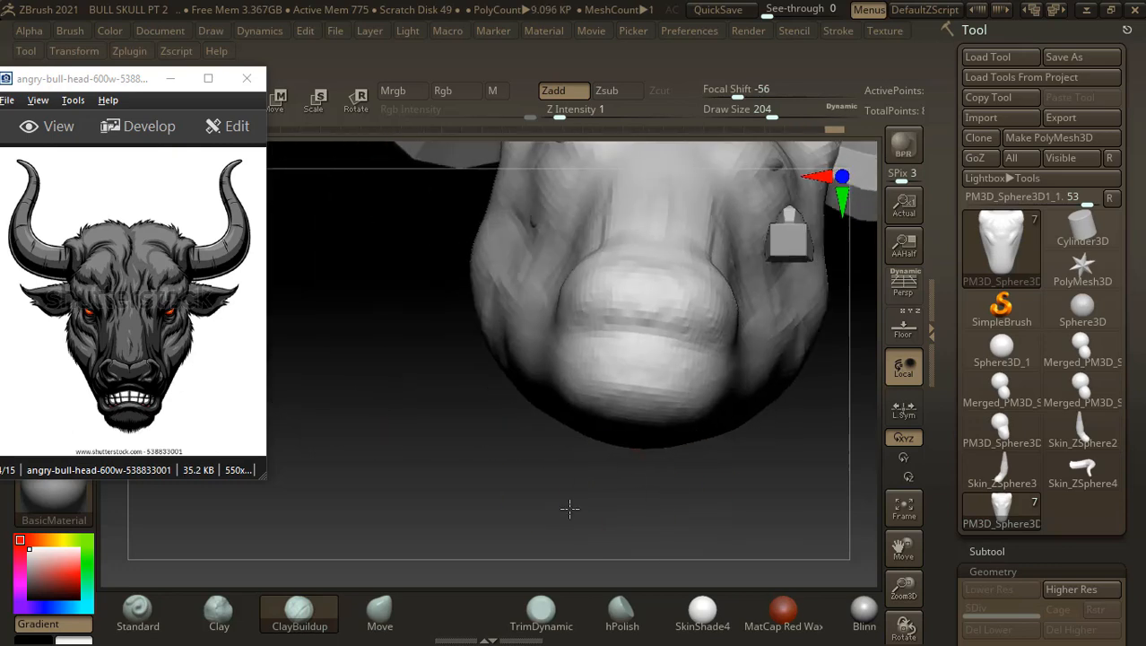
- Set the Smooth brush's Z Intensity to 15 and smooth the cheek surface beside the muzzle
shift+drag(568, 504, 602, 492)
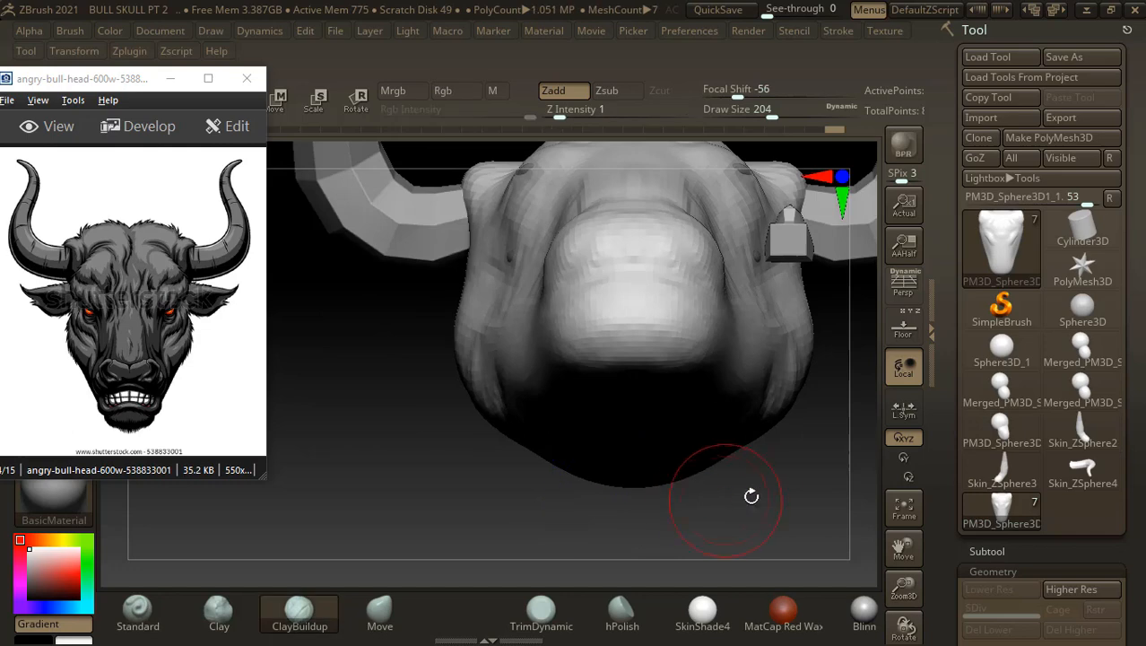
mouse_move(750, 494)
mouse_down()
mouse_move(714, 436)
mouse_move(765, 530)
mouse_move(758, 476)
mouse_move(735, 481)
mouse_move(636, 324)
mouse_up()
click(636, 320)
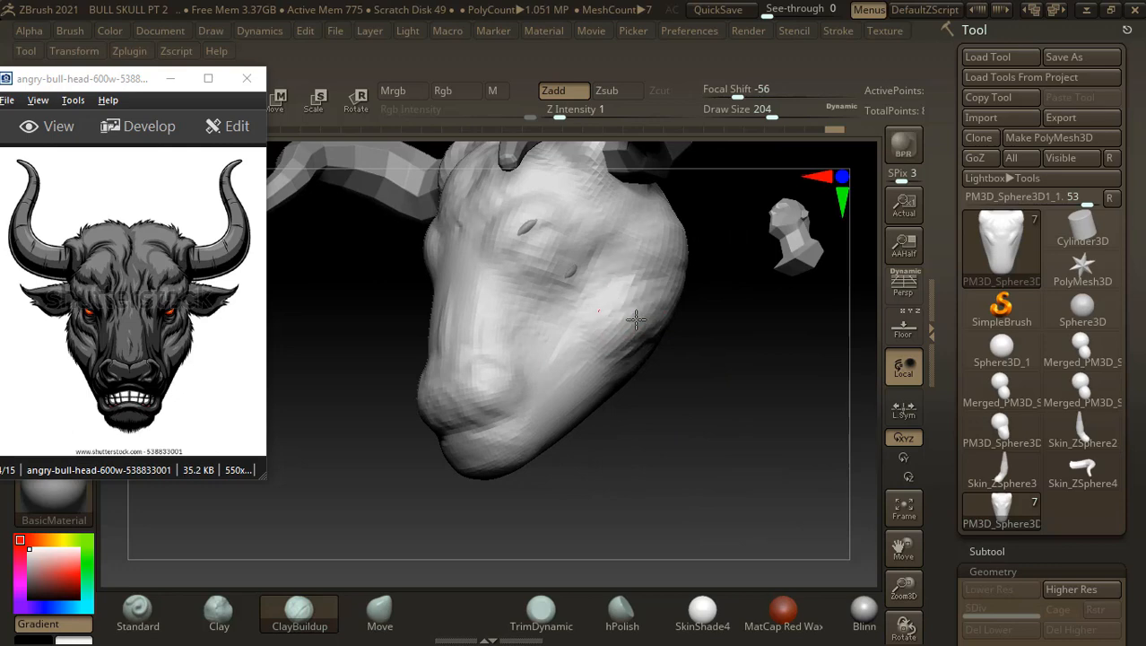
mouse_move(680, 388)
mouse_down()
mouse_move(726, 440)
mouse_move(651, 336)
mouse_move(618, 320)
mouse_up()
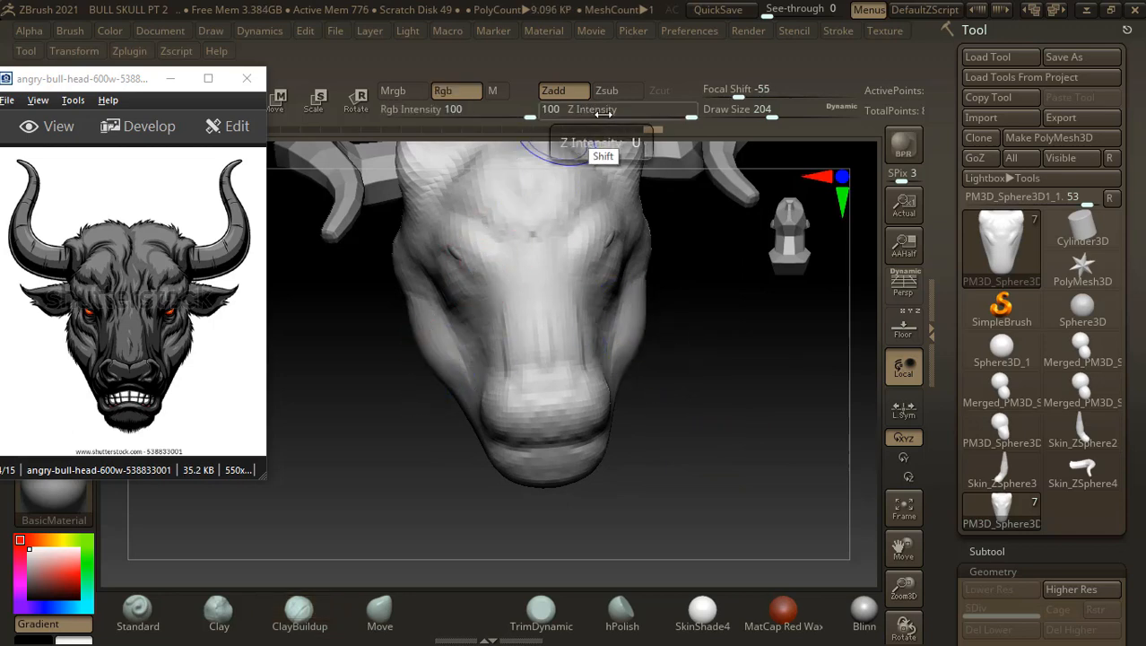
shift+drag(640, 108, 621, 109)
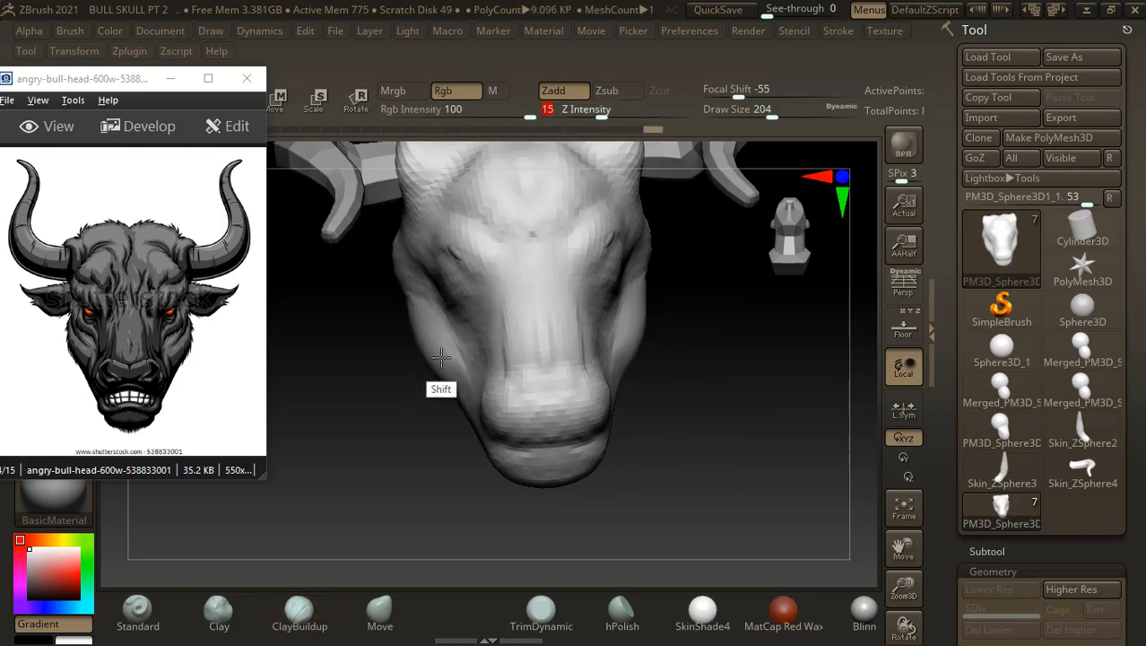
shift+drag(440, 346, 452, 351)
- Carve out the eye sockets below the brows with subtractive ClayBuildup strokes, using a draw size of 136
mouse_move(708, 440)
mouse_down()
mouse_move(719, 471)
mouse_move(758, 478)
mouse_move(765, 425)
mouse_move(753, 412)
mouse_up()
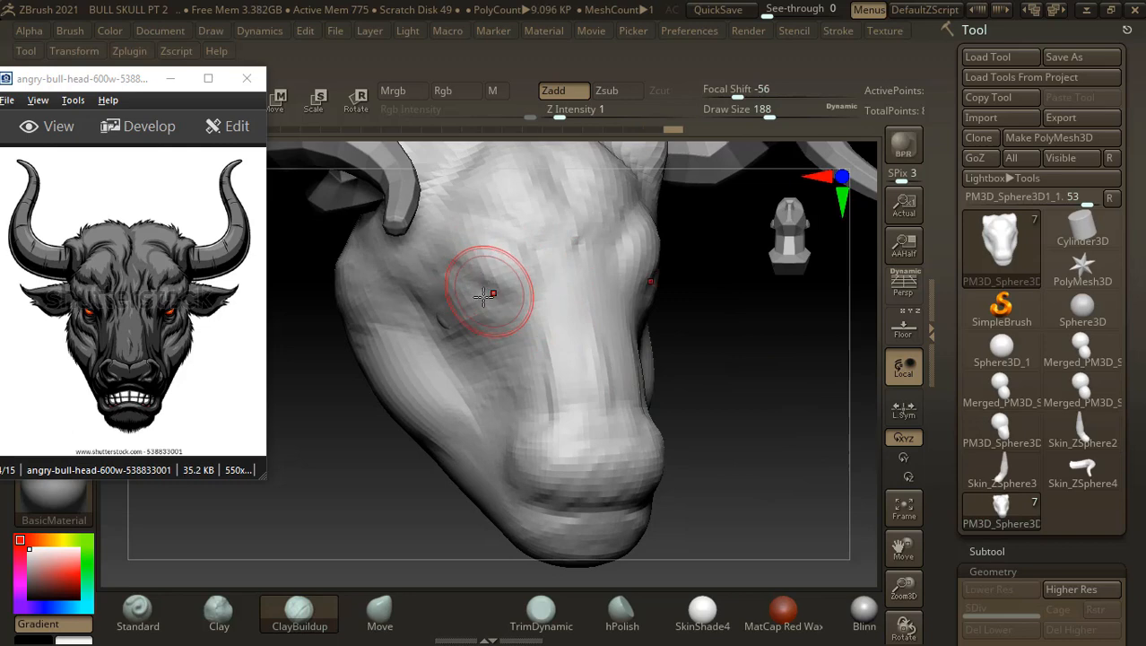
mouse_move(751, 413)
mouse_down()
mouse_move(760, 371)
mouse_move(527, 318)
mouse_up()
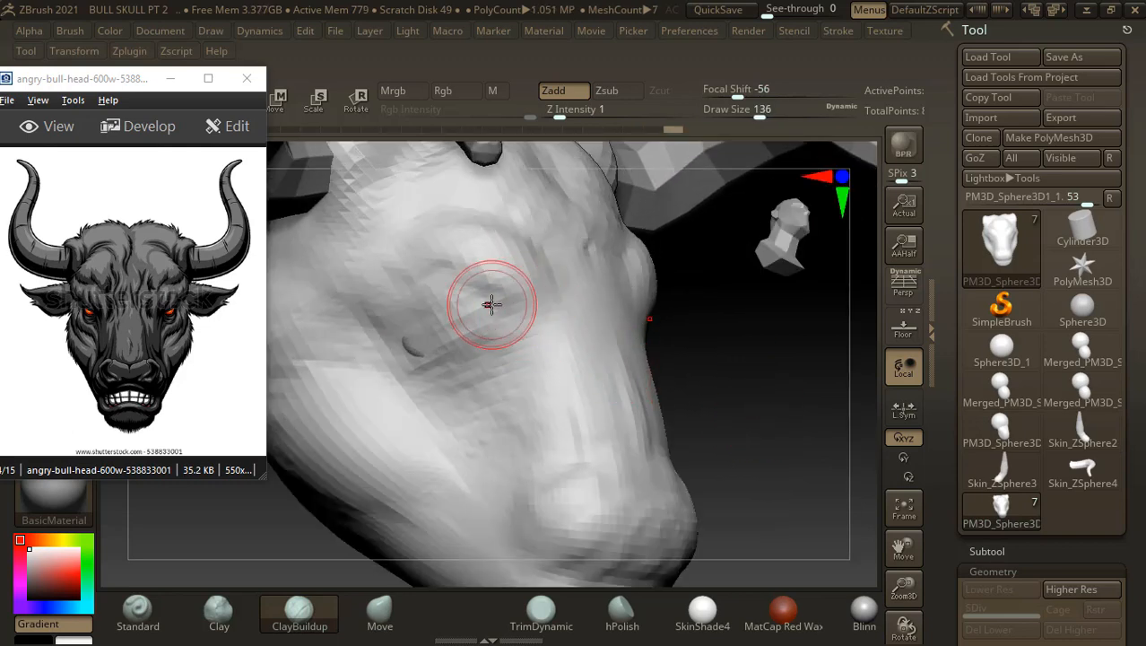
mouse_move(475, 307)
alt+mouse_down()
mouse_move(458, 301)
mouse_move(443, 324)
mouse_move(456, 305)
mouse_move(496, 310)
mouse_move(462, 319)
mouse_move(471, 316)
alt+mouse_up()
mouse_move(777, 430)
mouse_down()
mouse_move(719, 451)
mouse_move(780, 481)
mouse_move(785, 429)
mouse_up()
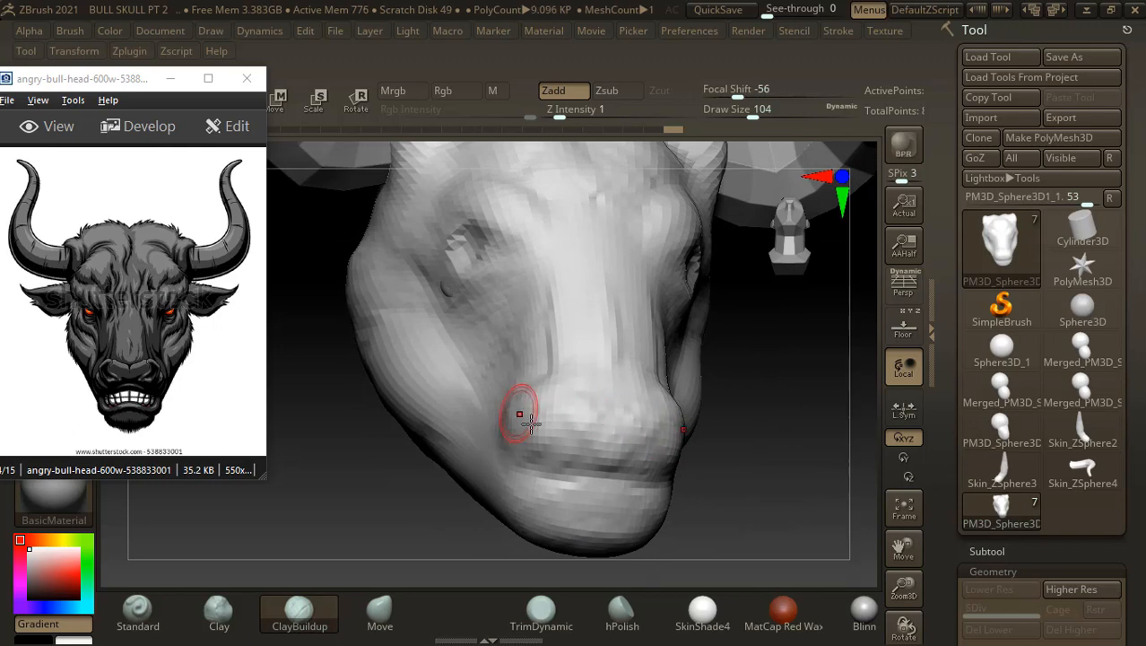
- Carve the nostrils and the mouth line at draw size 104, and build a raised rim around each nostril
mouse_move(531, 430)
alt+mouse_down()
mouse_move(540, 424)
mouse_move(558, 441)
mouse_move(581, 429)
alt+mouse_up()
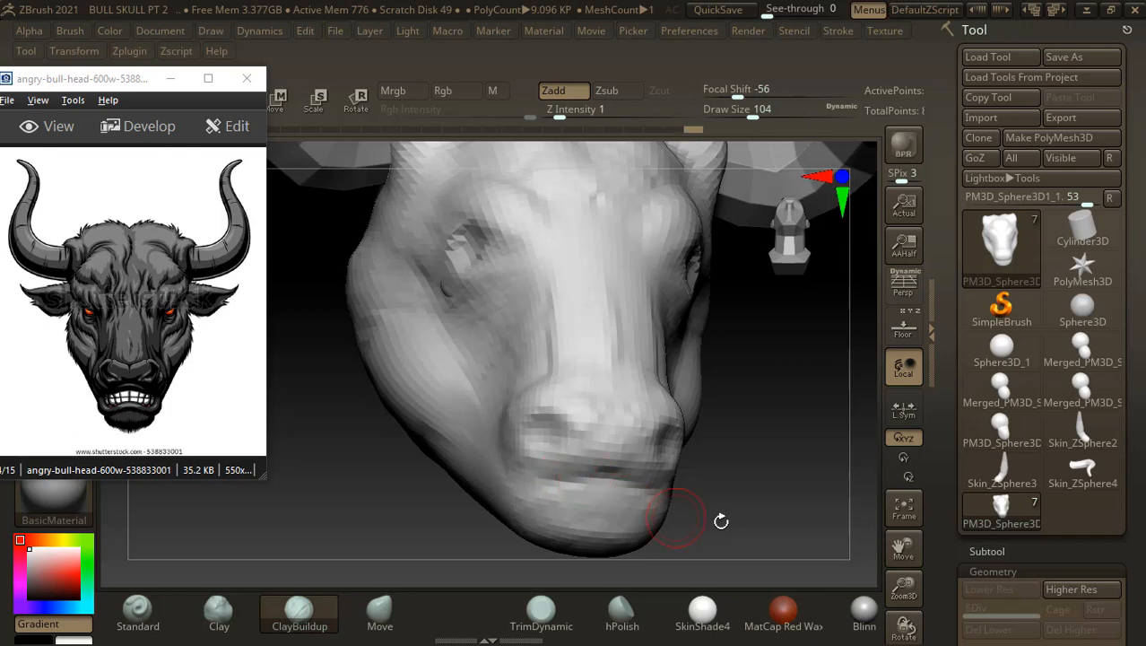
drag(722, 519, 788, 504)
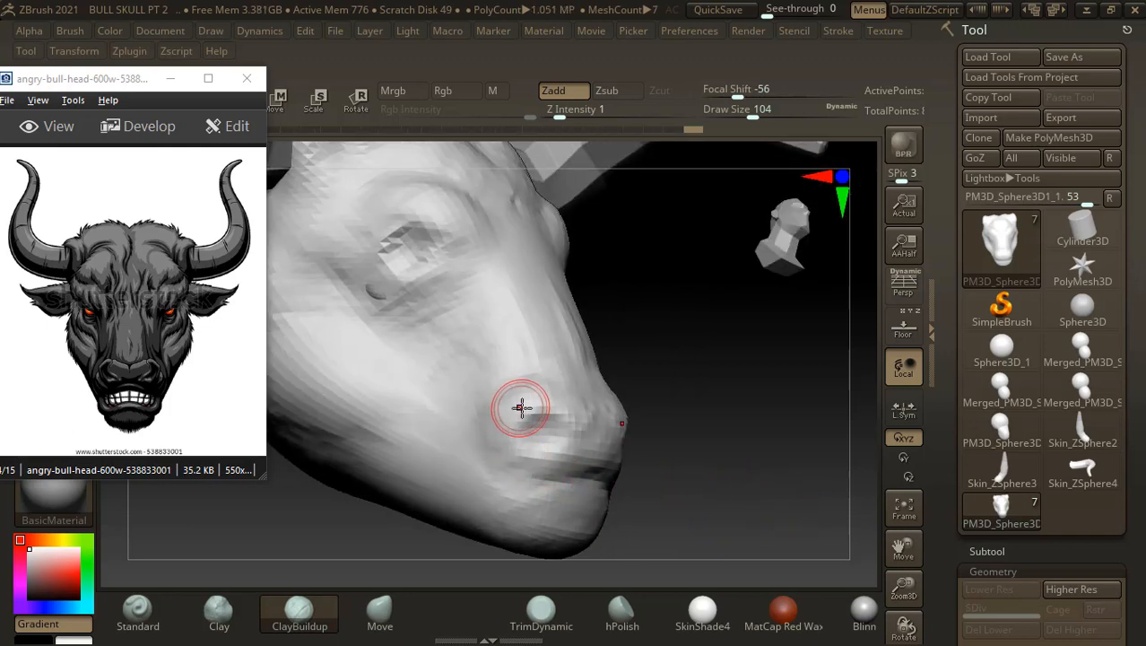
drag(520, 407, 532, 403)
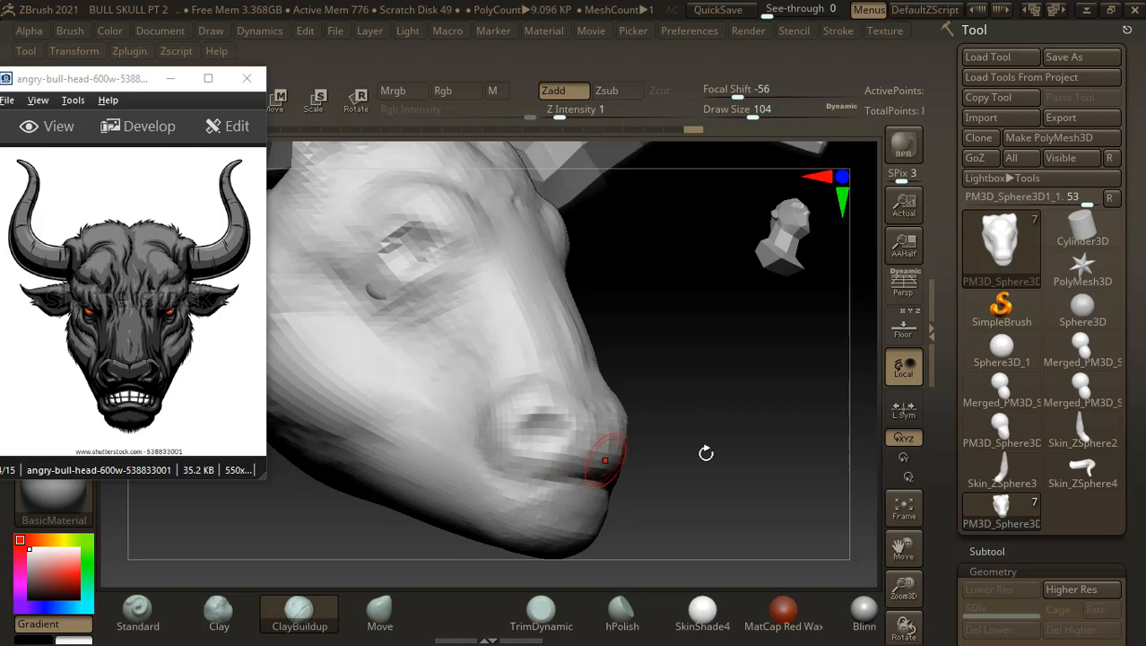
mouse_move(706, 453)
mouse_down()
mouse_move(768, 450)
mouse_move(752, 400)
mouse_up()
- Build up the lower lip and chin below the mouth line with ClayBuildup, working from the front, side and underside
drag(611, 460, 604, 462)
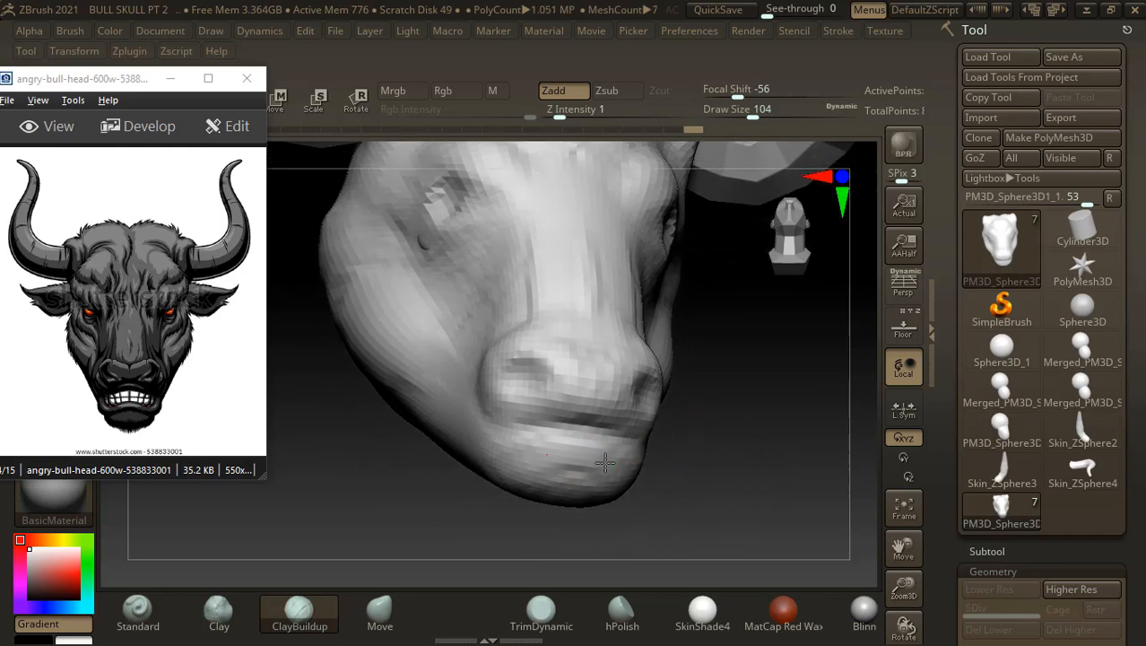
drag(606, 463, 604, 462)
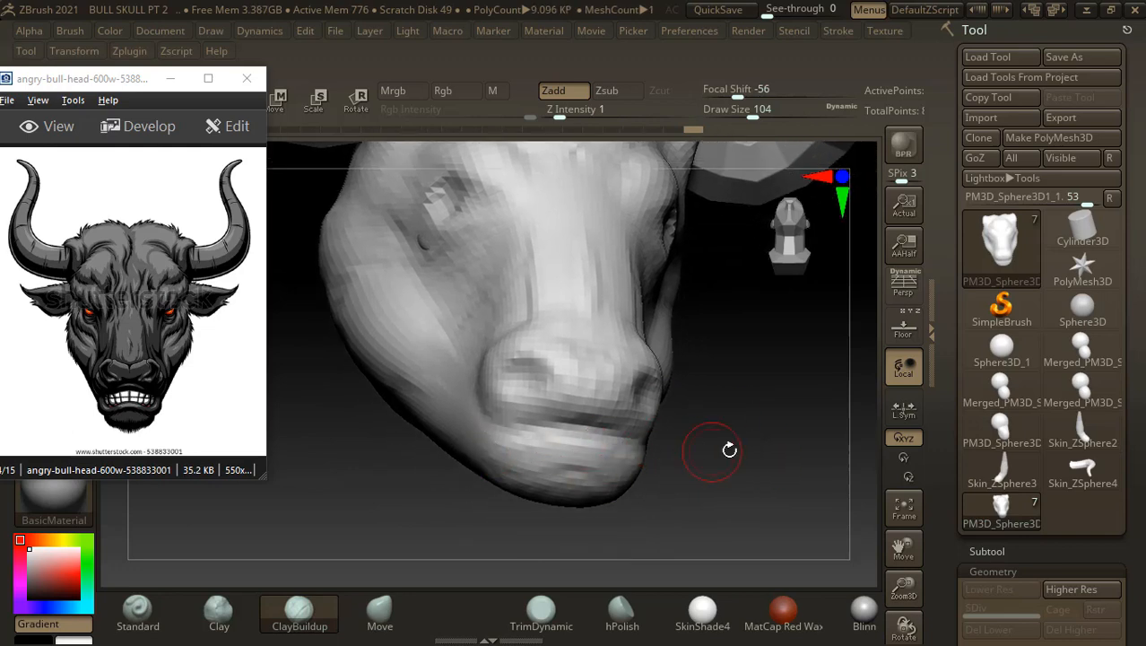
drag(729, 448, 769, 449)
drag(564, 451, 563, 457)
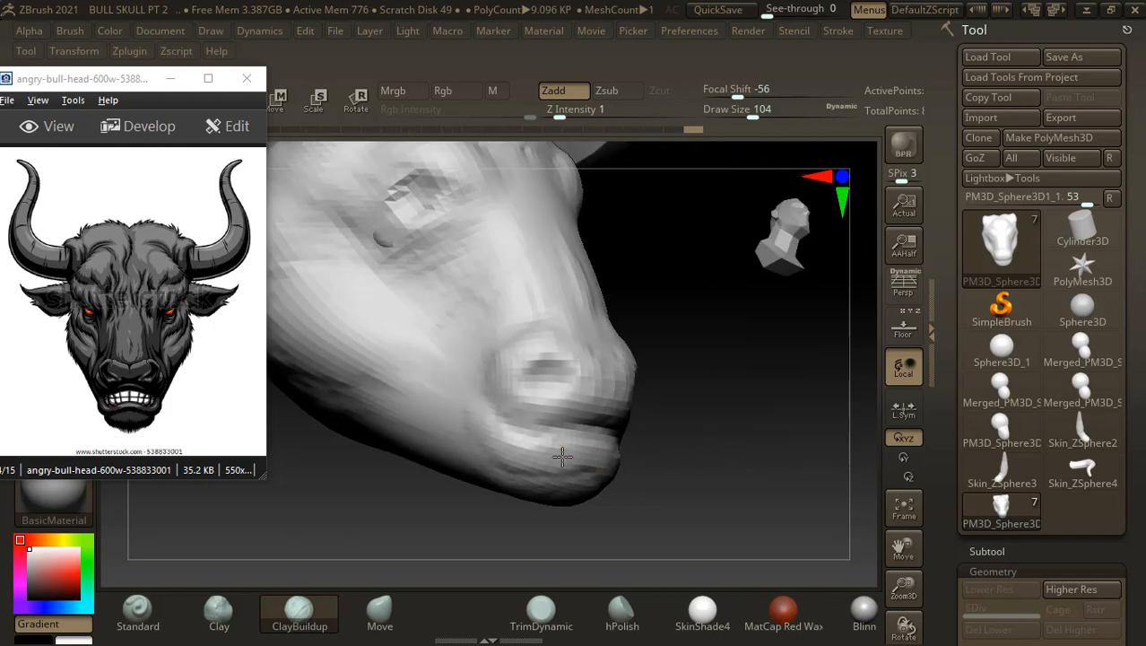
drag(665, 464, 591, 393)
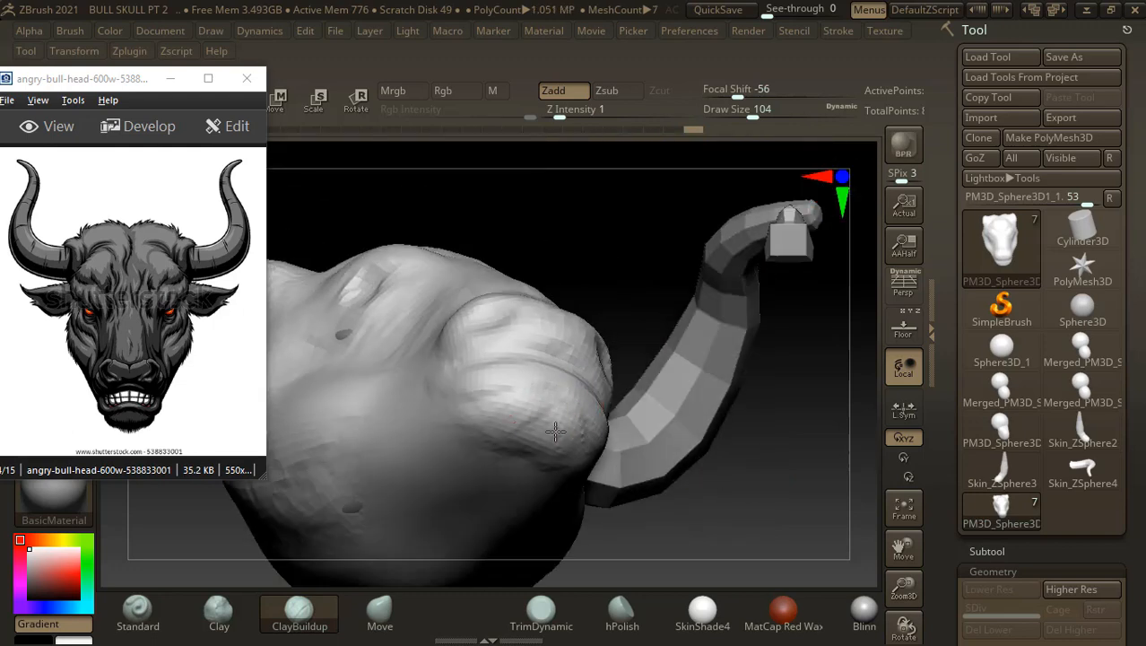
drag(515, 418, 532, 427)
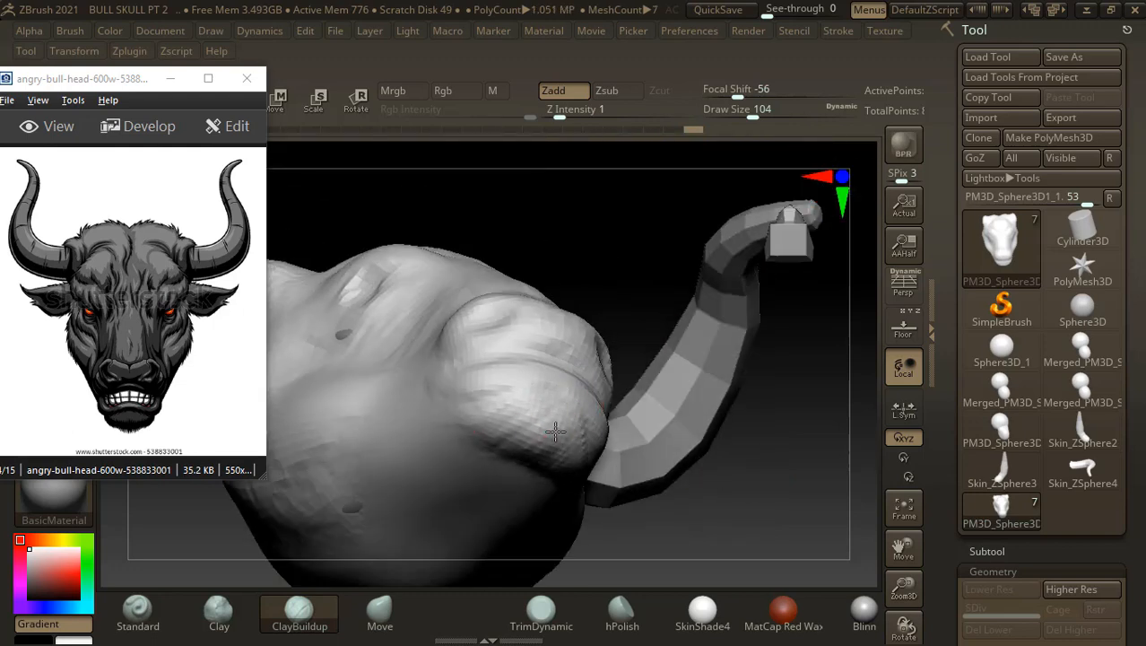
mouse_move(593, 406)
mouse_down()
mouse_move(768, 455)
mouse_move(768, 478)
mouse_move(804, 465)
mouse_move(762, 425)
mouse_move(749, 462)
mouse_move(726, 478)
mouse_move(728, 428)
mouse_move(729, 501)
mouse_up()
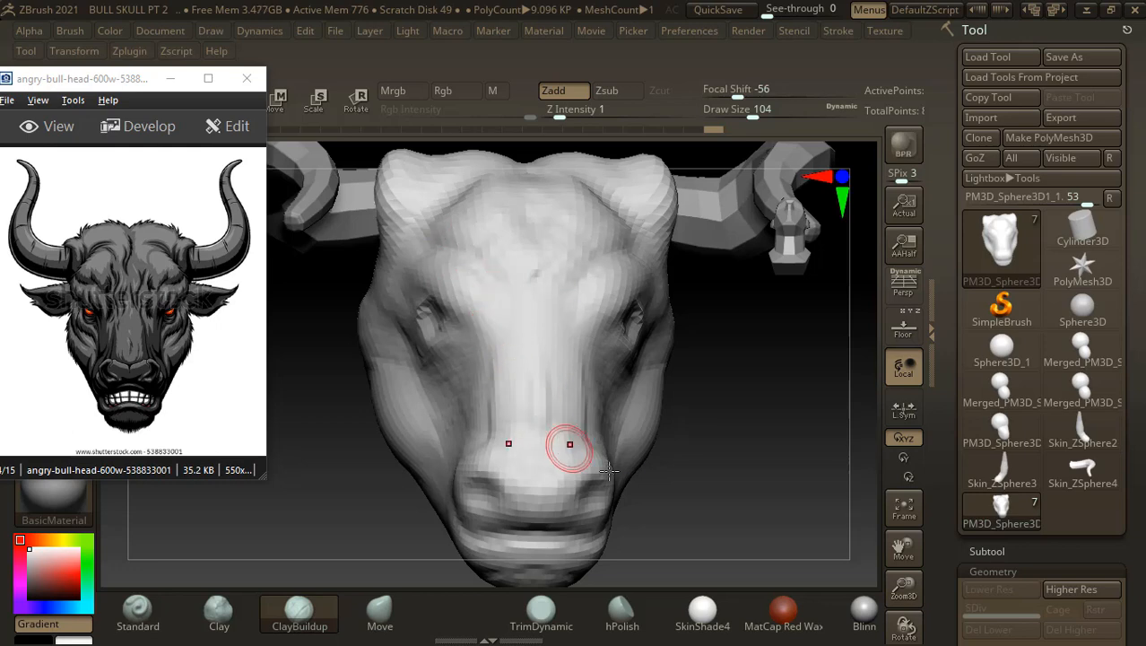
- Add skin folds below the eyes and along the sides of the muzzle with ClayBuildup at draw size 104
mouse_move(762, 449)
mouse_down()
mouse_move(746, 466)
mouse_move(699, 453)
mouse_up()
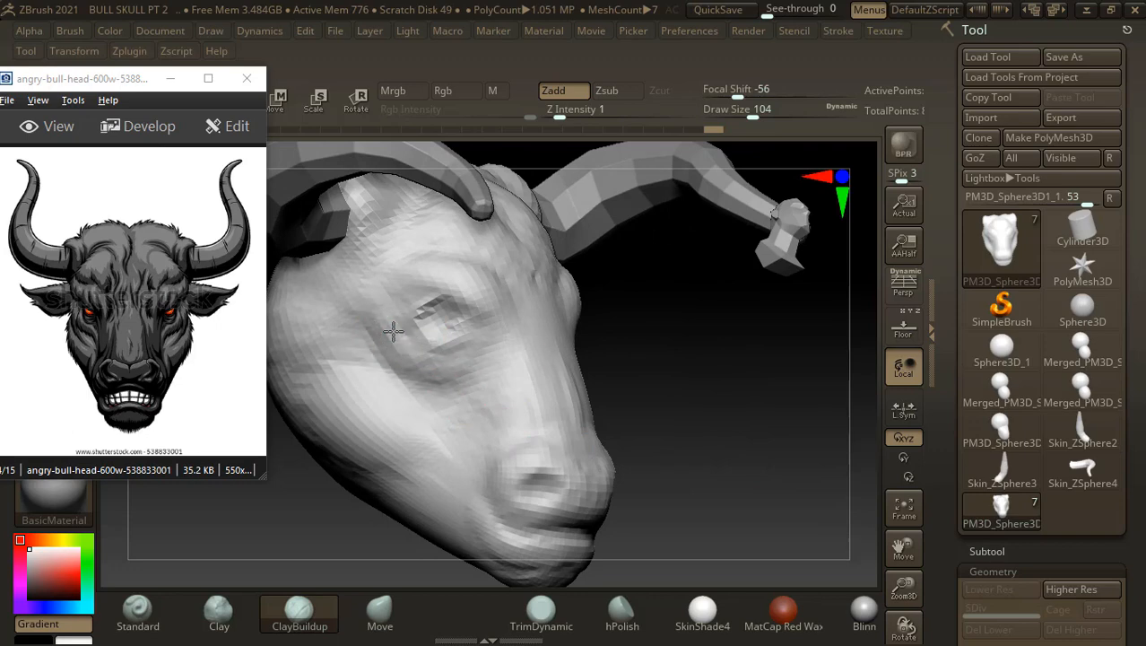
drag(393, 332, 470, 424)
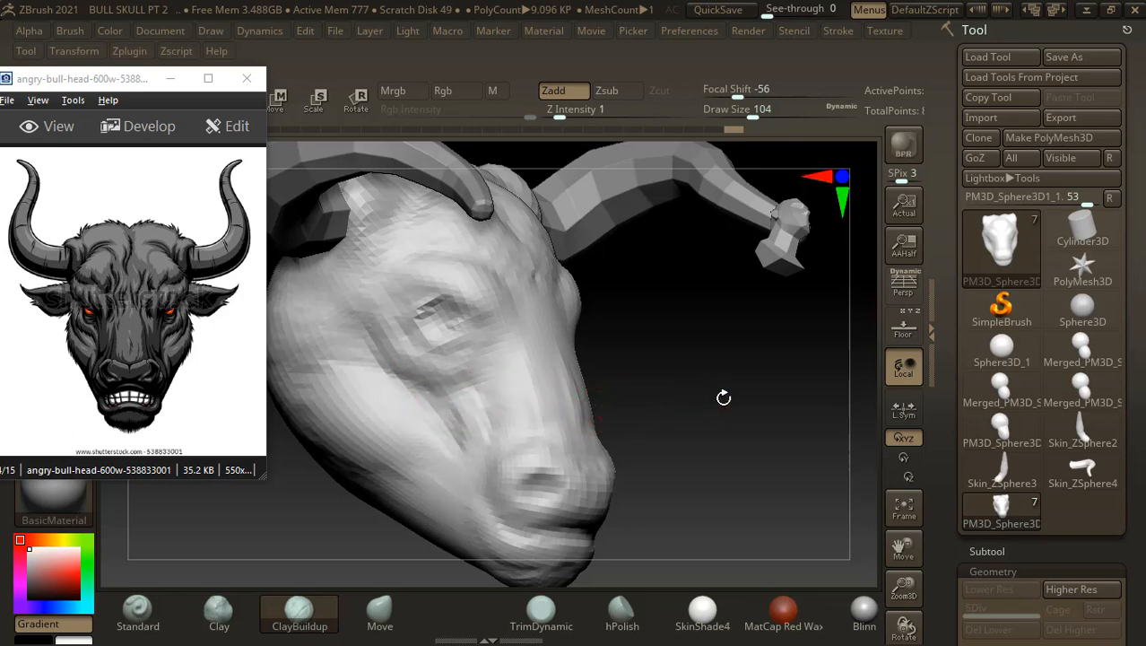
shift+drag(724, 397, 707, 428)
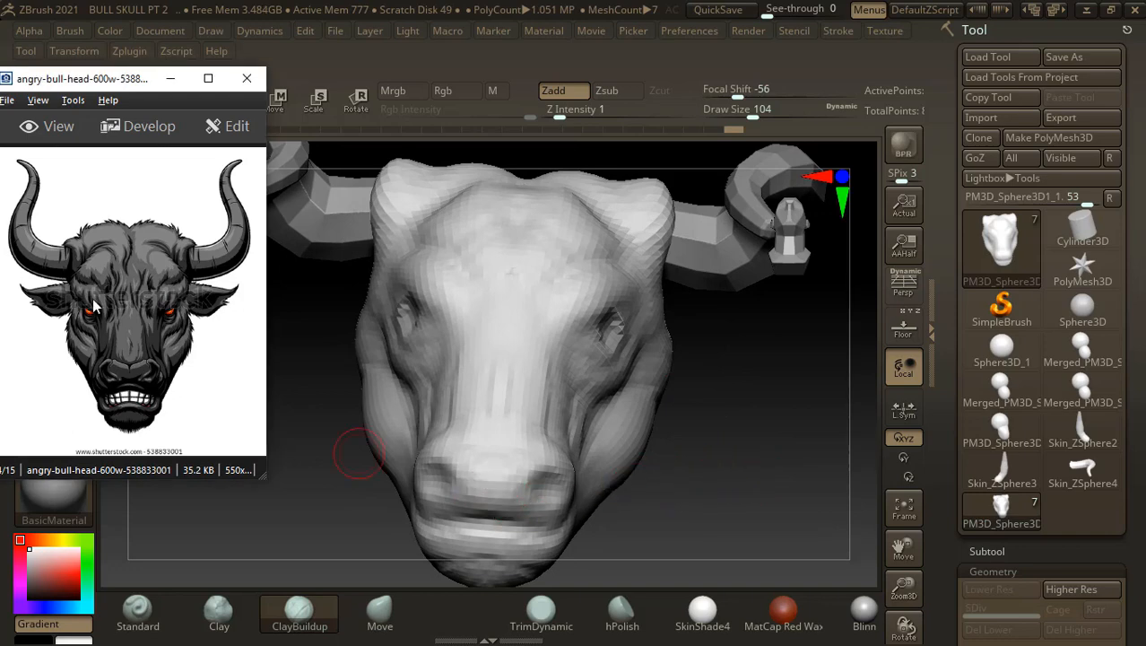
- Switch the reference picture to the black-and-white three-quarter bull with a nose ring and enlarge its head
scroll(93, 300, down, 1)
scroll(93, 301, down, 1)
scroll(90, 305, down, 1)
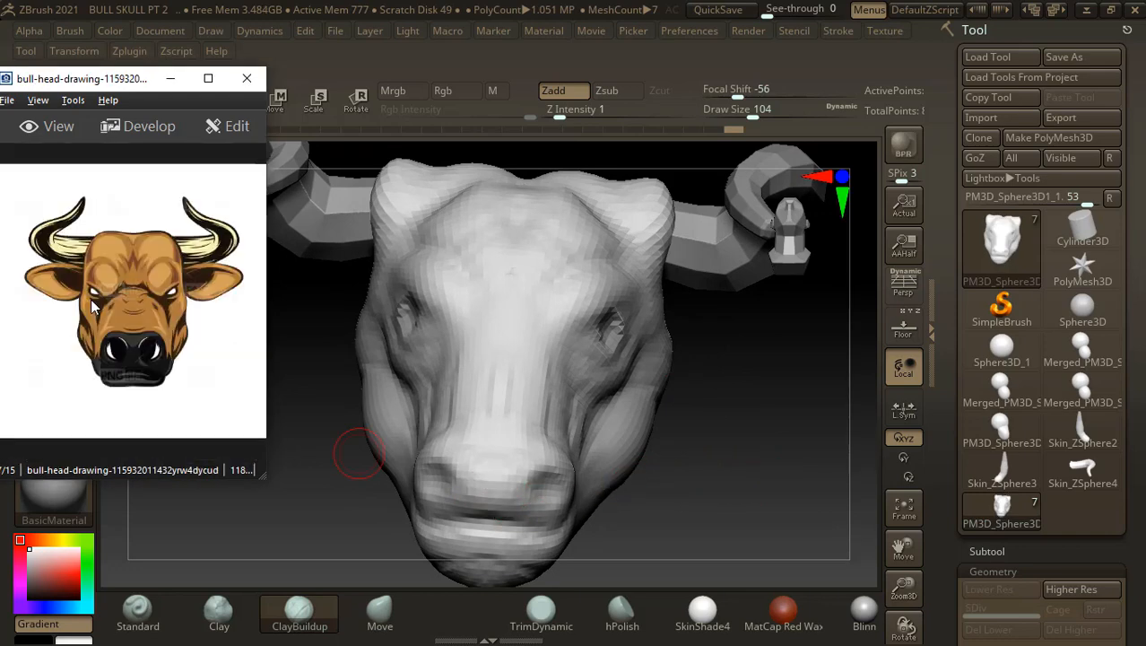
scroll(92, 306, down, 5)
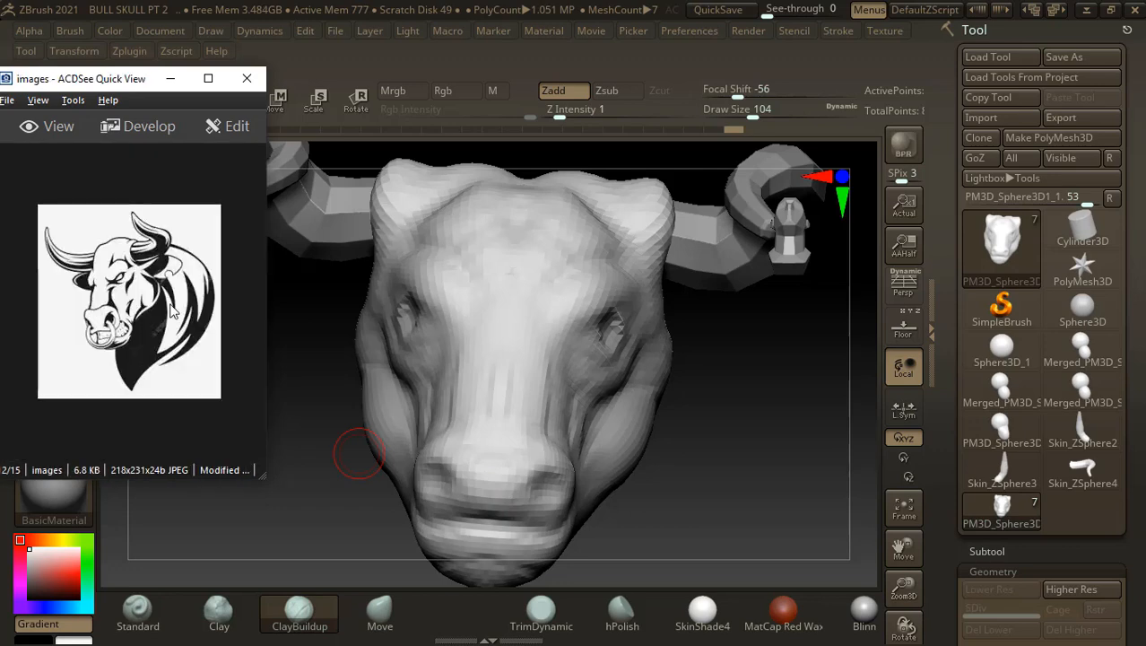
ctrl+scroll(171, 310, up, 1)
ctrl+scroll(174, 311, up, 1)
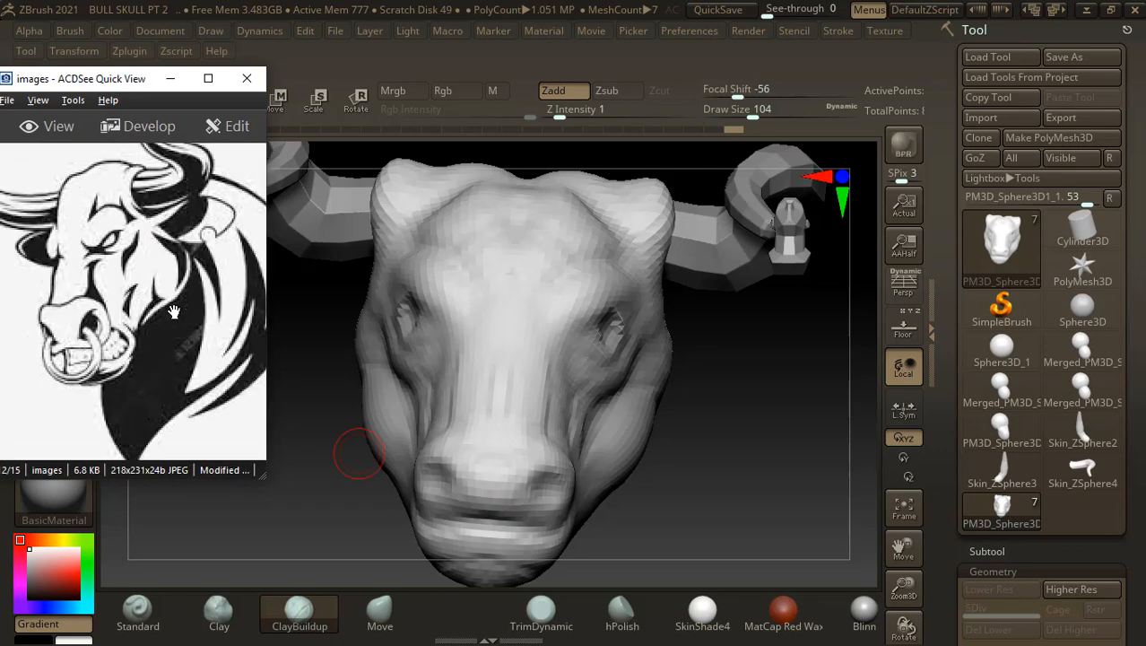
- Thicken the nostril rim with ClayBuildup and hollow out the nostrils with subtractive Standard brush strokes at draw size 104
drag(789, 496, 833, 418)
drag(670, 501, 720, 494)
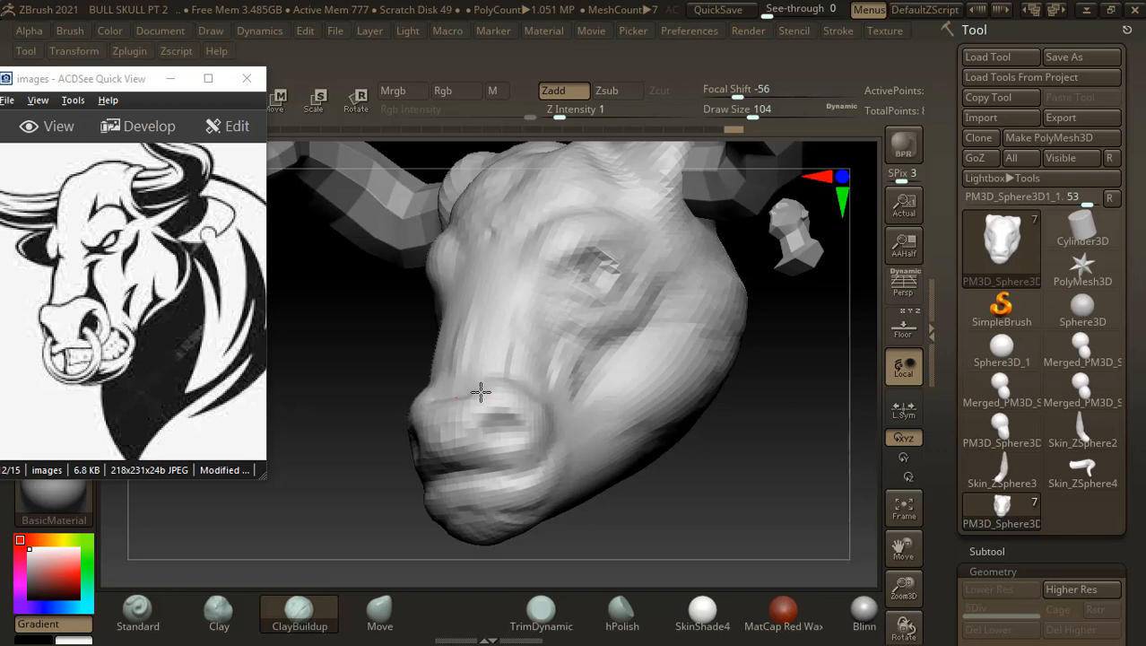
drag(480, 392, 520, 410)
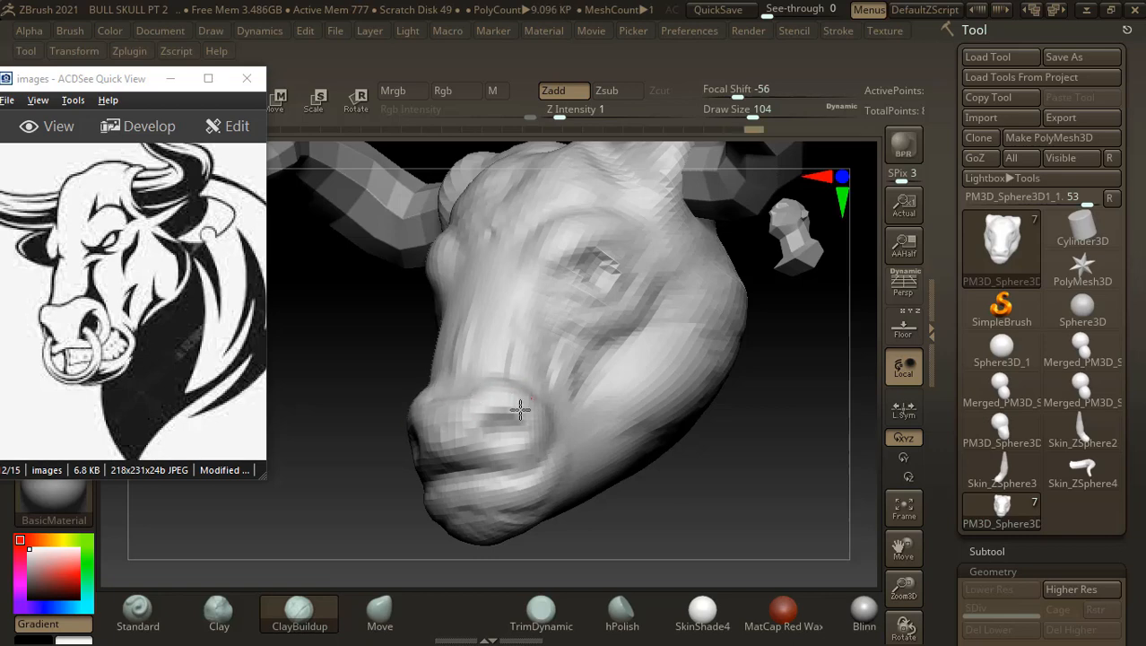
click(137, 610)
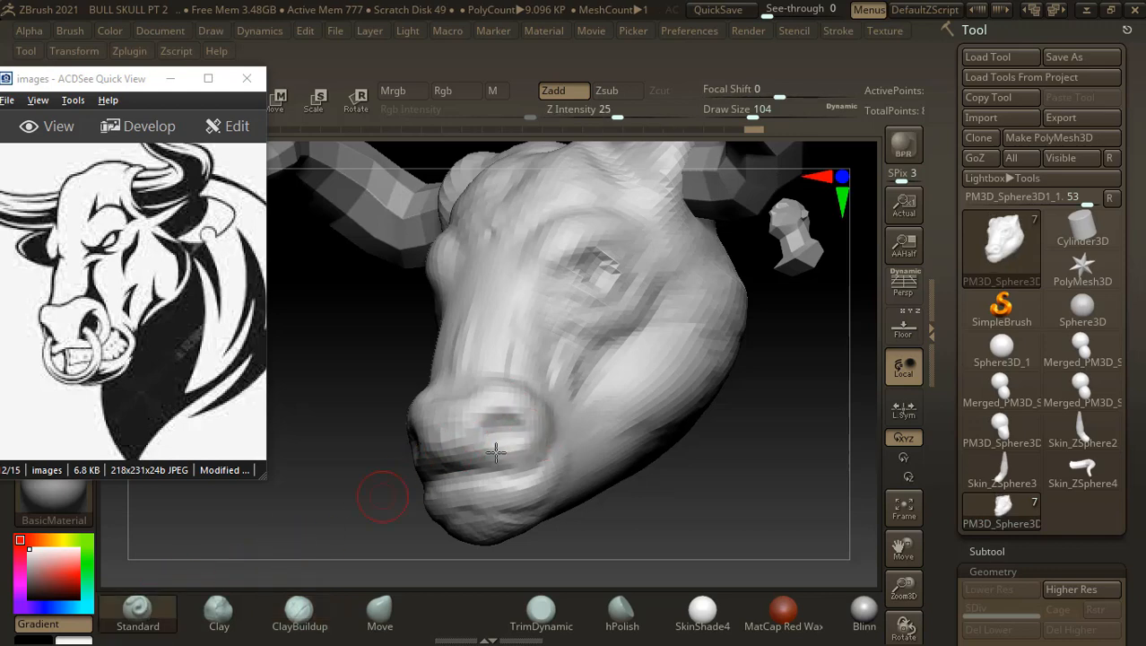
mouse_move(494, 441)
alt+mouse_down()
mouse_move(498, 421)
mouse_move(529, 414)
mouse_move(534, 437)
alt+mouse_up()
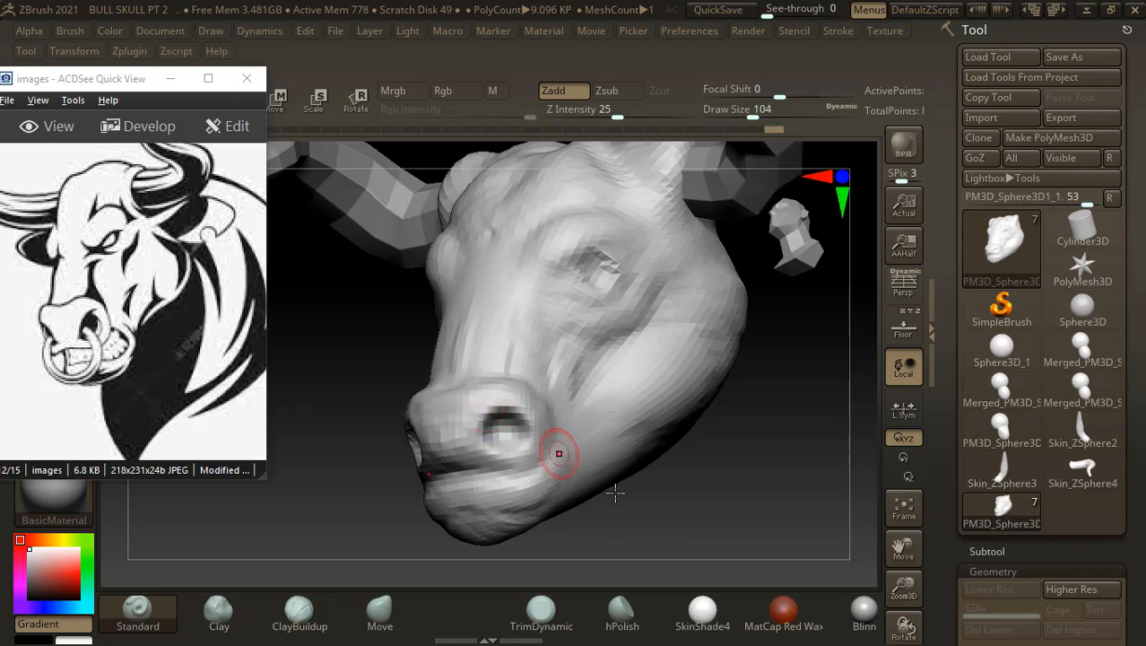
- Deepen the mouth line between the lips with subtractive Standard brush strokes at draw size 88
drag(688, 507, 679, 486)
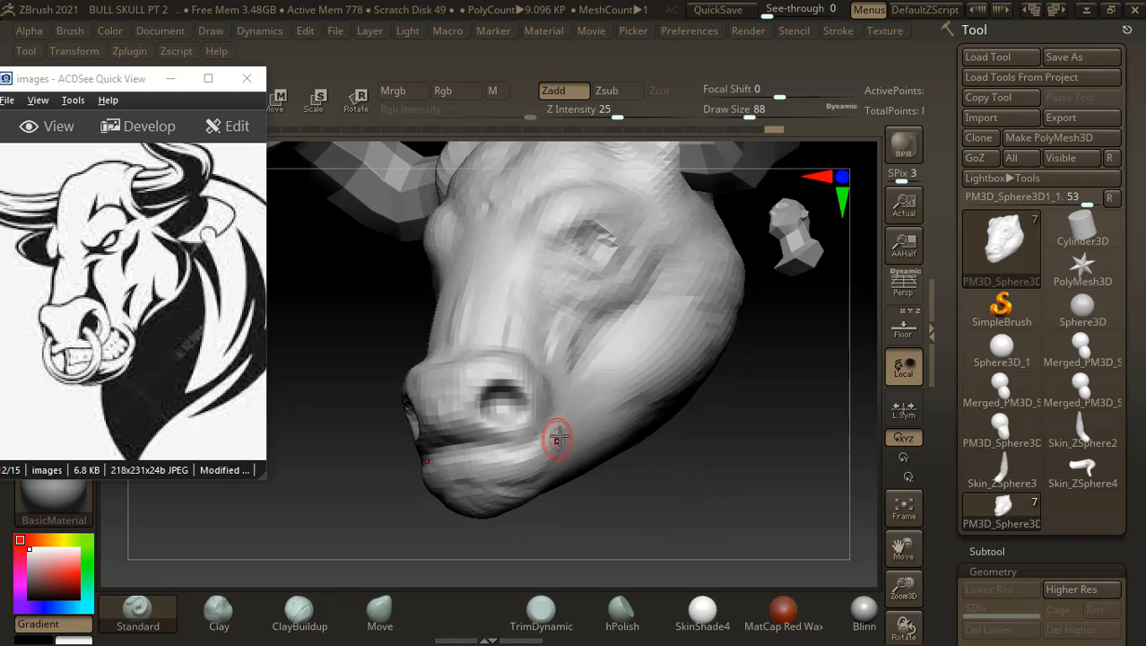
mouse_move(523, 447)
alt+mouse_down()
mouse_move(562, 419)
mouse_move(489, 445)
mouse_move(439, 444)
alt+mouse_up()
mouse_move(688, 493)
mouse_down()
mouse_move(631, 556)
mouse_move(674, 473)
mouse_up()
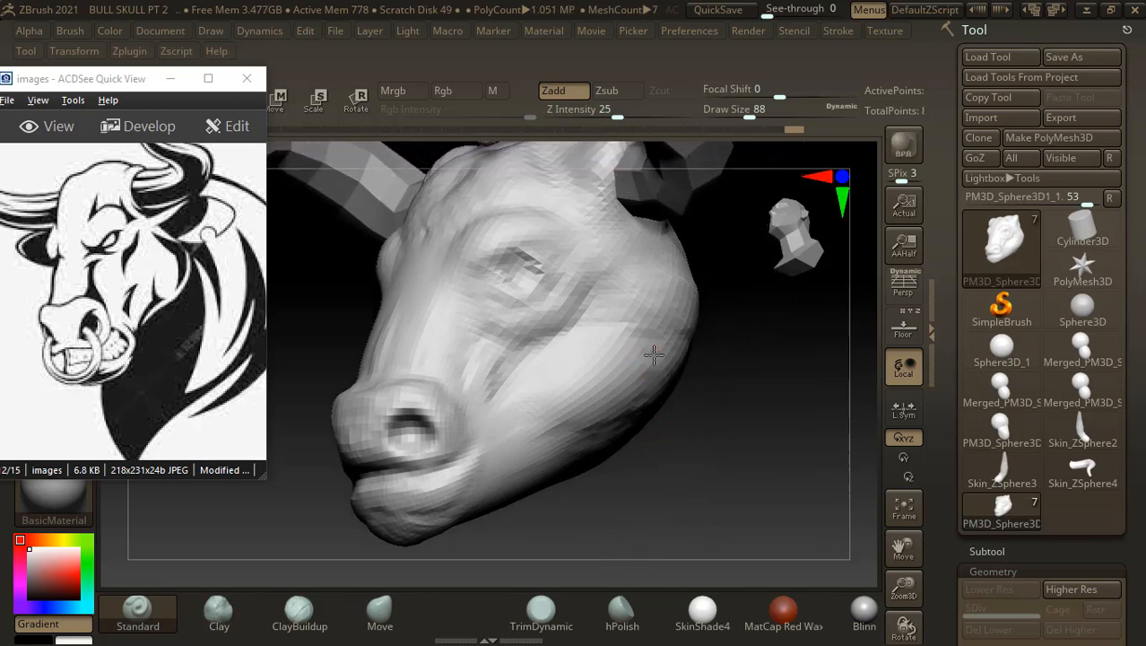
- Shape the cheek behind and below the eye with the Standard brush at draw size 188
key(bracketright)
key(bracketright)
key(bracketright)
key(bracketright)
key(bracketright)
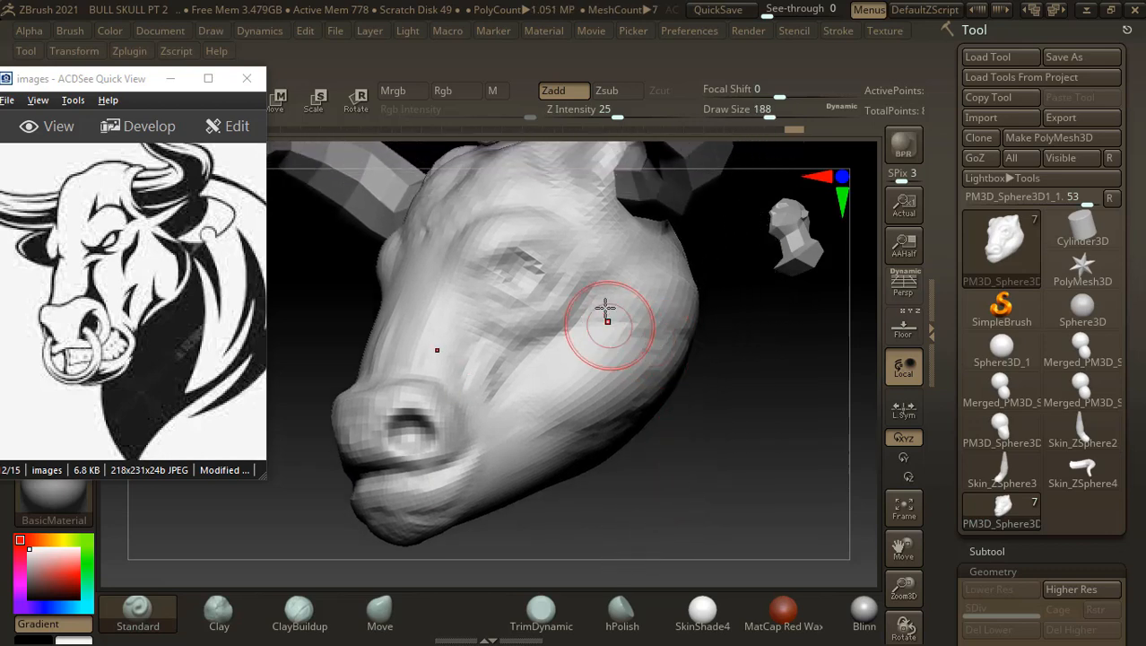
drag(741, 399, 699, 334)
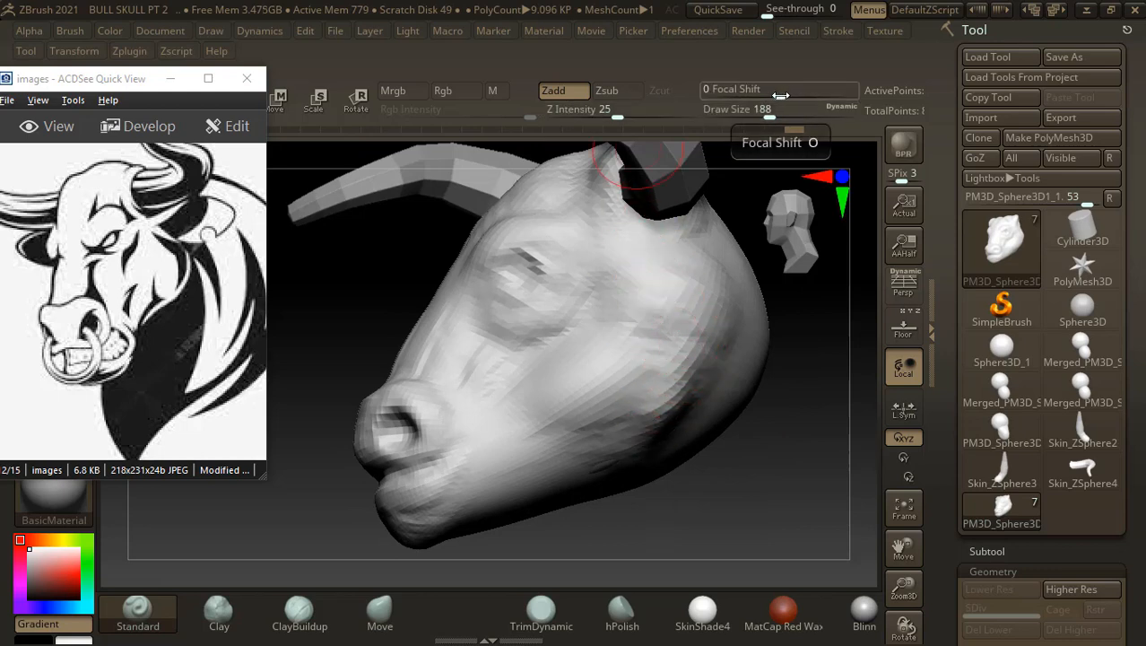
- Build up the rear cheek with the Standard brush at Focal Shift 4 and draw size 202, and smooth the strokes
drag(778, 96, 772, 109)
drag(651, 373, 683, 356)
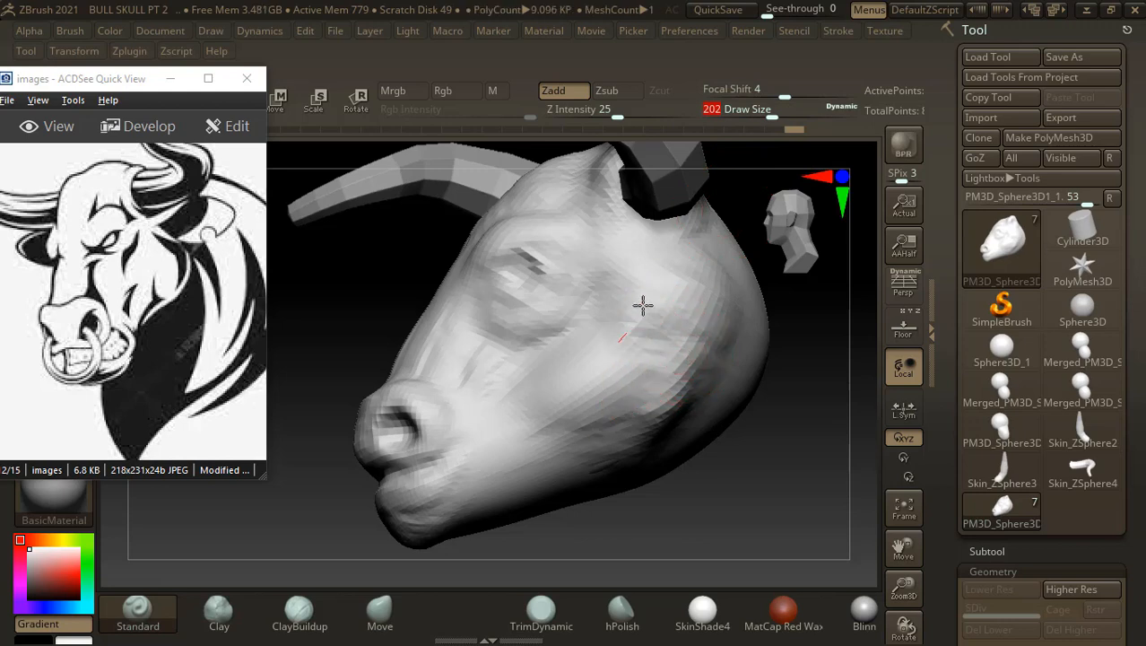
drag(642, 305, 644, 368)
drag(675, 357, 648, 400)
mouse_move(678, 320)
shift+mouse_down()
mouse_move(625, 322)
mouse_move(701, 347)
shift+mouse_up()
mouse_move(724, 468)
mouse_down()
mouse_move(738, 479)
mouse_move(745, 436)
mouse_move(742, 454)
mouse_move(727, 390)
mouse_up()
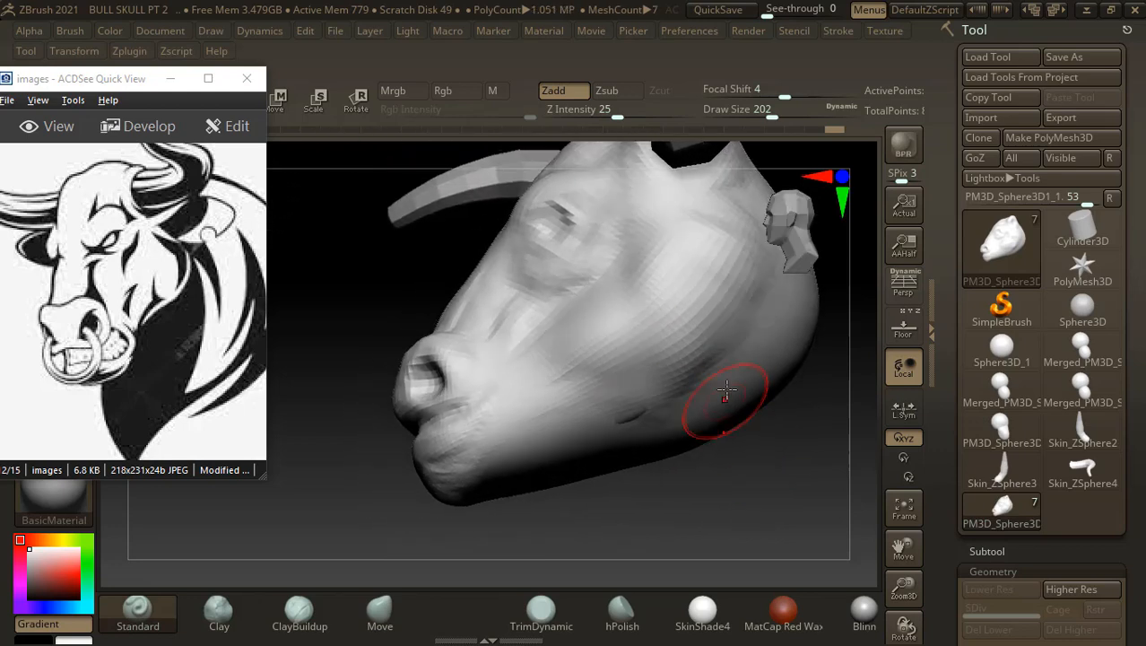
- Carve a hollow along the lower jaw behind the chin with subtractive strokes and smooth it at Z Intensity 30
mouse_move(561, 442)
alt+mouse_down()
mouse_move(565, 430)
mouse_move(543, 450)
alt+mouse_up()
drag(657, 515, 655, 515)
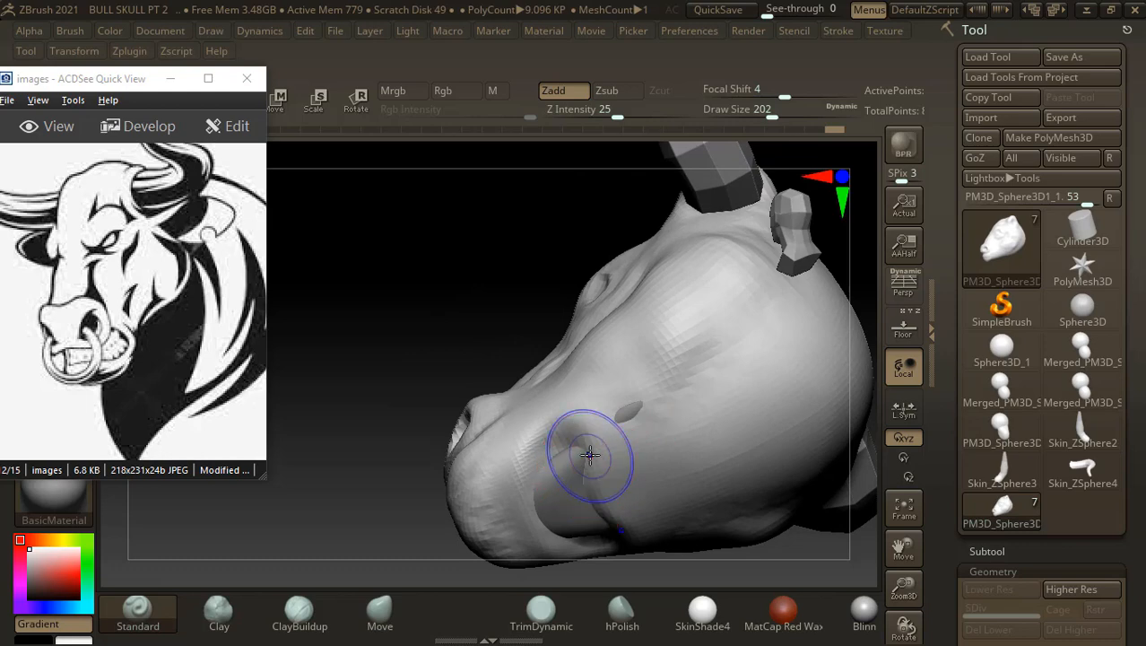
mouse_move(559, 468)
shift+mouse_down()
mouse_move(574, 502)
mouse_move(563, 461)
mouse_move(568, 497)
mouse_move(545, 533)
mouse_move(567, 479)
mouse_move(545, 540)
shift+mouse_up()
mouse_move(489, 302)
mouse_down()
mouse_move(520, 376)
mouse_move(745, 509)
mouse_move(573, 509)
mouse_up()
key(shift)
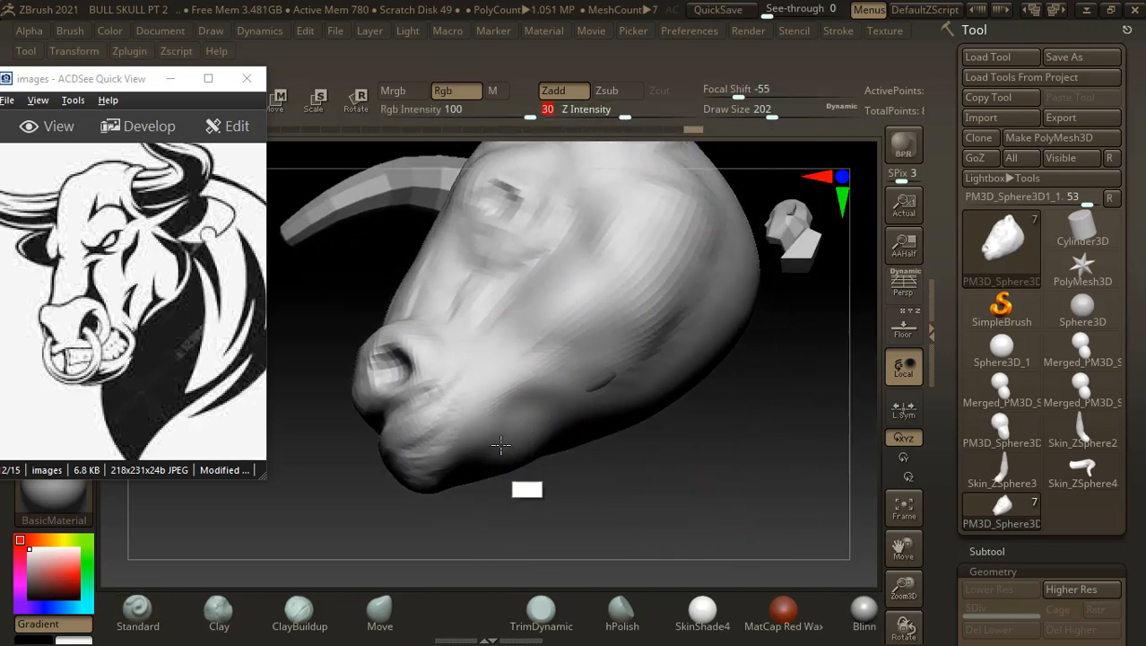
key(alt)
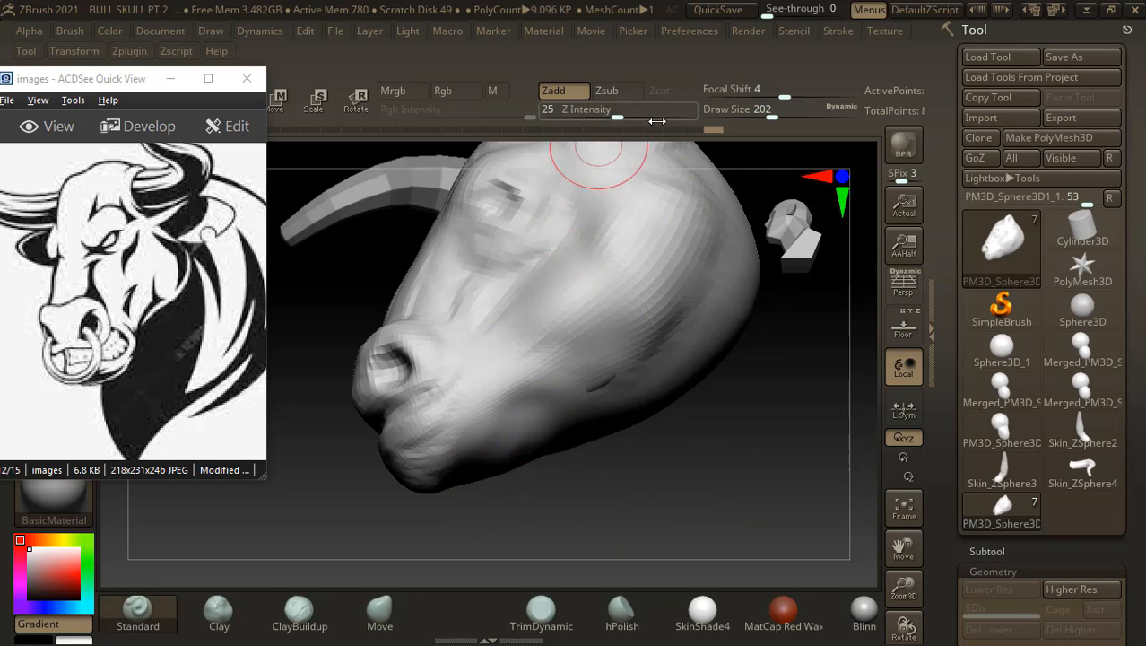
- Soften the cheek and jaw and sculpt the folds below the eye with the Standard brush at Z Intensity 11 and draw sizes 130 and 114
drag(632, 117, 621, 113)
drag(580, 496, 535, 465)
key(shift)
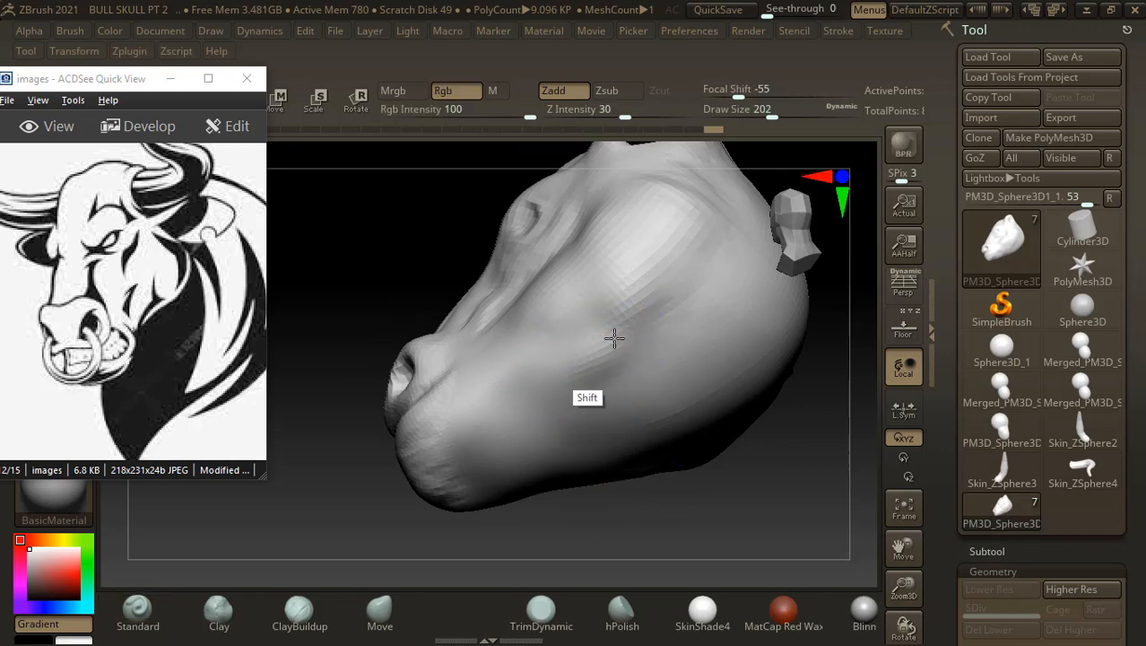
drag(795, 473, 615, 405)
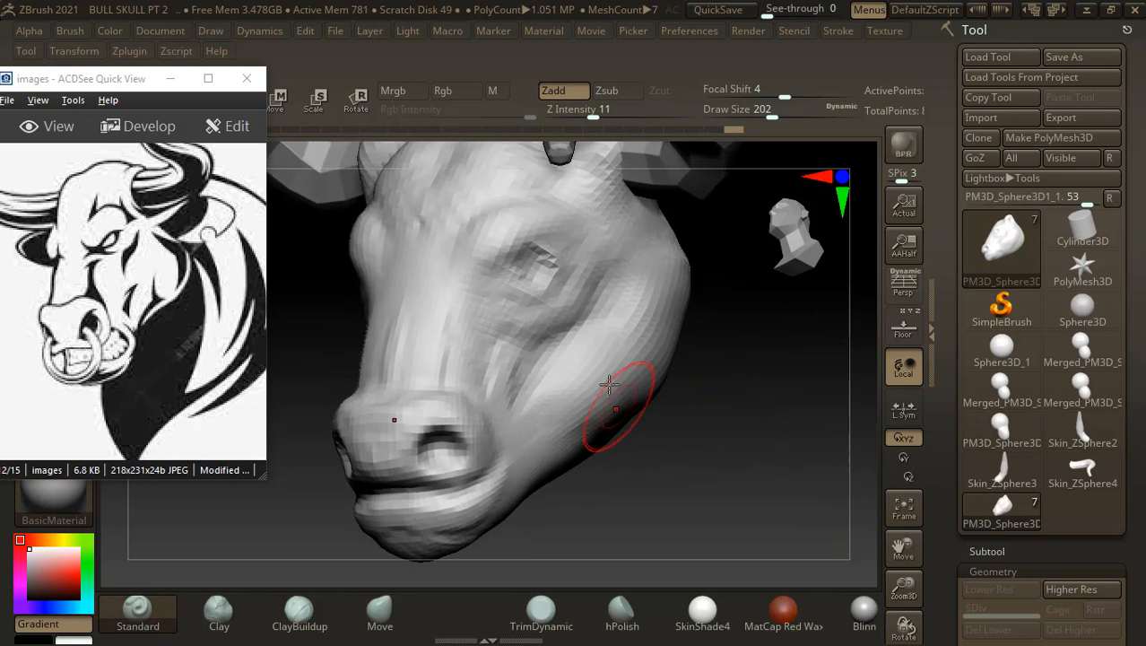
mouse_move(552, 319)
mouse_down()
mouse_move(549, 289)
mouse_move(568, 291)
mouse_up()
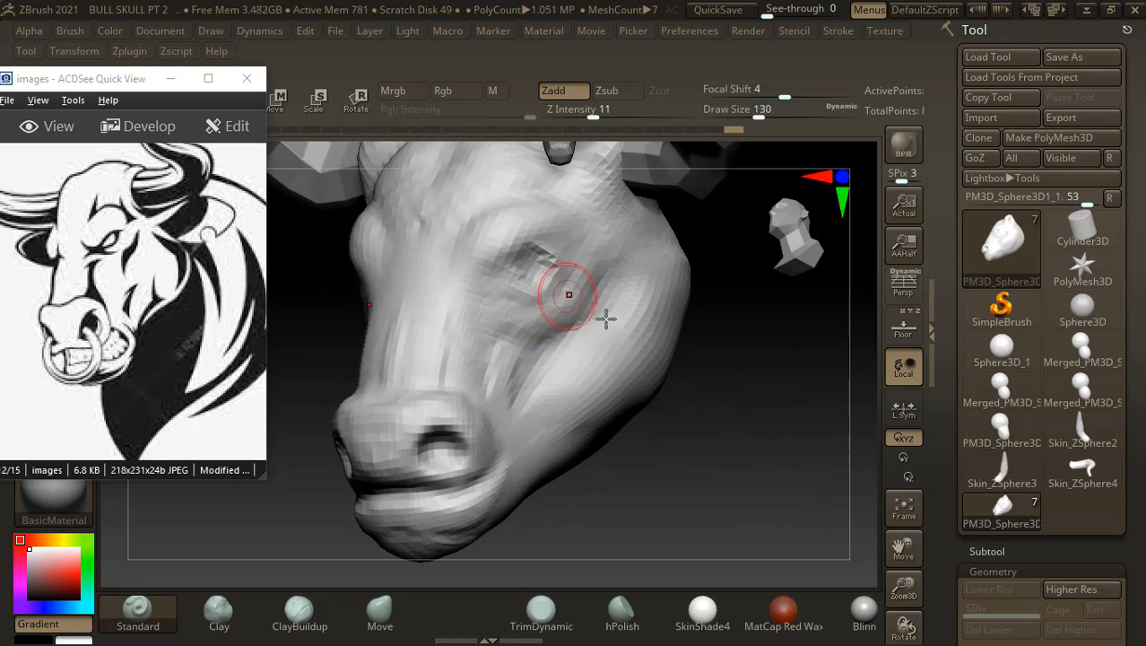
alt+drag(727, 382, 713, 399)
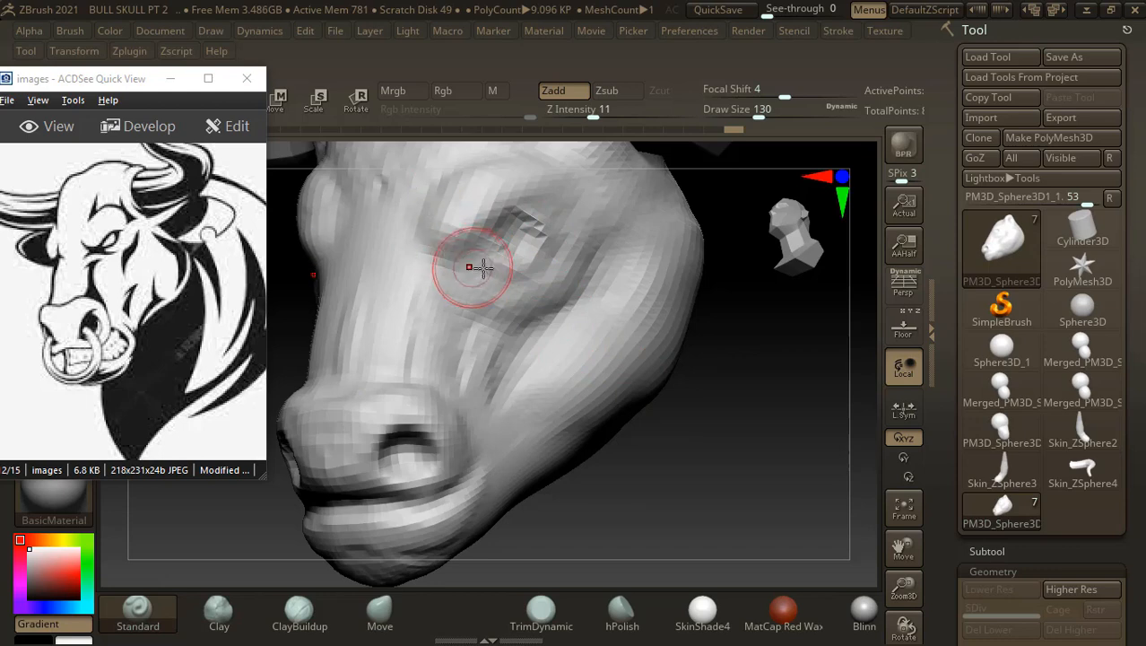
key(bracketleft)
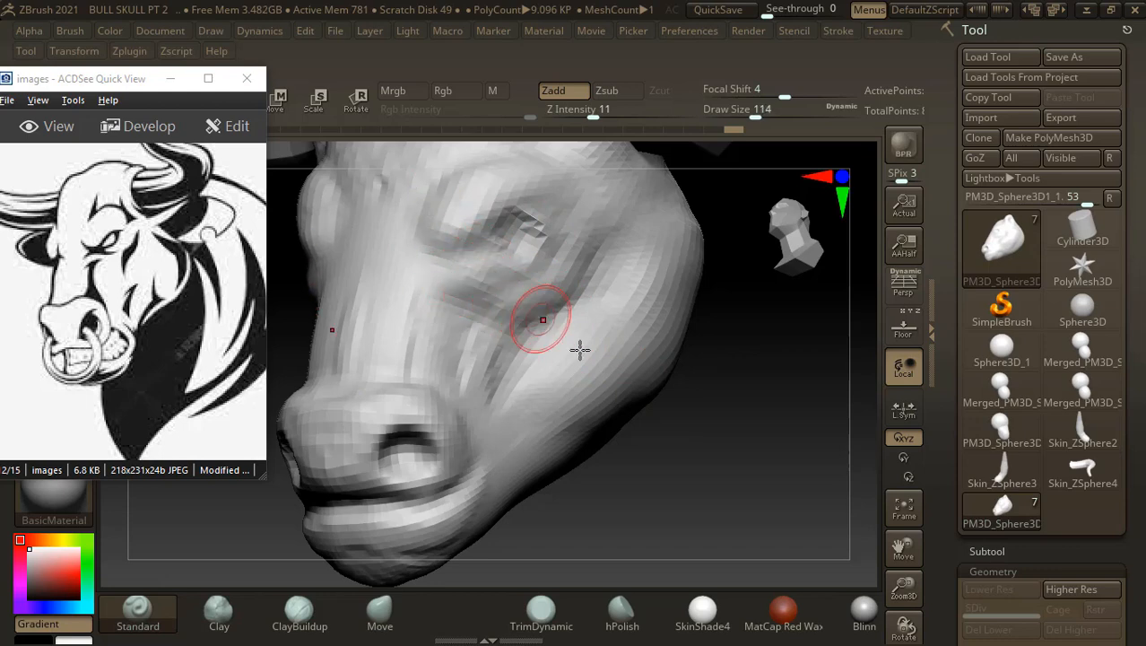
- Raise the head to subdivision level 2 and deepen the eye socket with subtractive Standard brush strokes at draw size 106
key(shift+f)
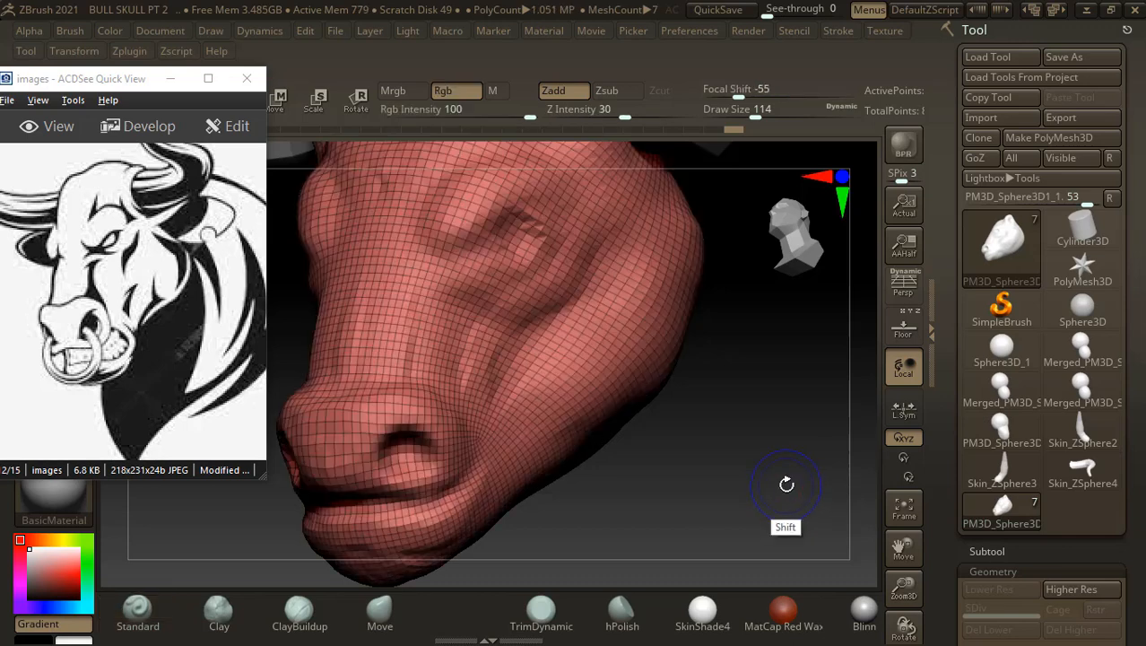
key(shift+f)
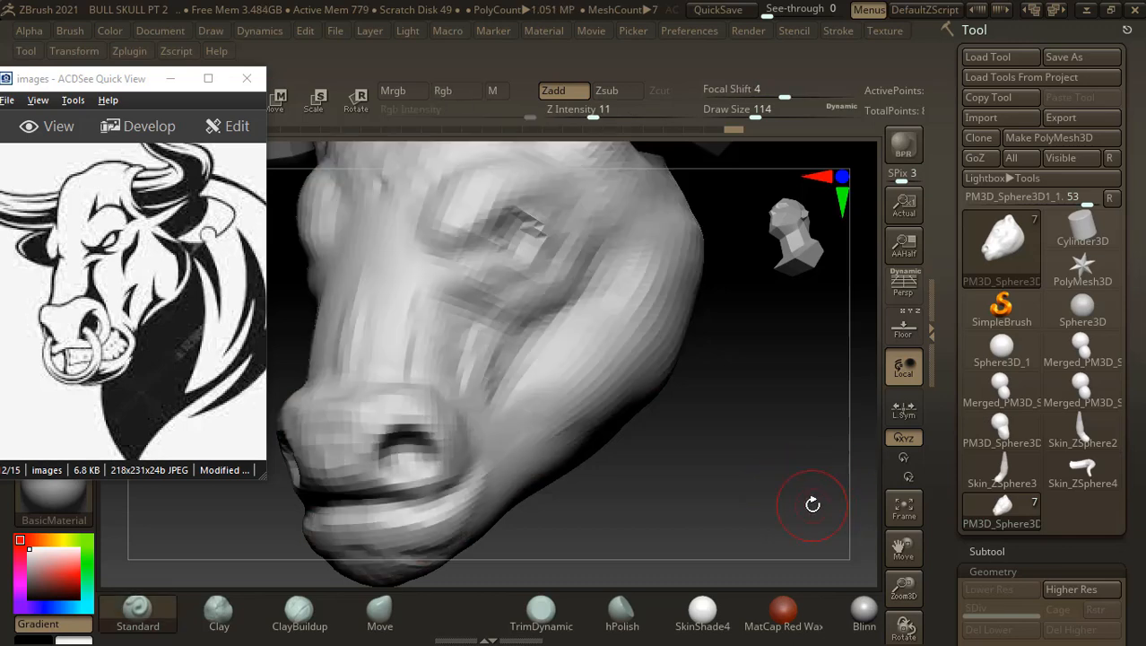
key(d)
alt+drag(717, 442, 719, 446)
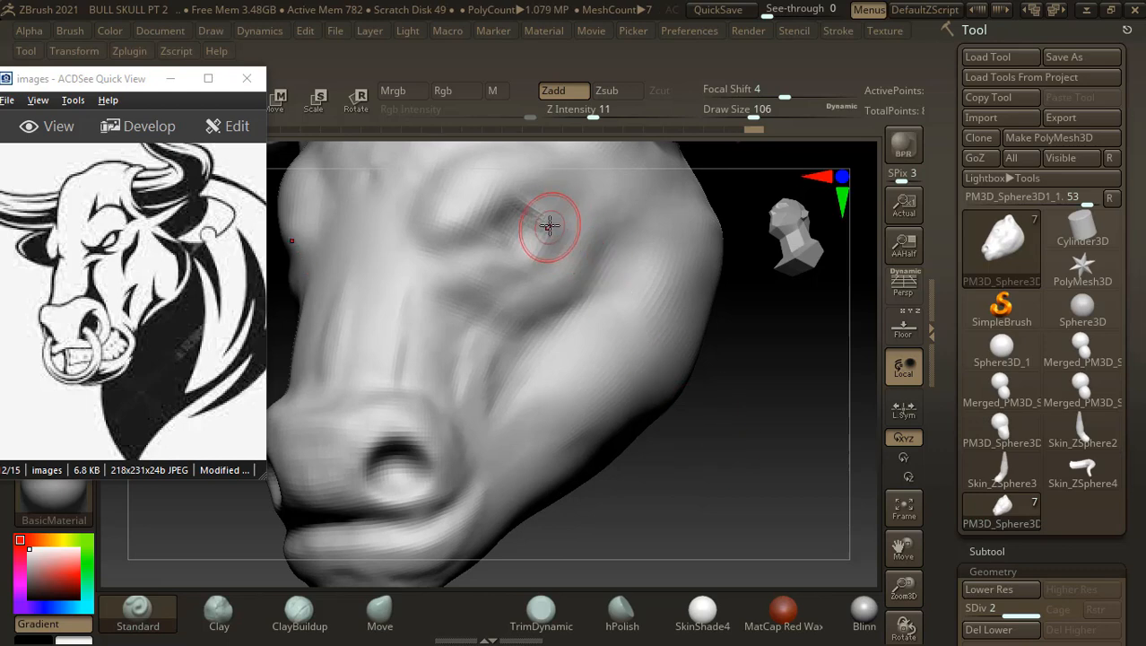
mouse_move(535, 218)
alt+mouse_down()
mouse_move(512, 224)
mouse_move(539, 217)
alt+mouse_up()
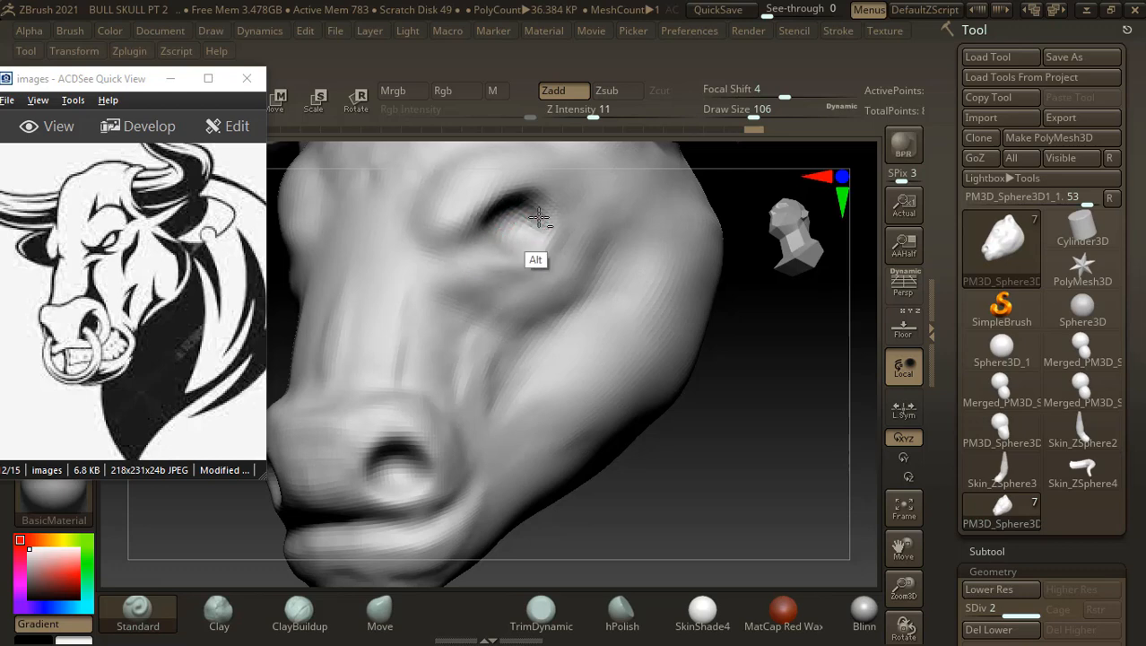
- Append a Sphere3D as a new subtool for the eyeball
mouse_move(761, 423)
mouse_down()
mouse_move(757, 435)
mouse_move(708, 396)
mouse_move(652, 414)
mouse_move(752, 413)
mouse_move(780, 474)
mouse_move(675, 445)
mouse_move(764, 441)
mouse_move(718, 466)
mouse_move(704, 429)
mouse_move(729, 412)
mouse_move(730, 448)
mouse_move(719, 431)
mouse_move(711, 448)
mouse_move(750, 430)
mouse_move(791, 462)
mouse_up()
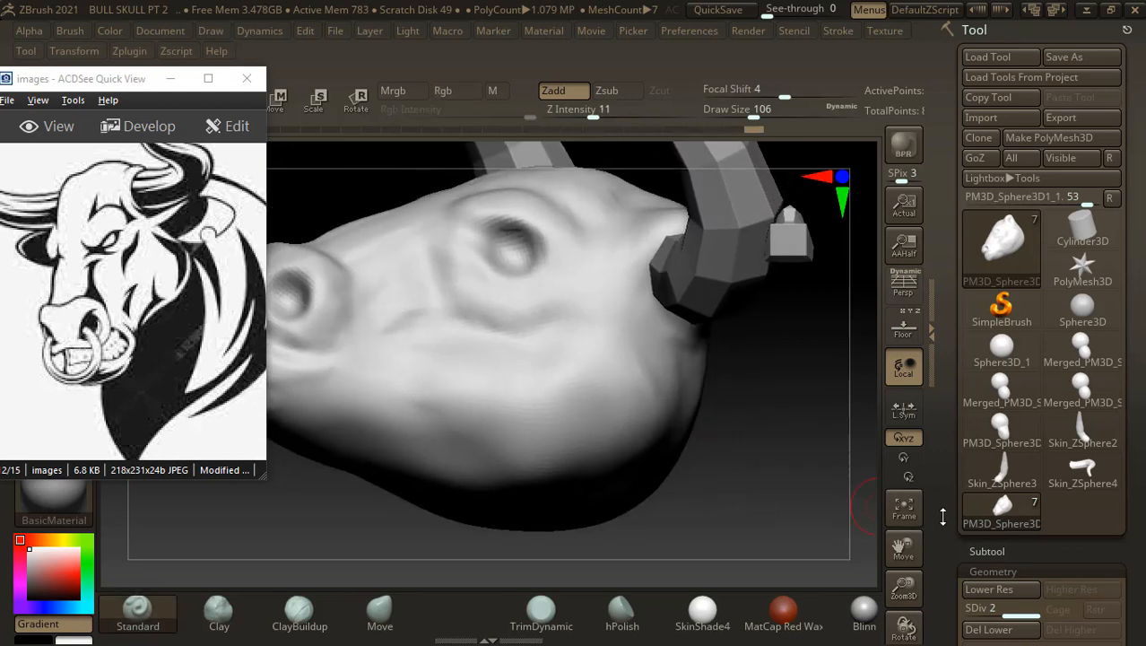
scroll(943, 517, down, 5)
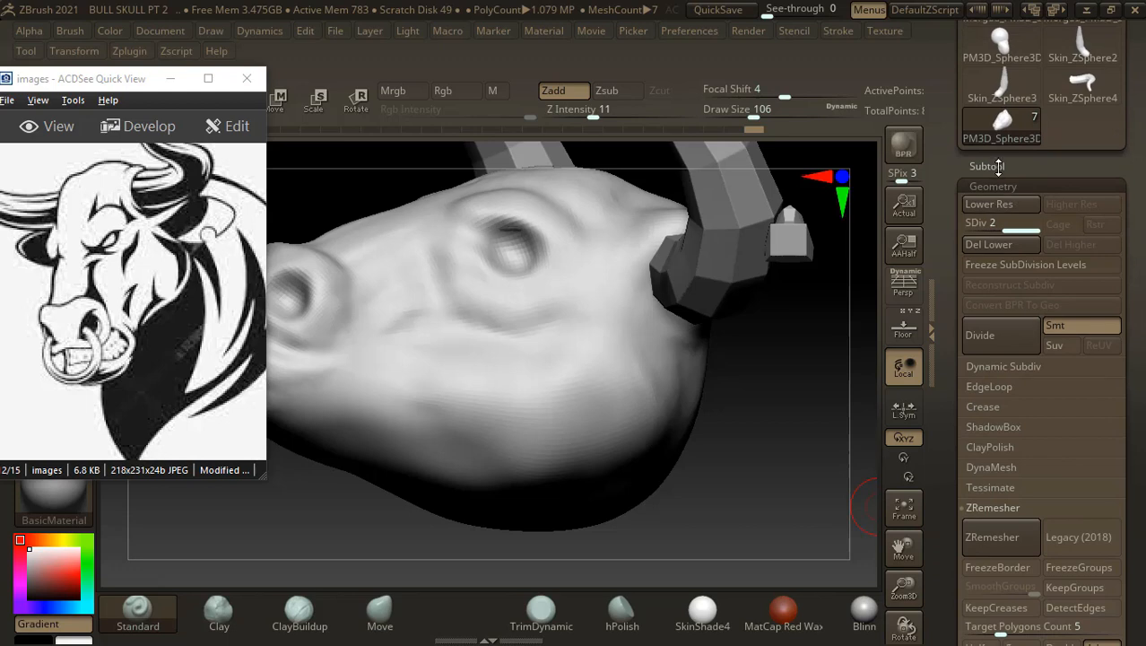
click(994, 168)
click(1092, 508)
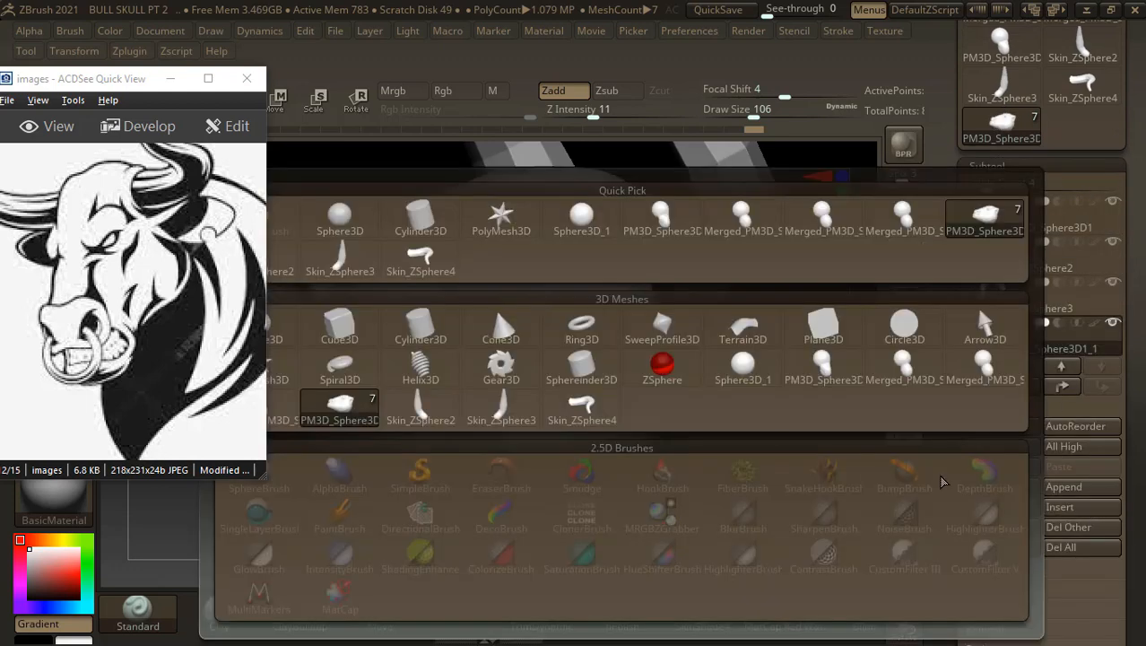
click(346, 218)
- Move the new sphere along X out of the head and place it beside the horn
drag(775, 485, 708, 422)
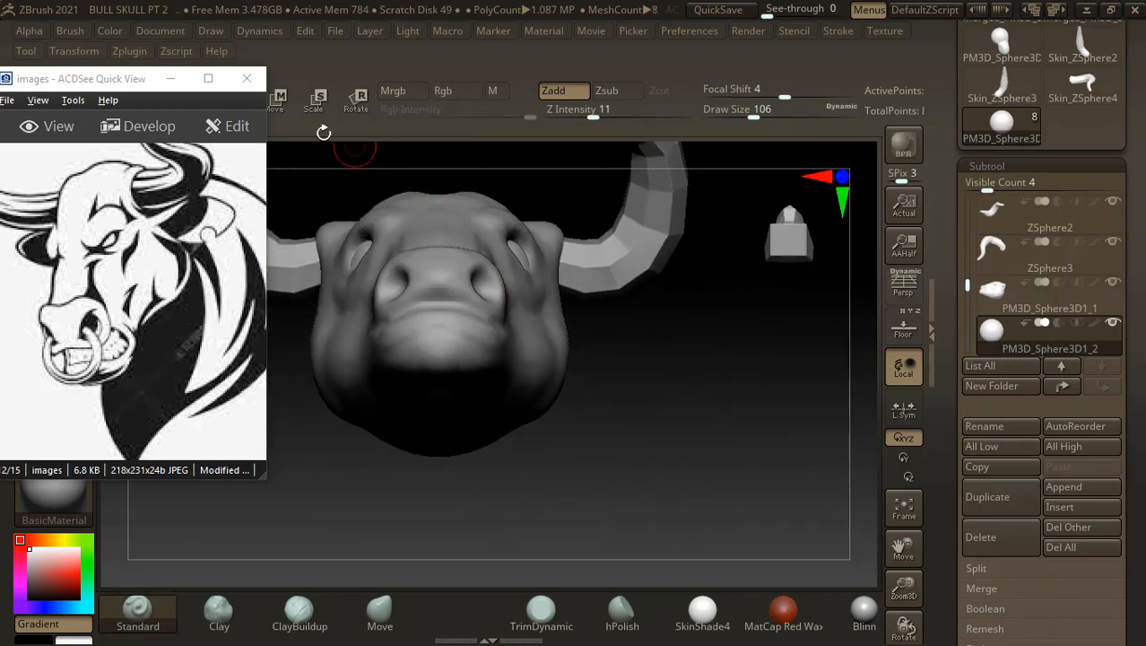
key(w)
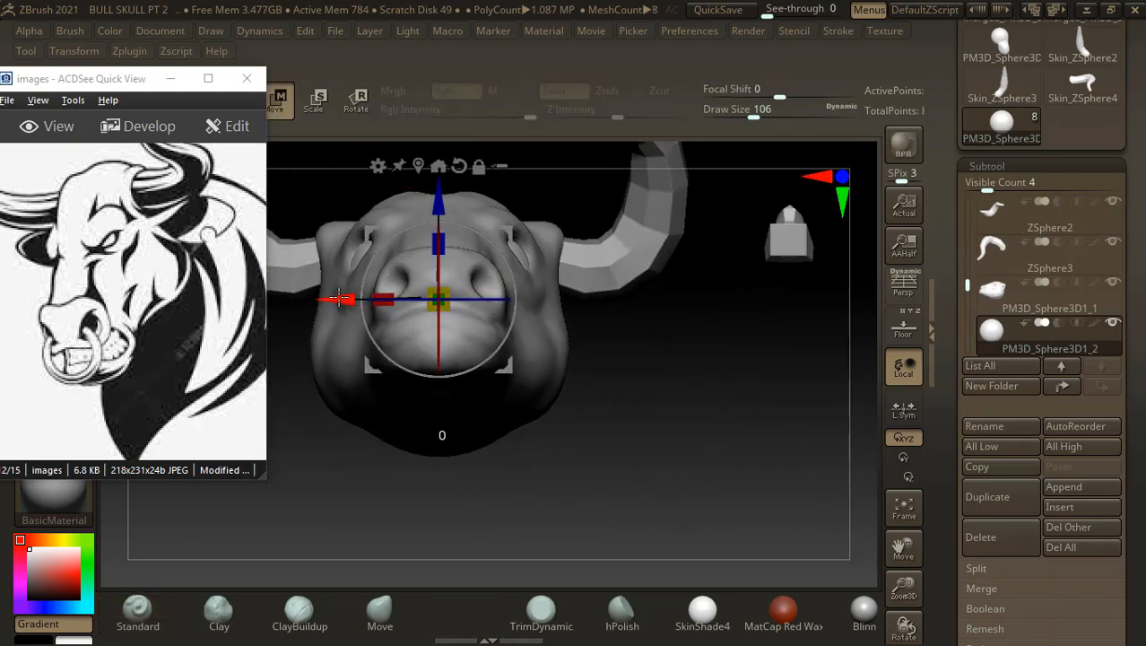
drag(339, 299, 457, 300)
drag(775, 409, 646, 376)
drag(572, 298, 545, 312)
drag(627, 391, 715, 446)
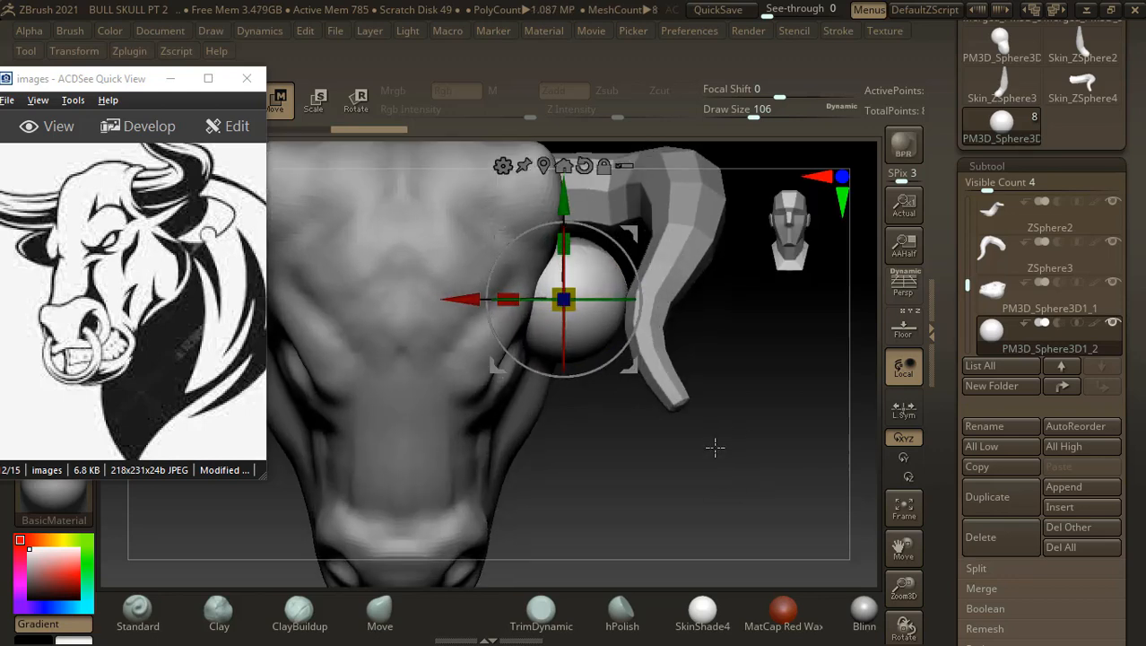
drag(462, 298, 683, 299)
- Hide the head to examine the skull's eye socket next to the sphere, and show the head again
click(1004, 298)
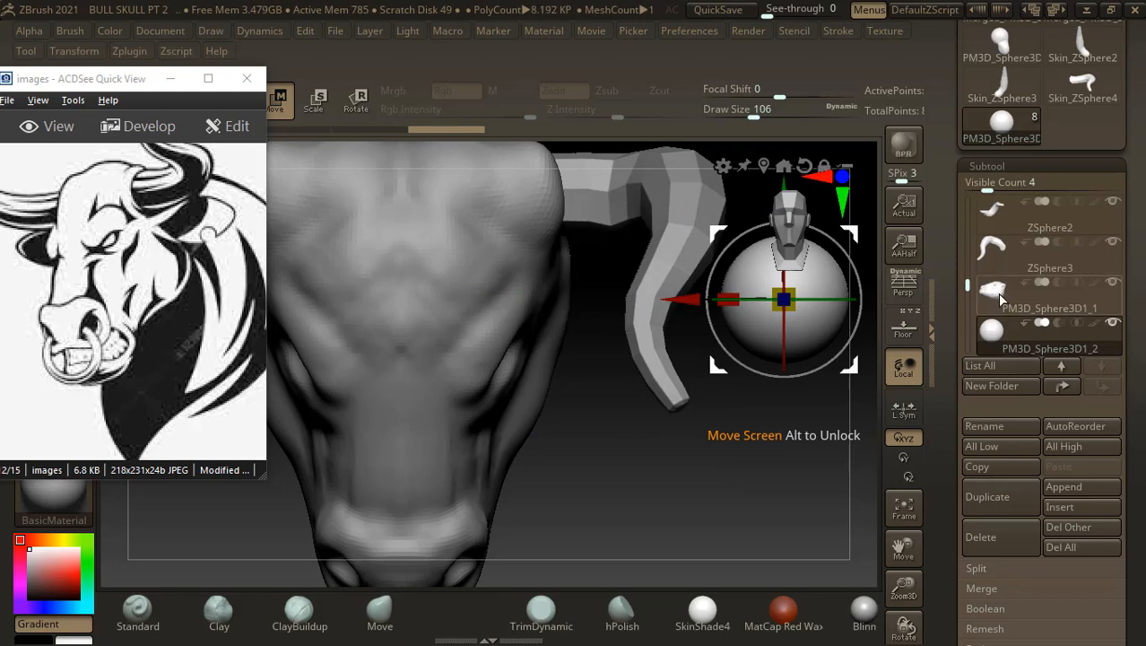
click(1000, 299)
click(1115, 284)
click(1115, 284)
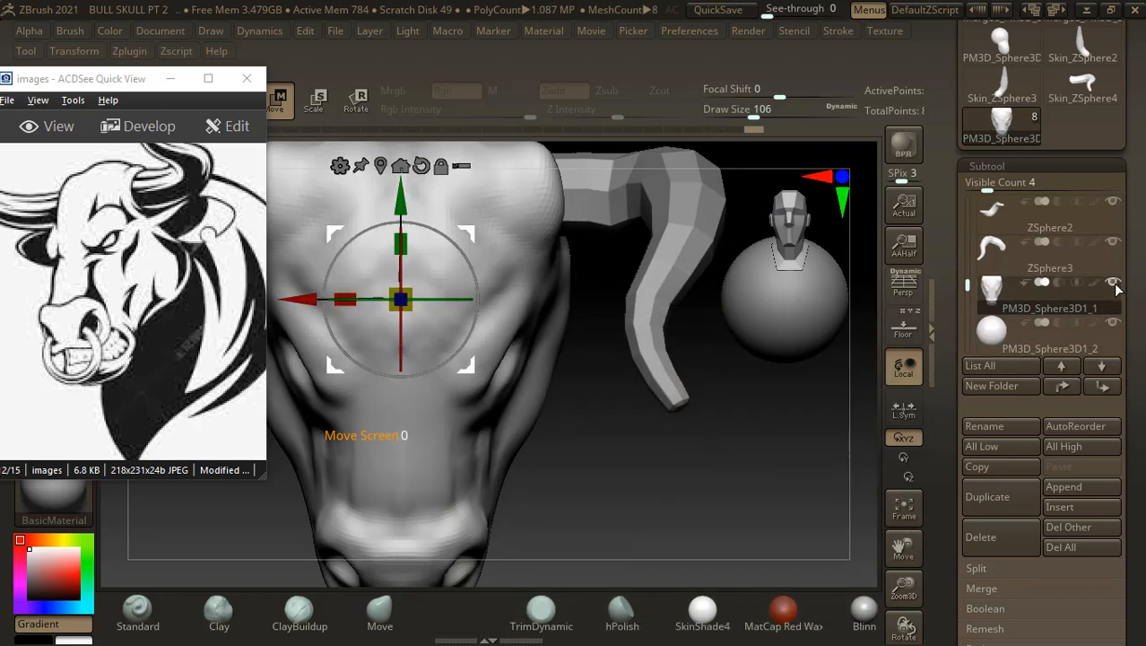
click(1109, 285)
drag(782, 495, 790, 386)
click(1002, 337)
drag(763, 451, 793, 482)
drag(582, 468, 778, 475)
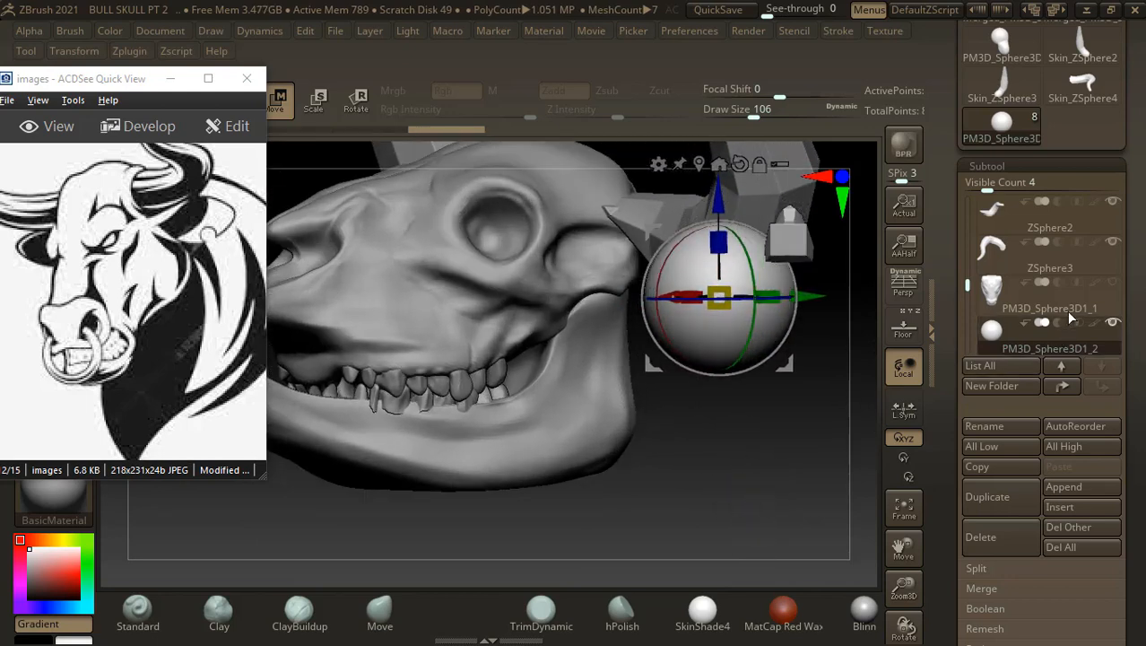
click(1115, 284)
- Hollow out the head's eye socket with subtractive ClayBuildup strokes at Z Intensity 1 and draw size 106
alt+drag(794, 418, 765, 506)
alt+drag(695, 501, 652, 591)
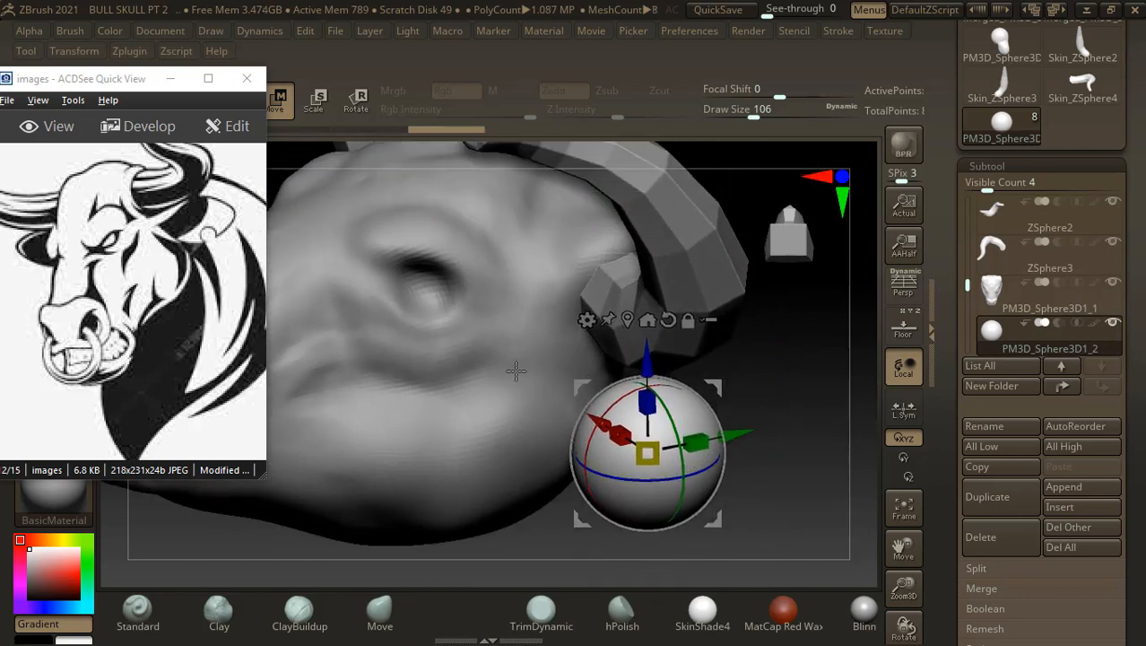
alt+click(487, 333)
click(300, 608)
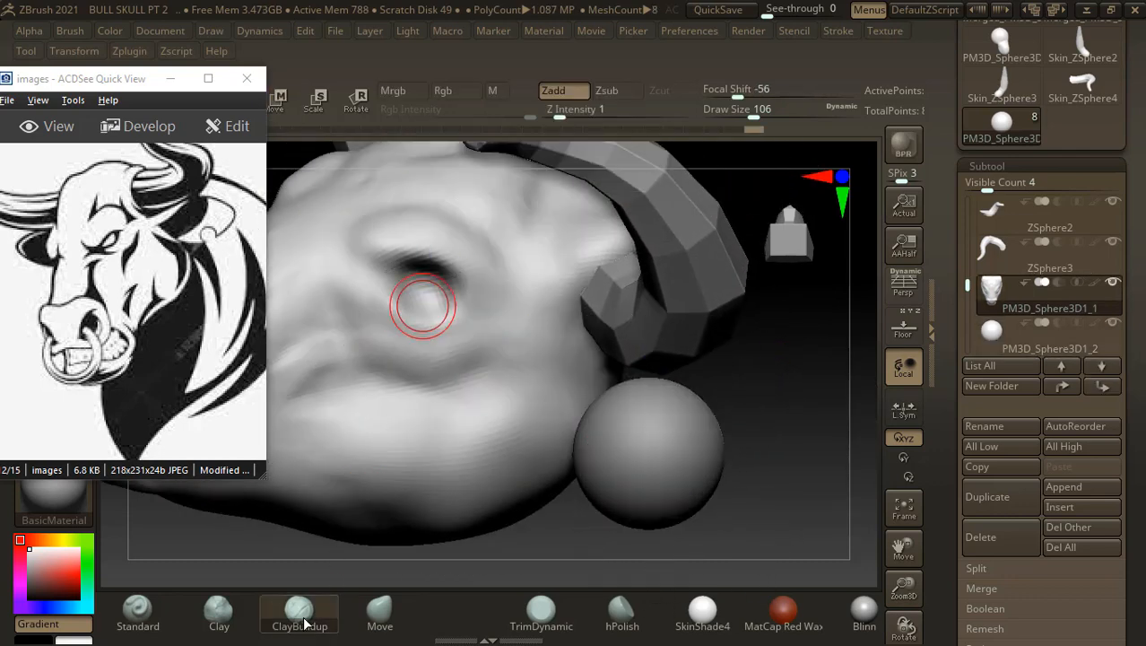
mouse_move(457, 300)
alt+mouse_down()
mouse_move(410, 302)
mouse_move(456, 300)
alt+mouse_up()
click(615, 97)
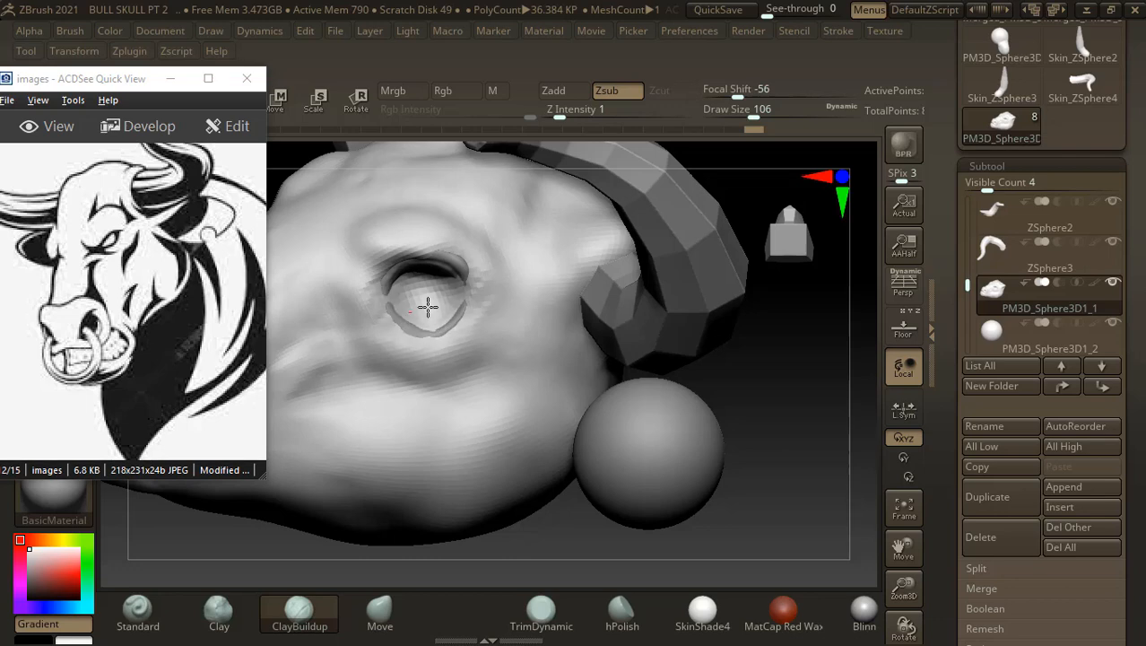
- Move the eyeball sphere along X back to the head at the hollowed eye socket
drag(810, 473, 834, 473)
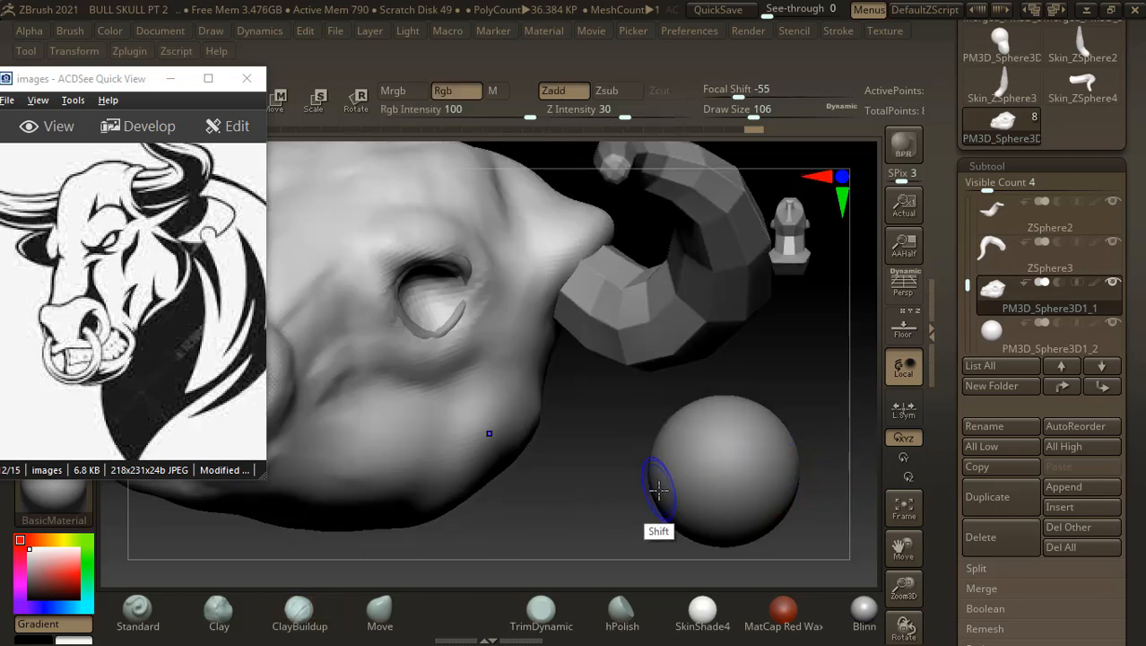
click(994, 341)
click(278, 96)
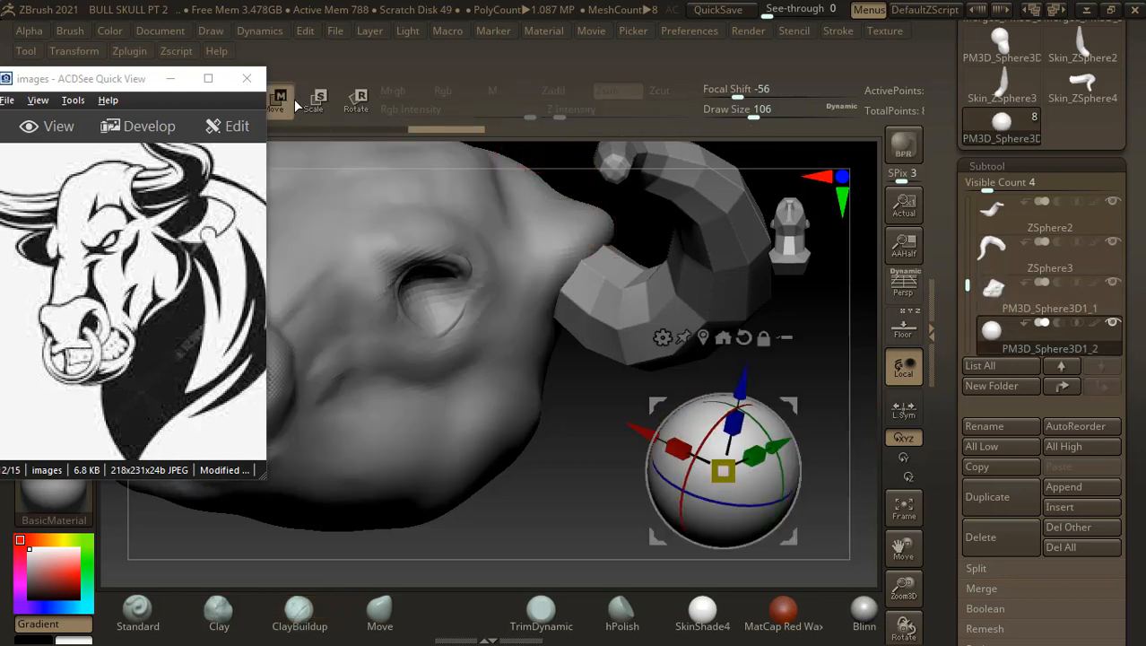
drag(618, 432, 576, 459)
drag(576, 459, 617, 481)
alt+drag(613, 527, 614, 463)
drag(614, 464, 619, 528)
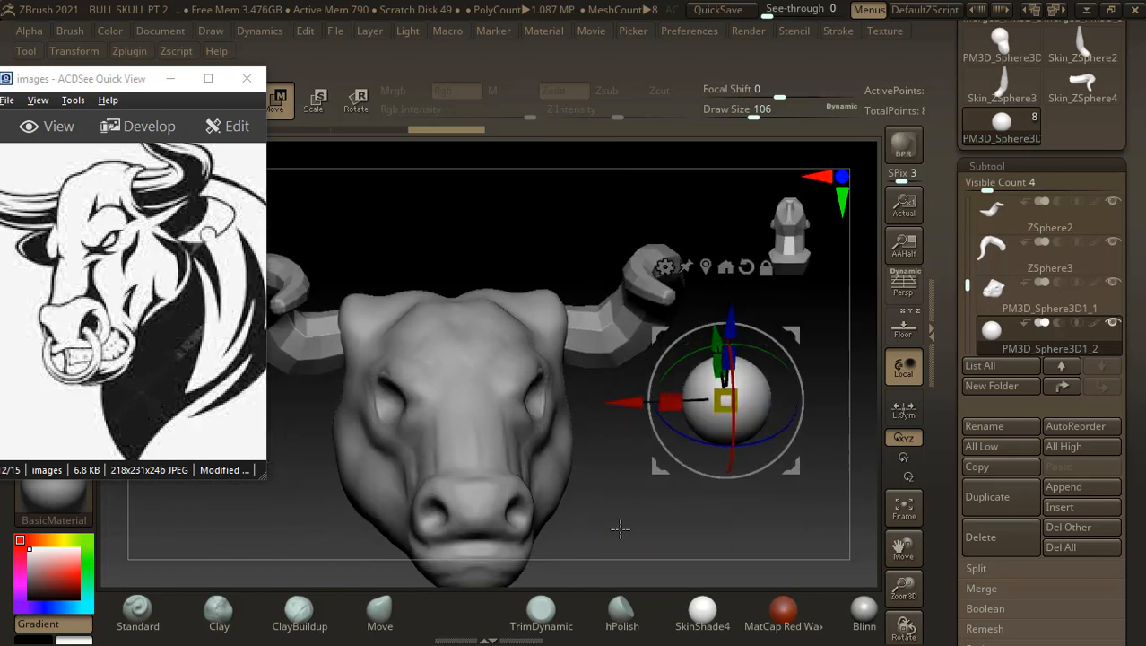
drag(630, 401, 477, 402)
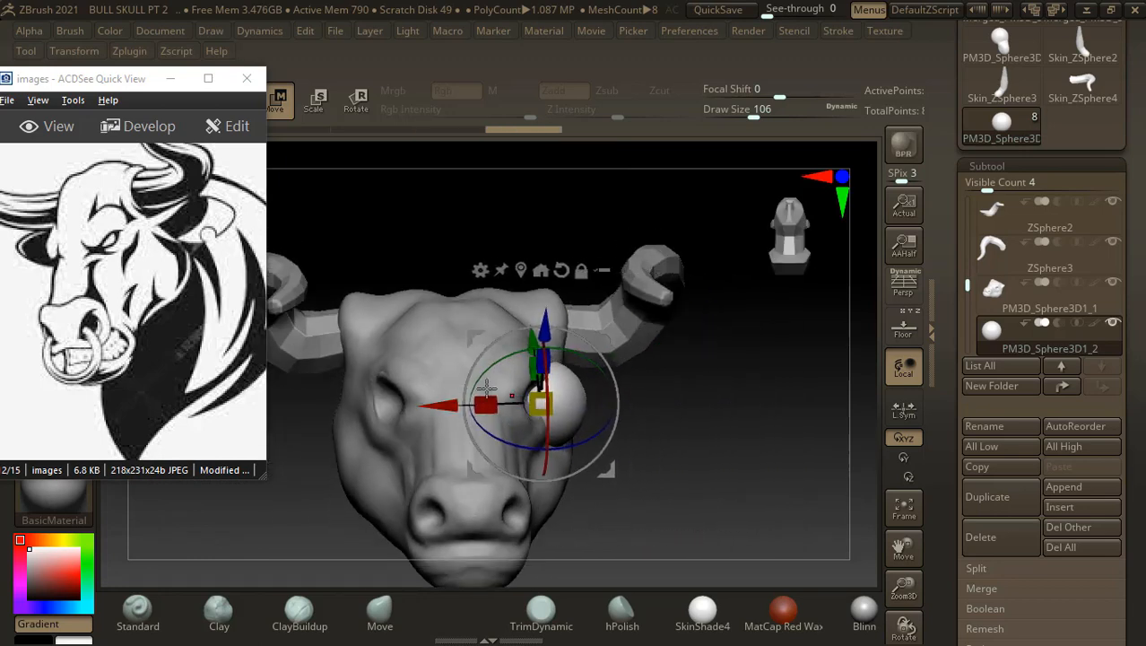
- Align the eyeball sphere with the eye socket in side view and scale it down to fit
drag(716, 467, 749, 498)
drag(543, 310, 544, 241)
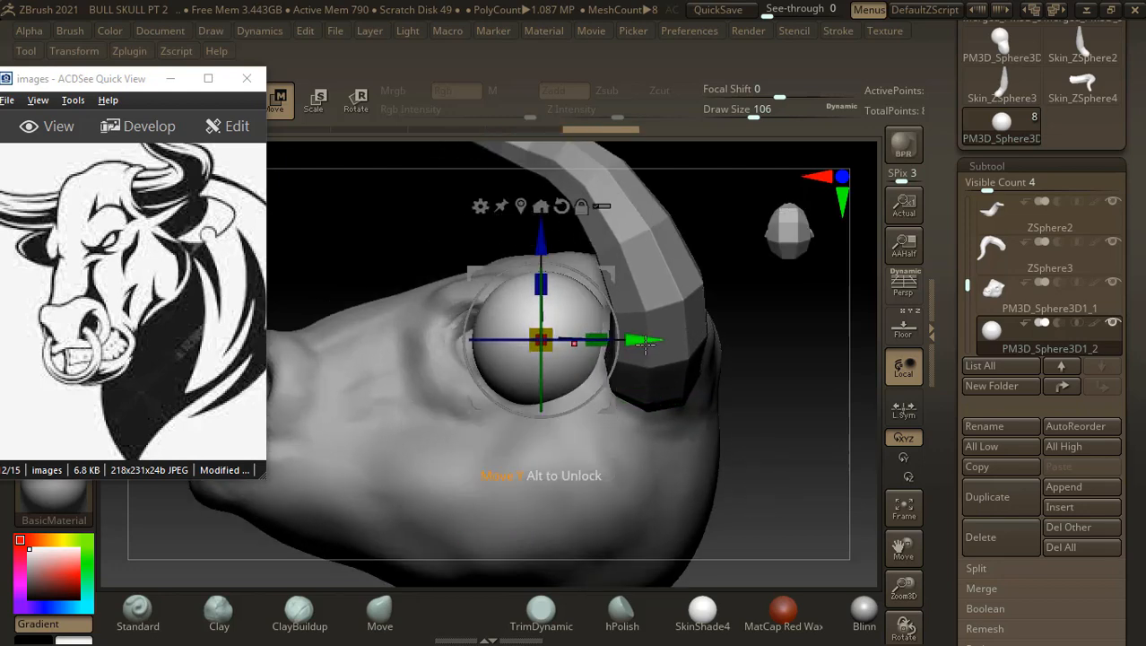
drag(558, 350, 500, 341)
drag(597, 339, 585, 339)
drag(762, 417, 762, 482)
drag(388, 340, 355, 342)
- Nudge the eyeball inward along X to seat it in the eye socket
drag(588, 385, 723, 462)
alt+drag(723, 416, 739, 486)
alt+drag(696, 436, 755, 473)
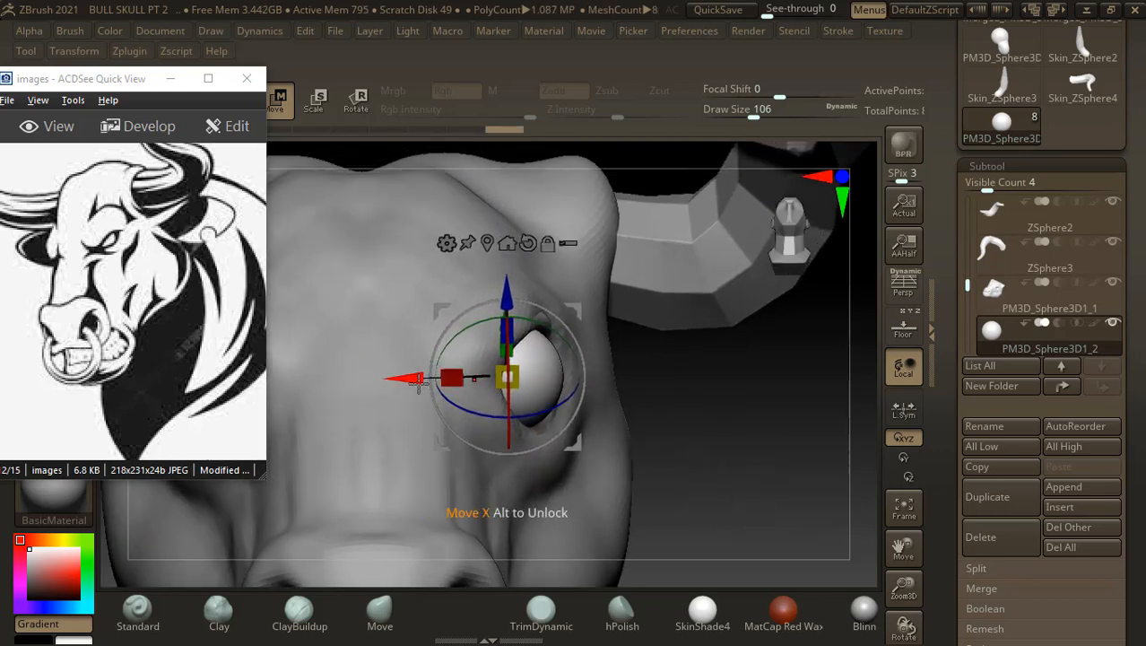
drag(404, 379, 390, 379)
drag(646, 395, 686, 402)
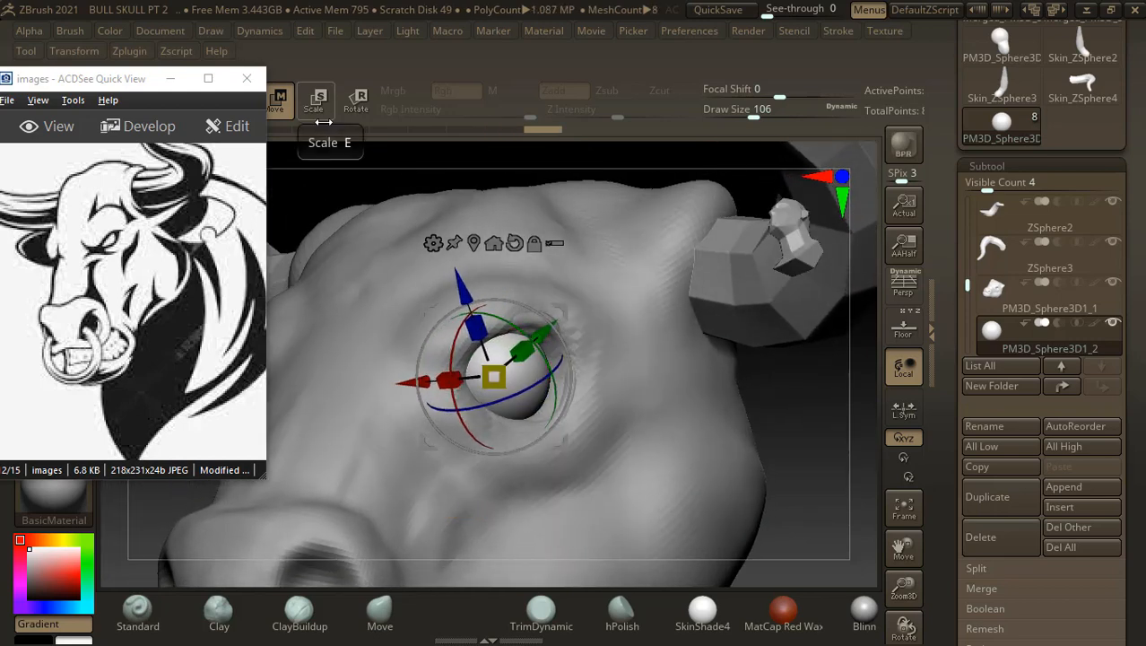
- Carve the rear corner of the head's eye socket with subtractive ClayBuildup strokes, reducing the draw size to 42
alt+click(677, 433)
alt+click(677, 433)
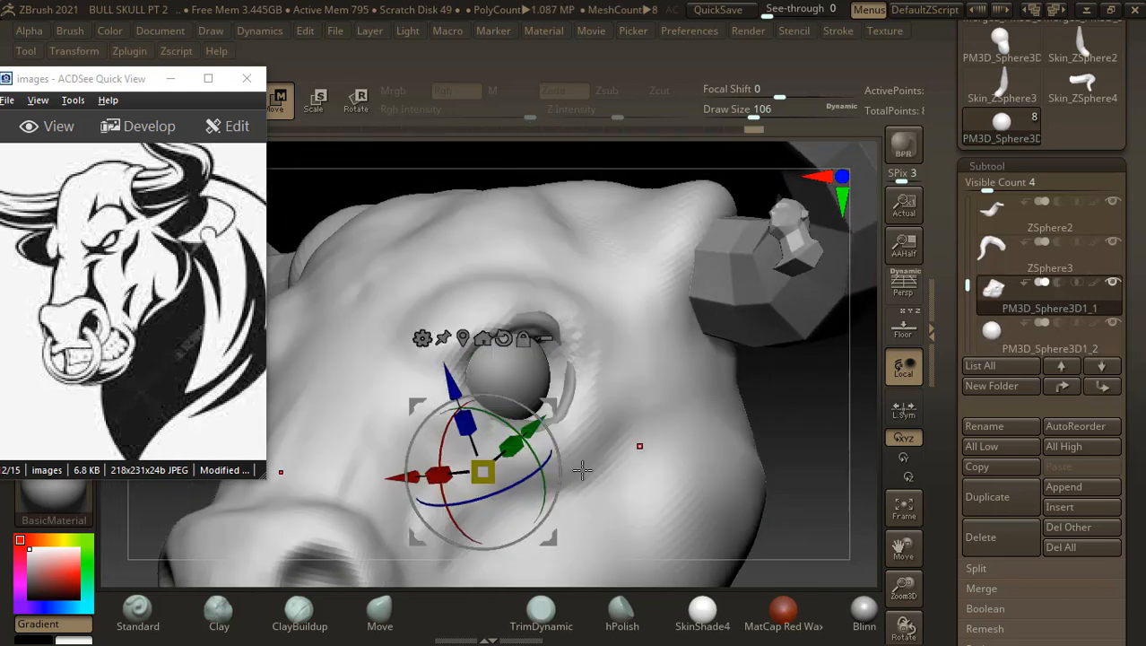
click(317, 623)
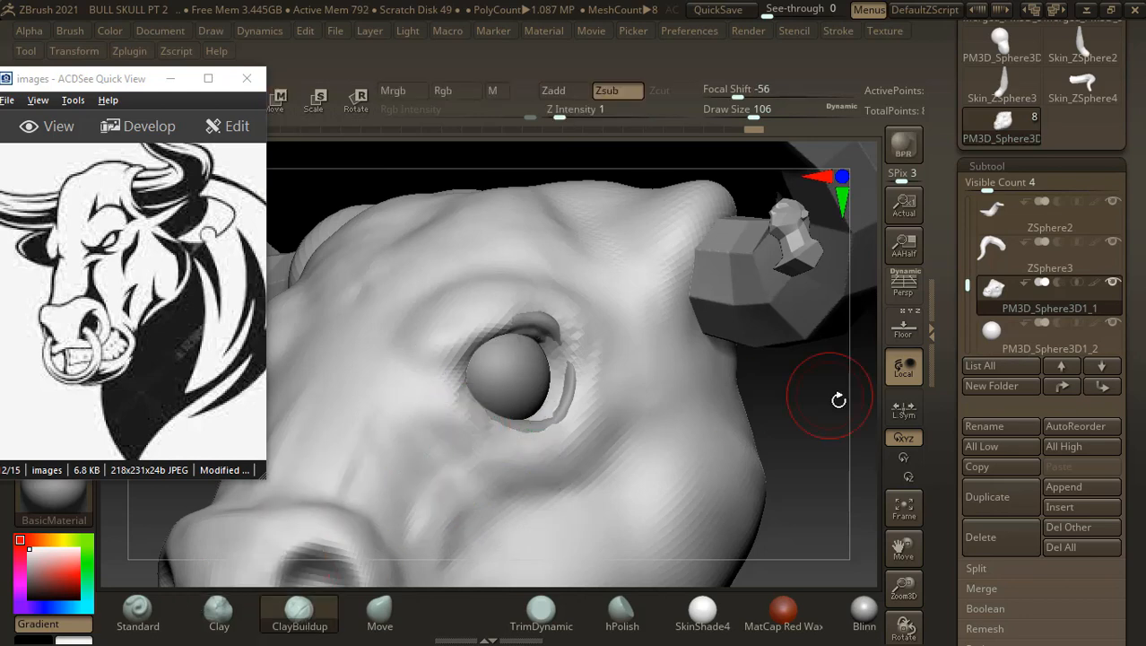
alt+drag(838, 399, 789, 396)
key([)
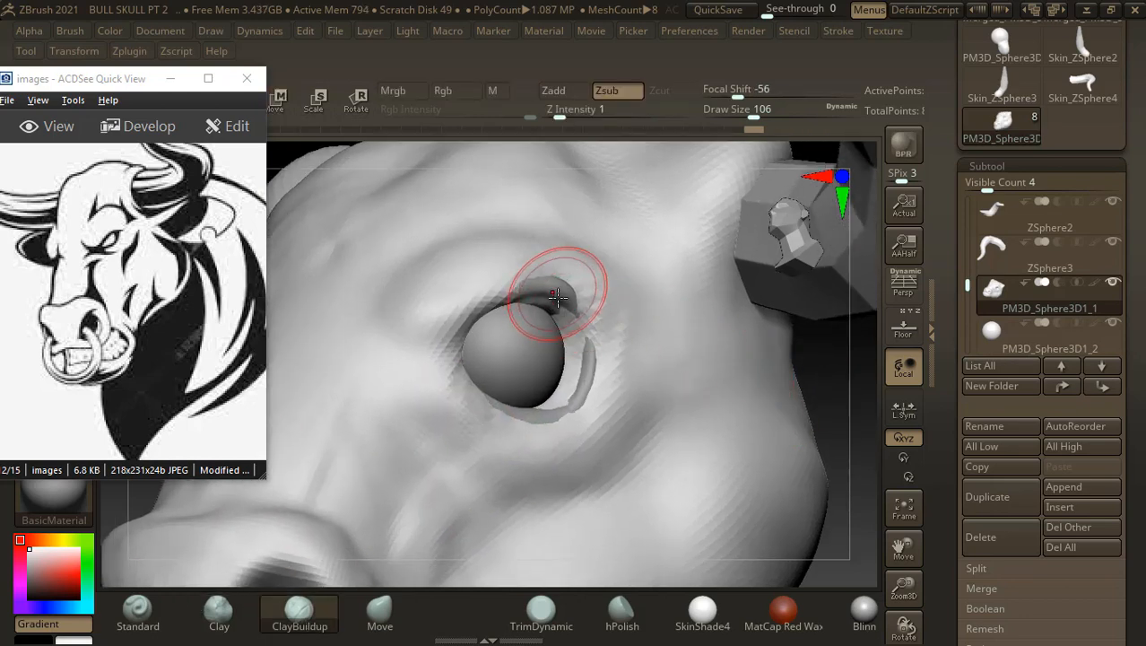
mouse_move(558, 290)
mouse_down()
mouse_move(568, 306)
mouse_move(556, 300)
mouse_up()
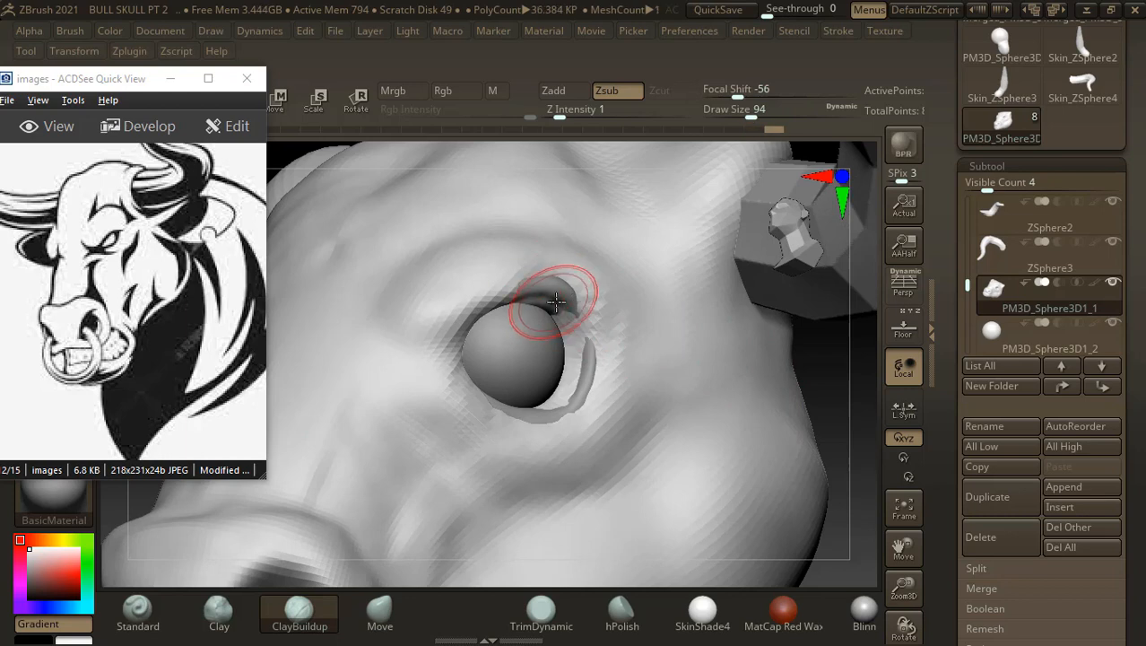
key([)
key([)
key([)
key([)
key([)
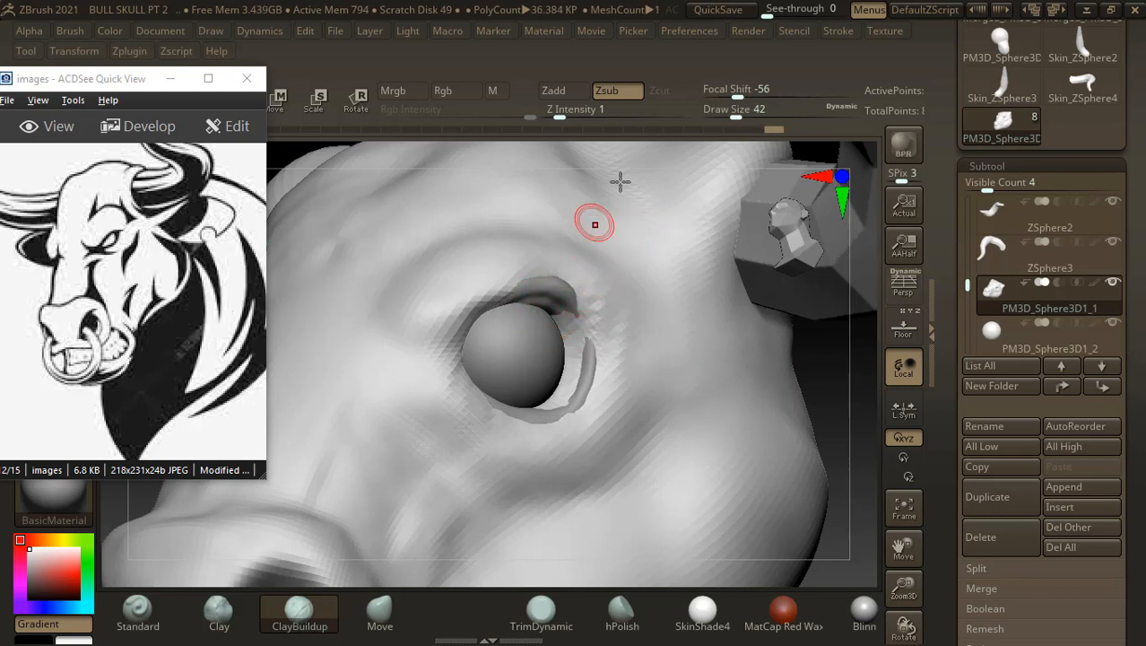
- Build up the upper eyelid over the eyeball with additive ClayBuildup strokes at draw size 74
click(566, 92)
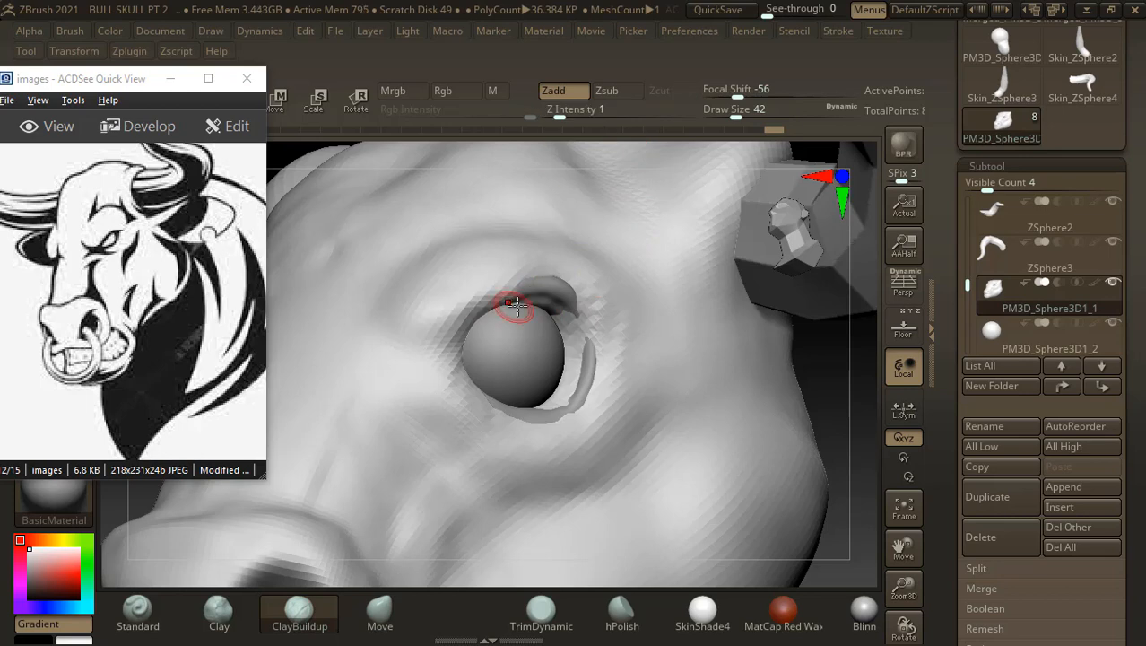
key(])
drag(533, 306, 571, 301)
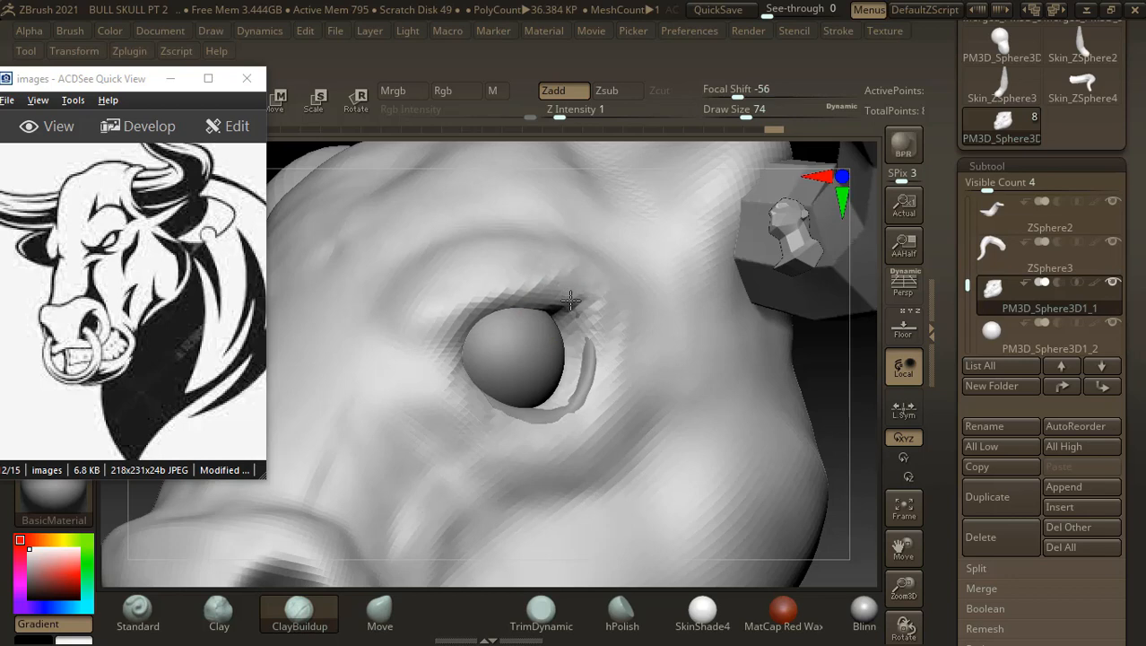
- Thicken the upper eyelid's rim and front corner, and build up the lower eyelid with ClayBuildup strokes, enlarging the draw size to 86
drag(392, 330, 466, 336)
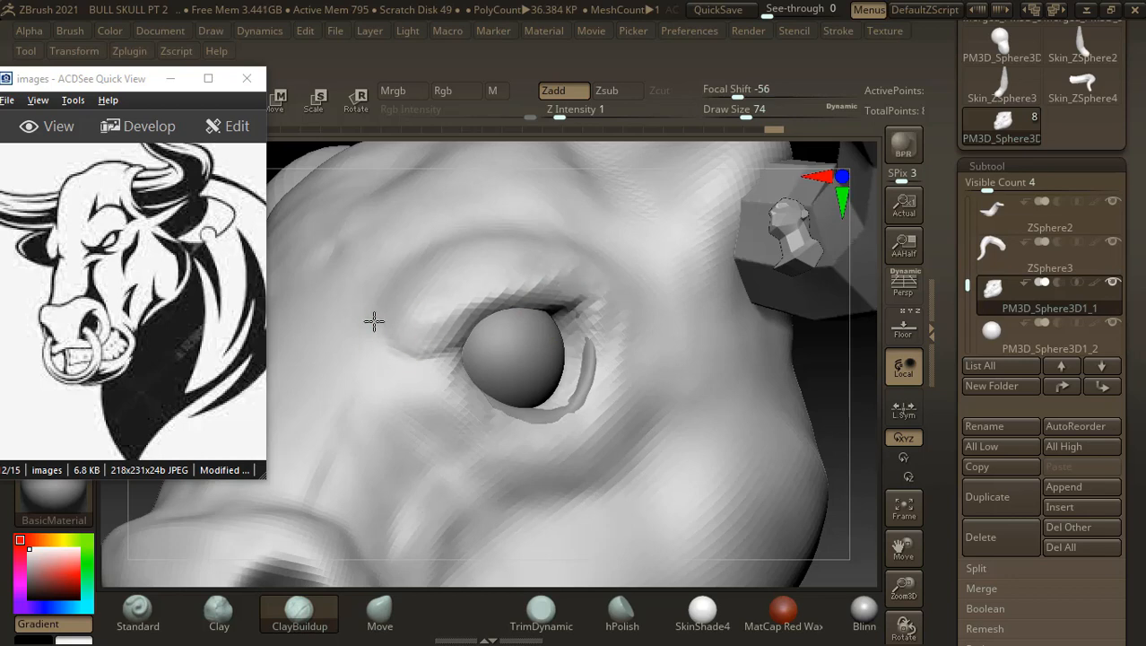
drag(374, 321, 369, 324)
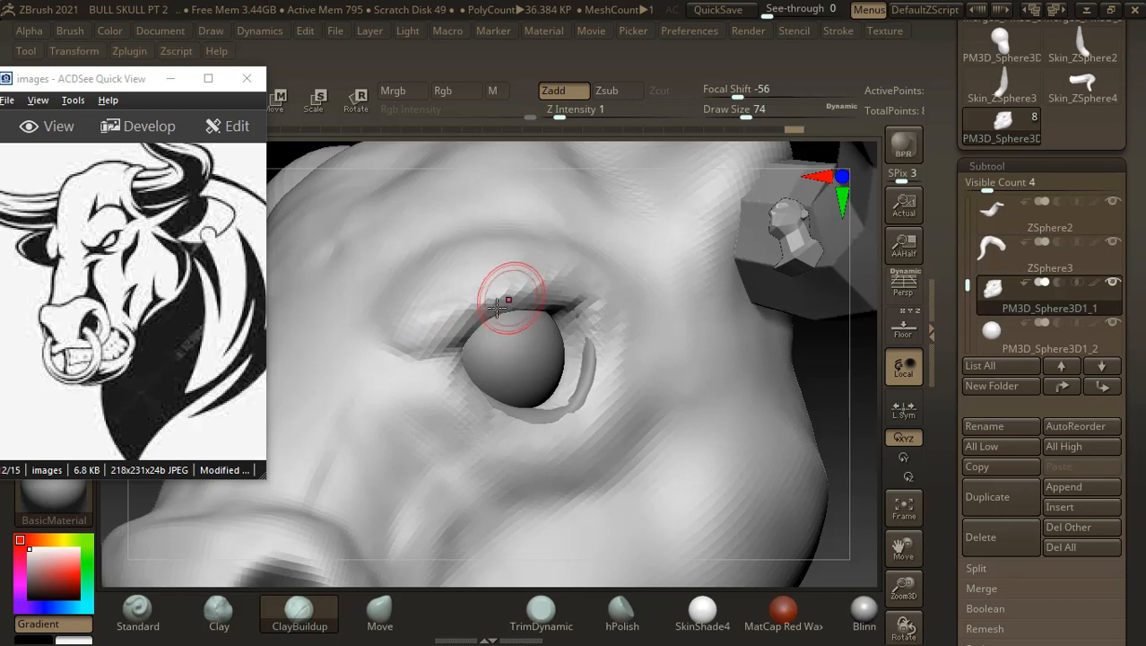
drag(509, 301, 466, 306)
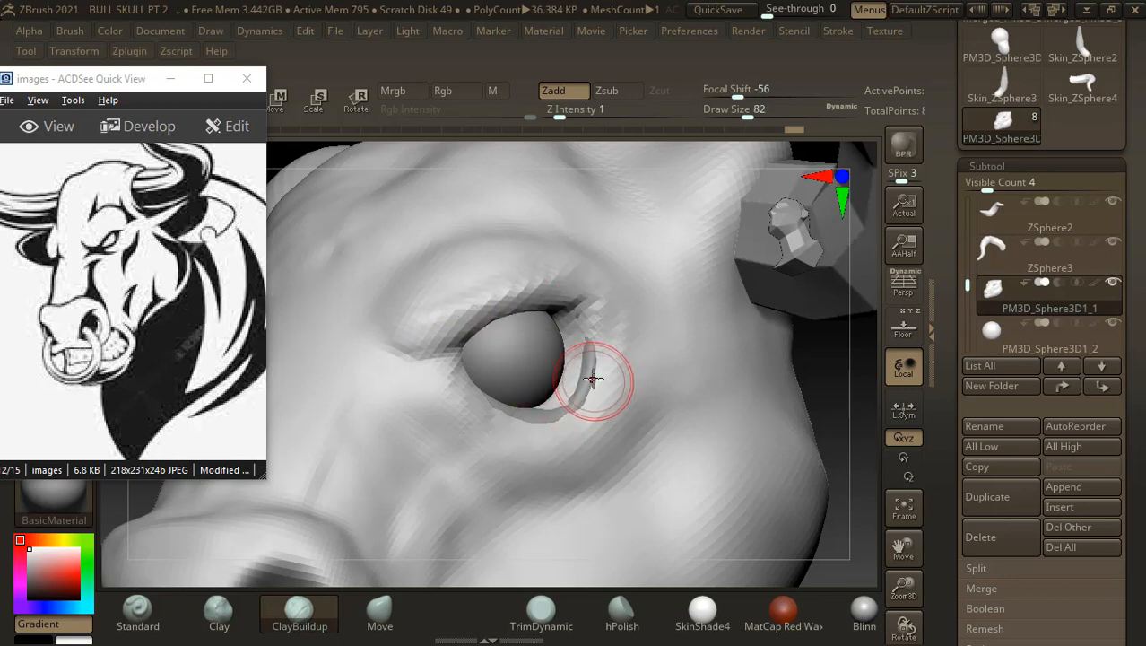
drag(593, 373, 592, 350)
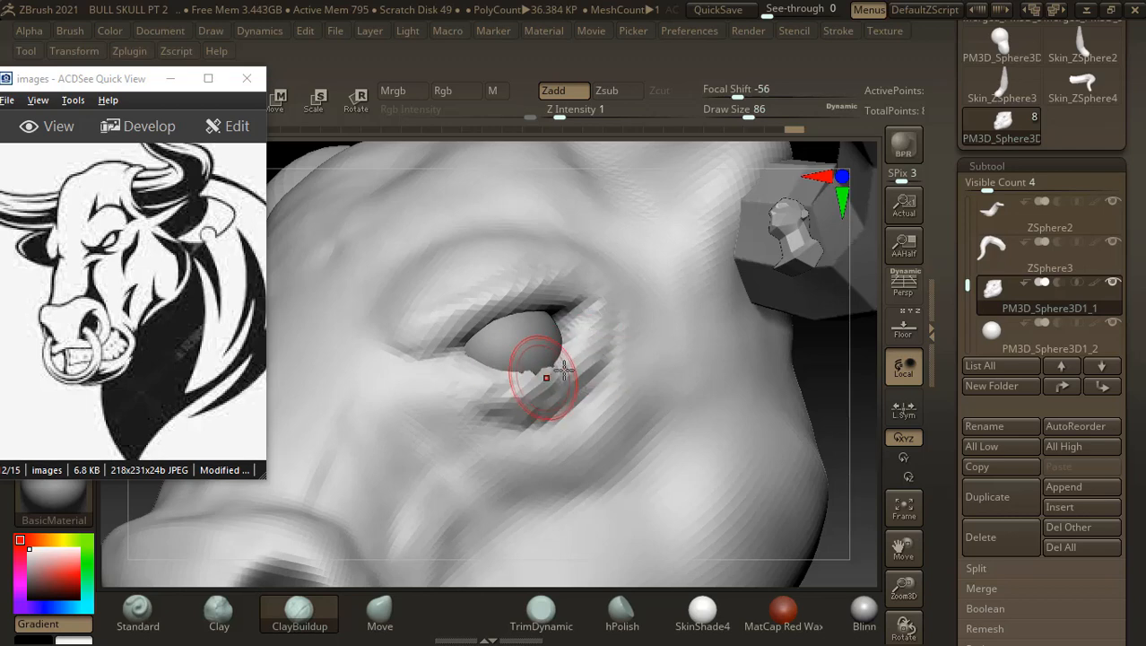
shift+drag(576, 364, 565, 373)
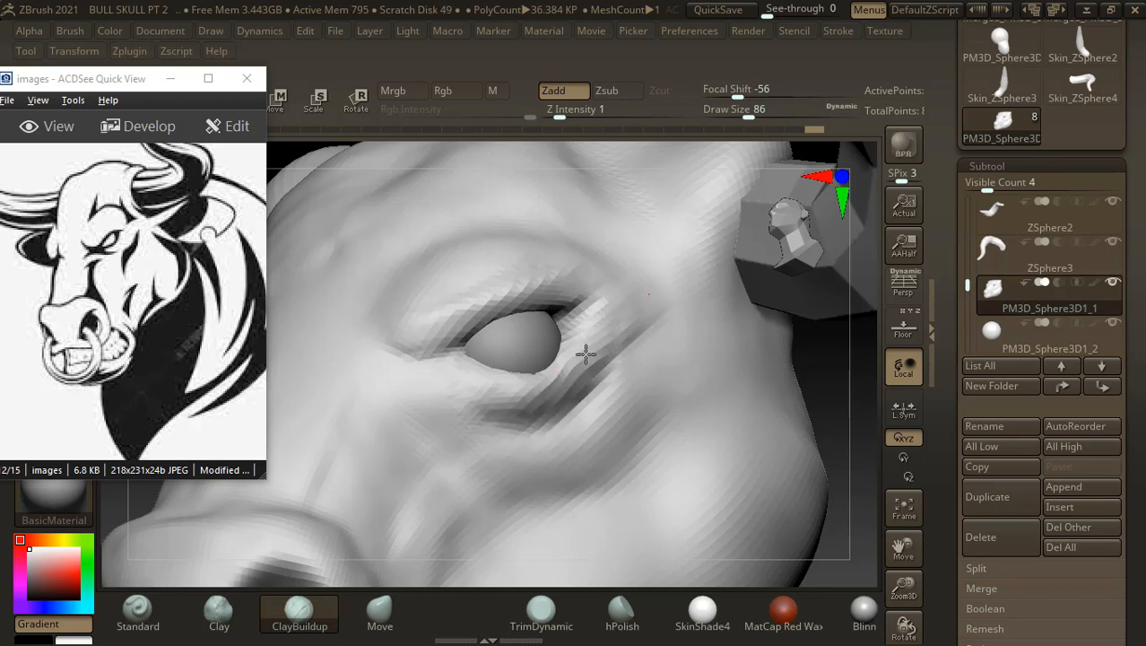
- Build up the brow fold above the upper eyelid with additive ClayBuildup strokes at draw size 102
key(])
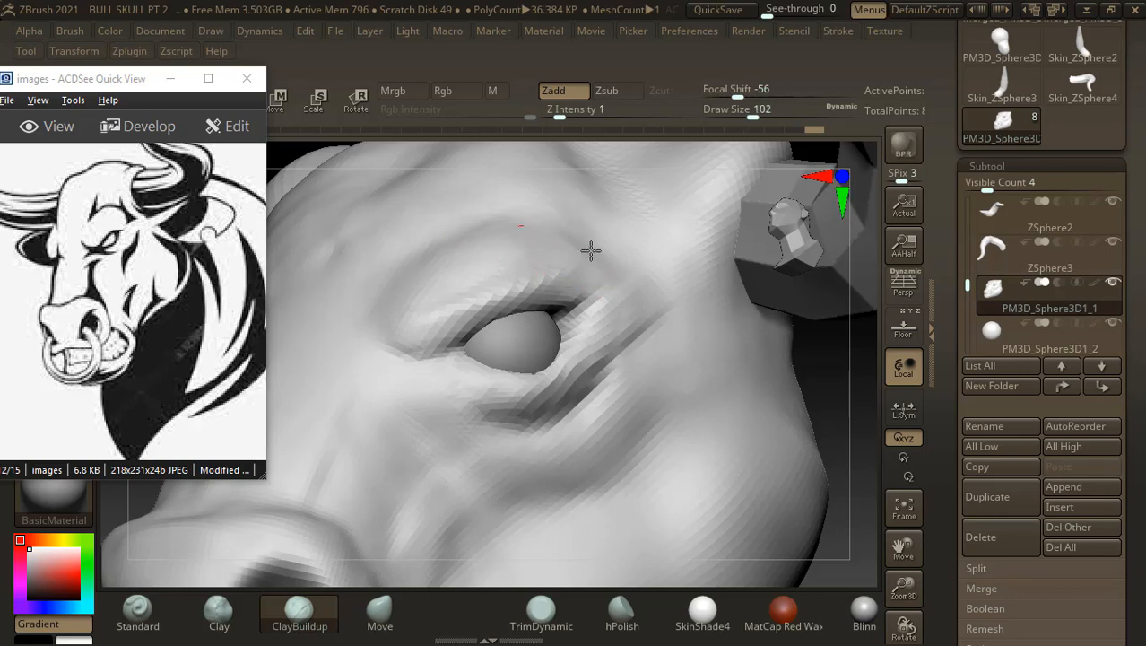
drag(853, 397, 843, 423)
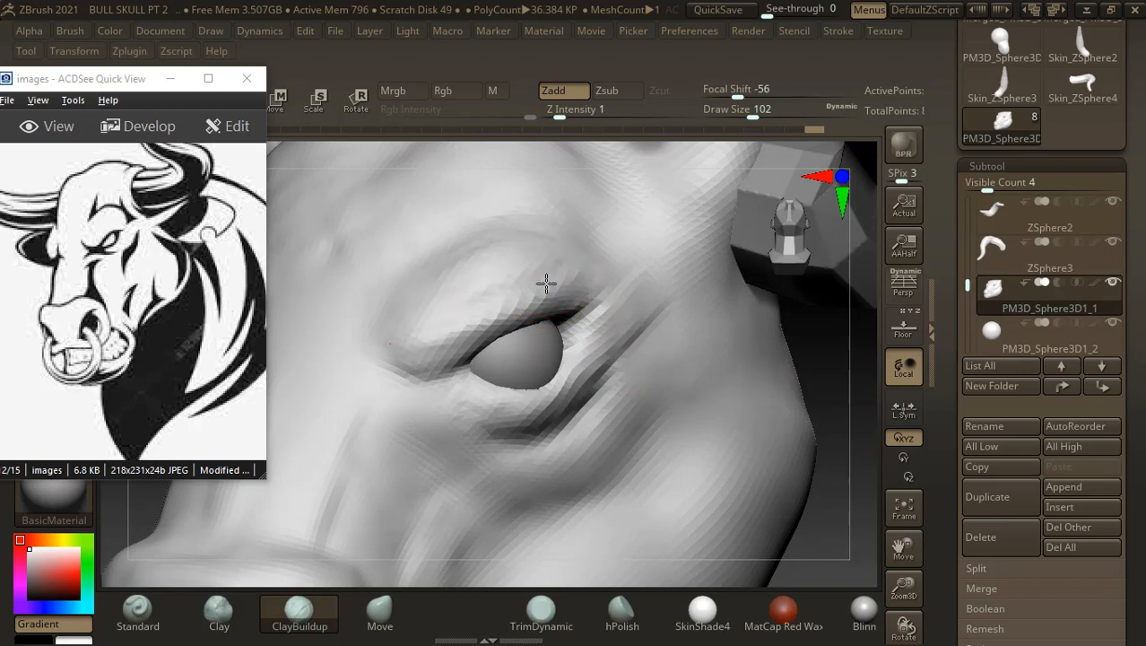
mouse_move(546, 284)
mouse_down()
mouse_move(385, 336)
mouse_move(345, 307)
mouse_move(380, 335)
mouse_up()
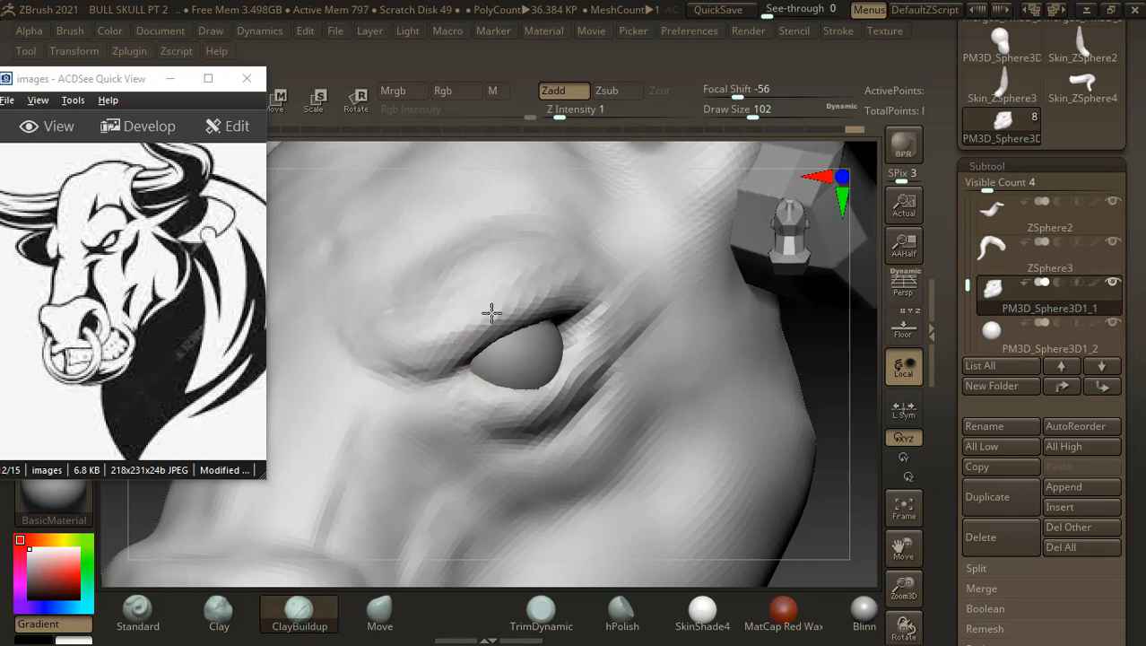
drag(526, 267, 547, 268)
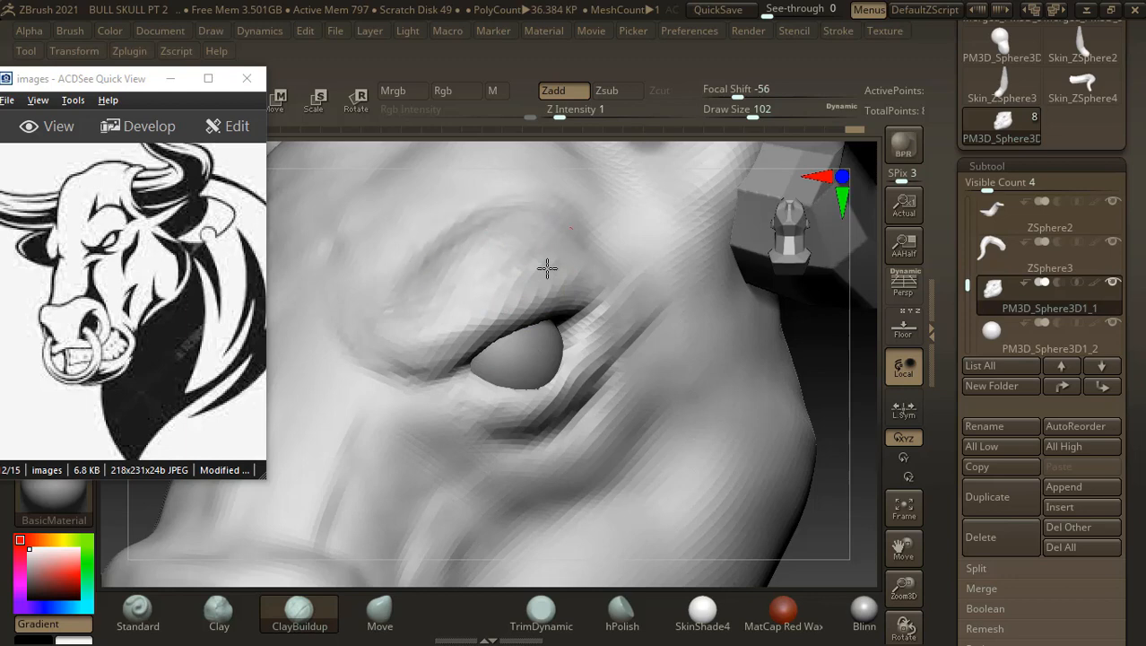
alt+drag(837, 386, 634, 379)
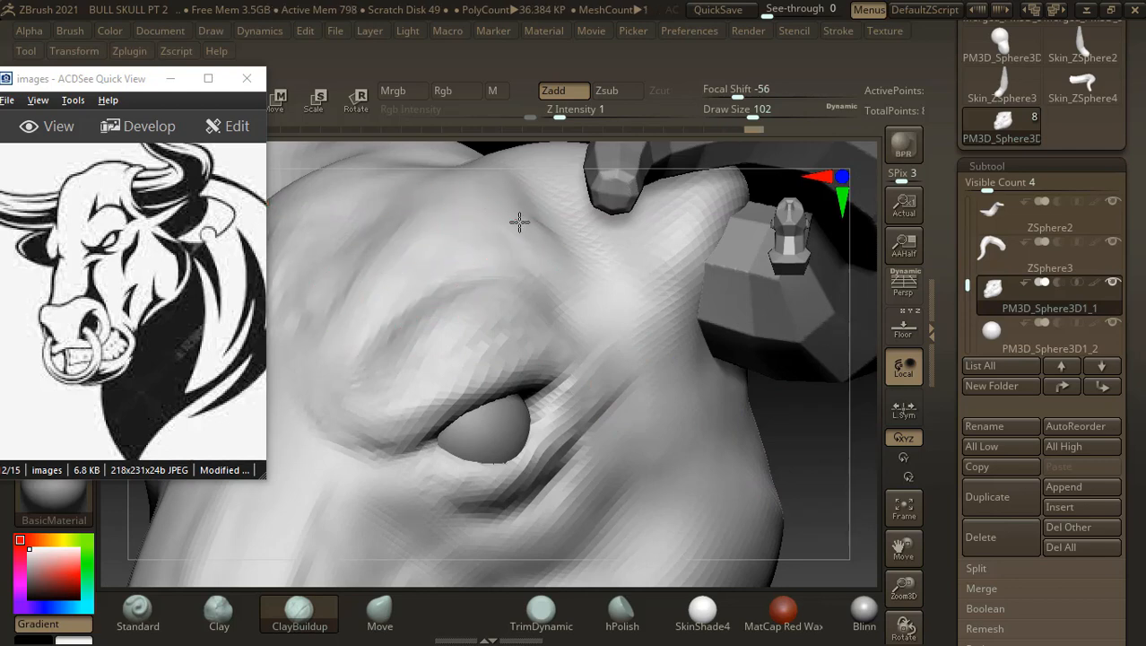
drag(520, 222, 544, 280)
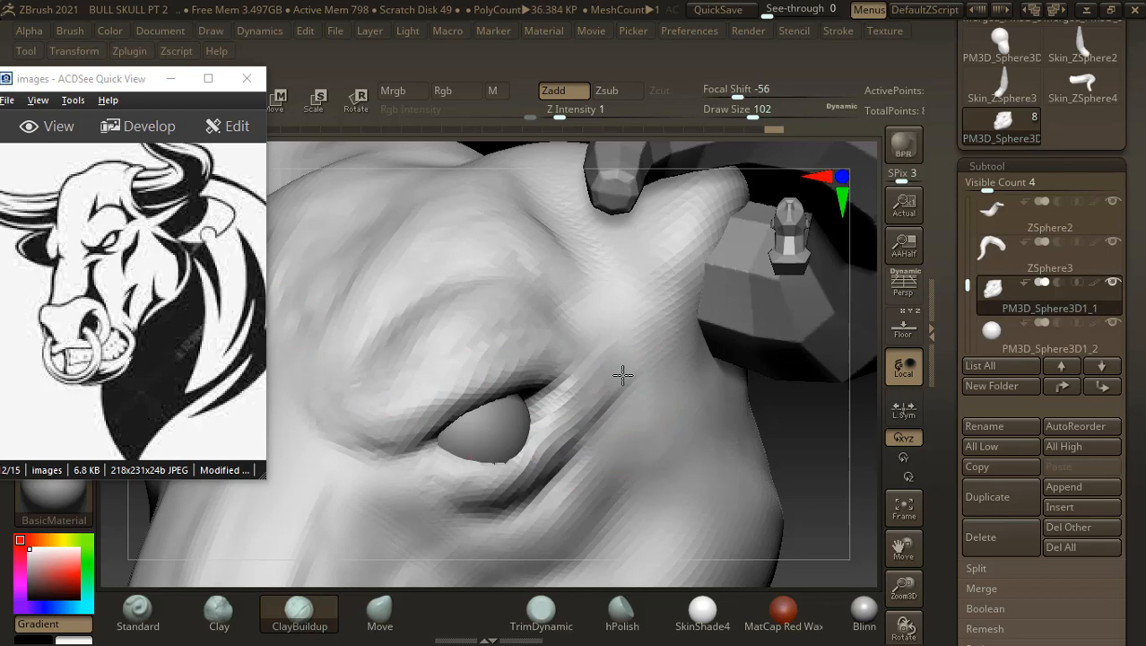
- Strengthen the skin folds behind and beneath the eye, running down the cheek, with ClayBuildup strokes at draw size 102
drag(622, 375, 546, 481)
alt+drag(821, 443, 817, 388)
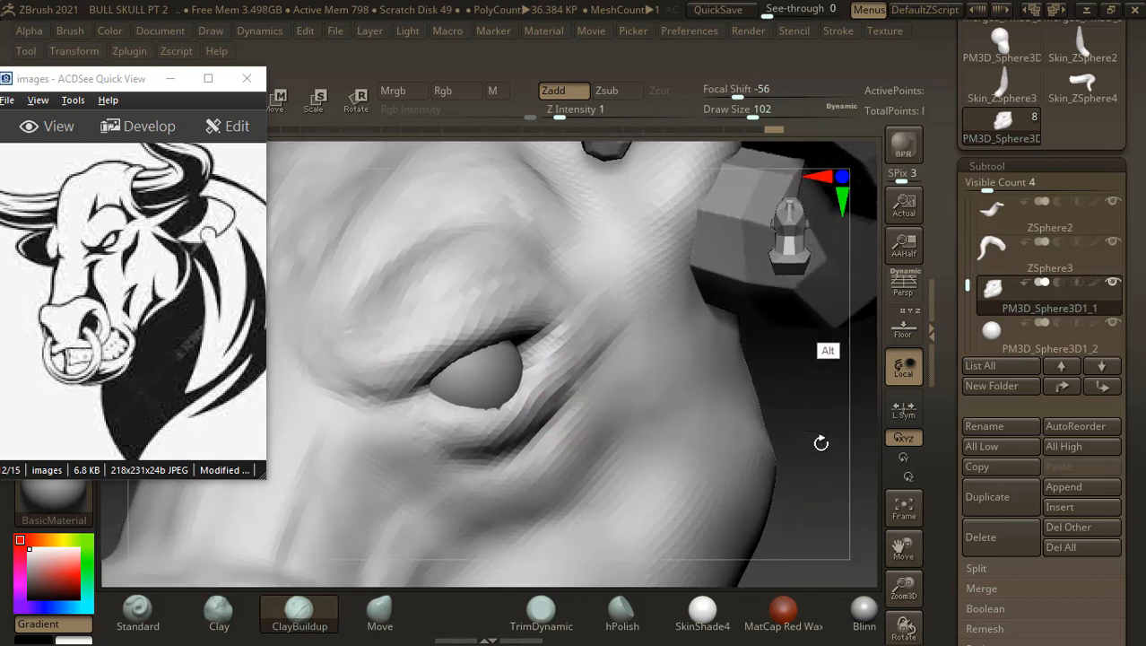
drag(768, 350, 828, 402)
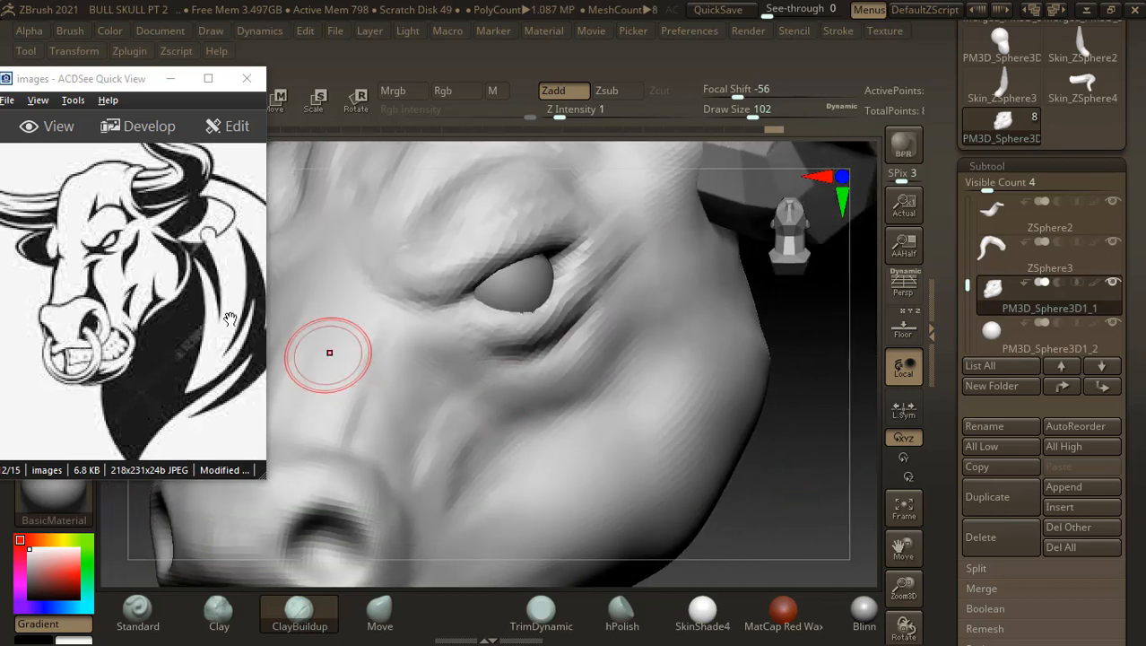
alt+drag(829, 417, 846, 361)
mouse_move(526, 331)
mouse_down()
mouse_move(477, 433)
mouse_move(484, 358)
mouse_move(491, 424)
mouse_move(477, 441)
mouse_move(484, 428)
mouse_up()
- Smooth the cheek folds, the front eye corner and the brow surface at draw size 102
mouse_move(545, 375)
shift+mouse_down()
mouse_move(499, 395)
mouse_move(456, 335)
shift+mouse_up()
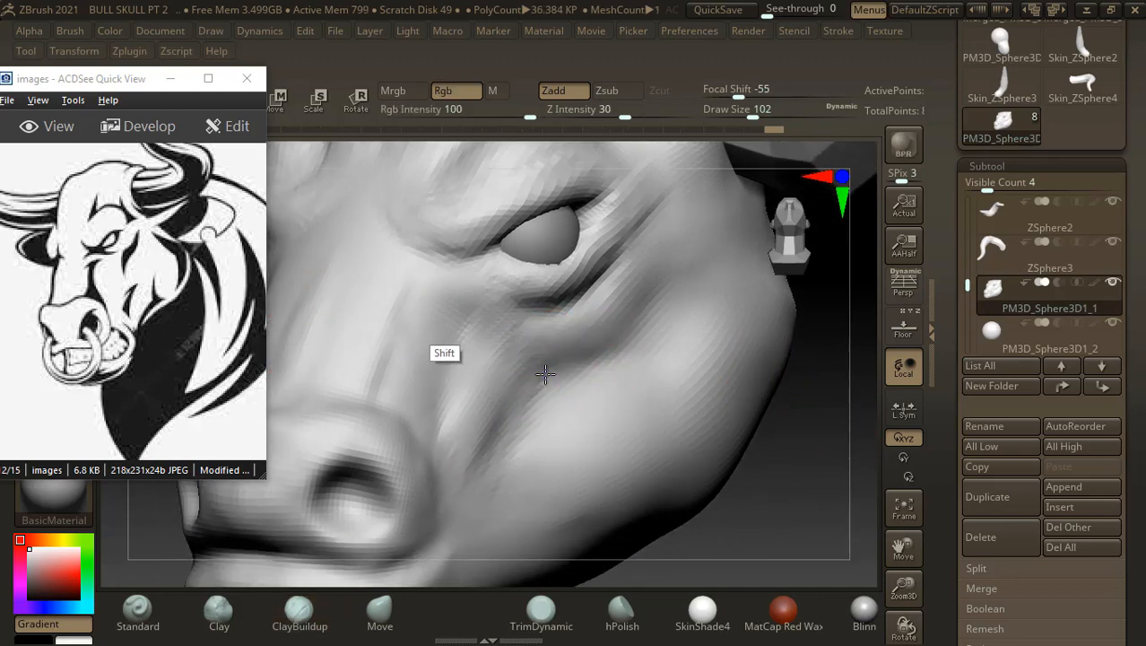
drag(818, 440, 793, 532)
mouse_move(501, 267)
shift+mouse_down()
mouse_move(487, 307)
mouse_move(551, 299)
mouse_move(455, 338)
shift+mouse_up()
mouse_move(447, 295)
shift+mouse_down()
mouse_move(432, 251)
mouse_move(511, 322)
shift+mouse_up()
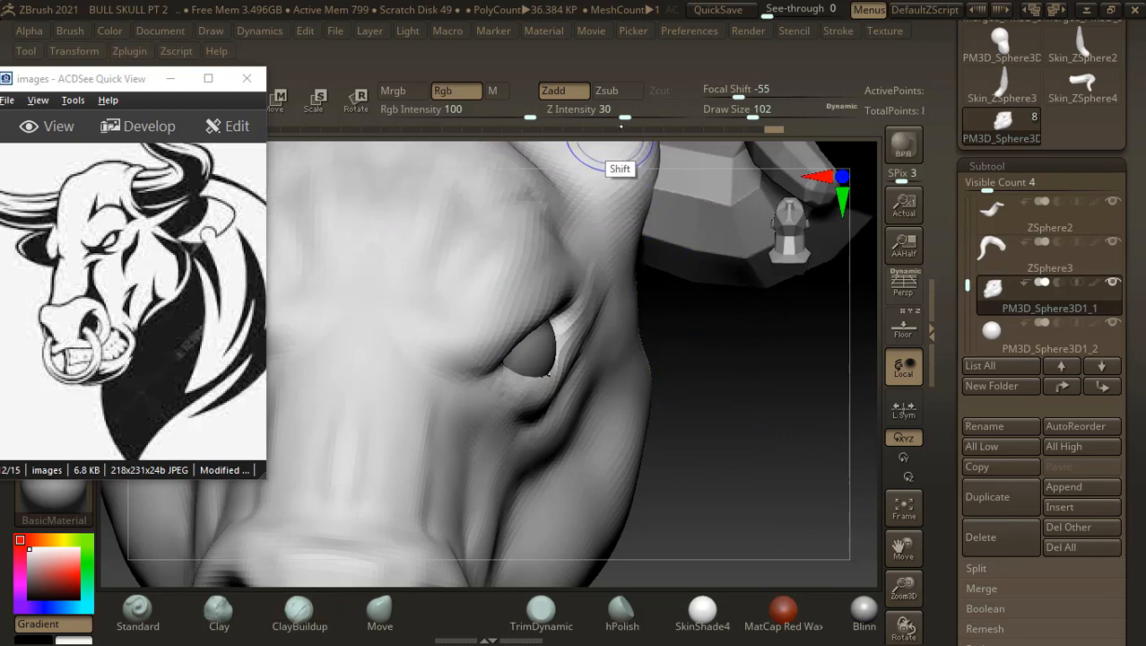
shift+drag(620, 116, 614, 108)
- Smooth the lower eyelid and the crease at its rear corner, reducing the draw size to 86
drag(747, 408, 653, 402)
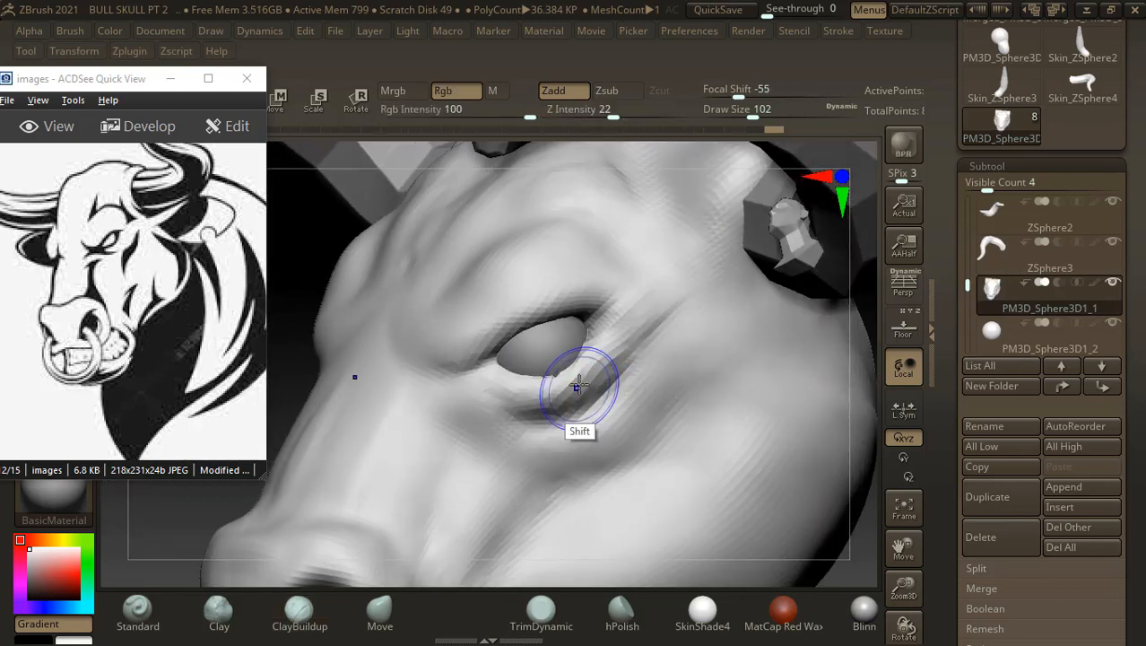
shift+drag(553, 372, 588, 372)
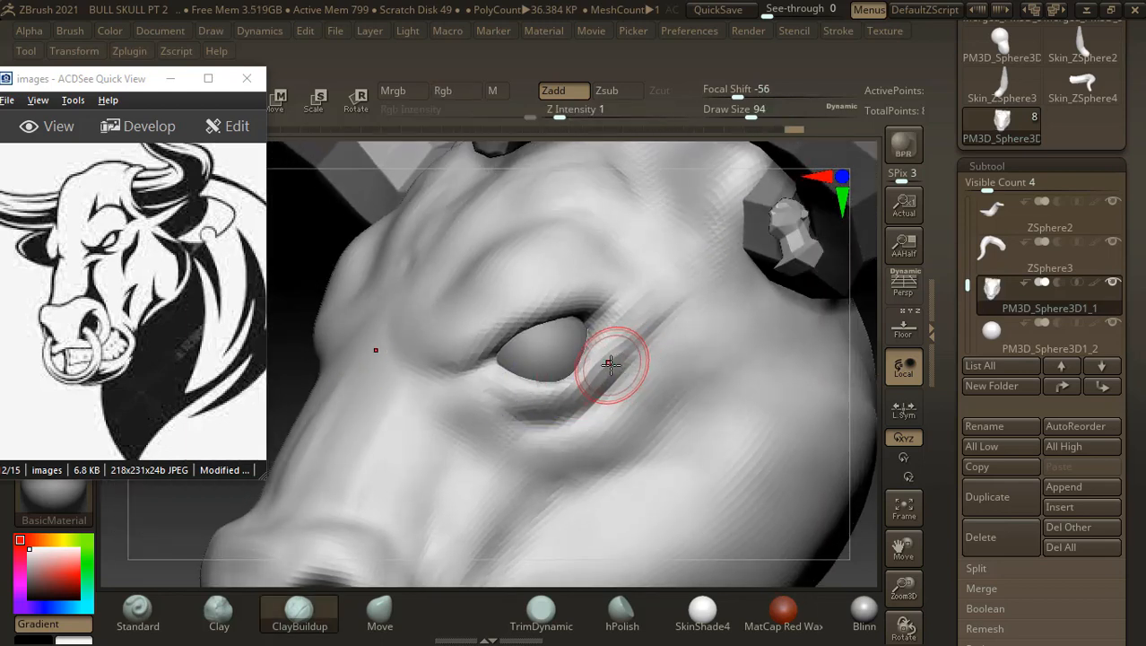
key(shift)
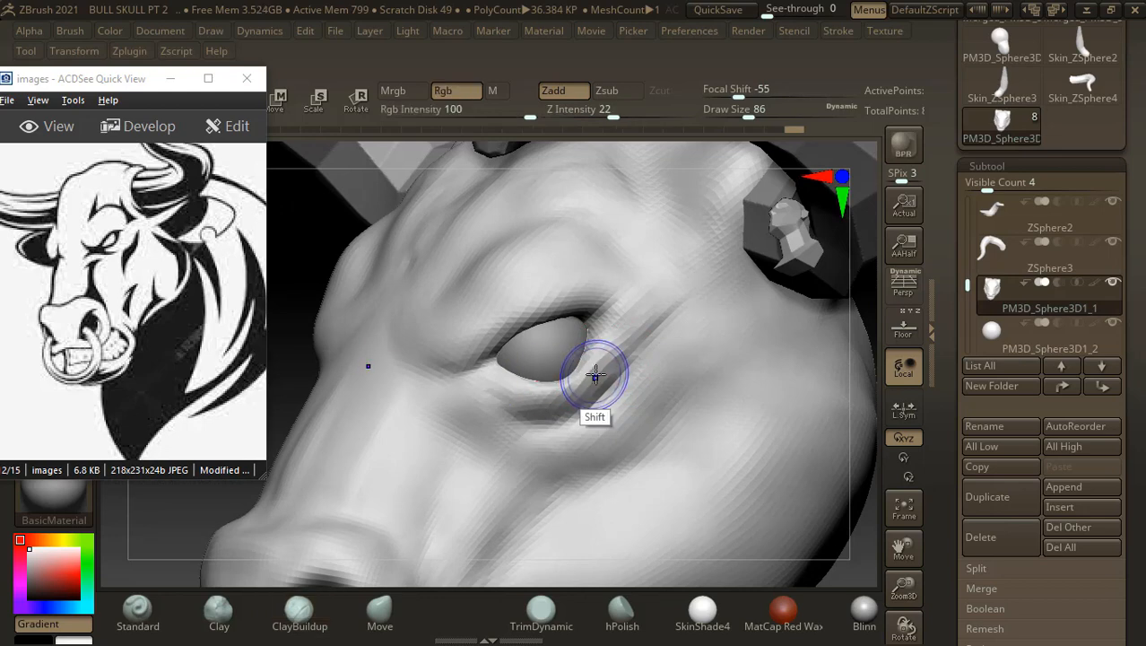
shift+drag(596, 373, 650, 453)
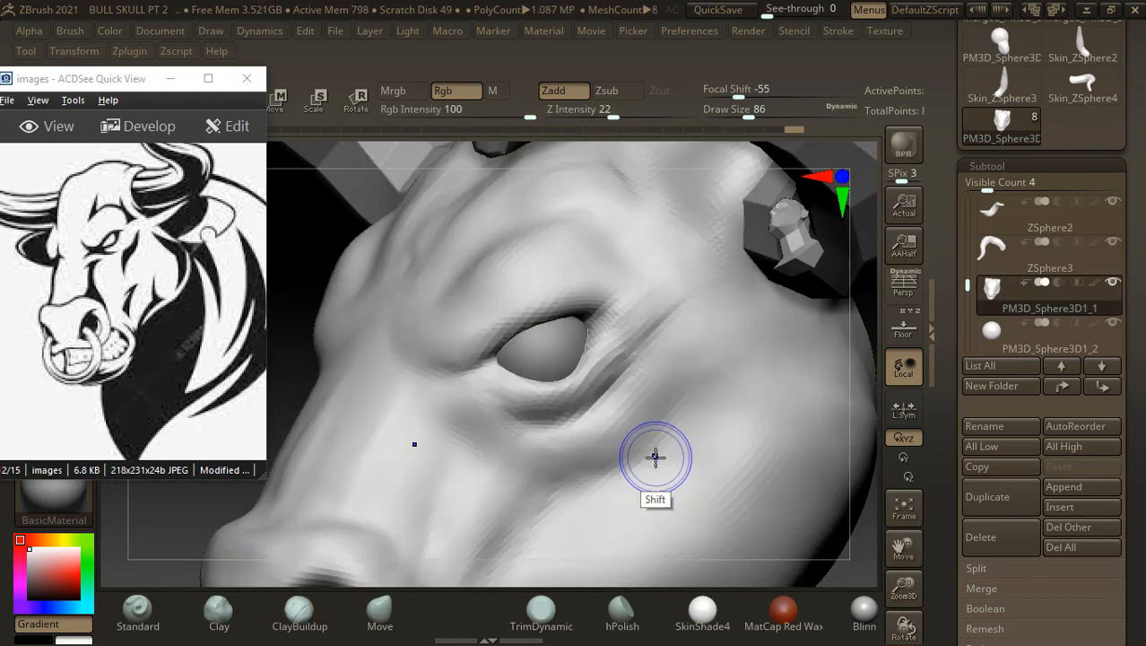
- Retopologize the bull head with ZRemesher at a target polygons count of 5
shift+drag(869, 550, 773, 461)
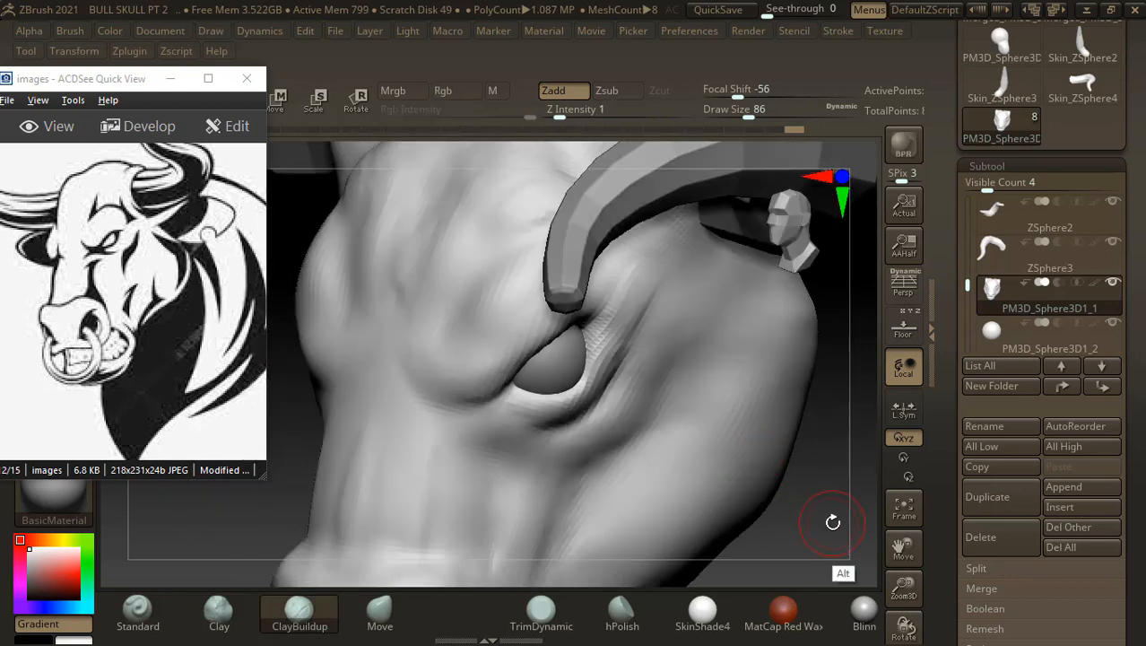
drag(832, 522, 800, 476)
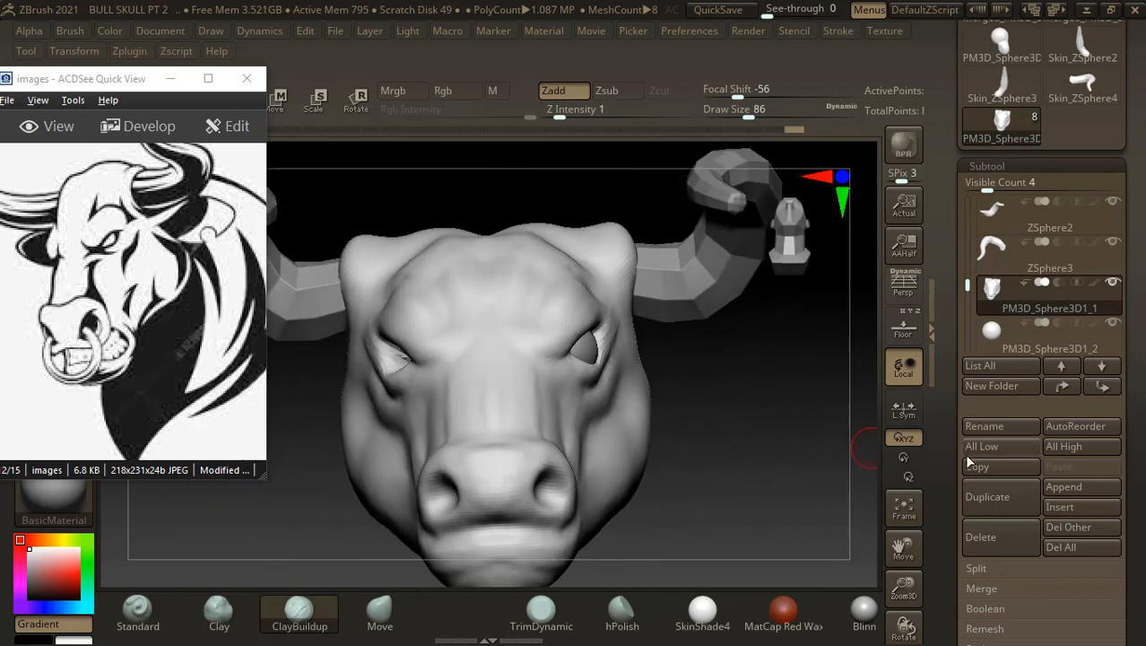
drag(950, 476, 952, 404)
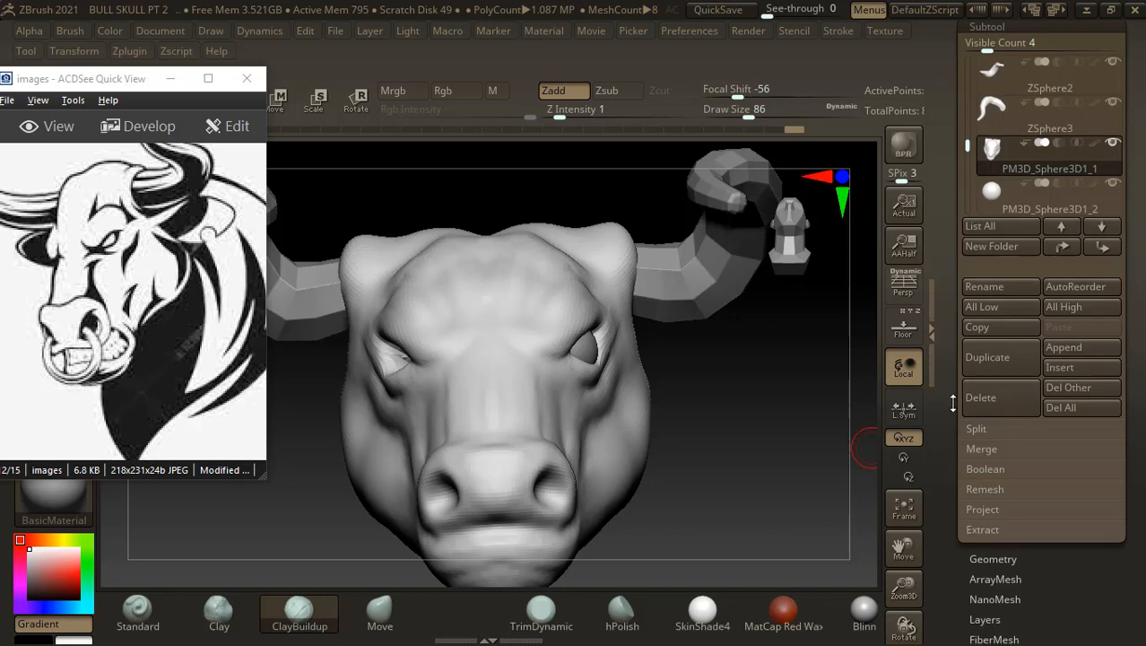
click(982, 556)
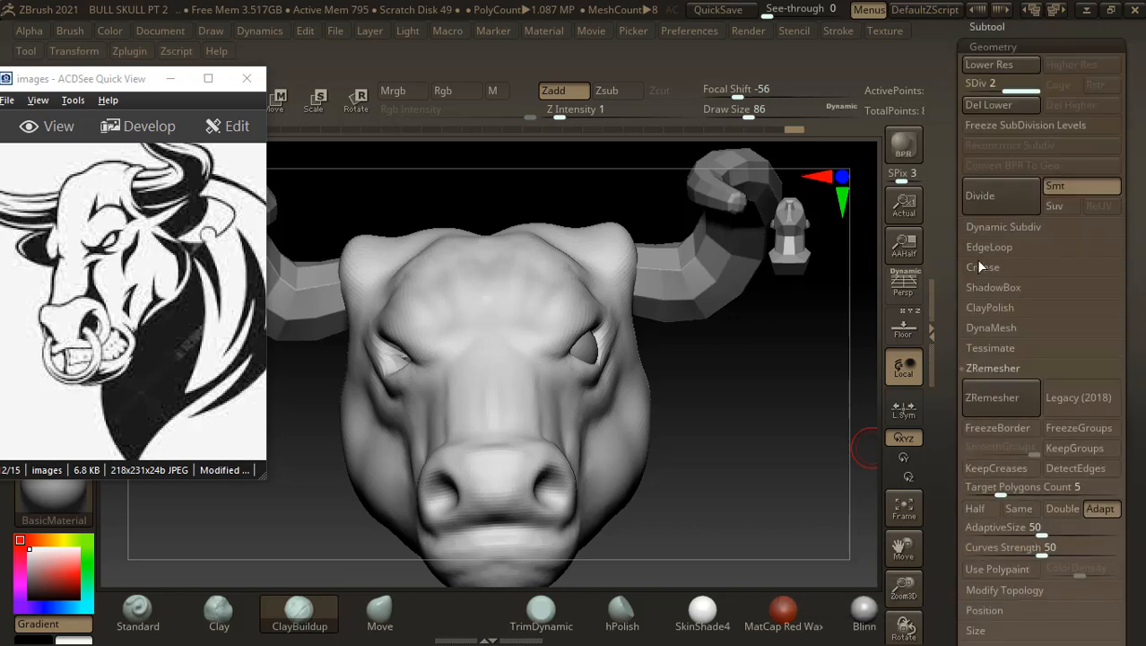
click(982, 410)
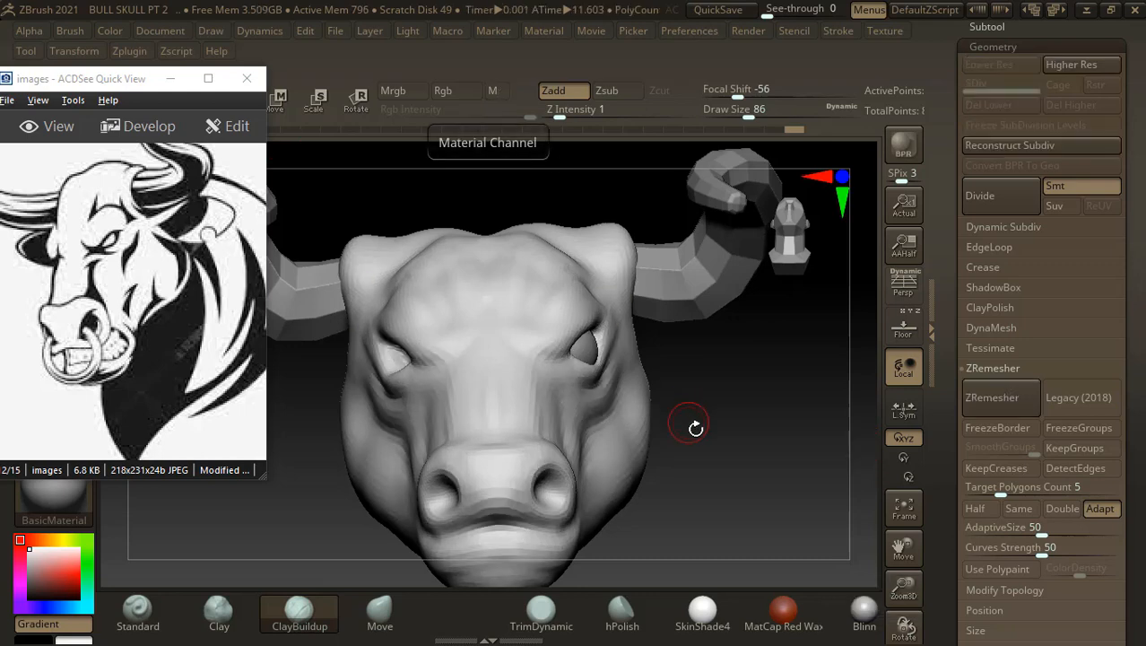
- Examine the remeshed head's topology around the eye and snout with the wireframe display
drag(686, 423, 753, 453)
key(shift+f)
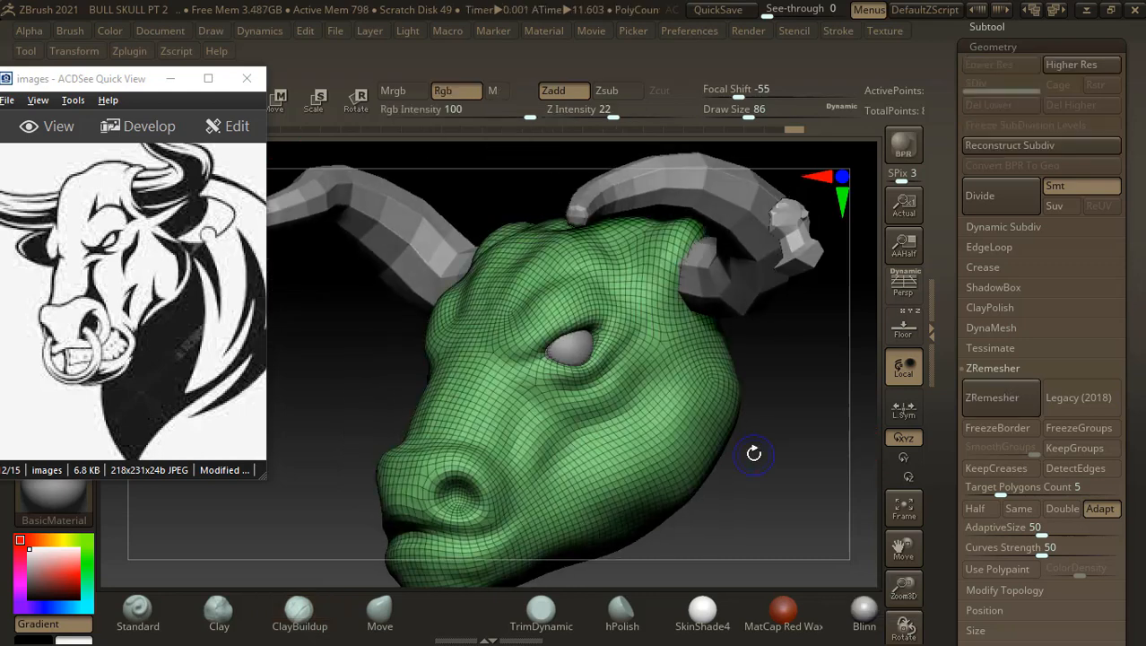
alt+drag(806, 465, 819, 522)
key(shift+f)
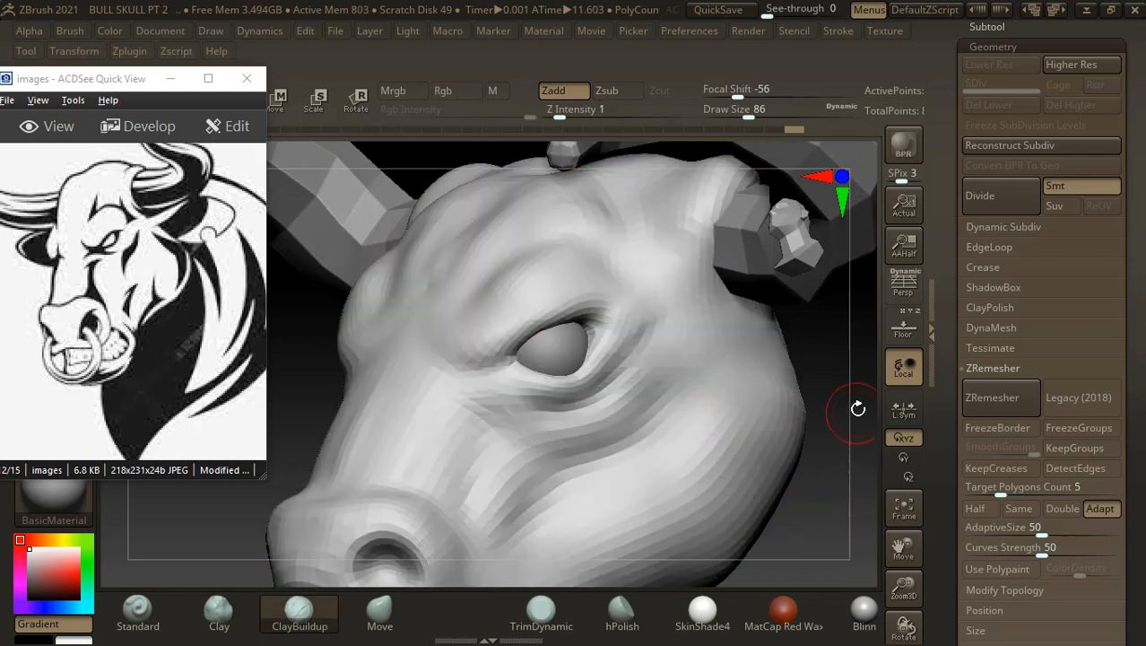
- Mask the lower eyelid and pull the upper eyelid's rim over the eyeball with the Move brush, enlarging the draw size to 154
alt+drag(855, 391, 850, 412)
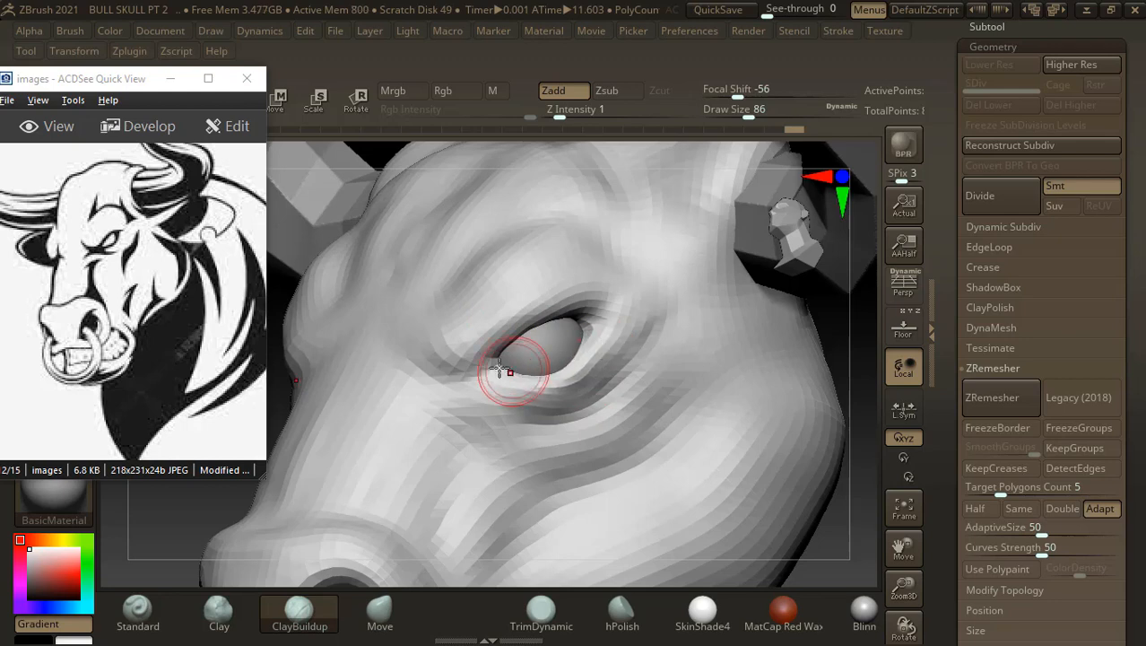
key(ctrl)
mouse_move(610, 332)
ctrl+mouse_down()
mouse_move(504, 393)
mouse_move(603, 365)
mouse_move(626, 324)
ctrl+mouse_up()
click(380, 612)
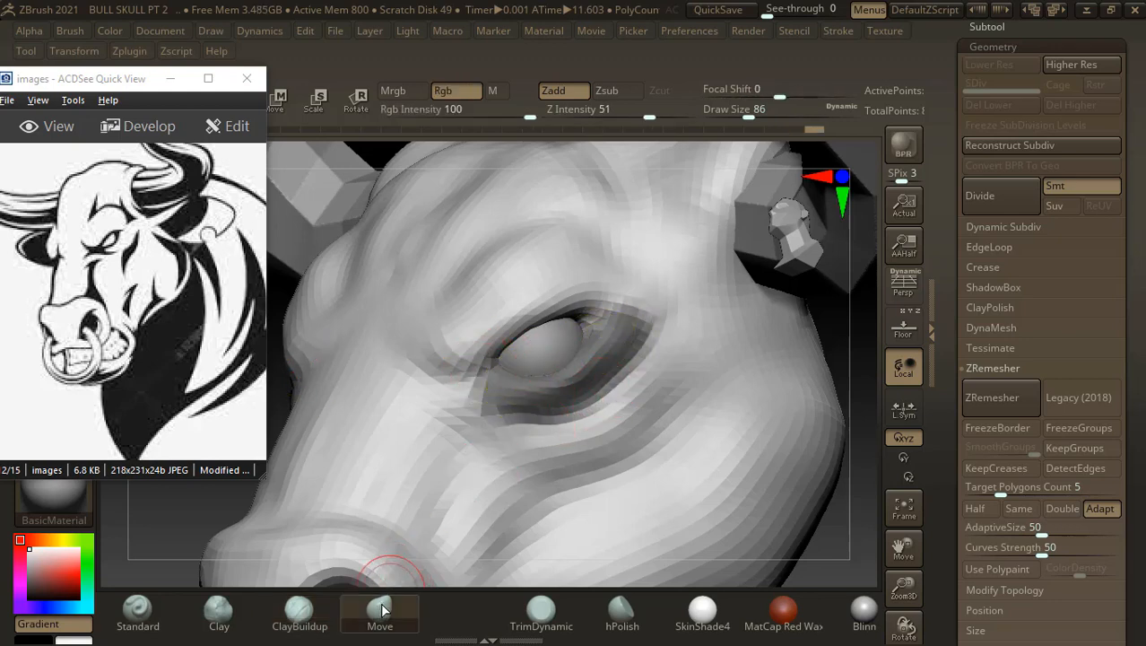
key(])
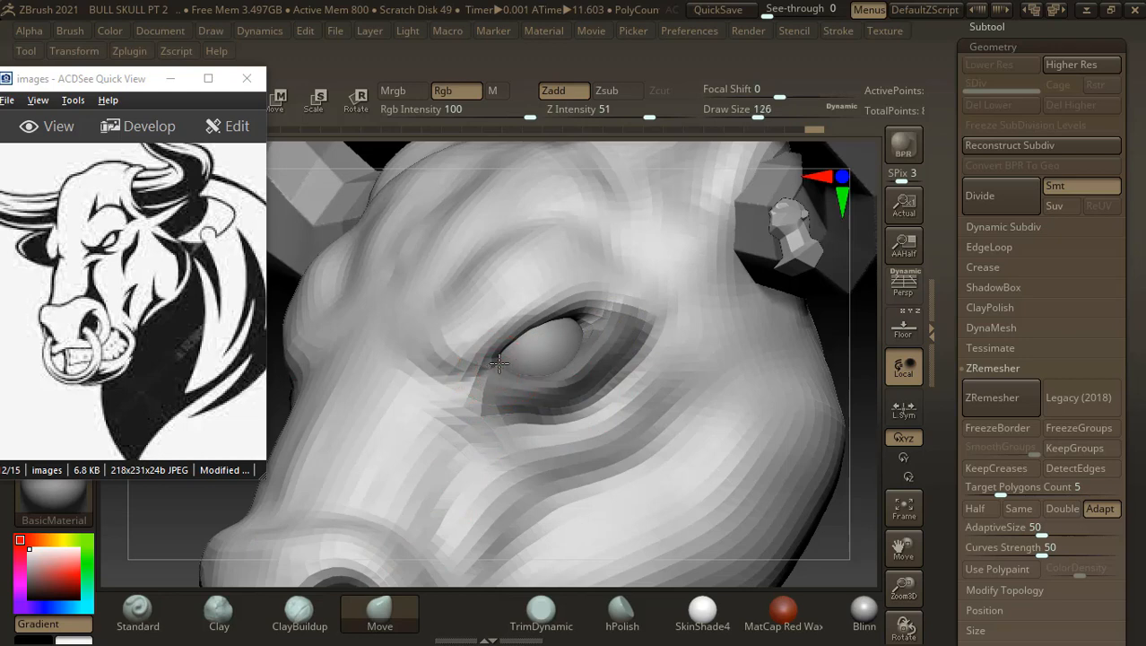
mouse_move(465, 338)
mouse_down()
mouse_move(475, 356)
mouse_move(488, 353)
mouse_move(565, 305)
mouse_move(569, 316)
mouse_up()
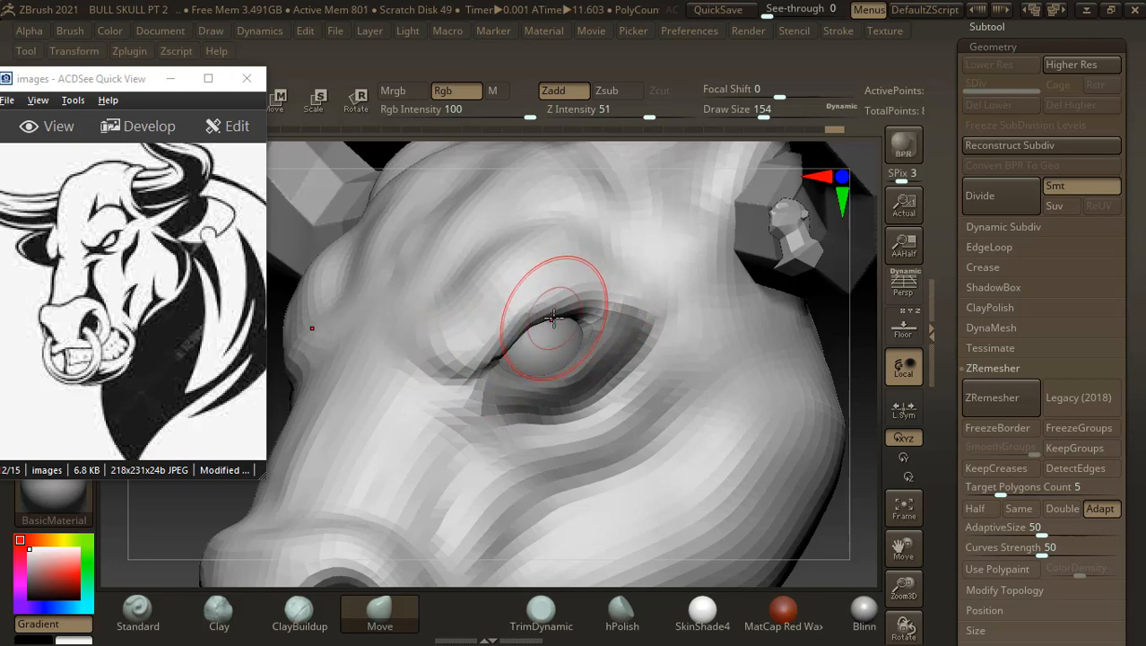
drag(470, 350, 460, 359)
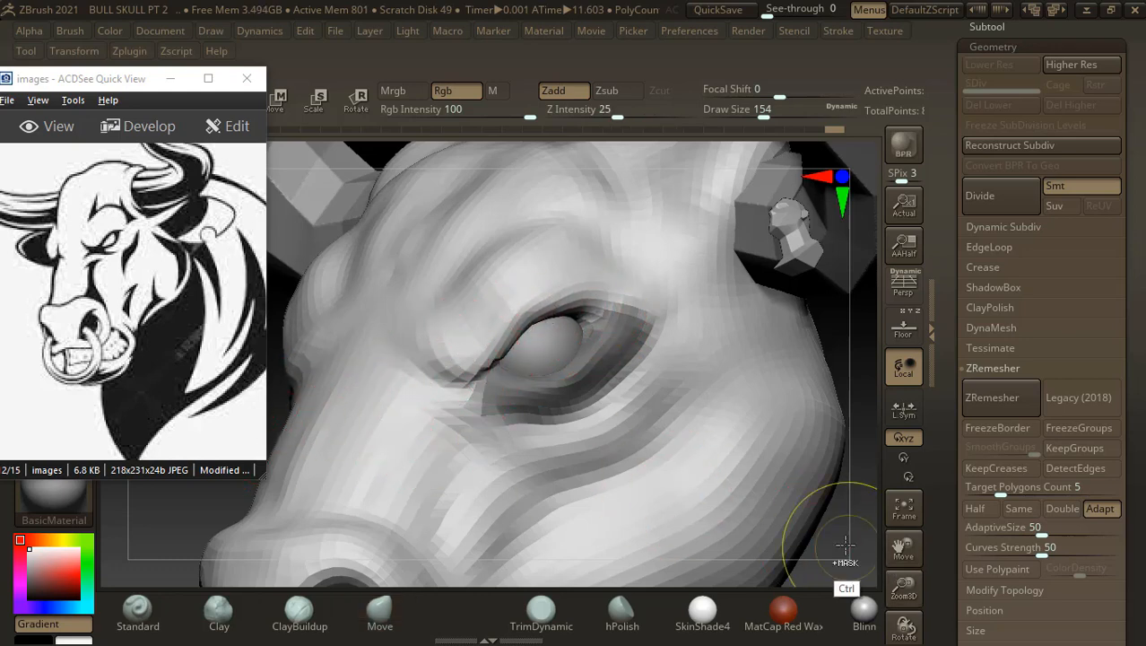
- Invert the mask and reshape the lower eyelid around the eyeball with the Move brush at draw size 154
ctrl+click(848, 544)
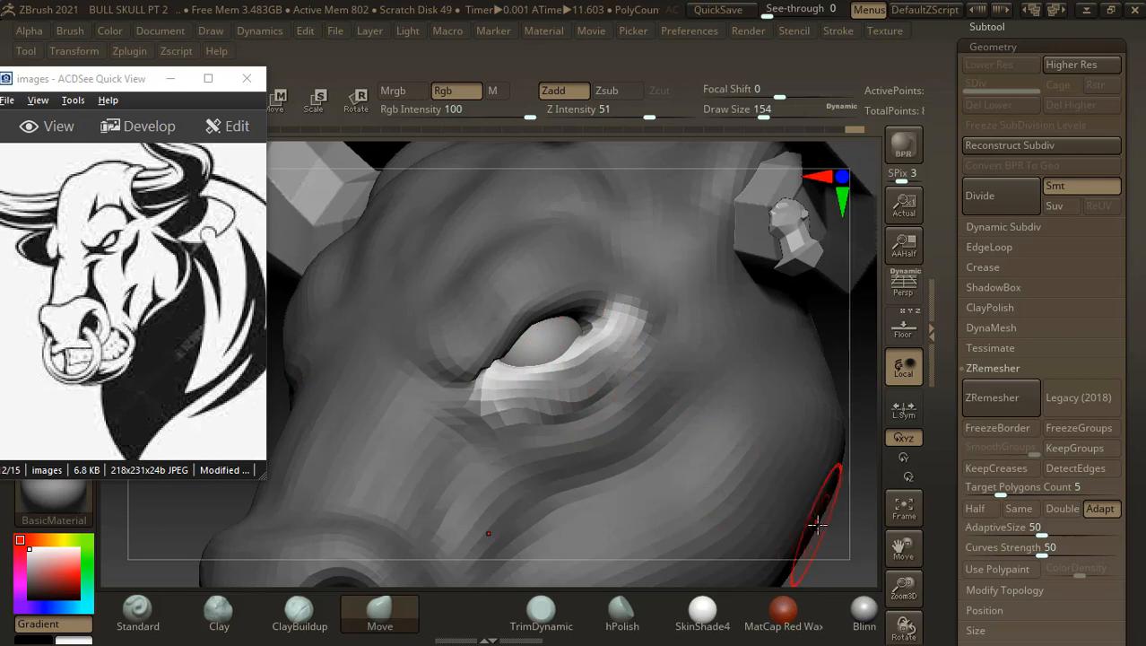
drag(818, 524, 675, 403)
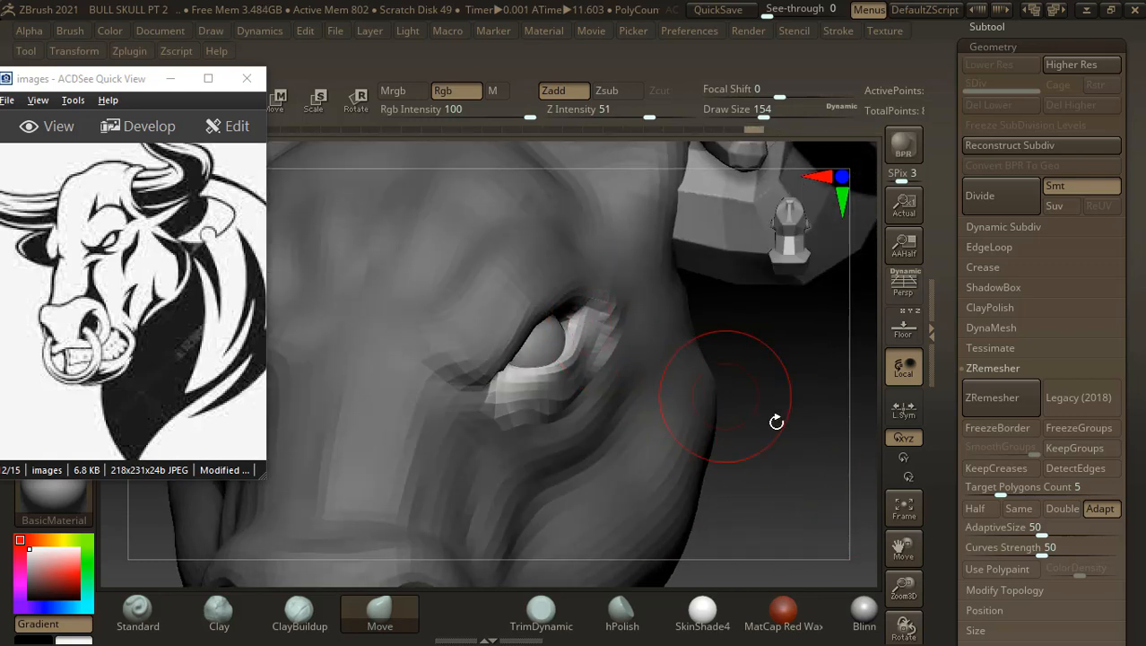
drag(777, 421, 726, 401)
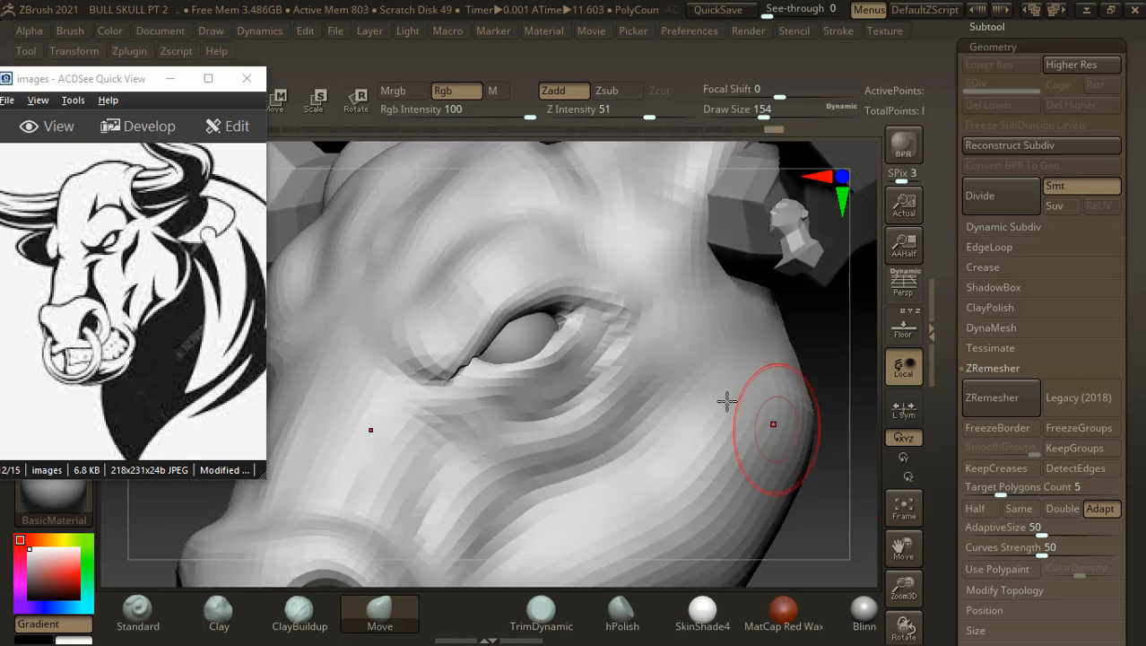
- Mask the lower eyelid and refine the eyelid rims around the eyeball with the Move brush at draw size 154
mouse_move(549, 373)
ctrl+mouse_down()
mouse_move(592, 349)
mouse_move(546, 355)
mouse_move(608, 335)
ctrl+mouse_up()
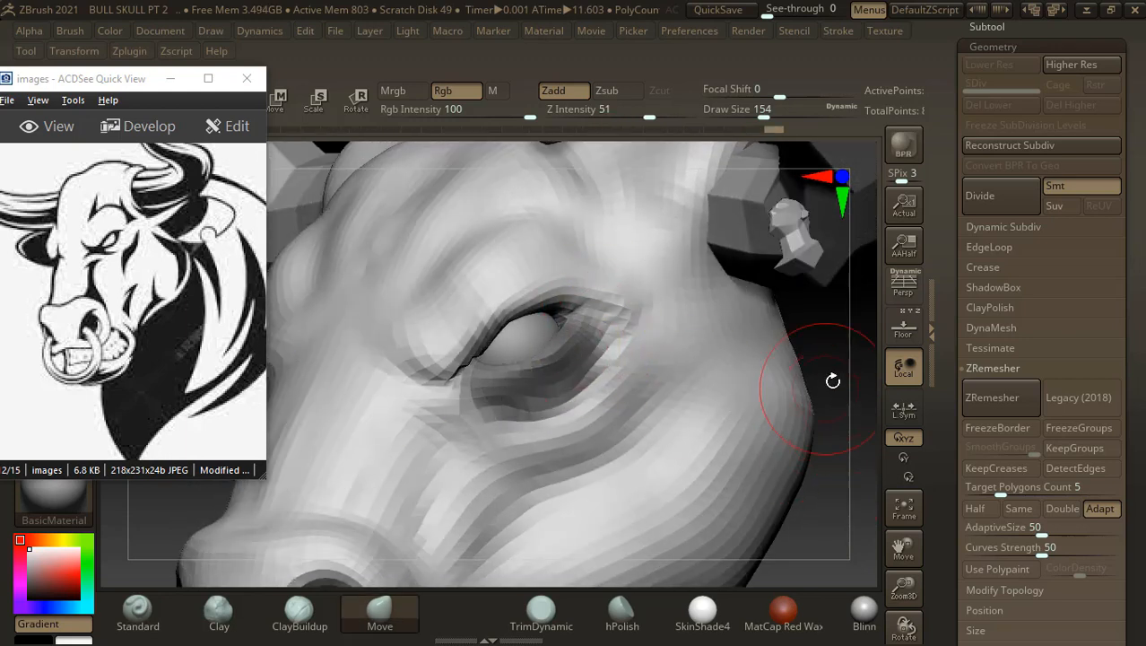
drag(833, 381, 808, 368)
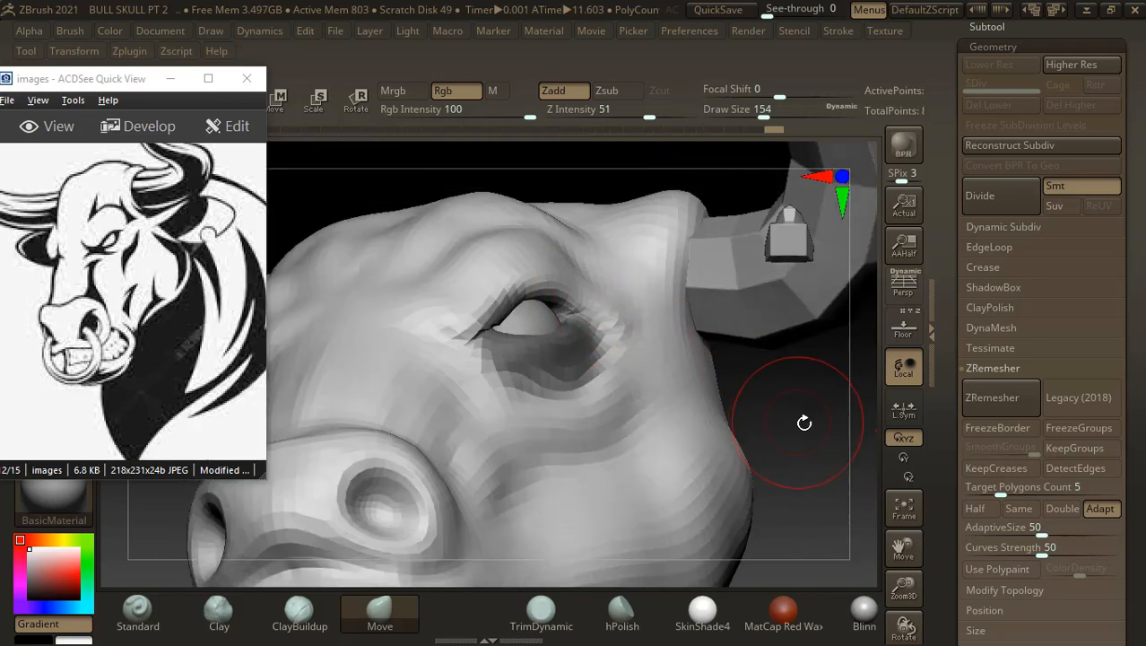
mouse_move(806, 417)
mouse_down()
mouse_move(792, 420)
mouse_move(816, 457)
mouse_move(788, 460)
mouse_move(747, 430)
mouse_move(798, 469)
mouse_move(724, 461)
mouse_up()
key(f)
- Reshape the top of the nose and the nostrils with the Move brush at draw size 210
click(301, 617)
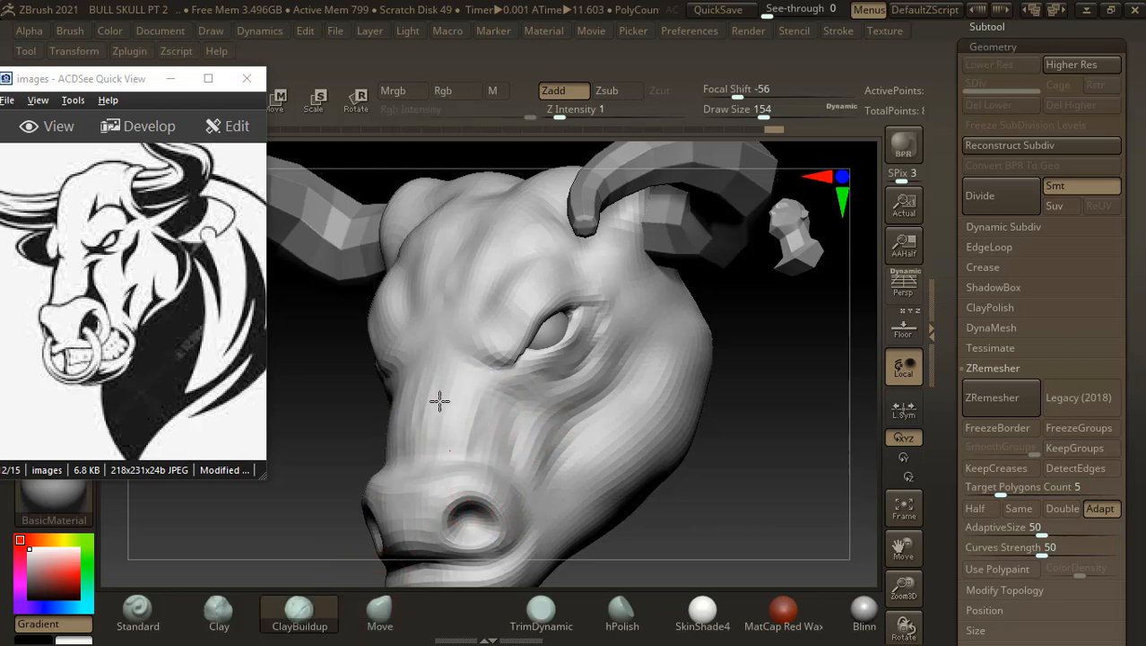
mouse_move(717, 489)
mouse_down()
mouse_move(765, 505)
mouse_move(771, 440)
mouse_move(758, 461)
mouse_up()
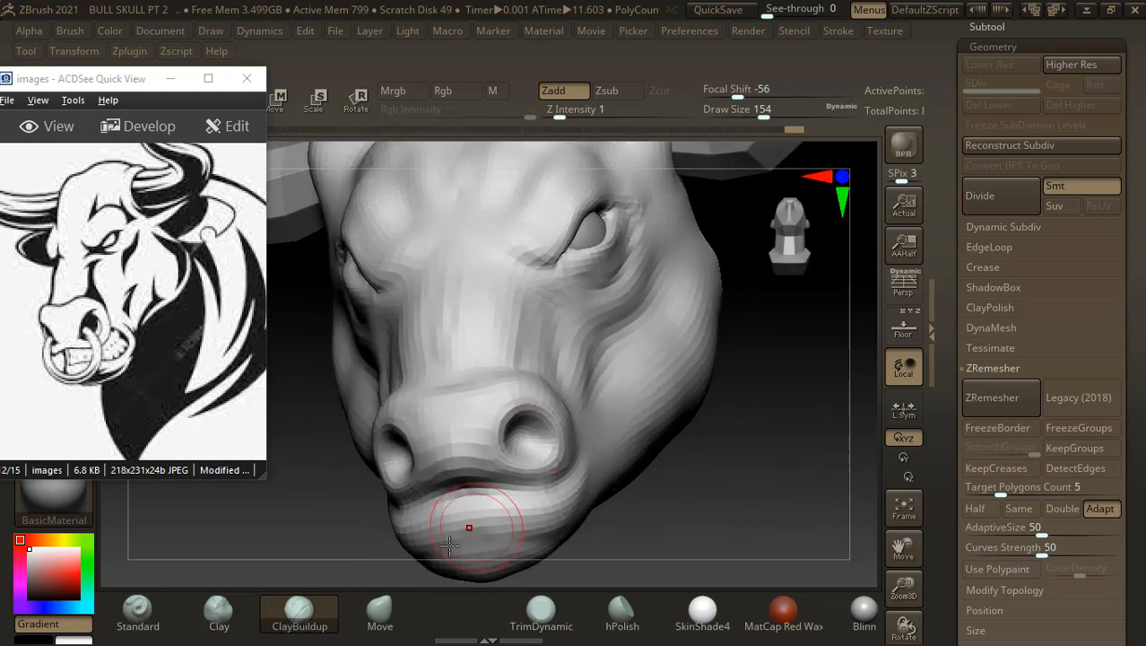
click(395, 607)
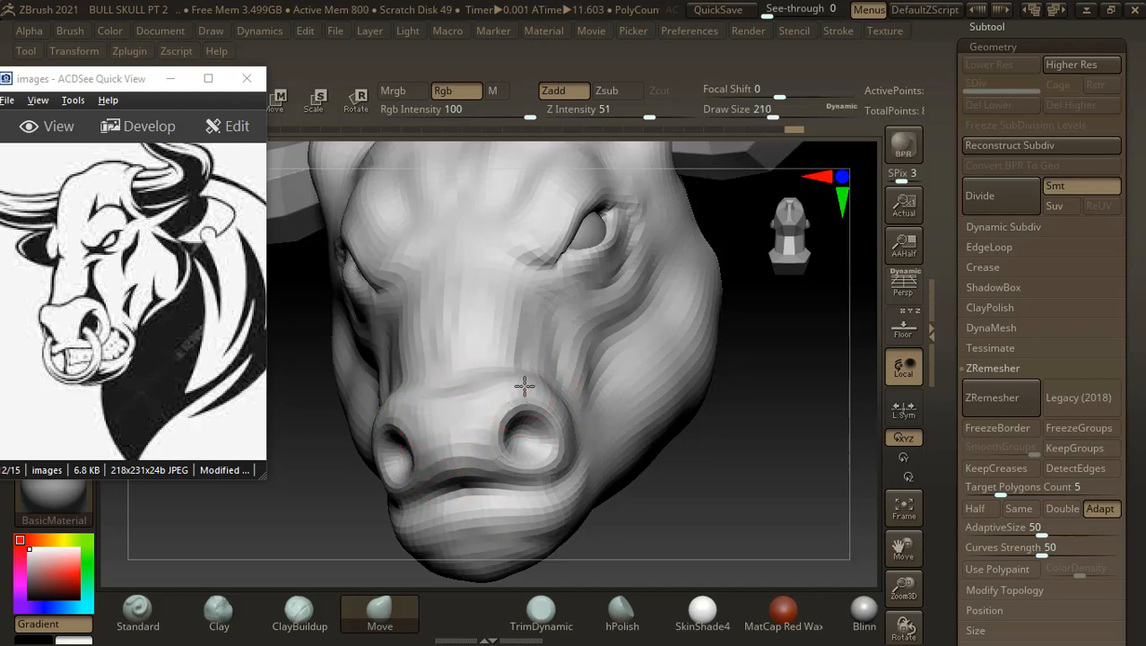
drag(524, 385, 531, 375)
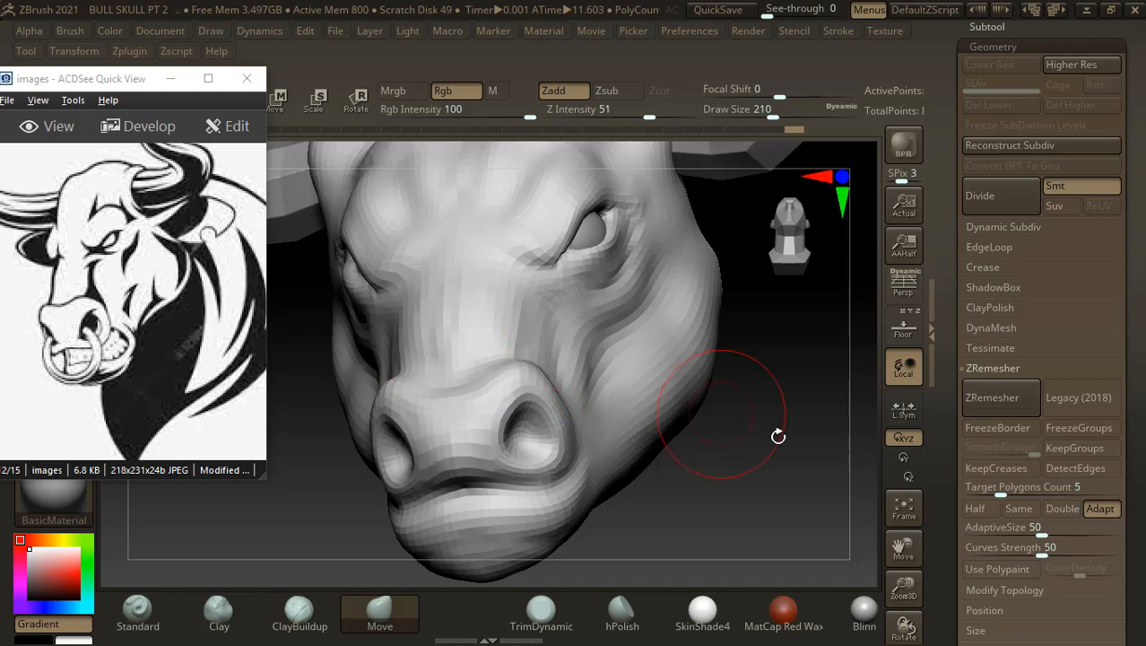
drag(778, 435, 787, 449)
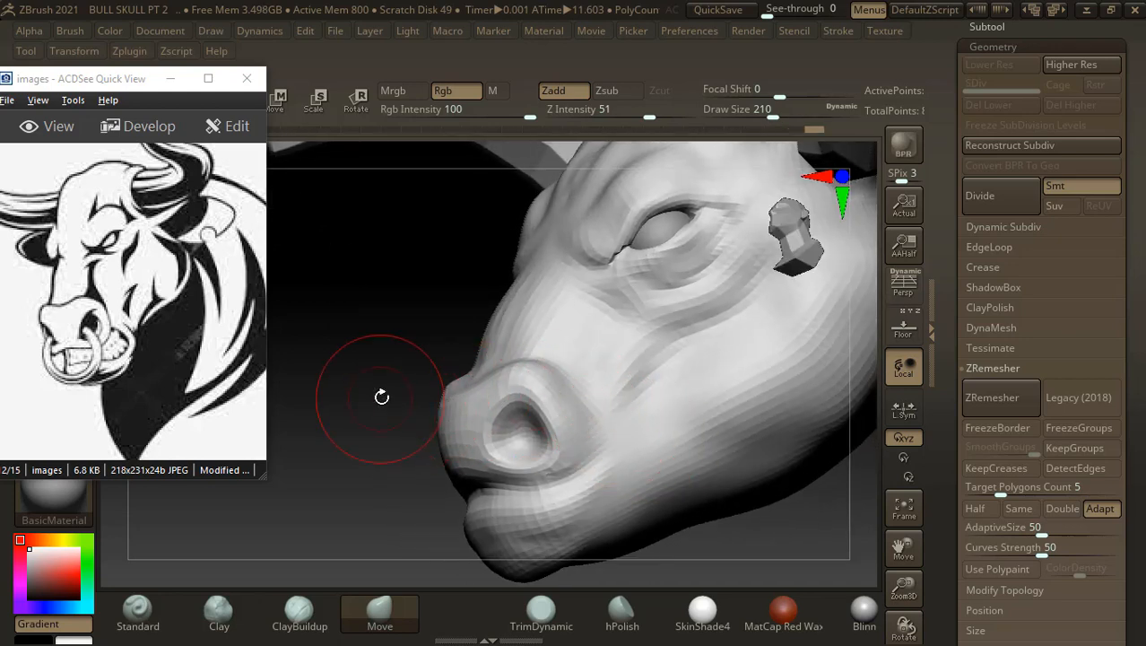
drag(381, 396, 459, 409)
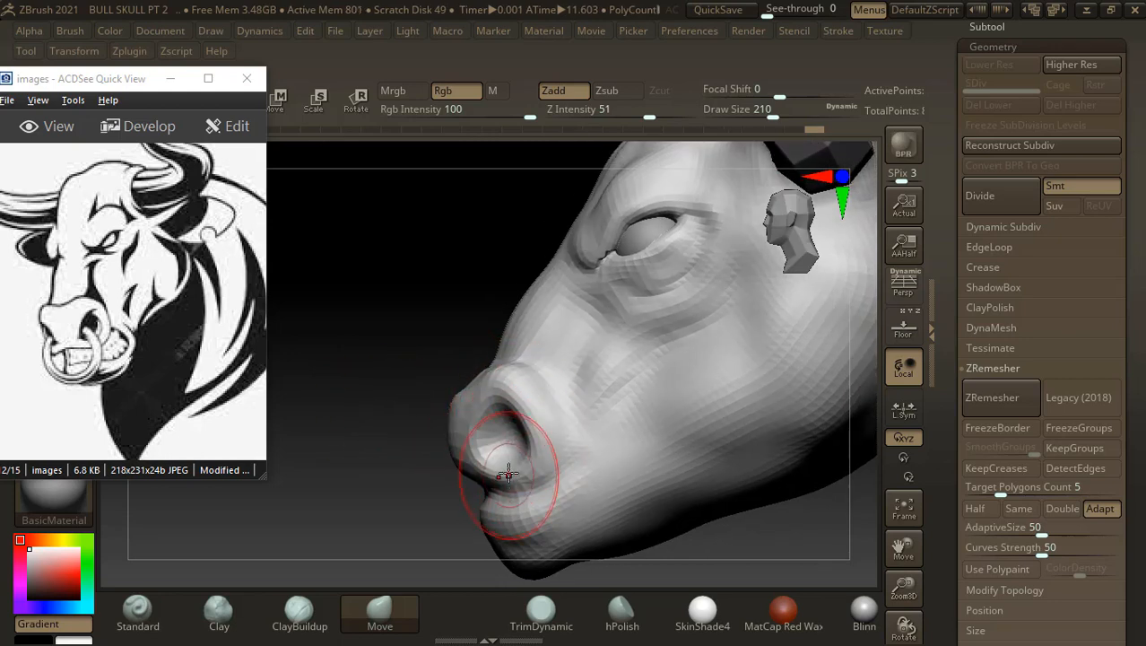
drag(417, 520, 412, 587)
- Divide the head to subdivision level 2 and define the mouth line below the nostrils with the Standard brush at draw size 126
click(139, 617)
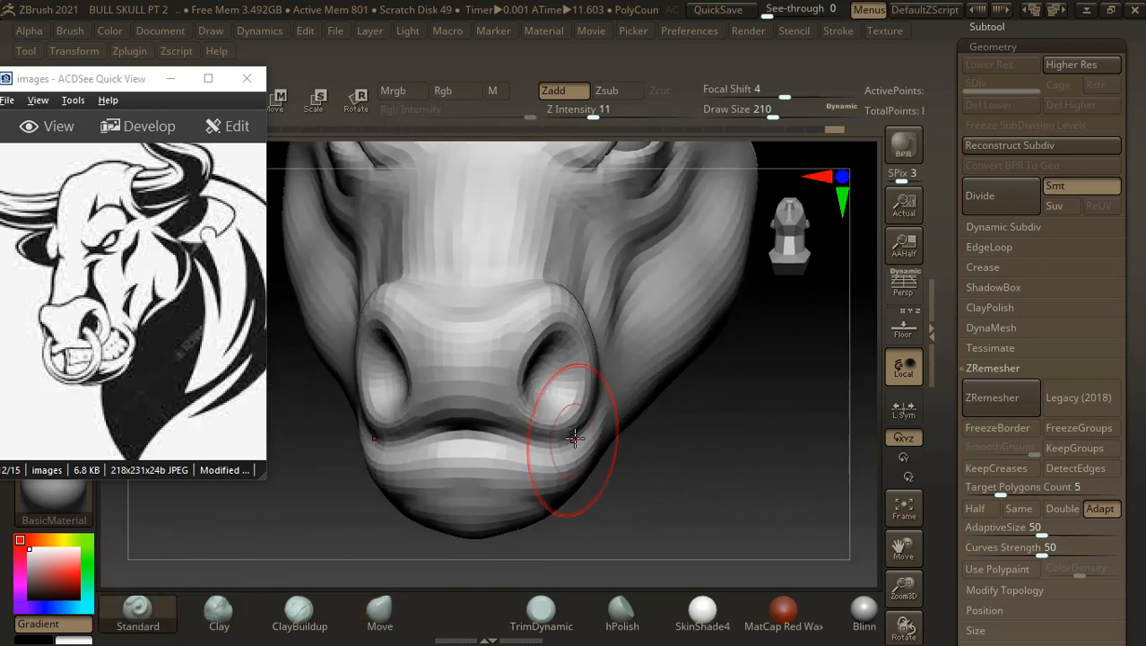
key(d)
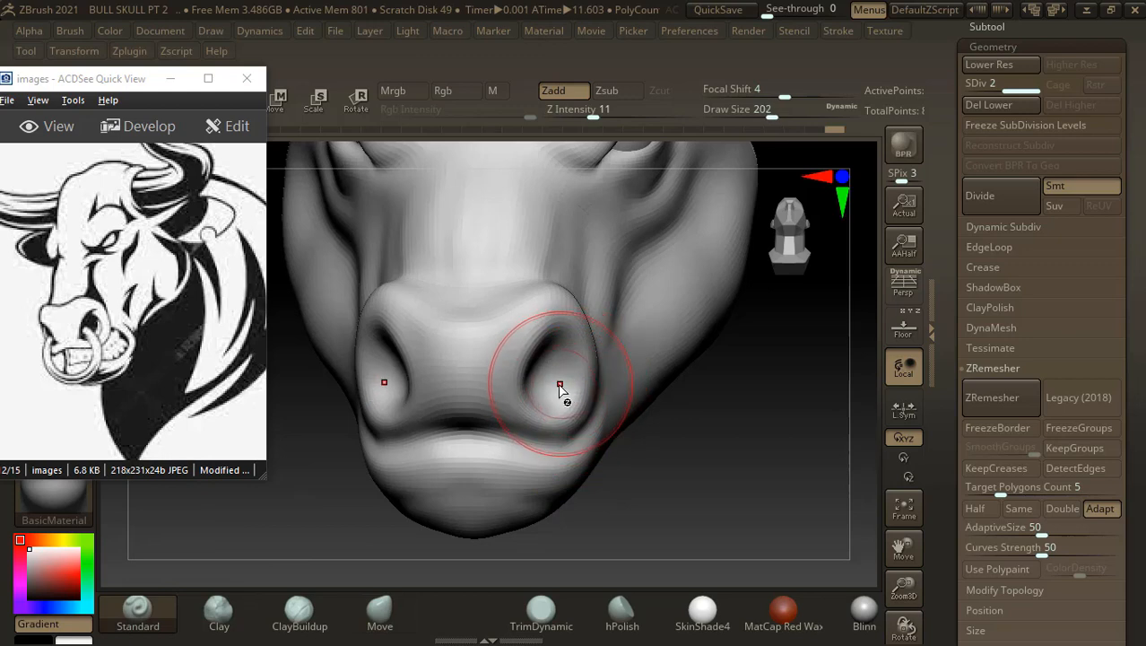
key(bracketleft)
key(bracketleft)
key(bracketleft)
key(bracketleft)
key(bracketleft)
key(bracketleft)
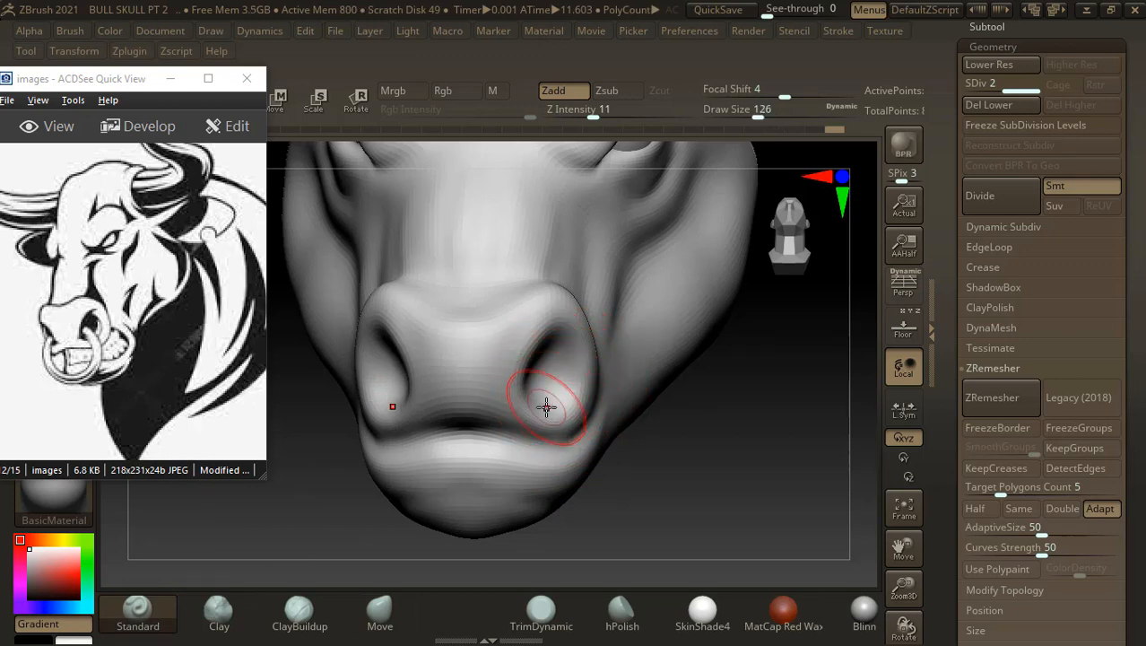
mouse_move(711, 473)
mouse_down()
mouse_move(717, 448)
mouse_move(711, 465)
mouse_up()
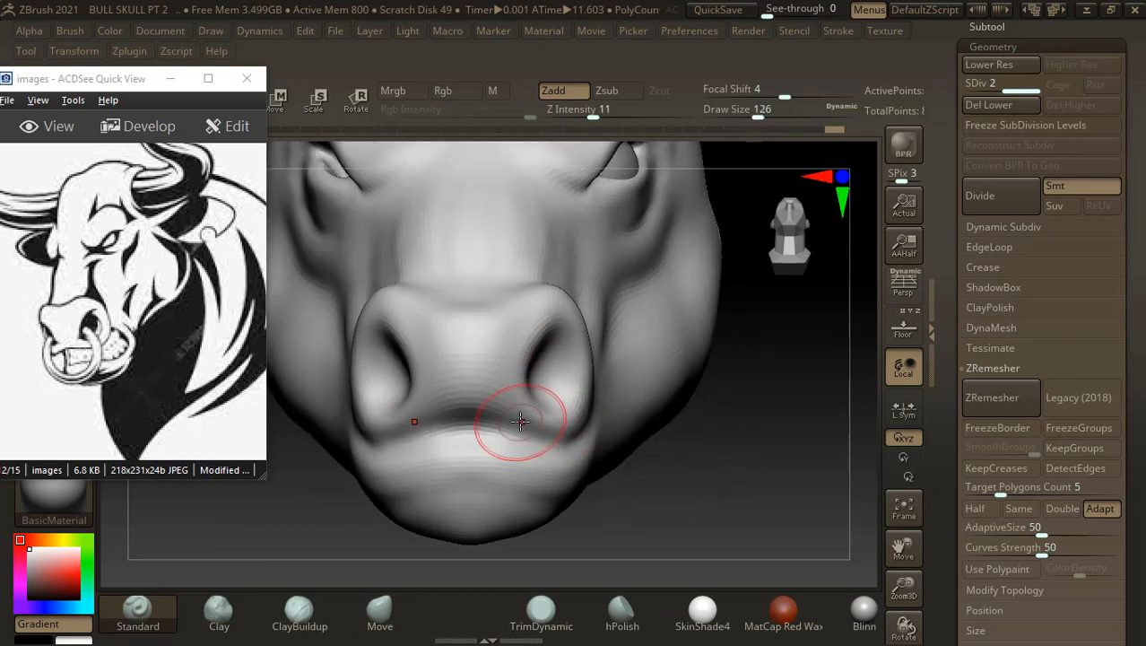
drag(520, 420, 517, 418)
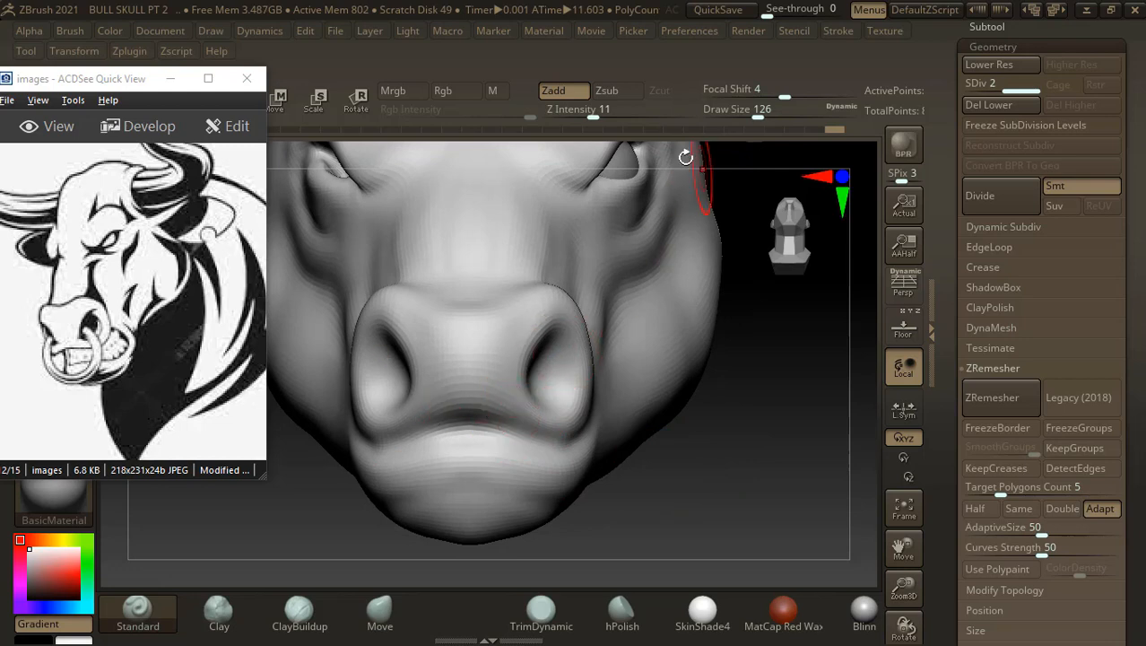
- Set the Standard brush's focal shift to 47 and deepen the mouth line and the nostril hollows
key(o)
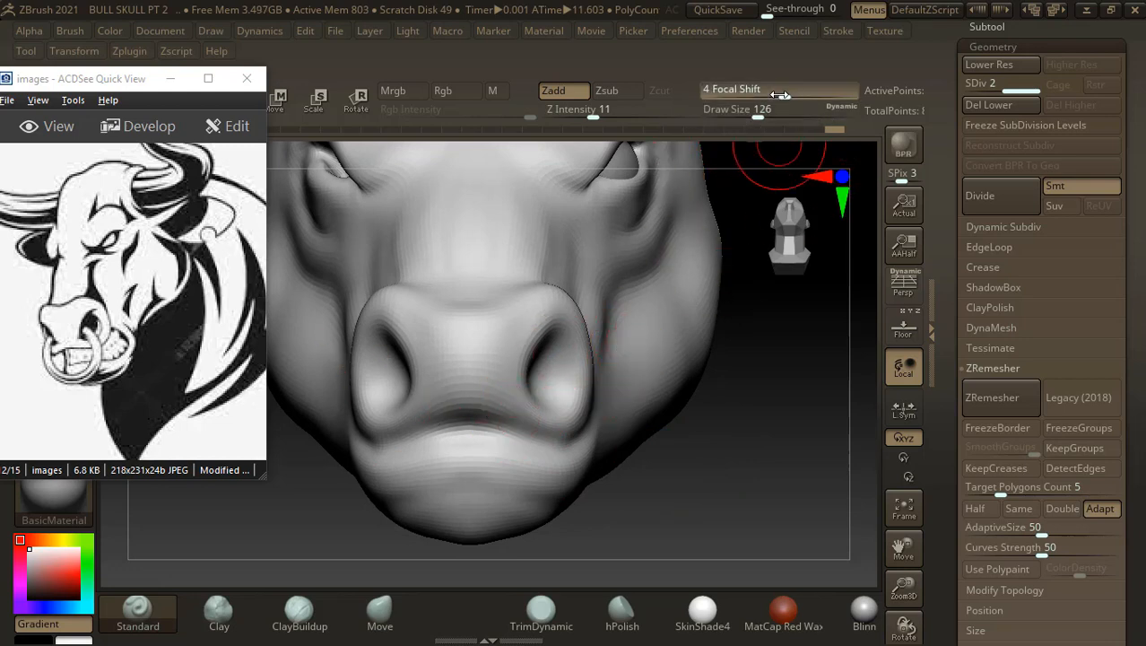
right_drag(553, 403, 732, 445)
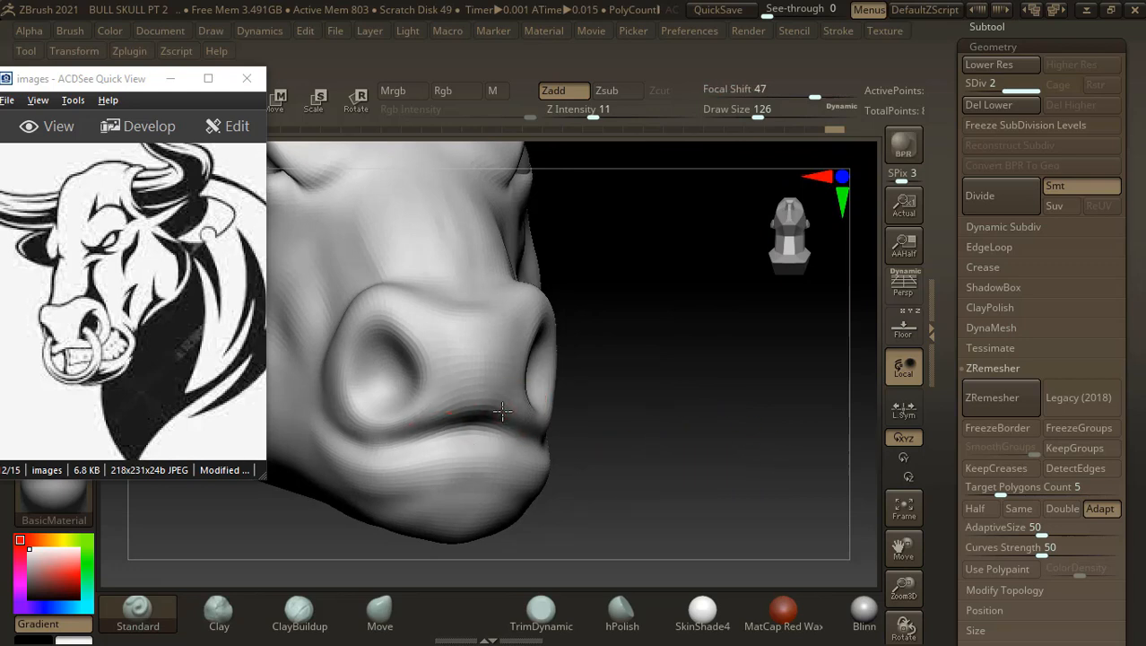
drag(502, 412, 399, 429)
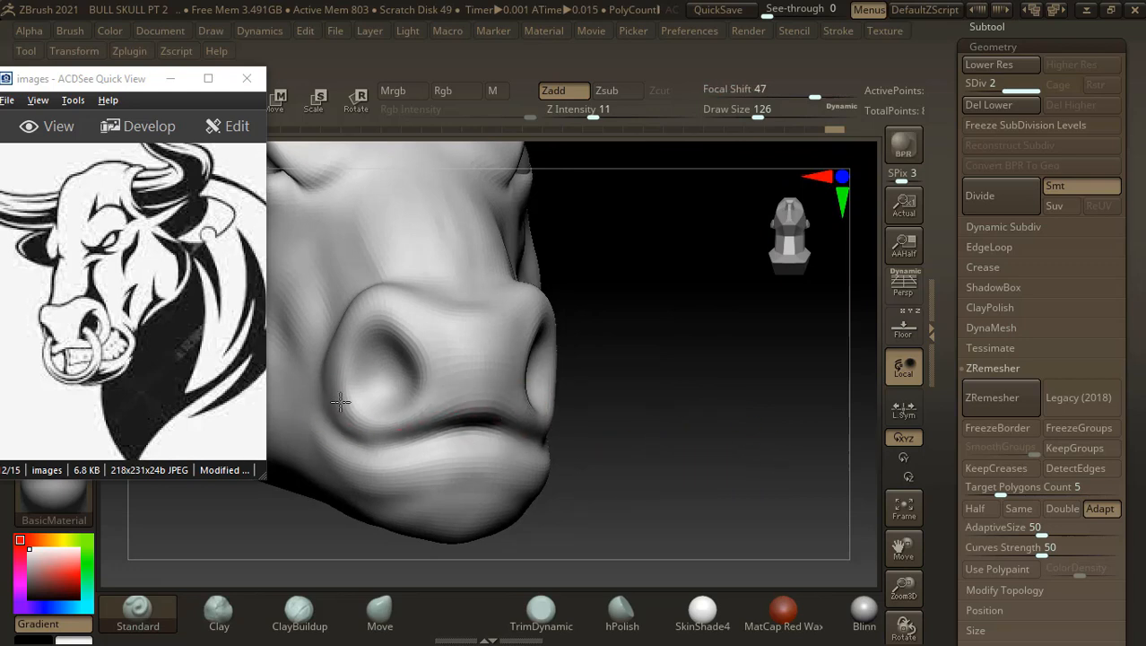
mouse_move(402, 355)
alt+mouse_down()
mouse_move(376, 341)
mouse_move(393, 390)
mouse_move(379, 358)
alt+mouse_up()
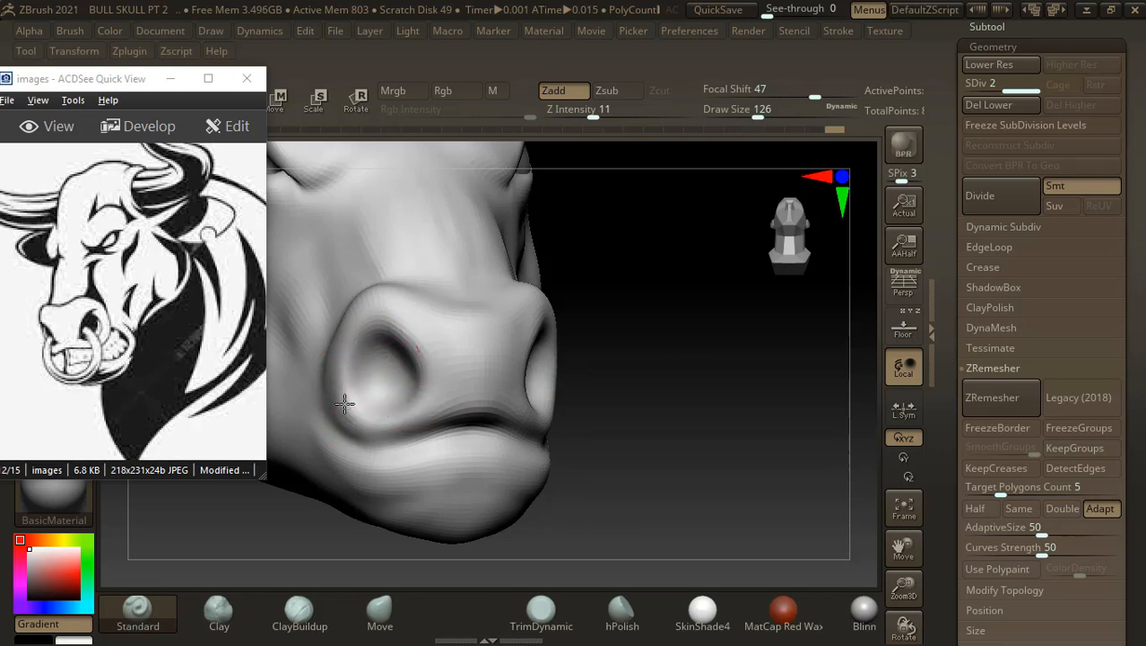
- Carve the creases along the snout's upper edge and behind the nostrils with the Standard brush, reducing the draw size to 70
drag(716, 350, 661, 398)
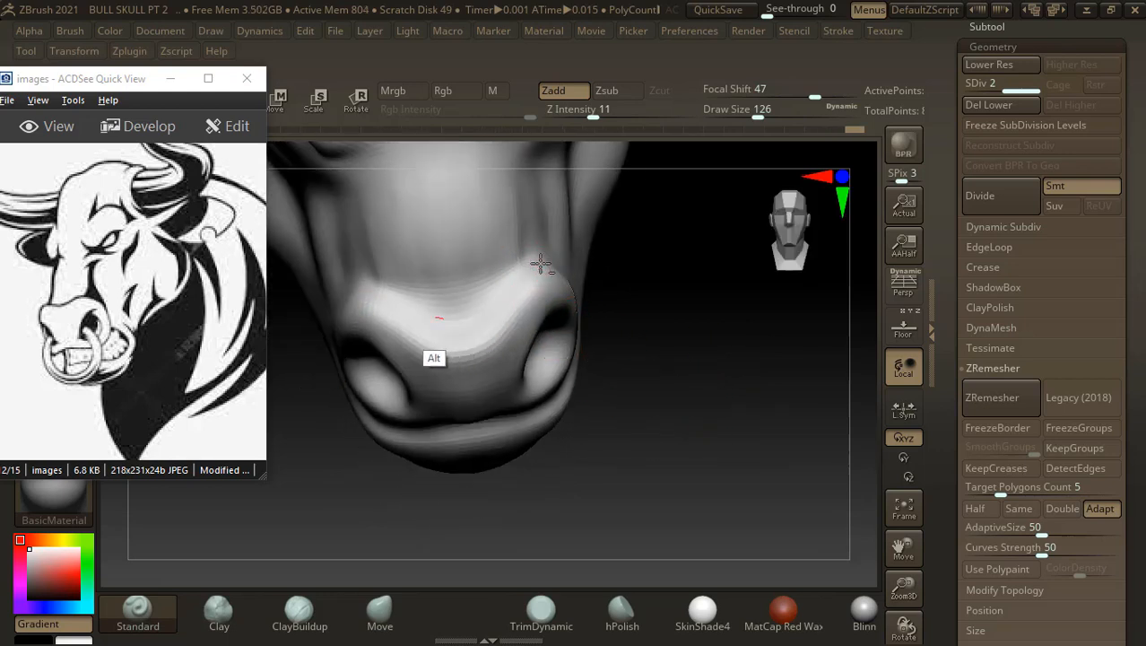
drag(645, 325, 548, 379)
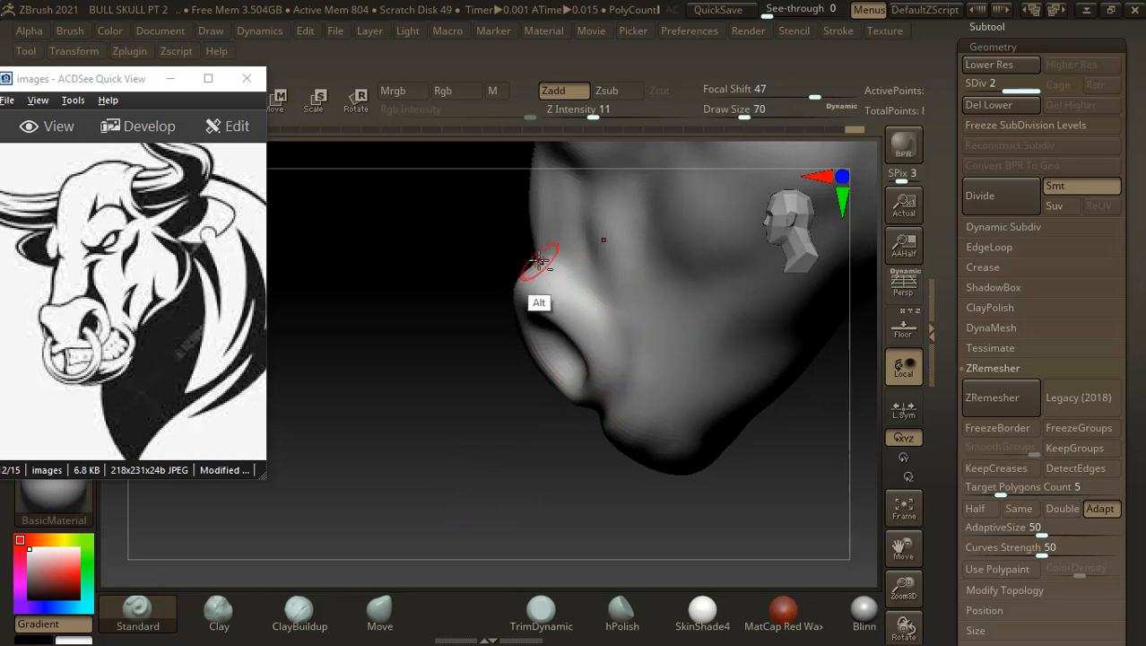
mouse_move(511, 448)
mouse_down()
mouse_move(575, 435)
mouse_move(765, 473)
mouse_move(758, 482)
mouse_move(731, 466)
mouse_move(739, 460)
mouse_move(739, 478)
mouse_move(773, 481)
mouse_move(645, 441)
mouse_up()
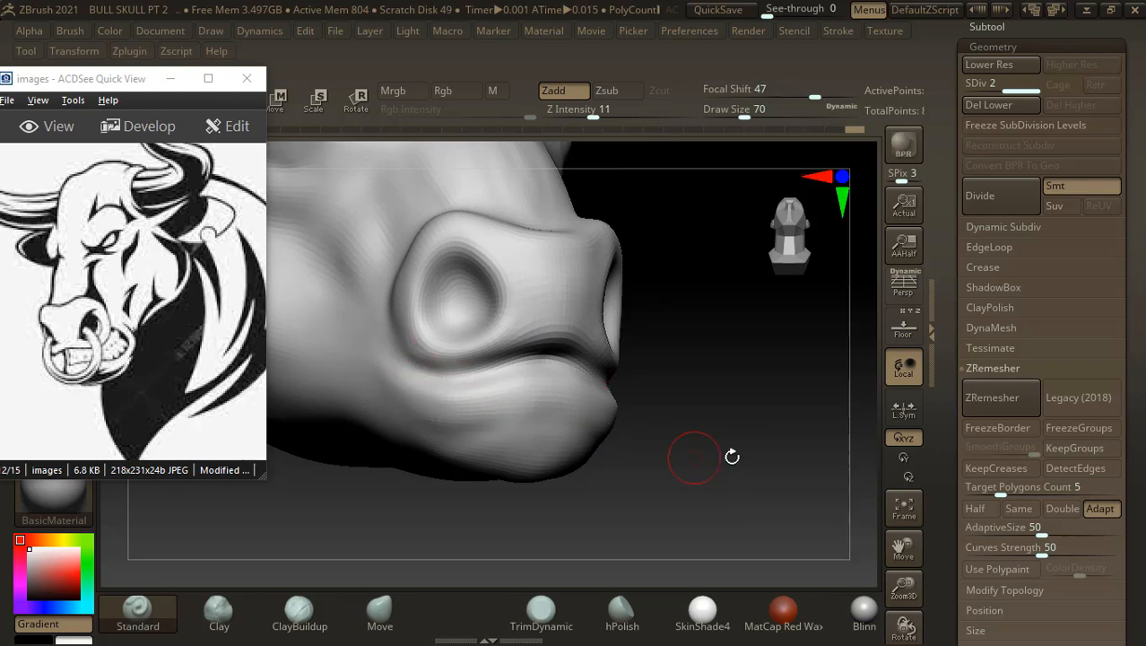
mouse_move(732, 456)
mouse_down()
mouse_move(758, 465)
mouse_move(690, 404)
mouse_up()
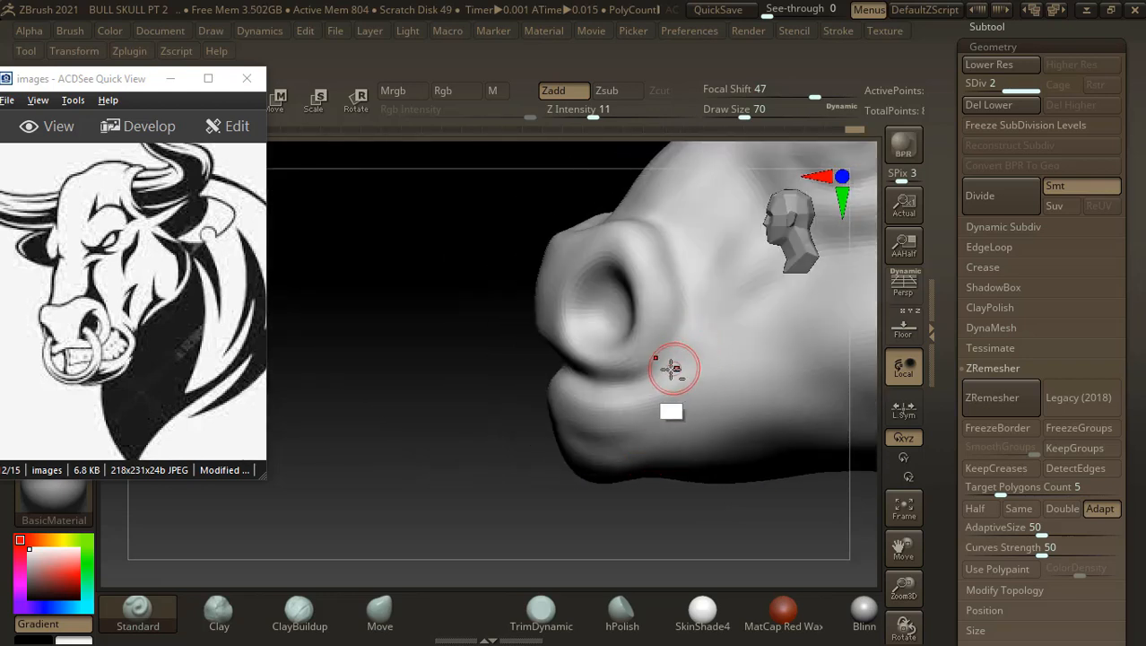
alt+drag(678, 360, 660, 366)
mouse_move(460, 488)
mouse_down()
mouse_move(764, 515)
mouse_move(771, 469)
mouse_move(780, 501)
mouse_move(768, 473)
mouse_up()
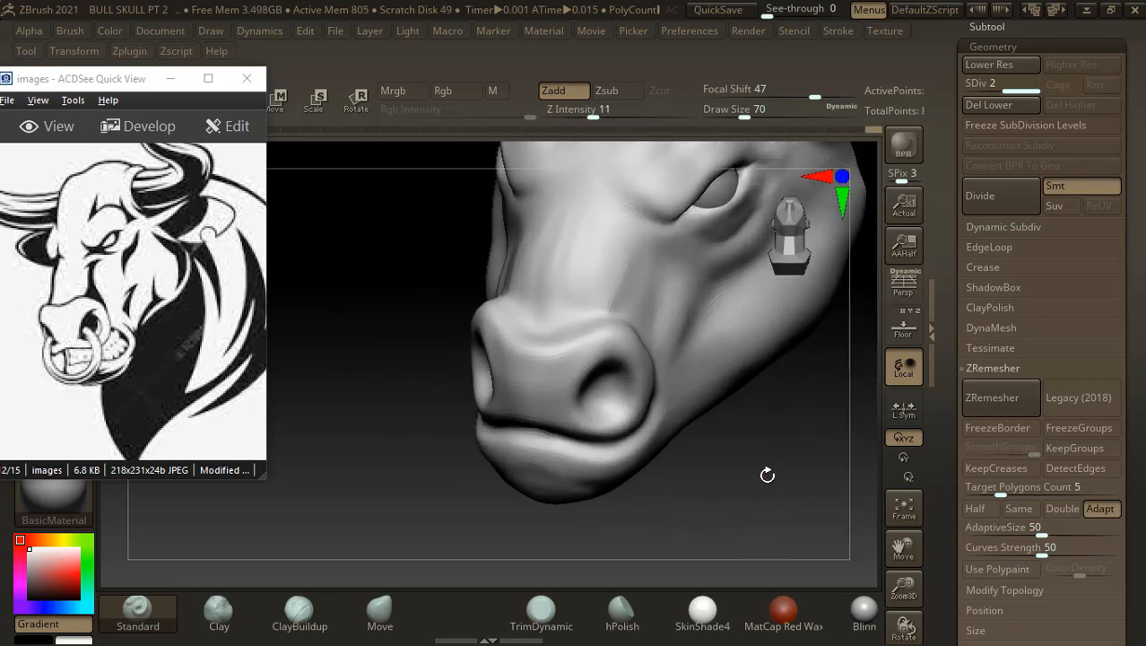
- Build up the front of the snout between the nostrils with ClayBuildup at draw size 142 and smooth the snout's top
click(328, 619)
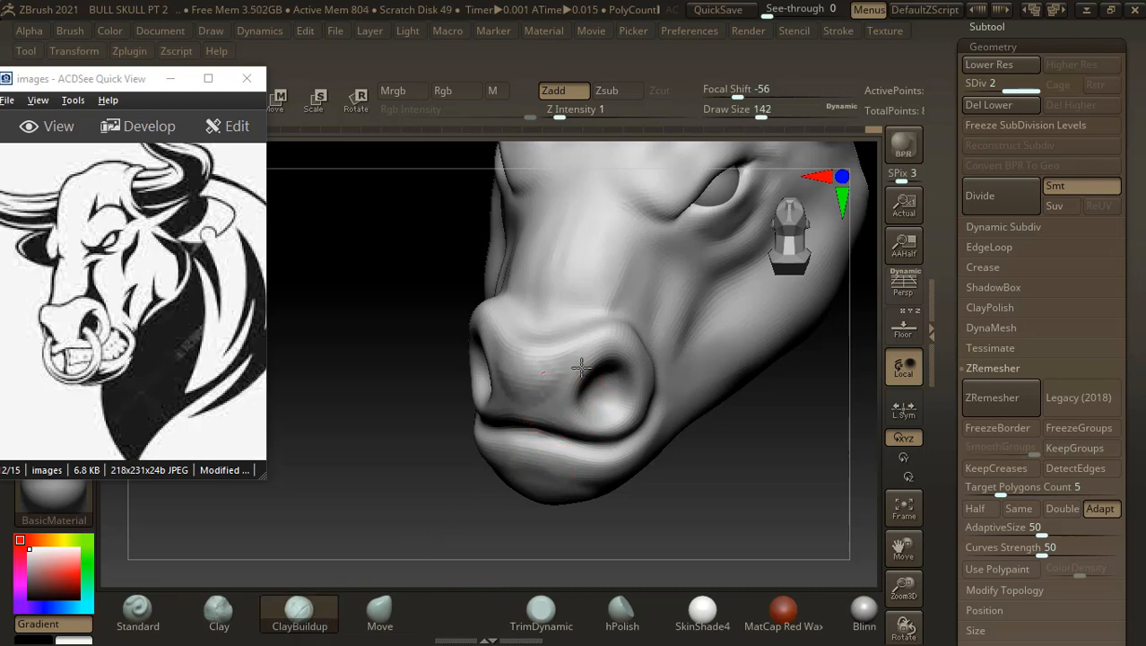
drag(582, 368, 527, 397)
mouse_move(787, 513)
mouse_down()
mouse_move(477, 489)
mouse_move(486, 471)
mouse_move(443, 449)
mouse_up()
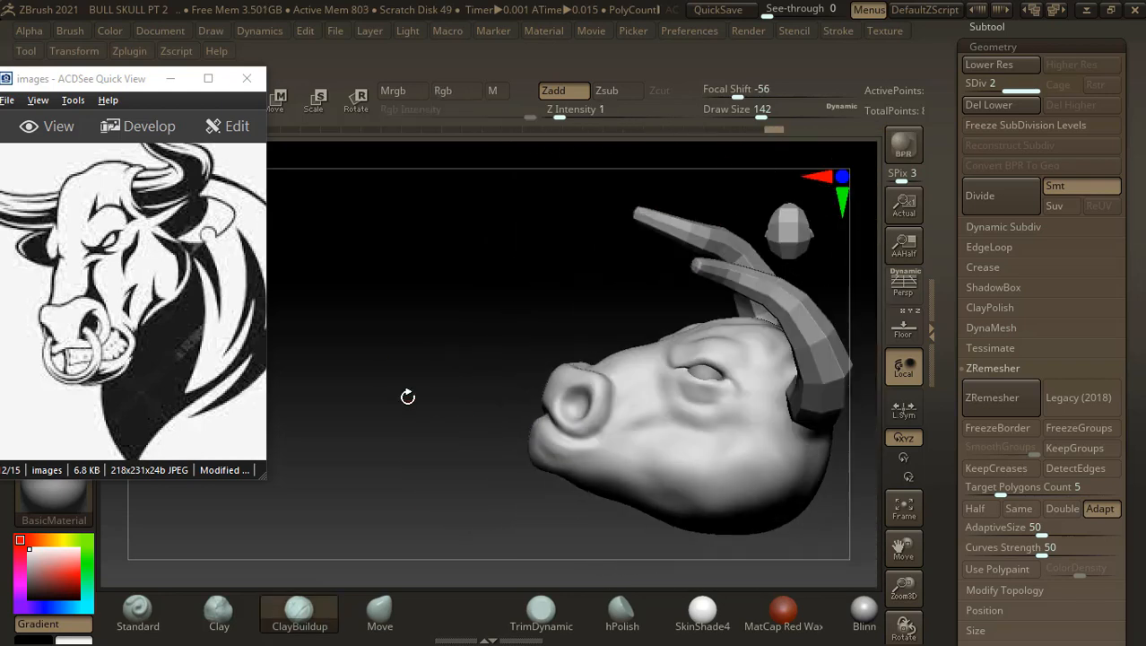
mouse_move(409, 398)
mouse_down()
mouse_move(699, 481)
mouse_move(734, 475)
mouse_move(714, 458)
mouse_move(715, 495)
mouse_up()
mouse_move(576, 327)
shift+mouse_down()
mouse_move(525, 364)
mouse_move(476, 332)
mouse_move(552, 333)
shift+mouse_up()
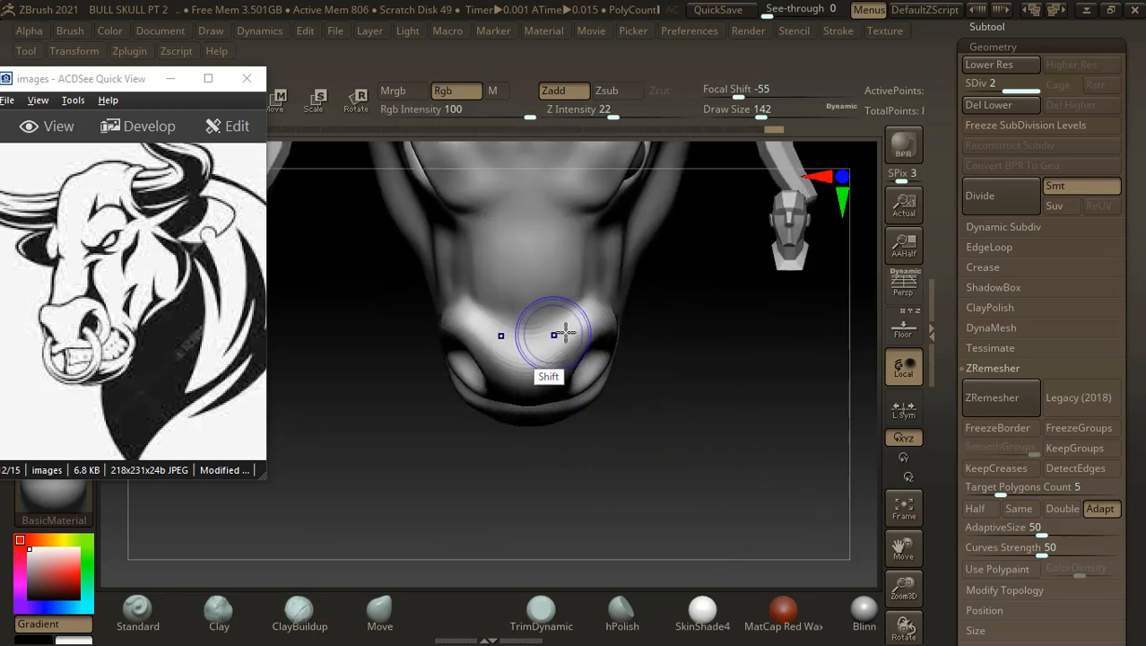
mouse_move(590, 274)
shift+mouse_down()
mouse_move(576, 282)
mouse_move(490, 256)
shift+mouse_up()
- Build up the cheek and jaw muscle with ClayBuildup at draw size 206 and smooth the strokes
mouse_move(723, 473)
mouse_down()
mouse_move(763, 476)
mouse_move(759, 461)
mouse_move(737, 461)
mouse_move(754, 477)
mouse_move(684, 481)
mouse_move(708, 472)
mouse_up()
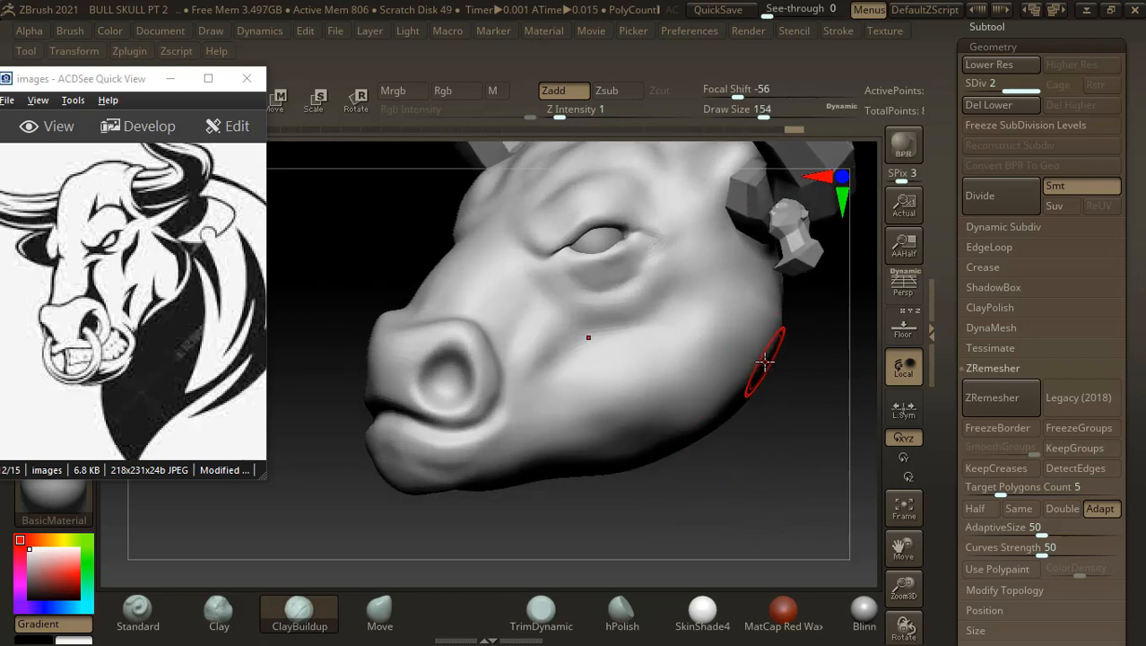
key(bracketright)
key(bracketright)
key(bracketright)
key(bracketright)
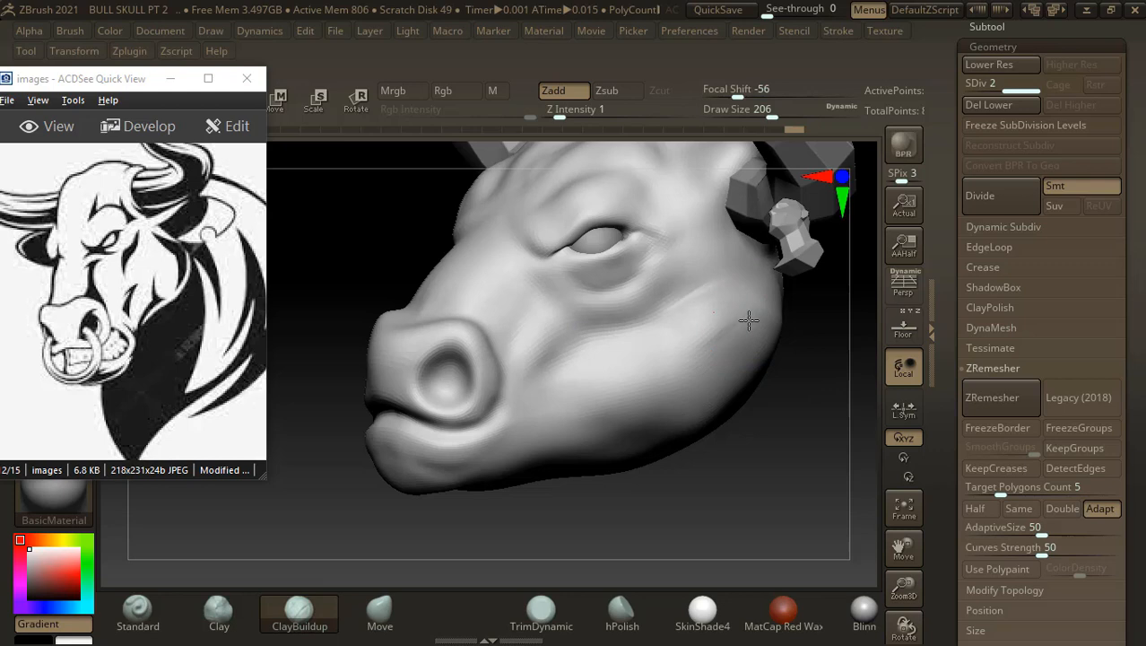
drag(772, 475, 745, 417)
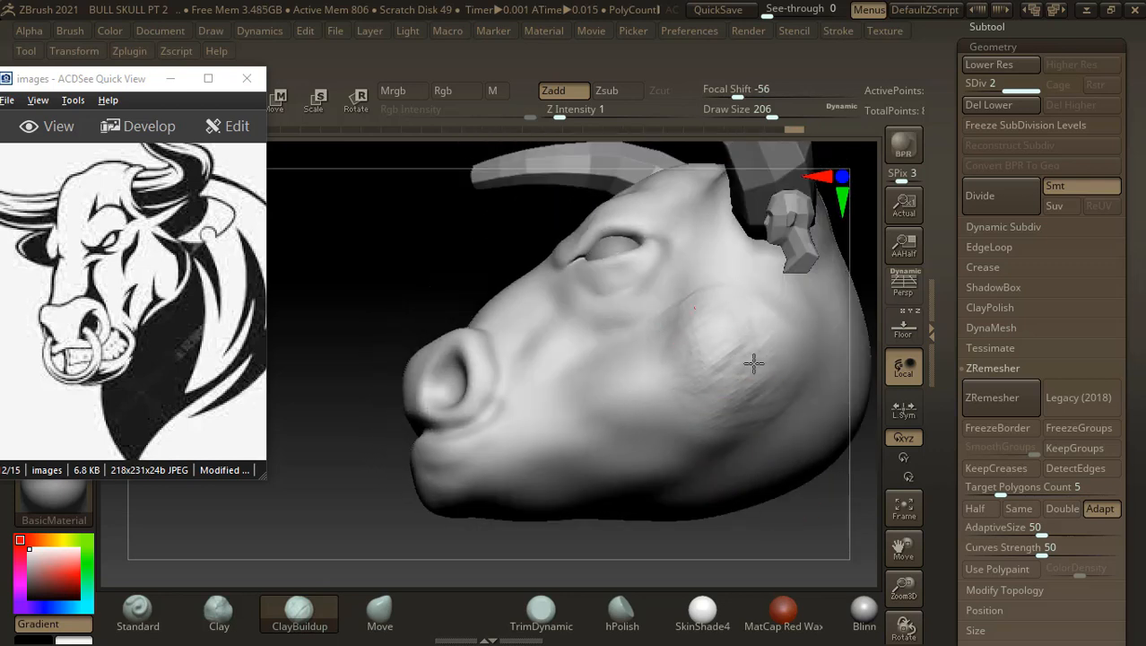
mouse_move(753, 362)
shift+mouse_down()
mouse_move(737, 353)
mouse_move(762, 353)
shift+mouse_up()
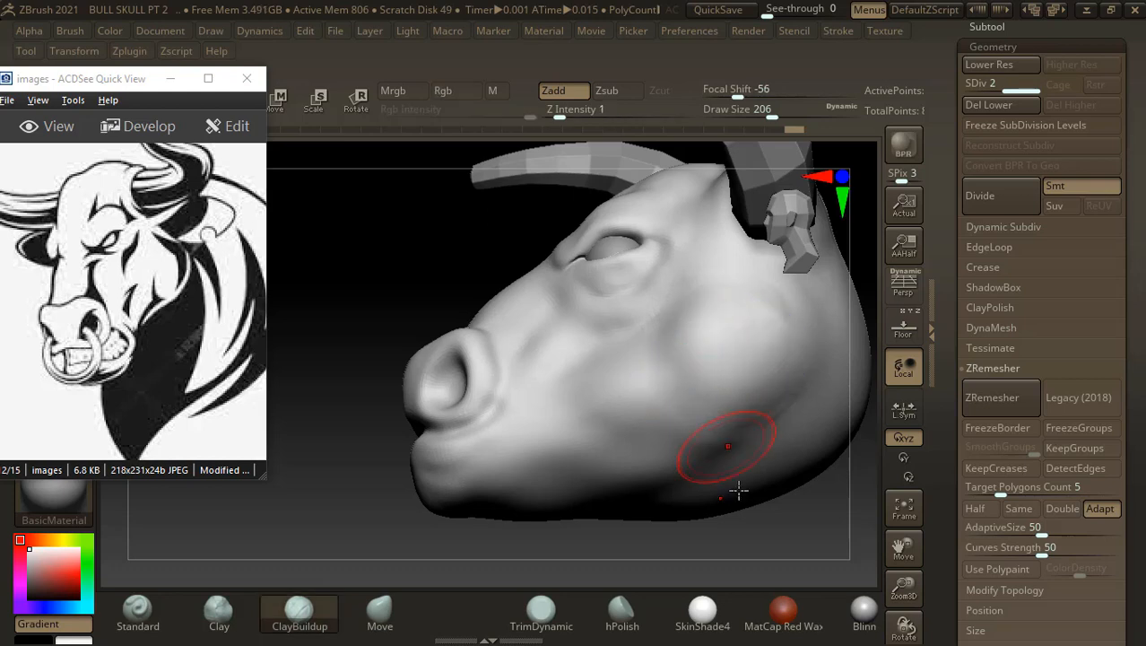
- Sculpt the lower jaw and its underside with ClayBuildup at draw size 206 and smooth the strokes
drag(597, 533, 547, 538)
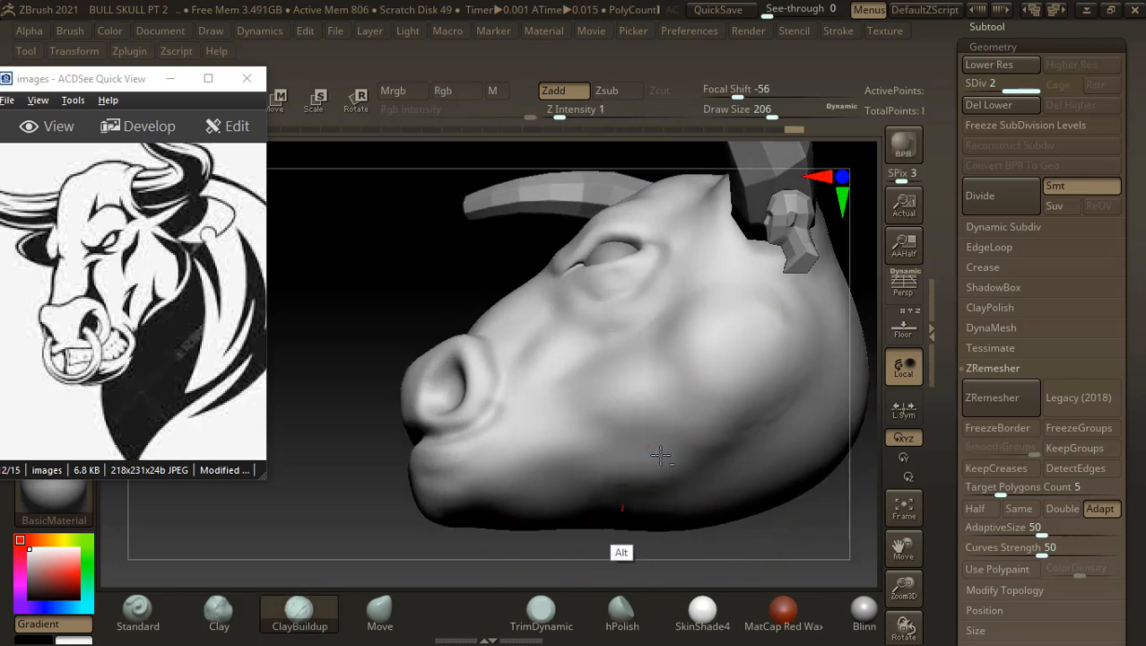
mouse_move(547, 581)
mouse_down()
mouse_move(569, 495)
mouse_move(641, 507)
mouse_up()
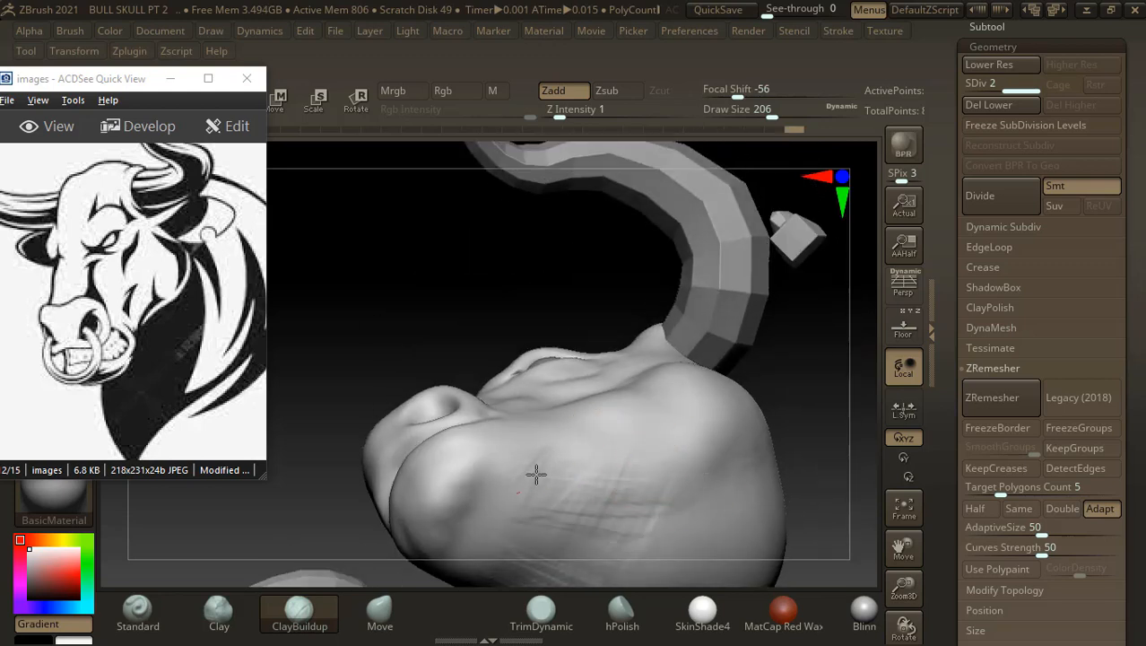
key(shift)
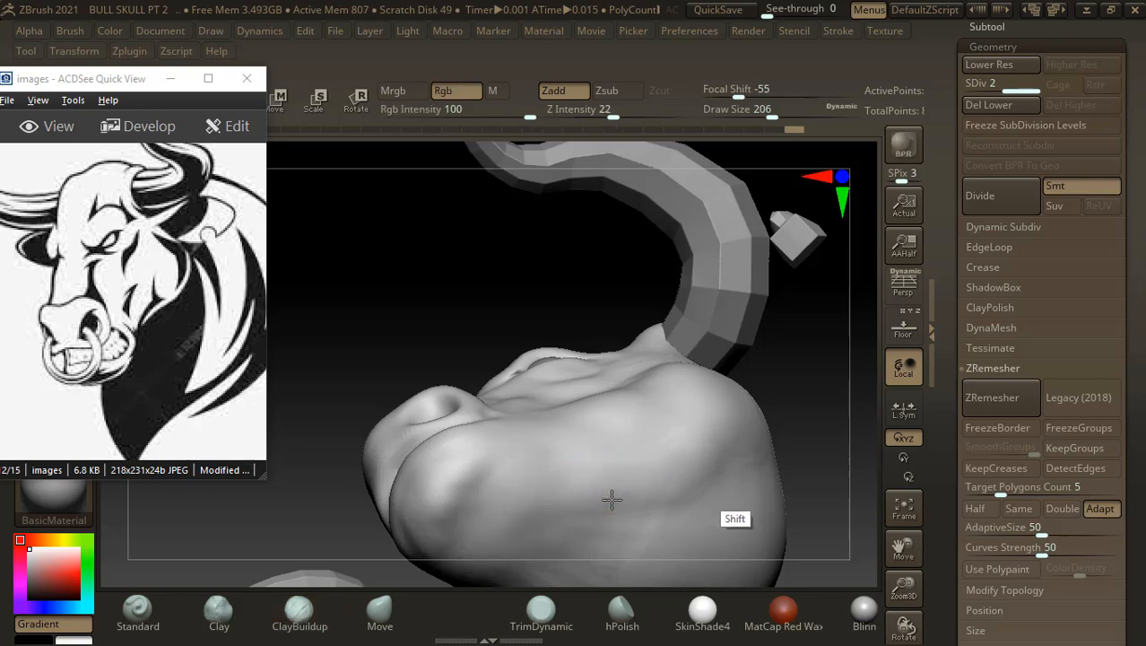
mouse_move(824, 409)
mouse_down()
mouse_move(803, 525)
mouse_move(816, 513)
mouse_up()
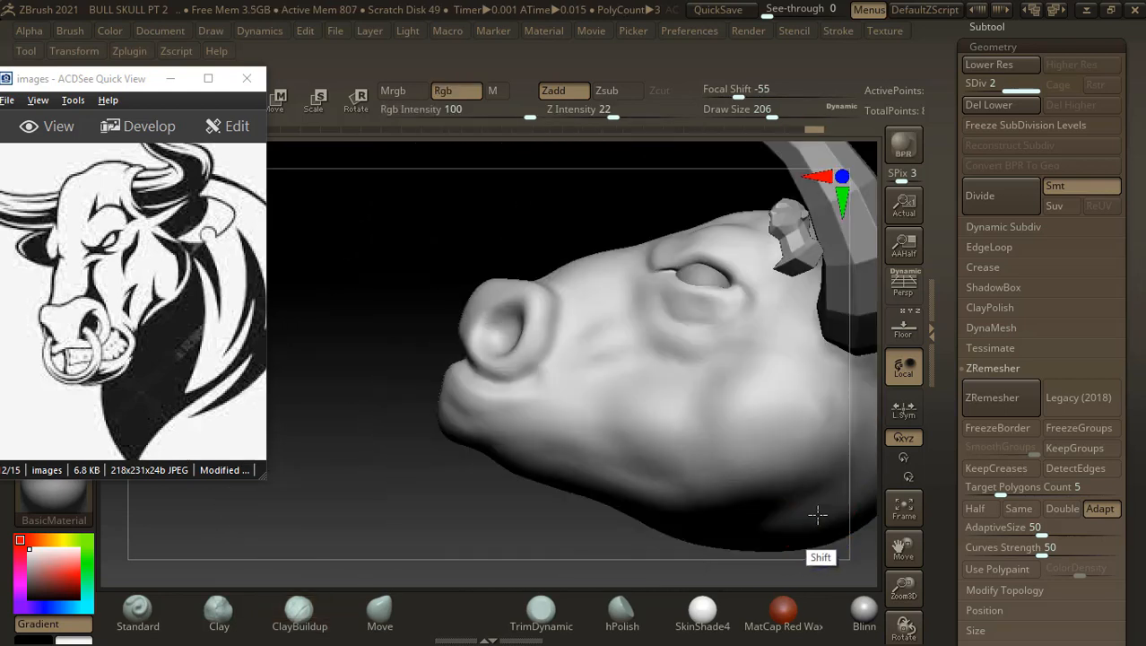
- Add volume to the area between the eye and the horn base with ClayBuildup and smooth it
mouse_move(562, 509)
mouse_down()
mouse_move(453, 509)
mouse_move(660, 540)
mouse_move(826, 515)
mouse_move(686, 370)
mouse_up()
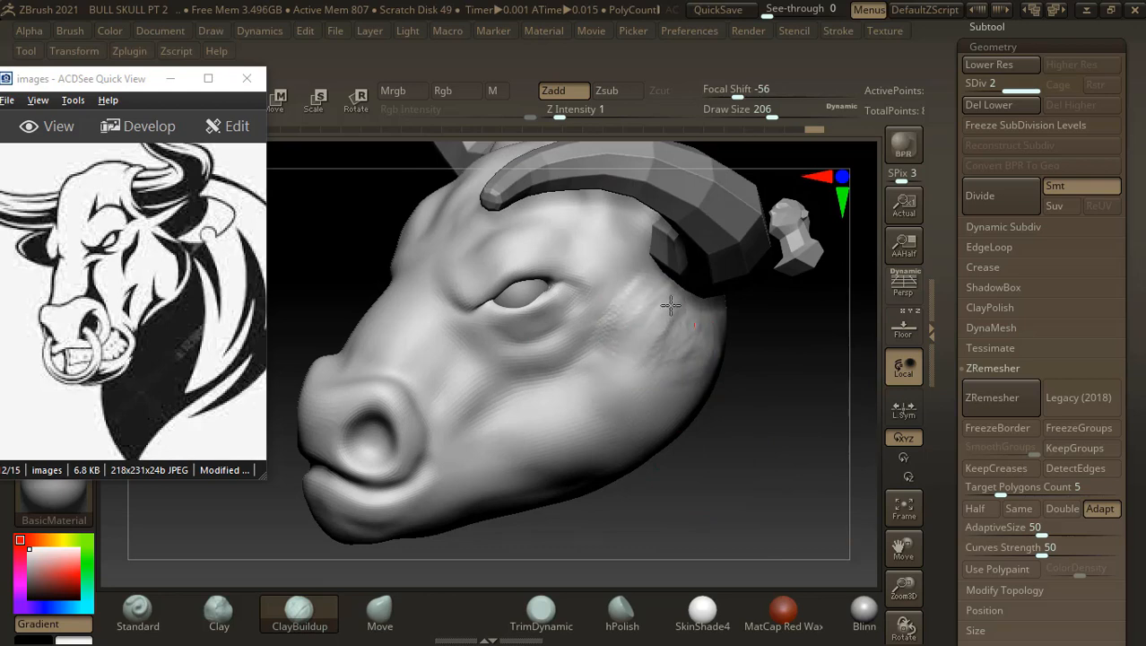
key(shift)
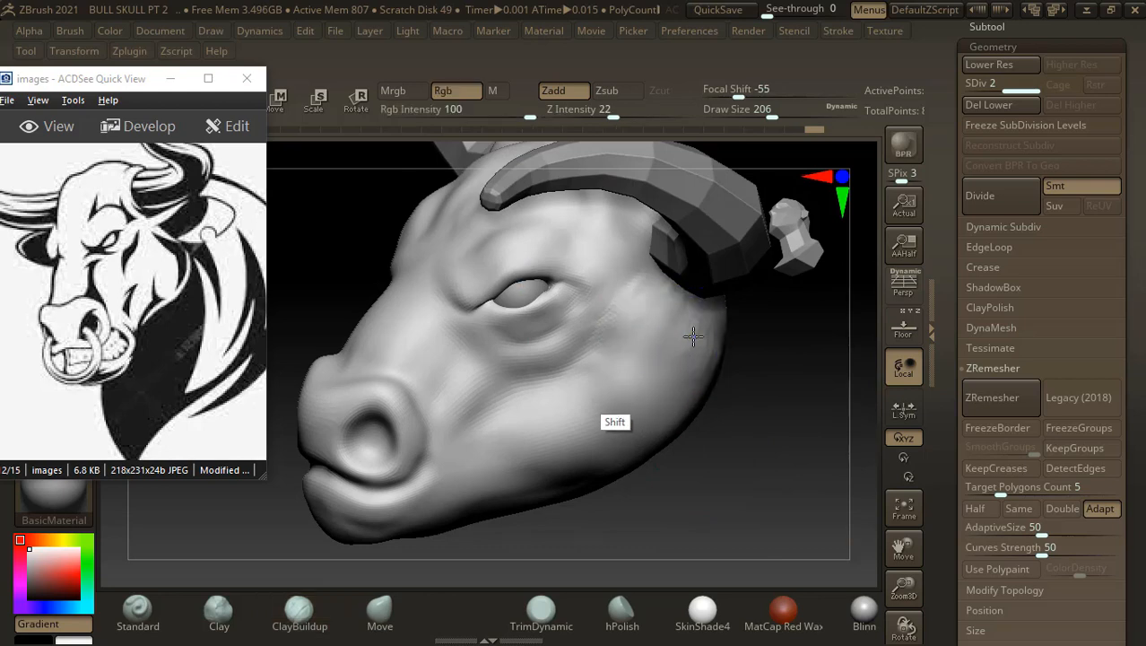
- Build up the back of the cheek and the forehead above the eyes with ClayBuildup at draw size 206 and smooth the strokes
drag(757, 474, 686, 367)
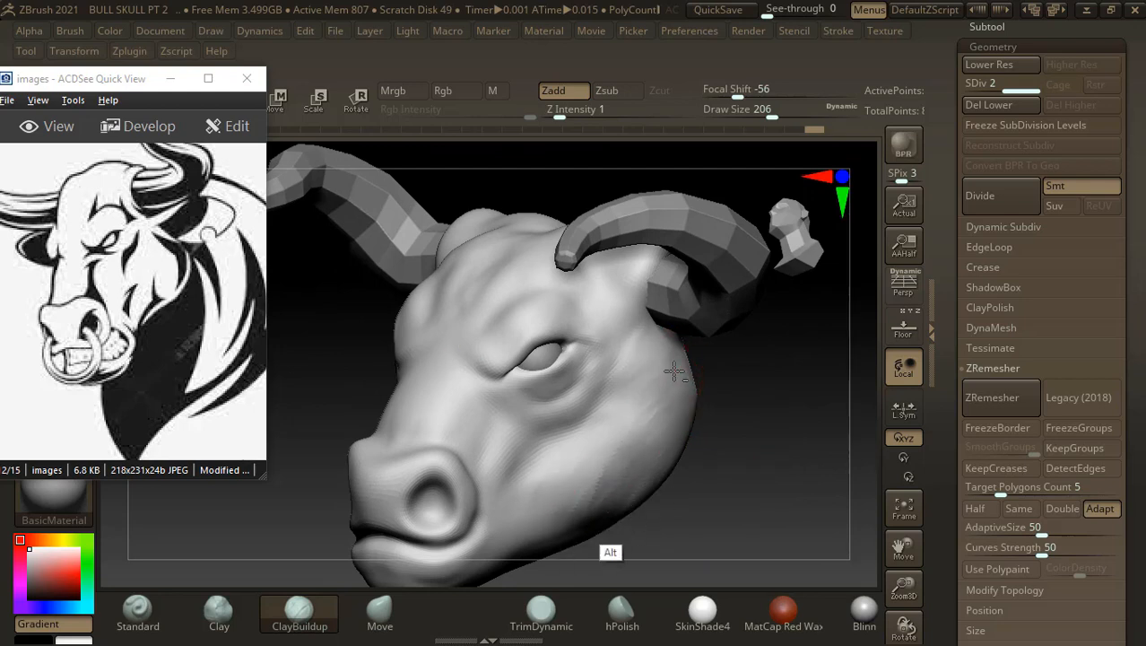
key(shift)
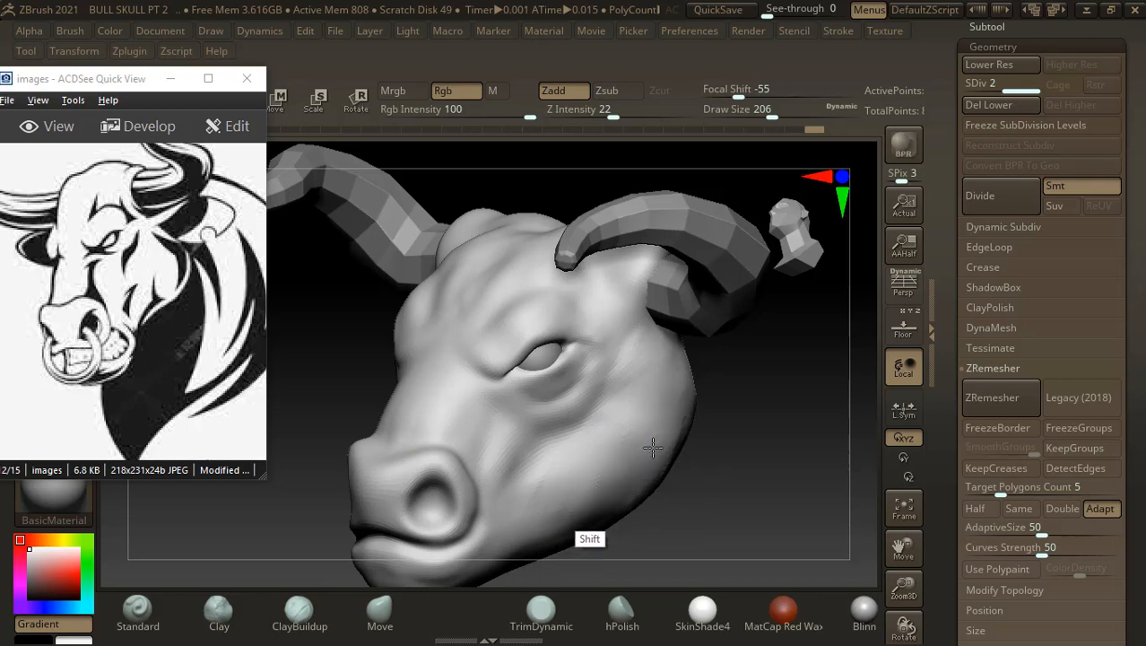
drag(774, 483, 594, 381)
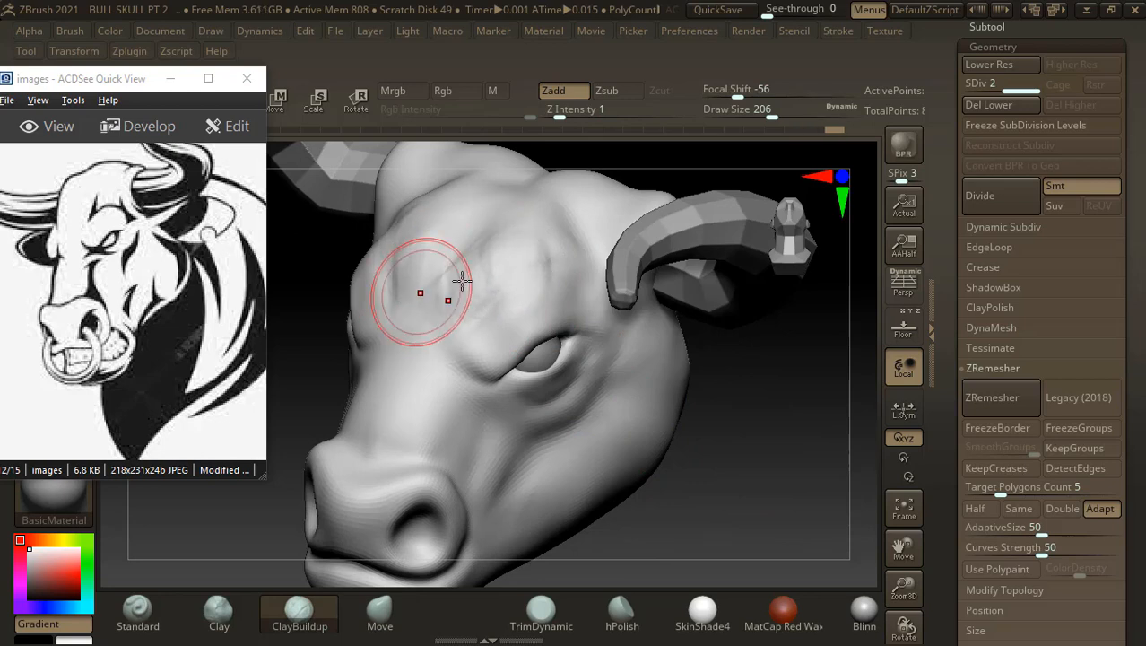
key(shift)
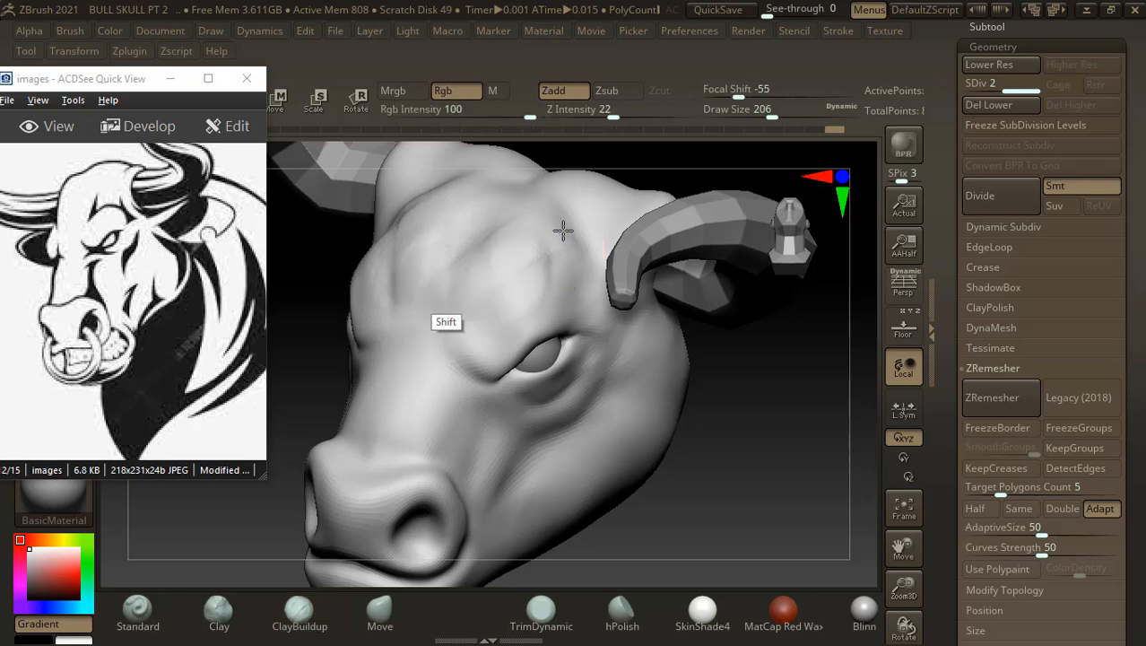
- Face the head from the front and change the reference picture to the brown frontal bull head drawing, enlarged on its face
drag(773, 468, 751, 457)
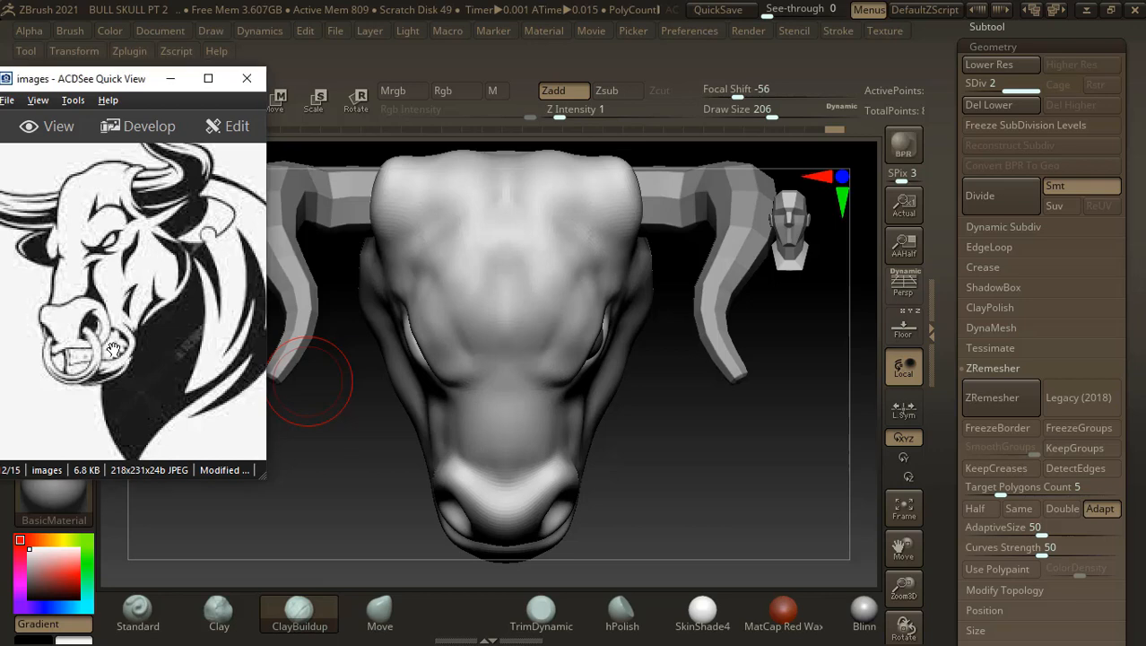
scroll(114, 349, down, 1)
scroll(110, 343, up, 2)
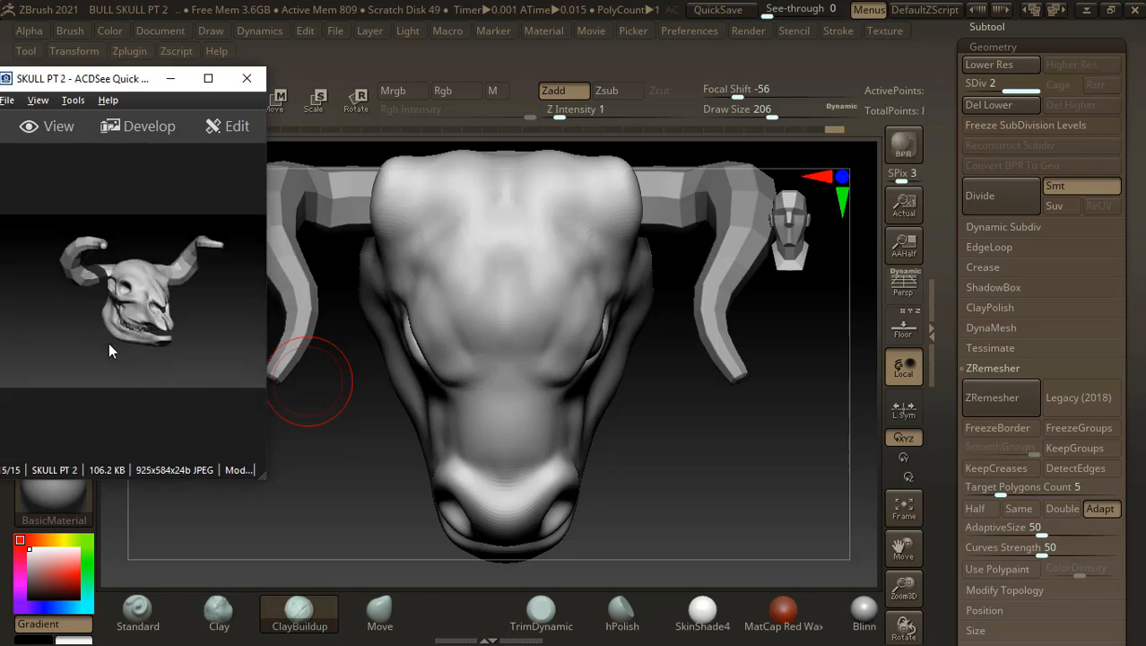
scroll(109, 343, down, 2)
scroll(120, 352, up, 2)
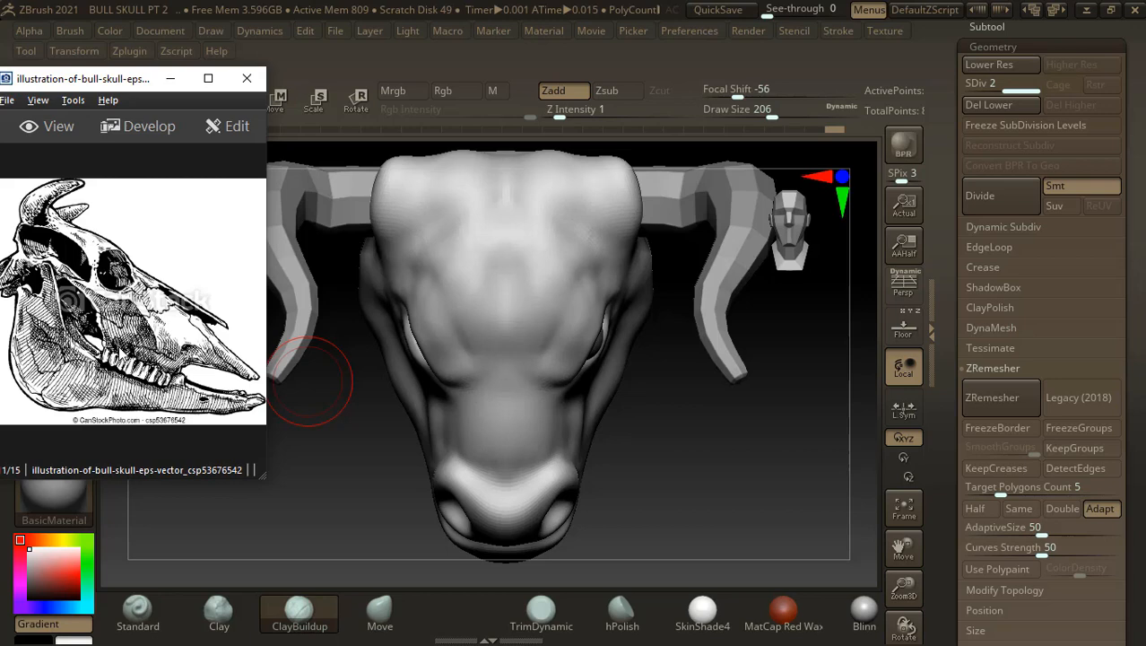
scroll(129, 350, up, 3)
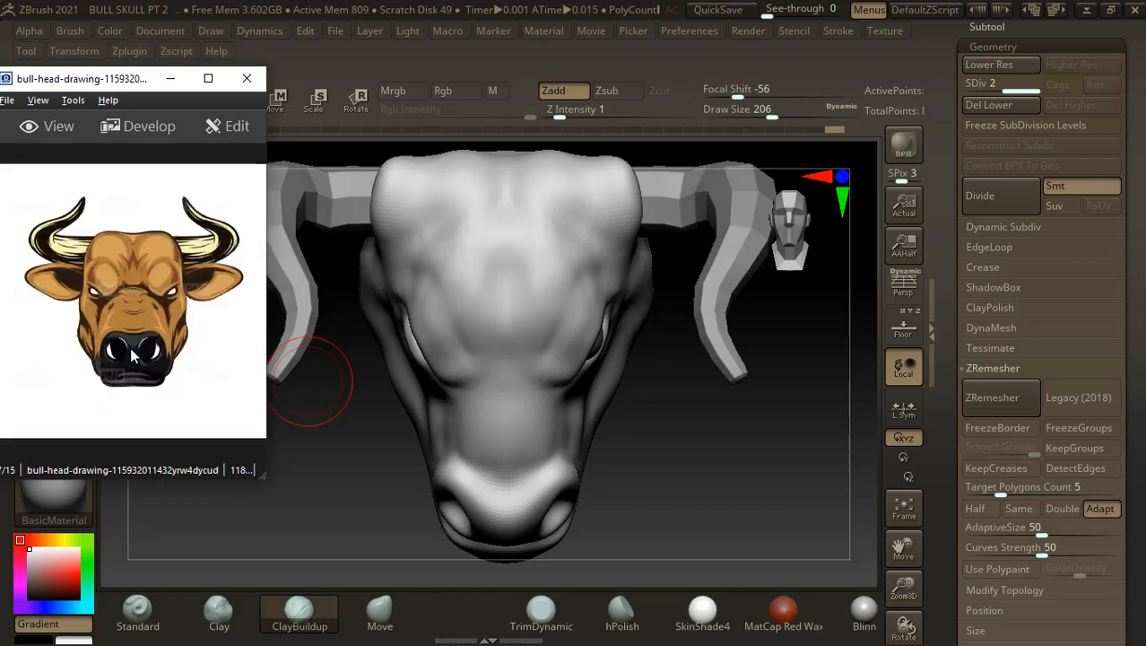
ctrl+scroll(131, 352, up, 2)
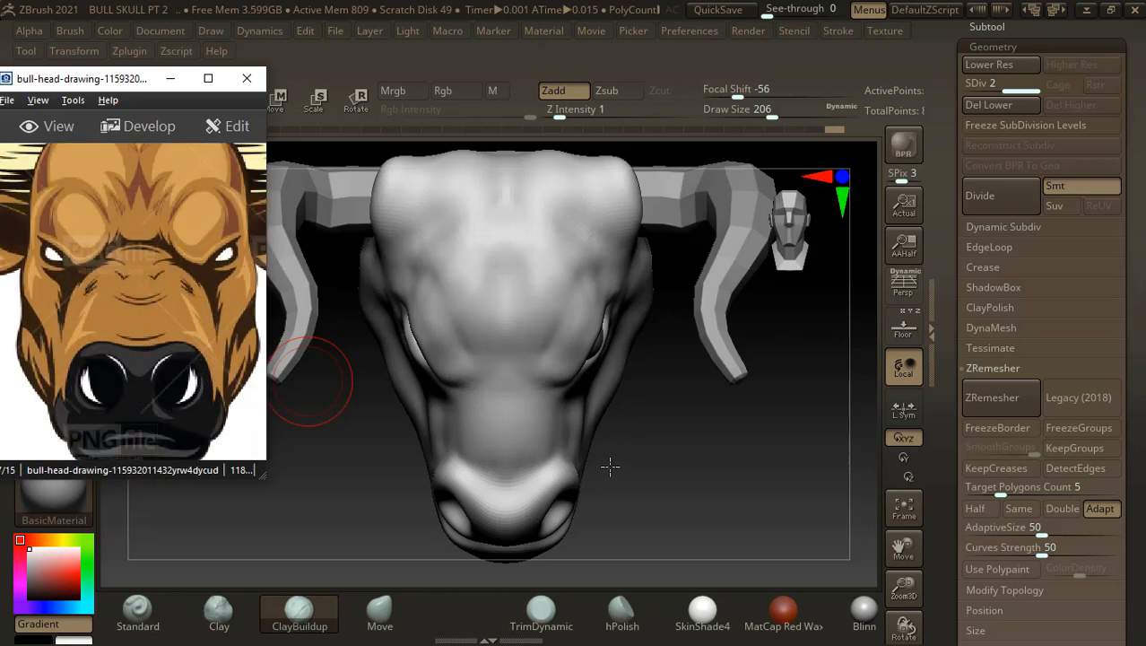
- Add volume to both sides of the nose bridge between the eyes and nostrils with ClayBuildup at draw size 206
drag(706, 466, 706, 381)
alt+drag(742, 453, 761, 403)
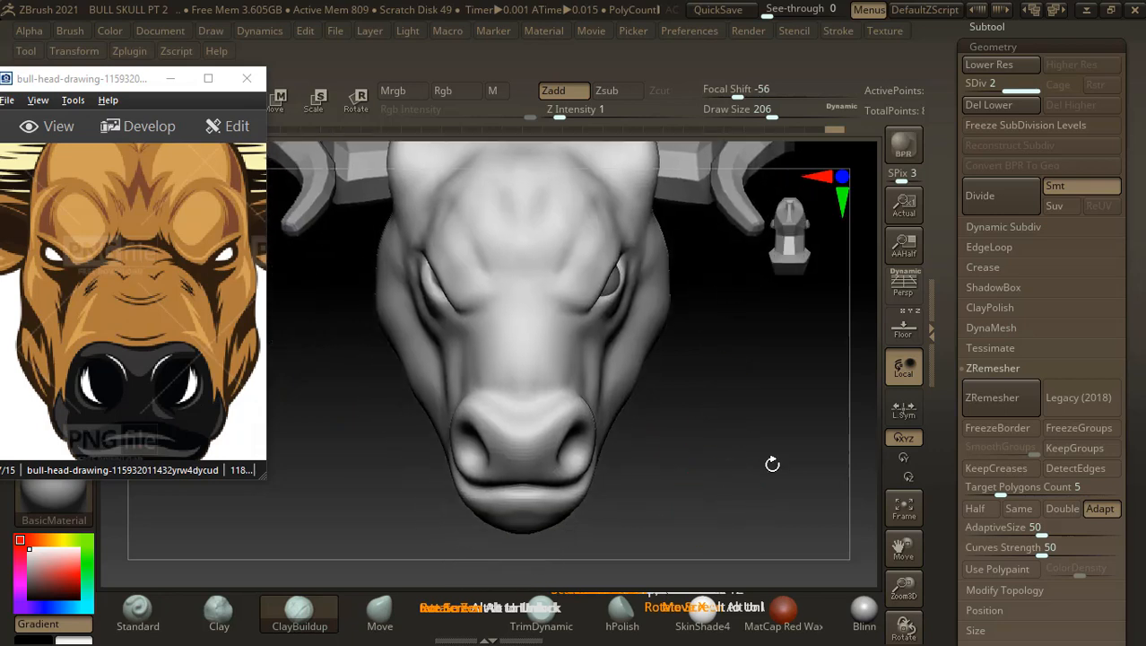
drag(773, 463, 778, 435)
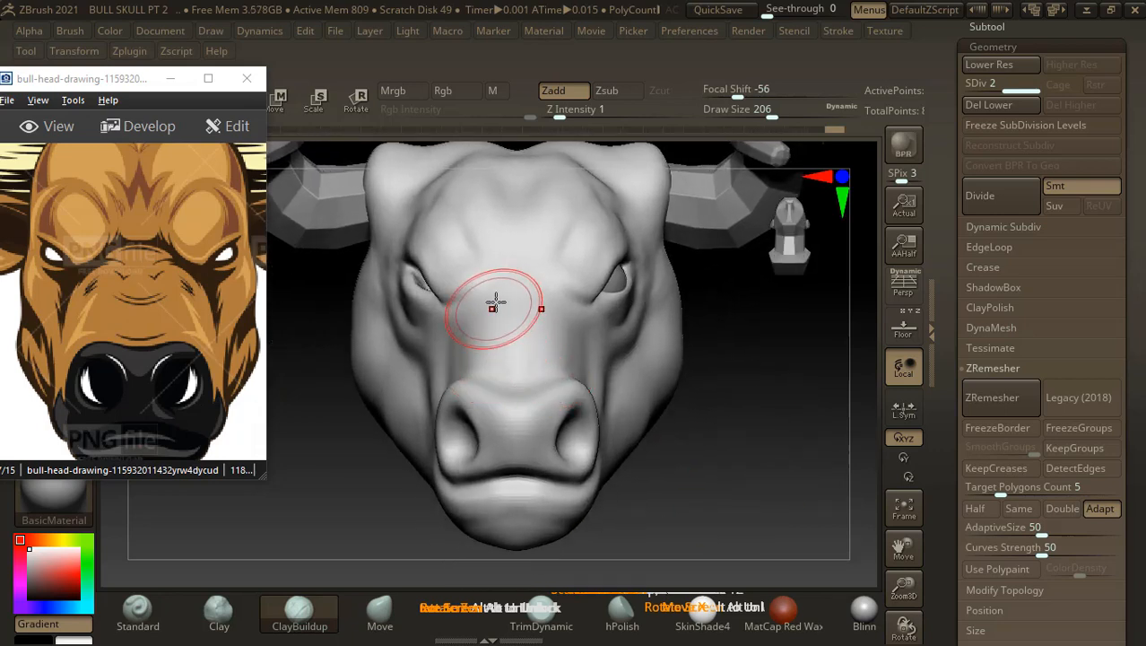
drag(494, 304, 488, 307)
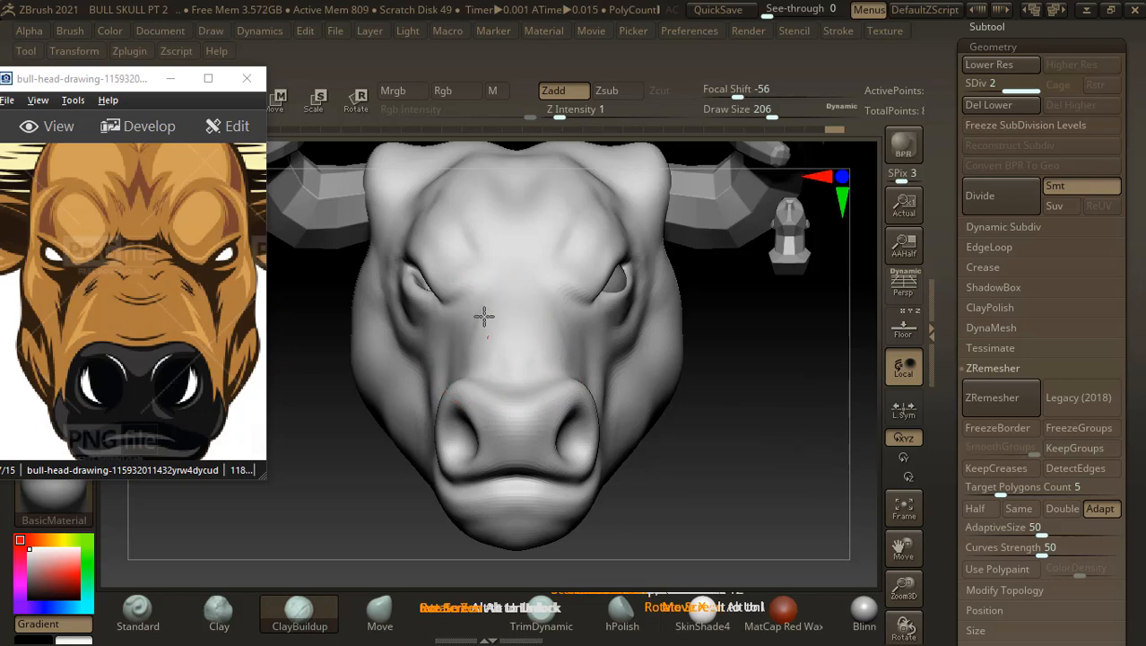
drag(495, 321, 485, 330)
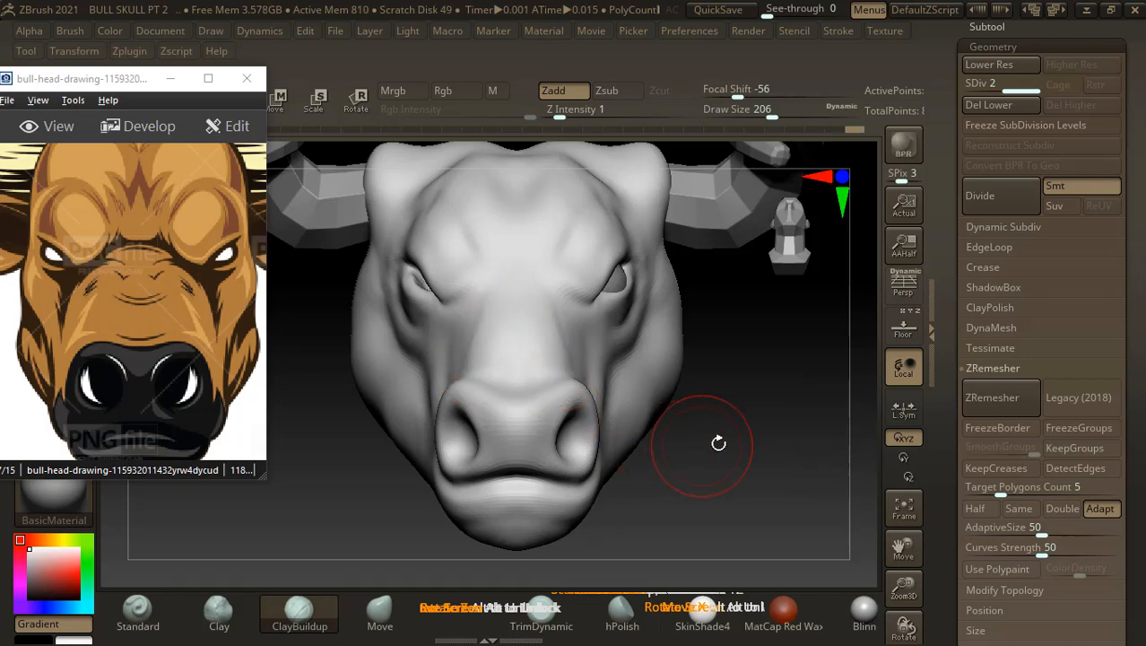
- Carve a diagonal crease below the eye across the cheek with ClayBuildup and the Standard brush in subtractive mode at draw size 206
drag(725, 453, 728, 453)
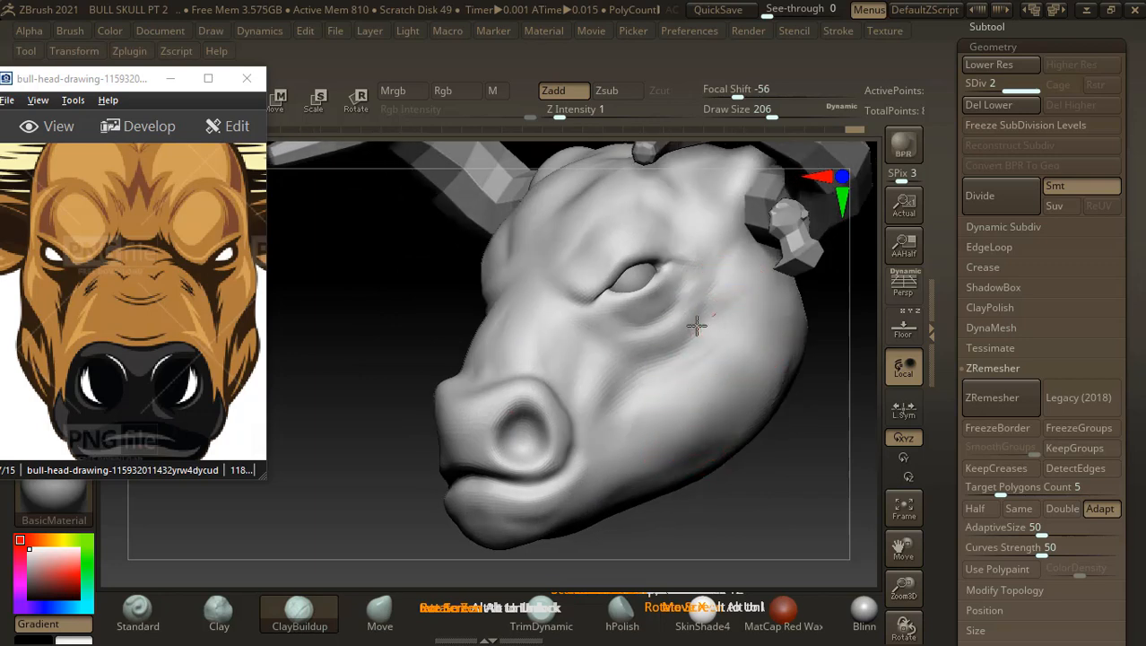
drag(696, 325, 669, 358)
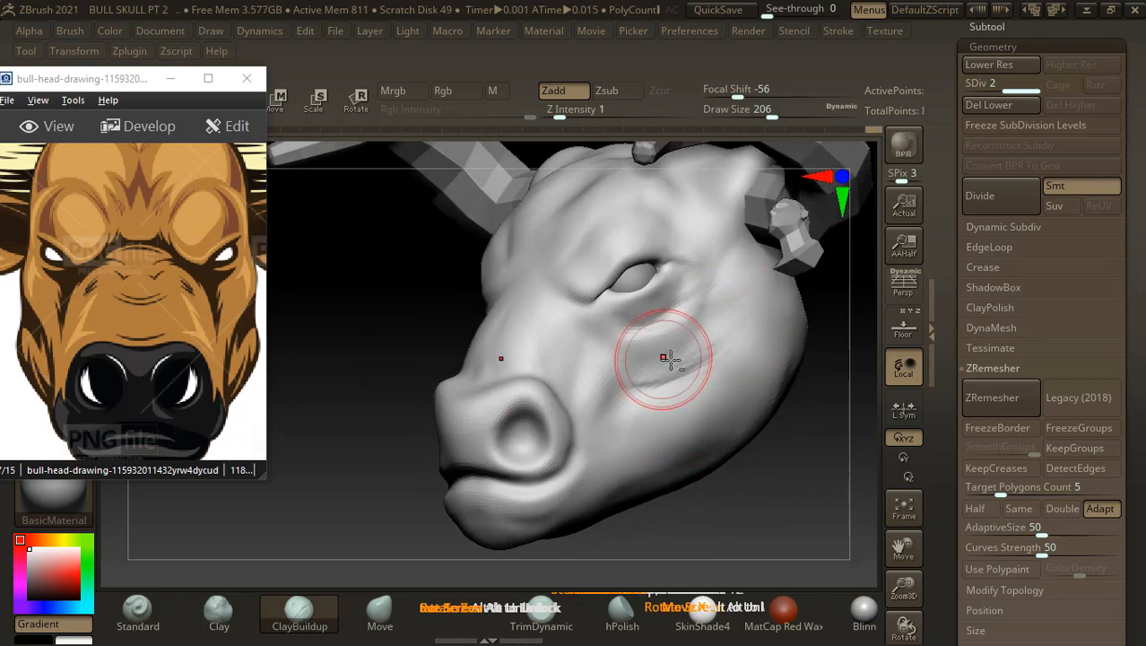
click(139, 613)
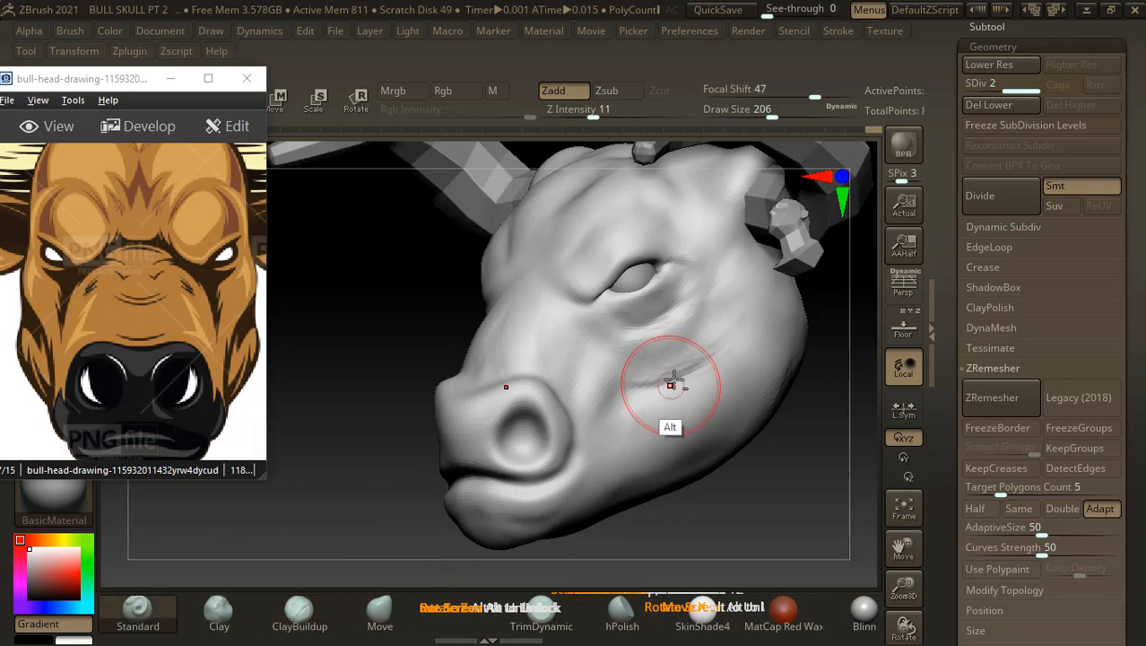
alt+drag(684, 370, 660, 359)
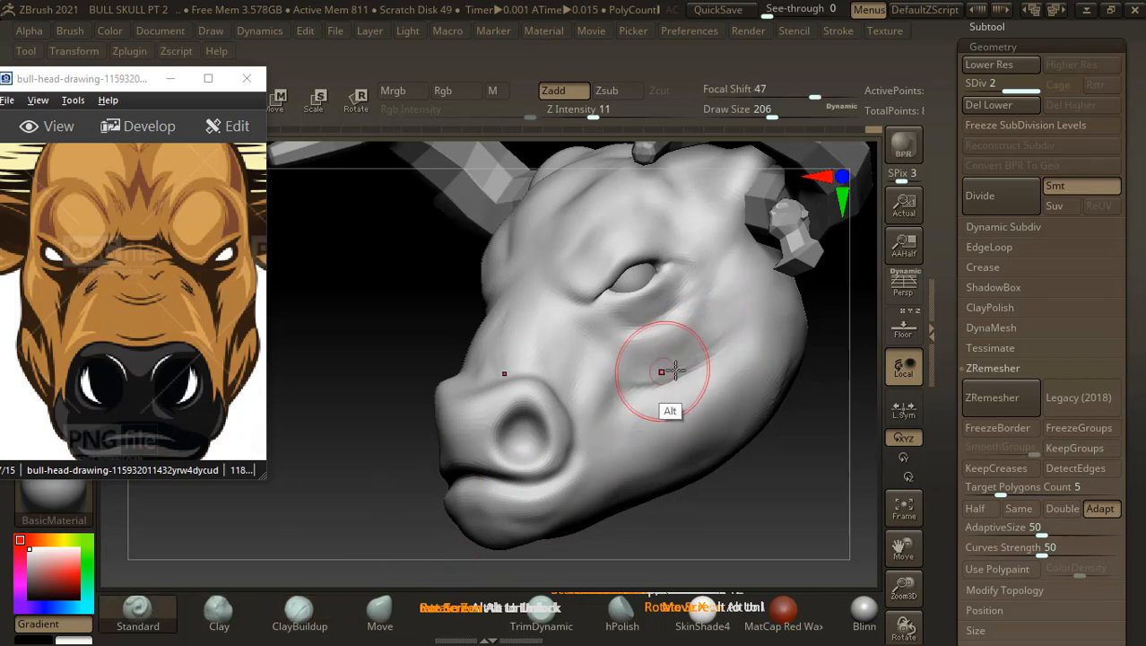
- Build up the cheek muscle along the lower edge of the crease with ClayBuildup and smooth it
click(303, 617)
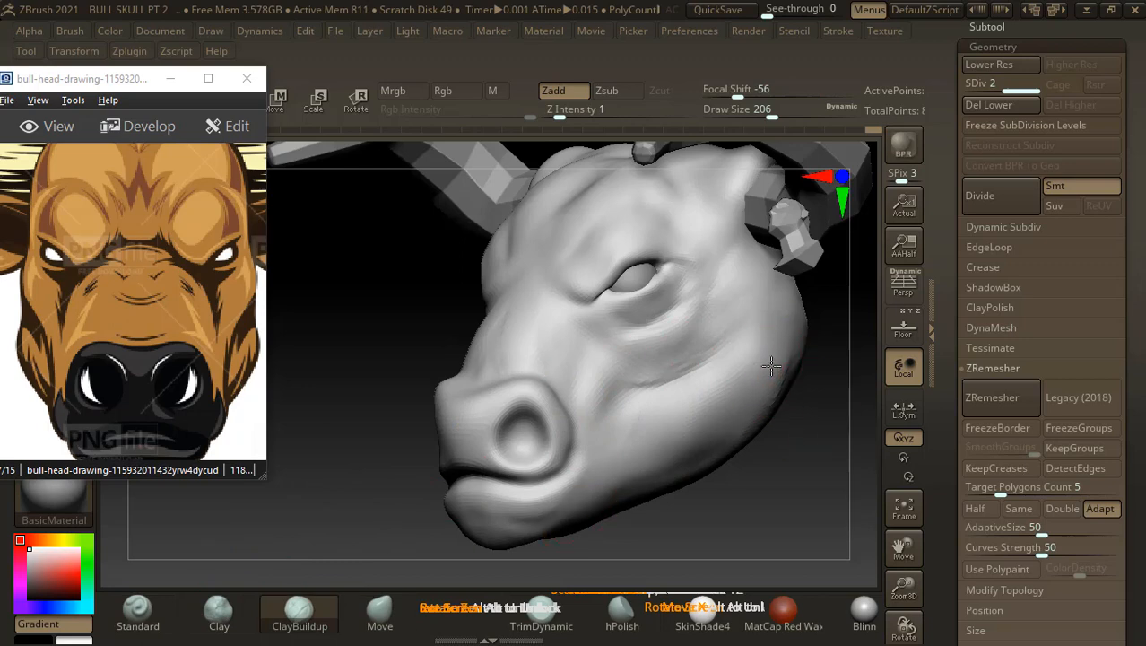
drag(786, 502, 717, 440)
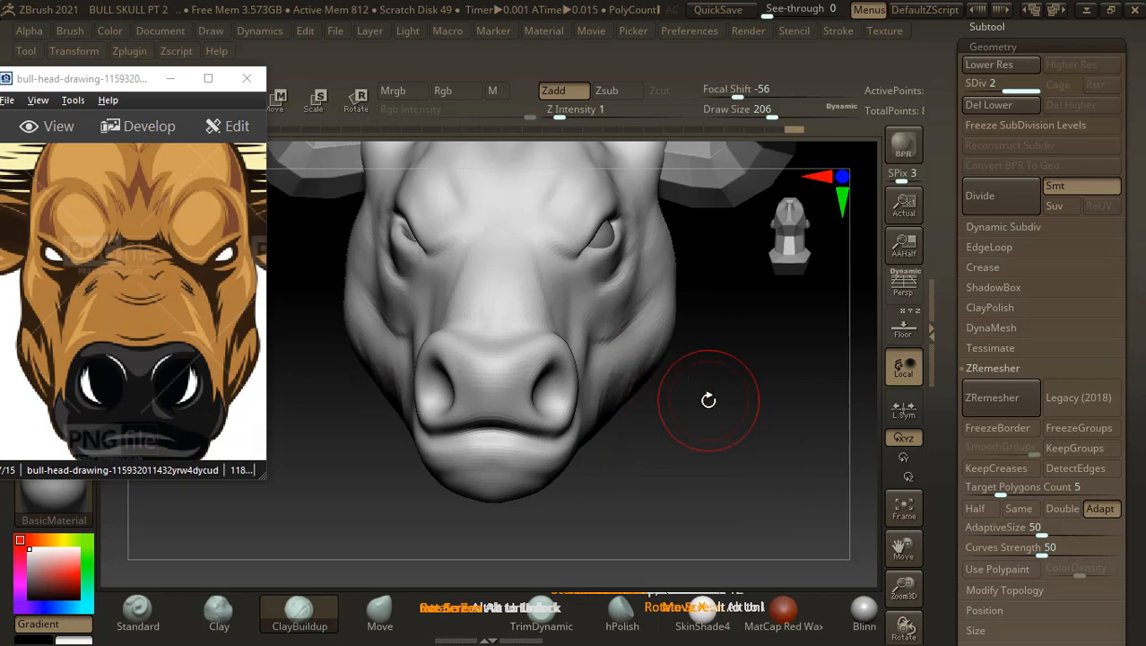
drag(709, 396, 674, 382)
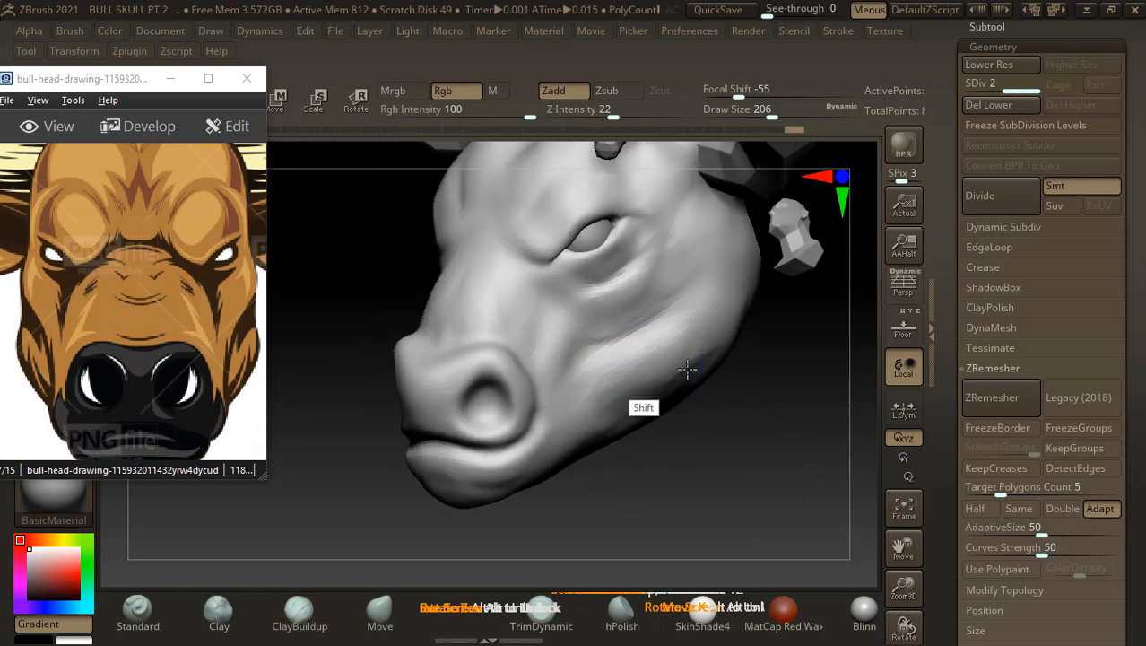
drag(725, 454, 743, 435)
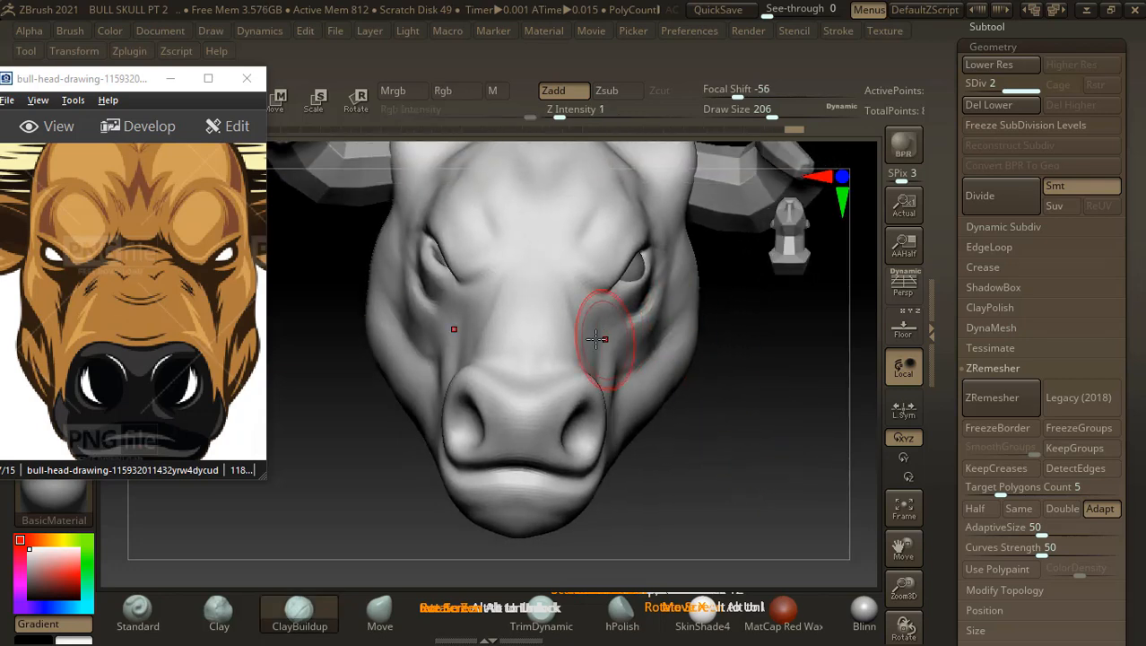
- Add volume between the eye's outer corner and the cheek crease with ClayBuildup and smooth the crease
drag(716, 331, 654, 292)
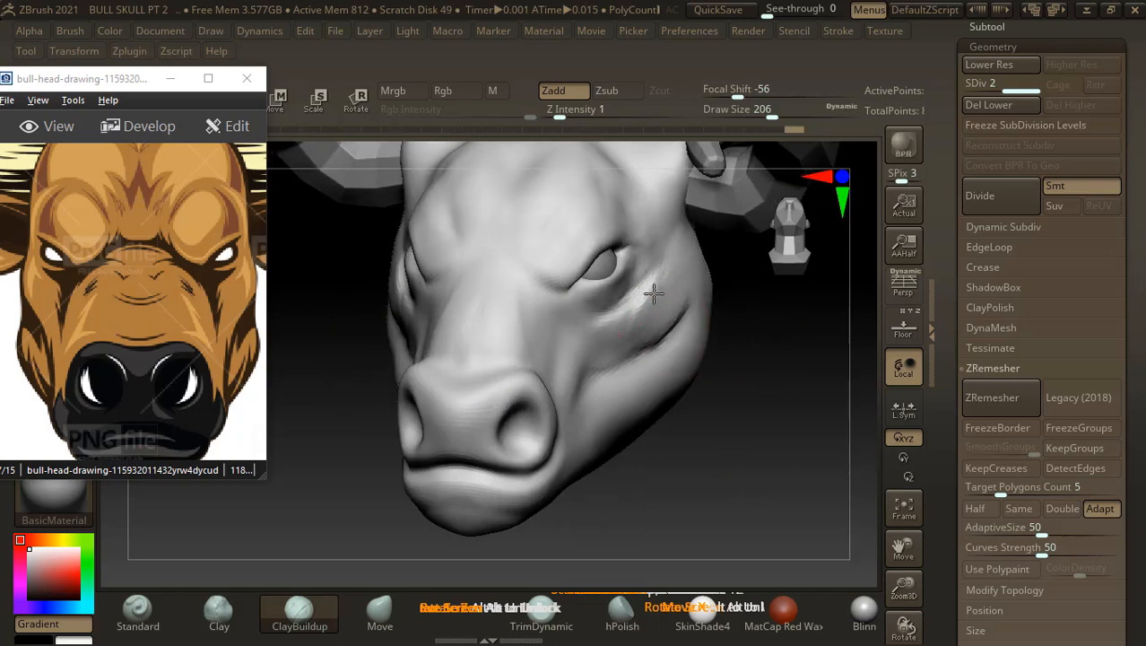
shift+drag(742, 427, 818, 429)
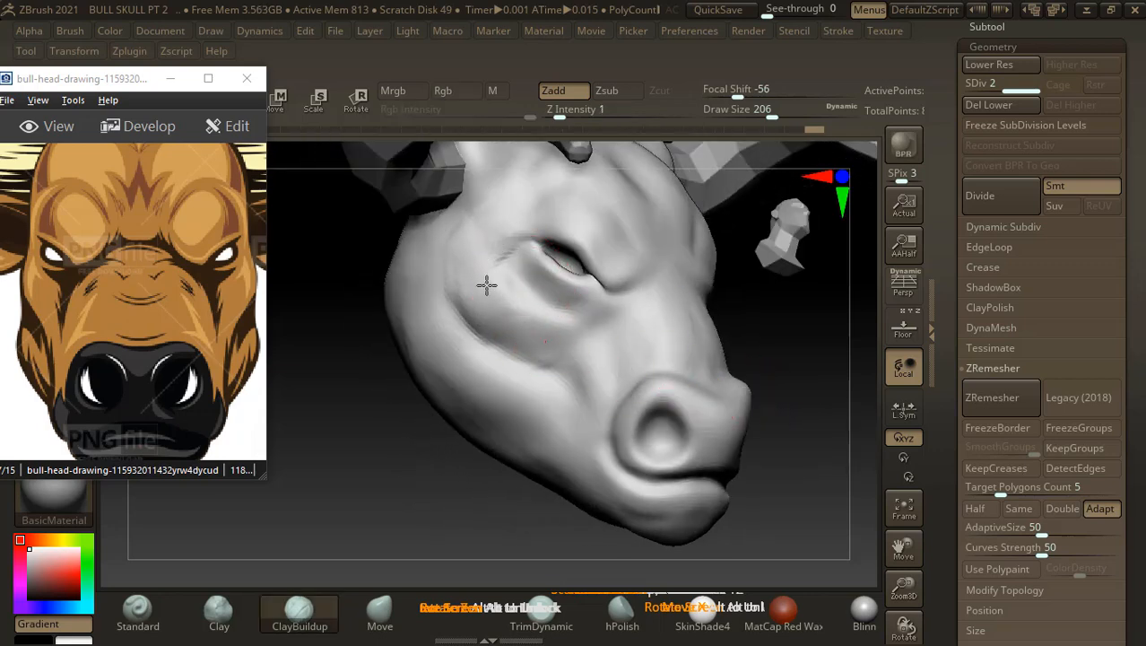
mouse_move(524, 330)
shift+mouse_down()
mouse_move(502, 330)
mouse_move(553, 363)
mouse_move(471, 358)
shift+mouse_up()
drag(820, 376, 689, 363)
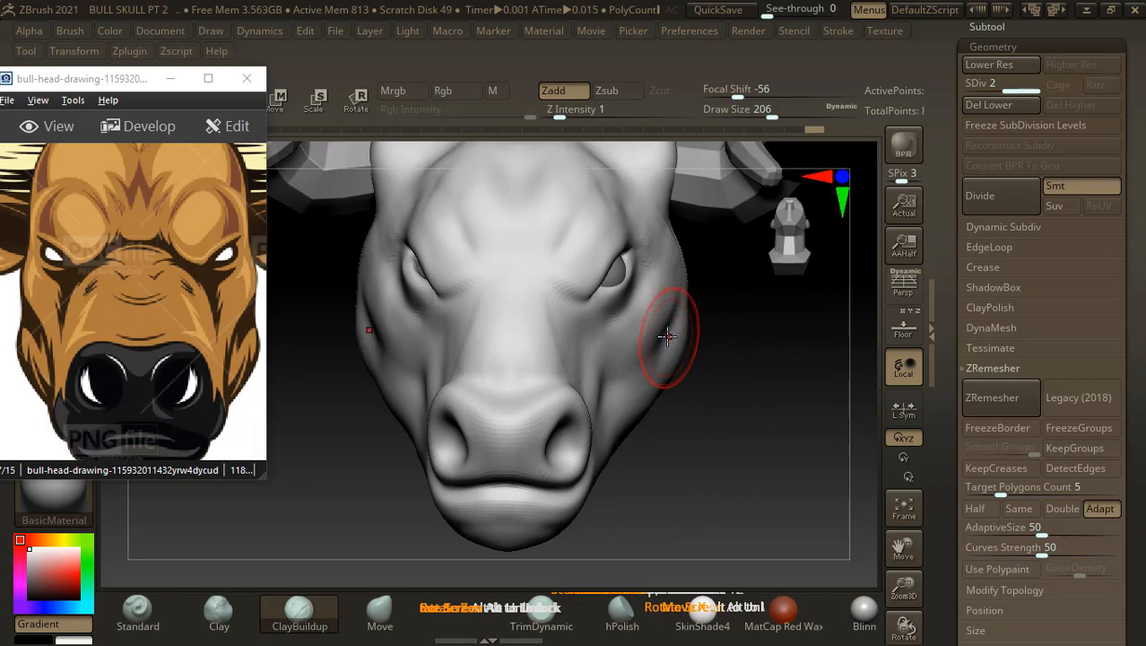
- Reshape the inner eye corners and pull the upper eyelids into an angrier slant with the Move brush at draw size 218
click(379, 608)
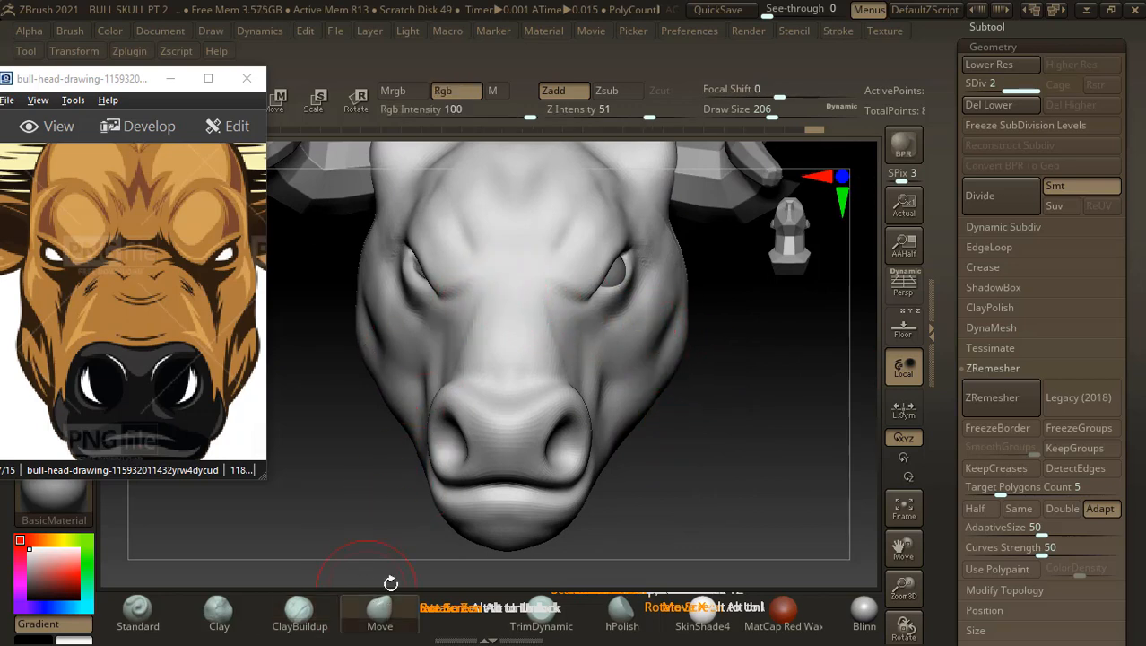
drag(440, 270, 446, 289)
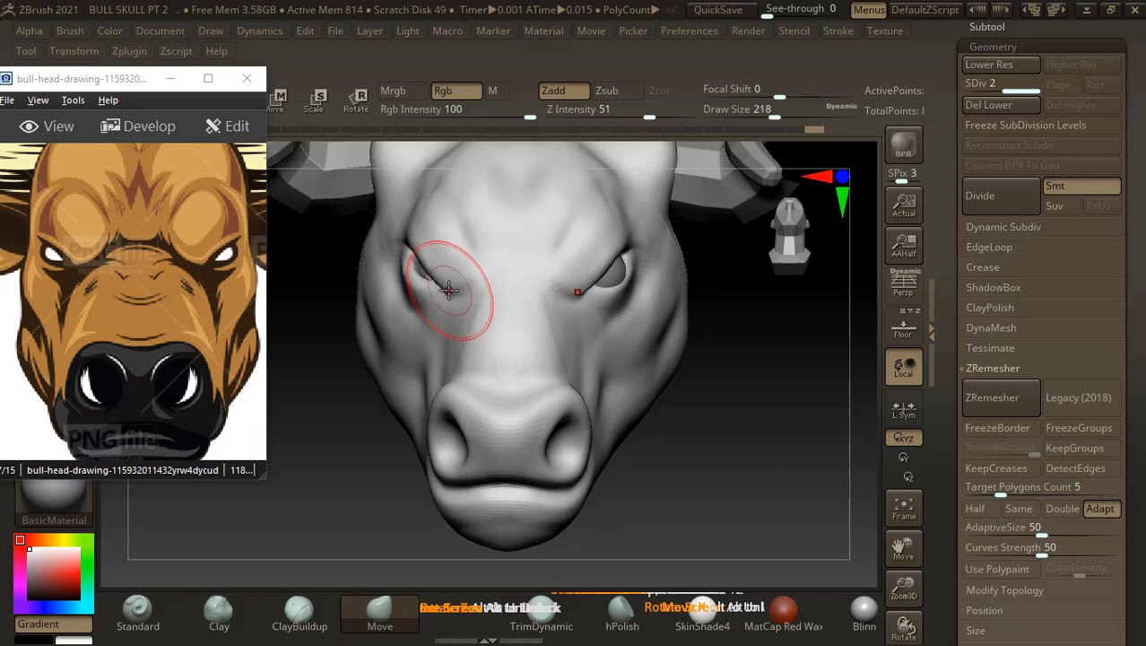
drag(432, 278, 433, 274)
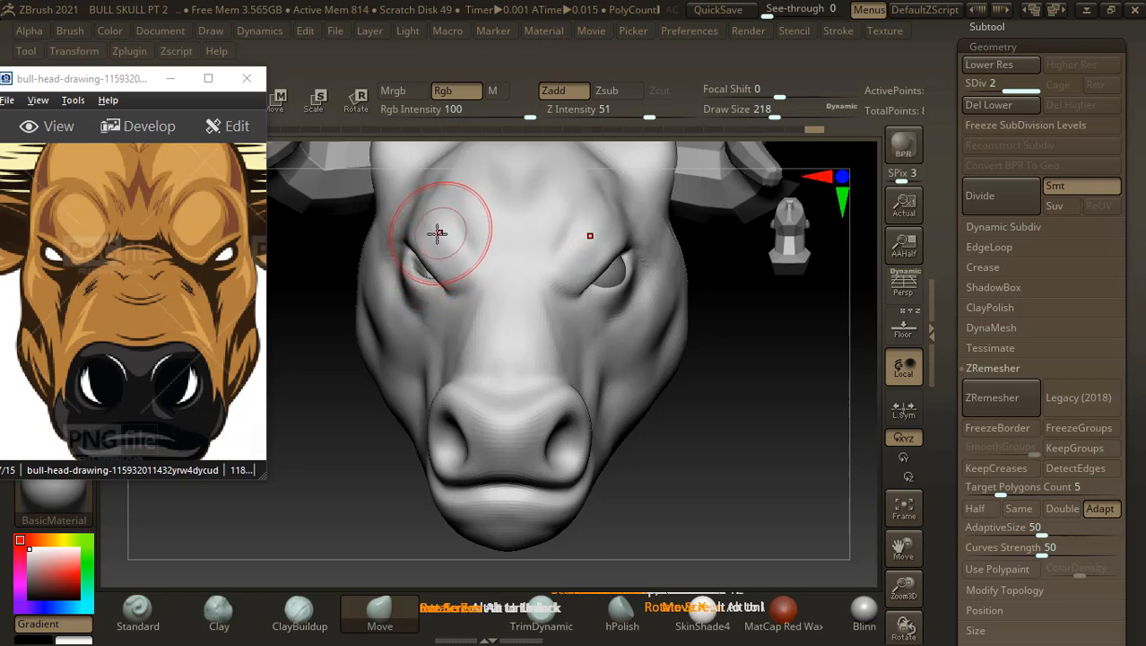
- Build up thick slanted brows above the eyes with ClayBuildup at draw size 124
click(301, 619)
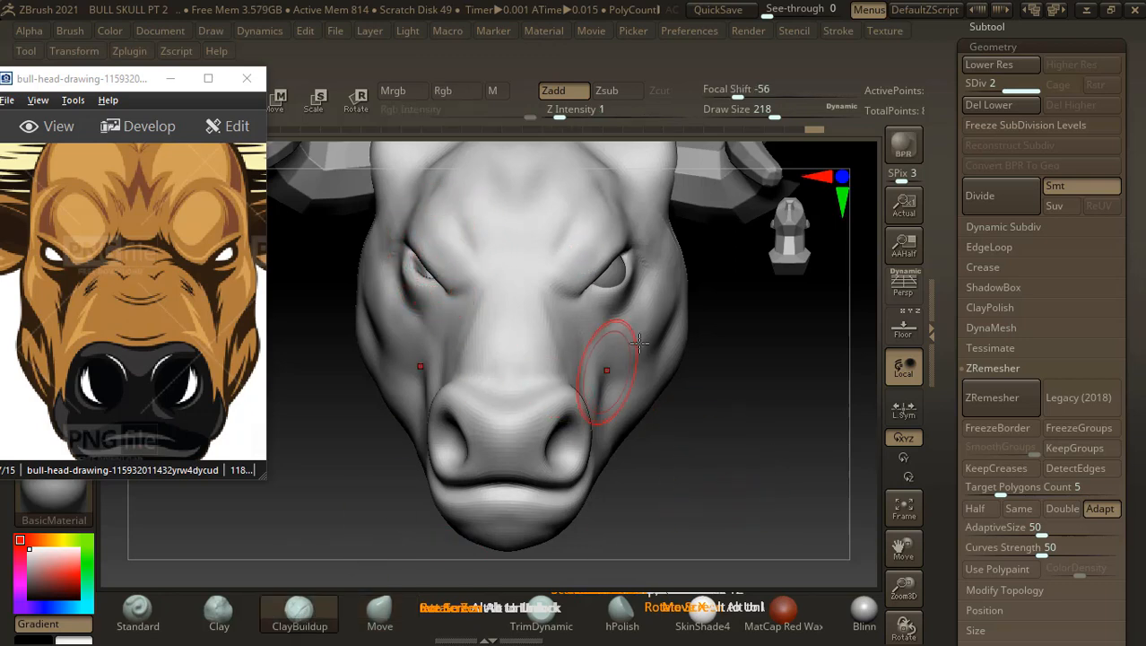
drag(785, 410, 756, 428)
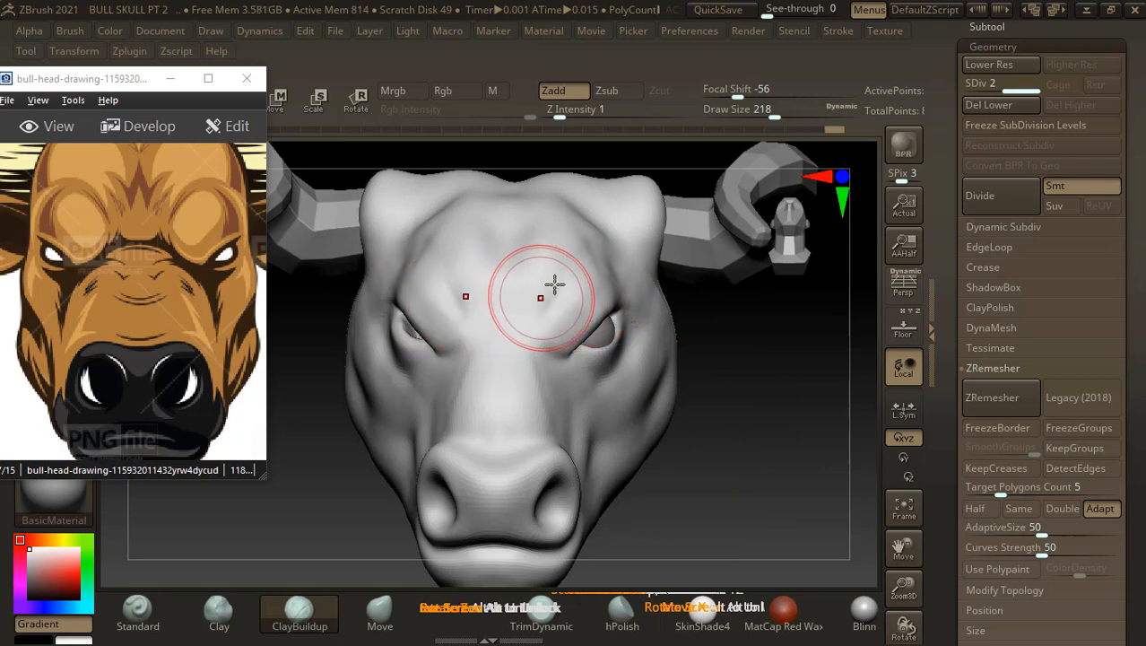
drag(792, 114, 773, 115)
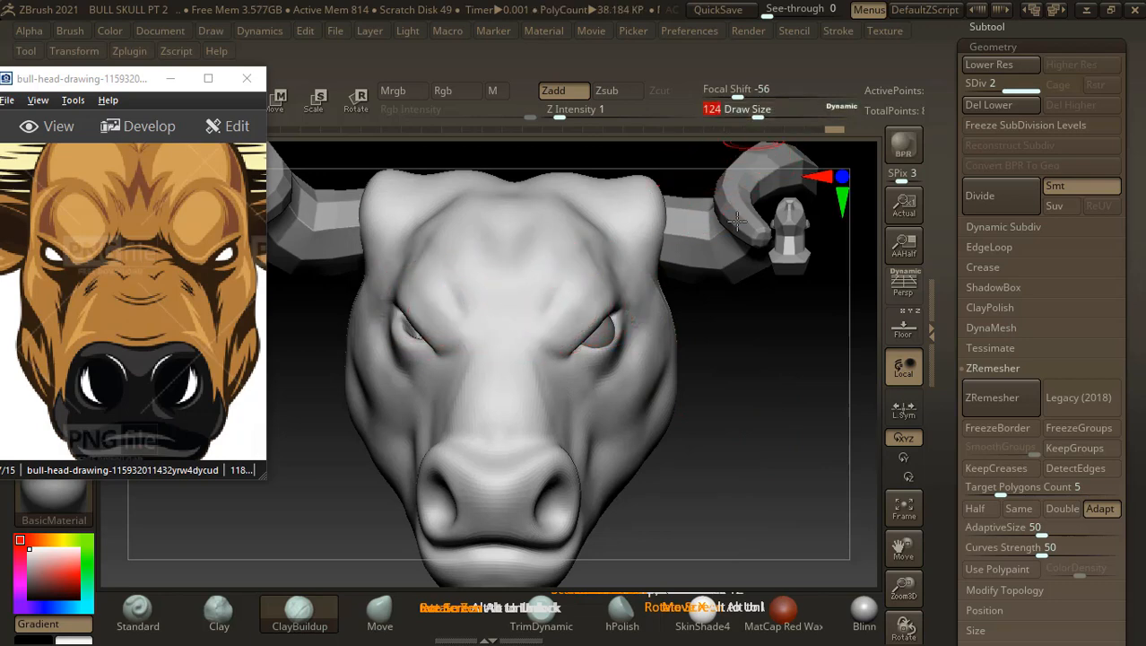
mouse_move(715, 433)
mouse_down()
mouse_move(742, 439)
mouse_move(739, 456)
mouse_move(722, 428)
mouse_up()
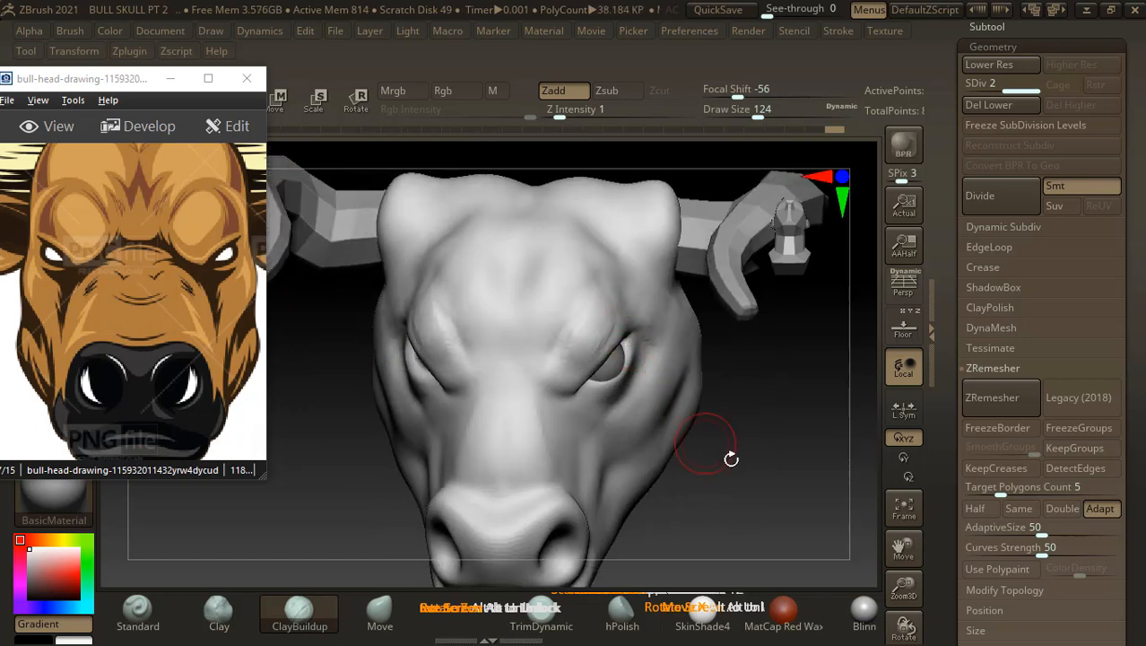
drag(734, 458, 758, 471)
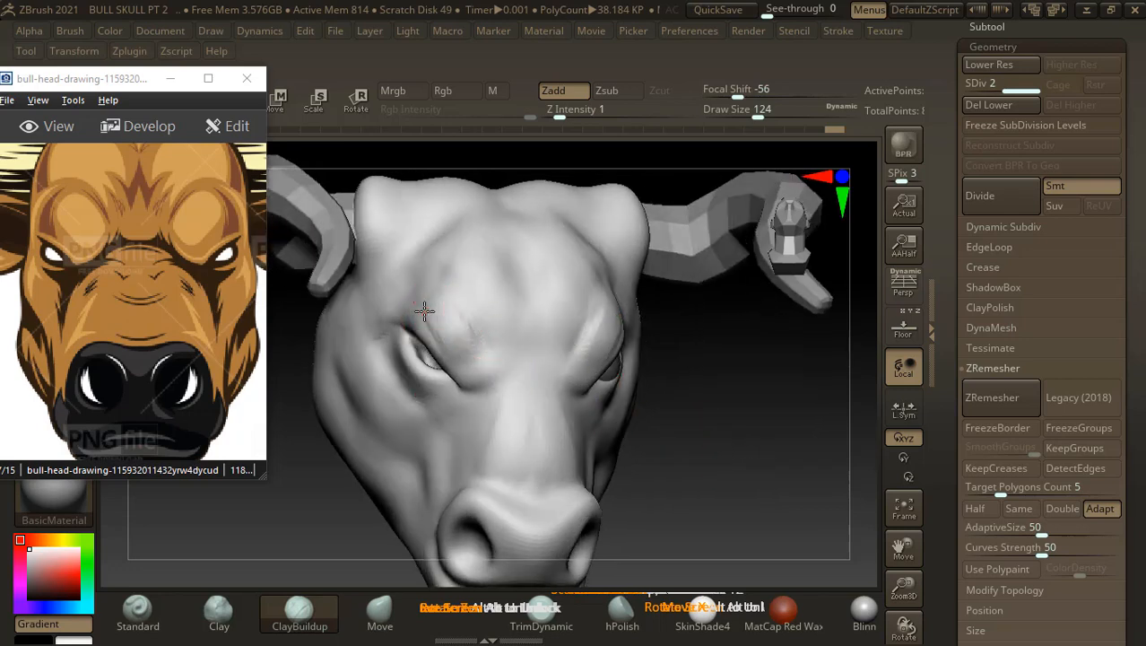
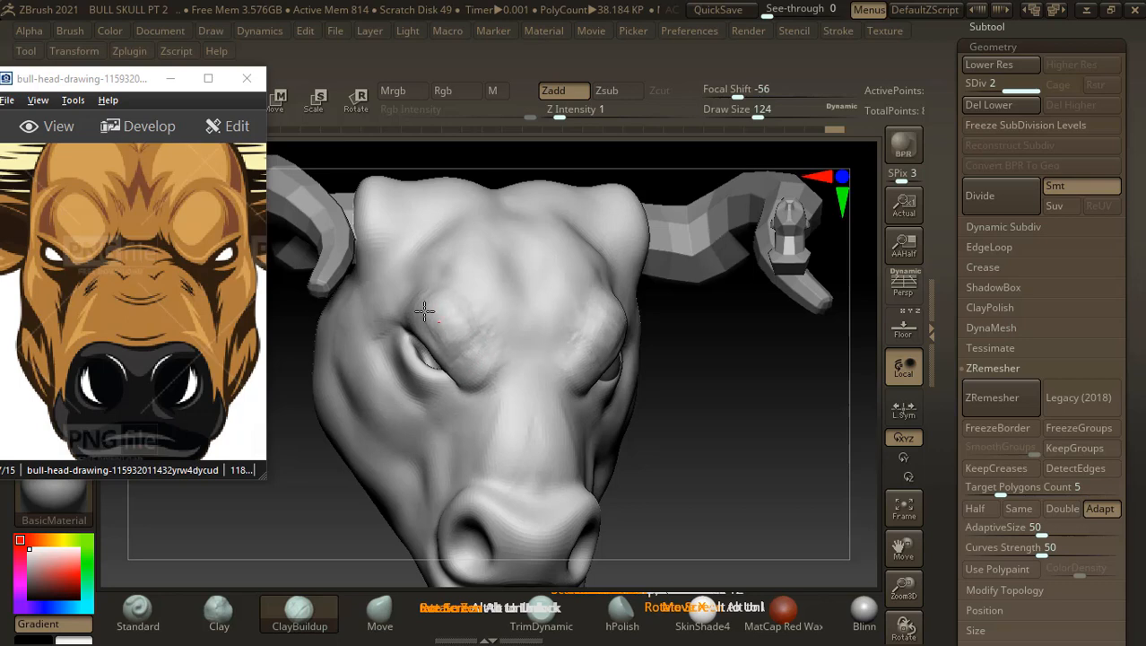
mouse_move(425, 311)
mouse_down()
mouse_move(456, 345)
mouse_move(513, 339)
mouse_up()
- Carve a crease across the nose bridge between the brows and a central forehead groove with the Standard brush at draw size 64
mouse_move(788, 466)
mouse_down()
mouse_move(778, 485)
mouse_move(704, 409)
mouse_up()
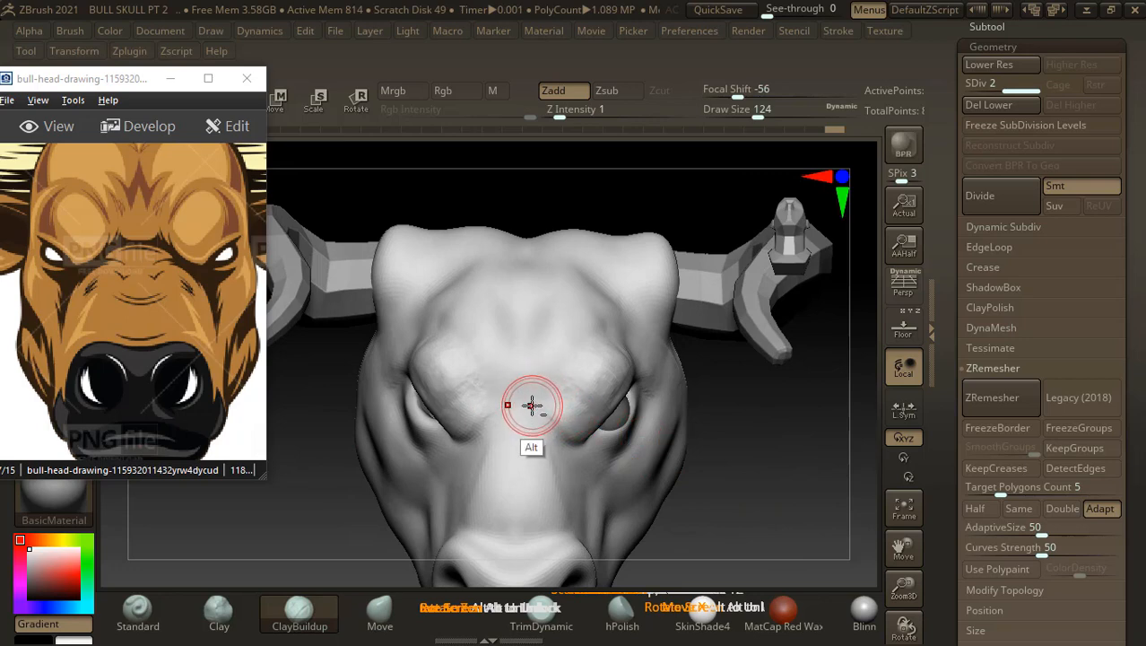
click(144, 617)
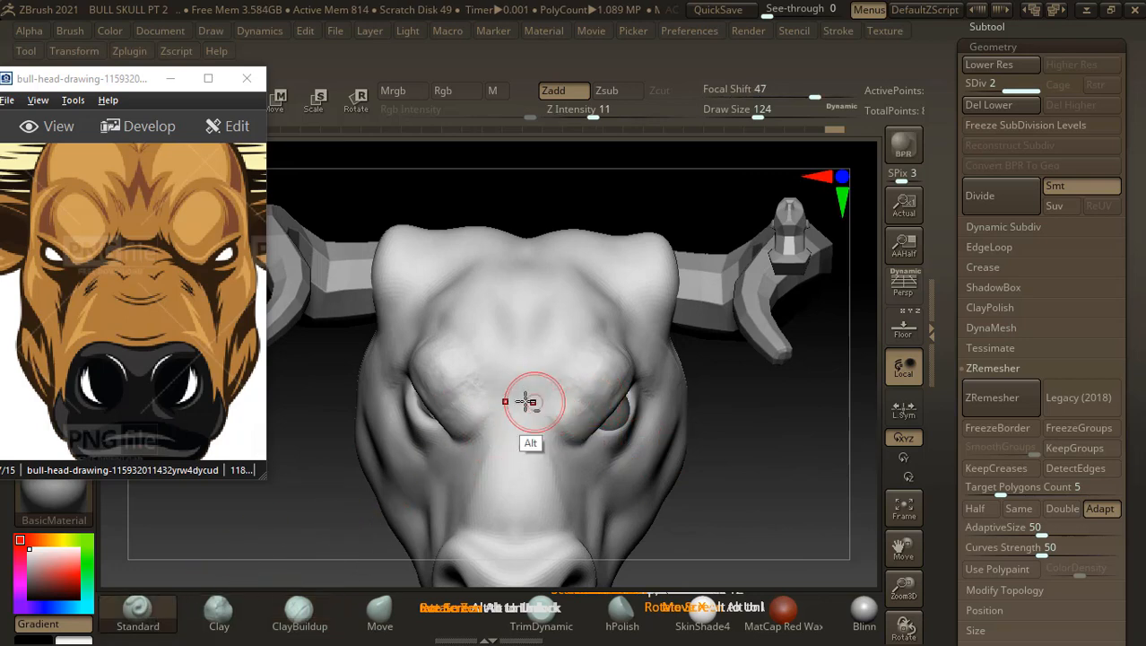
key(bracketleft)
key(bracketleft)
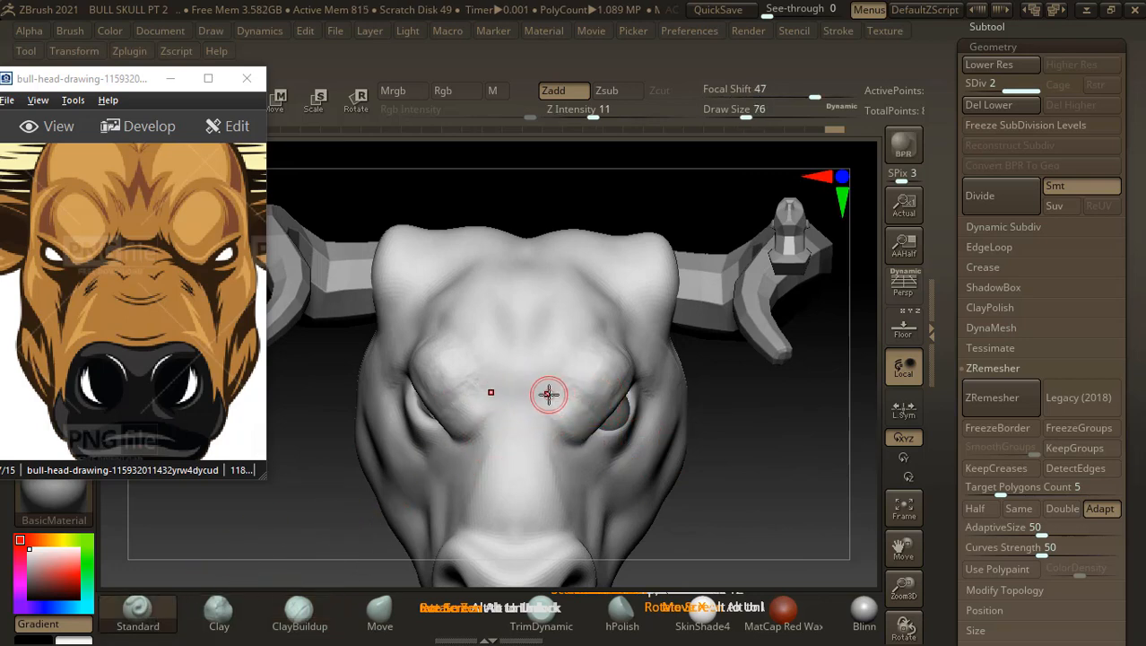
key(alt)
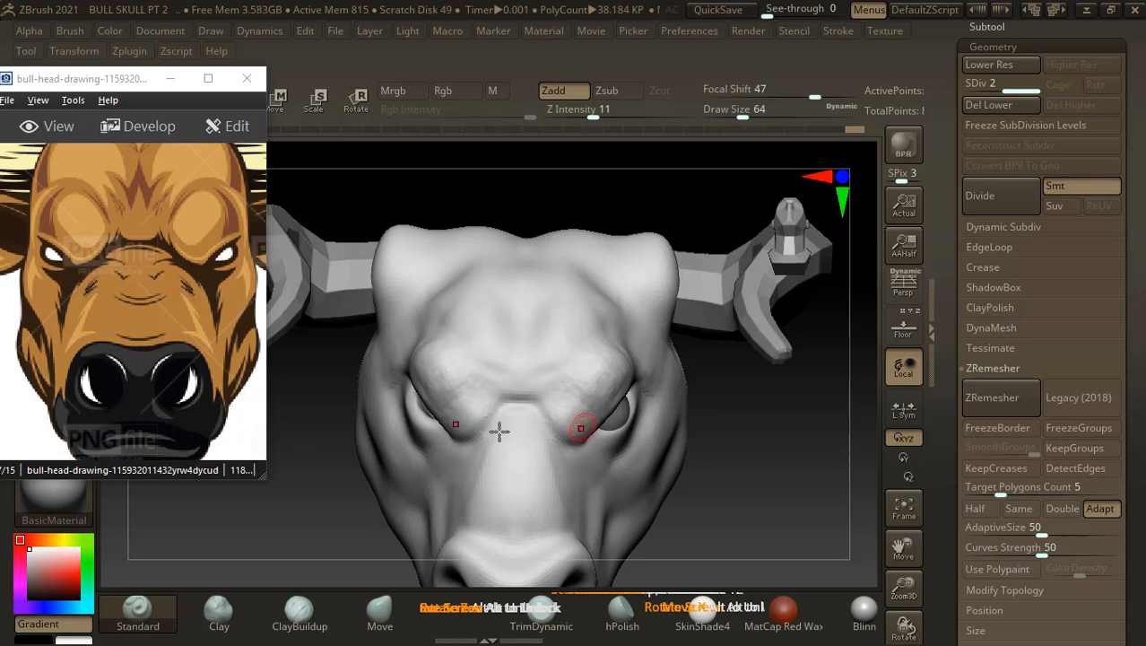
drag(187, 281, 186, 371)
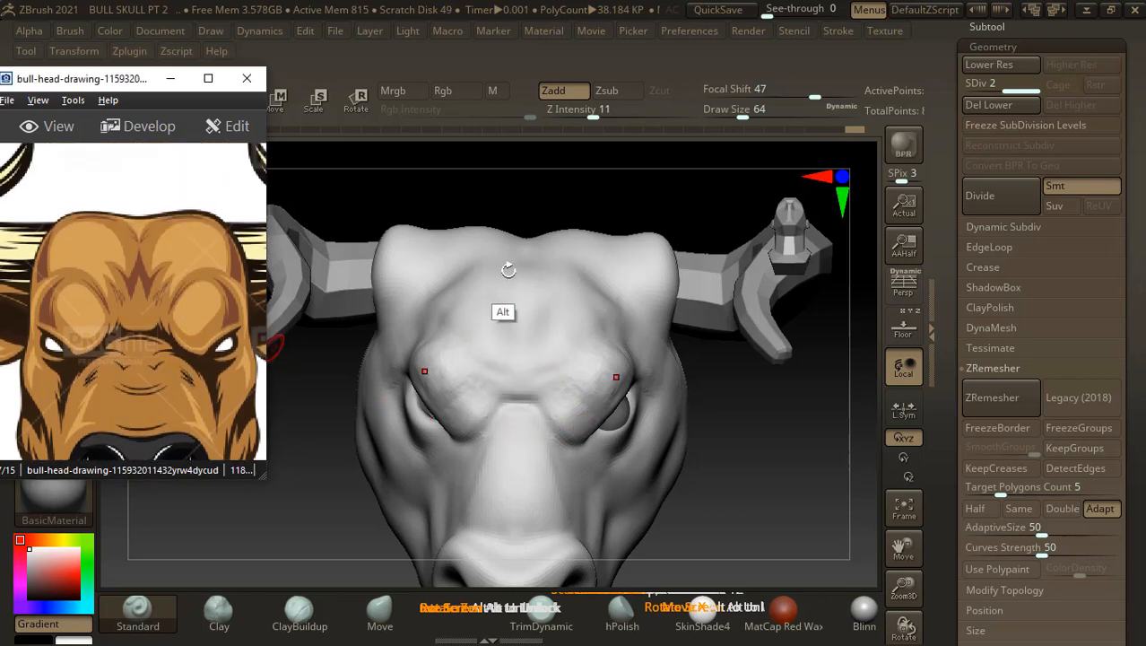
alt+drag(491, 257, 497, 268)
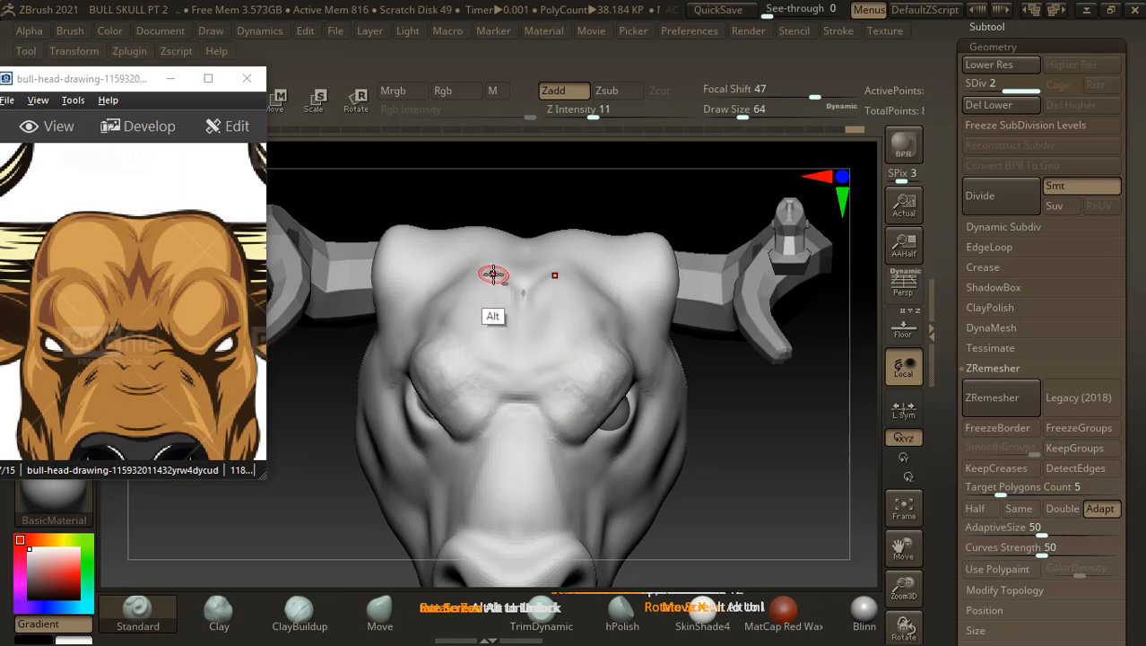
- Build up the forehead muscle bulges on either side of the central groove with ClayBuildup at draw size 192 and smooth them
click(303, 628)
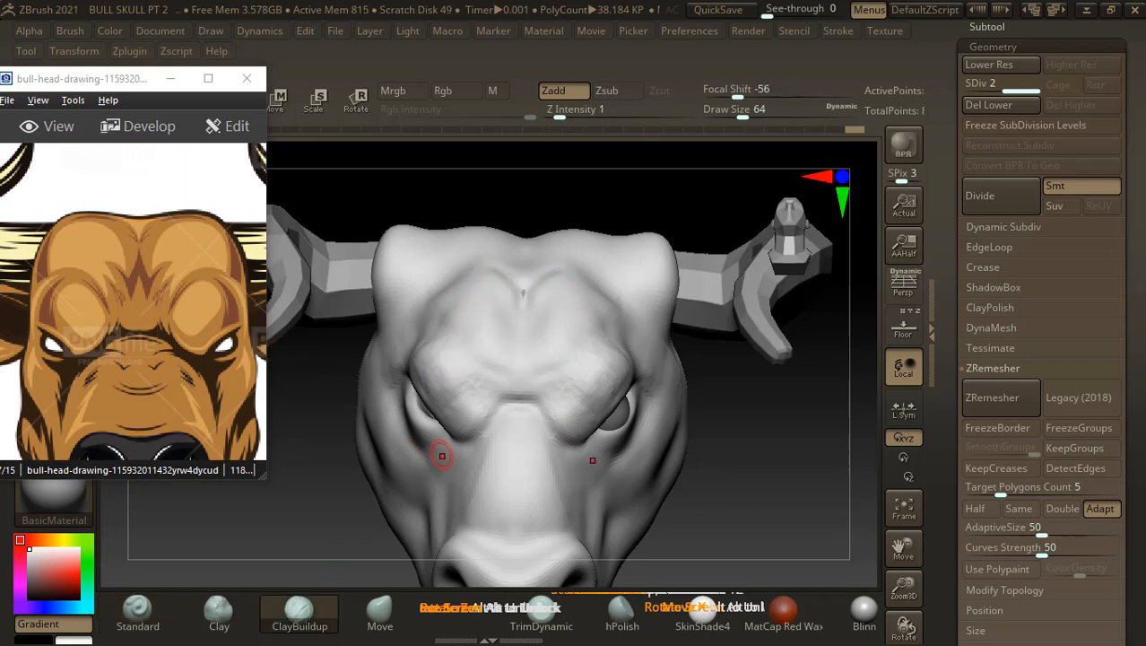
key(bracketright)
key(bracketright)
key(bracketright)
key(bracketright)
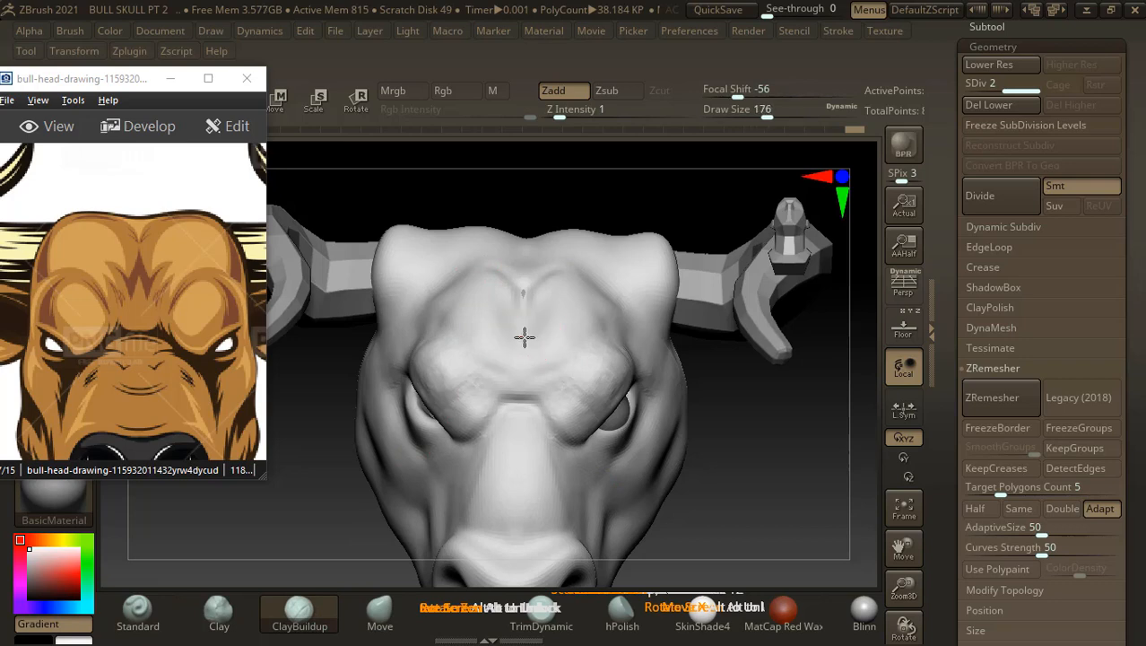
drag(439, 291, 442, 285)
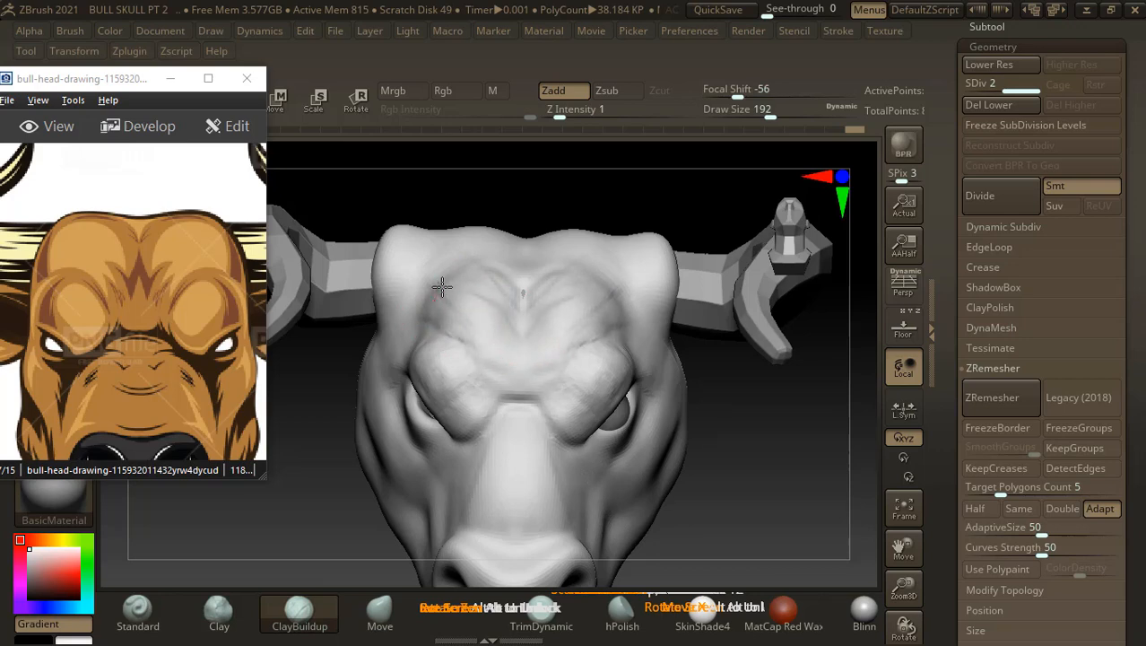
mouse_move(487, 321)
shift+mouse_down()
mouse_move(510, 307)
mouse_move(508, 355)
shift+mouse_up()
shift+drag(515, 398, 501, 440)
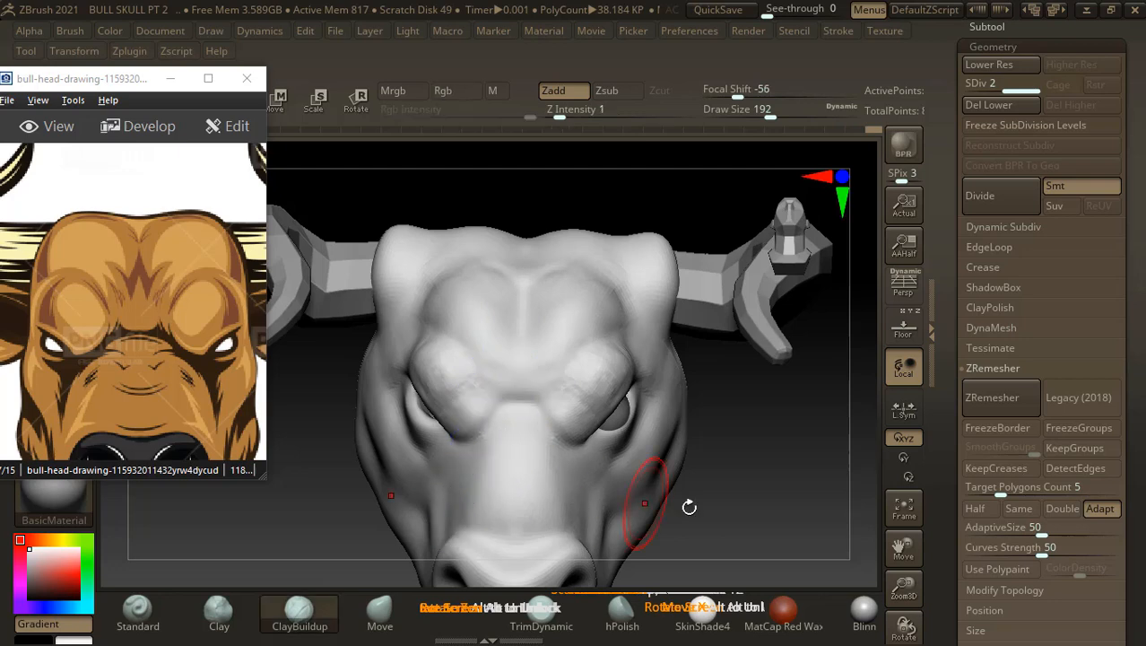
- Define the nose bridge below the brows with the ClayBuildup and Standard brushes at draw size 136 and smooth the surface
alt+drag(749, 505, 681, 471)
key(bracketleft)
key(bracketleft)
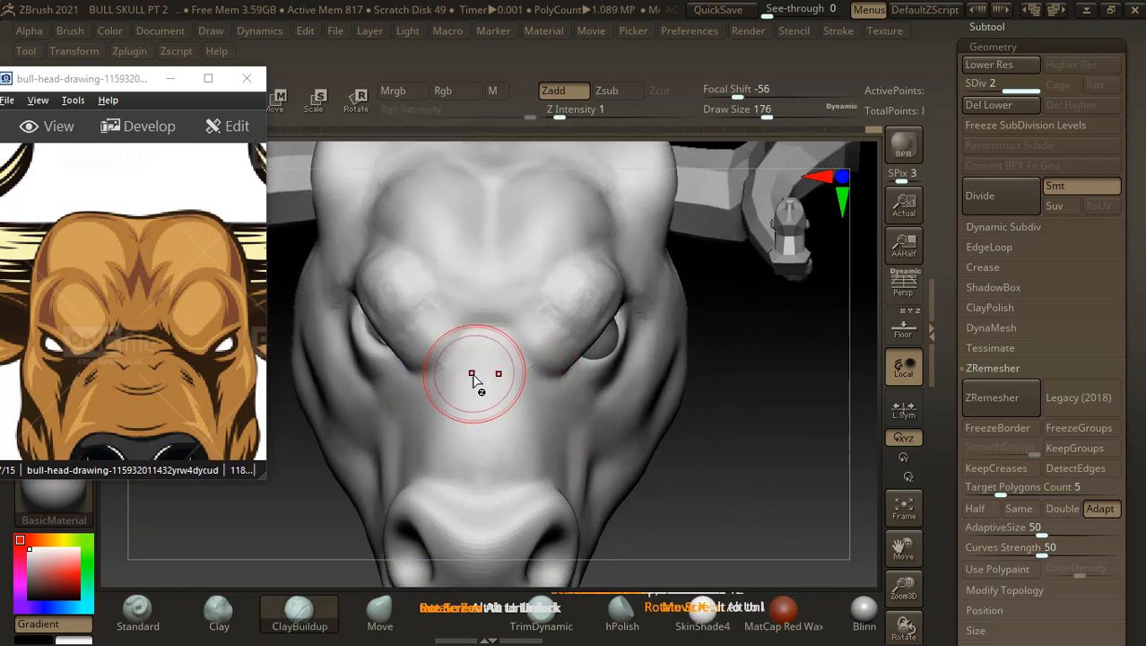
key(bracketleft)
key(bracketleft)
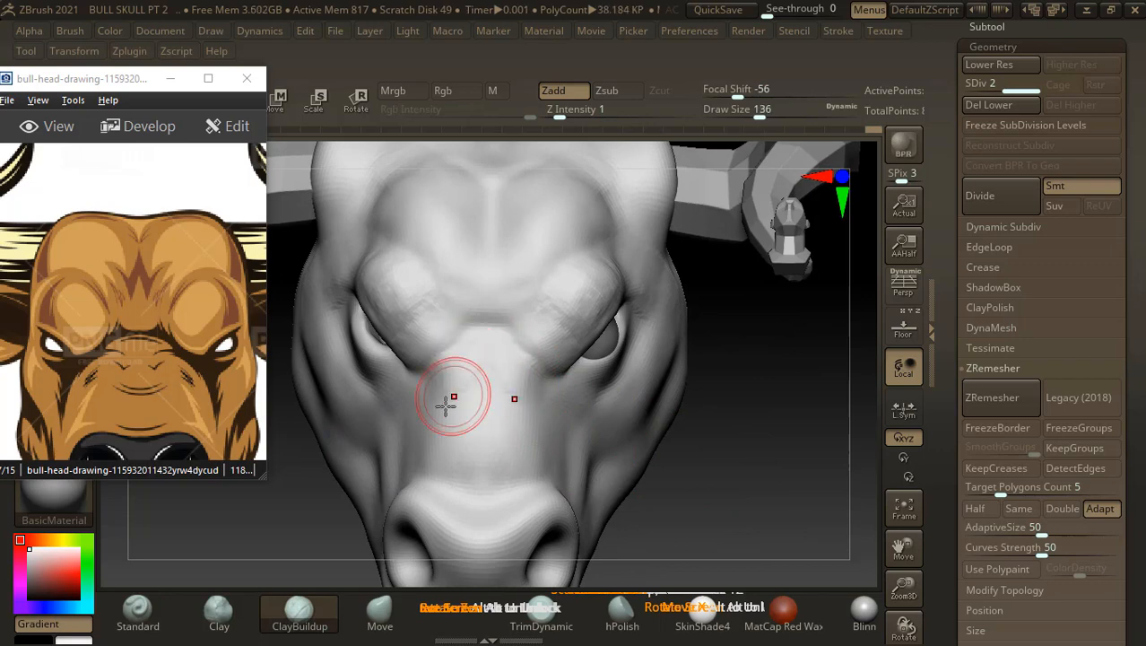
key(b)
key(s)
key(t)
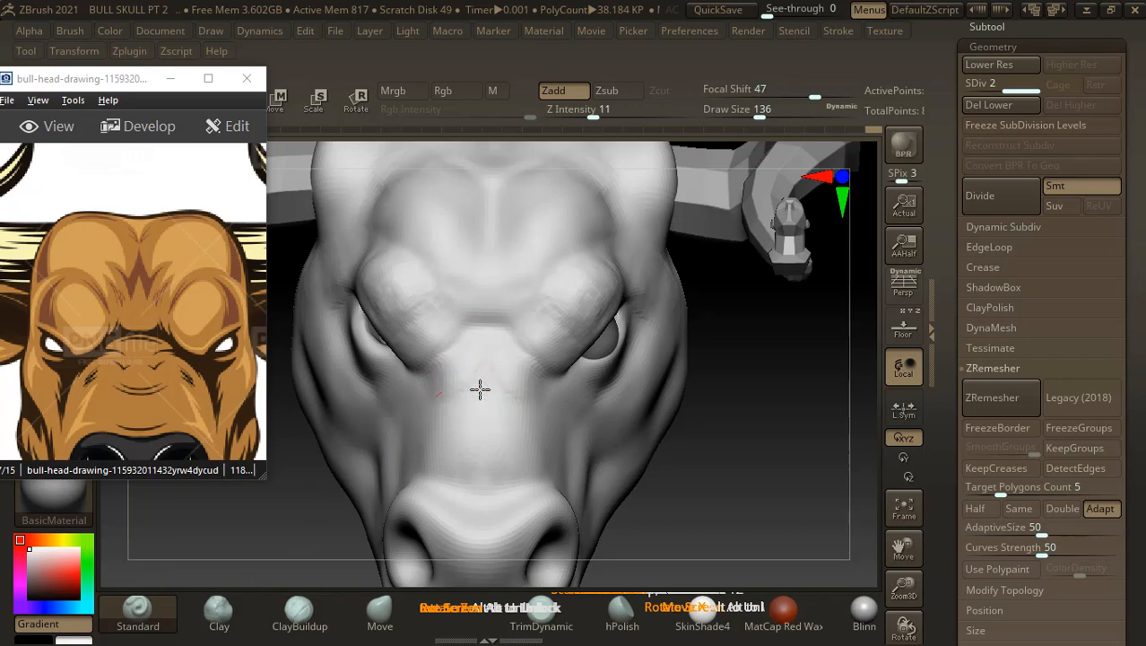
key(shift)
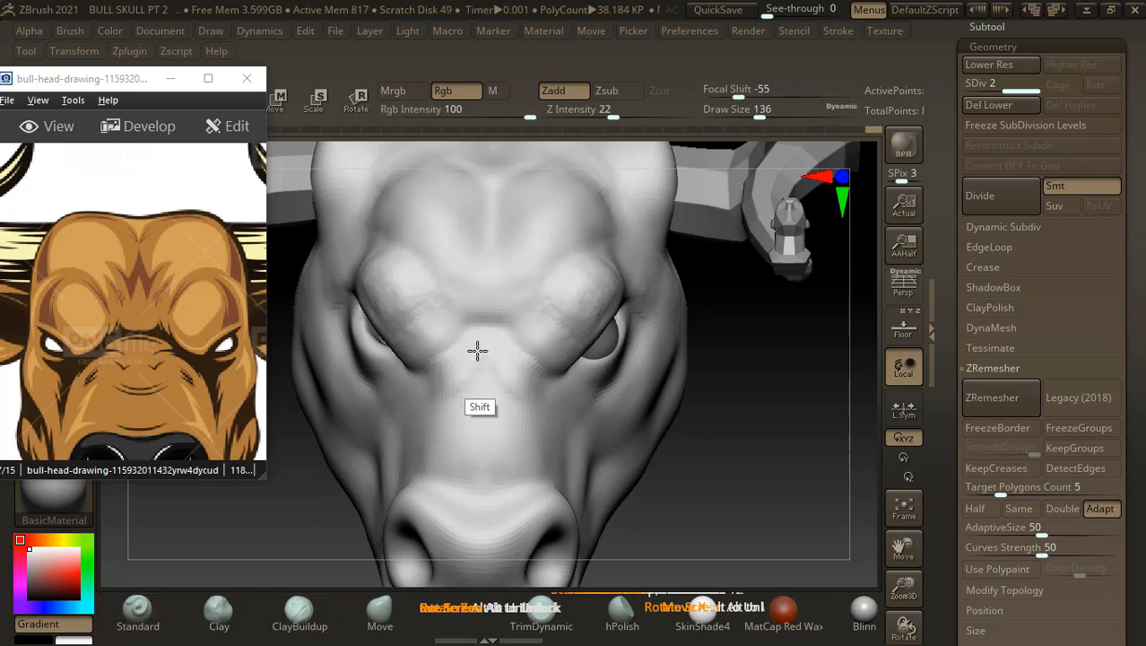
shift+drag(477, 351, 439, 384)
- Set the Standard brush's focal shift to 64 and draw size to 167, and divide the head mesh to subdivision level 4
mouse_move(704, 456)
alt+mouse_down()
mouse_move(727, 443)
mouse_move(708, 398)
mouse_move(748, 374)
mouse_move(647, 437)
alt+mouse_up()
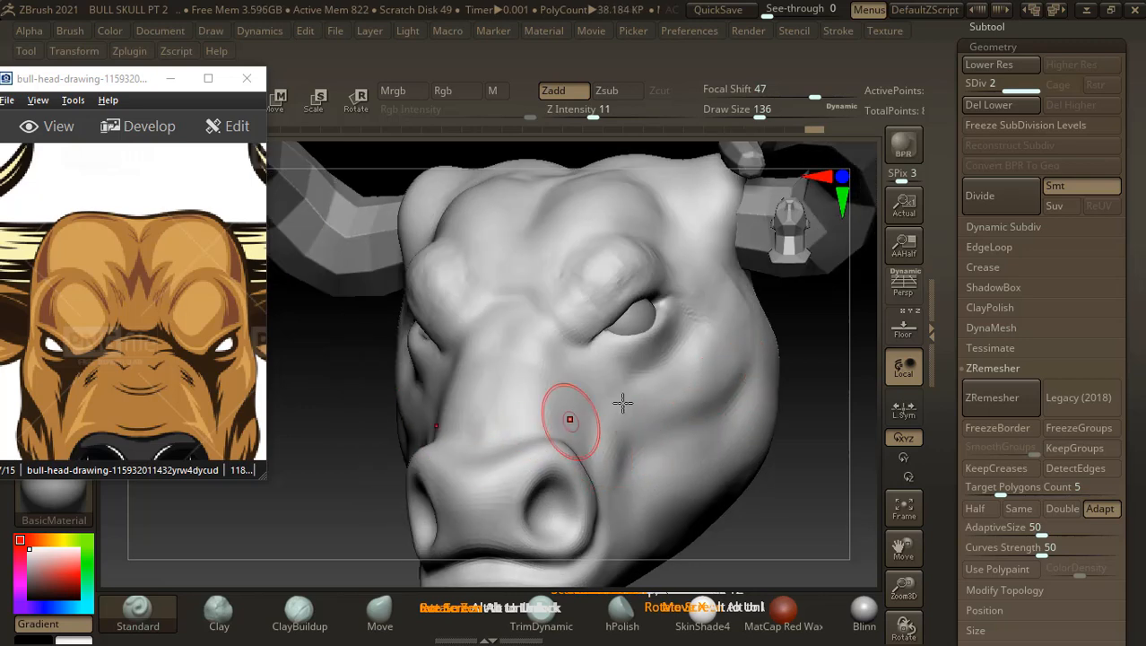
drag(303, 501, 350, 495)
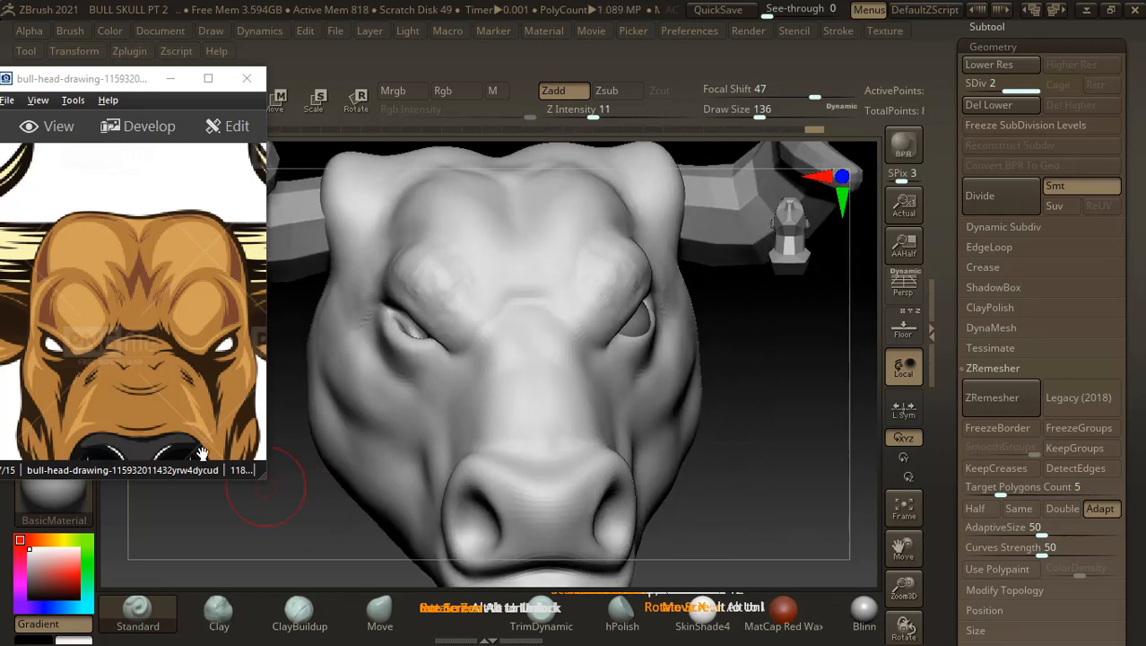
scroll(202, 455, down, 2)
mouse_move(770, 499)
alt+mouse_down()
mouse_move(770, 463)
mouse_move(801, 501)
alt+mouse_up()
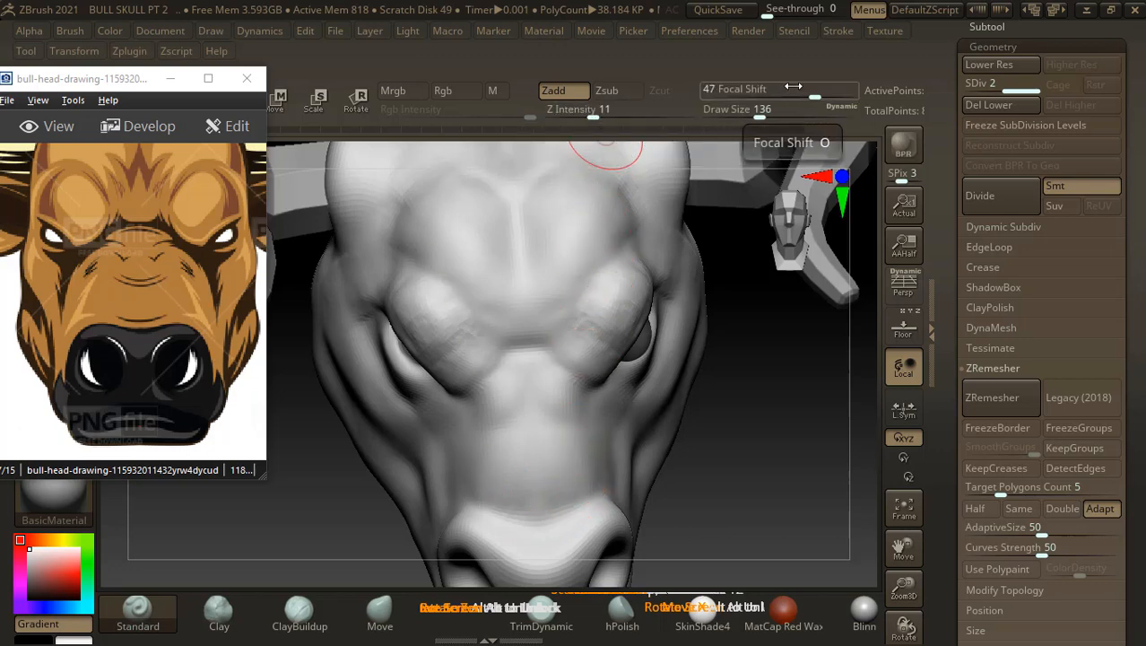
mouse_move(825, 92)
mouse_down()
mouse_move(793, 86)
mouse_move(804, 87)
mouse_move(761, 111)
mouse_up()
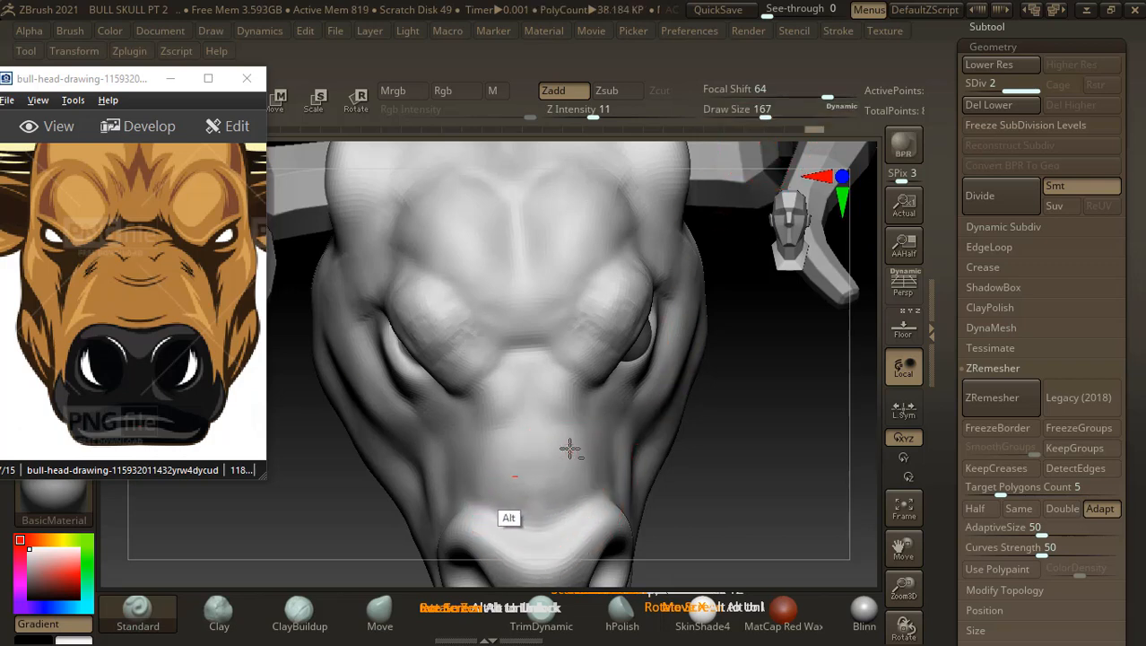
key(ctrl)
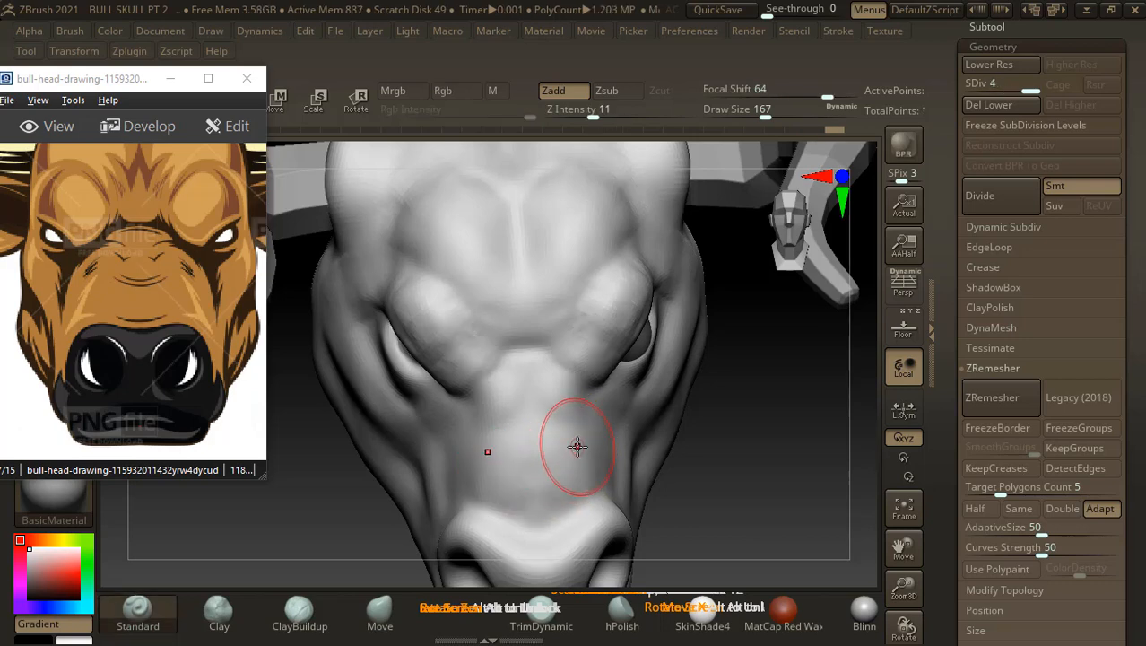
- Sculpt soft folds across the top of the snout with the Standard brush at draw size 135
key(p)
key(p)
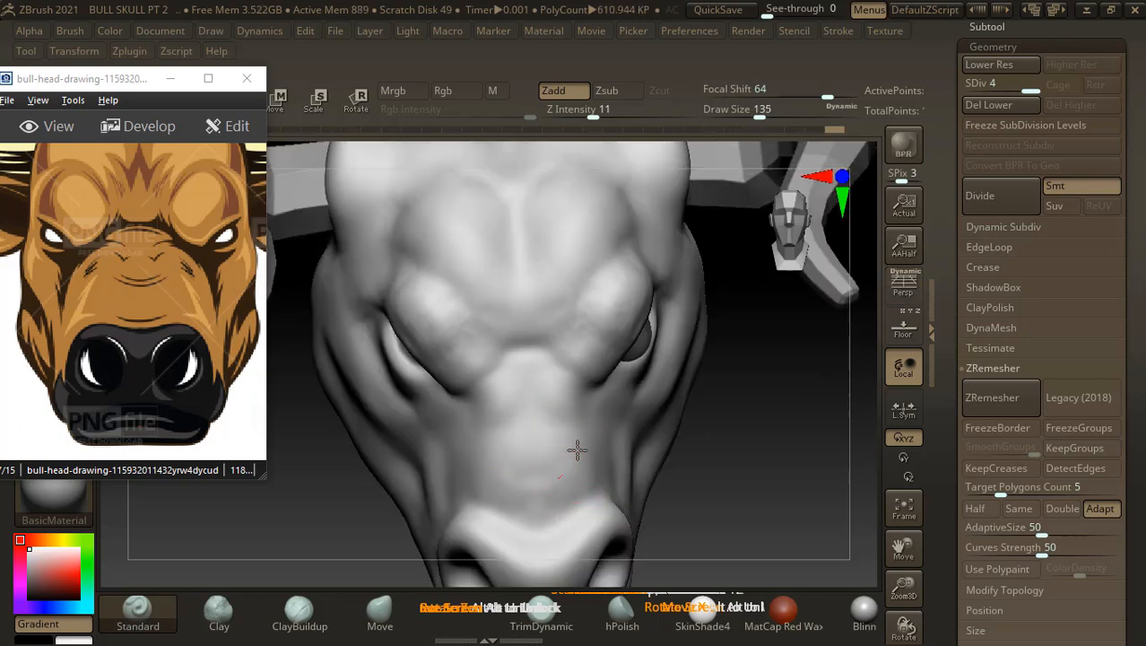
alt+drag(718, 486, 720, 406)
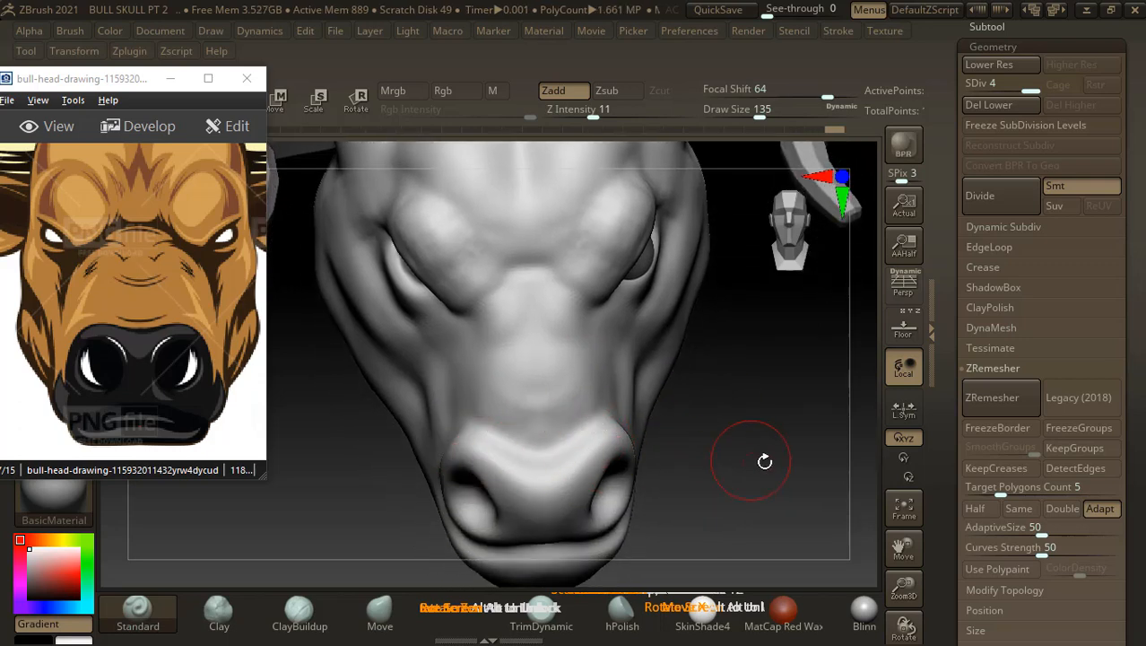
- Add volume along the sides and top of the snout above the nostrils with ClayBuildup at draw size 203
drag(765, 460, 658, 474)
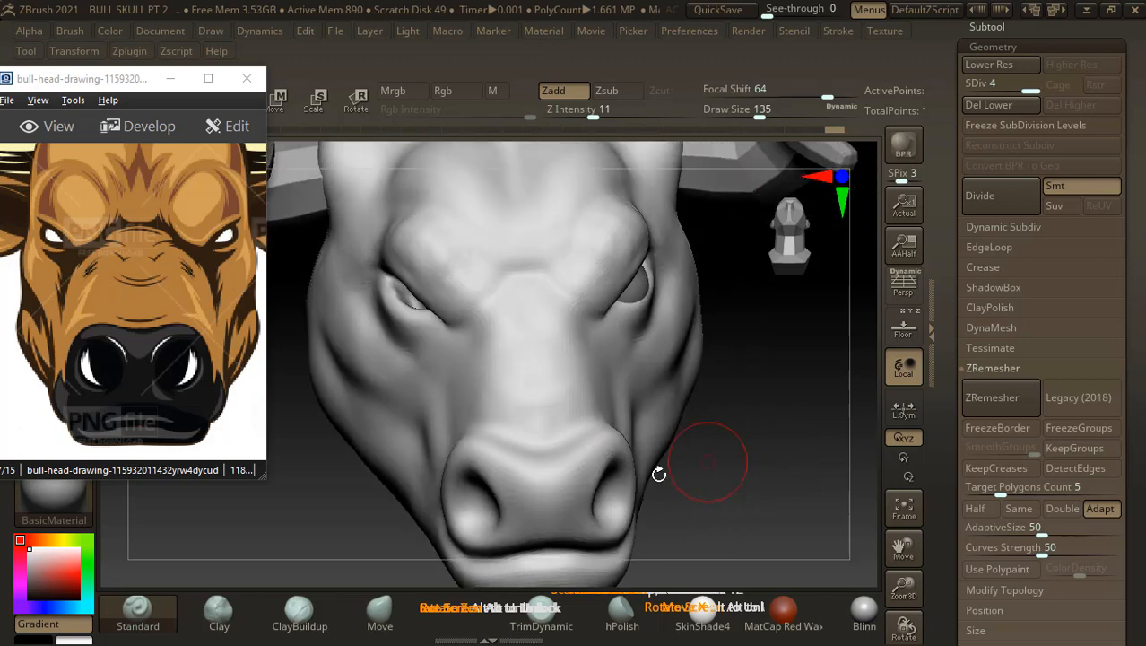
click(300, 613)
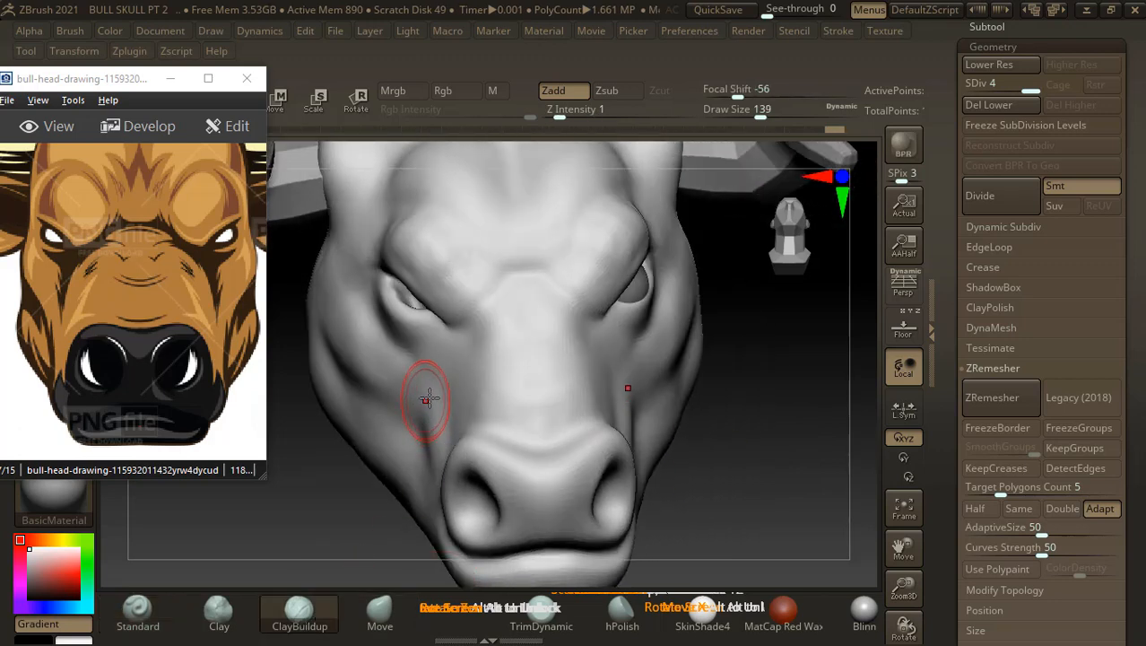
key(bracketright)
drag(470, 354, 472, 349)
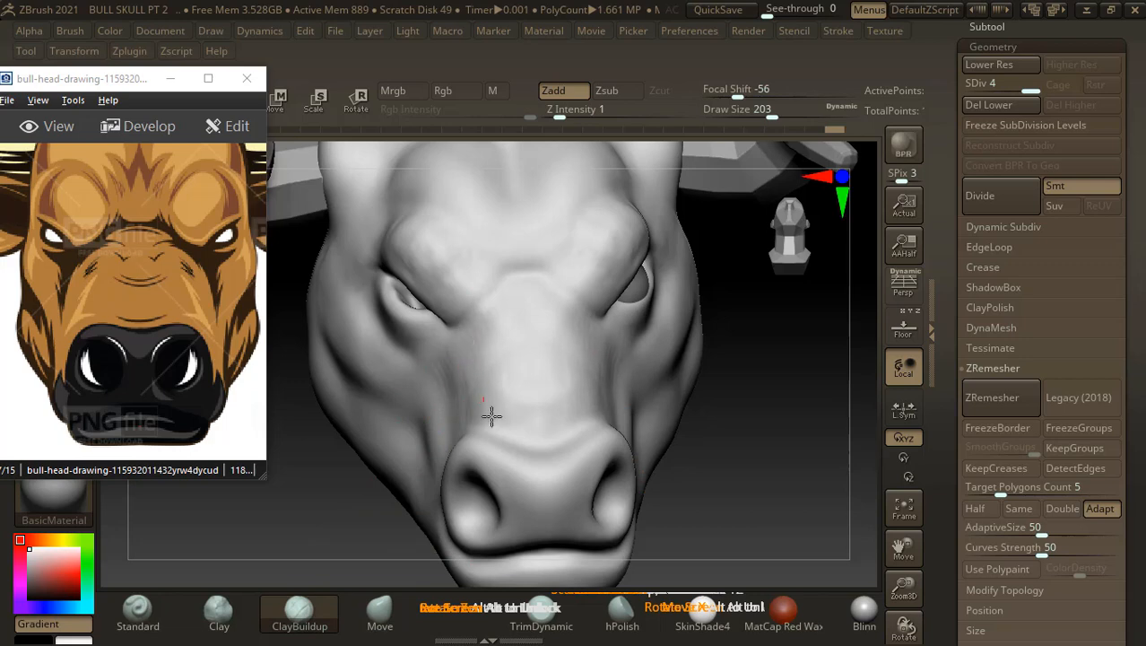
drag(739, 453, 717, 475)
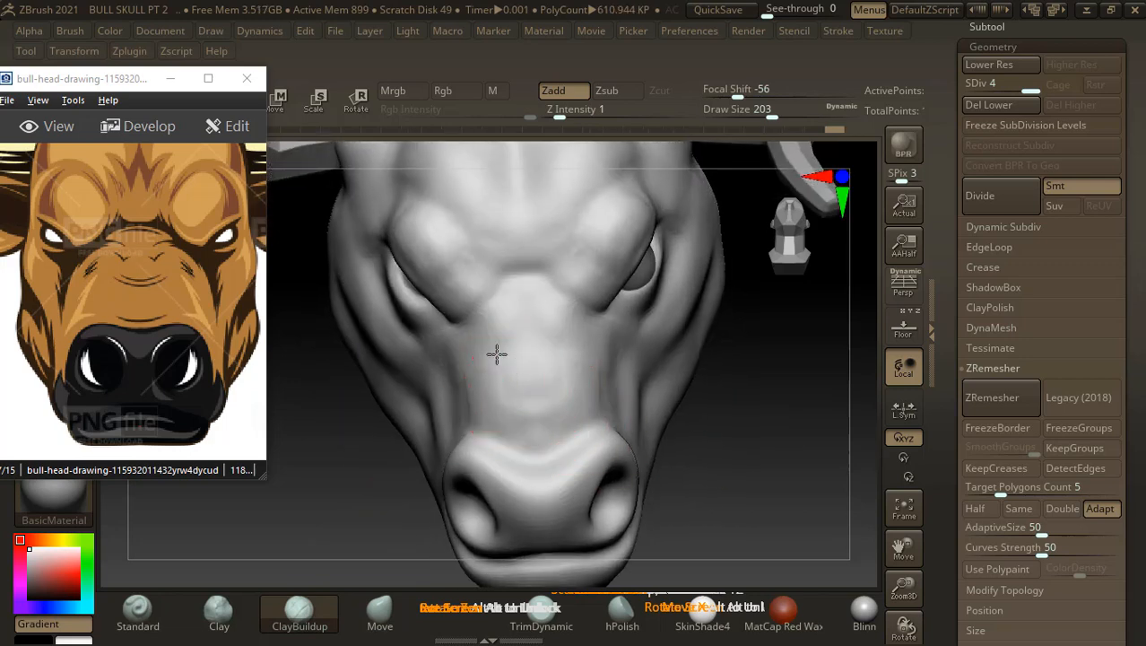
mouse_move(497, 354)
mouse_down()
mouse_move(476, 404)
mouse_move(491, 343)
mouse_move(574, 407)
mouse_up()
mouse_move(758, 504)
mouse_down()
mouse_move(754, 481)
mouse_move(760, 489)
mouse_move(691, 480)
mouse_up()
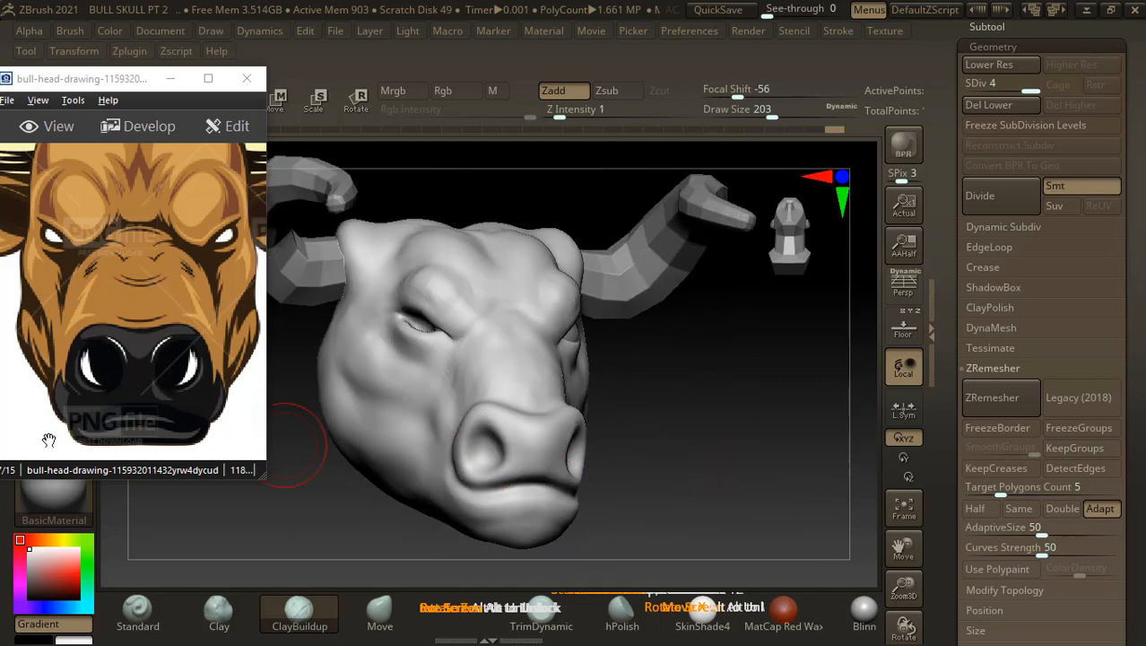
- Smooth the brow bulge and extend its upper ridge toward the eye's outer corner with ClayBuildup at draw size 203, following the reference
drag(50, 316, 88, 376)
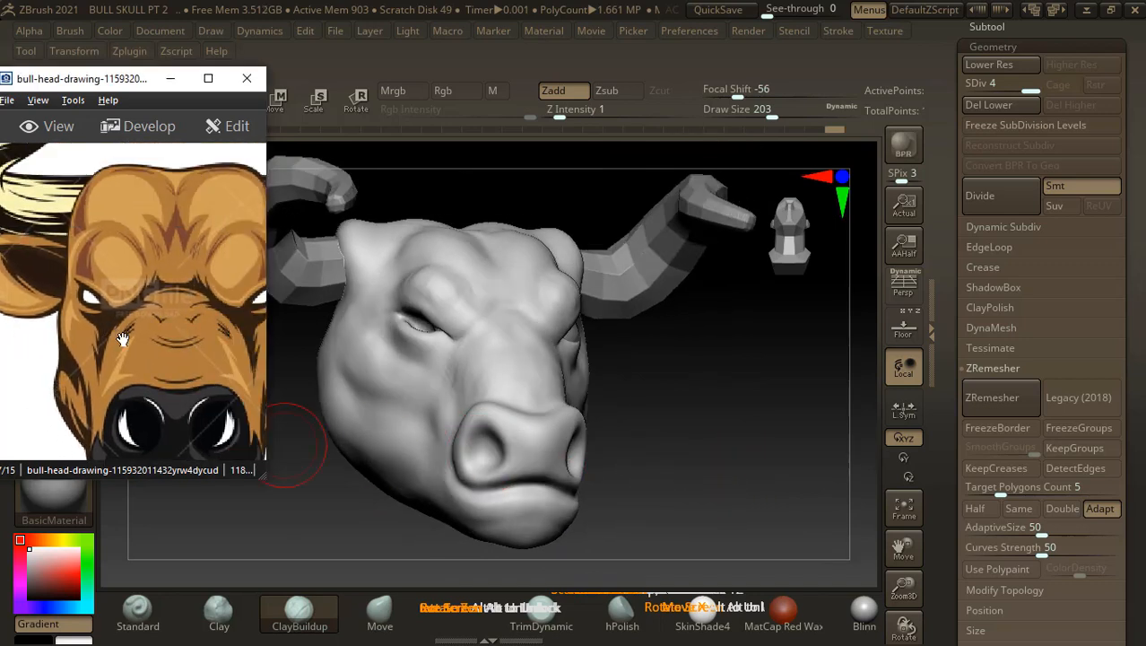
mouse_move(684, 476)
mouse_down()
mouse_move(710, 449)
mouse_move(717, 463)
mouse_move(784, 459)
mouse_move(785, 483)
mouse_up()
key(shift)
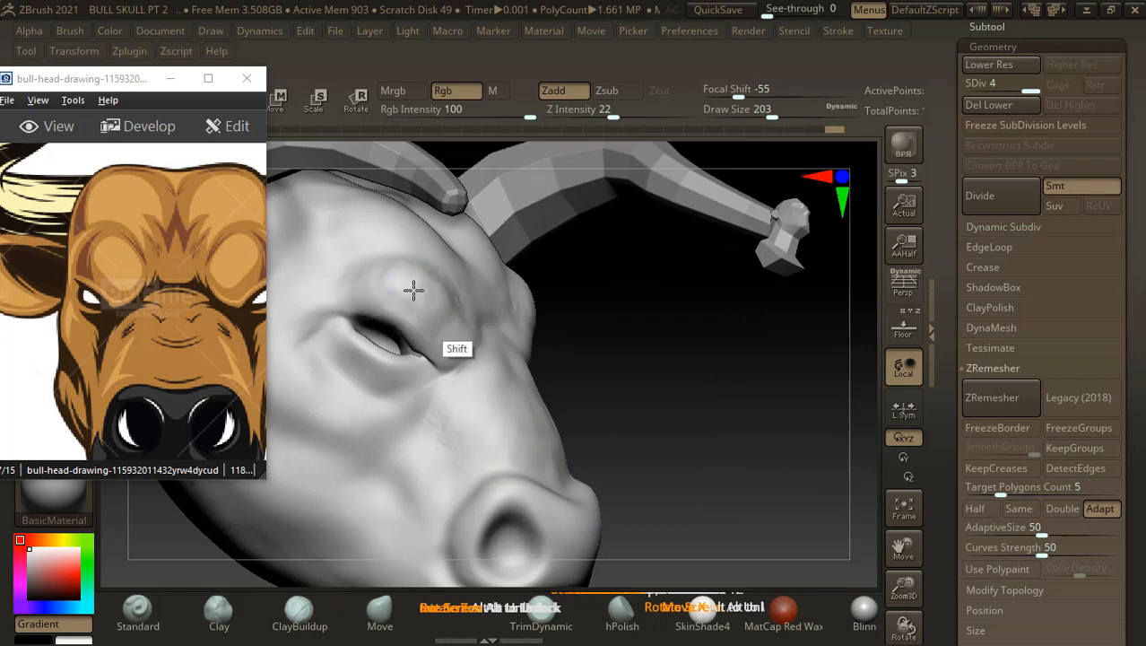
mouse_move(413, 289)
shift+mouse_down()
mouse_move(351, 302)
mouse_move(357, 282)
mouse_move(389, 288)
shift+mouse_up()
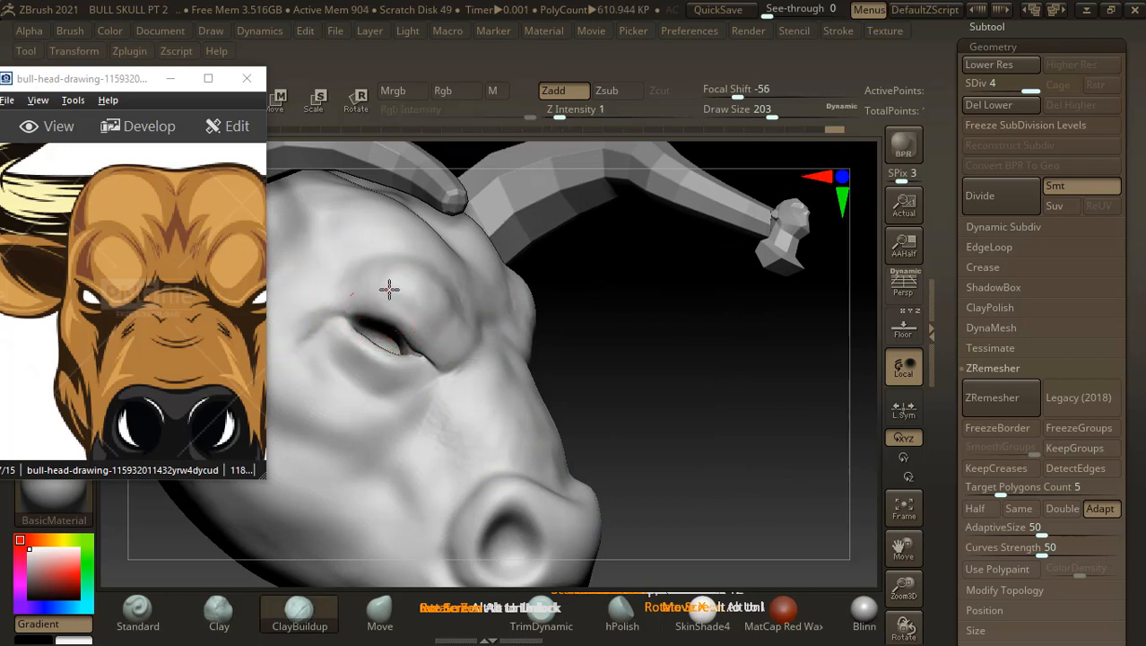
key(shift)
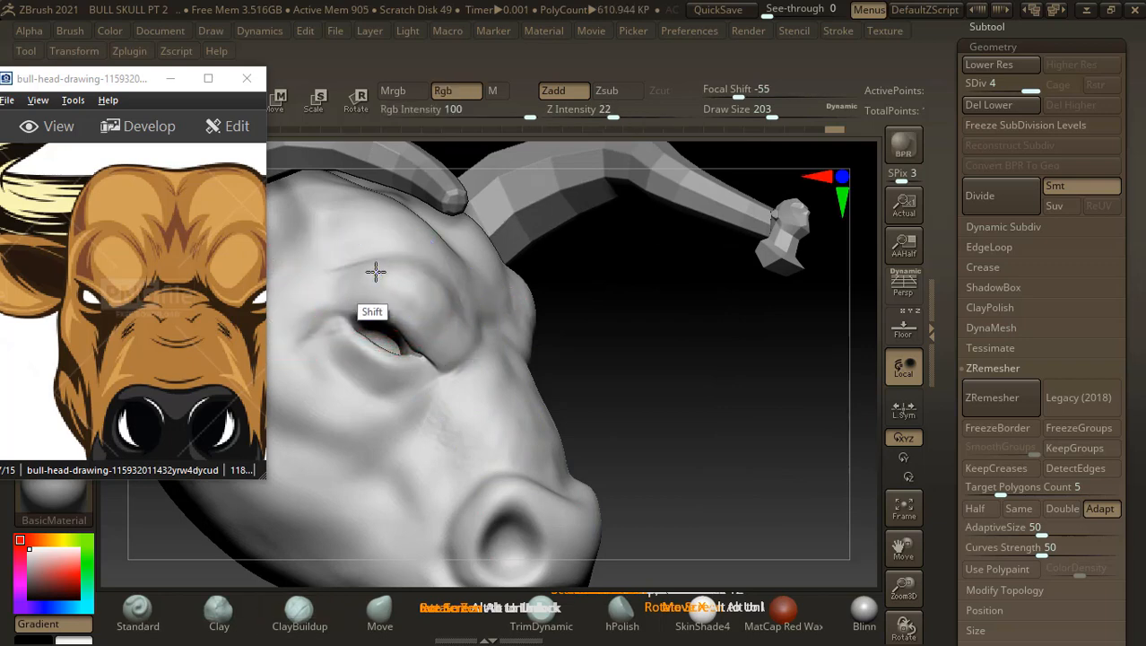
- Thicken the brow from its outer to its inner end with ClayBuildup at draw size 179, smoothing the bulge above the eye
drag(657, 397, 494, 371)
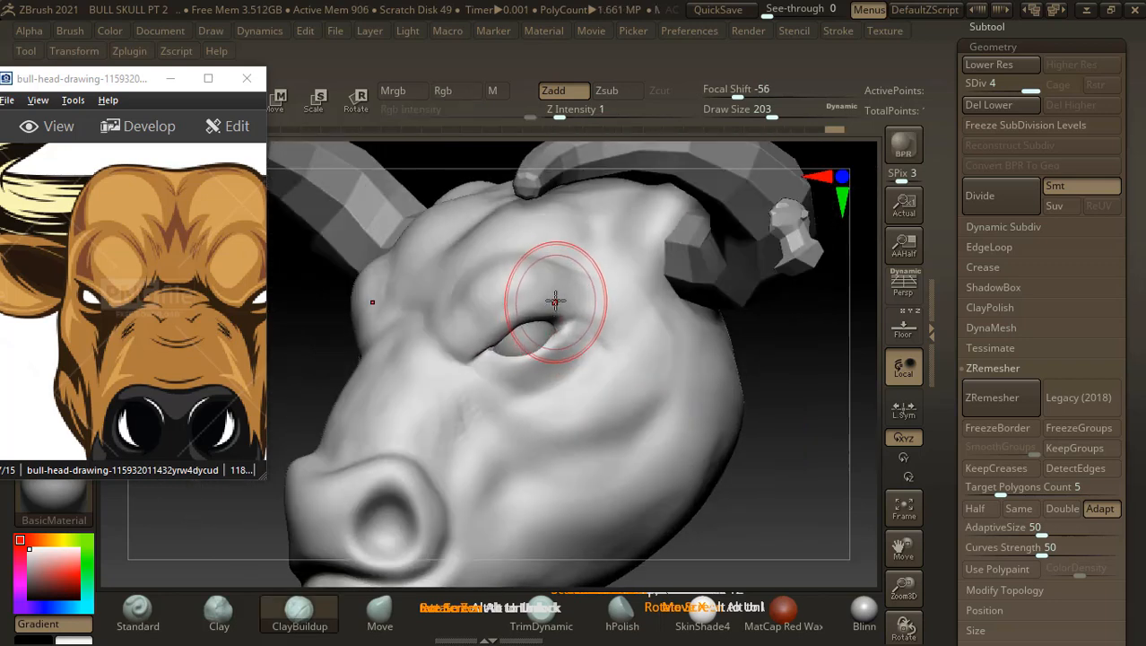
drag(560, 278, 493, 302)
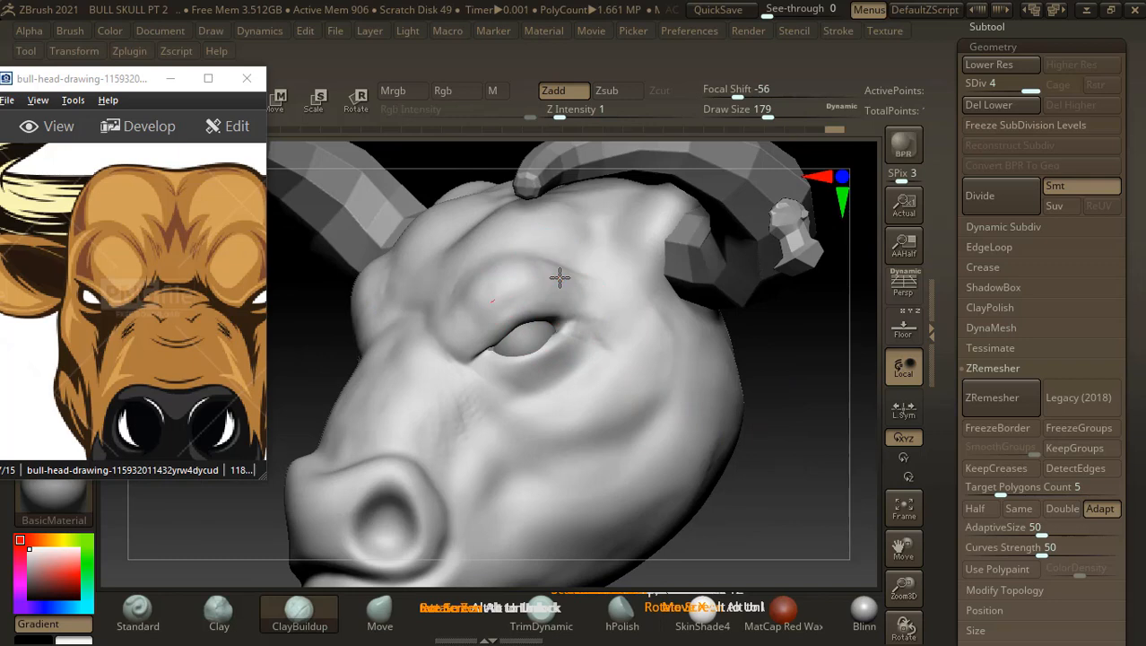
mouse_move(559, 278)
shift+mouse_down()
mouse_move(462, 302)
mouse_move(495, 306)
shift+mouse_up()
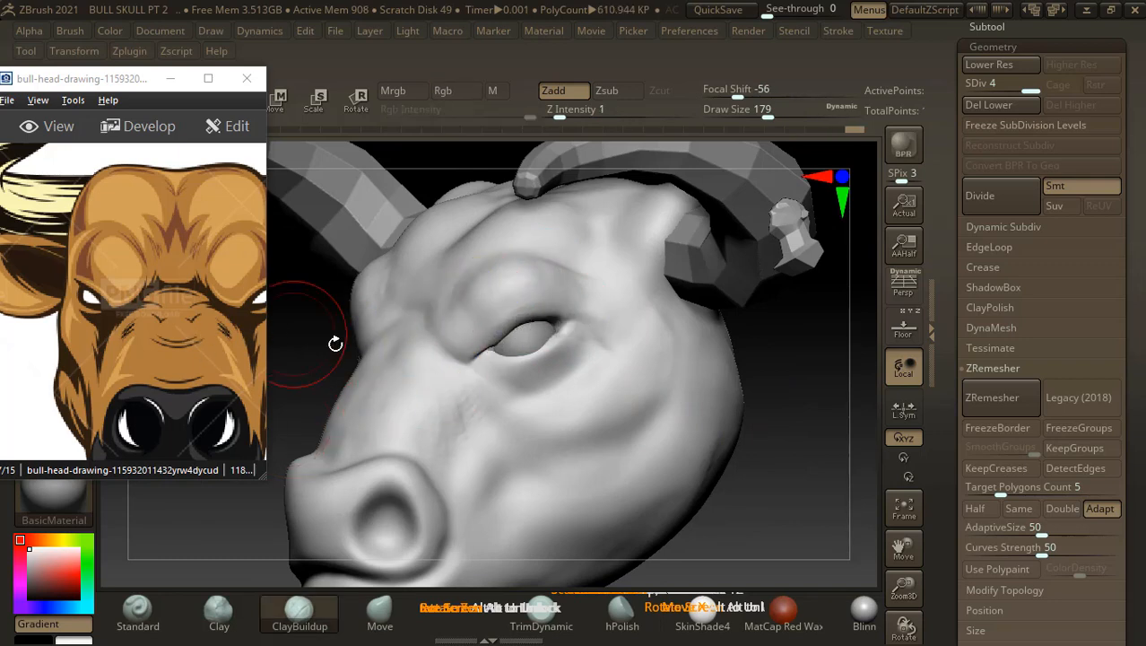
drag(734, 545, 751, 483)
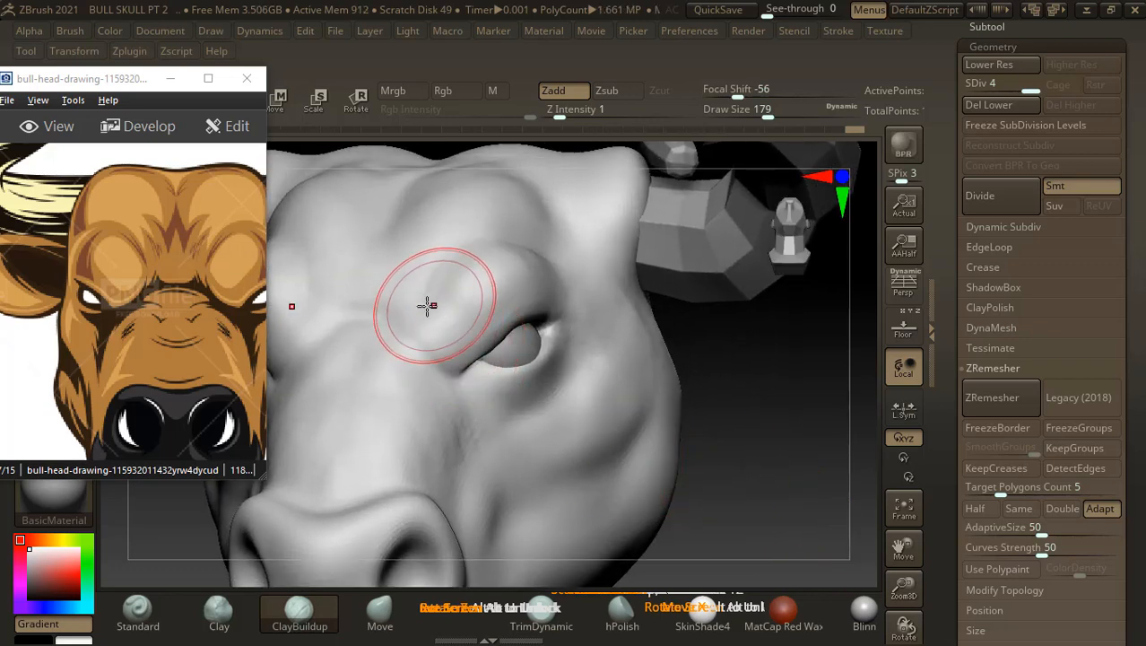
drag(427, 306, 420, 301)
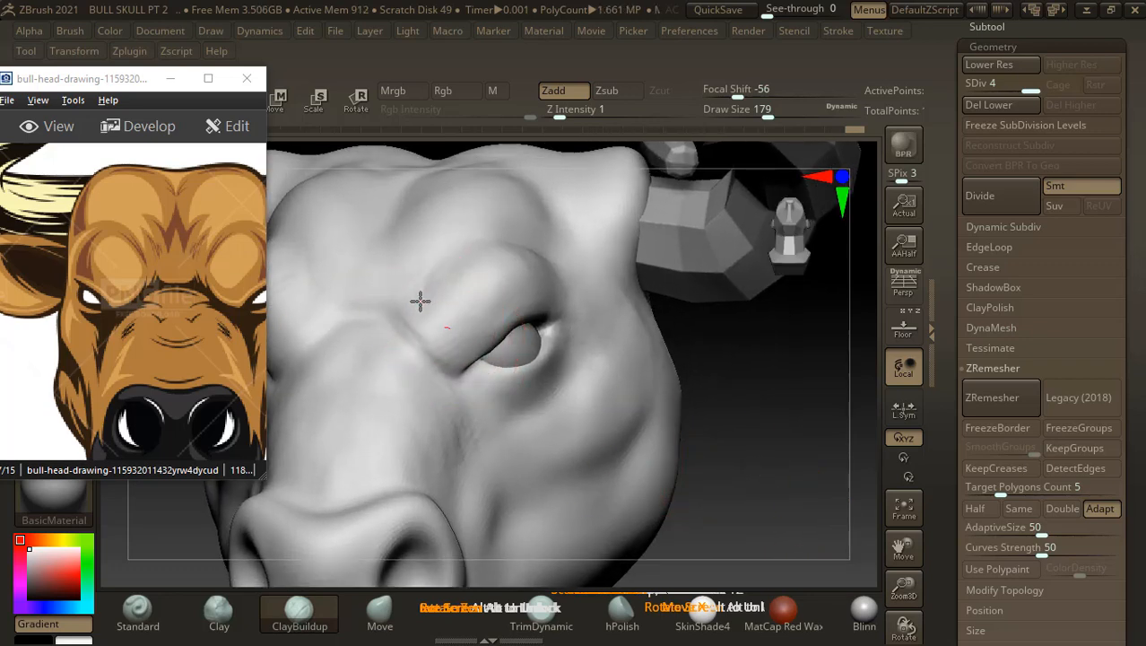
- Build up the inner brow with ClayBuildup at draw size 179, and carve the crease beside the nose bridge with Standard at draw size 83
drag(423, 303, 425, 275)
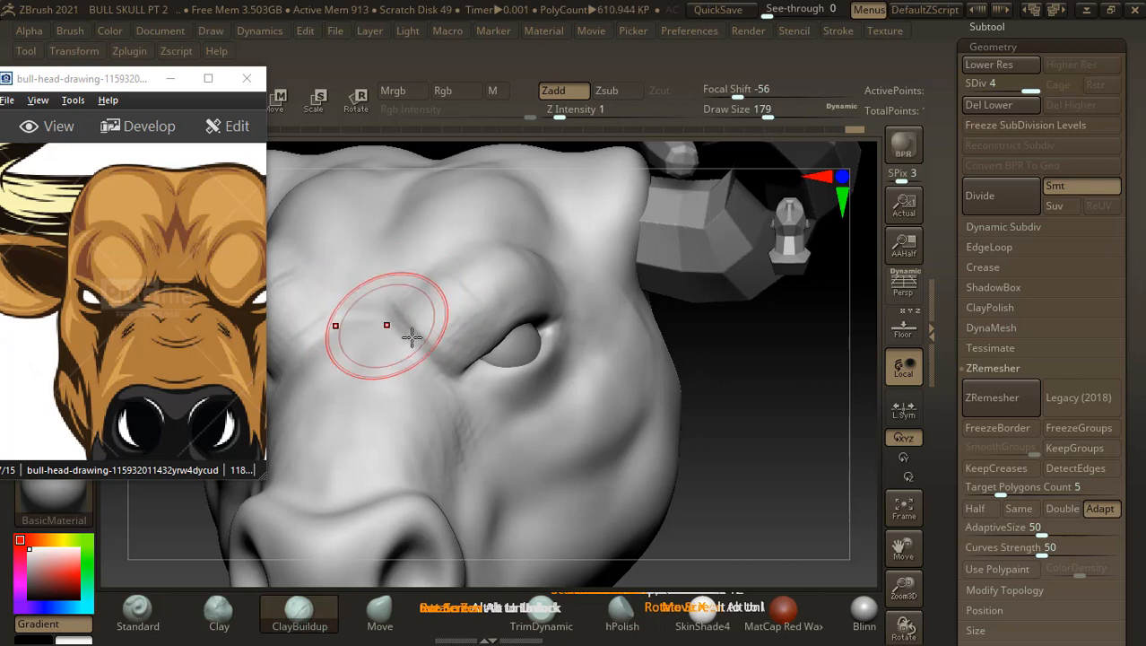
drag(773, 421, 839, 414)
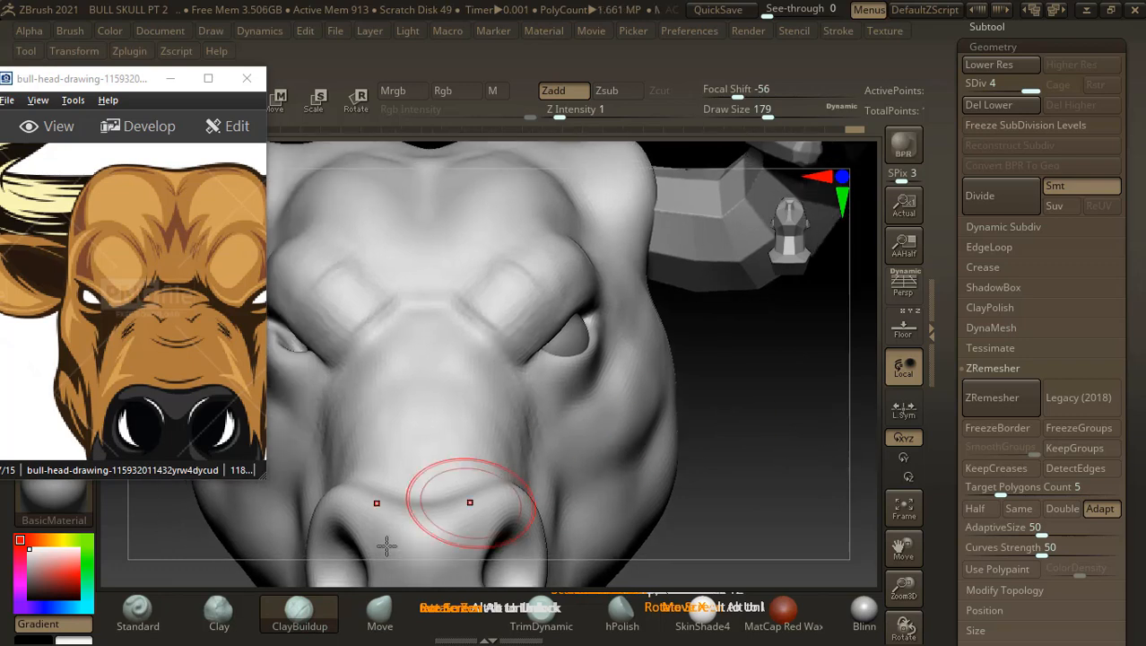
click(157, 621)
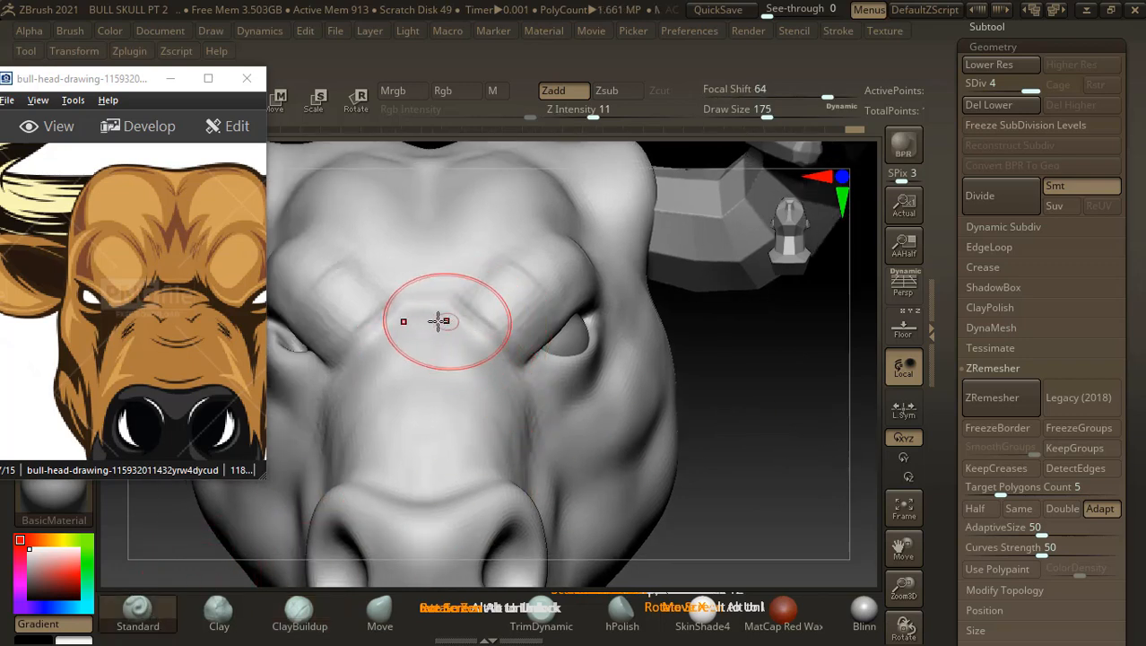
key(bracketleft)
key(bracketleft)
mouse_move(440, 305)
mouse_down()
mouse_move(407, 296)
mouse_move(431, 291)
mouse_move(358, 353)
mouse_up()
key(ctrl+z)
mouse_move(398, 305)
alt+mouse_down()
mouse_move(353, 363)
mouse_move(388, 330)
mouse_move(337, 357)
mouse_move(362, 352)
alt+mouse_up()
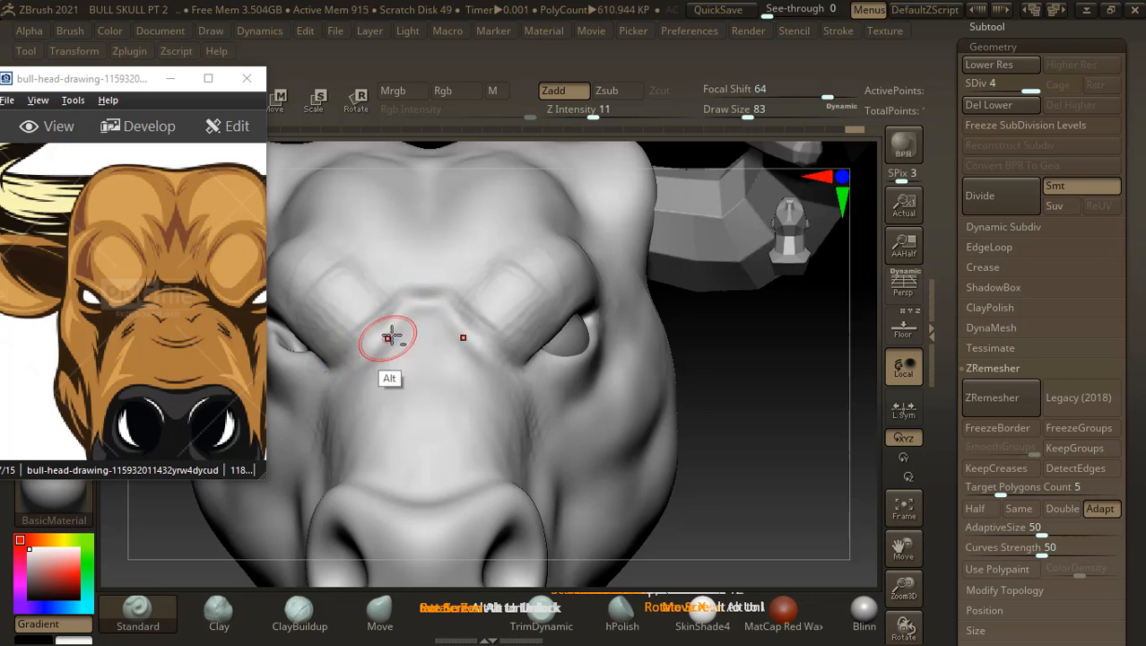
- Carve and smooth the top of the nose bridge between the brows with ClayBuildup at draw size 135
click(303, 619)
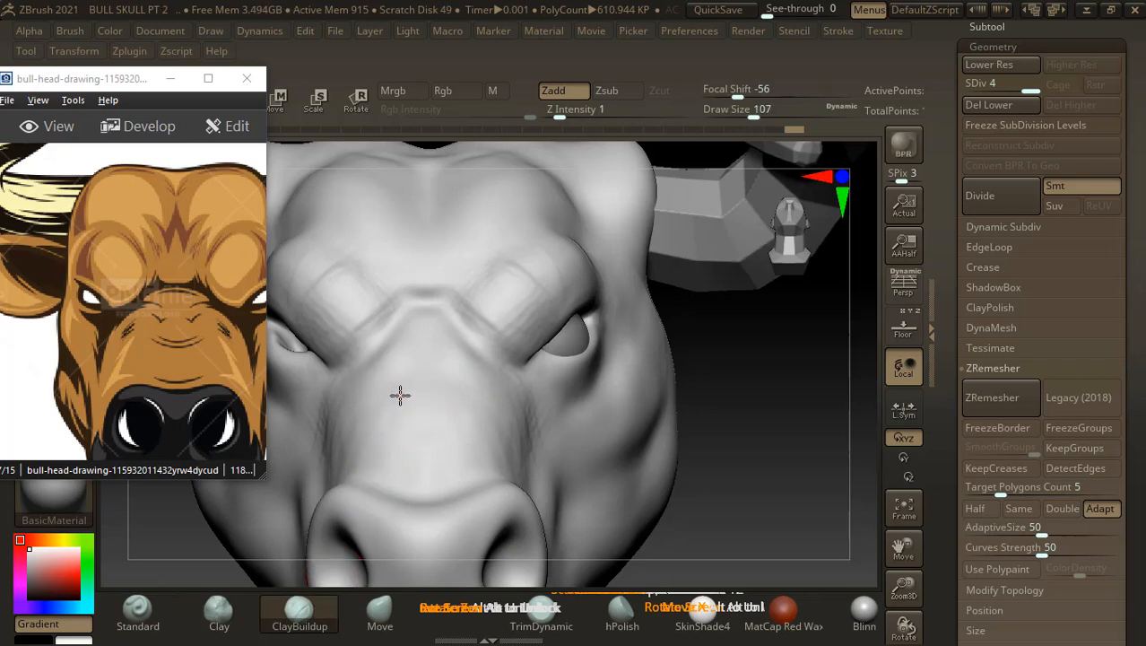
key(])
mouse_move(415, 337)
alt+mouse_down()
mouse_move(374, 361)
mouse_move(432, 327)
alt+mouse_up()
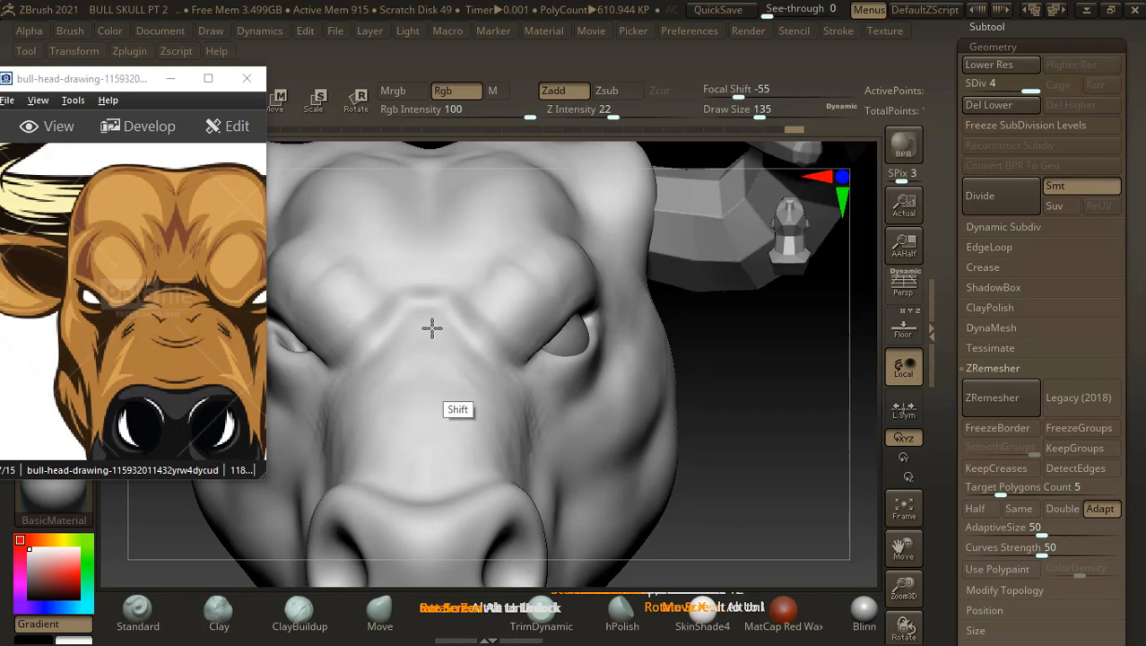
drag(741, 487, 618, 466)
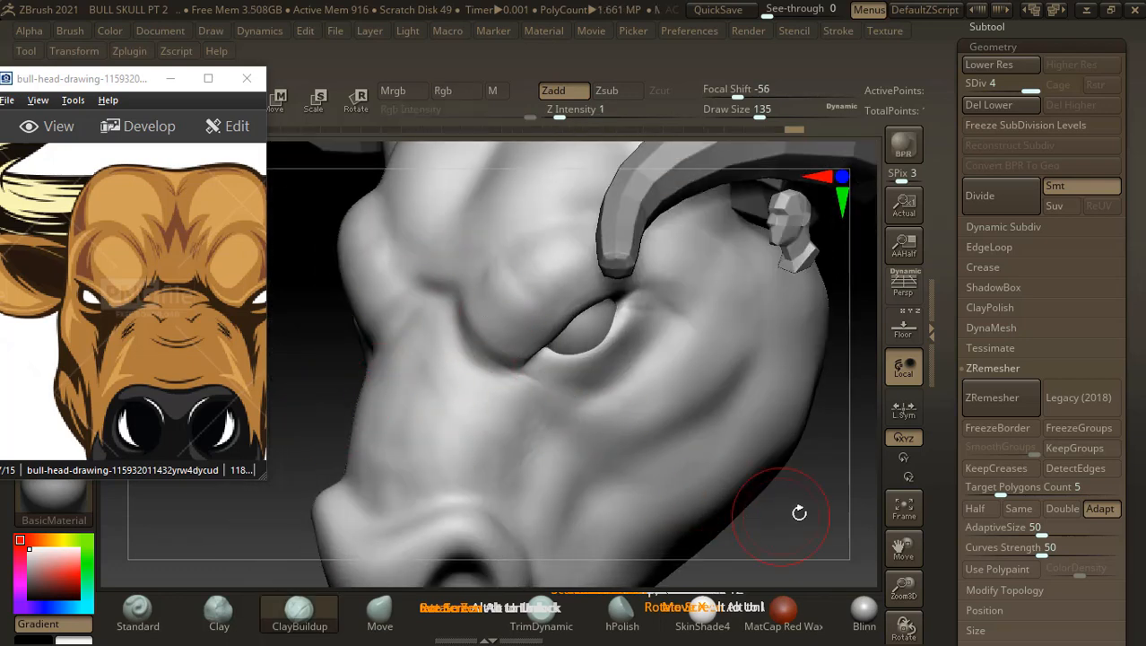
drag(799, 512, 225, 551)
- Sculpt and smooth the lower forehead between and above the brows with the Standard brush at draw size 135
click(138, 611)
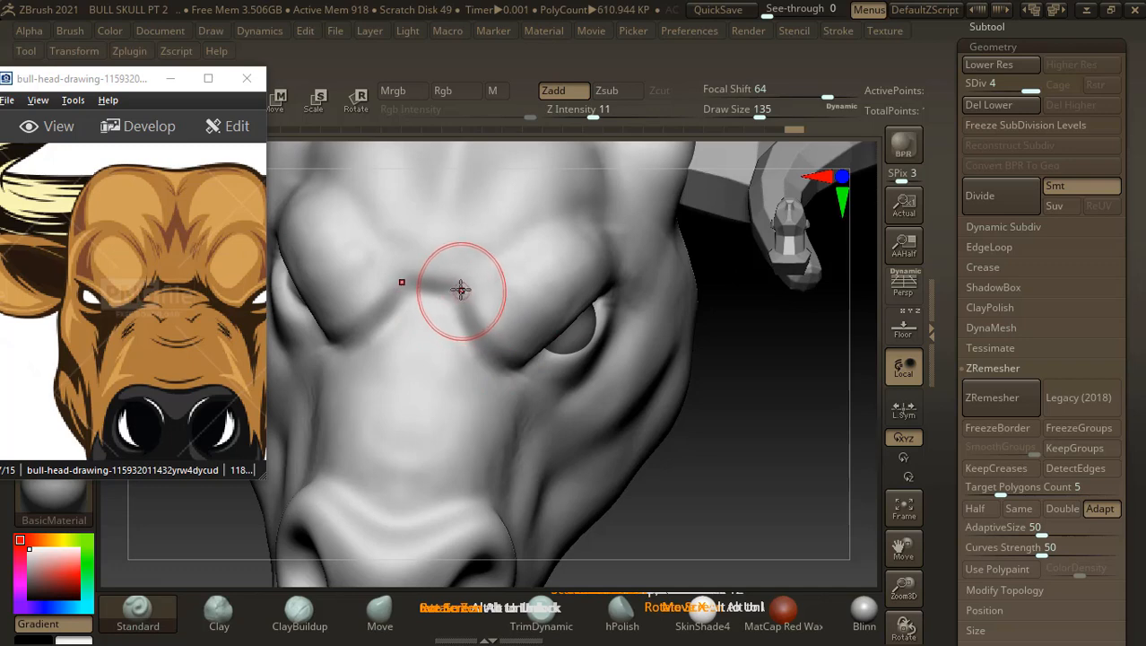
drag(414, 256, 413, 252)
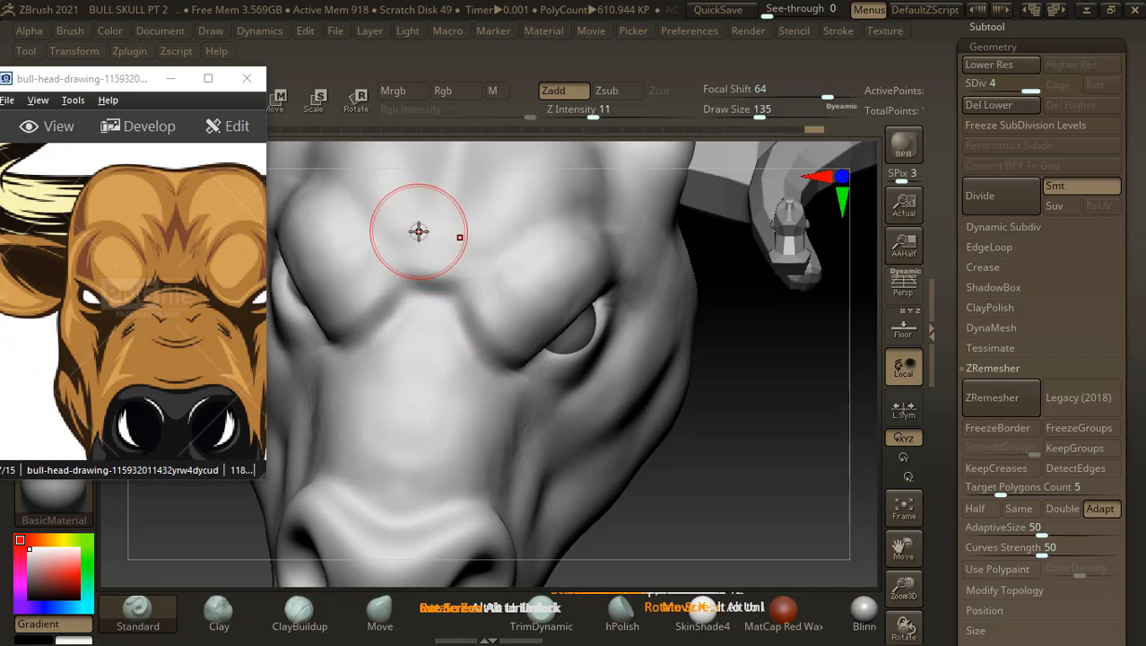
mouse_move(492, 210)
mouse_down()
mouse_move(532, 183)
mouse_move(529, 199)
mouse_up()
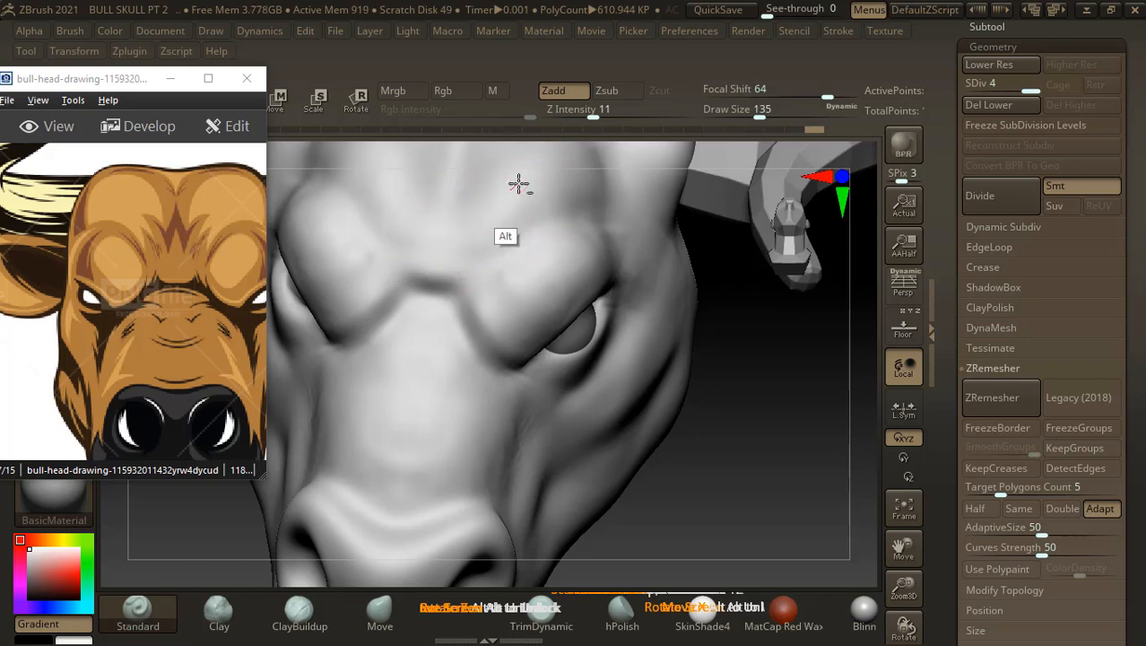
mouse_move(764, 458)
mouse_down()
mouse_move(786, 417)
mouse_move(760, 414)
mouse_move(752, 471)
mouse_up()
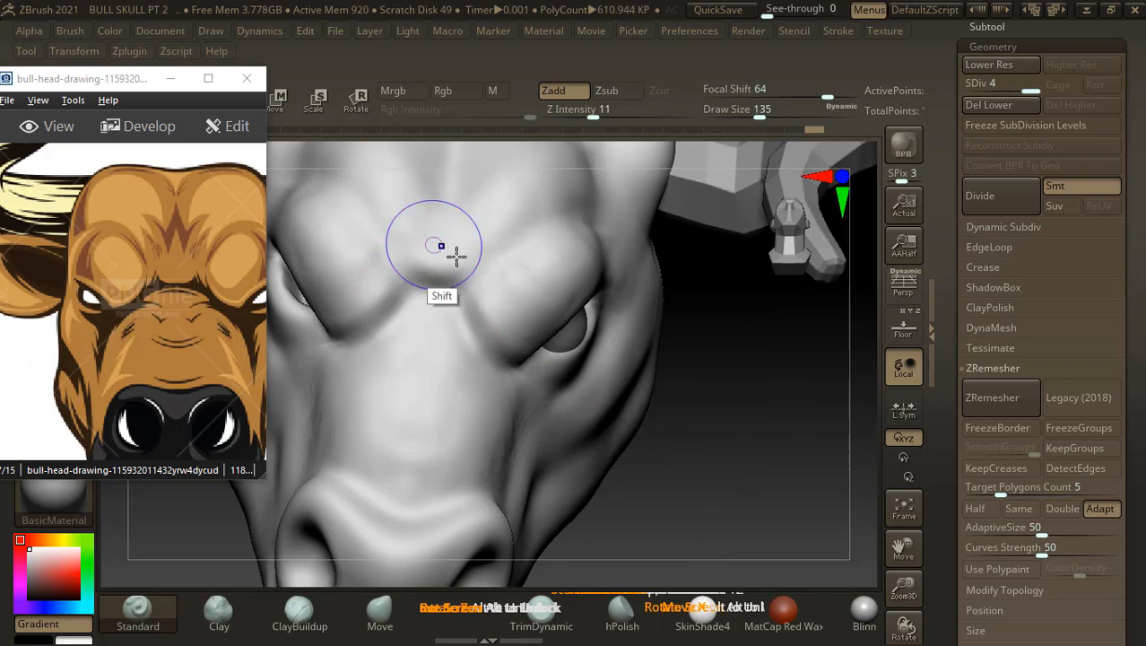
mouse_move(762, 476)
mouse_down()
mouse_move(790, 478)
mouse_move(699, 461)
mouse_move(729, 481)
mouse_move(742, 448)
mouse_move(768, 468)
mouse_up()
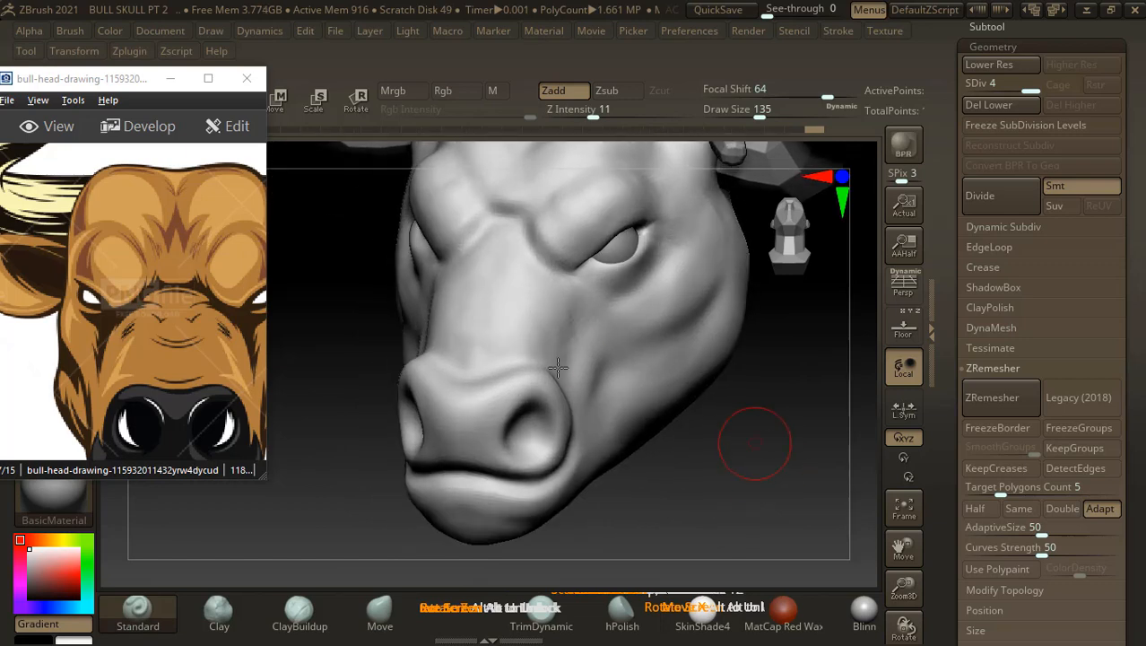
- Switch the reference to the angry-bull-head-600w image, enlarge its forehead and face, and examine the back of the sculpted head around the horn
drag(181, 329, 30, 274)
scroll(52, 287, down, 1)
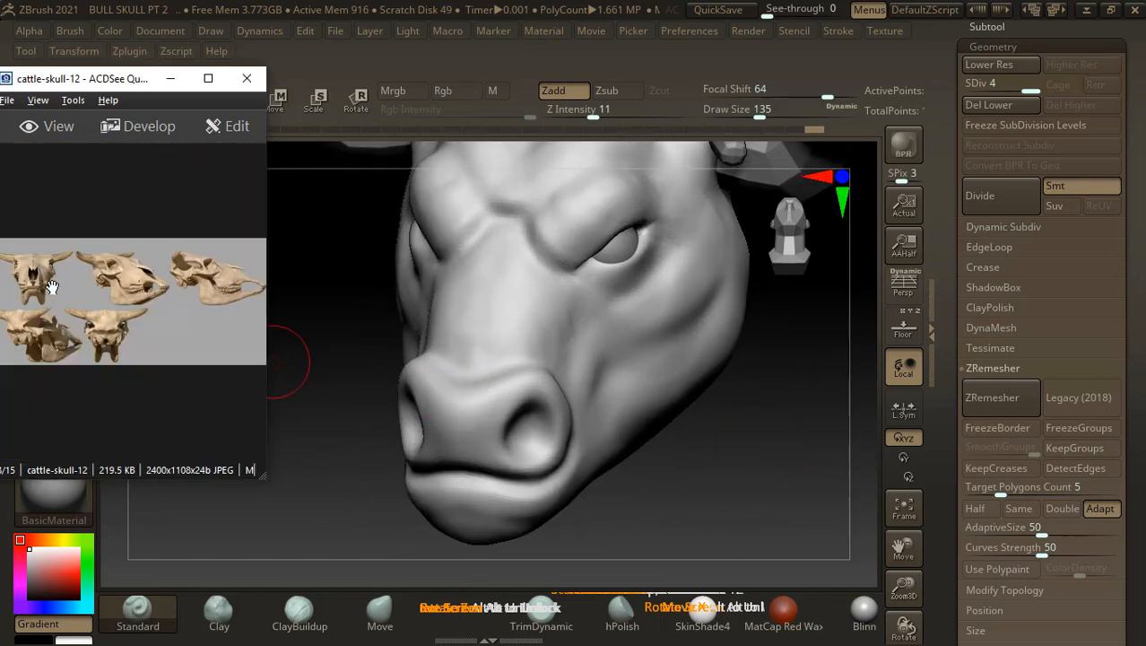
scroll(51, 287, up, 3)
scroll(49, 293, up, 1)
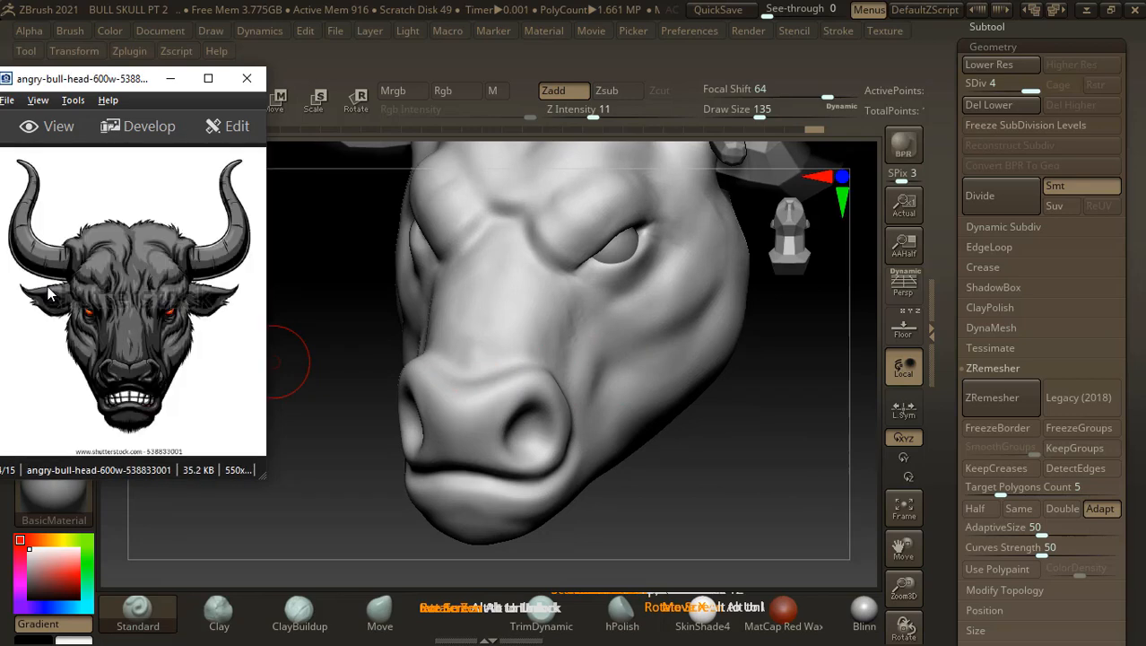
ctrl+scroll(100, 287, up, 3)
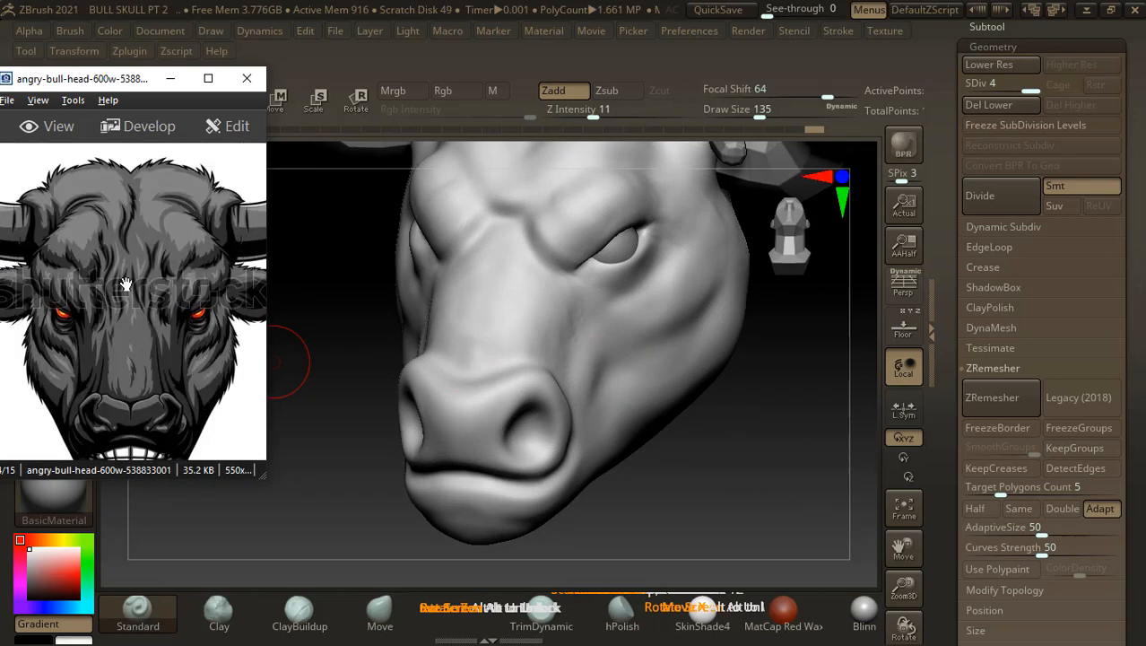
drag(126, 283, 136, 313)
drag(669, 441, 696, 466)
mouse_move(772, 511)
mouse_down()
mouse_move(799, 523)
mouse_move(760, 493)
mouse_up()
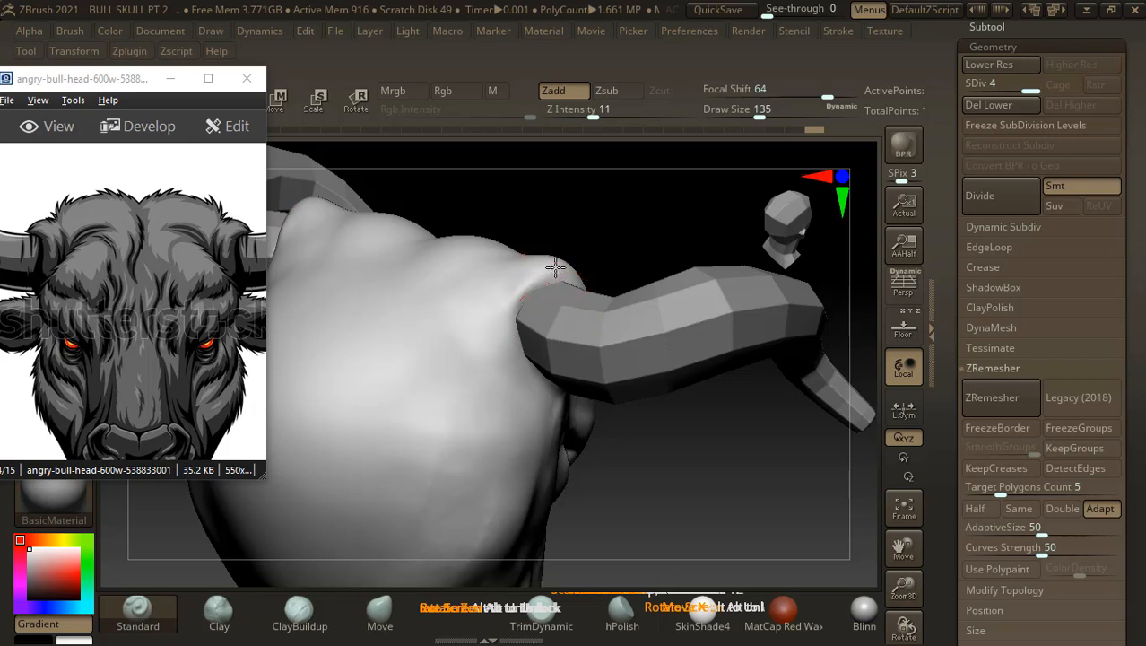
- Build up the skull around both horn bases with the ClayBuildup brush, working from the side, back and front
drag(717, 503, 529, 548)
click(300, 613)
drag(763, 460, 734, 481)
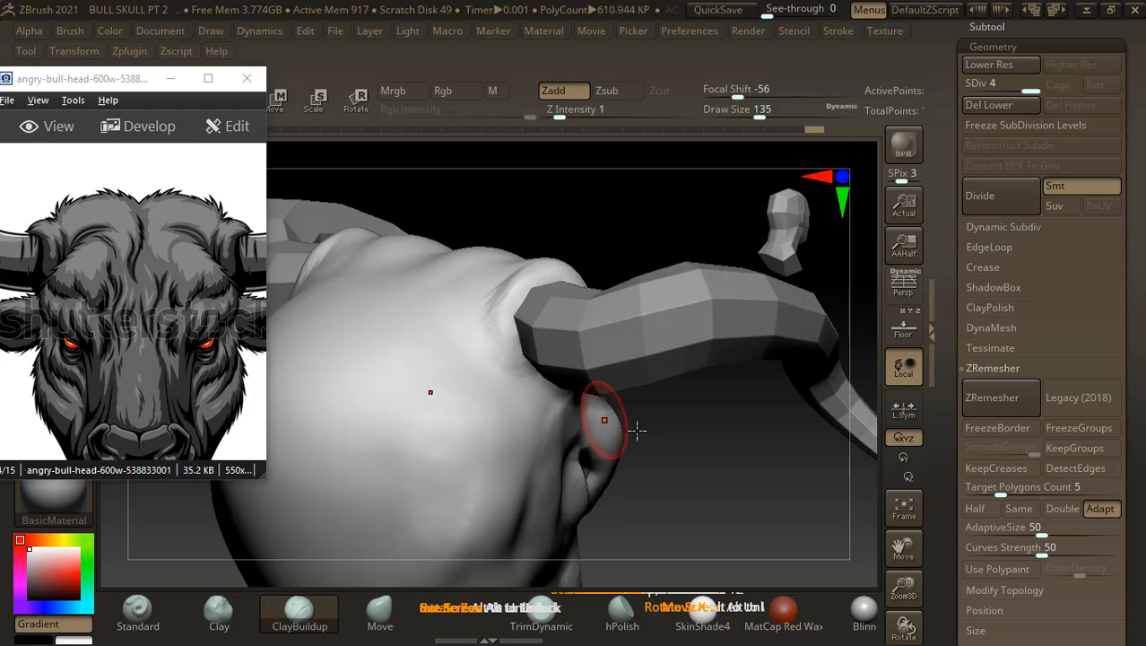
drag(630, 429, 591, 365)
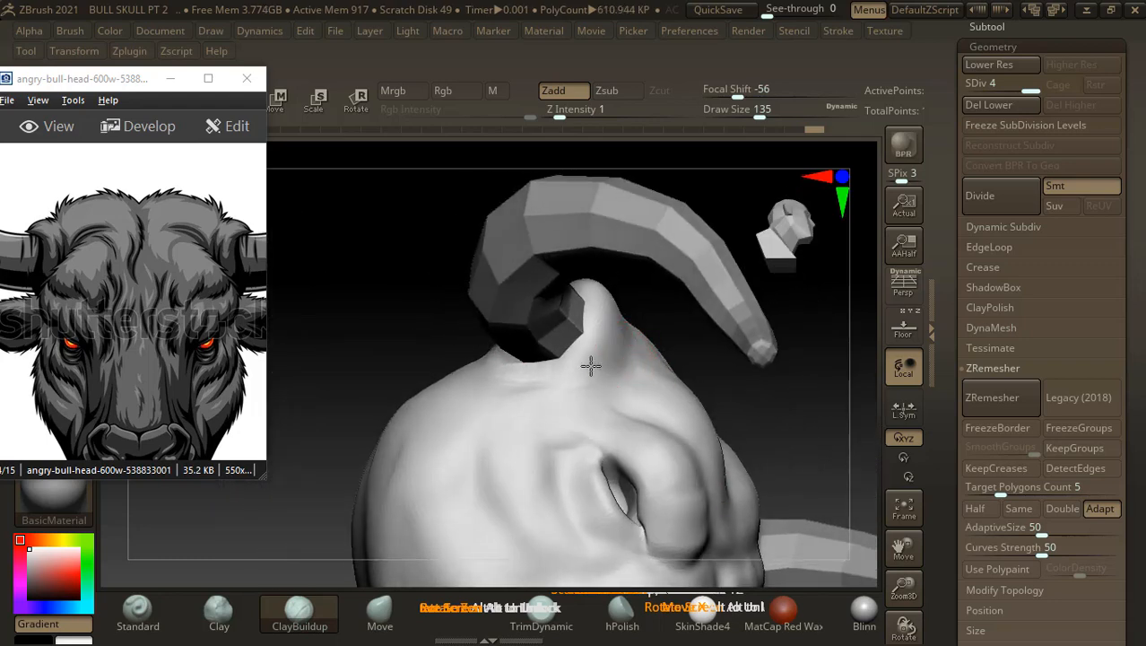
drag(443, 333, 518, 320)
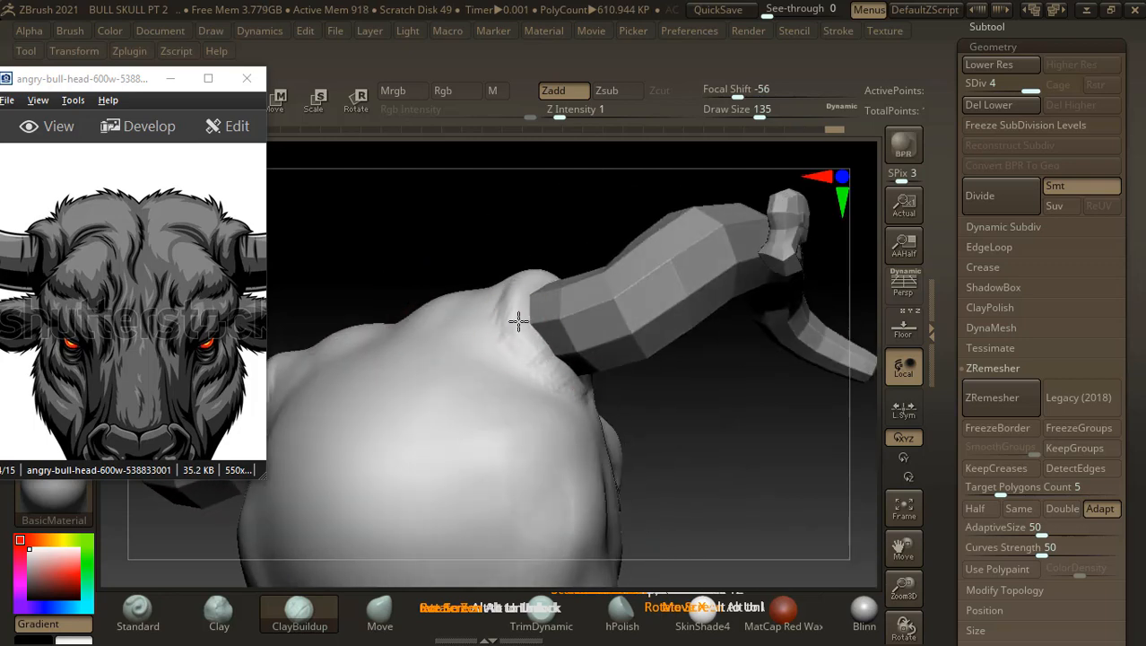
drag(686, 383, 472, 333)
drag(522, 231, 542, 300)
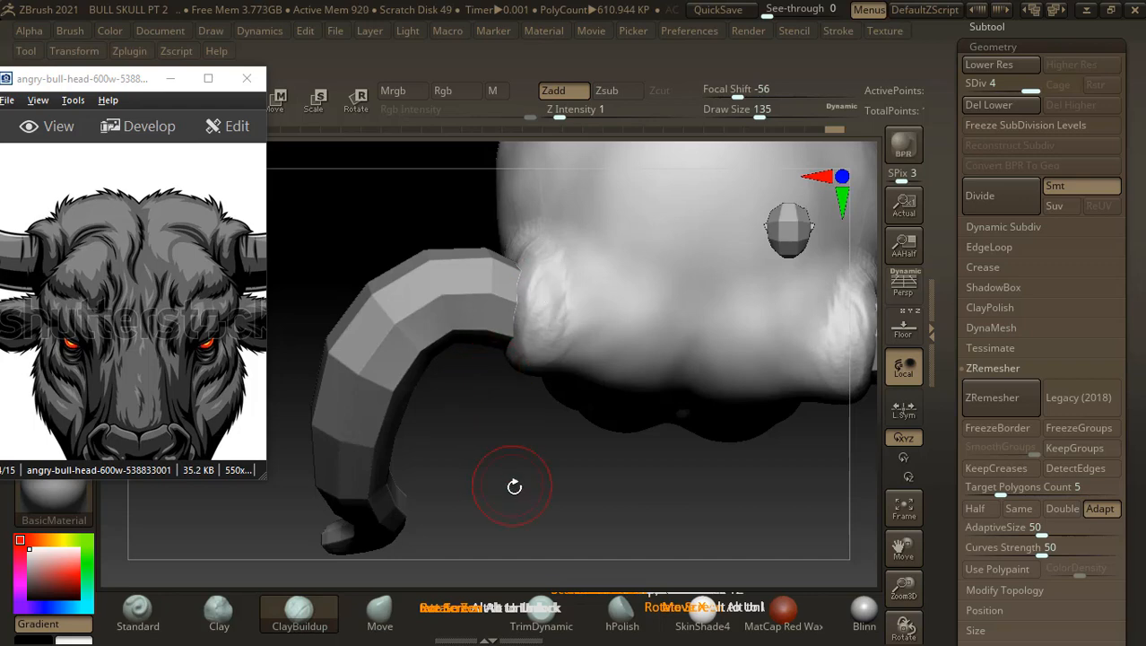
drag(514, 486, 531, 361)
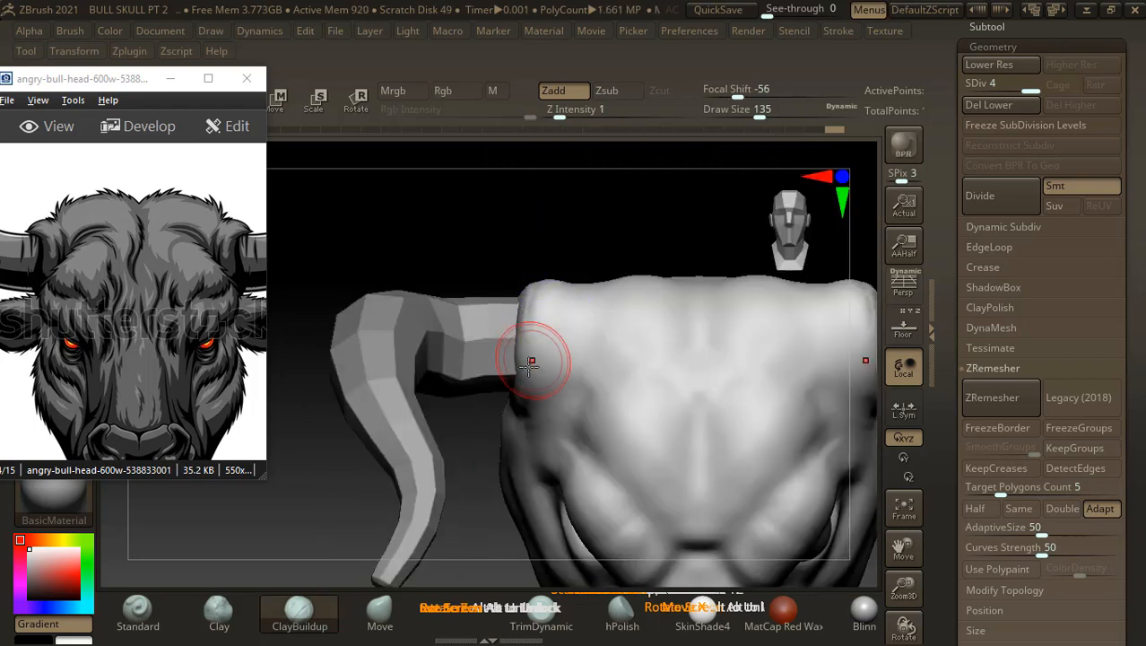
drag(478, 429, 535, 345)
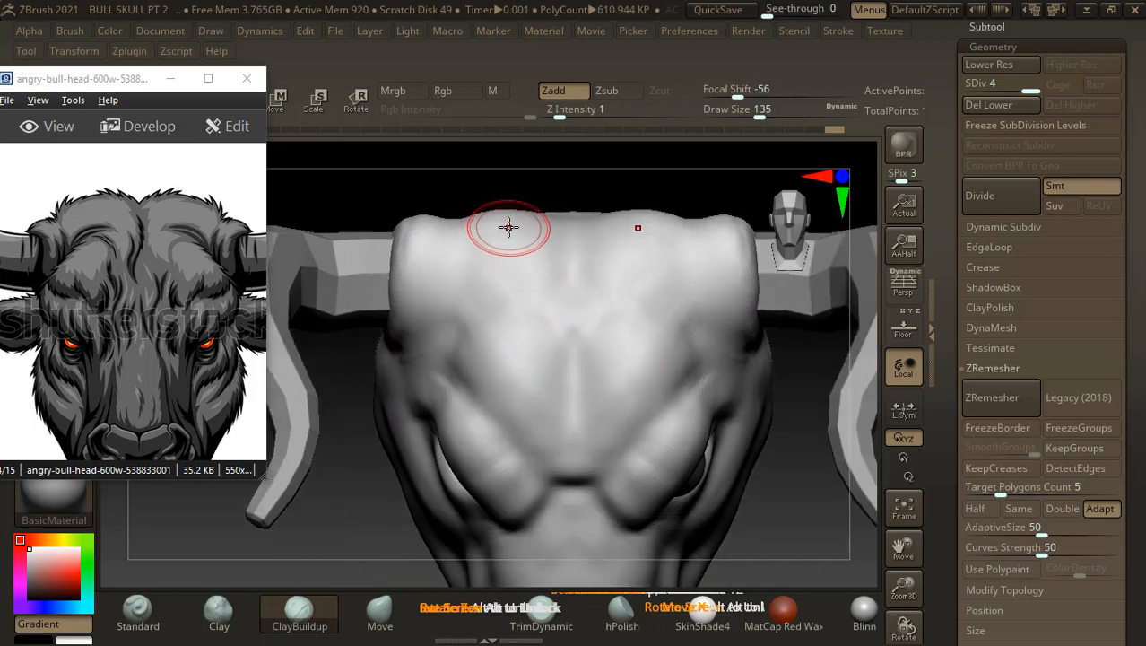
- Add ClayBuildup strokes to the upper forehead bulges at draw size 234, and smooth them at draw size 90
drag(761, 117, 777, 118)
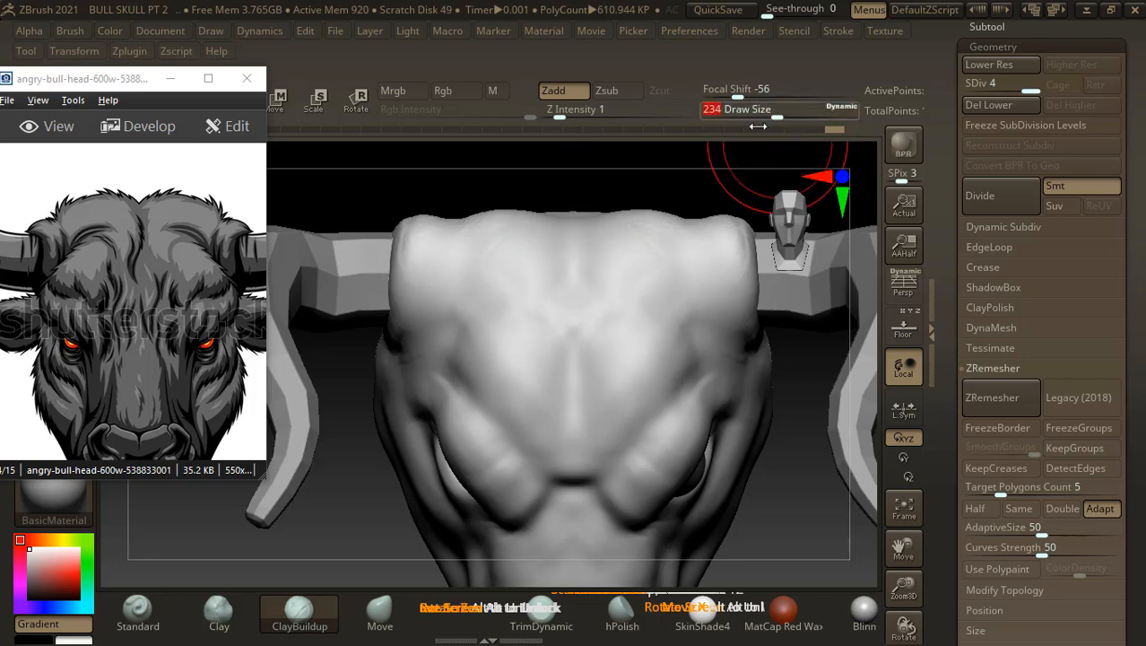
click(494, 245)
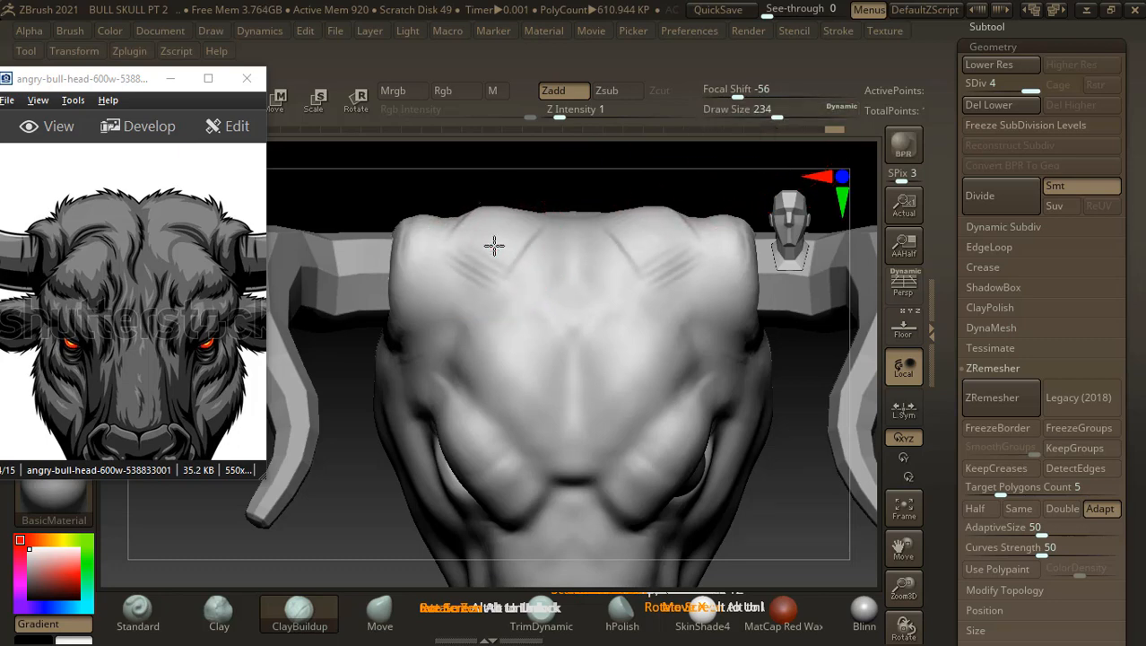
drag(494, 245, 493, 279)
drag(776, 119, 750, 118)
key(shift)
mouse_move(538, 254)
shift+mouse_down()
mouse_move(465, 242)
mouse_move(481, 218)
mouse_move(530, 240)
shift+mouse_up()
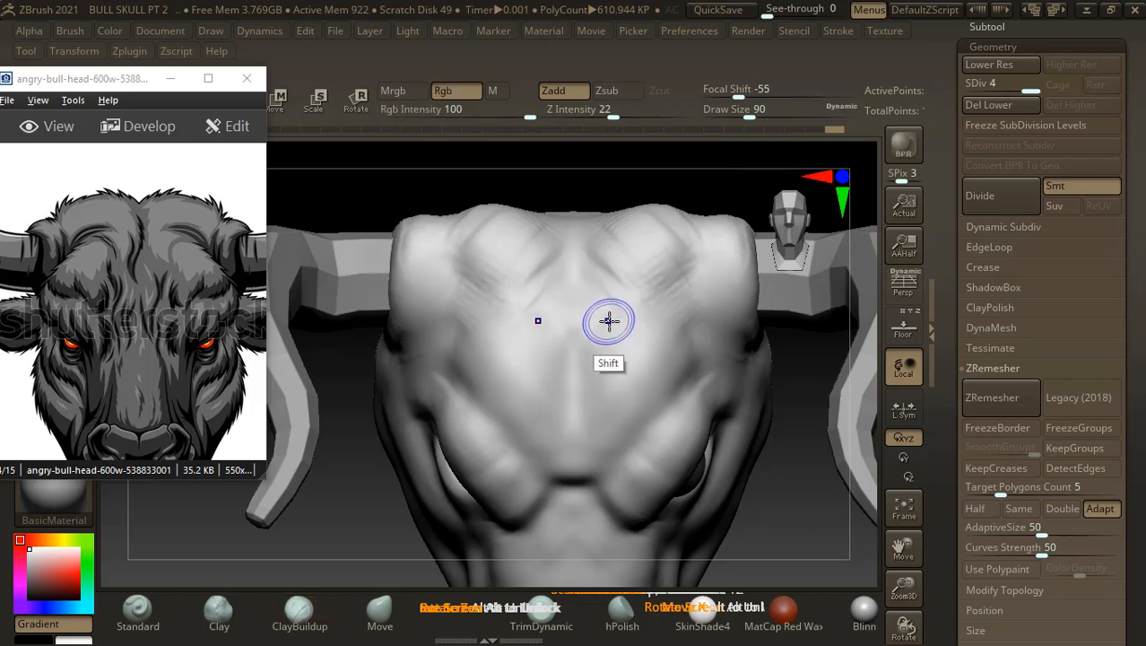
- Lower the head to subdivision level 3 and build up the inner edges of the crown bulges at draw size 122
key(shift+d)
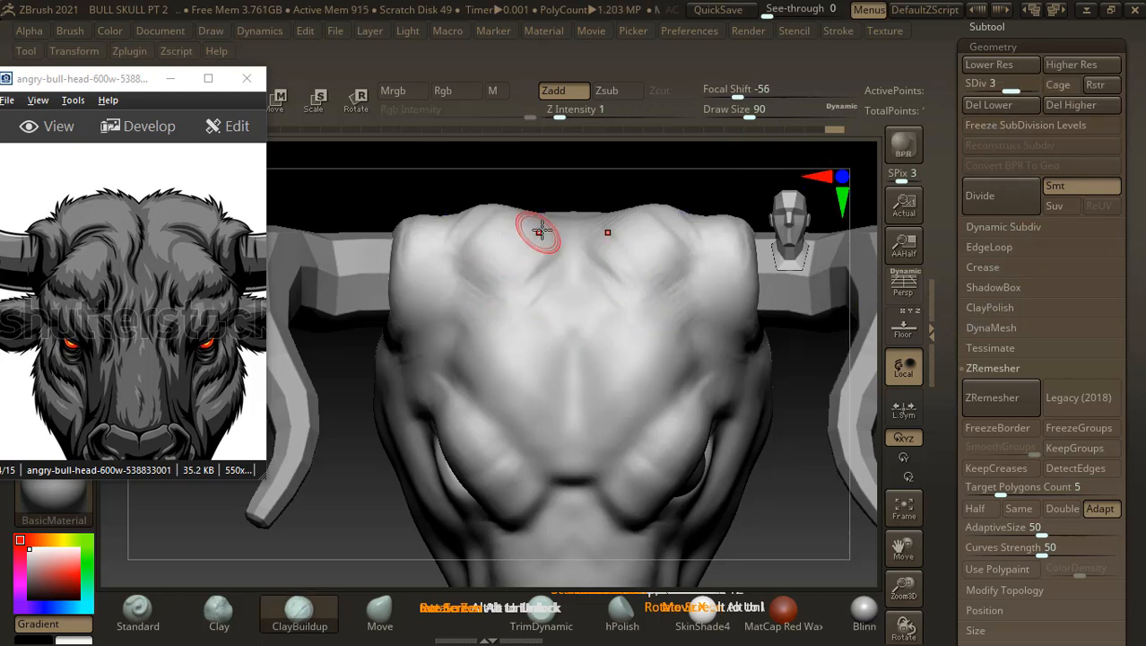
key(bracketright)
key(bracketright)
key(bracketright)
key(bracketright)
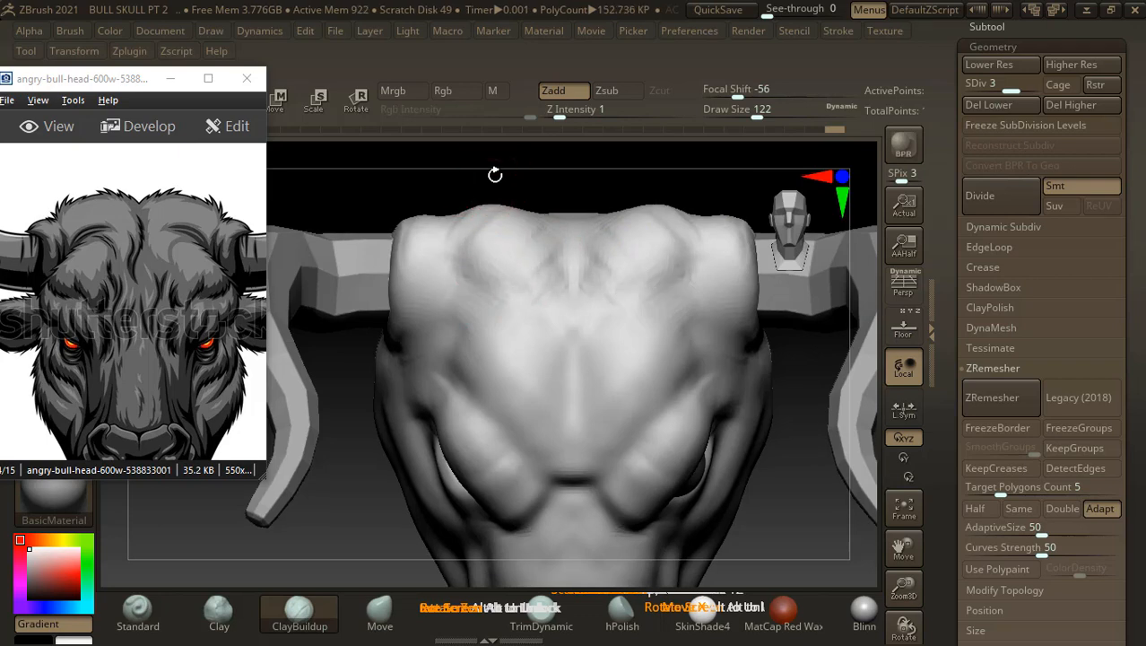
- Thicken both crown bulges between the horns from above with ClayBuildup at draw size 162
drag(495, 174, 504, 295)
alt+drag(771, 429, 754, 537)
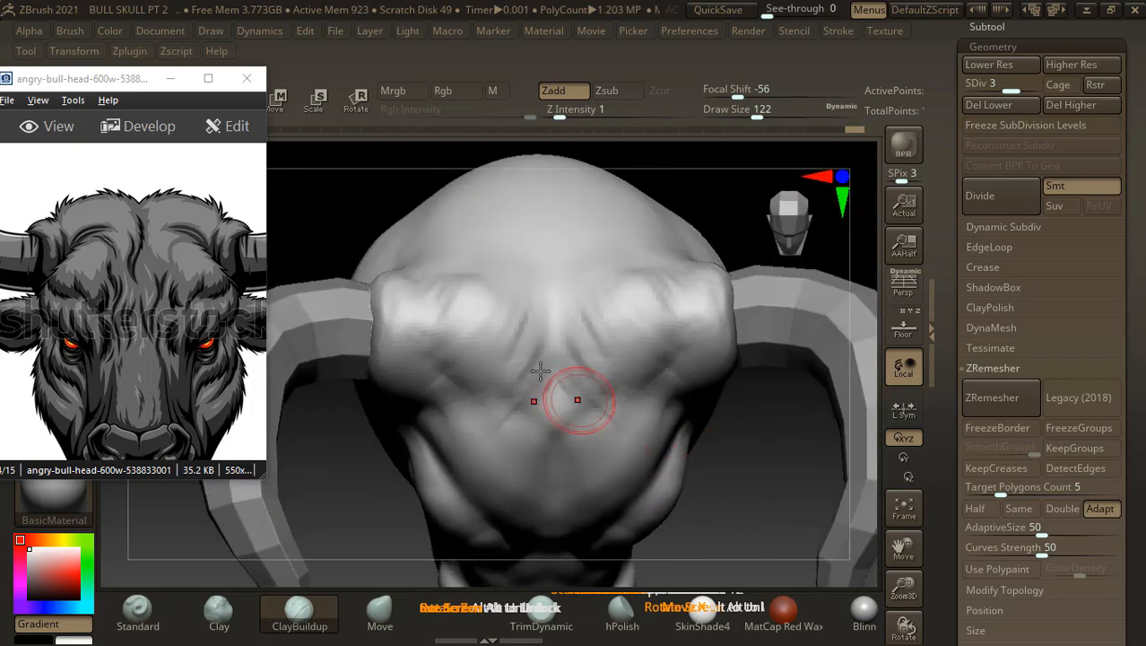
key(bracketright)
key(bracketright)
key(bracketright)
key(bracketright)
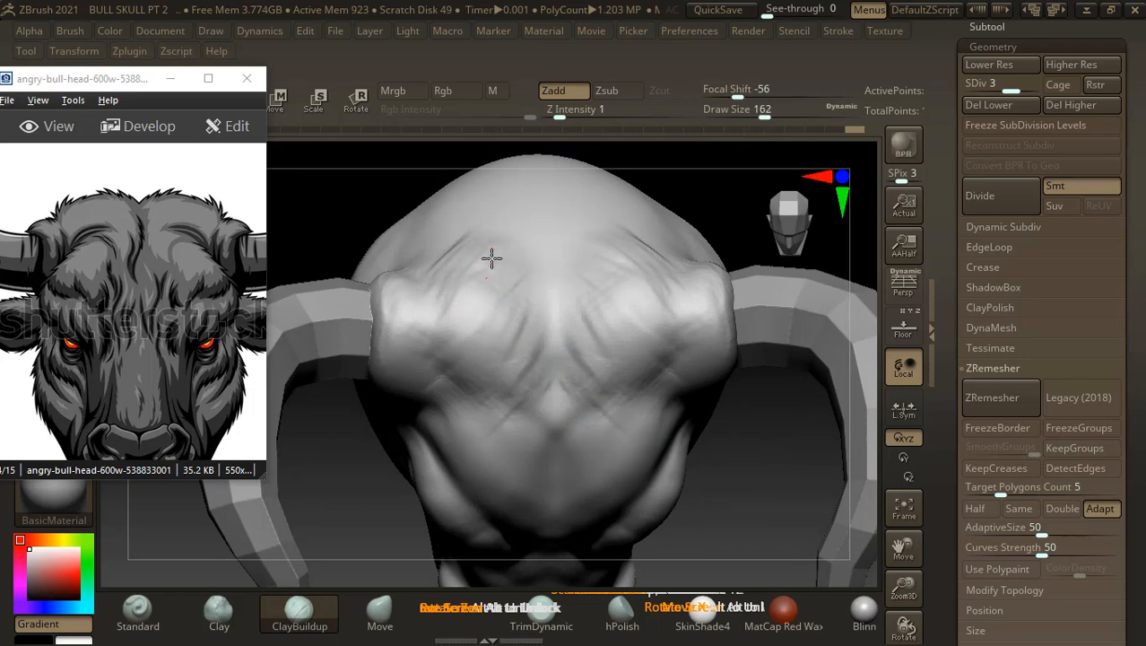
drag(487, 278, 516, 310)
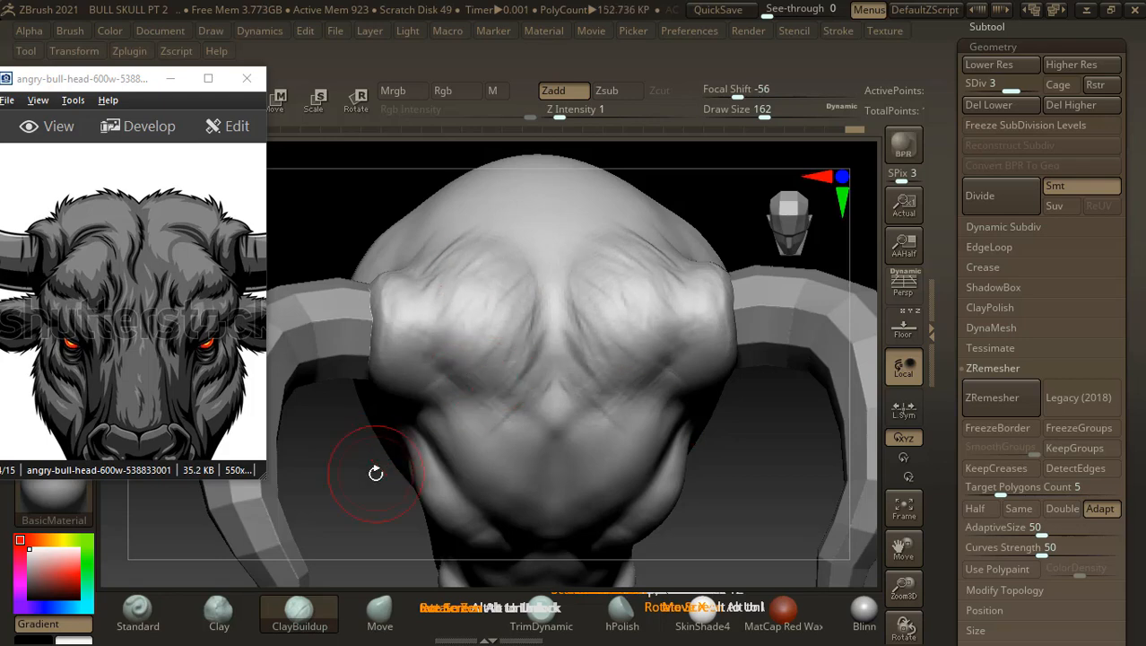
drag(375, 470, 445, 302)
drag(257, 444, 226, 457)
drag(330, 350, 331, 350)
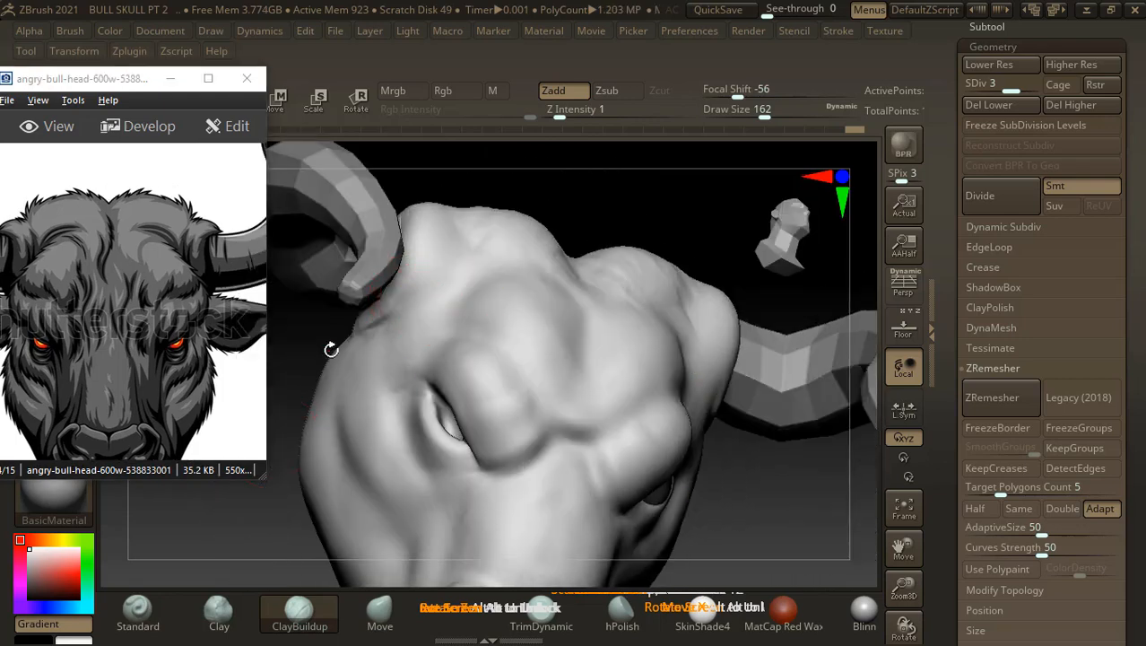
drag(616, 189, 578, 253)
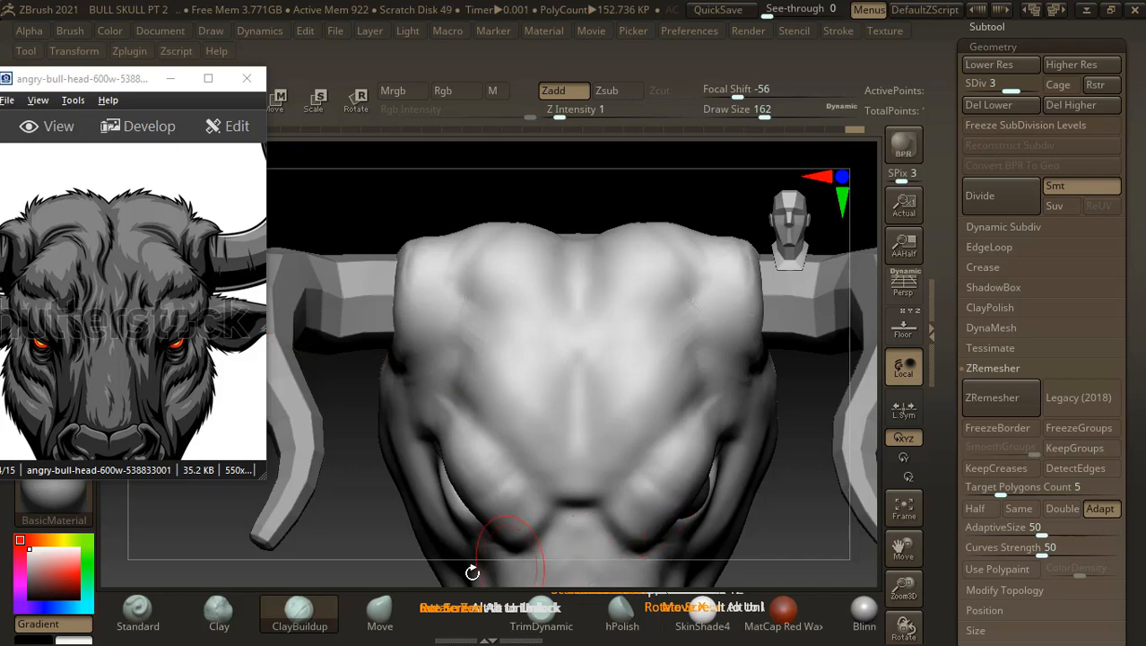
- Carve grooves down the middle of the forehead with the Standard brush in subtract mode at draw size 118
click(137, 612)
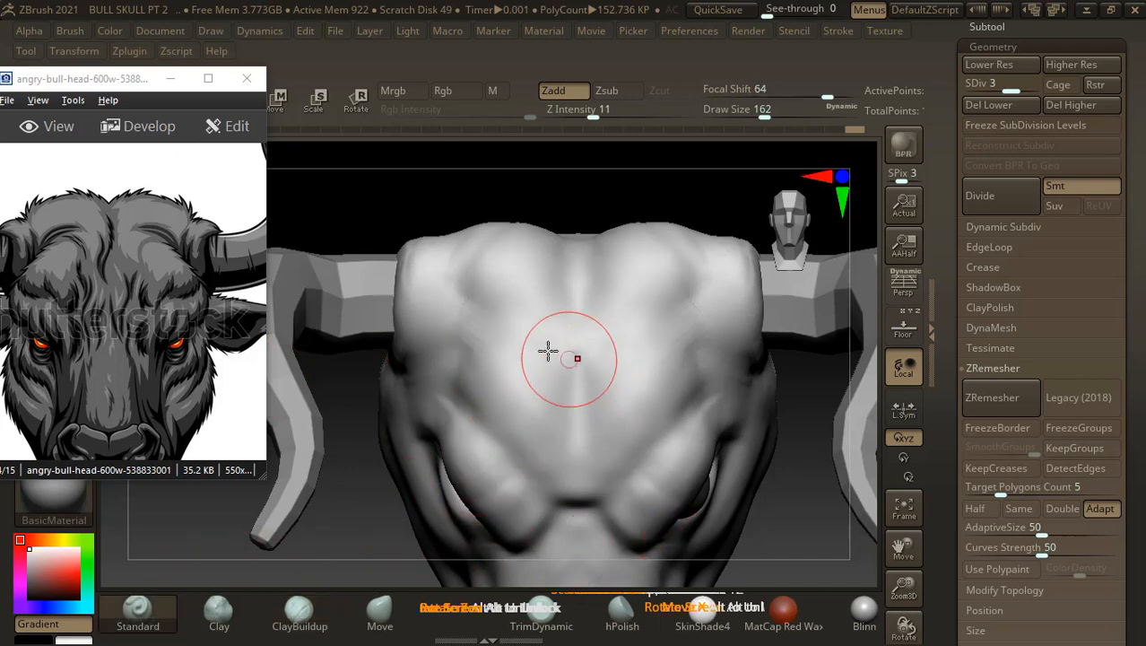
key(bracketleft)
drag(555, 349, 564, 336)
key(bracketleft)
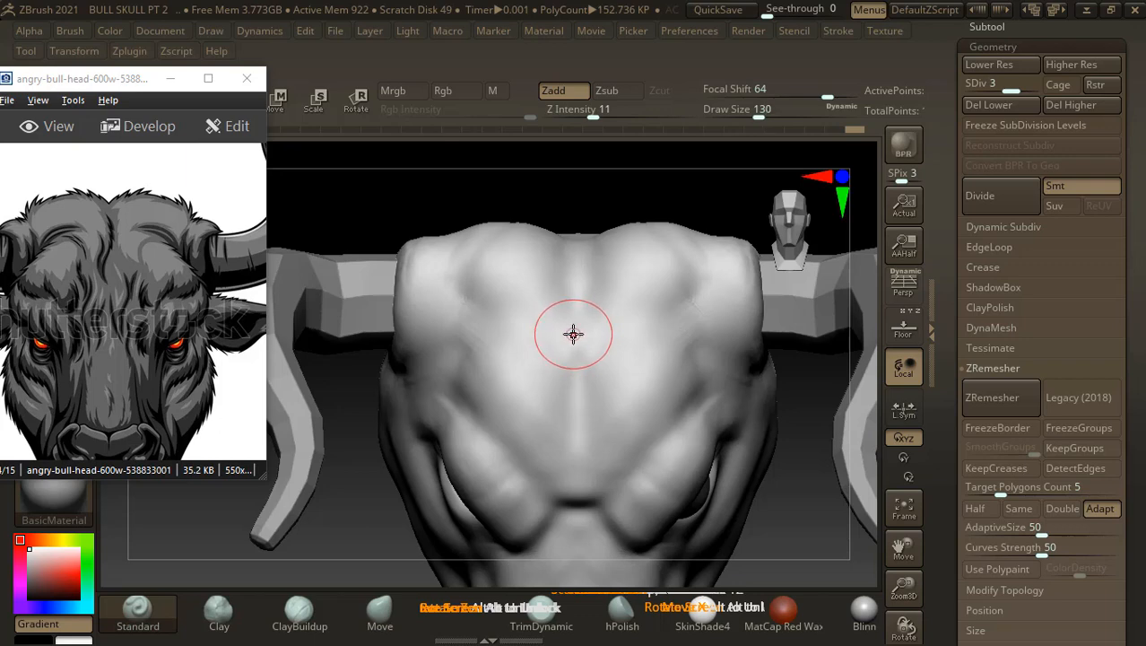
key(bracketleft)
key(alt)
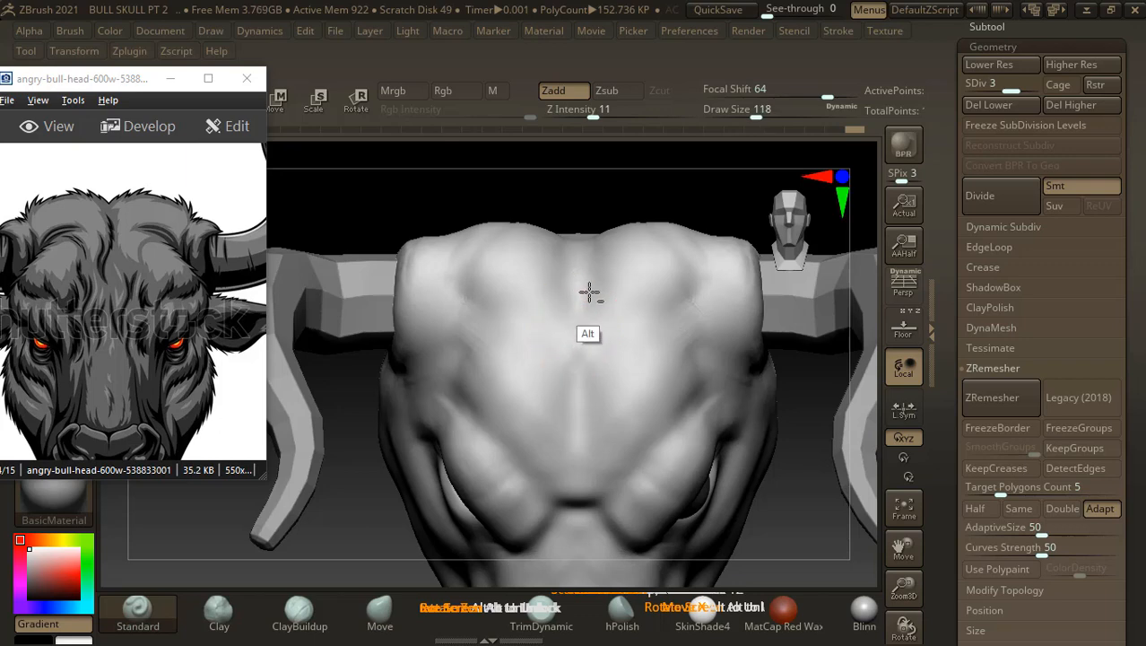
mouse_move(590, 291)
alt+mouse_down()
mouse_move(565, 372)
mouse_move(567, 337)
mouse_move(572, 393)
alt+mouse_up()
alt+drag(508, 329, 563, 385)
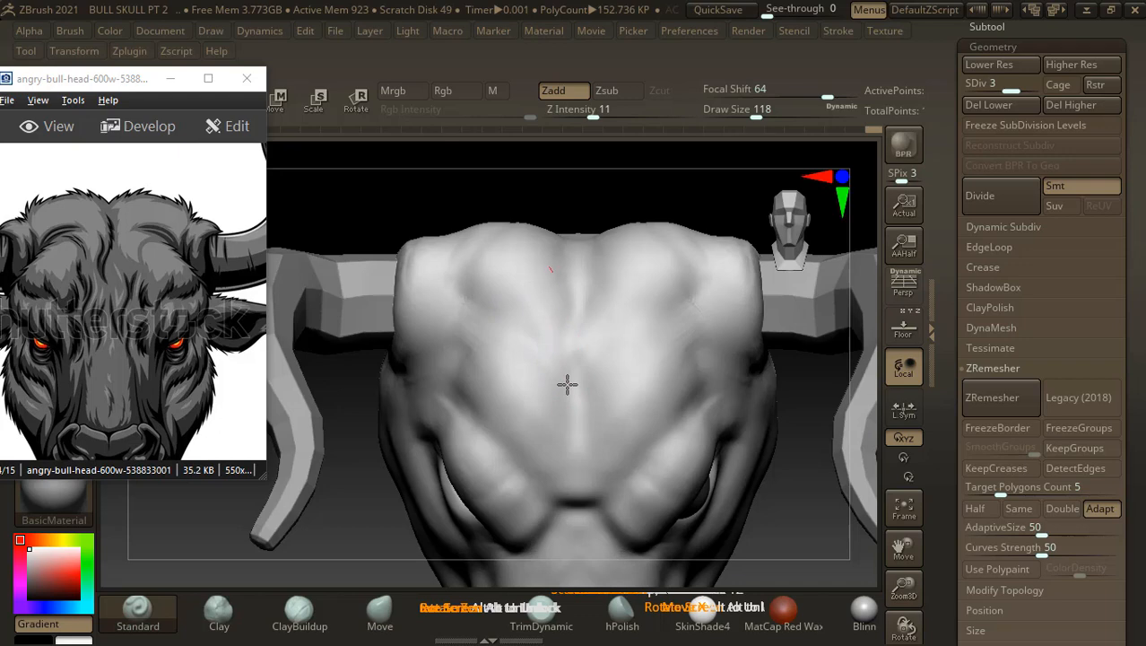
- Deepen the creases curving from the forehead's centre out beneath the crown bulges, reducing the draw size to 102
drag(566, 384, 565, 374)
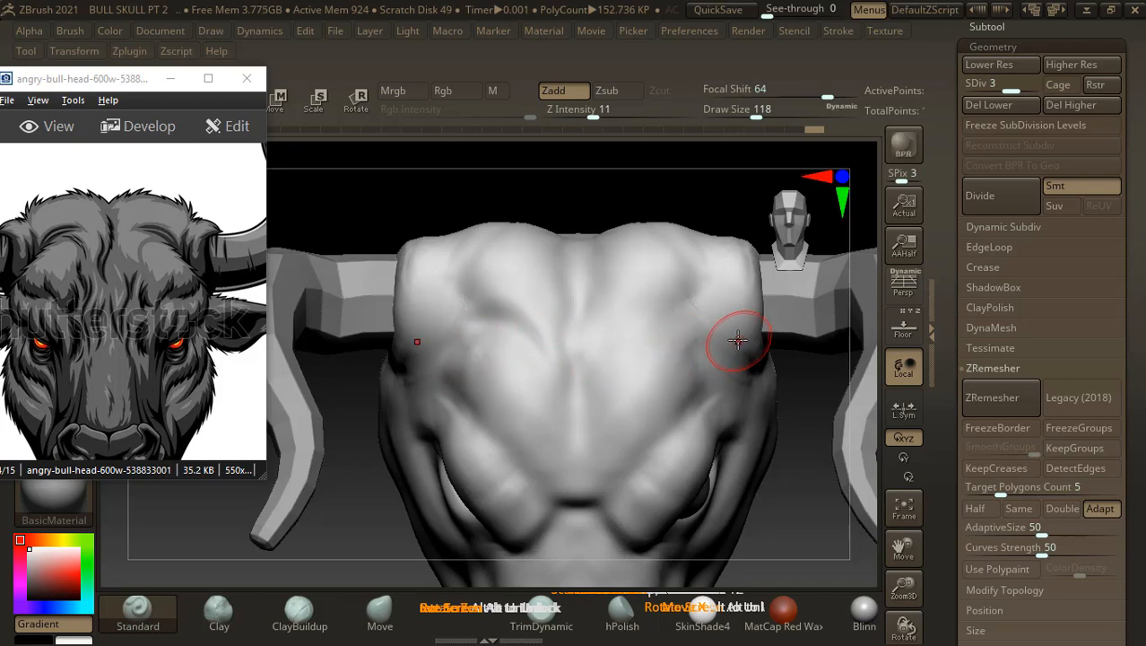
key([)
key([)
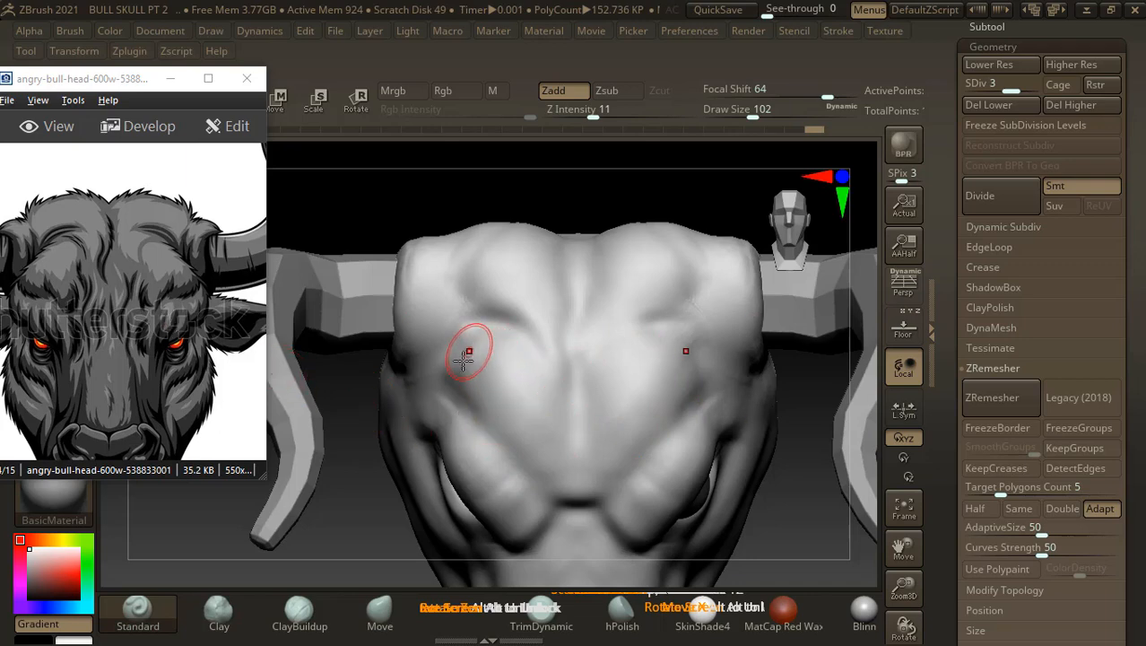
- Build up the outer forehead folds above the brows with ClayBuildup and mask the bumps at the horn bases
click(311, 615)
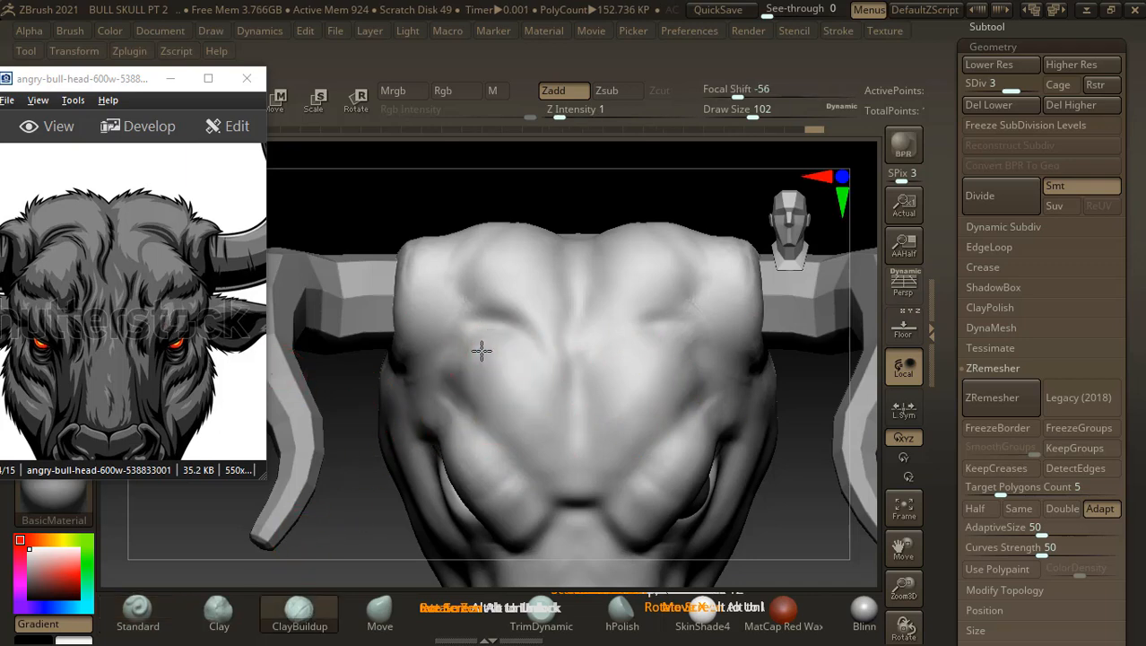
mouse_move(459, 336)
mouse_down()
mouse_move(440, 348)
mouse_move(454, 336)
mouse_move(434, 334)
mouse_up()
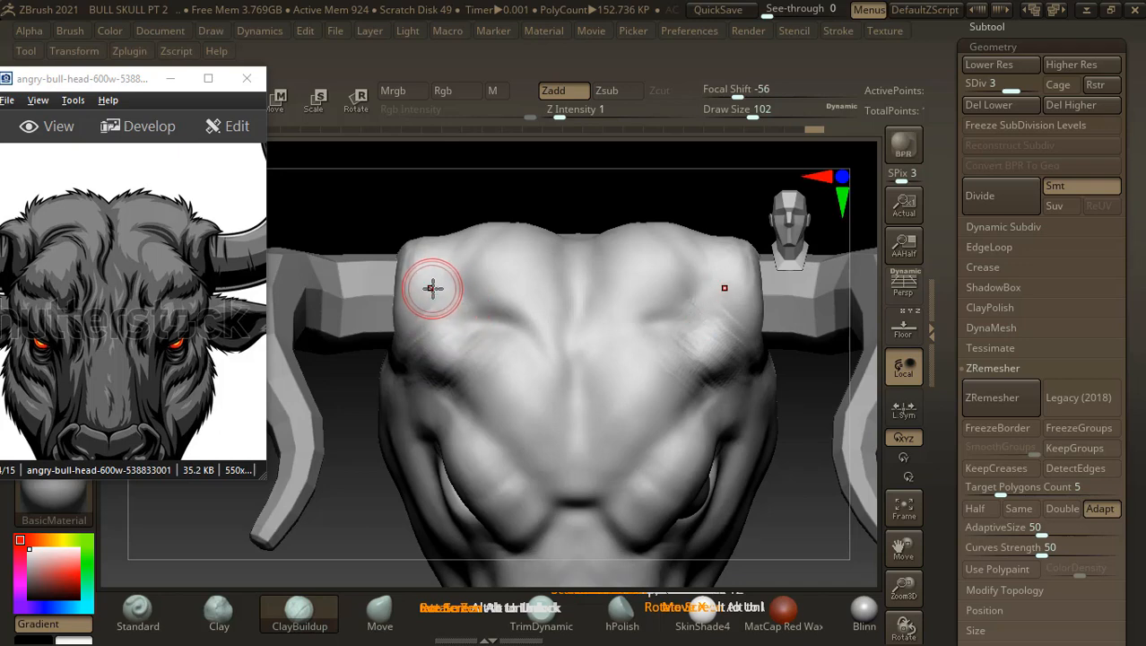
key(ctrl)
mouse_move(430, 270)
ctrl+mouse_down()
mouse_move(401, 334)
mouse_move(414, 290)
mouse_move(404, 323)
ctrl+mouse_up()
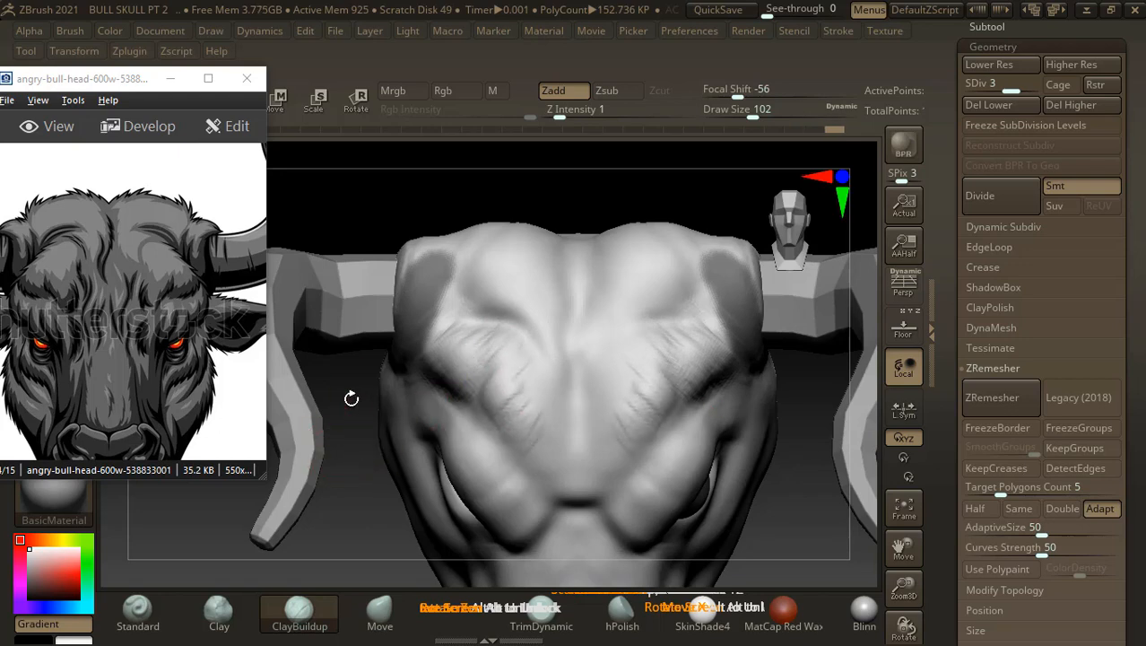
- Extend the clay folds from the outer forehead in toward the centre between the brows and smooth the strokes
drag(351, 399, 383, 358)
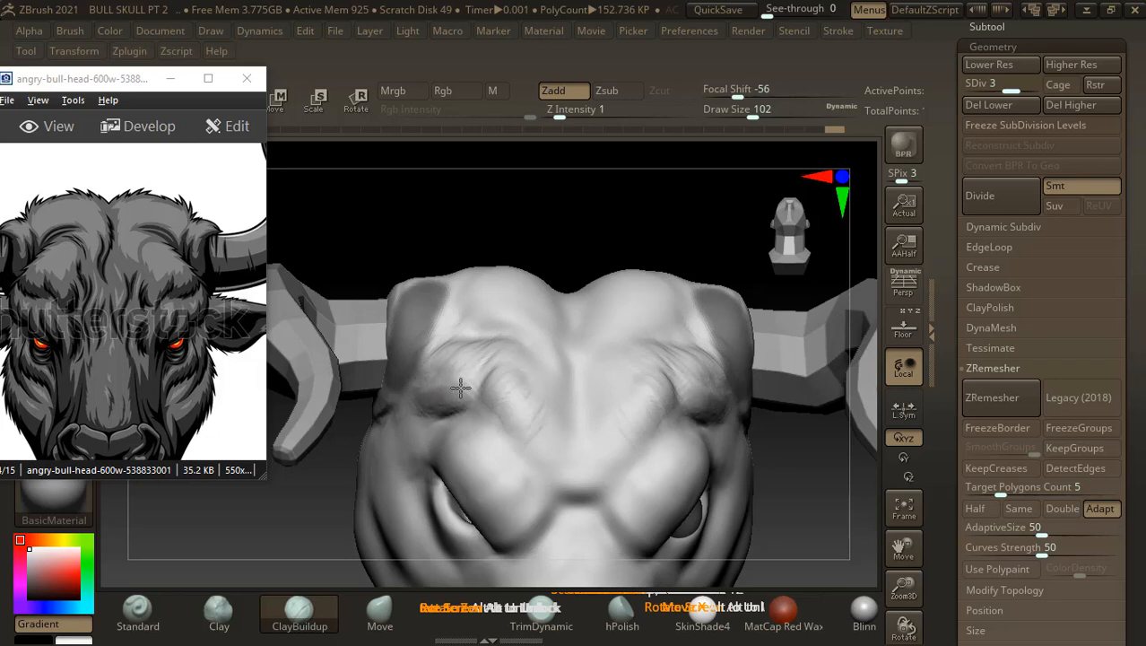
drag(588, 243, 456, 380)
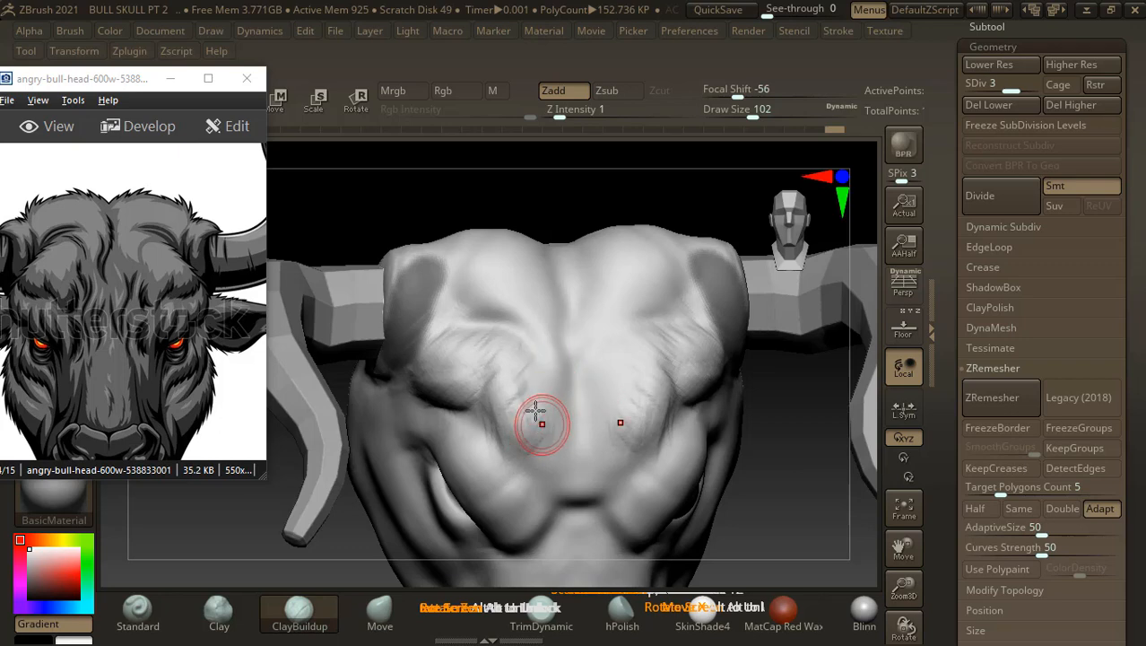
key(shift)
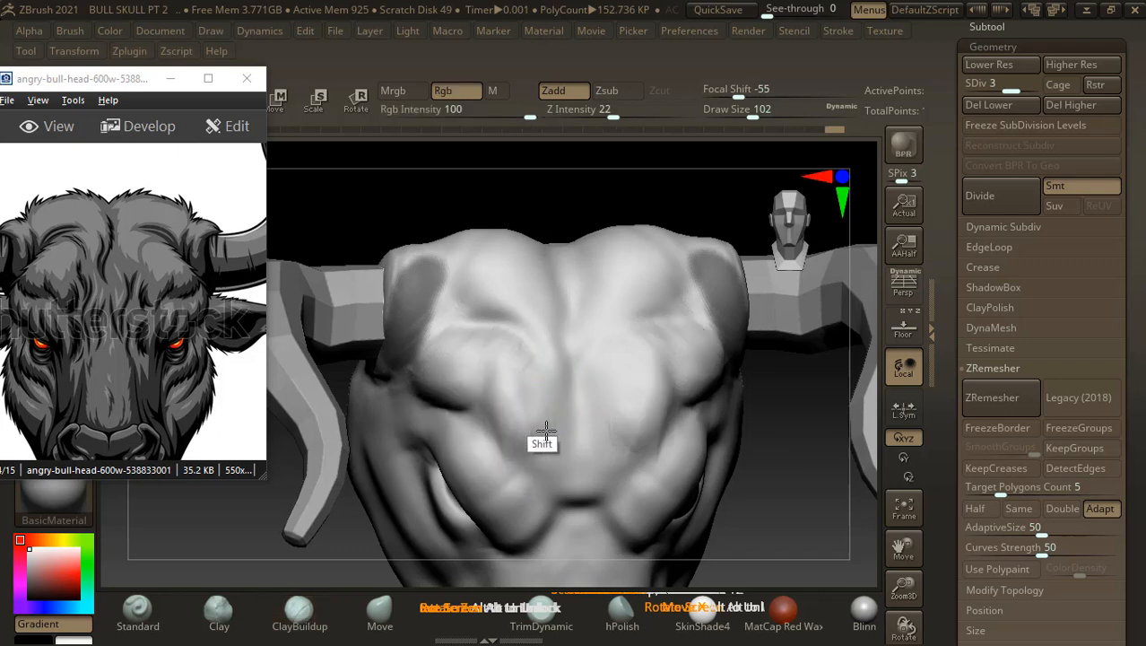
- Shape the folds under the eye with ClayBuildup and define the lower eyelid with the Standard brush
mouse_move(808, 491)
alt+mouse_down()
mouse_move(698, 371)
mouse_move(627, 218)
mouse_move(549, 153)
mouse_move(590, 265)
alt+mouse_up()
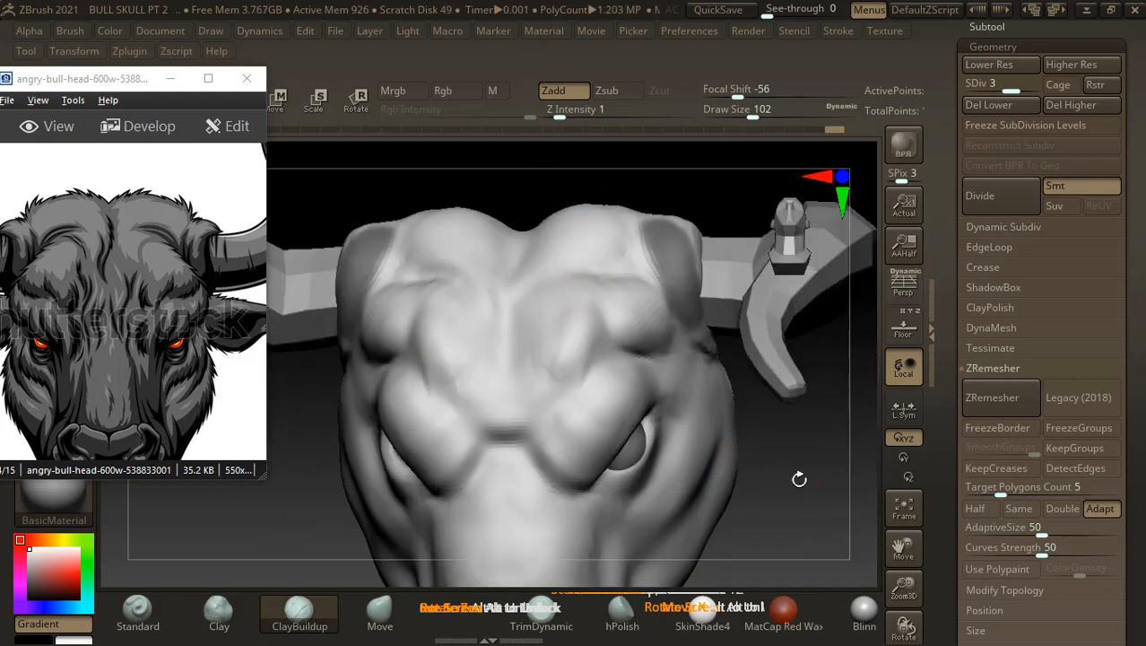
mouse_move(799, 480)
mouse_down()
mouse_move(795, 400)
mouse_move(785, 454)
mouse_move(803, 443)
mouse_move(645, 437)
mouse_up()
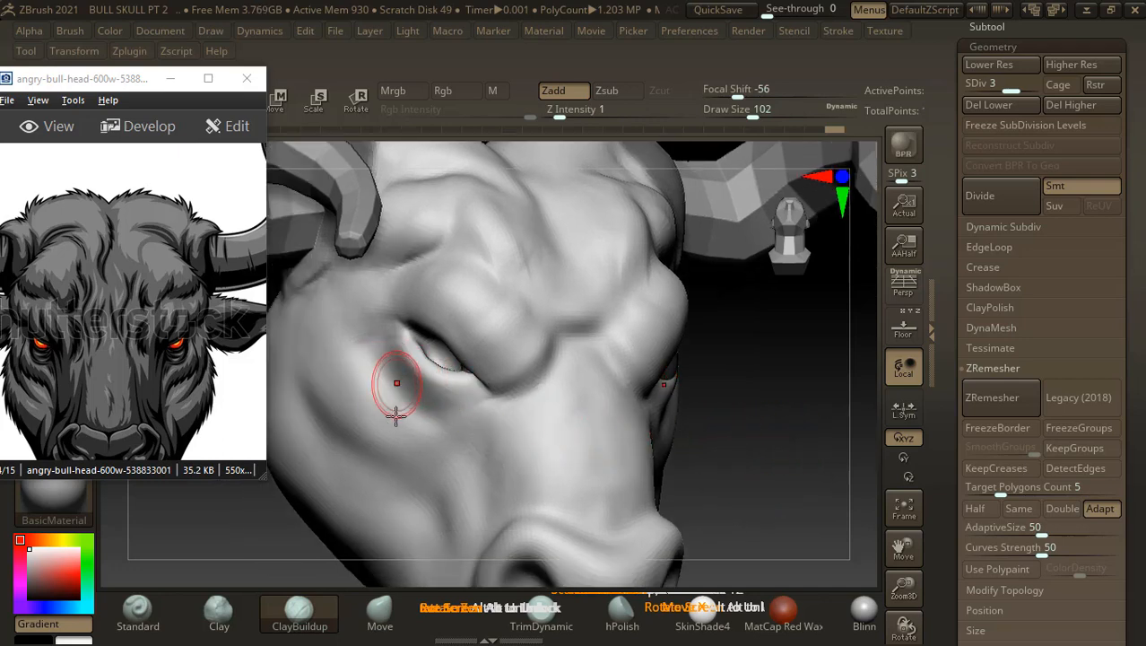
click(139, 624)
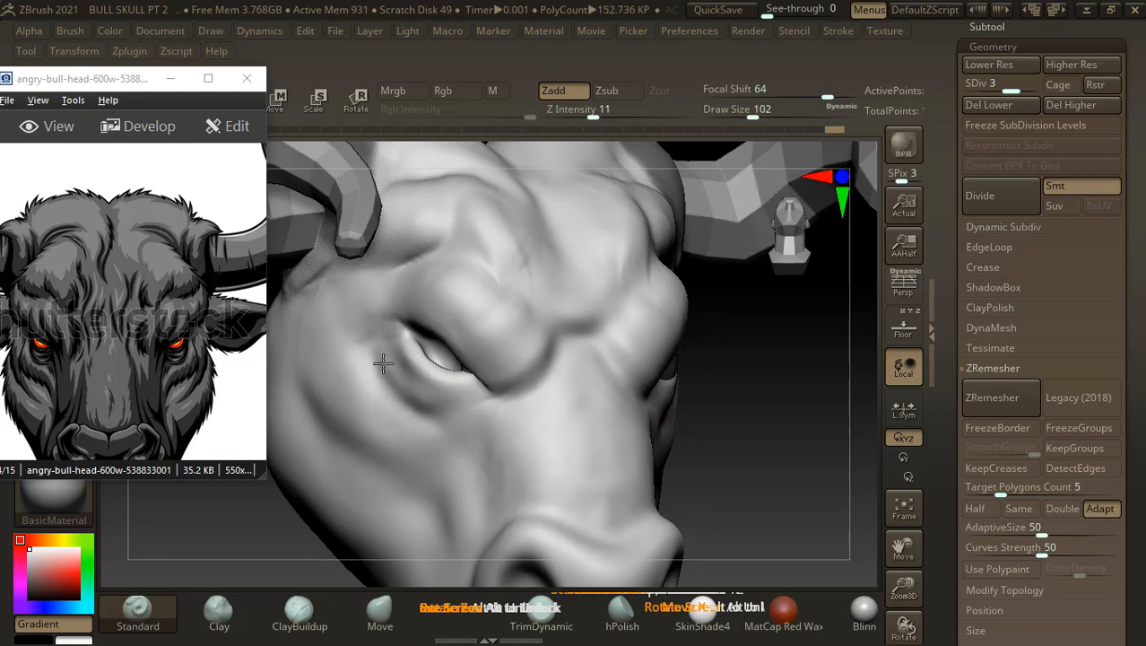
drag(384, 363, 457, 403)
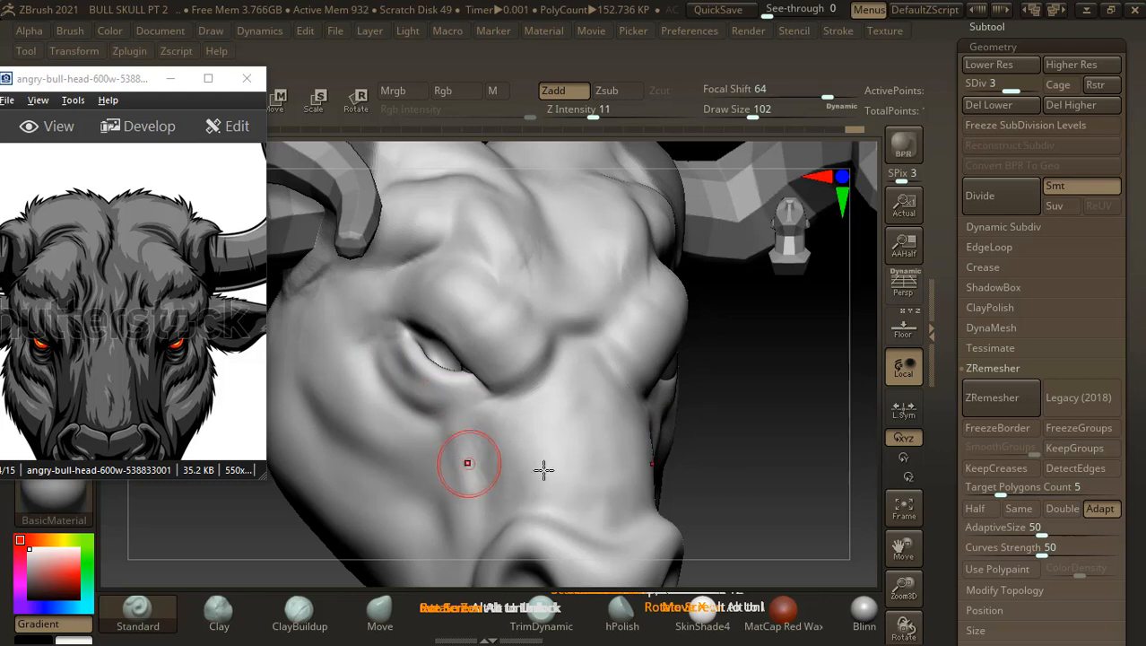
- Define the edges of the nose bridge and the grooves running beside it with the Standard brush, smoothing the strokes
mouse_move(709, 468)
mouse_down()
mouse_move(737, 468)
mouse_move(706, 472)
mouse_up()
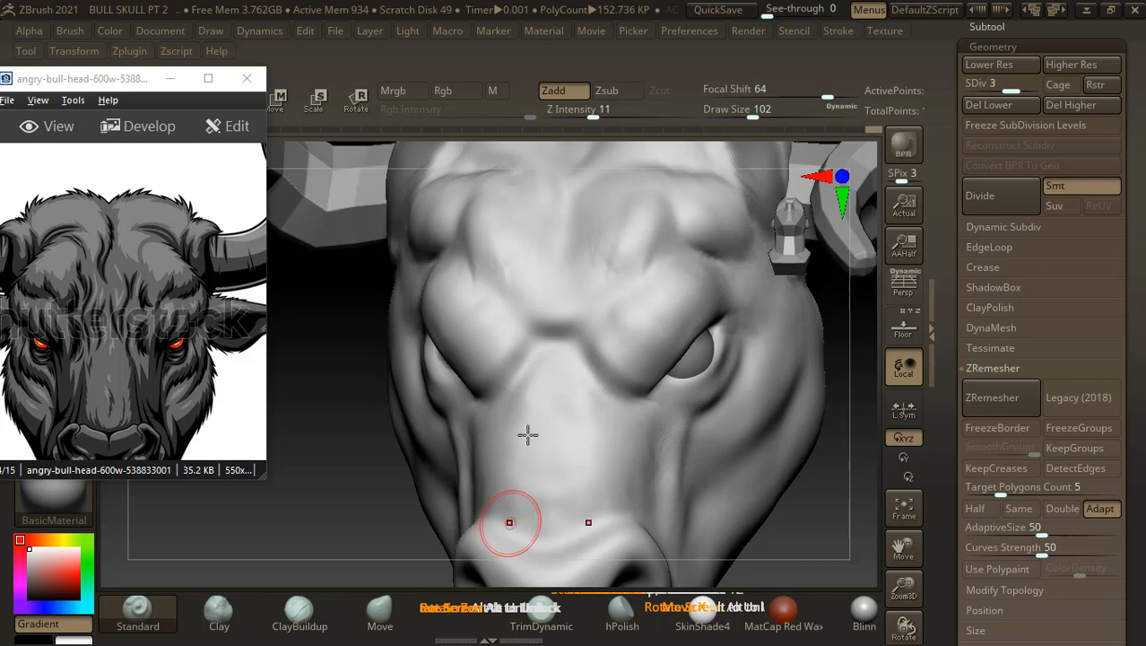
drag(831, 531, 826, 481)
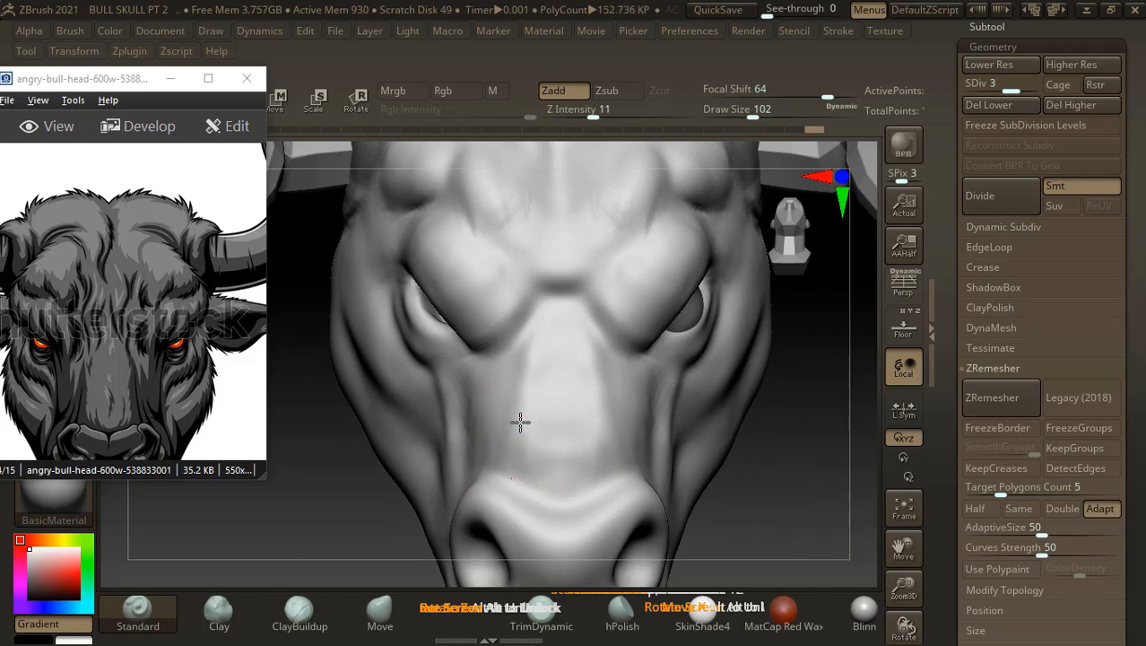
mouse_move(521, 422)
mouse_down()
mouse_move(524, 469)
mouse_move(518, 446)
mouse_up()
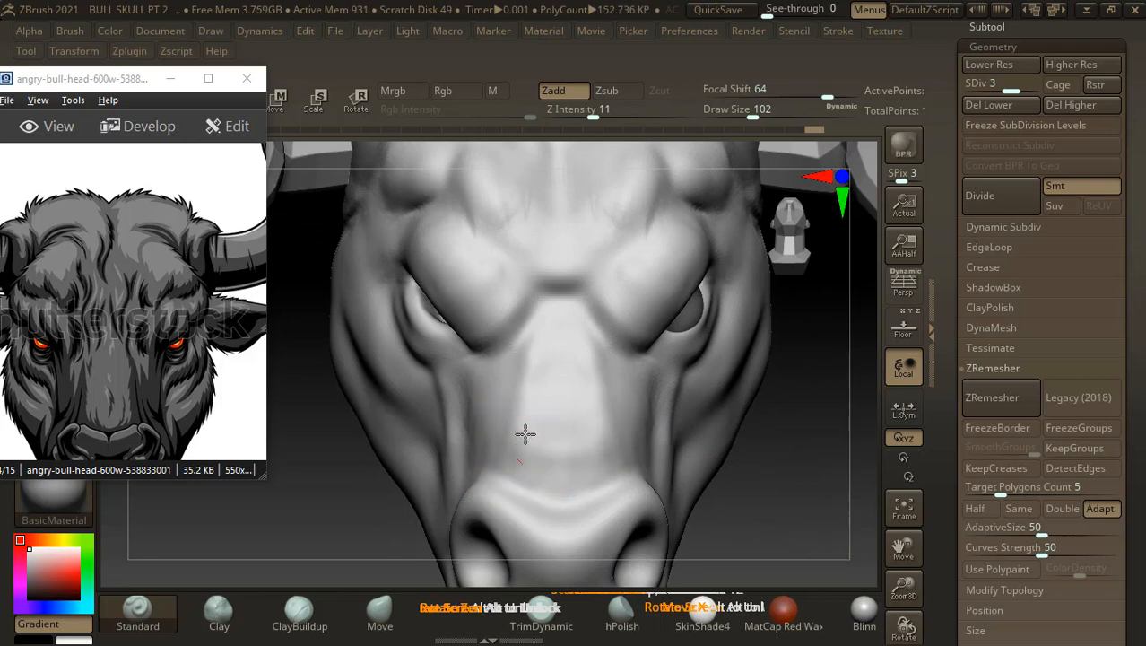
drag(767, 479, 665, 455)
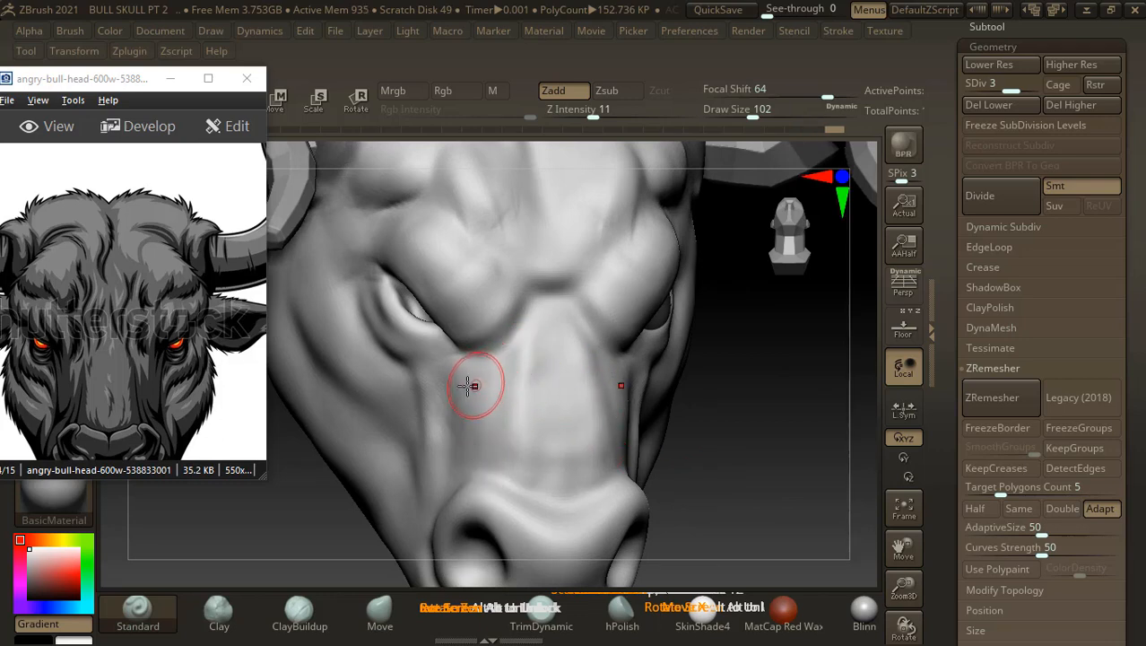
drag(469, 386, 478, 389)
drag(503, 337, 500, 332)
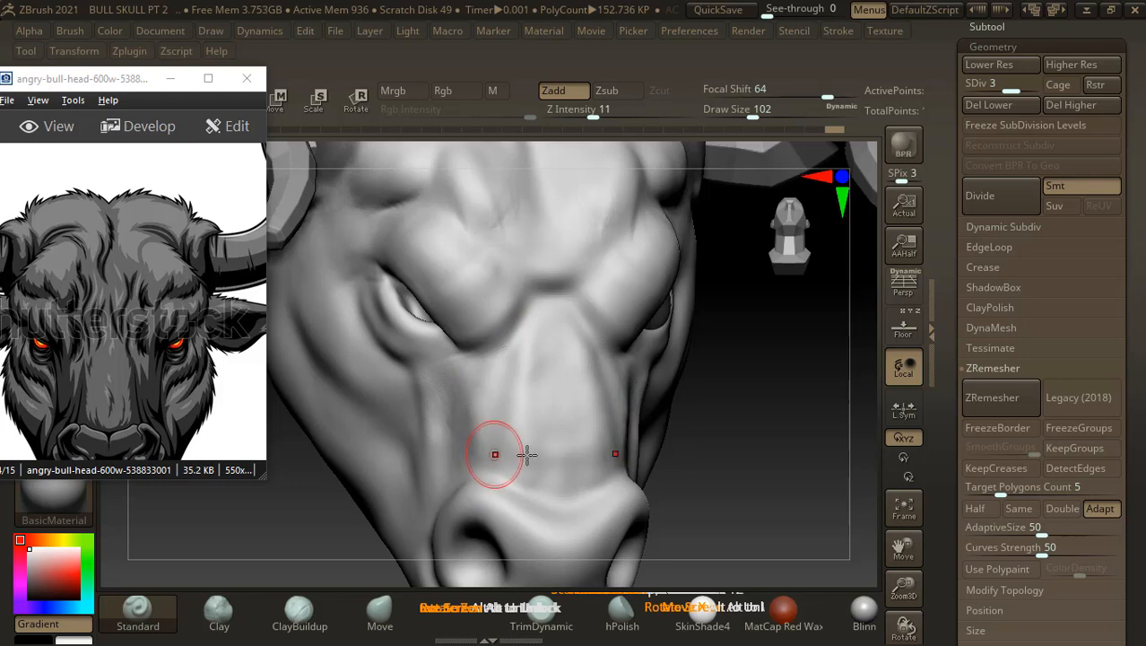
mouse_move(744, 474)
mouse_down()
mouse_move(758, 477)
mouse_move(691, 468)
mouse_up()
key(shift)
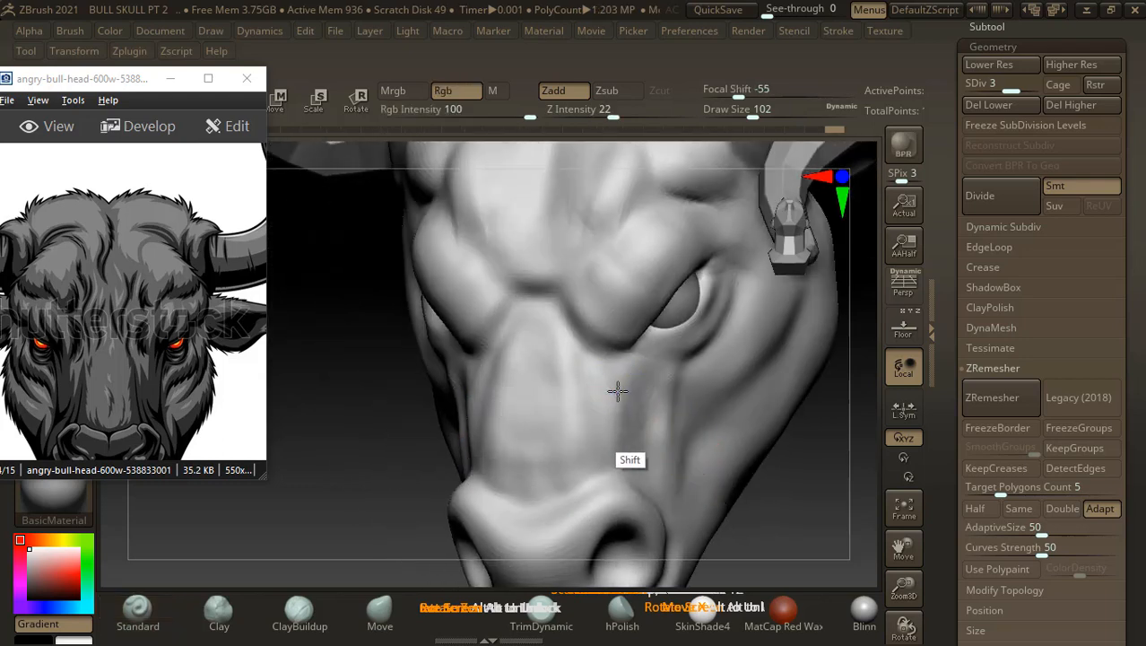
drag(808, 507, 833, 499)
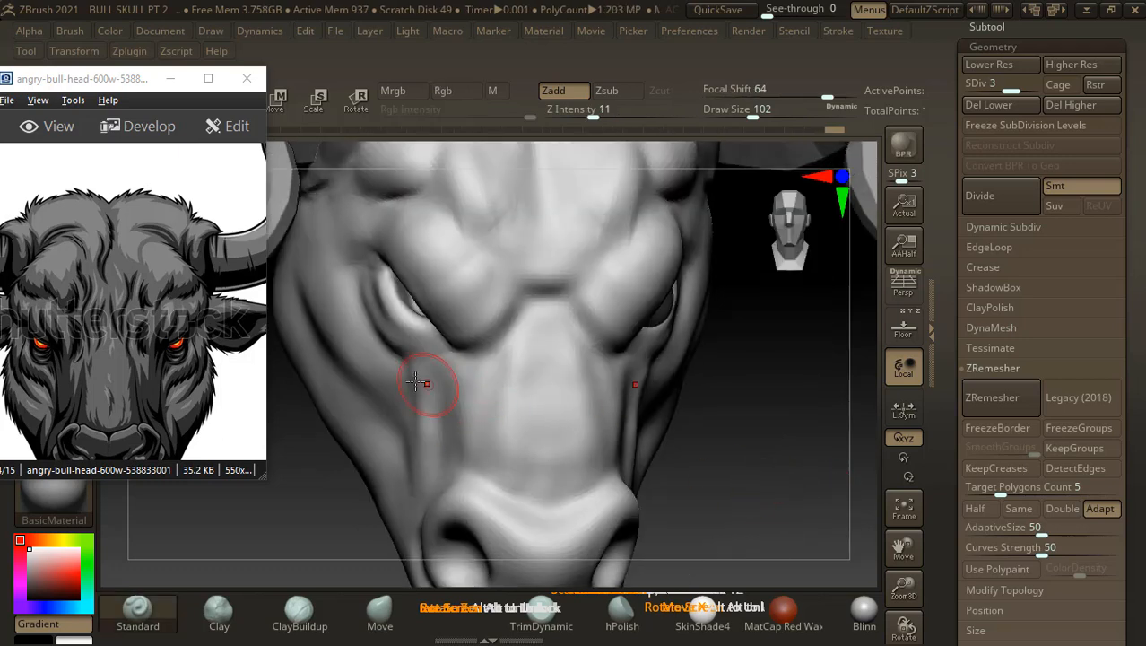
- Raise the head to subdivision level 4 and carve fine wrinkles into the nose bridge above the nostrils at draw size 54
drag(197, 394, 230, 327)
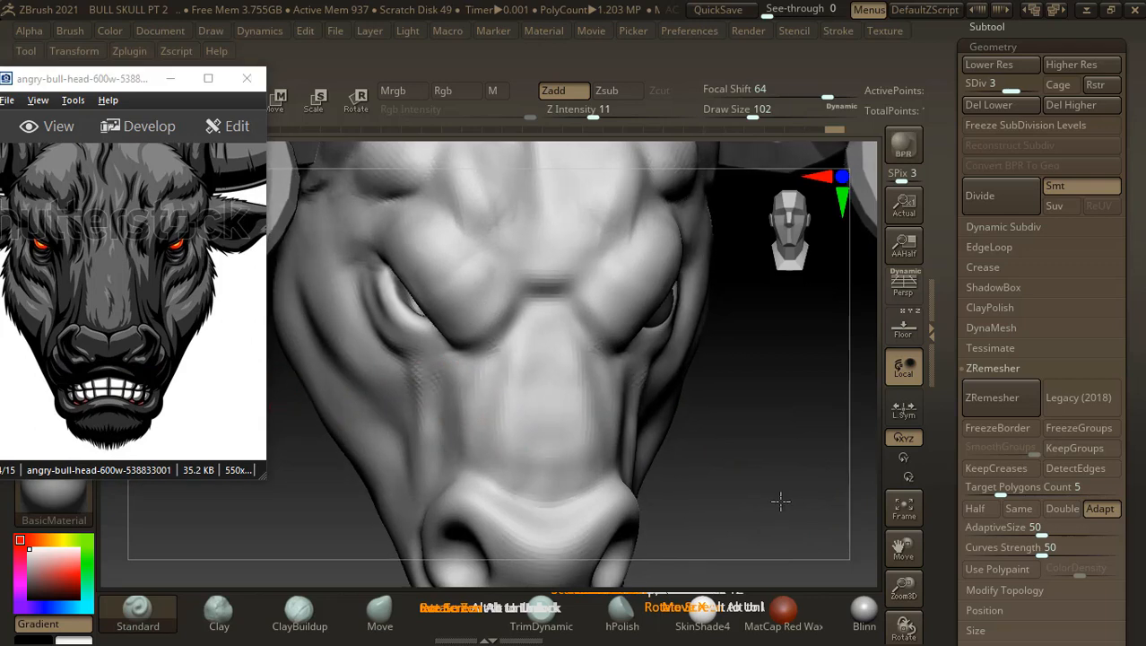
drag(757, 486, 695, 422)
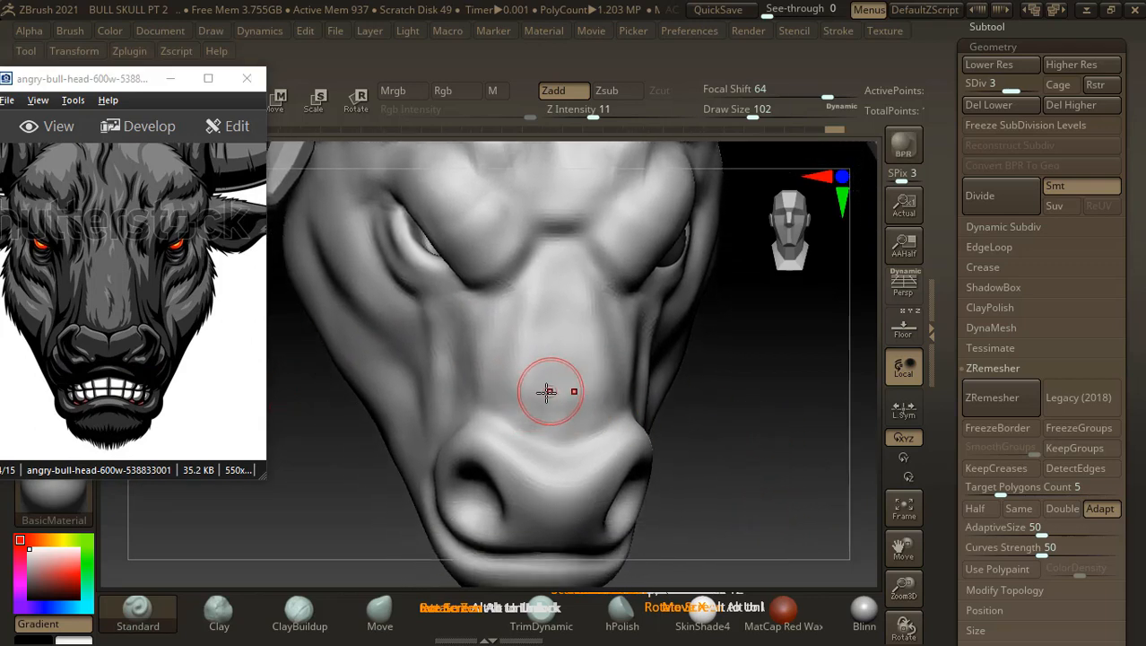
key(bracketleft)
key(bracketleft)
key(bracketleft)
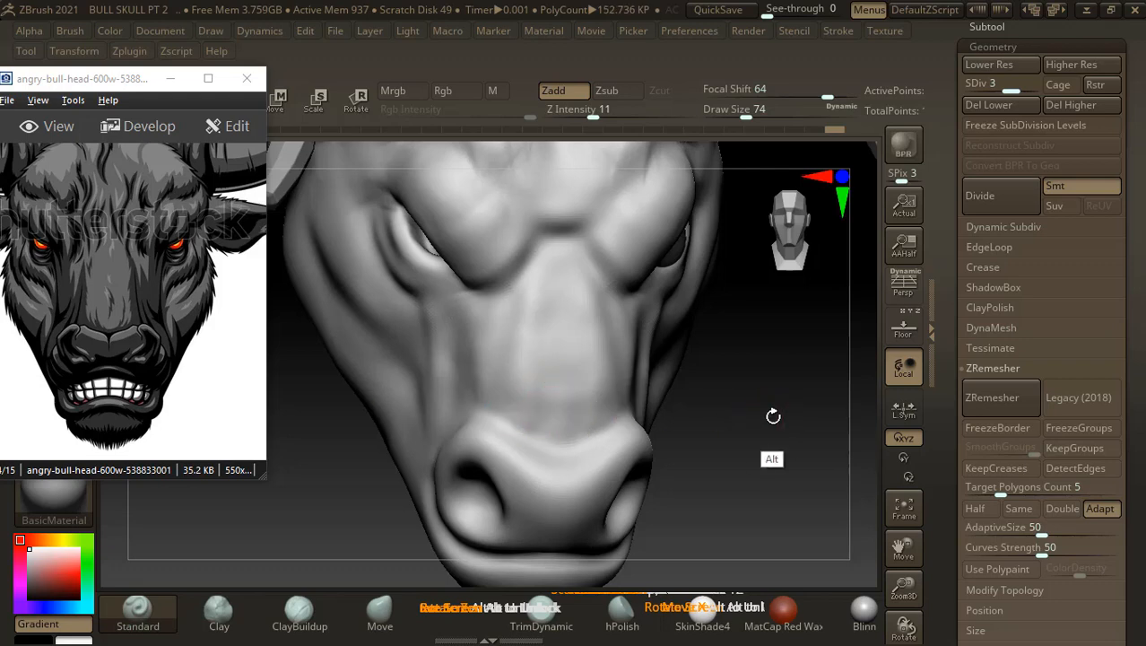
alt+drag(773, 416, 791, 460)
key(d)
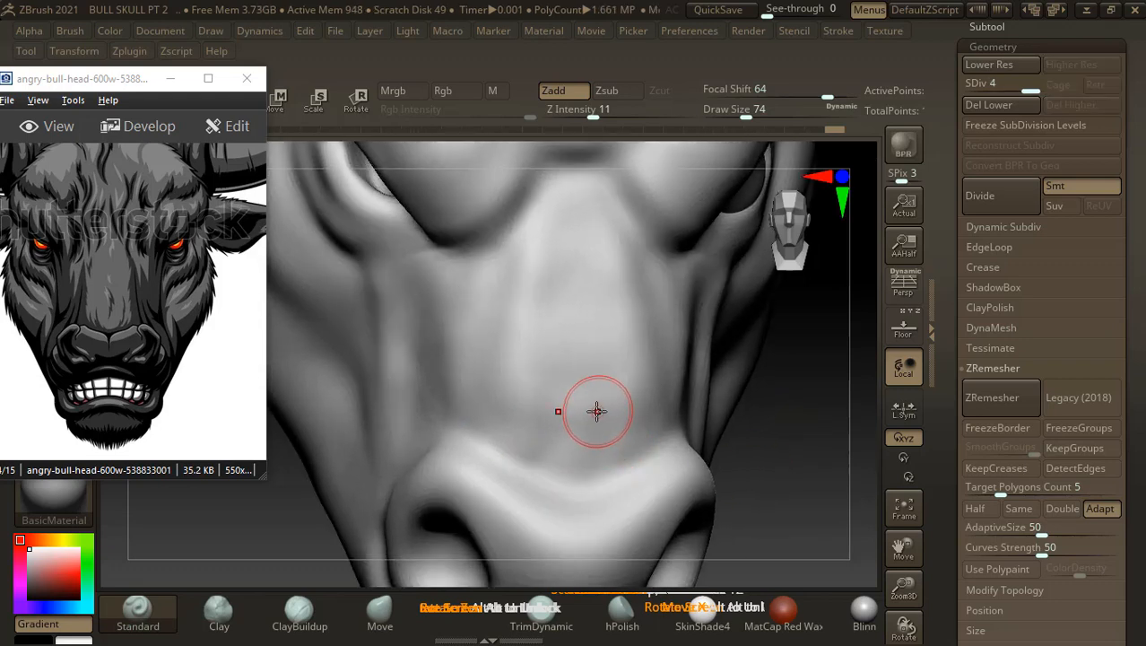
key(bracketleft)
key(bracketleft)
alt+drag(528, 385, 523, 443)
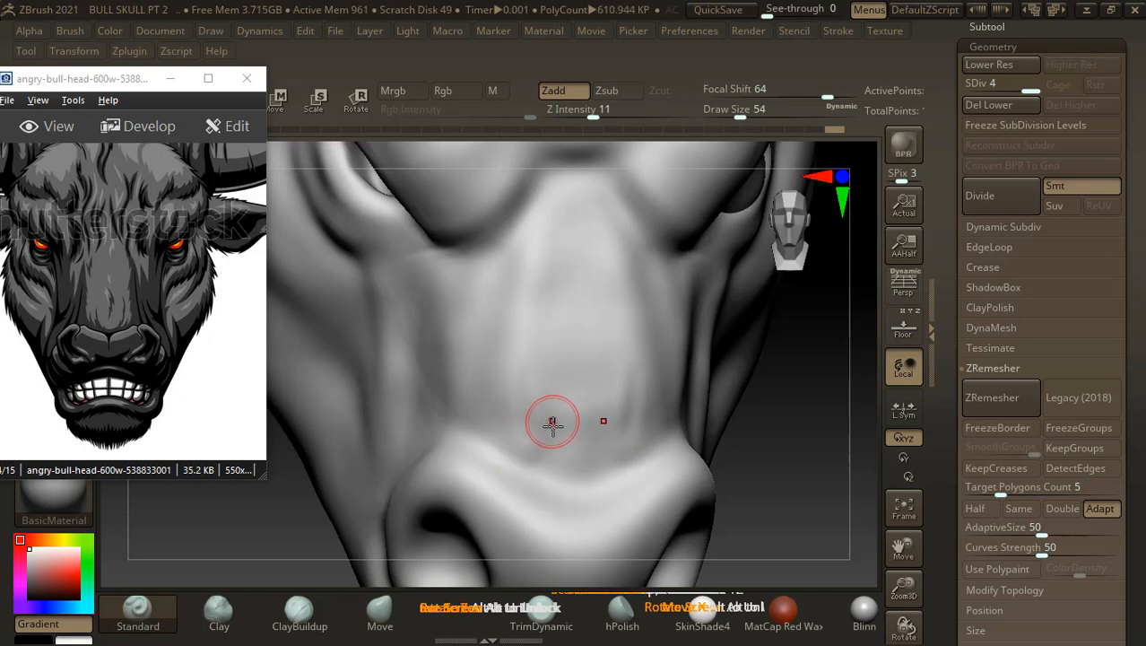
alt+drag(508, 367, 505, 418)
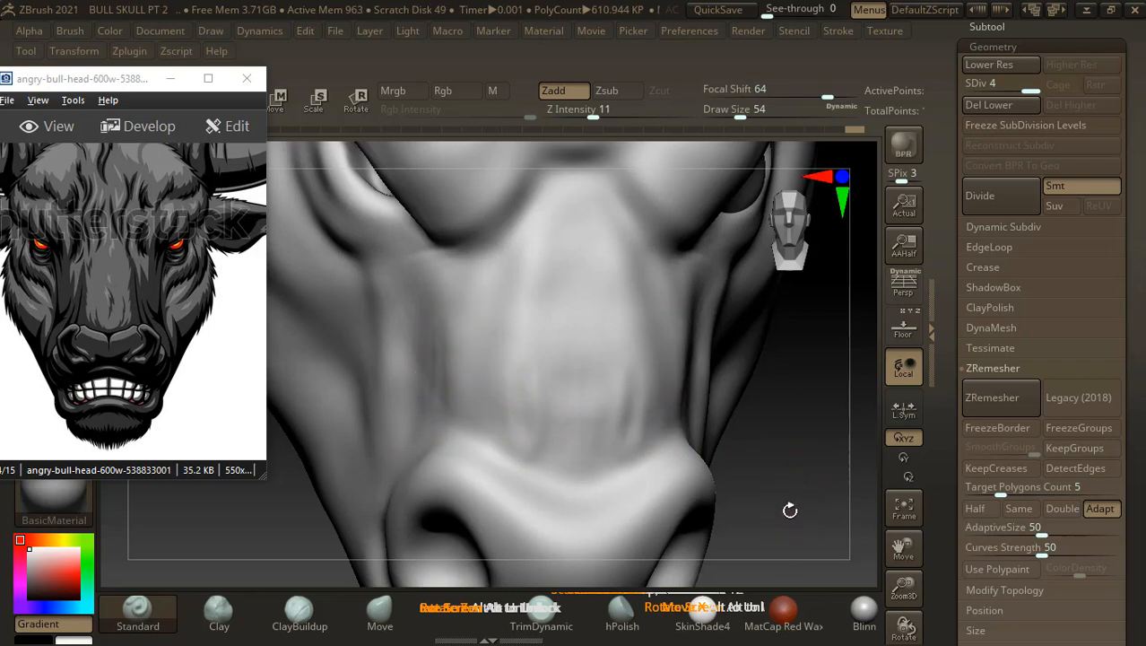
- Build up muscle strands on the lower cheek behind the mouth with ClayBuildup at draw size 114 and smooth them
alt+drag(790, 510, 768, 461)
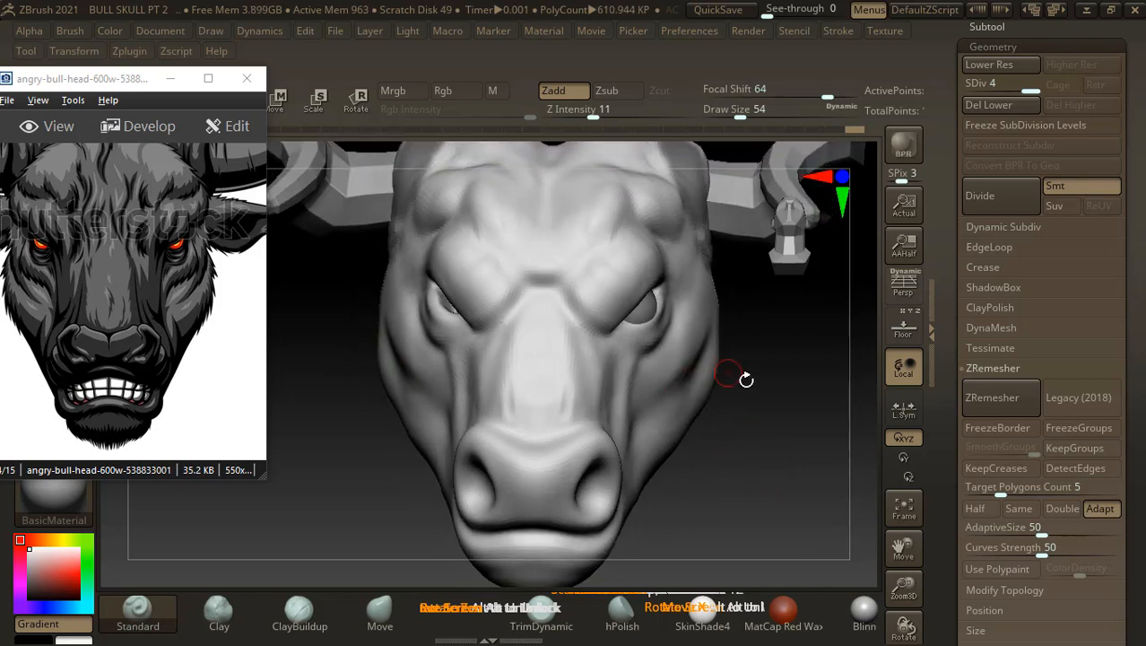
drag(742, 378, 755, 386)
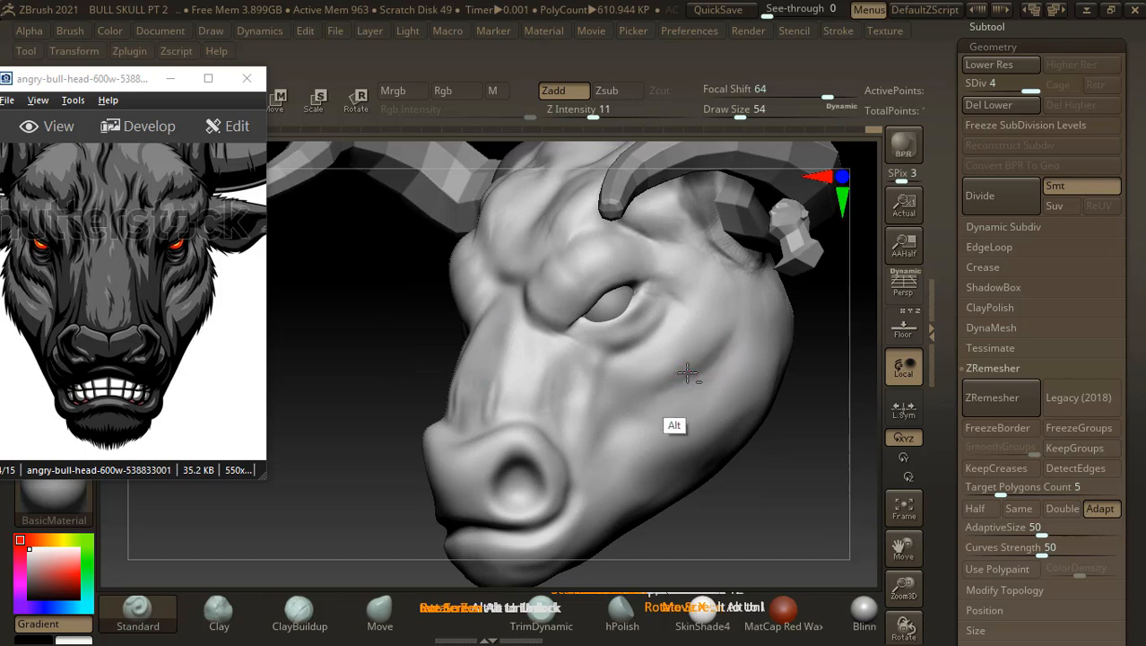
drag(761, 498, 787, 484)
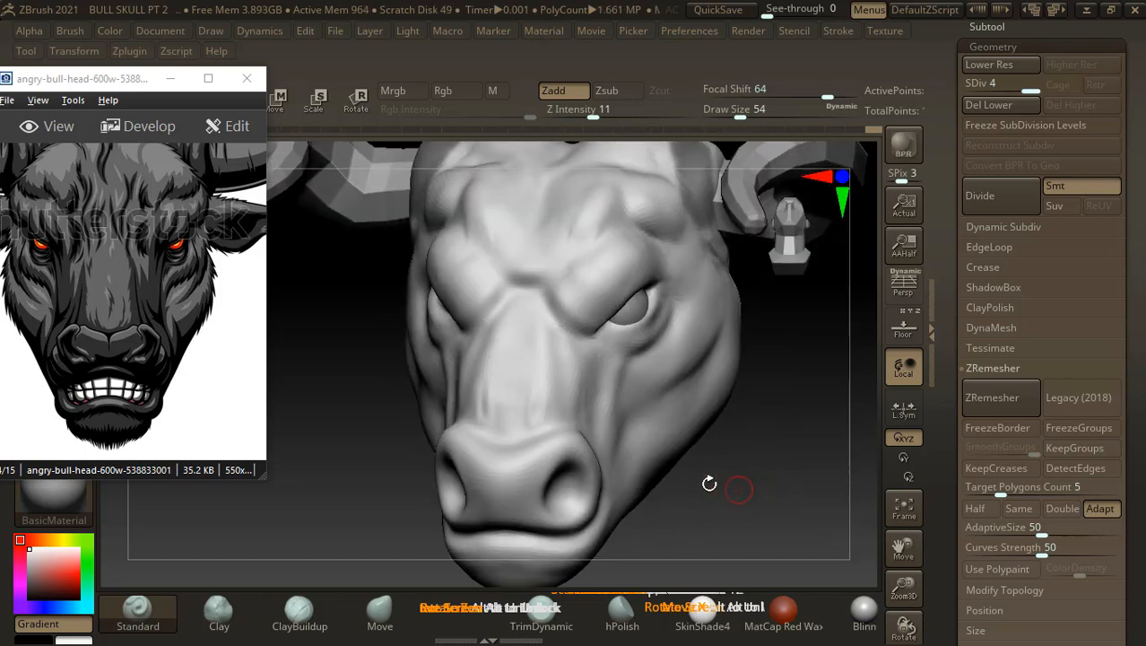
click(313, 616)
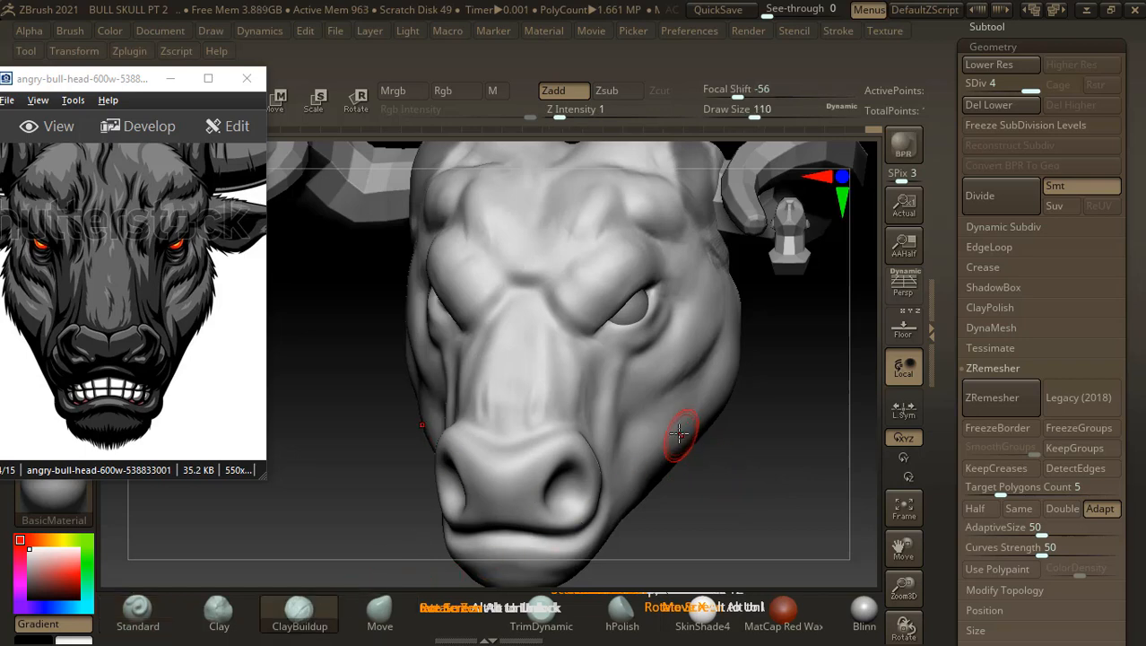
drag(727, 481, 659, 435)
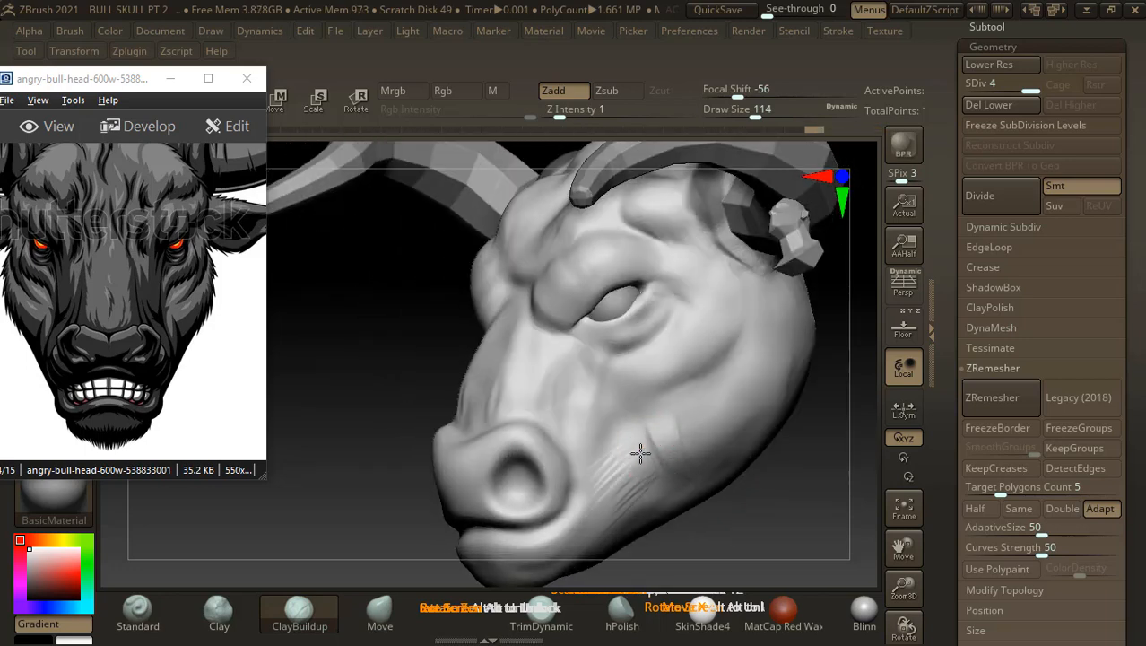
key(shift)
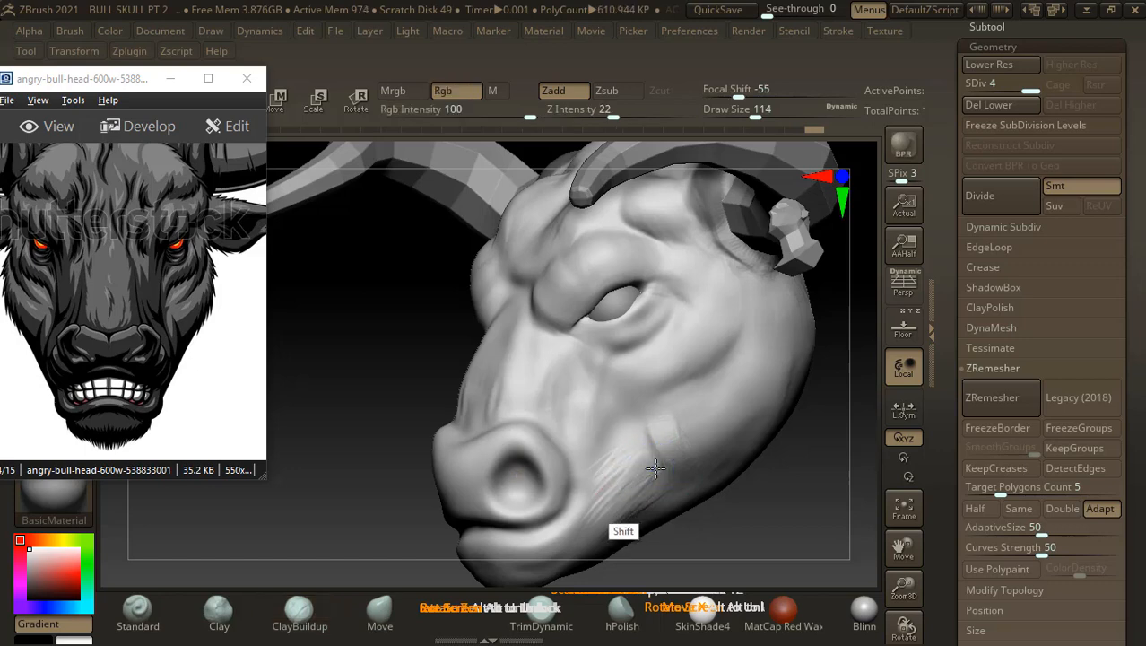
- Lower the head to subdivision level 3, build up the jaw muscle with ClayBuildup at draw size 178 and smooth it
key(shift+d)
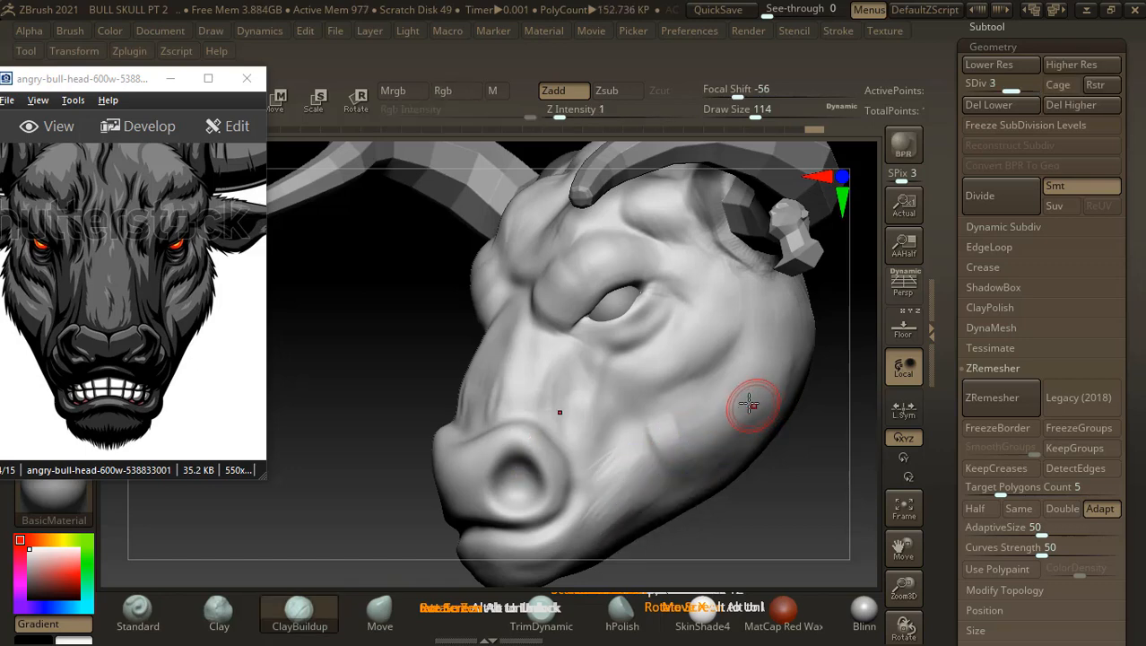
key(bracketright)
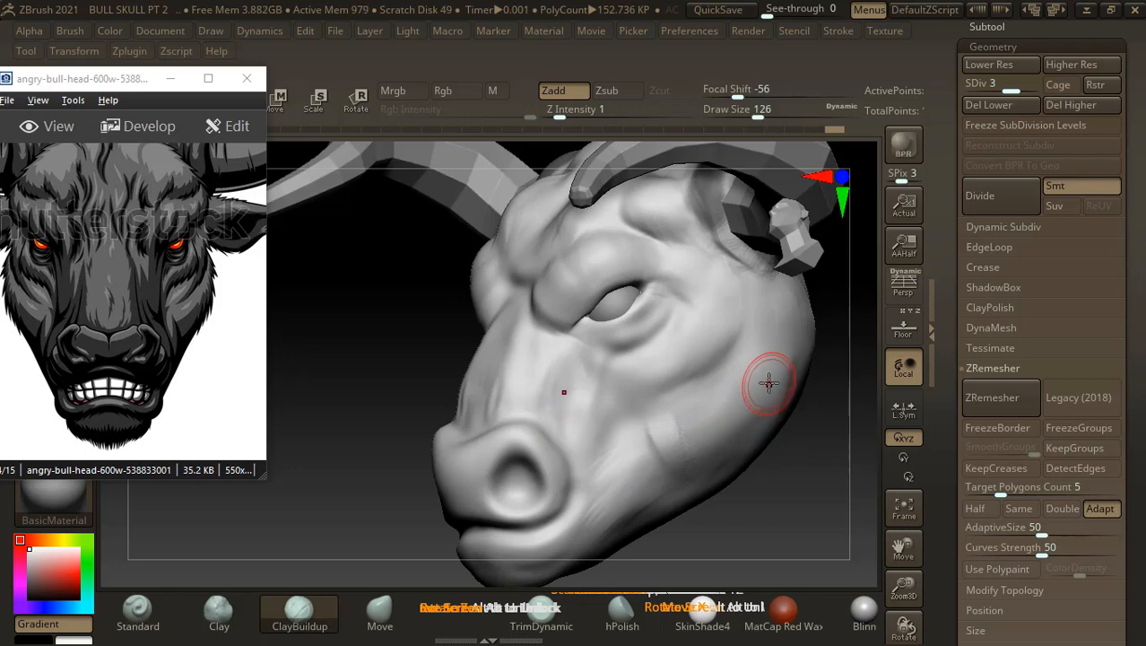
key(bracketright)
key(bracketright)
key(bracketright)
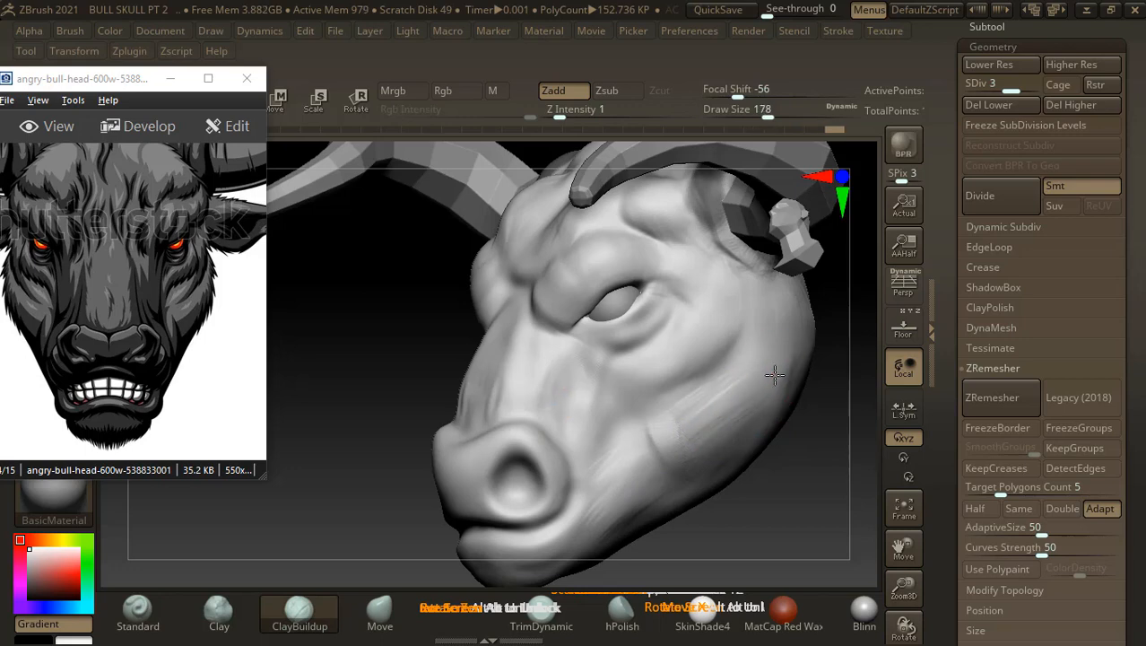
mouse_move(761, 420)
right_down()
mouse_move(741, 423)
mouse_move(776, 413)
right_up()
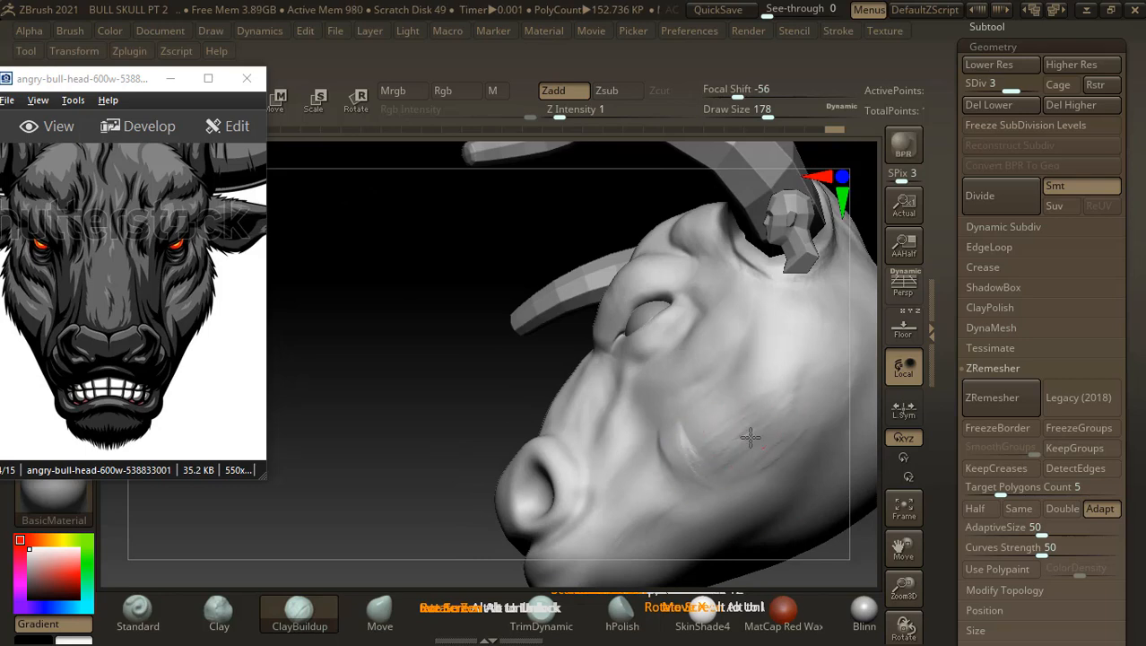
key(shift)
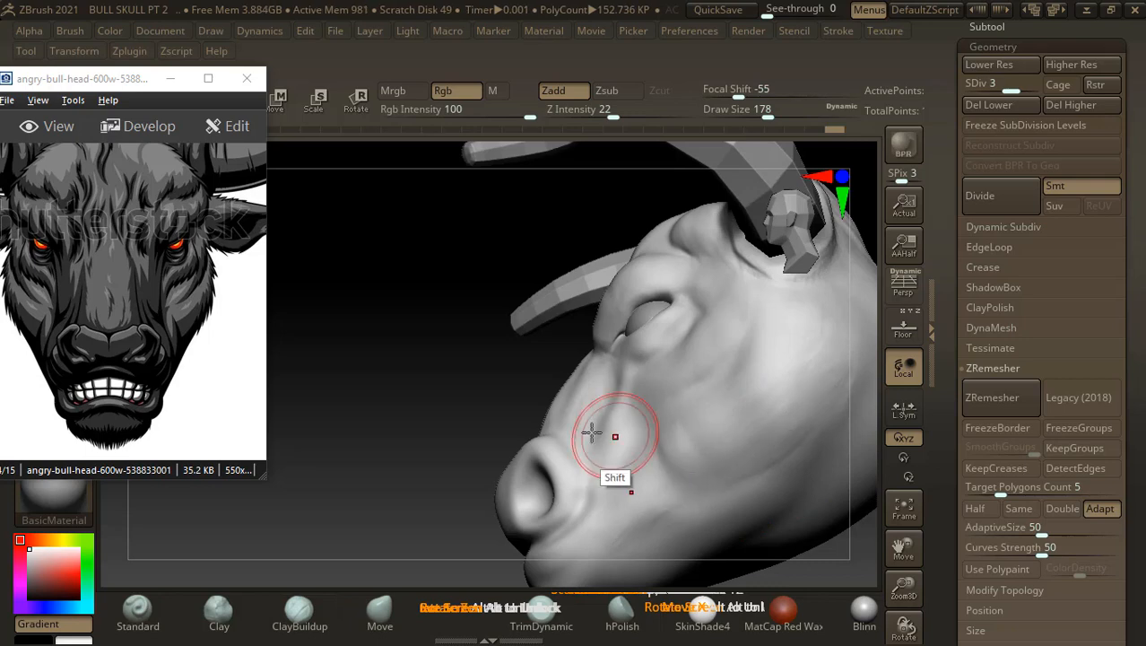
- Add clay volume to the rear cheek below the horn base and smooth the surface of the cheek
mouse_move(614, 436)
right_down()
mouse_move(476, 371)
mouse_move(818, 494)
mouse_move(837, 526)
mouse_move(793, 463)
mouse_move(798, 381)
mouse_move(785, 464)
mouse_move(773, 440)
mouse_move(775, 478)
mouse_move(773, 445)
mouse_move(722, 415)
mouse_move(707, 391)
mouse_move(727, 411)
mouse_move(776, 342)
right_up()
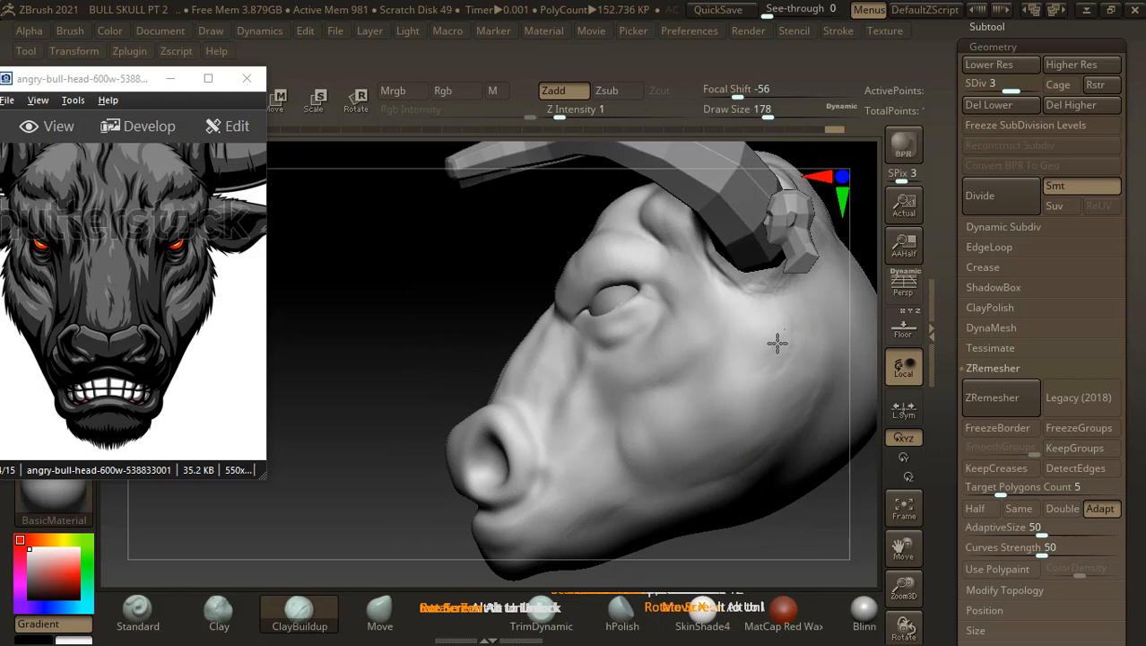
key(shift)
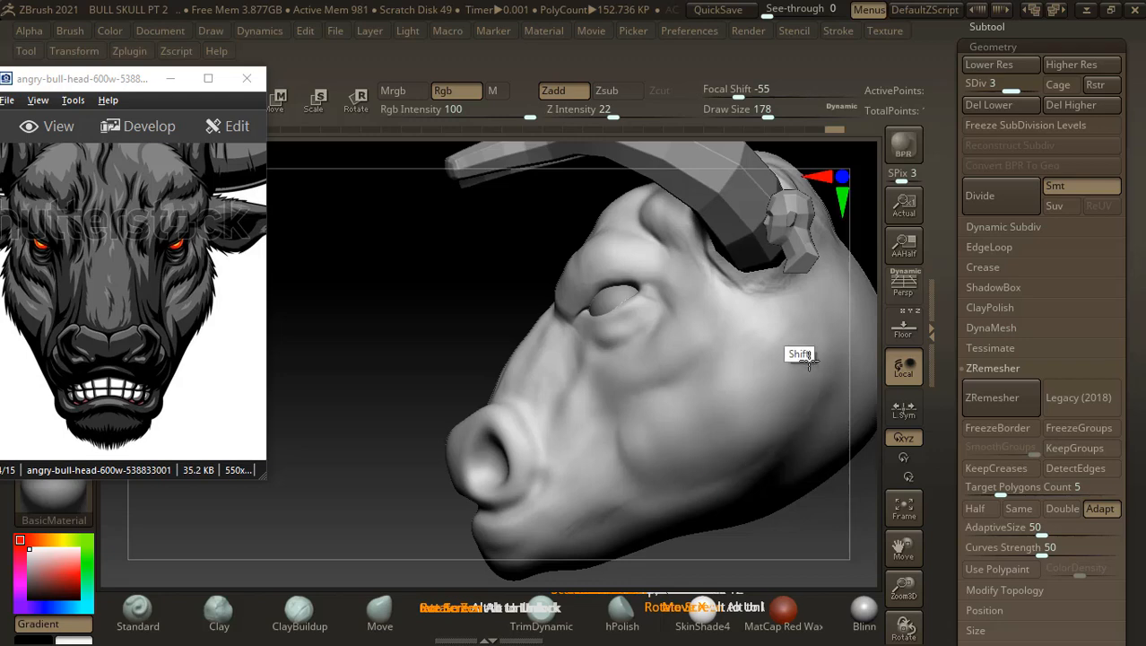
shift+drag(456, 307, 486, 294)
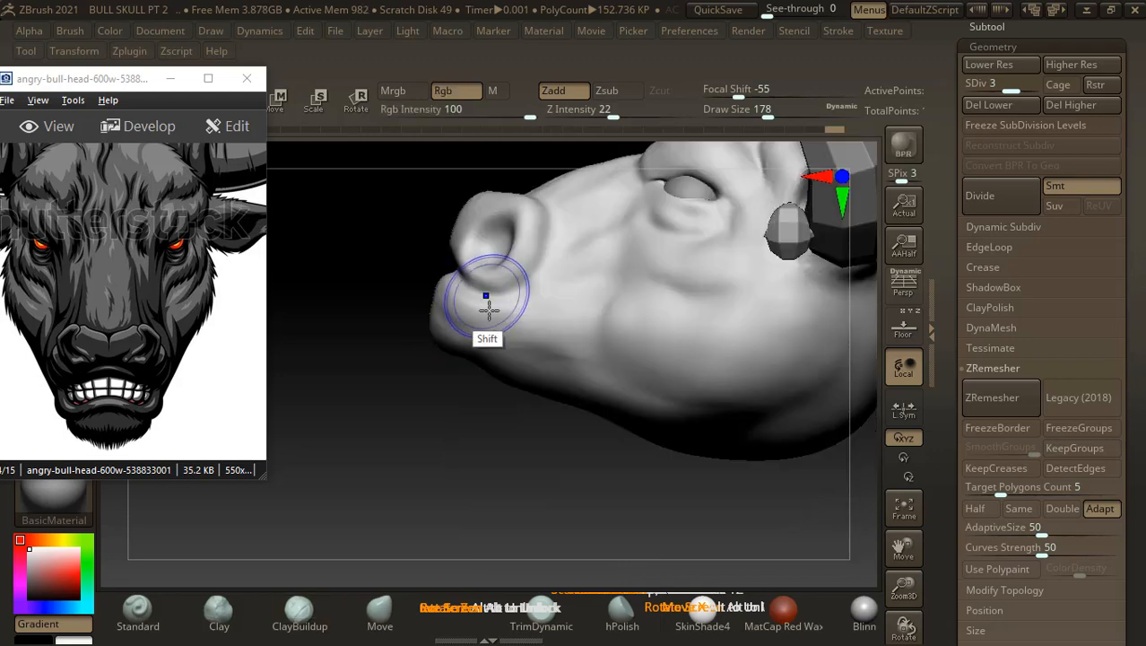
- Build up the chin beneath the lower lip with ClayBuildup at draw size 110 and smooth the strokes
mouse_move(494, 436)
mouse_down()
mouse_move(586, 476)
mouse_move(496, 458)
mouse_move(583, 468)
mouse_move(563, 479)
mouse_move(552, 476)
mouse_move(828, 509)
mouse_up()
alt+drag(826, 560, 704, 529)
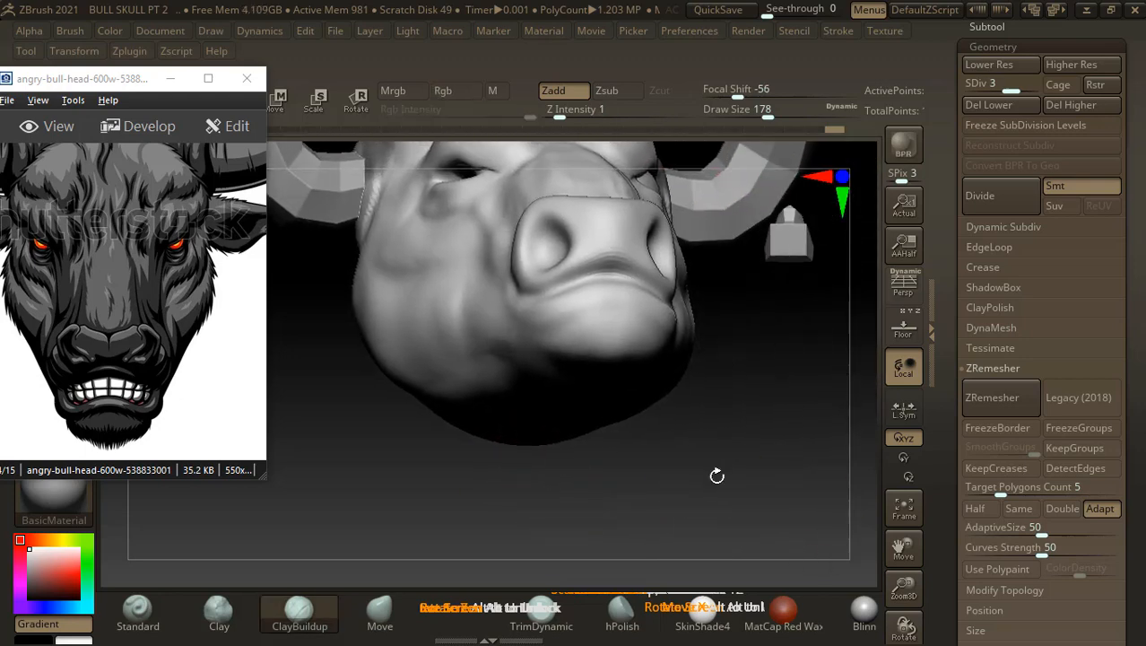
alt+drag(717, 476, 731, 509)
key(bracketleft)
key(bracketleft)
key(bracketleft)
key(bracketleft)
key(bracketleft)
key(bracketleft)
key(bracketleft)
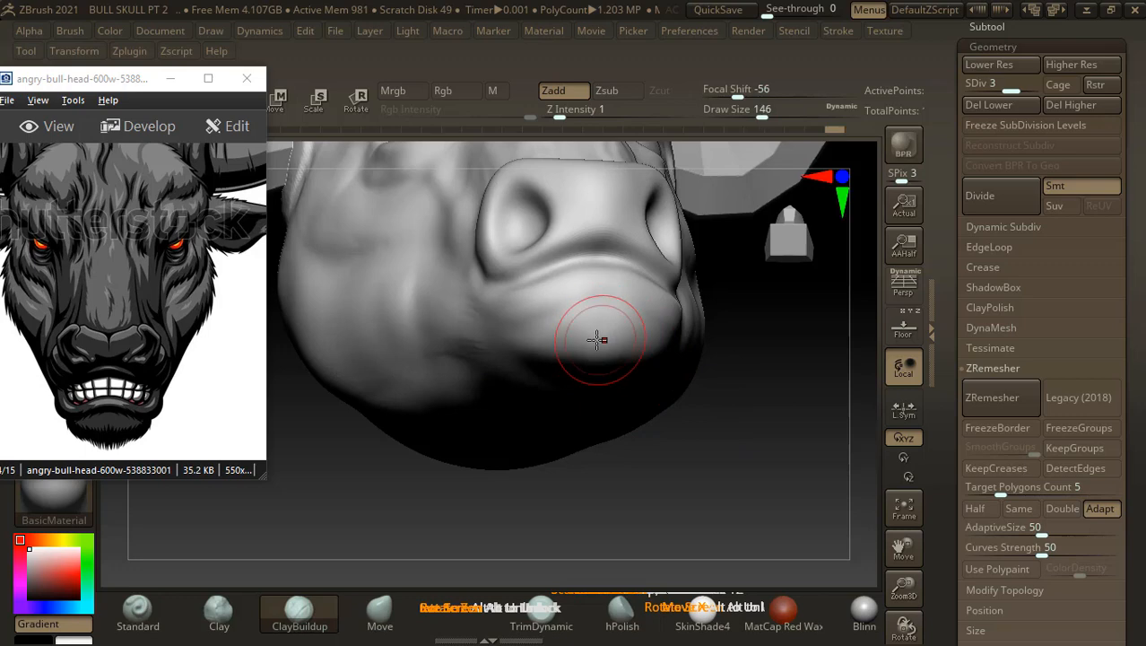
drag(596, 328, 607, 331)
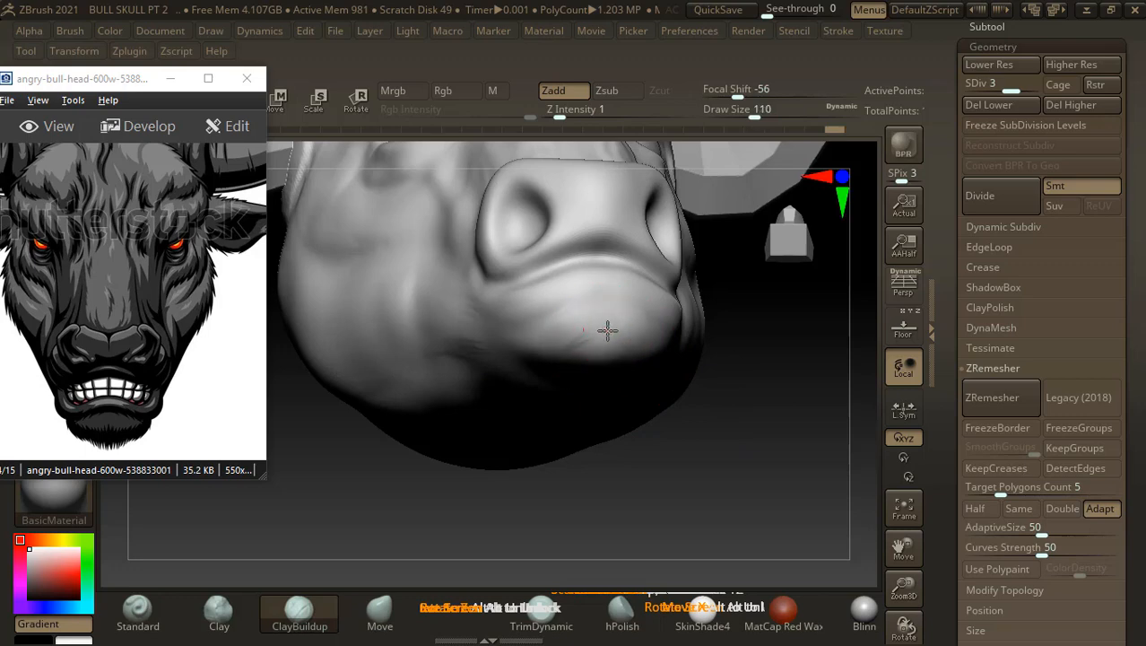
mouse_move(718, 421)
mouse_down()
mouse_move(740, 438)
mouse_move(577, 374)
mouse_up()
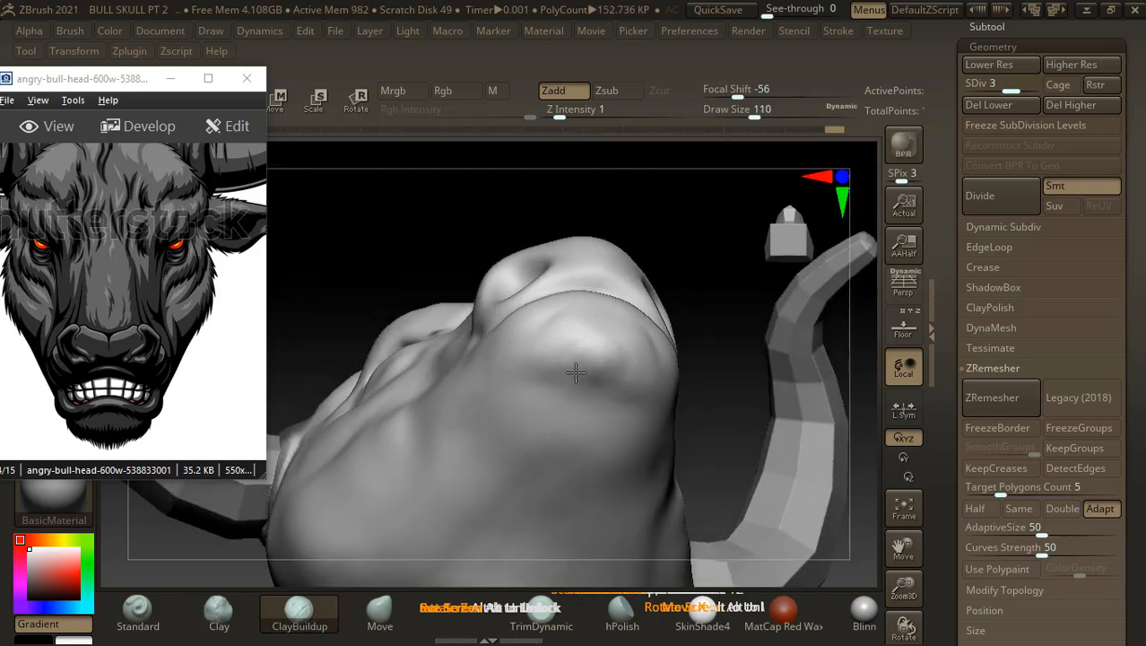
key(shift)
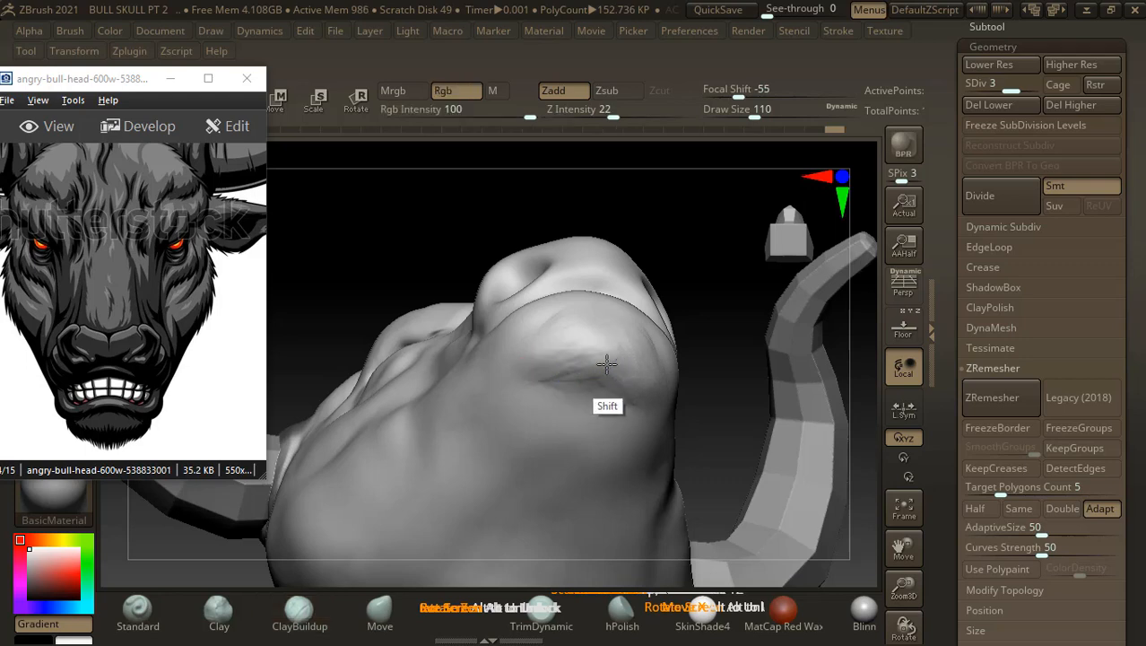
mouse_move(545, 377)
shift+mouse_down()
mouse_move(583, 376)
mouse_move(535, 343)
mouse_move(602, 389)
mouse_move(574, 348)
shift+mouse_up()
- Carve the crease between the lower lip and chin with the Standard brush at draw size 78, smoothing it
mouse_move(740, 248)
mouse_down()
mouse_move(707, 381)
mouse_move(723, 391)
mouse_up()
click(146, 610)
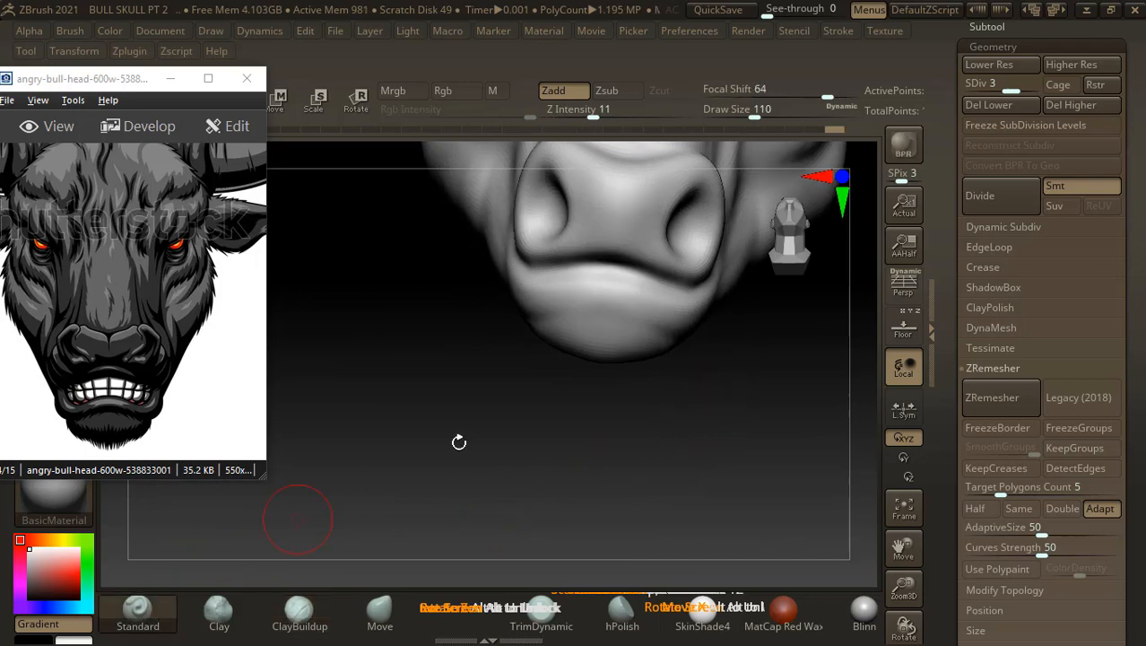
drag(656, 432, 677, 435)
drag(632, 334, 642, 329)
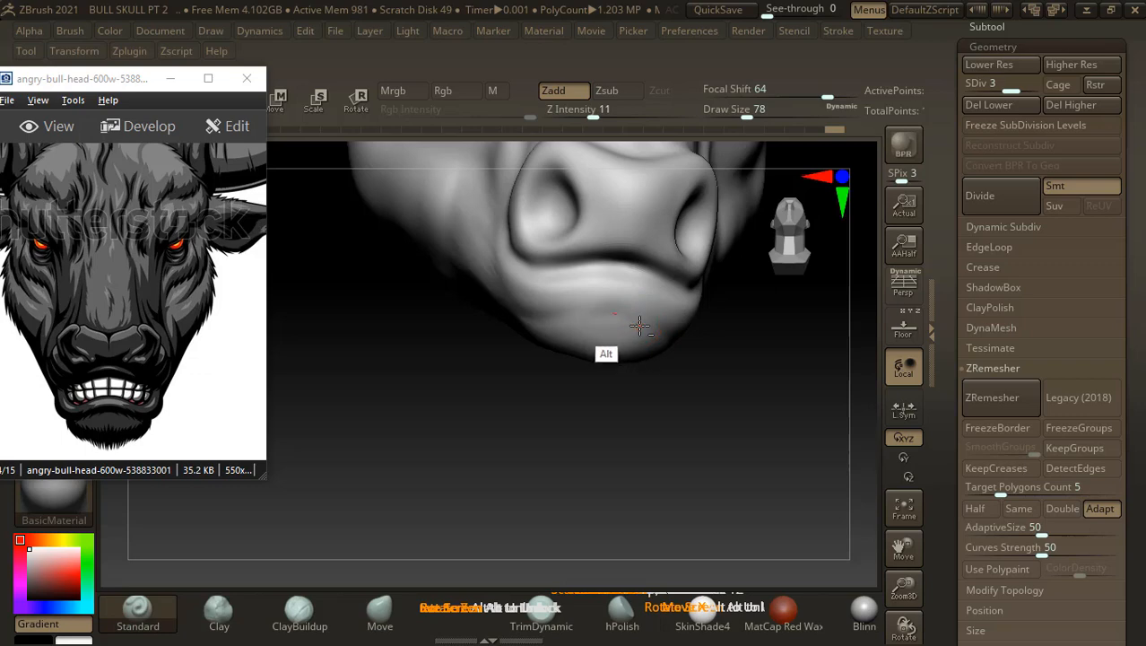
drag(627, 417, 609, 310)
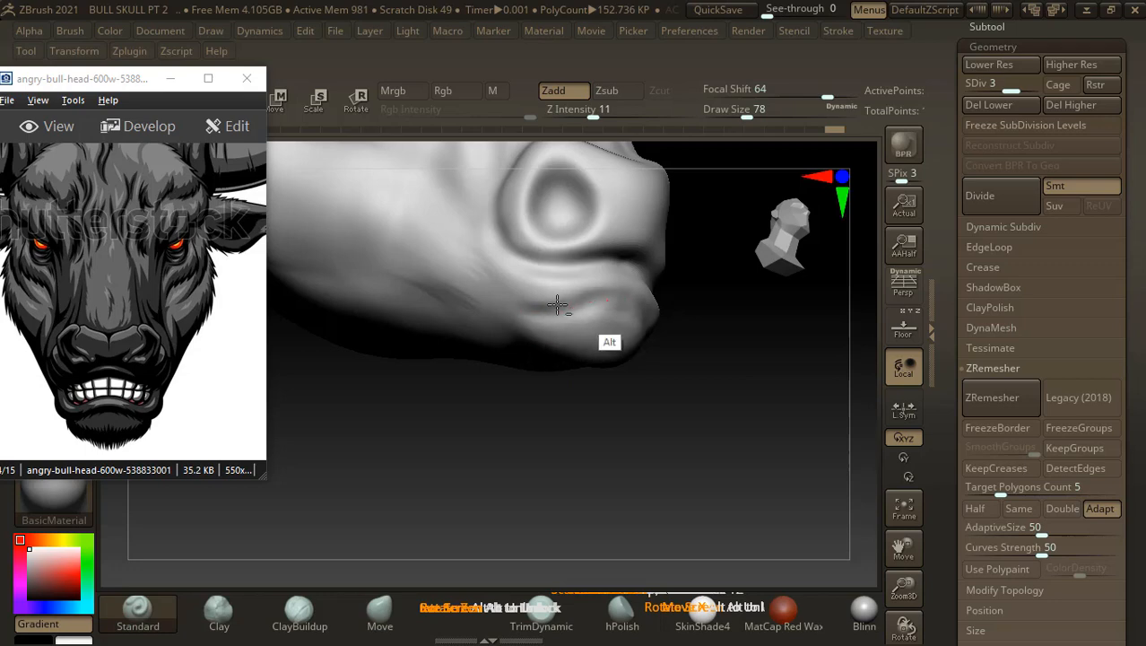
key(shift)
mouse_move(635, 314)
mouse_down()
mouse_move(528, 322)
mouse_move(582, 317)
mouse_up()
drag(803, 420, 684, 419)
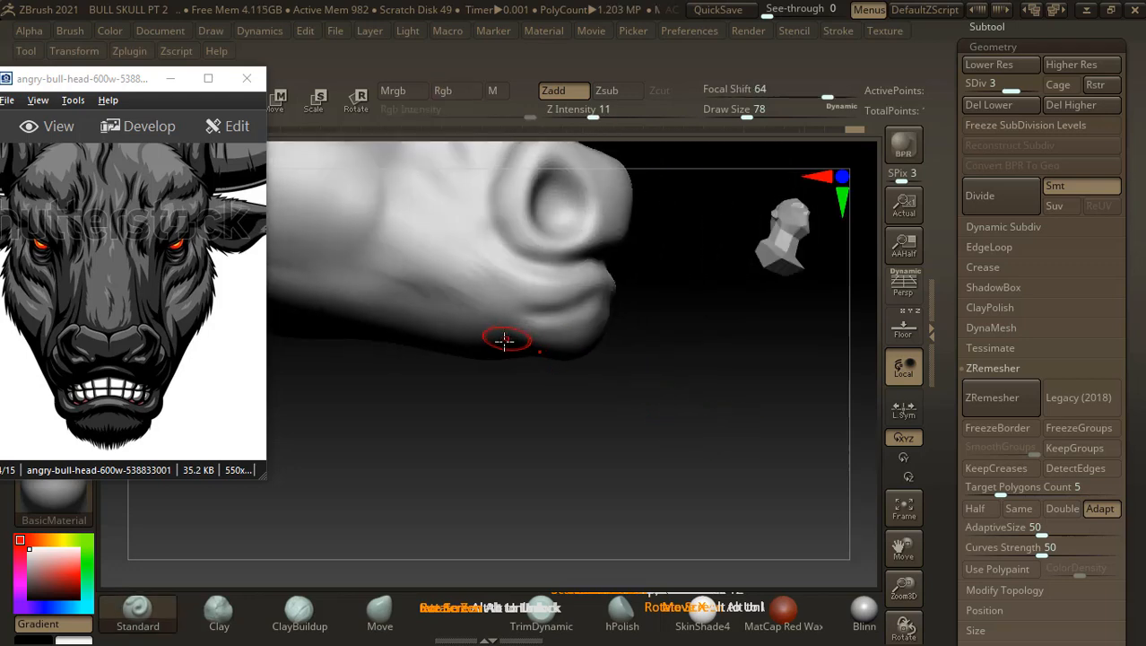
- Smooth the cheek behind the mouth corner at draw size 154 and the area beside the nostril at 122
key(bracketright)
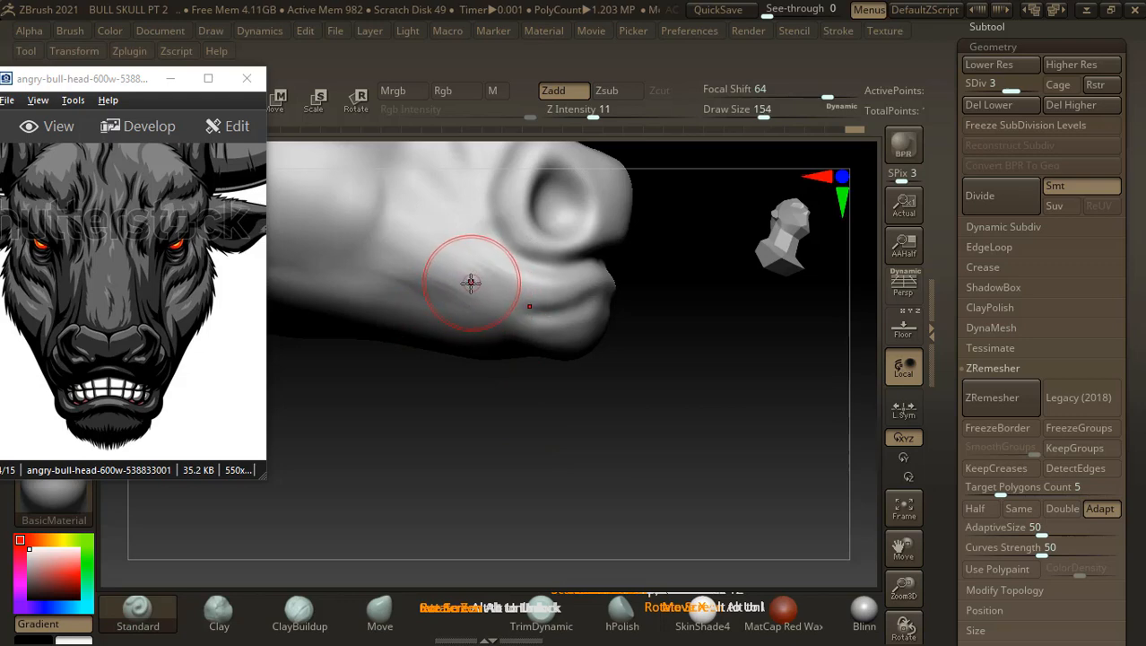
key(shift)
mouse_move(470, 283)
shift+mouse_down()
mouse_move(443, 293)
mouse_move(426, 280)
mouse_move(485, 316)
shift+mouse_up()
mouse_move(583, 372)
mouse_down()
mouse_move(617, 373)
mouse_move(538, 354)
mouse_up()
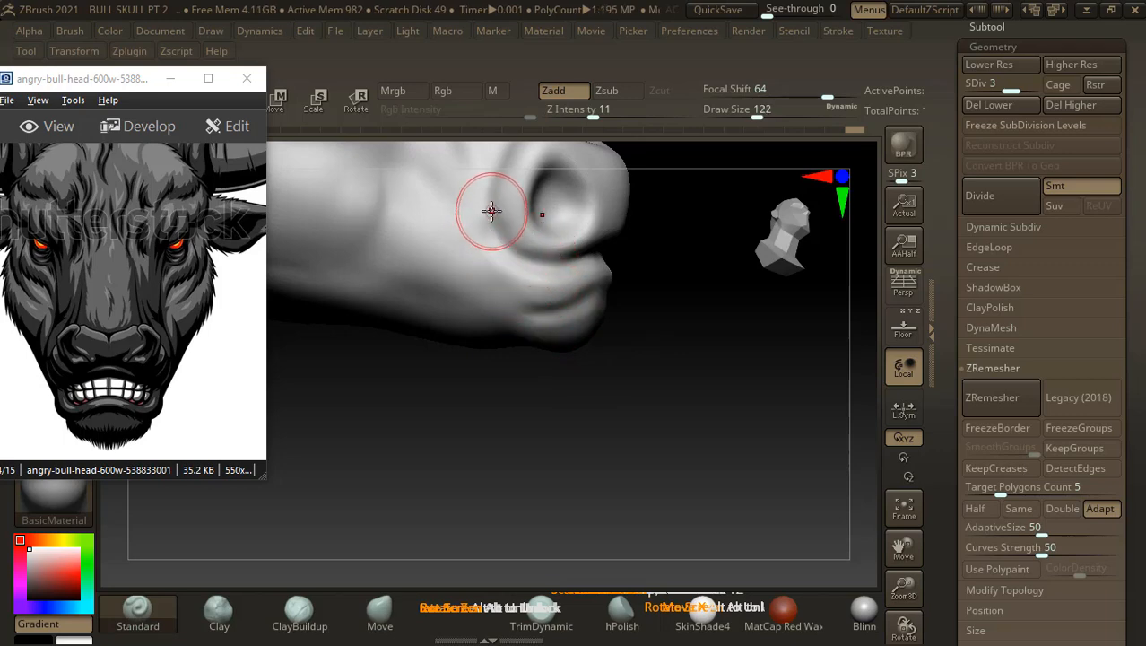
drag(493, 240, 493, 204)
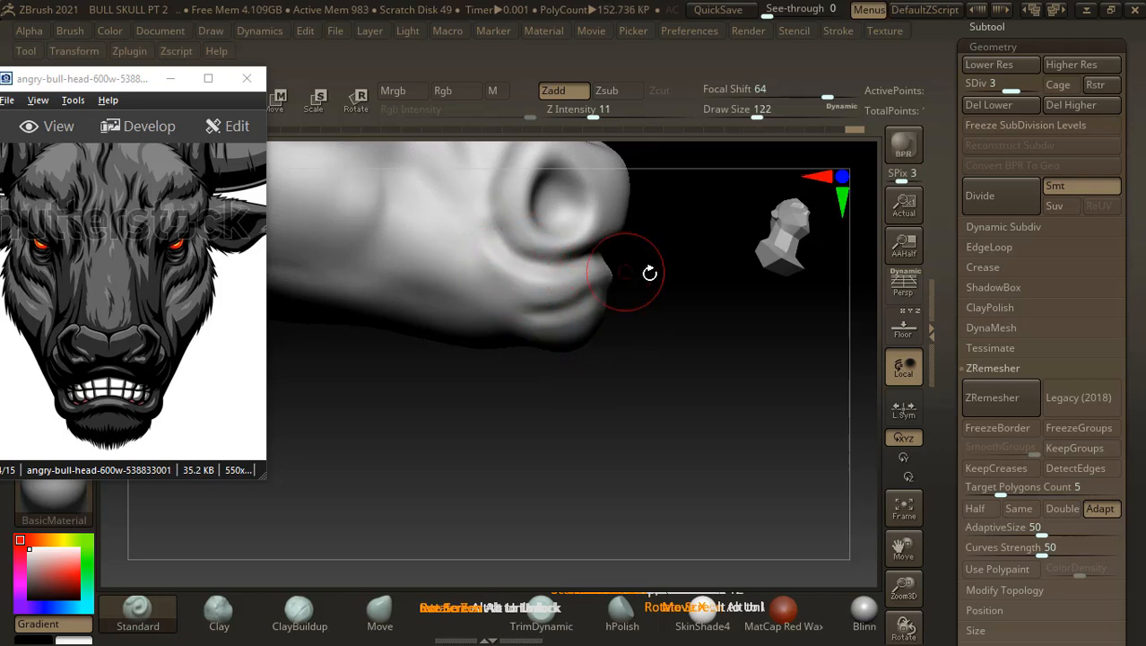
drag(648, 269, 655, 394)
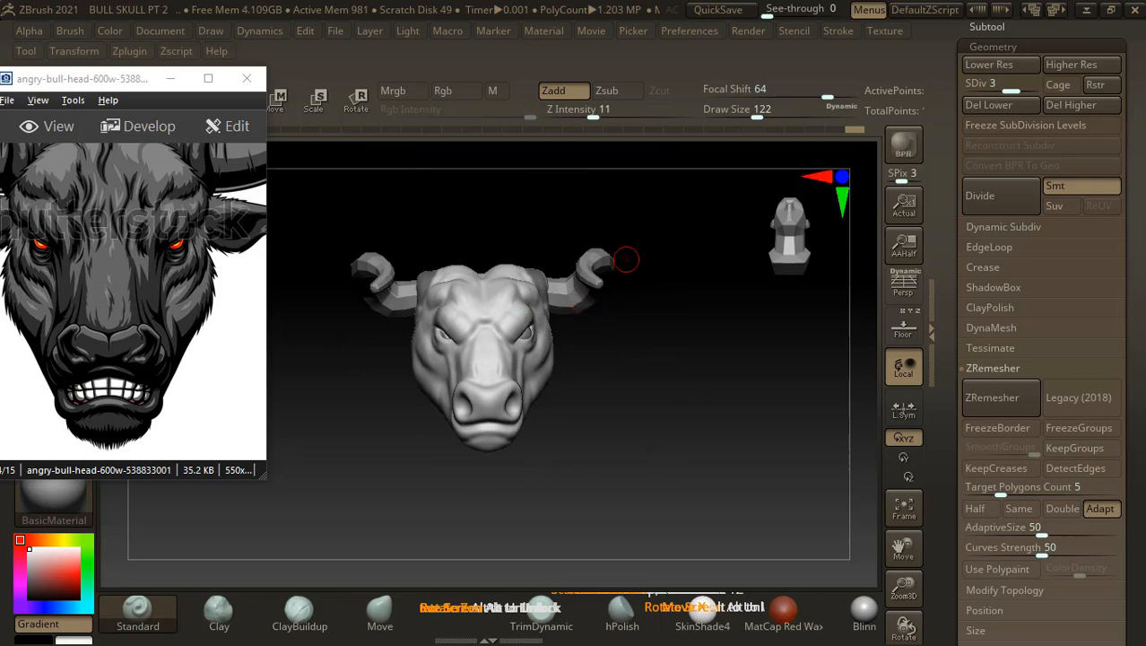
- Expand the subtool list and make the horn ZSphere2 the active subtool
drag(953, 38, 953, 90)
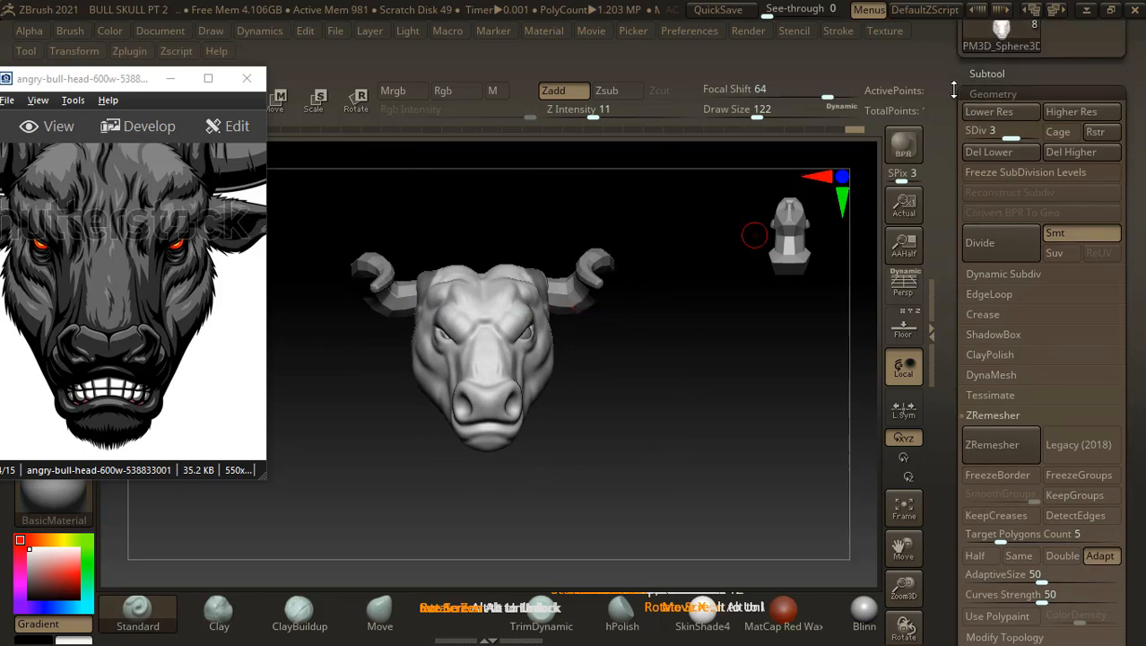
click(984, 73)
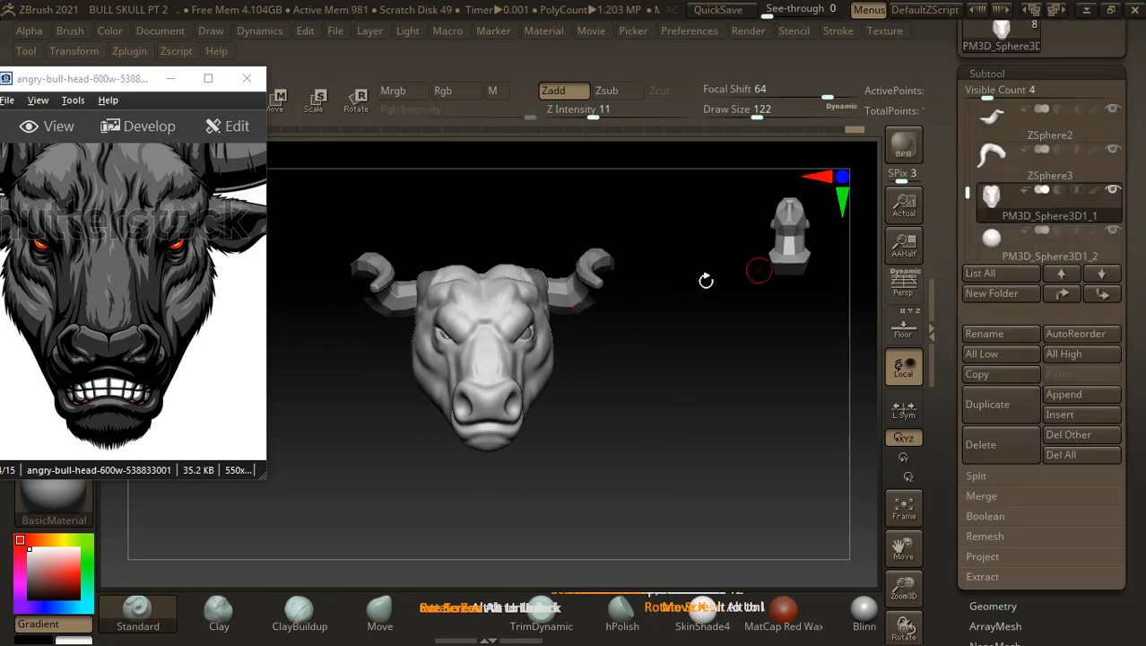
alt+click(583, 266)
key(ctrl)
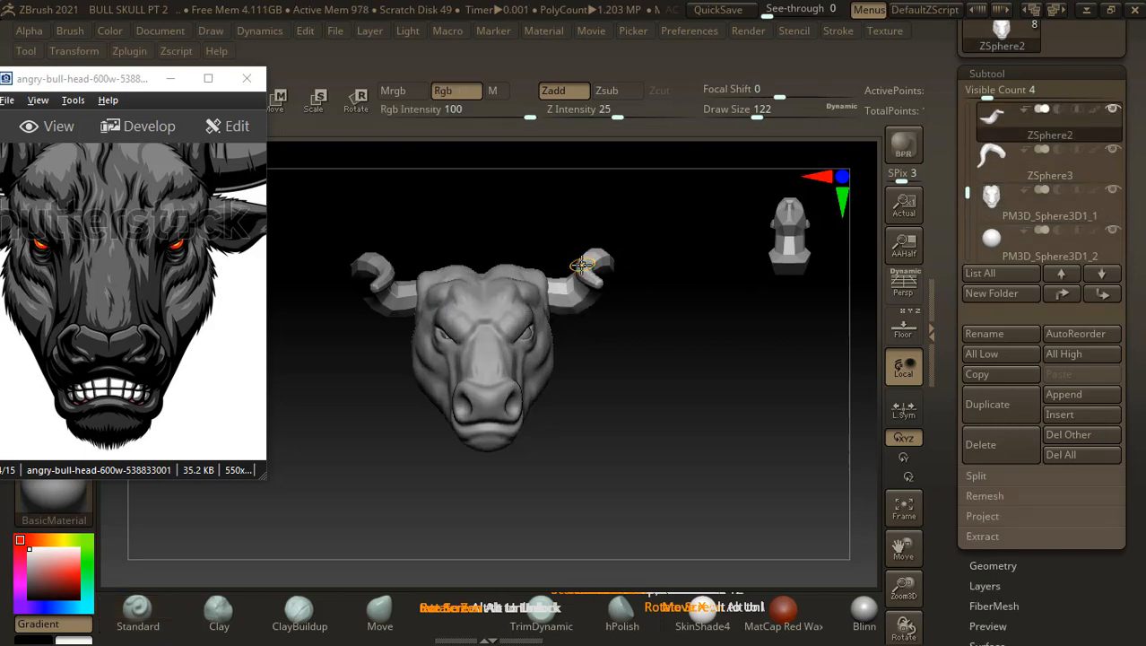
mouse_move(990, 118)
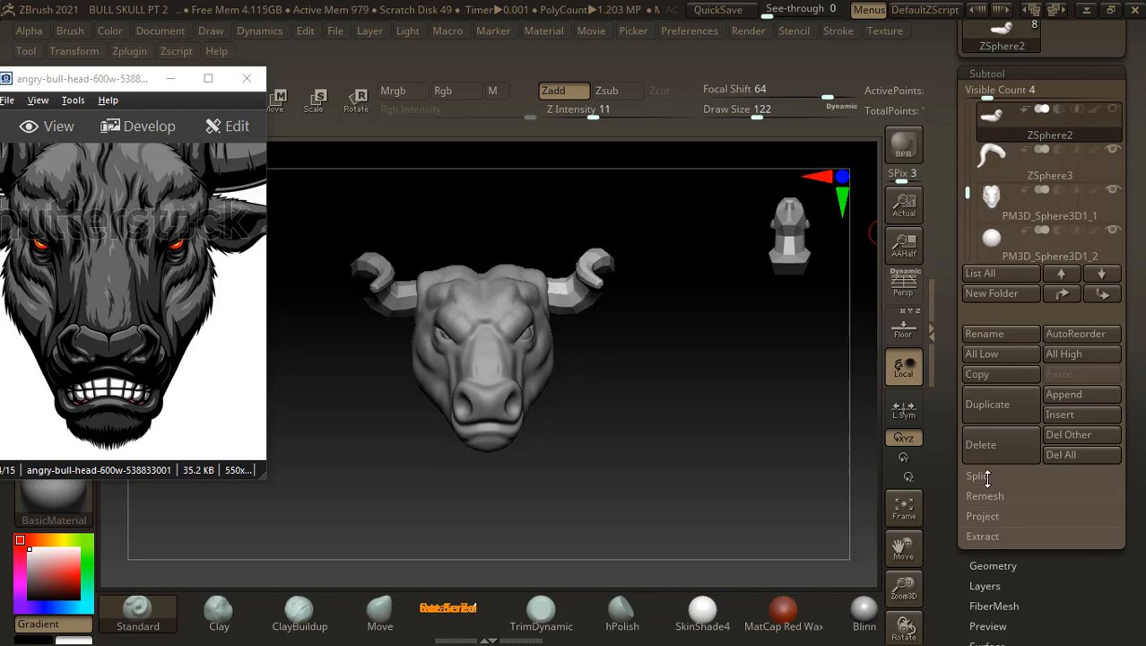
drag(687, 417, 689, 481)
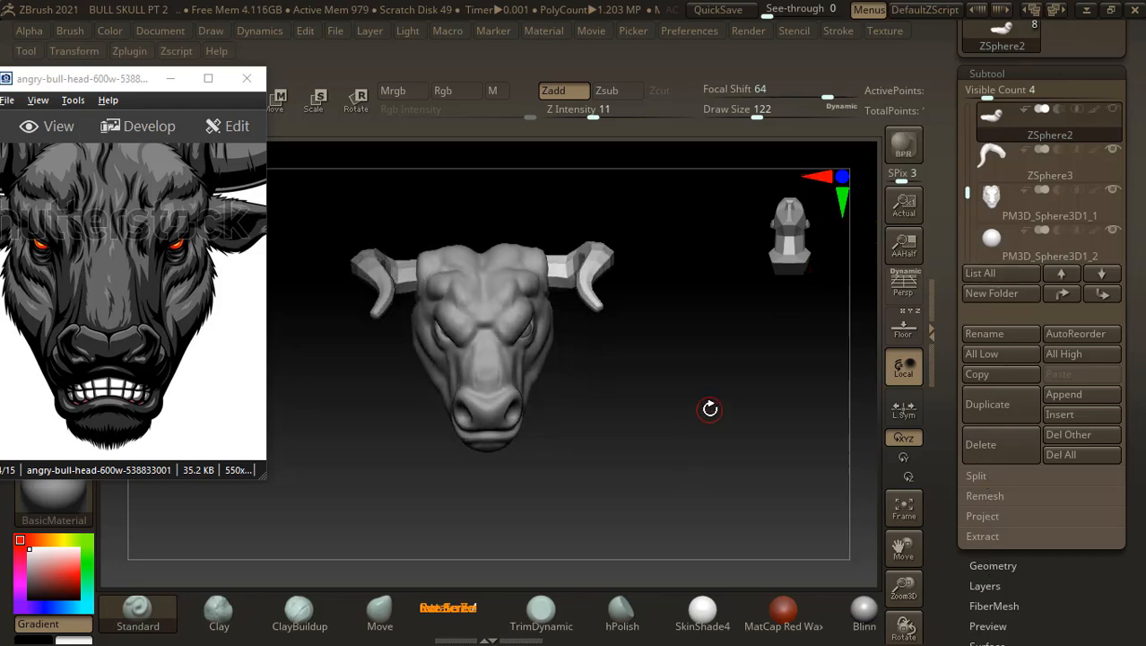
alt+drag(688, 388, 741, 463)
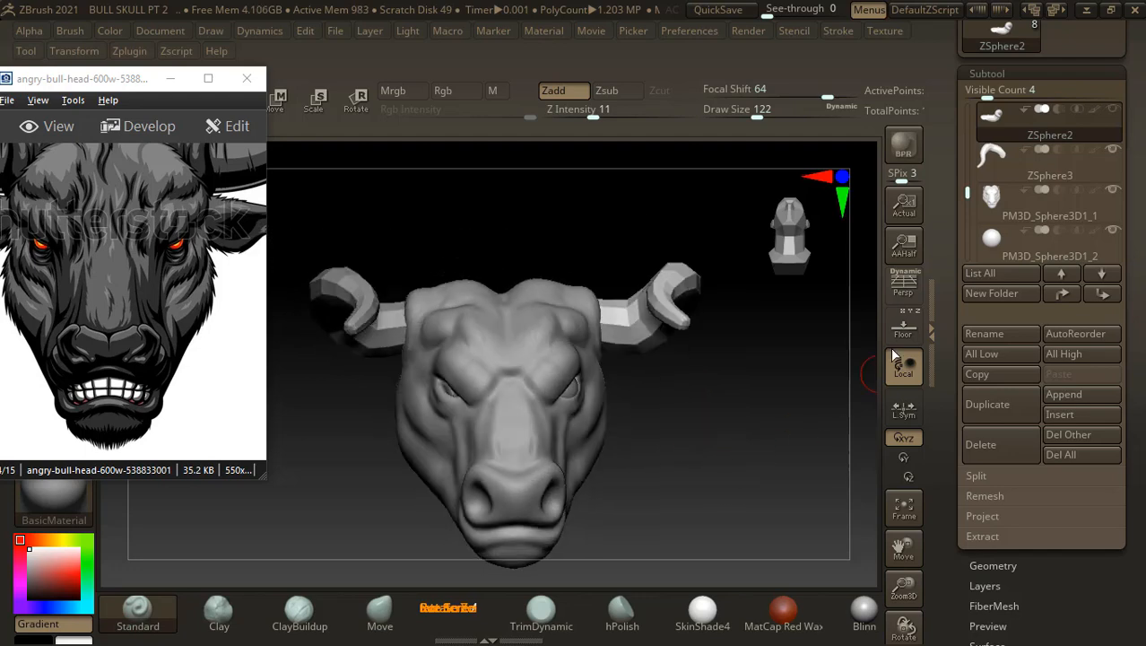
- Duplicate the eyeball subtool PM3D_Sphere3D1_2 and make the hidden horn ZSphere2 visible again
mouse_move(997, 241)
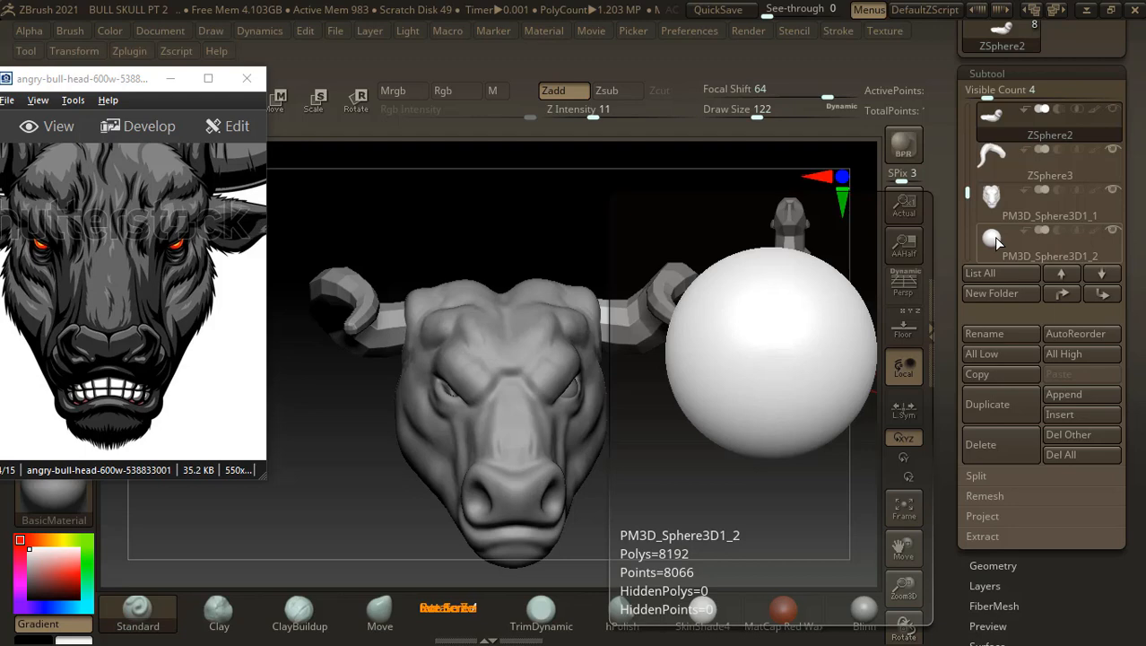
click(995, 240)
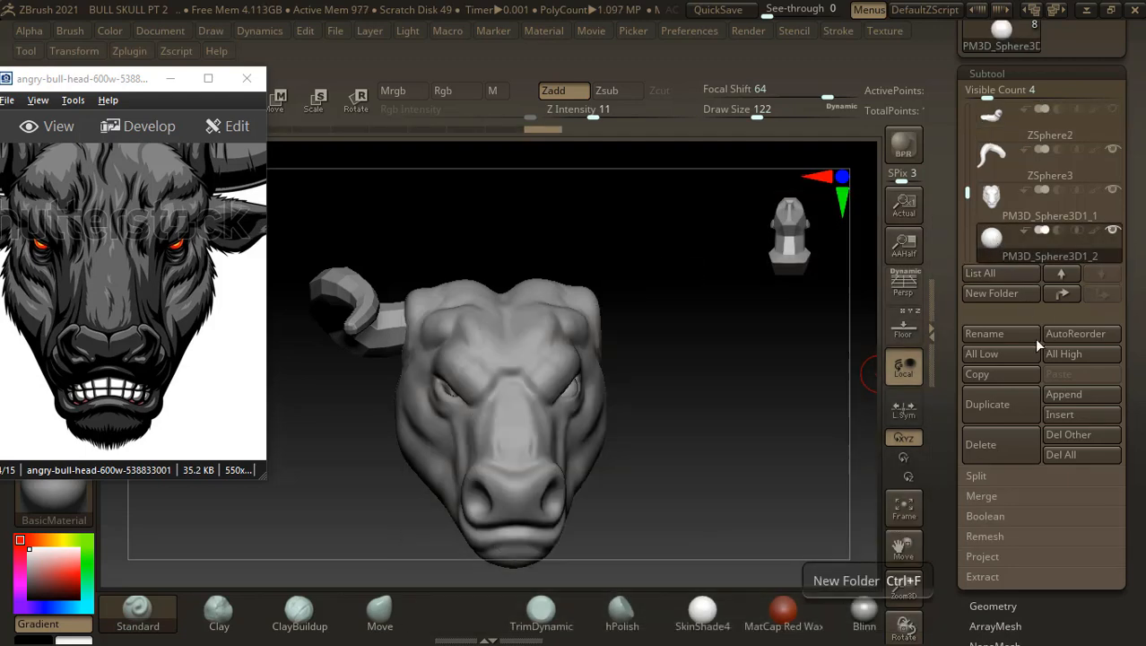
click(1003, 413)
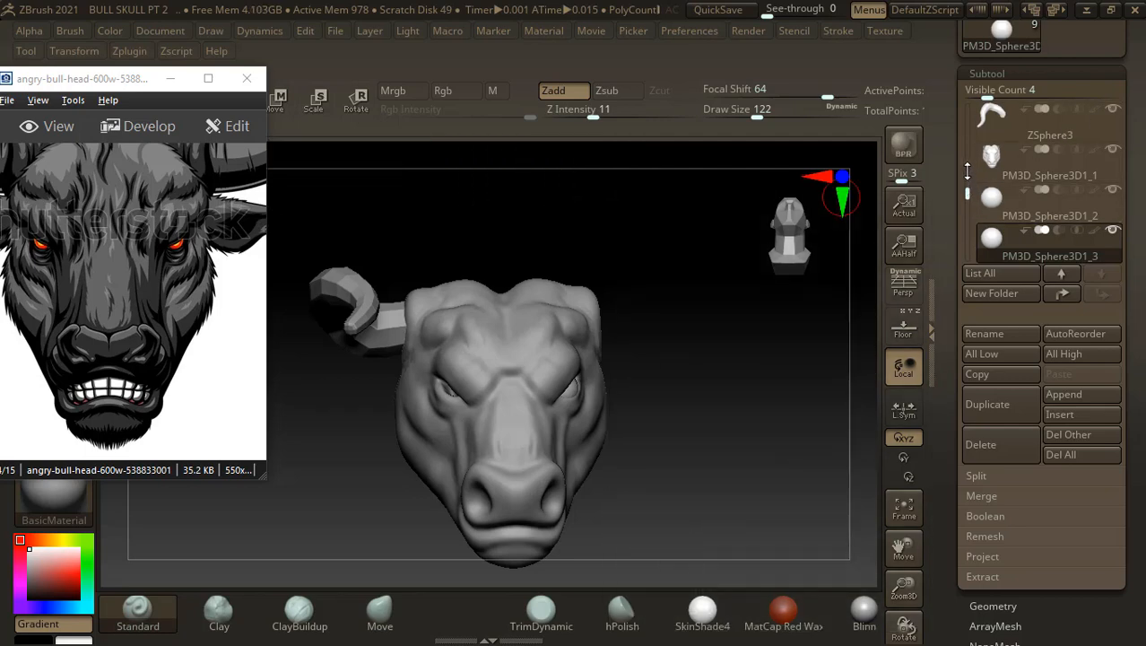
scroll(967, 172, up, 2)
click(1113, 153)
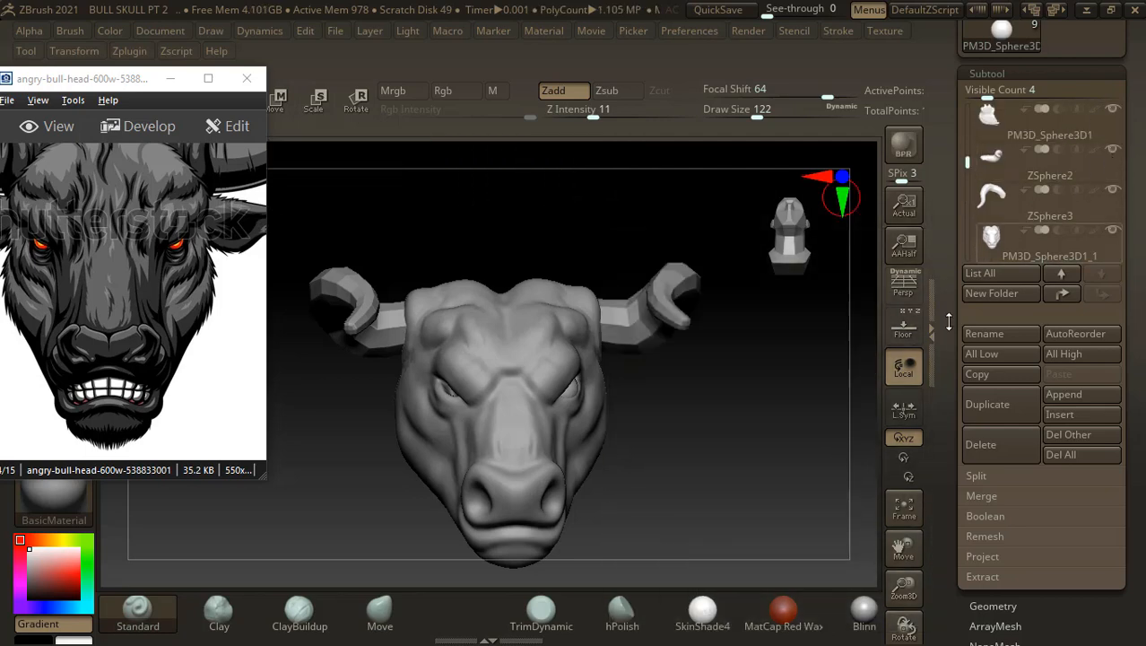
scroll(965, 208, down, 3)
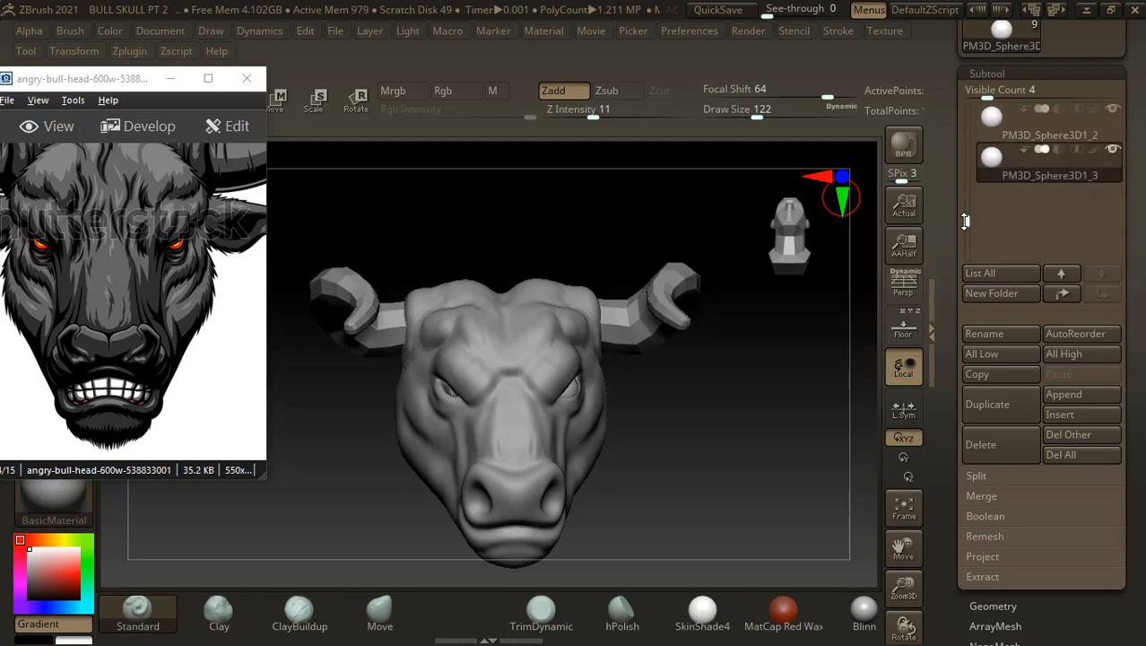
- Move the duplicated sphere out of the eye socket to the side of the head, just below the horn base
drag(703, 478, 689, 455)
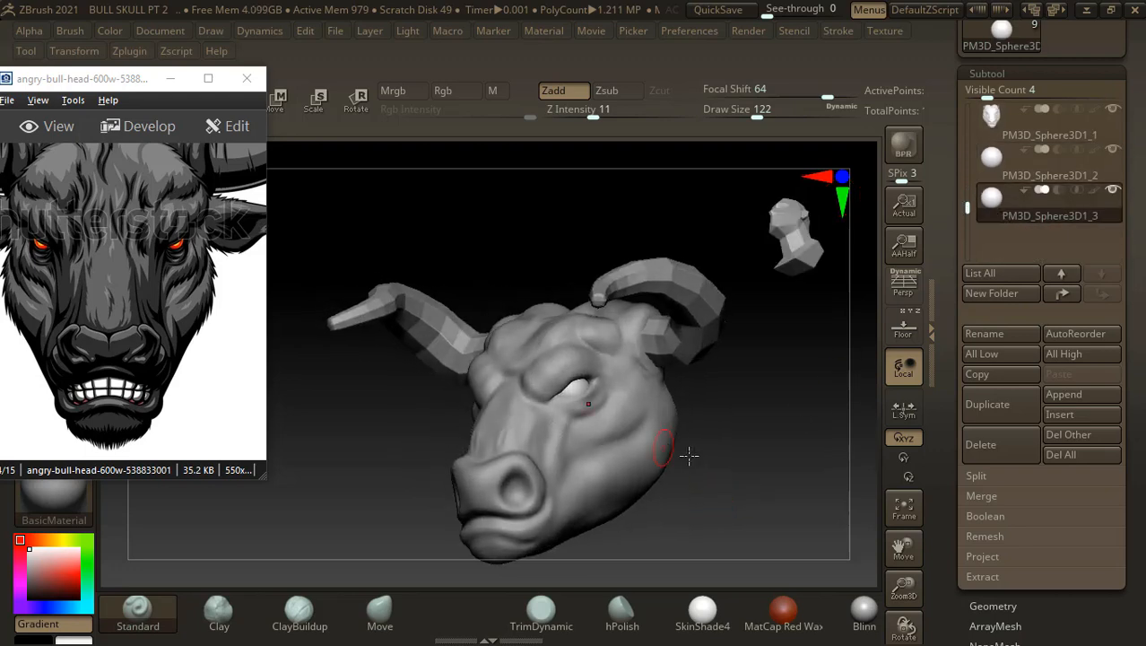
mouse_move(751, 482)
shift+mouse_down()
mouse_move(732, 504)
mouse_move(785, 494)
mouse_move(765, 517)
mouse_move(708, 520)
shift+mouse_up()
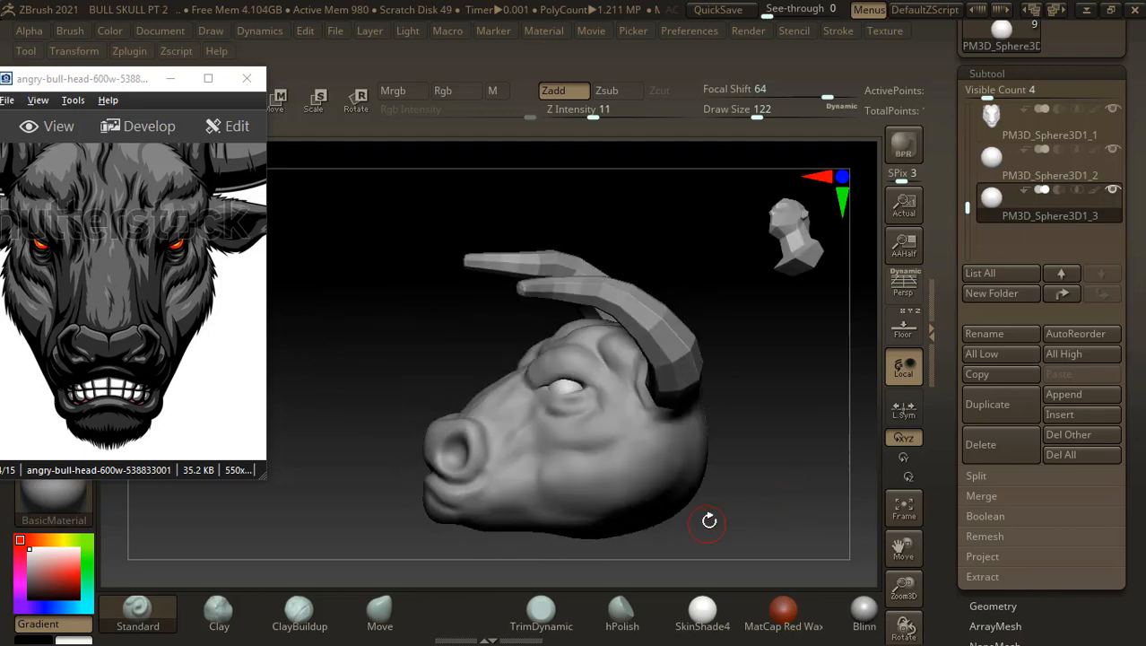
click(280, 97)
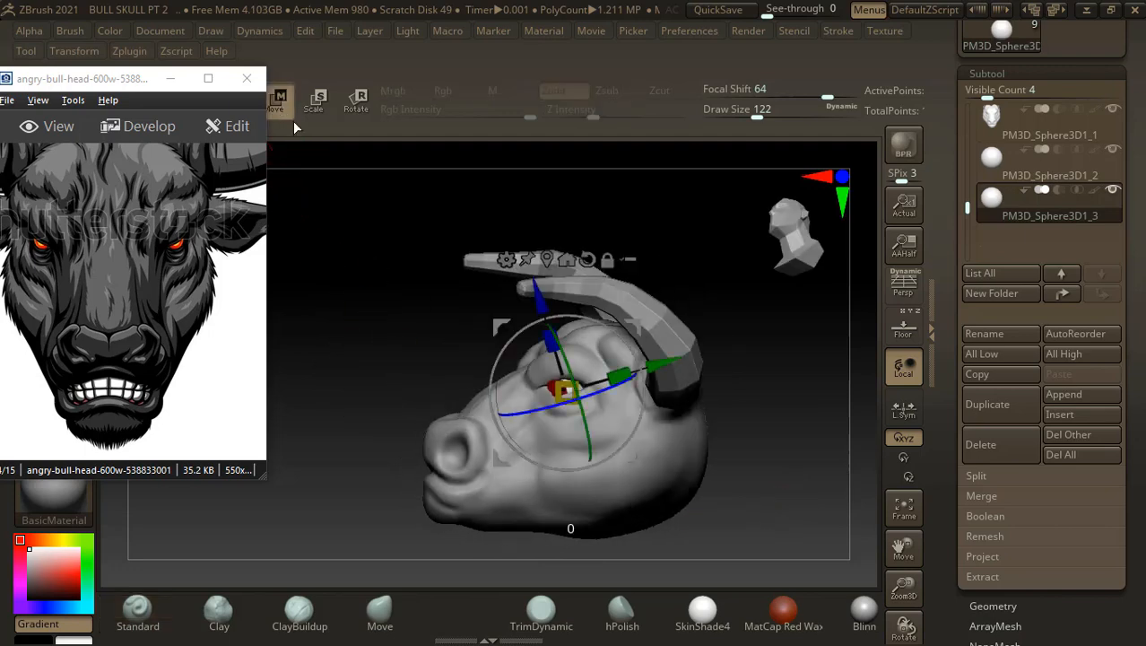
drag(664, 366, 747, 342)
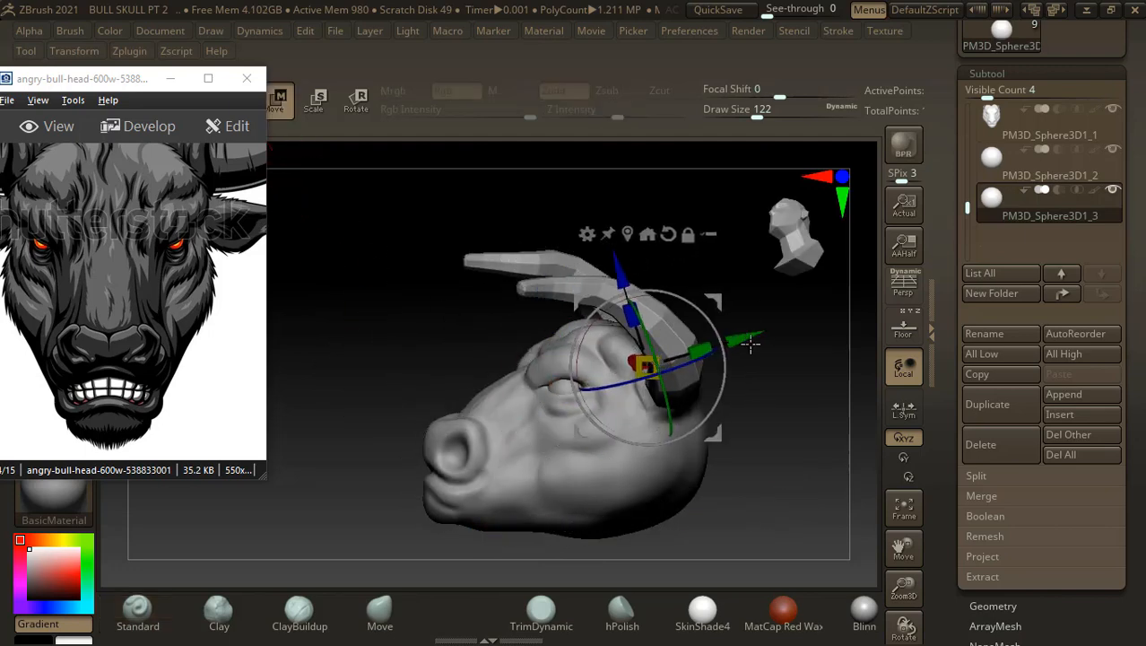
drag(755, 301, 777, 355)
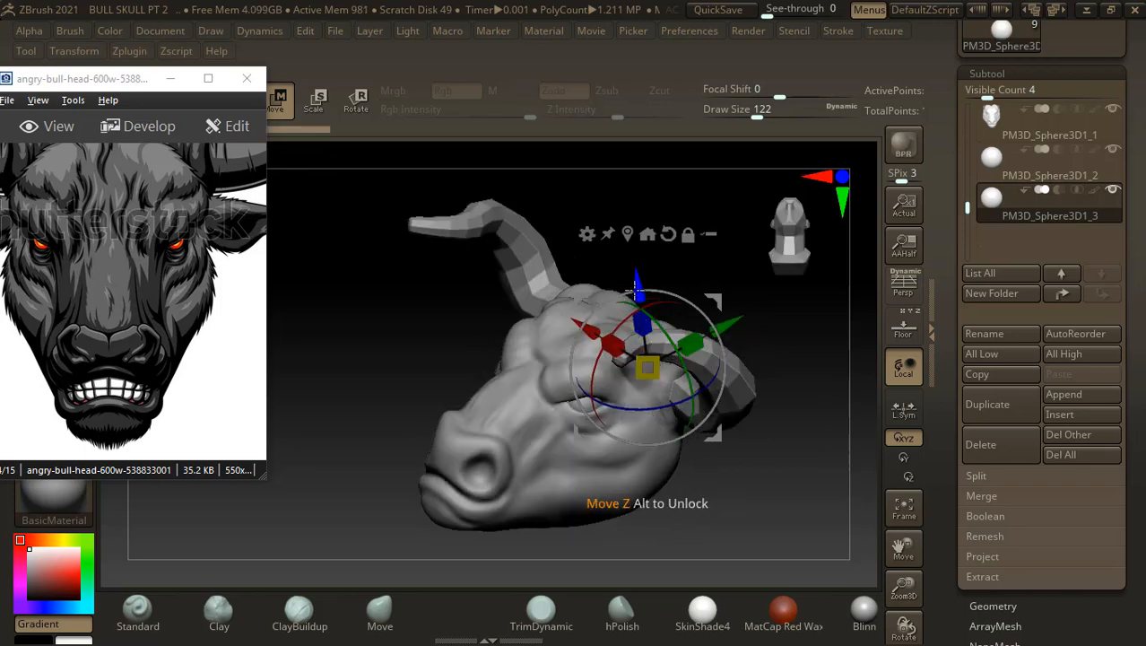
drag(709, 336, 742, 464)
drag(507, 427, 569, 427)
drag(675, 327, 674, 298)
- Browse the reference pictures for ear shapes and enlarge the black-and-white bull head drawing named images
drag(205, 315, 111, 328)
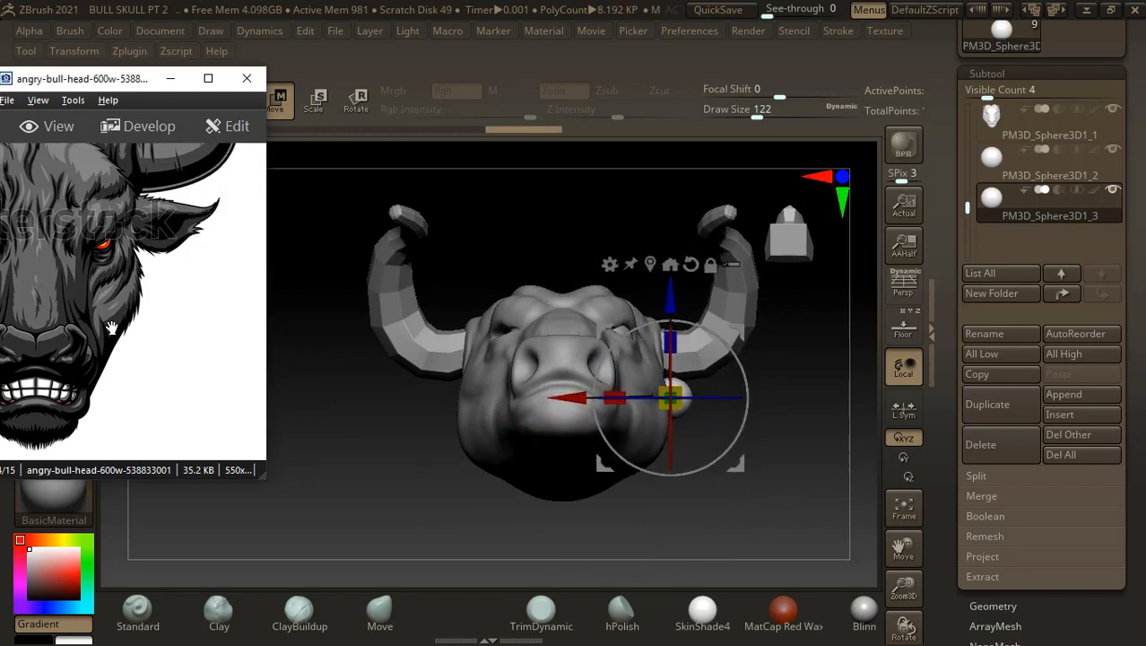
key(Right)
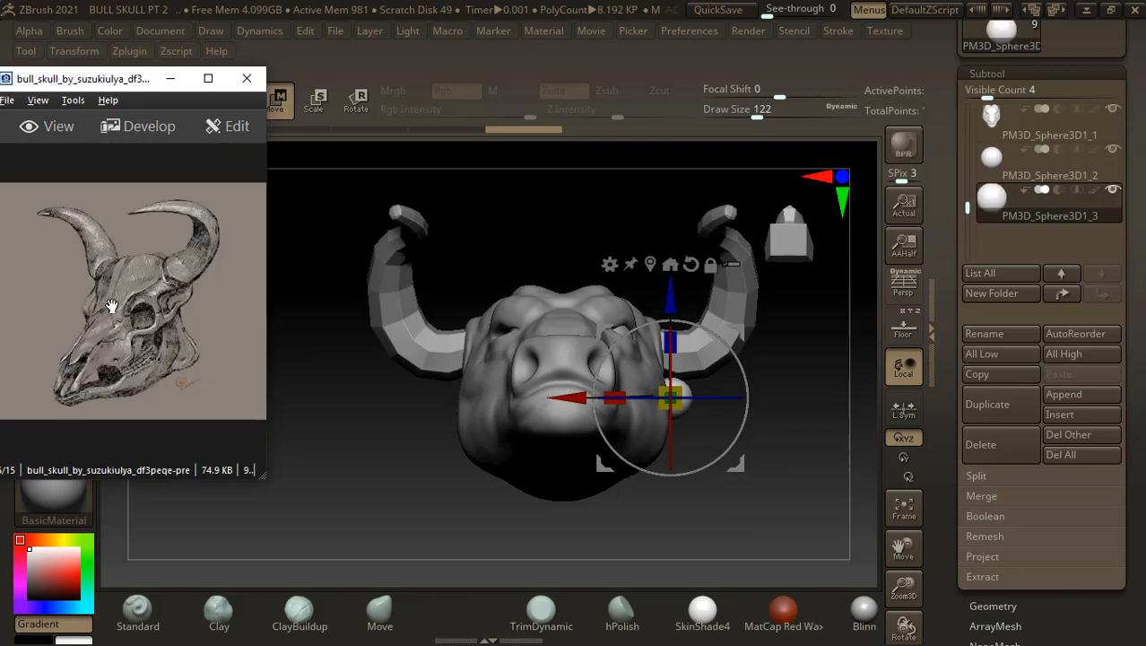
key(Right)
key(Right)
key(Right)
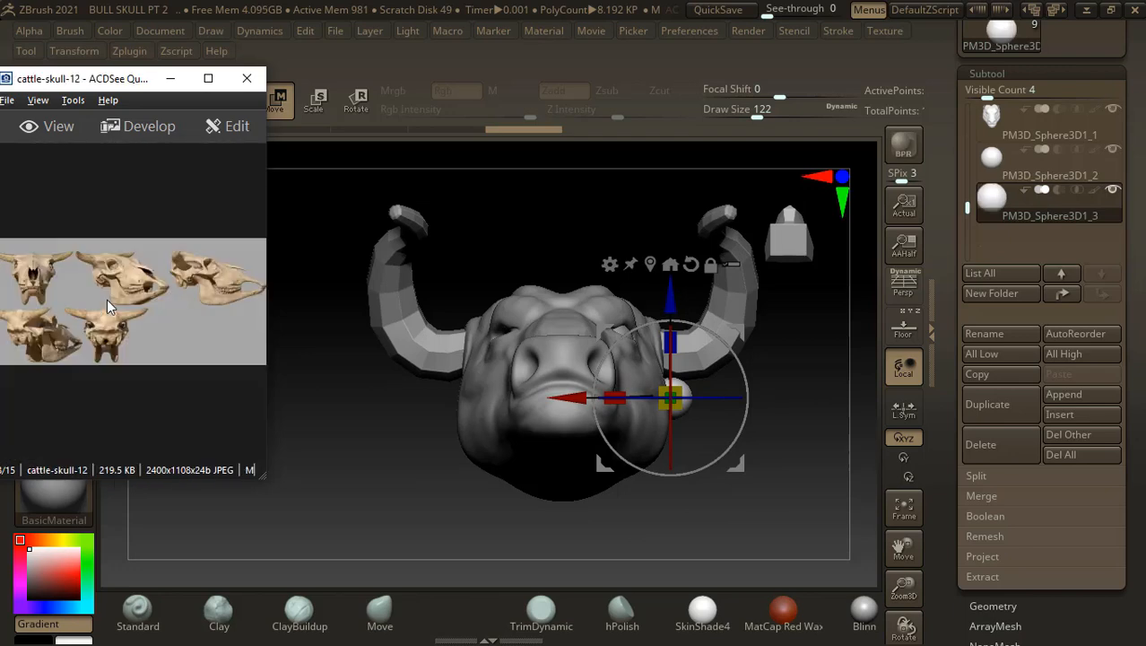
key(Right)
key(Right)
key(Right)
key(Left)
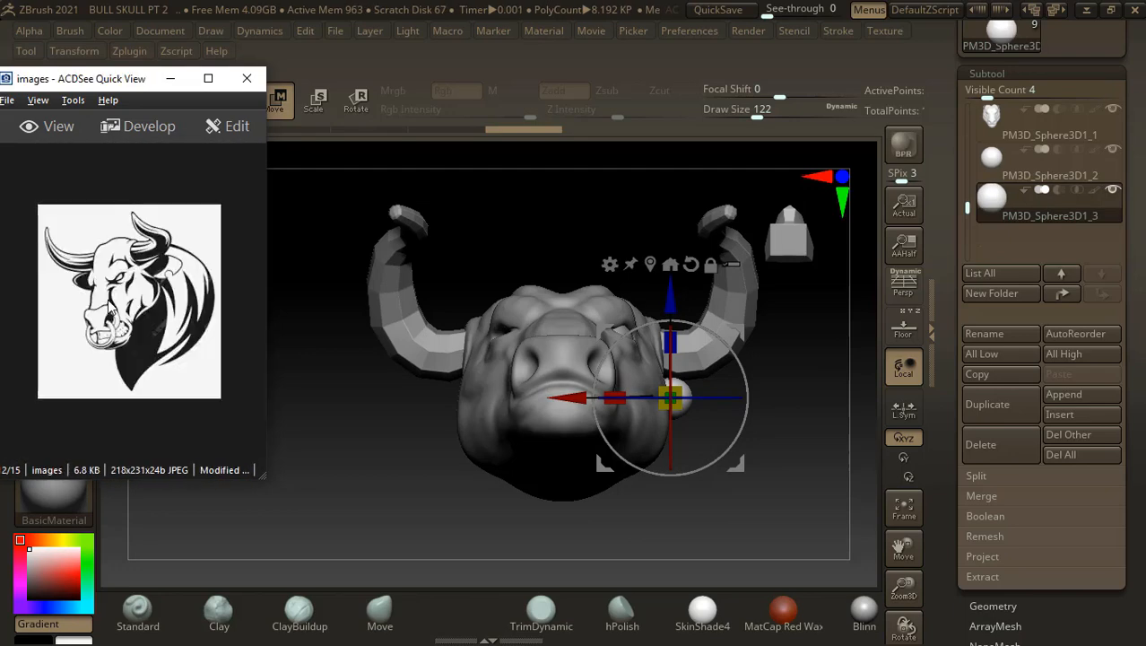
scroll(110, 310, up, 3)
drag(110, 309, 83, 333)
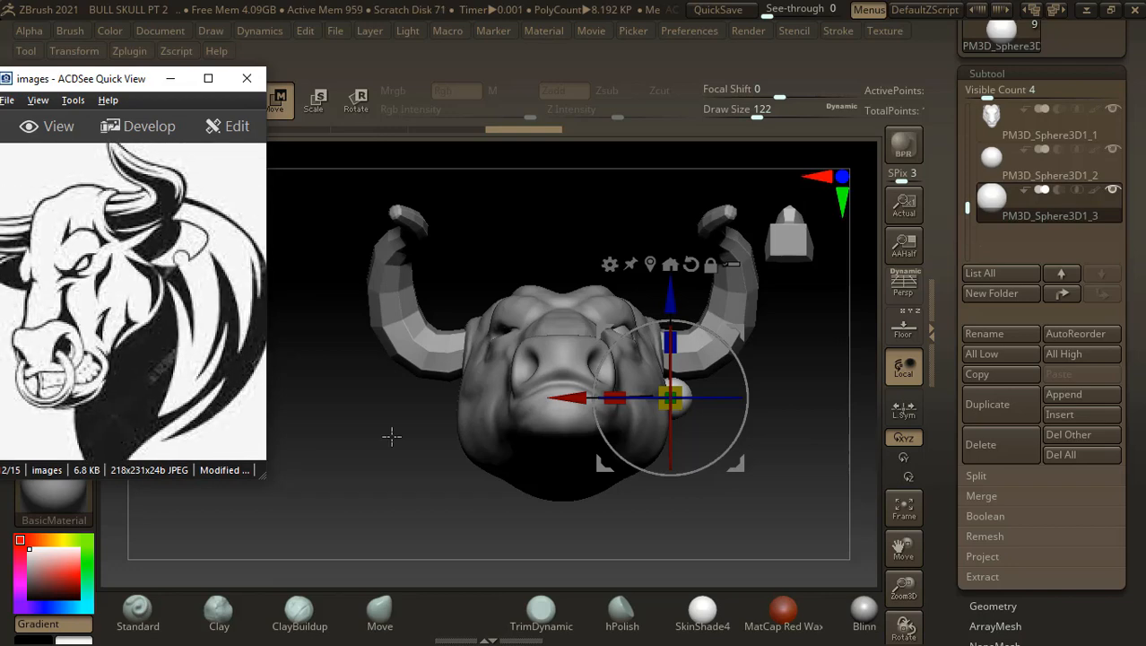
- Stretch the sphere below the horn outward into a rough ear volume with the Move brush, raising its draw size to 354
mouse_move(766, 477)
mouse_down()
mouse_move(686, 494)
mouse_move(747, 494)
mouse_move(696, 486)
mouse_move(730, 466)
mouse_move(737, 498)
mouse_move(798, 519)
mouse_move(737, 508)
mouse_move(765, 502)
mouse_move(693, 494)
mouse_up()
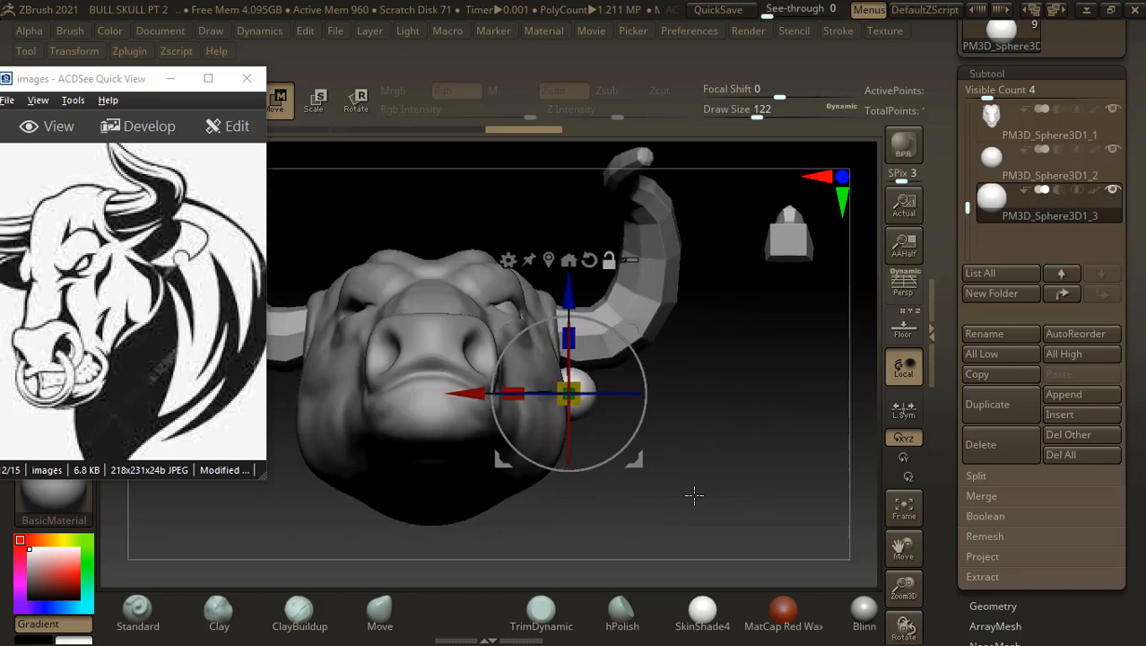
click(379, 610)
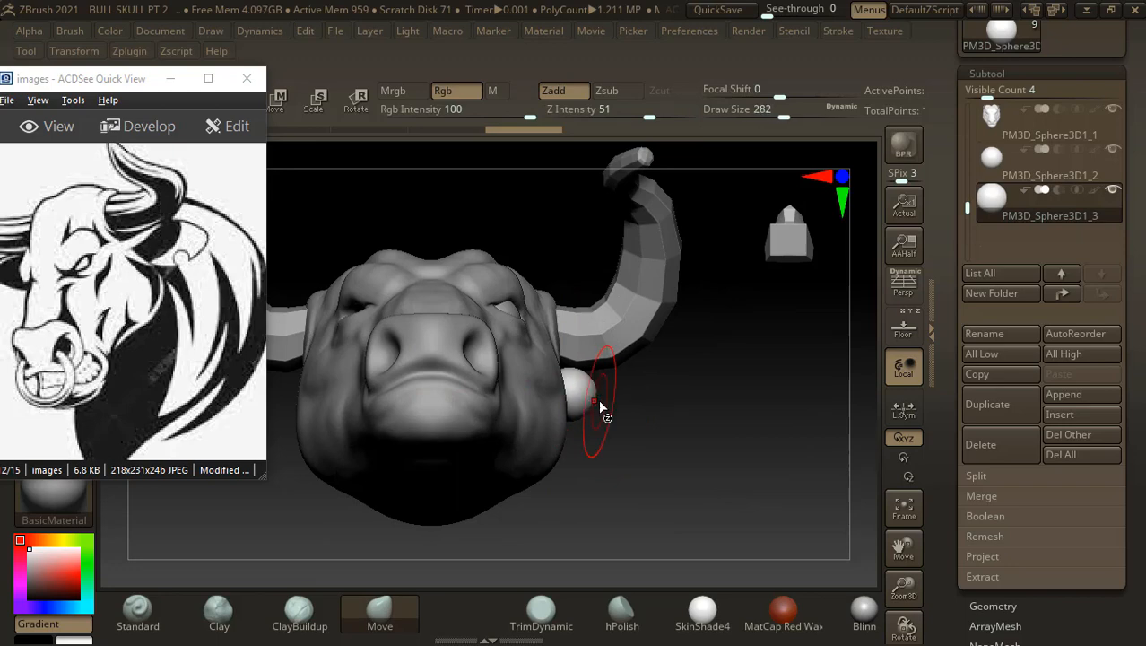
mouse_move(589, 392)
mouse_down()
mouse_move(643, 400)
mouse_move(597, 429)
mouse_move(597, 369)
mouse_up()
drag(673, 374, 678, 327)
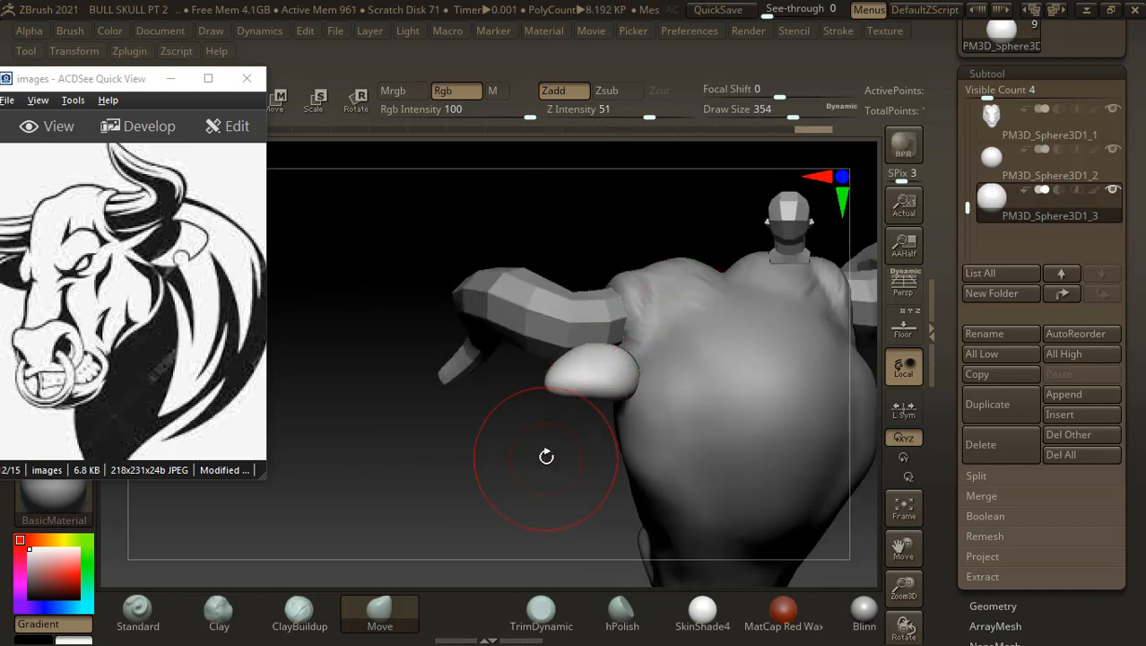
drag(546, 454, 640, 397)
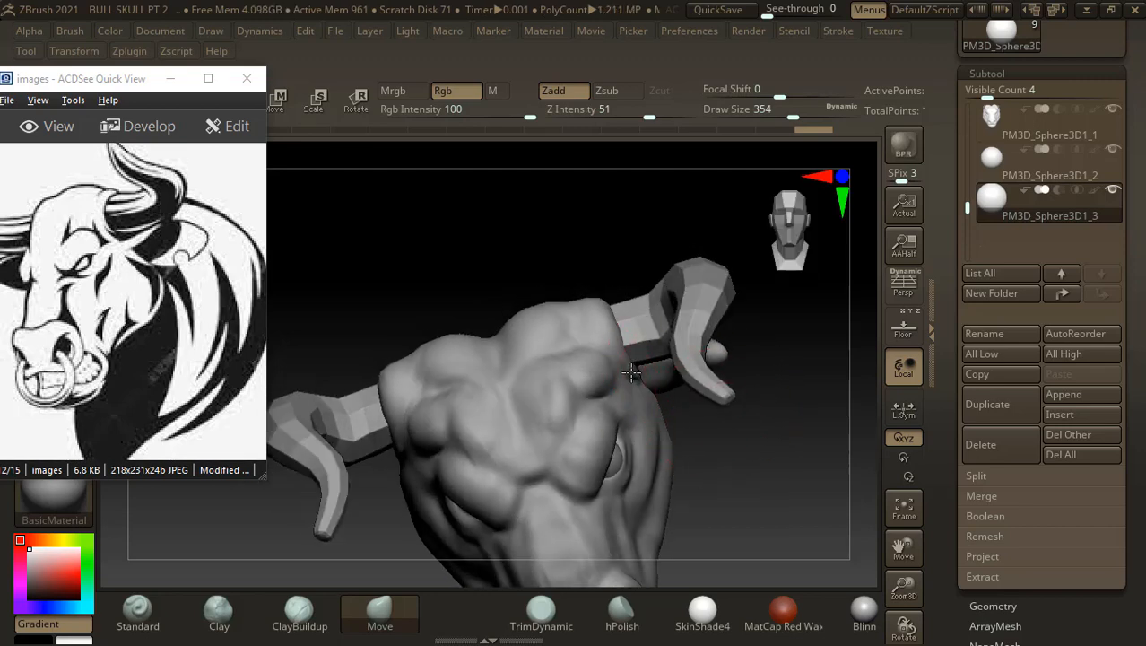
mouse_move(588, 282)
mouse_down()
mouse_move(627, 346)
mouse_move(615, 276)
mouse_move(756, 324)
mouse_move(741, 376)
mouse_move(618, 335)
mouse_move(660, 258)
mouse_move(623, 335)
mouse_up()
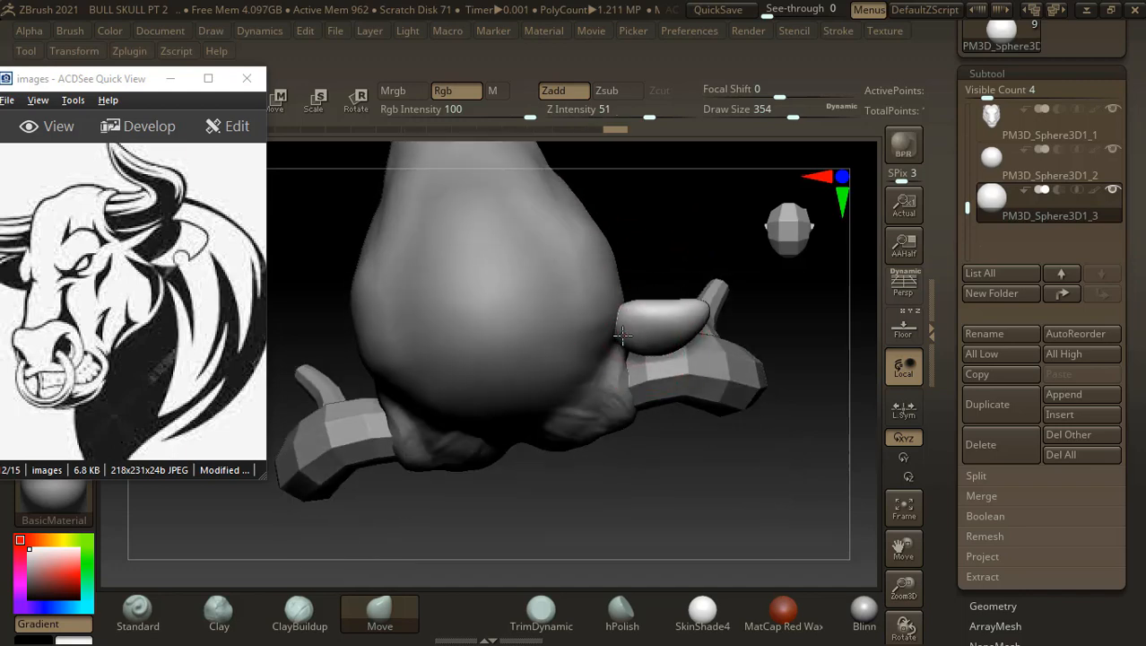
mouse_move(671, 244)
mouse_down()
mouse_move(693, 407)
mouse_move(686, 438)
mouse_move(644, 487)
mouse_move(598, 376)
mouse_up()
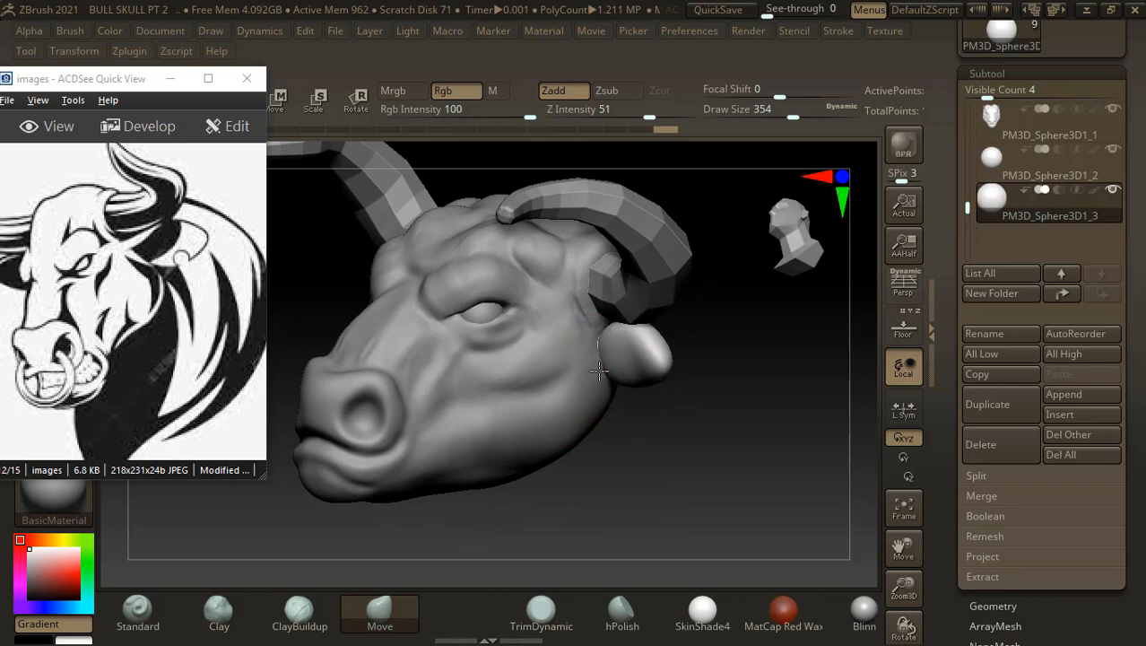
- Reshape the front of the ear sphere with the Move brush at draw size 306
mouse_move(681, 442)
mouse_down()
mouse_move(727, 448)
mouse_move(755, 417)
mouse_move(755, 440)
mouse_move(714, 396)
mouse_up()
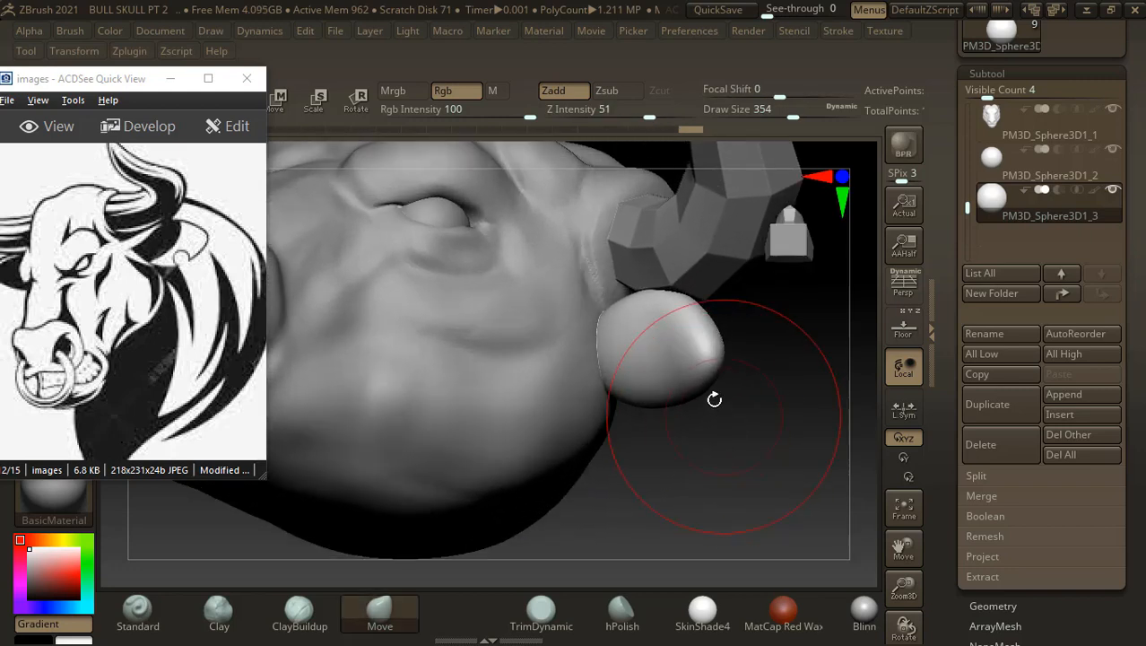
key(bracketleft)
key(bracketleft)
key(bracketleft)
key(bracketleft)
key(bracketleft)
key(bracketleft)
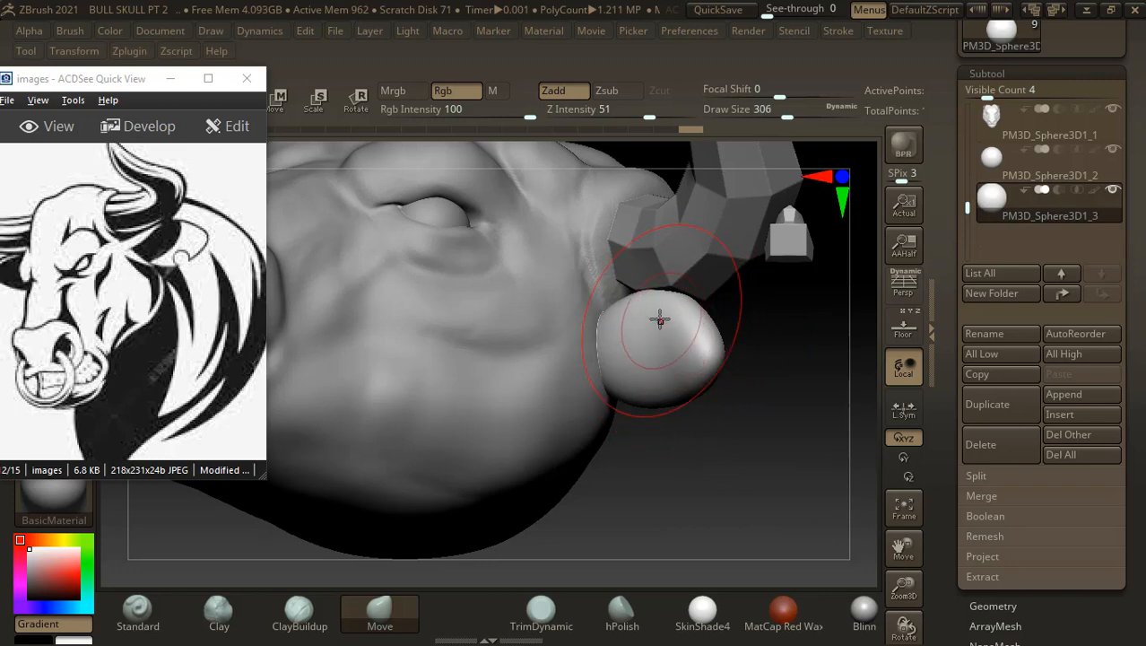
mouse_move(654, 300)
mouse_down()
mouse_move(624, 300)
mouse_move(596, 333)
mouse_move(604, 380)
mouse_move(600, 369)
mouse_move(639, 342)
mouse_move(646, 352)
mouse_up()
- Carve a hollow into the front of the ear with the Standard brush at draw size 150 and rebuild its mesh with ZRemesher
click(137, 610)
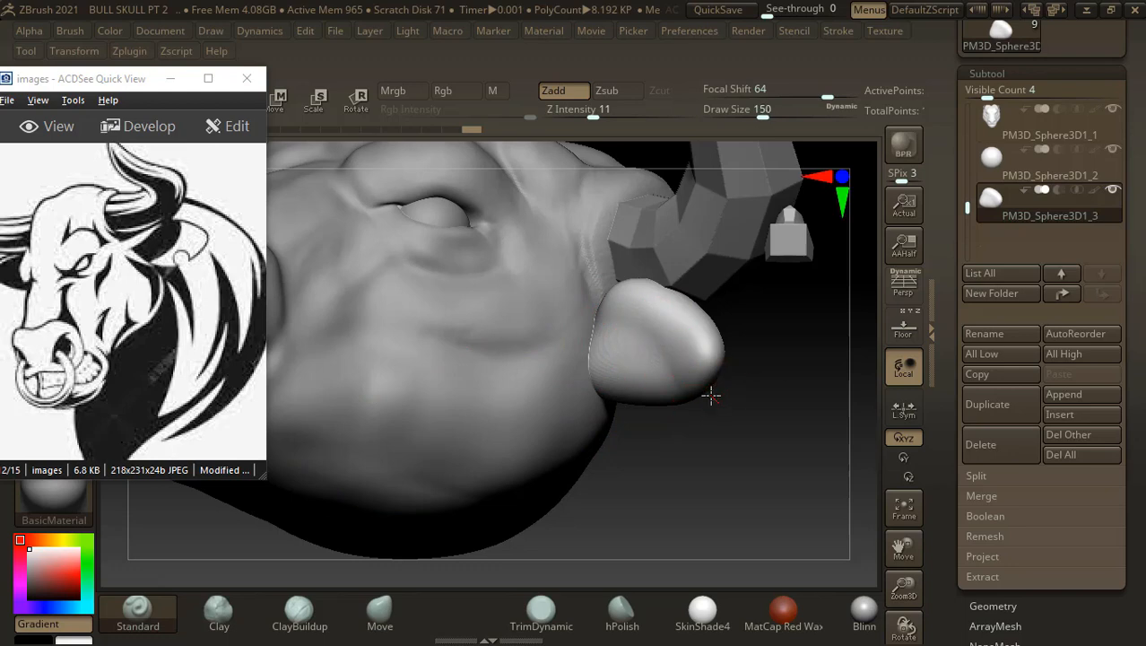
mouse_move(662, 349)
alt+mouse_down()
mouse_move(613, 330)
mouse_move(651, 334)
mouse_move(614, 371)
mouse_move(652, 382)
mouse_move(651, 354)
mouse_move(616, 345)
mouse_move(679, 364)
mouse_move(660, 333)
alt+mouse_up()
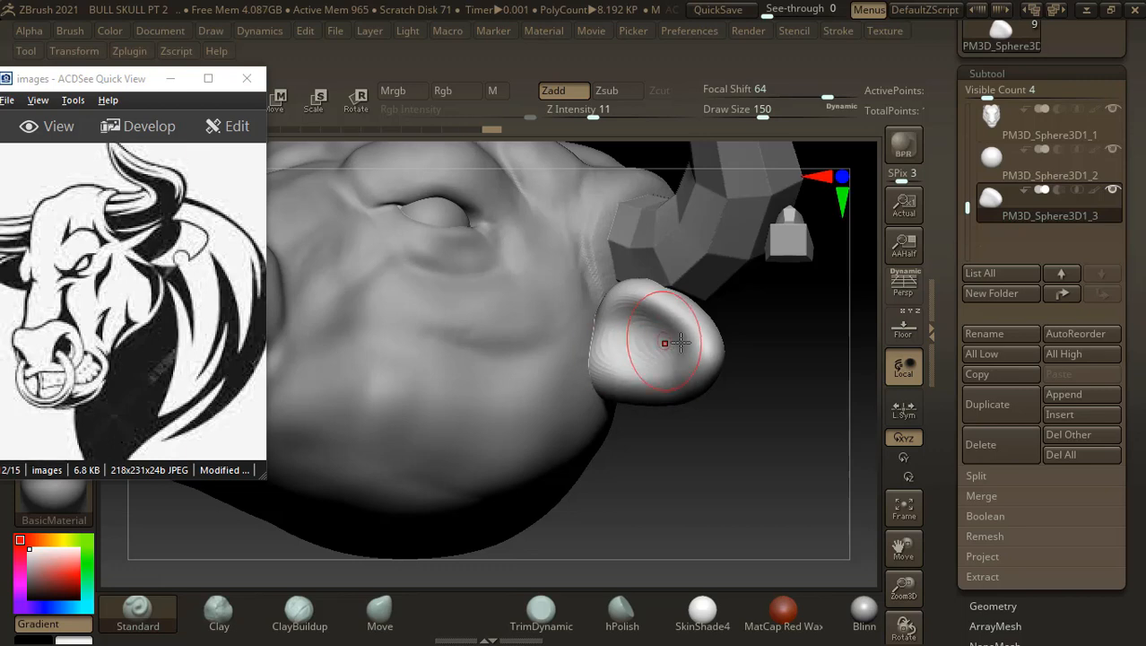
scroll(946, 427, down, 5)
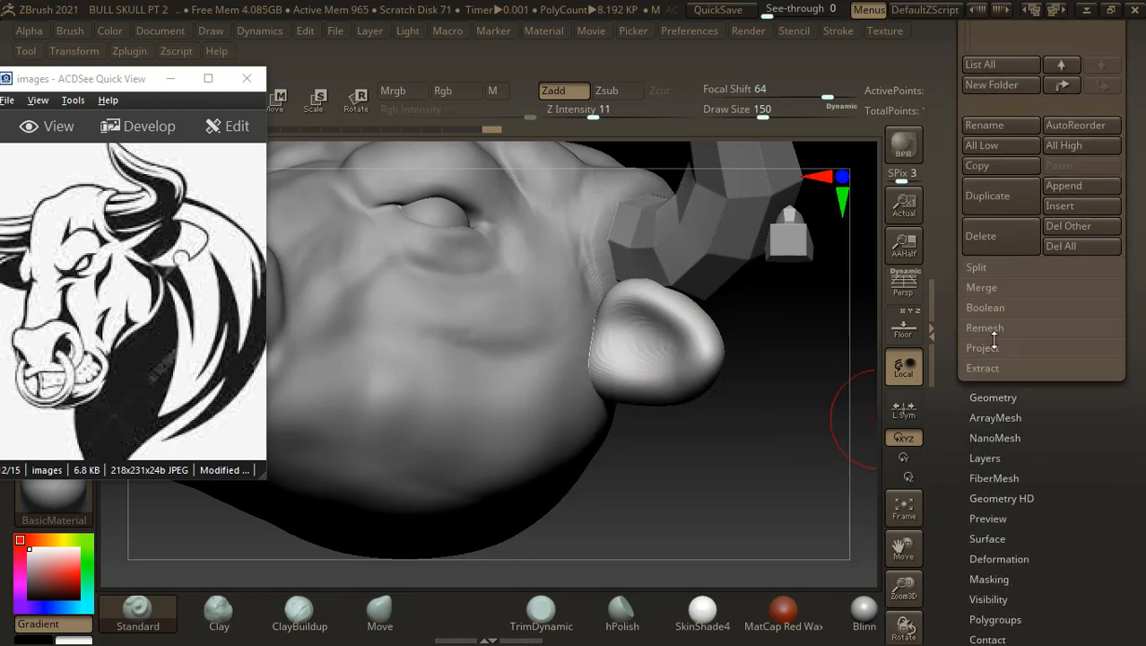
click(1000, 397)
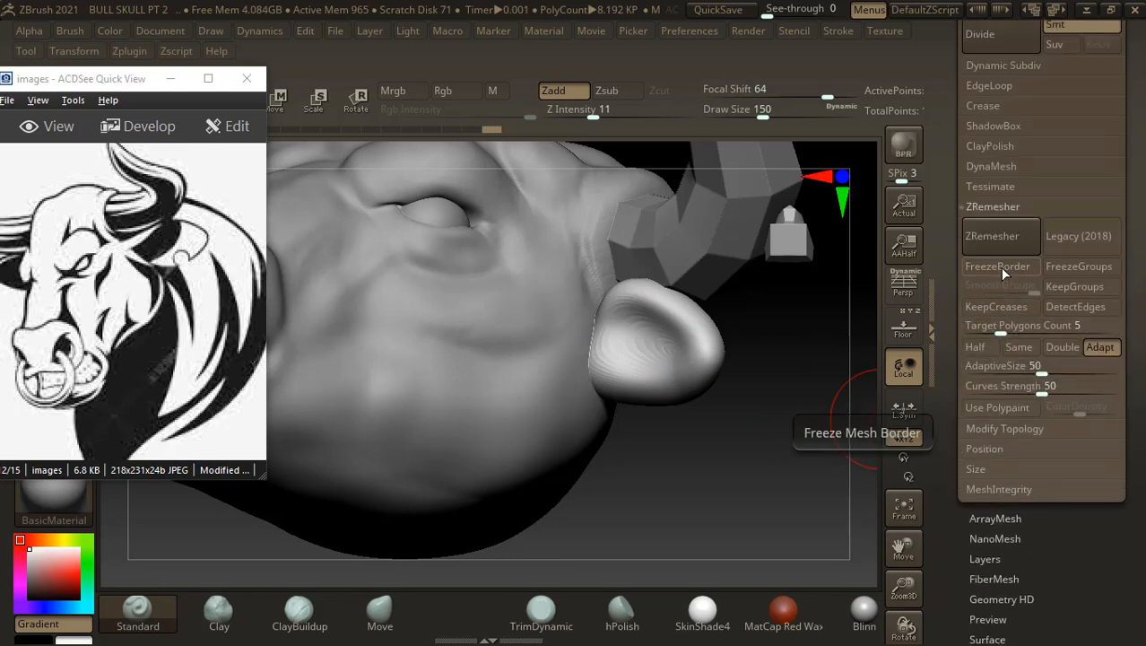
click(998, 239)
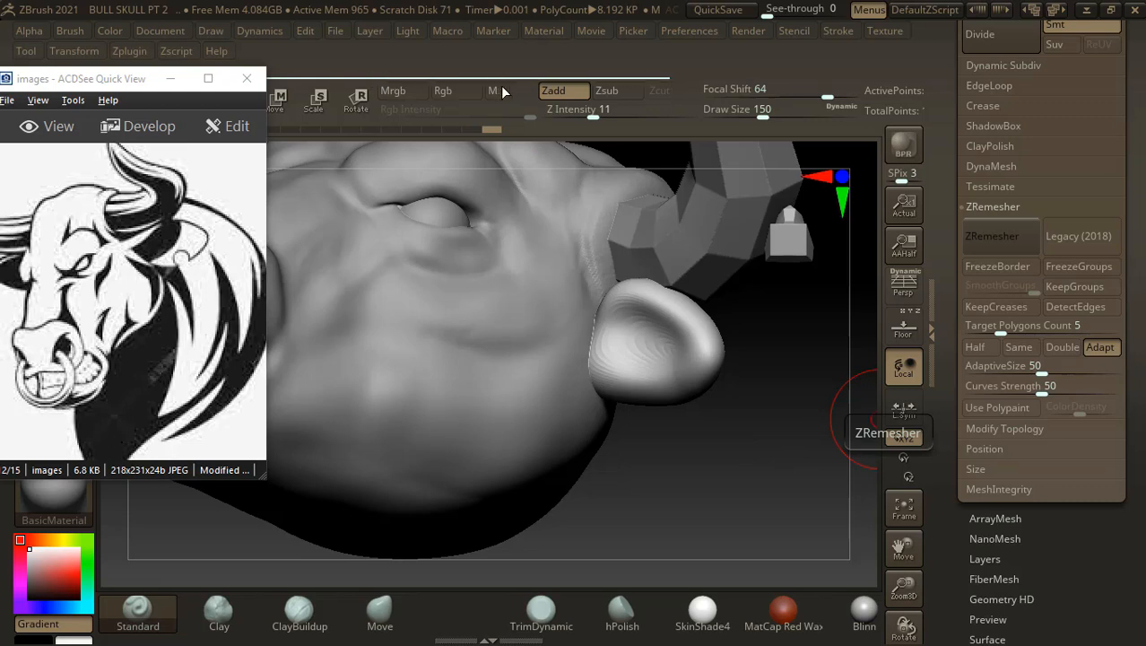
- Deepen the ear's inner hollow with subtractive Standard brush strokes, reducing the draw size to 86 and checking the wireframe
mouse_move(749, 461)
mouse_down()
mouse_move(784, 480)
mouse_move(737, 476)
mouse_move(754, 500)
mouse_up()
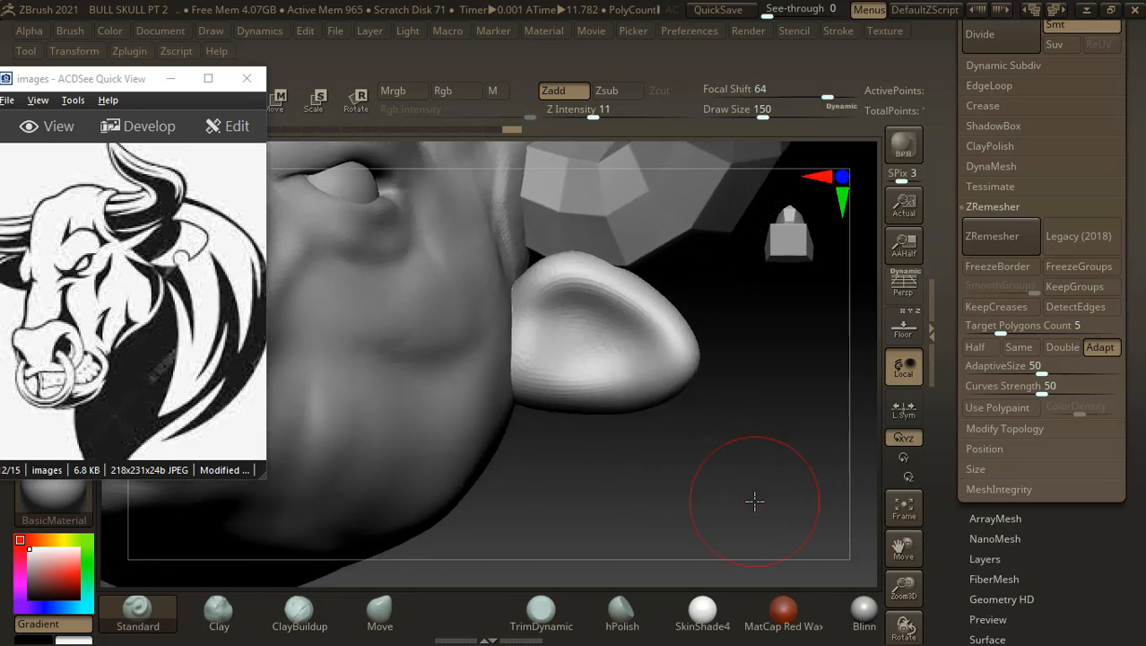
mouse_move(624, 356)
alt+mouse_down()
mouse_move(617, 372)
mouse_move(629, 360)
alt+mouse_up()
drag(663, 433, 637, 421)
mouse_move(536, 336)
alt+mouse_down()
mouse_move(542, 314)
mouse_move(569, 323)
alt+mouse_up()
key(shift+f)
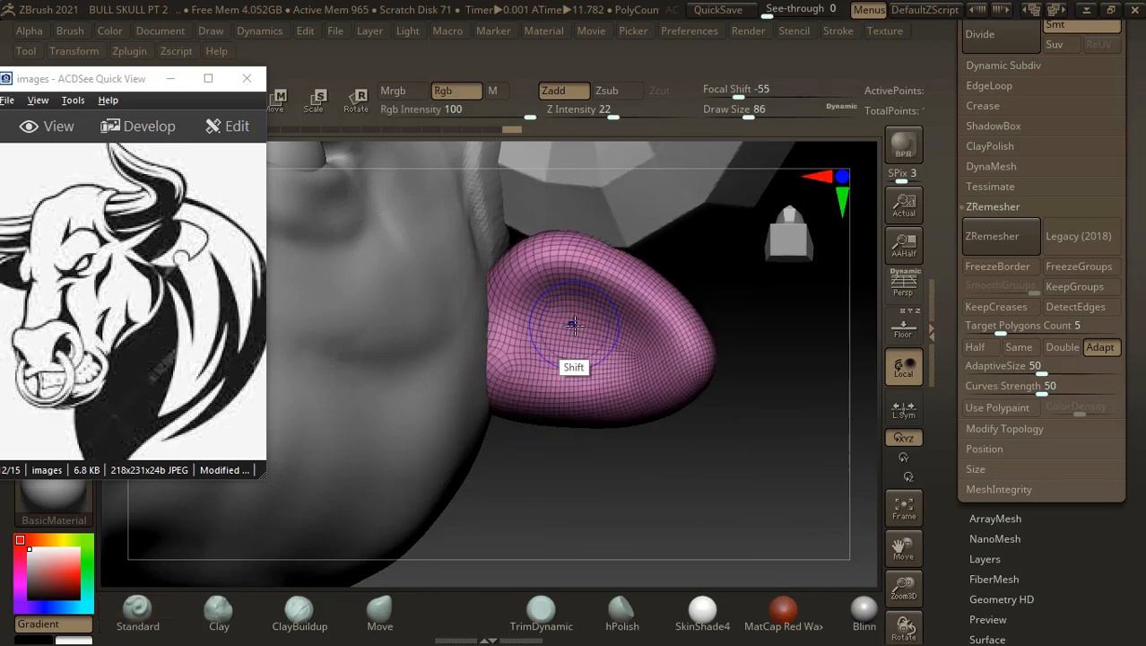
key(shift+f)
mouse_move(554, 308)
alt+mouse_down()
mouse_move(525, 330)
mouse_move(521, 305)
alt+mouse_up()
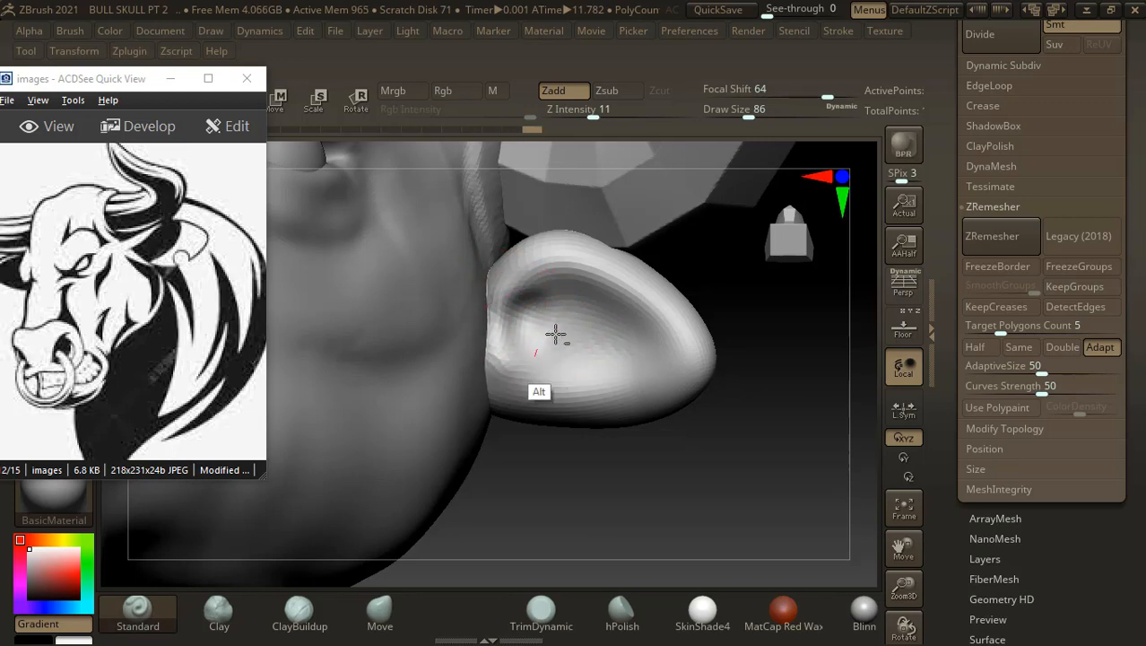
alt+drag(533, 333, 579, 351)
- Raise the Standard brush's Z Intensity to 31 and carve the inner hollow deeper toward the ear tip
alt+drag(594, 117, 625, 117)
mouse_move(507, 339)
alt+mouse_down()
mouse_move(529, 318)
mouse_move(614, 325)
mouse_move(569, 303)
mouse_move(617, 332)
mouse_move(557, 362)
mouse_move(627, 364)
mouse_move(598, 340)
mouse_move(608, 340)
alt+mouse_up()
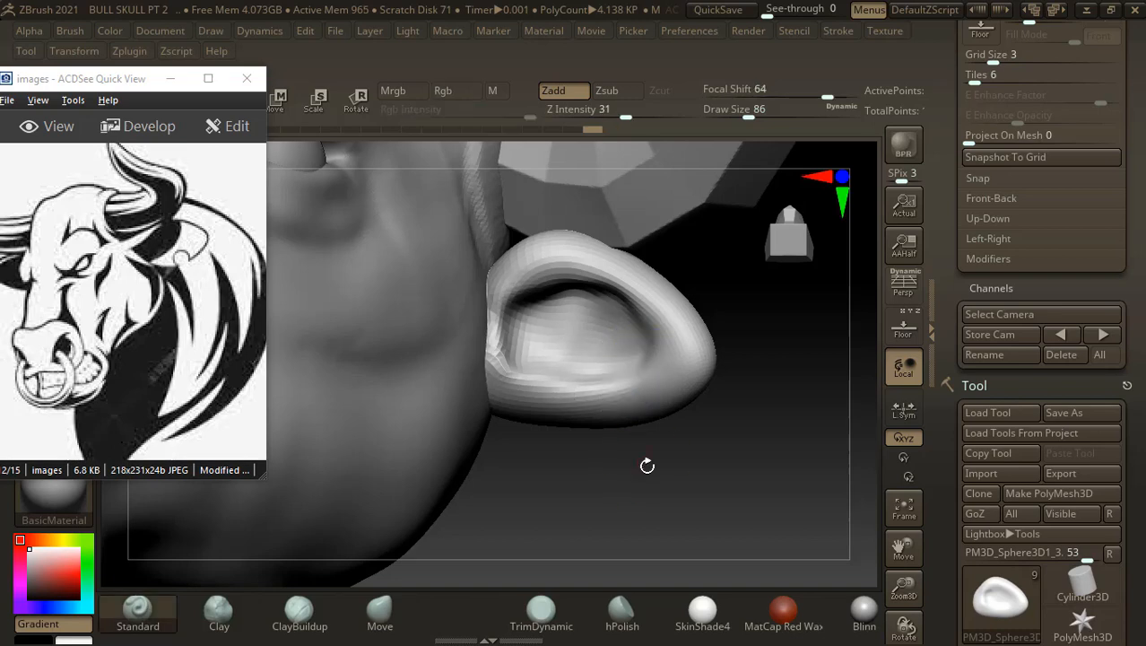
drag(648, 463, 587, 298)
mouse_move(755, 302)
mouse_down()
mouse_move(589, 324)
mouse_move(585, 302)
mouse_move(679, 343)
mouse_up()
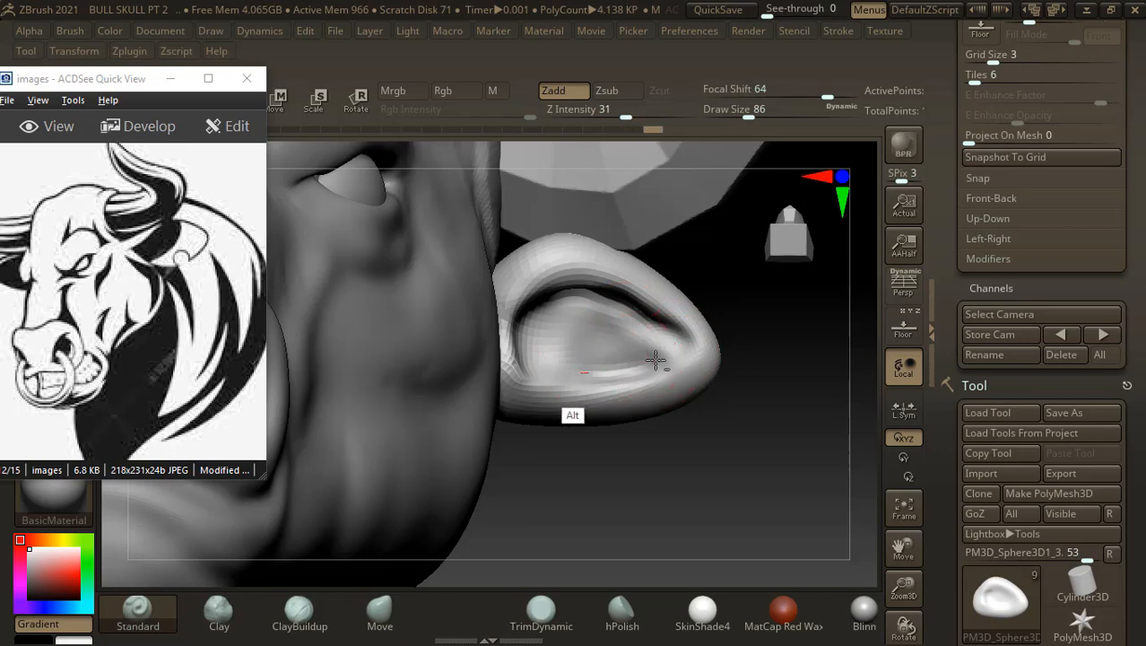
key(shift)
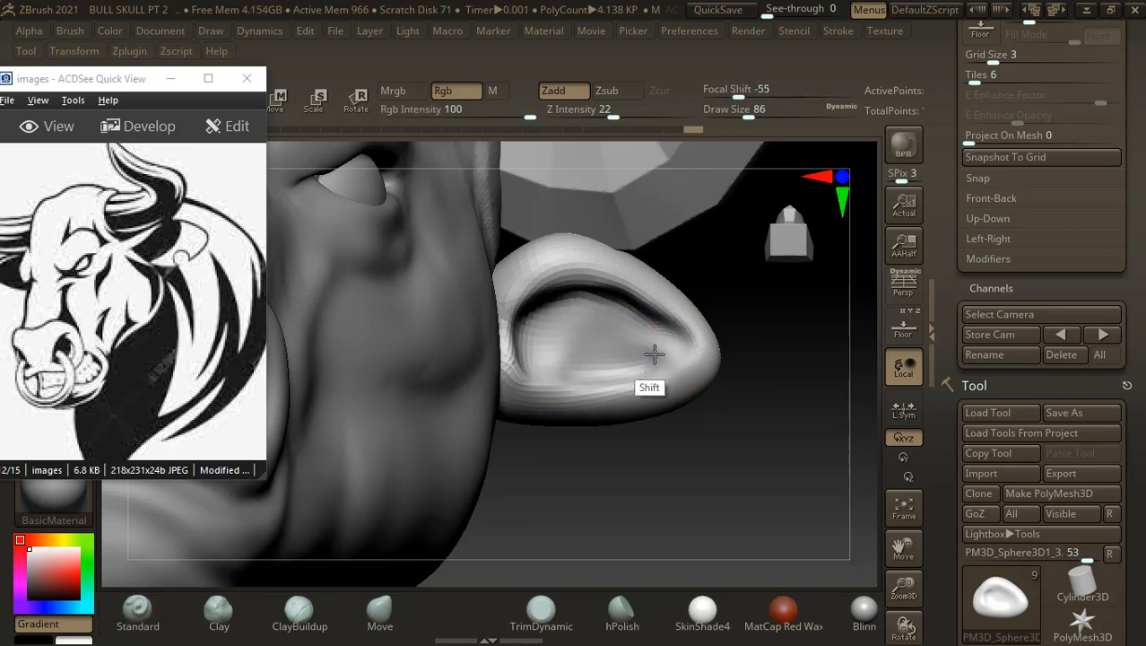
drag(643, 445, 683, 401)
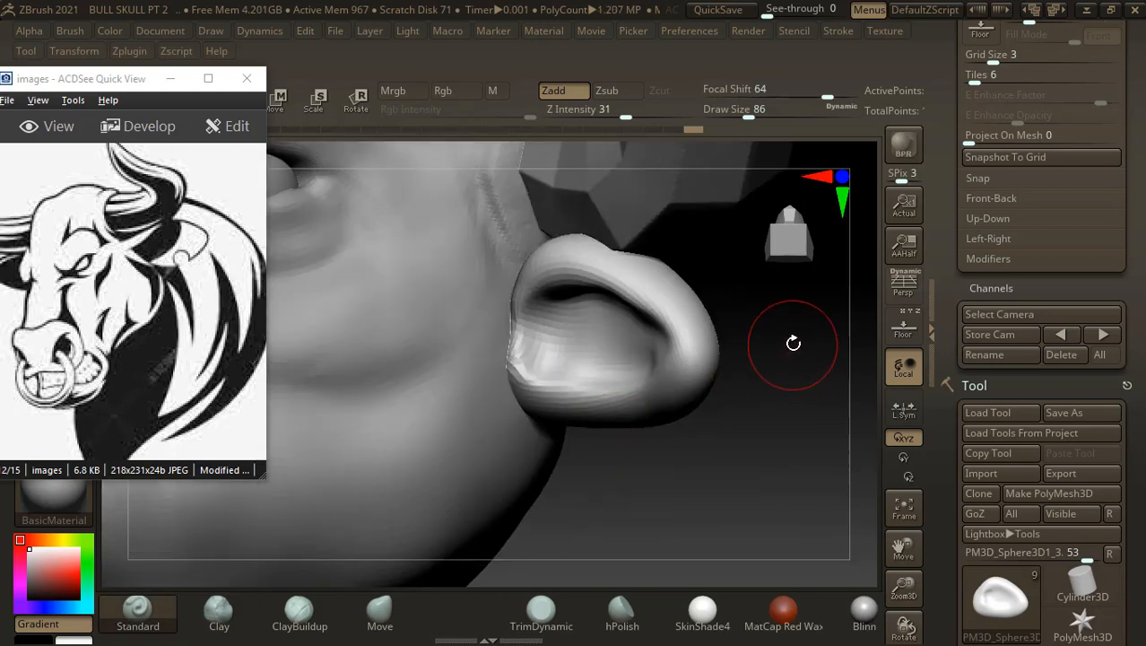
- Slim the ear and adjust its lower rim and base with the Move brush at draw size 194
click(379, 612)
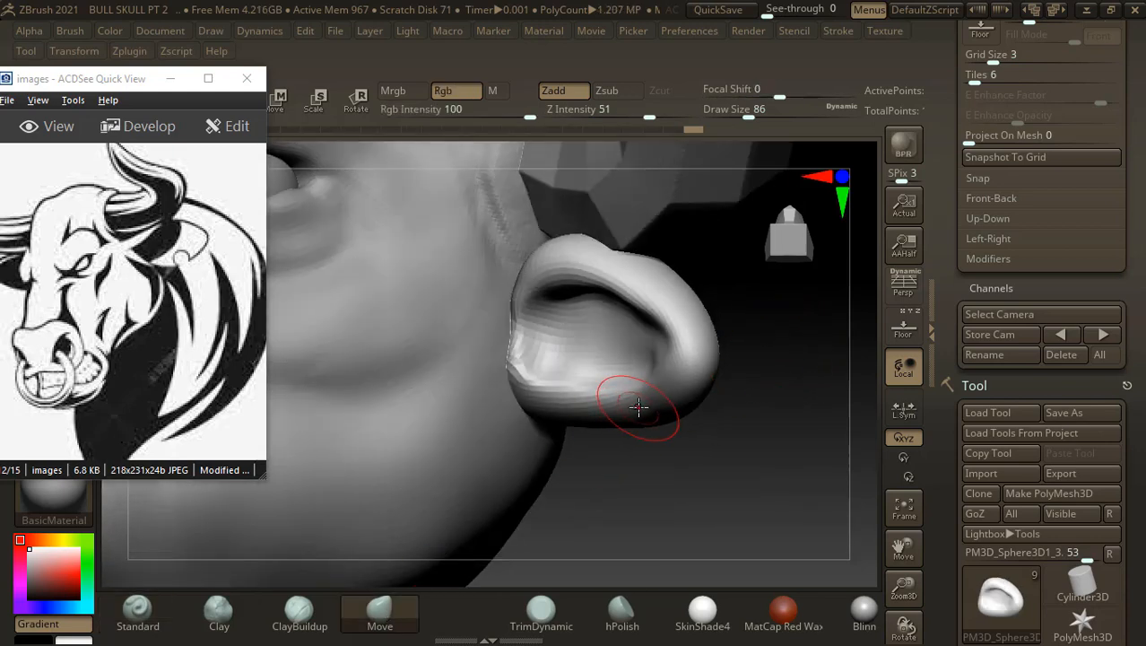
mouse_move(686, 409)
mouse_down()
mouse_move(768, 465)
mouse_move(726, 400)
mouse_move(731, 462)
mouse_move(628, 367)
mouse_up()
drag(671, 445, 568, 328)
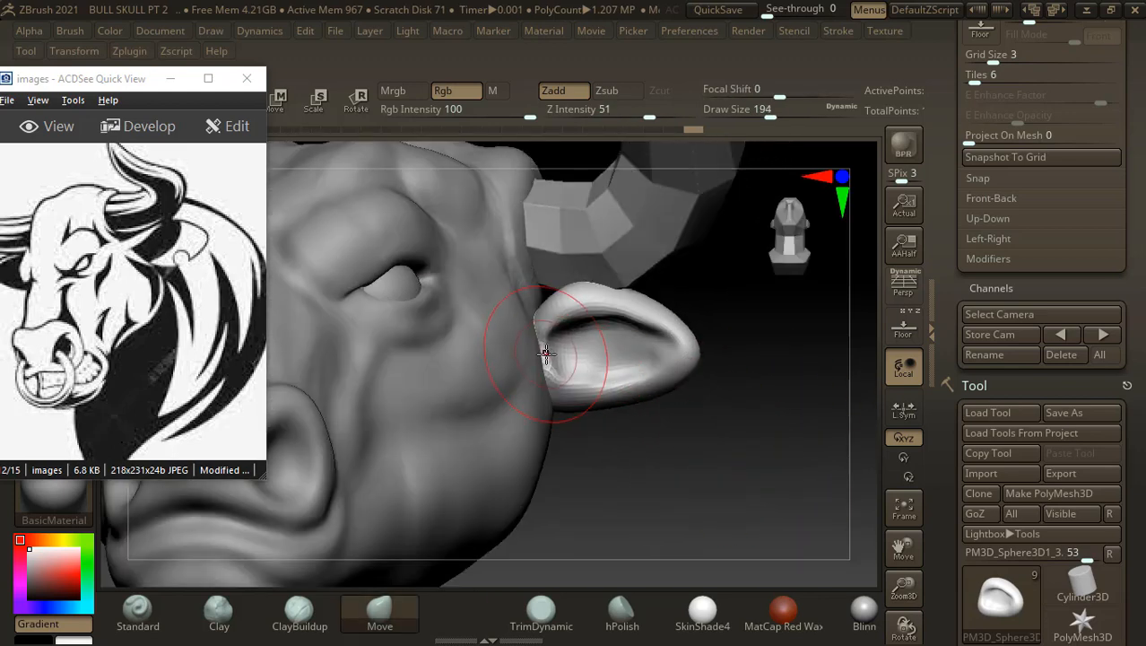
drag(621, 407, 717, 386)
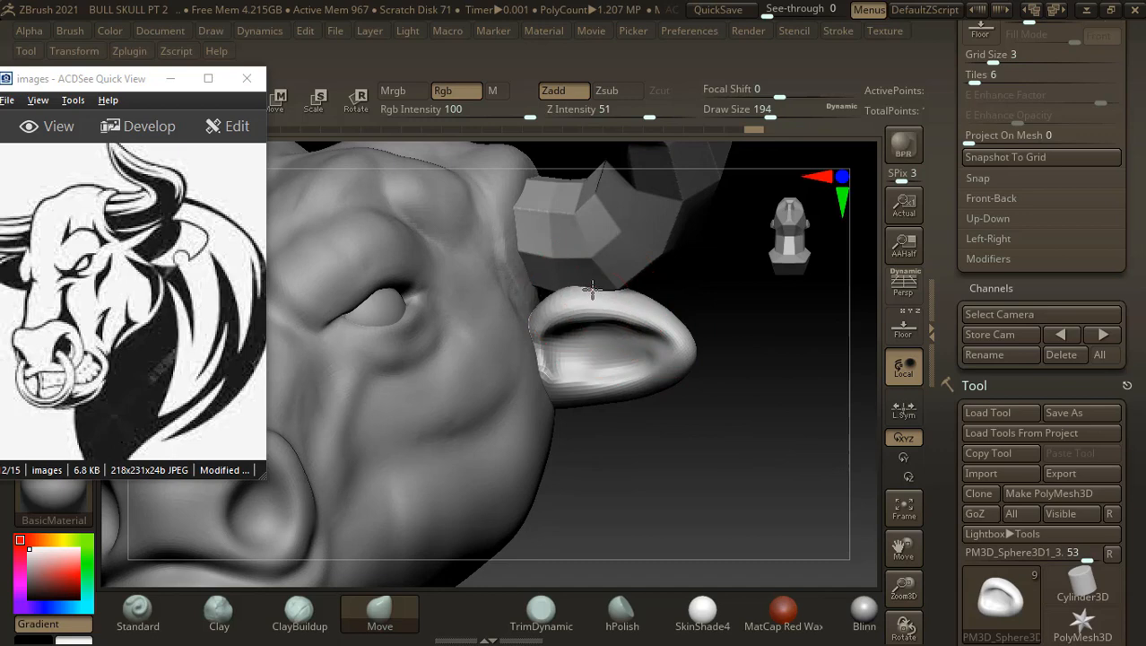
- Reposition the ear below the horn with the transform gizmo and rotate it about 14 degrees
drag(760, 307, 660, 328)
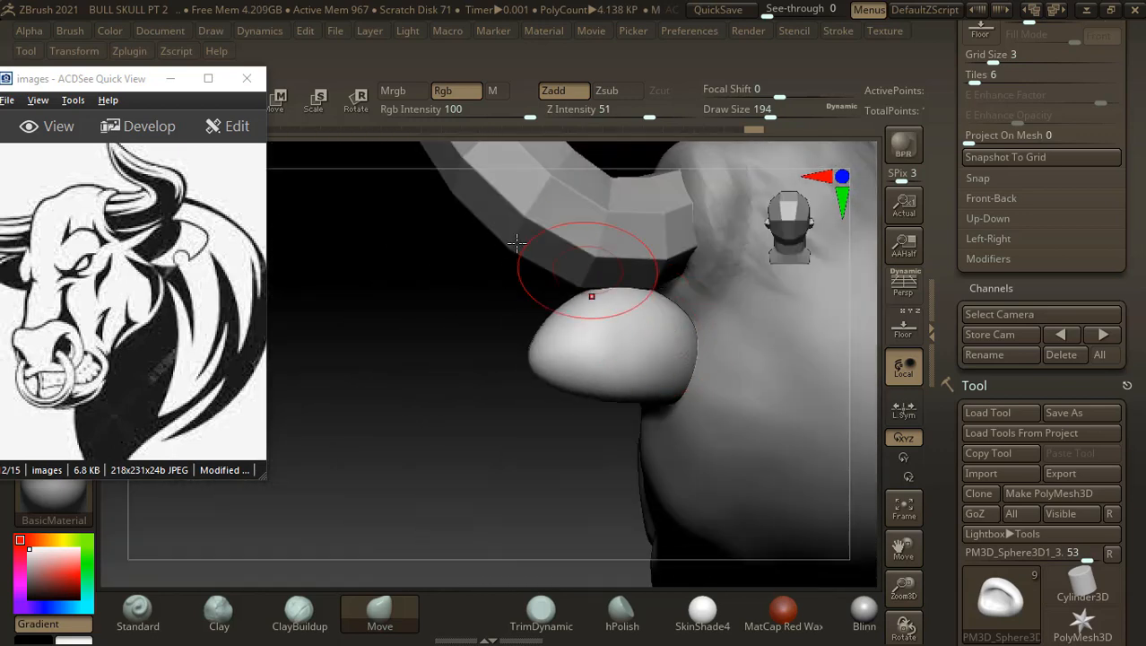
drag(517, 242, 489, 224)
click(278, 99)
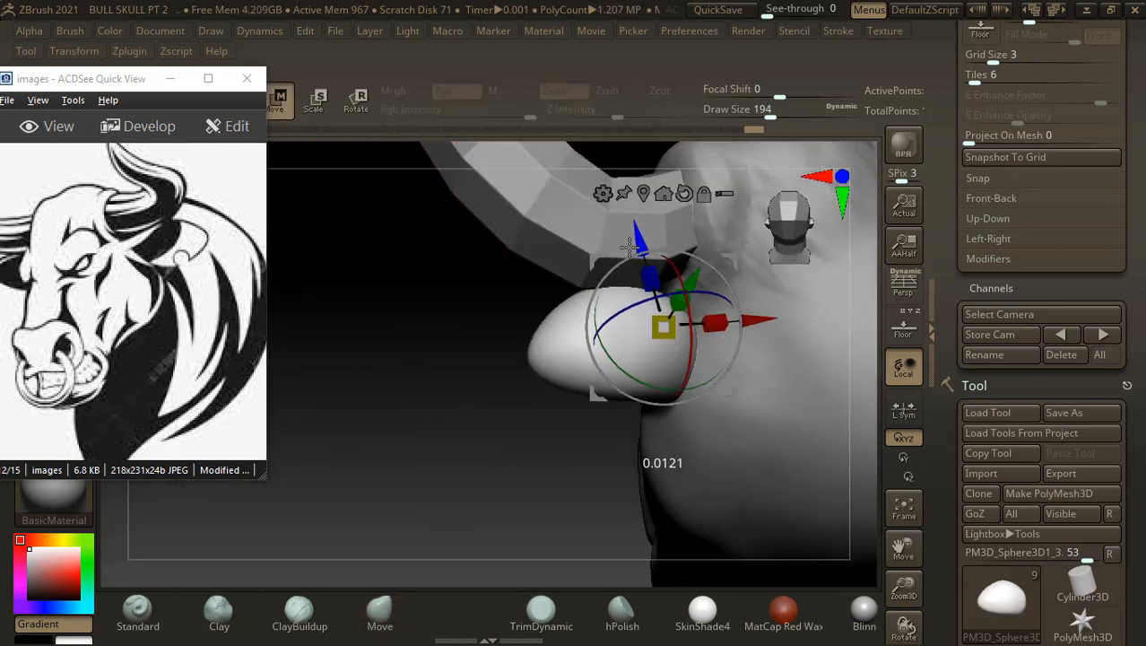
drag(629, 247, 678, 260)
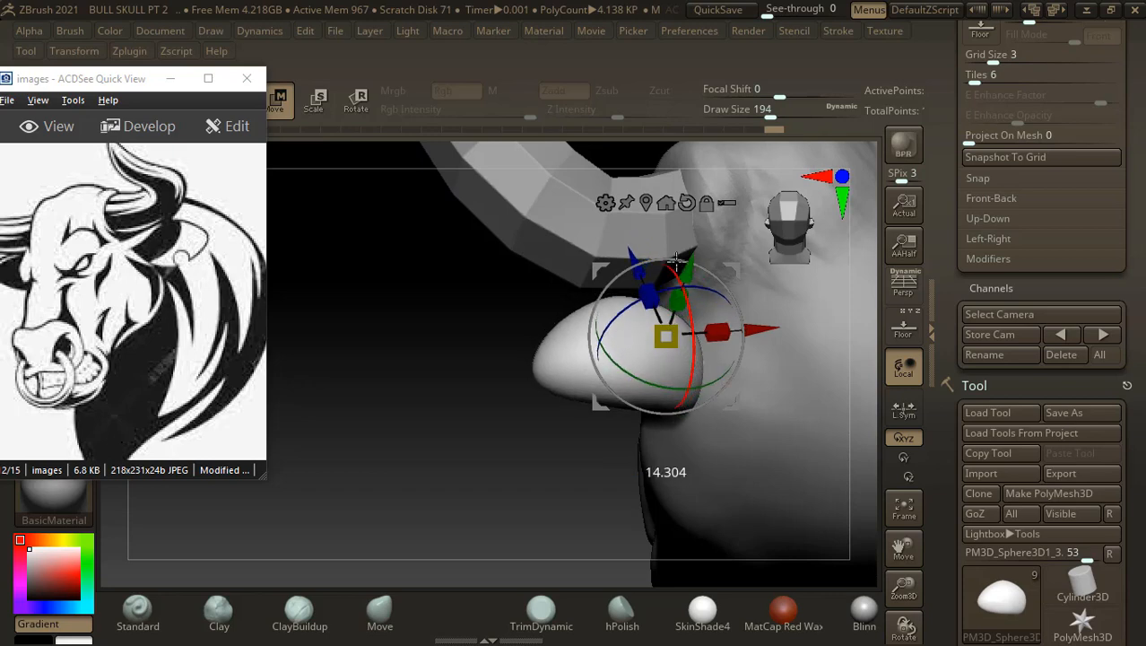
drag(486, 351, 723, 465)
drag(664, 249, 664, 245)
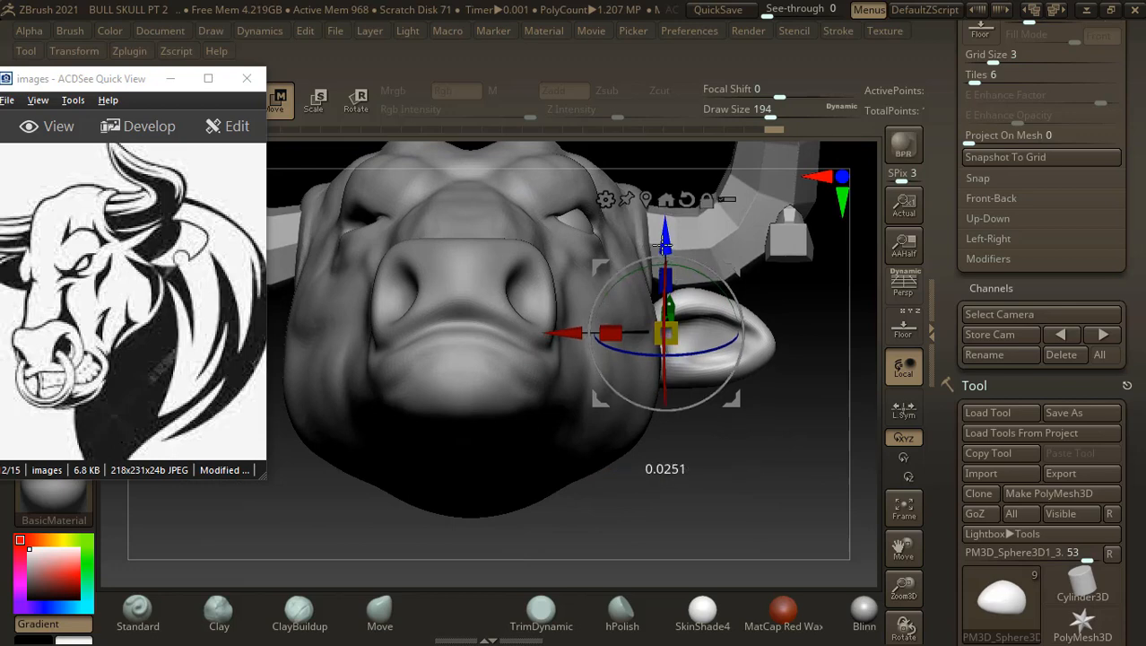
drag(743, 445, 749, 453)
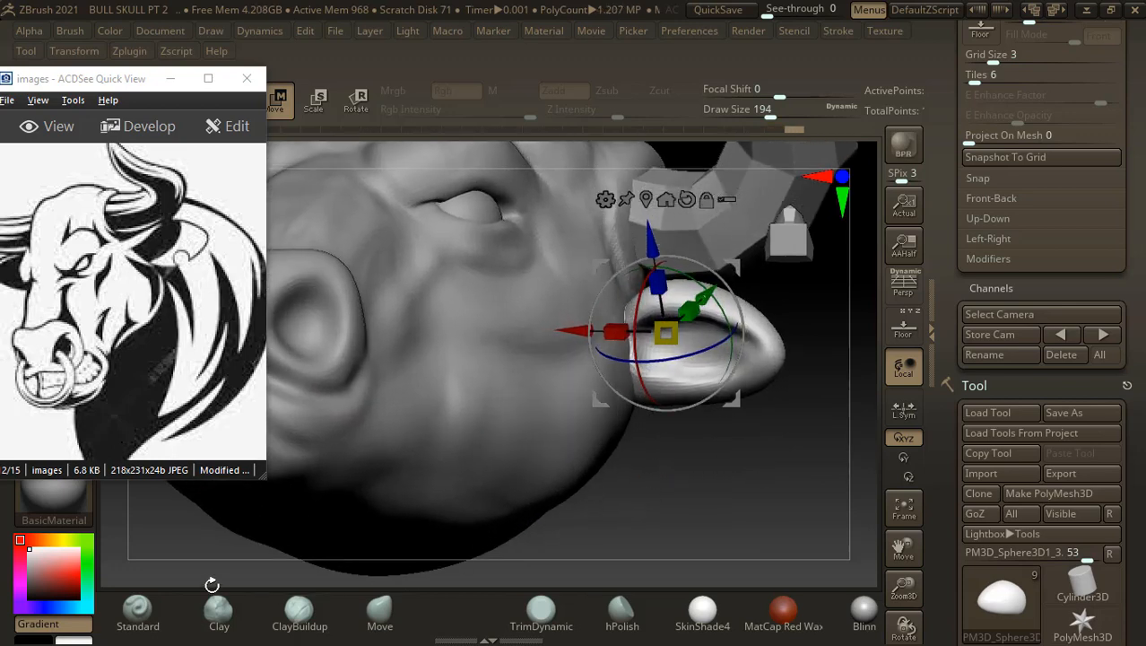
- Carve the inside of the ear along its inner rim with the ClayBuildup brush at draw size 82
click(300, 613)
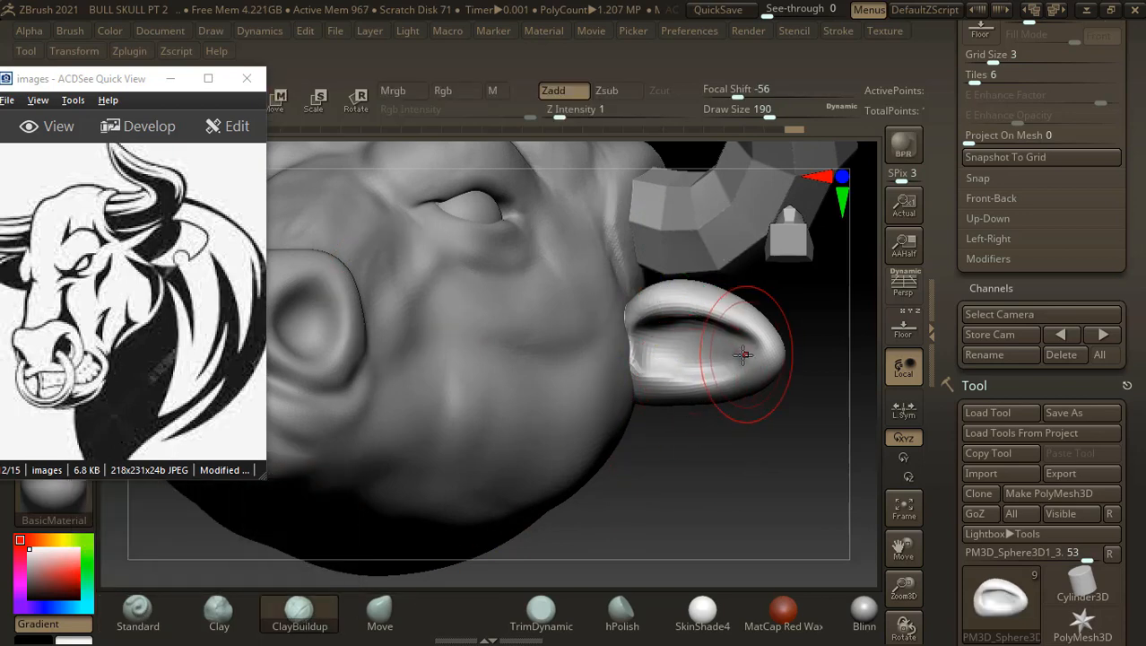
key(bracketleft)
key(bracketleft)
key(bracketleft)
key(bracketleft)
key(bracketleft)
mouse_move(767, 435)
mouse_down()
mouse_move(747, 333)
mouse_move(748, 346)
mouse_up()
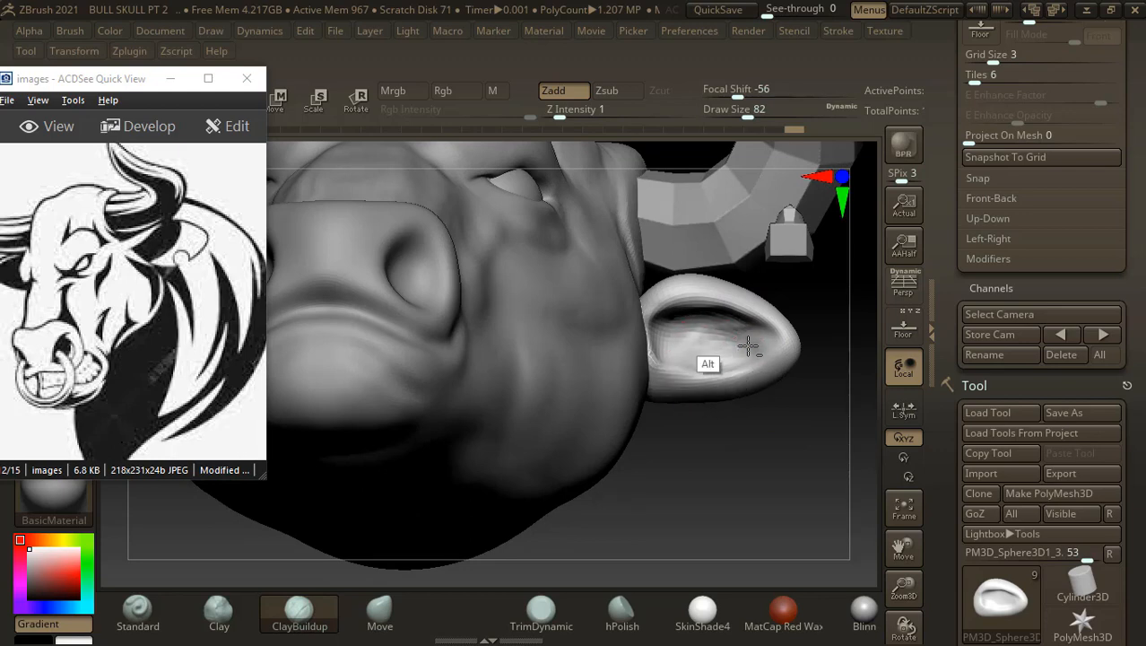
mouse_move(664, 325)
alt+mouse_down()
mouse_move(771, 343)
mouse_move(746, 352)
mouse_move(728, 340)
mouse_move(751, 348)
alt+mouse_up()
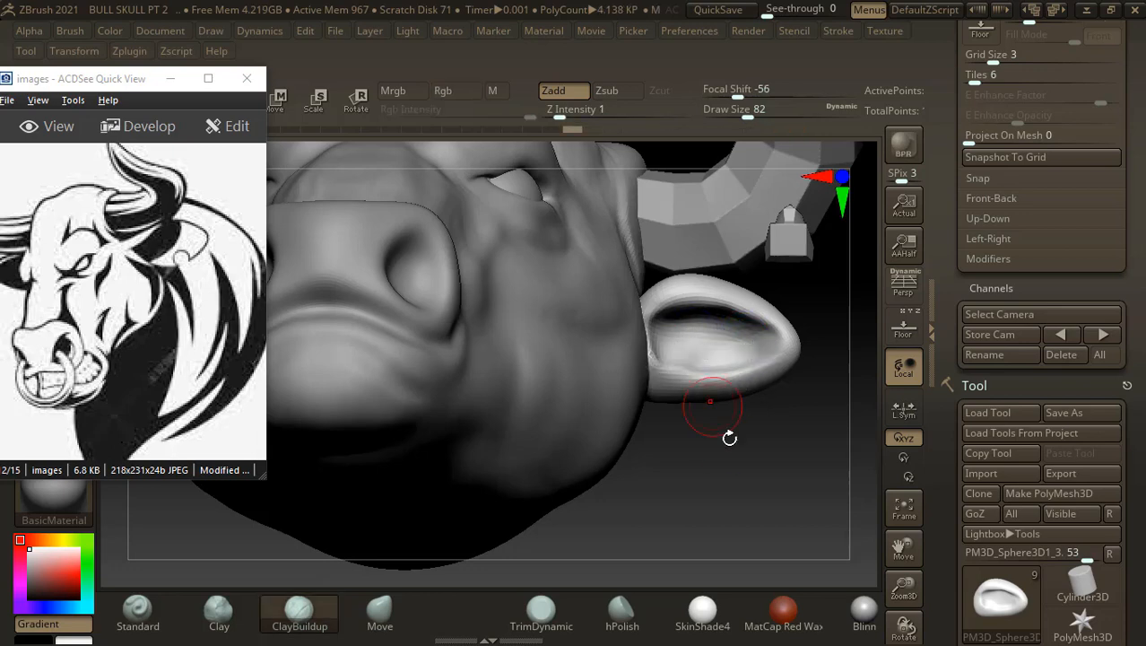
mouse_move(730, 435)
mouse_down()
mouse_move(798, 440)
mouse_move(721, 316)
mouse_move(684, 355)
mouse_up()
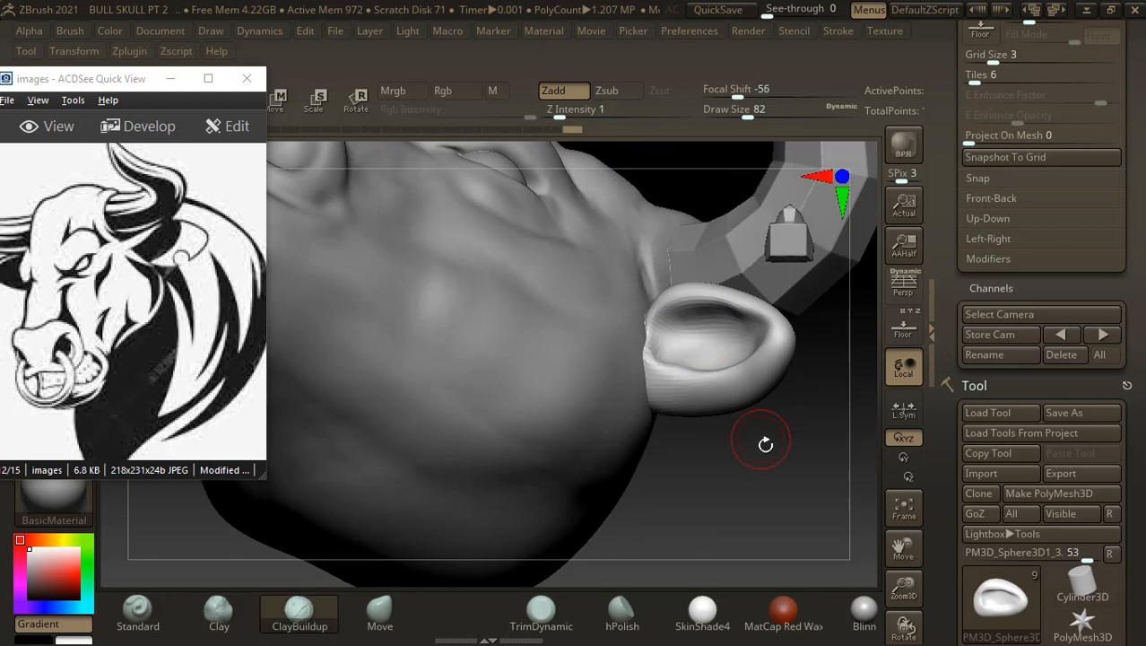
drag(779, 433, 662, 330)
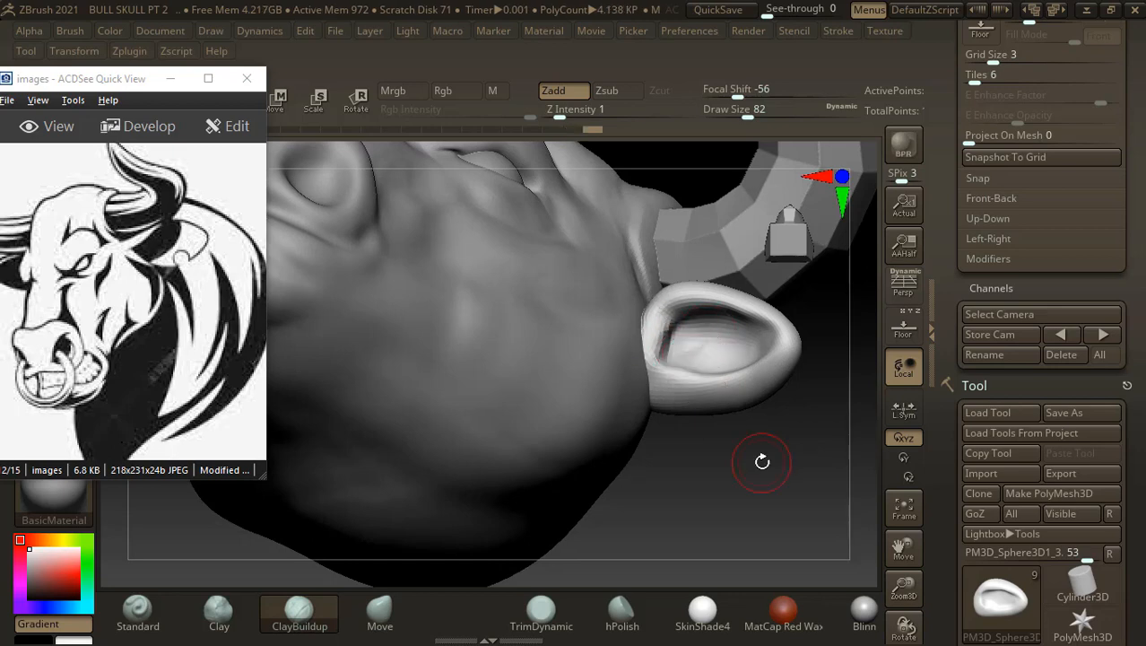
drag(762, 463, 655, 483)
- Dig a deeper cavity at the inner base of the ear with subtractive Standard brush strokes
click(137, 611)
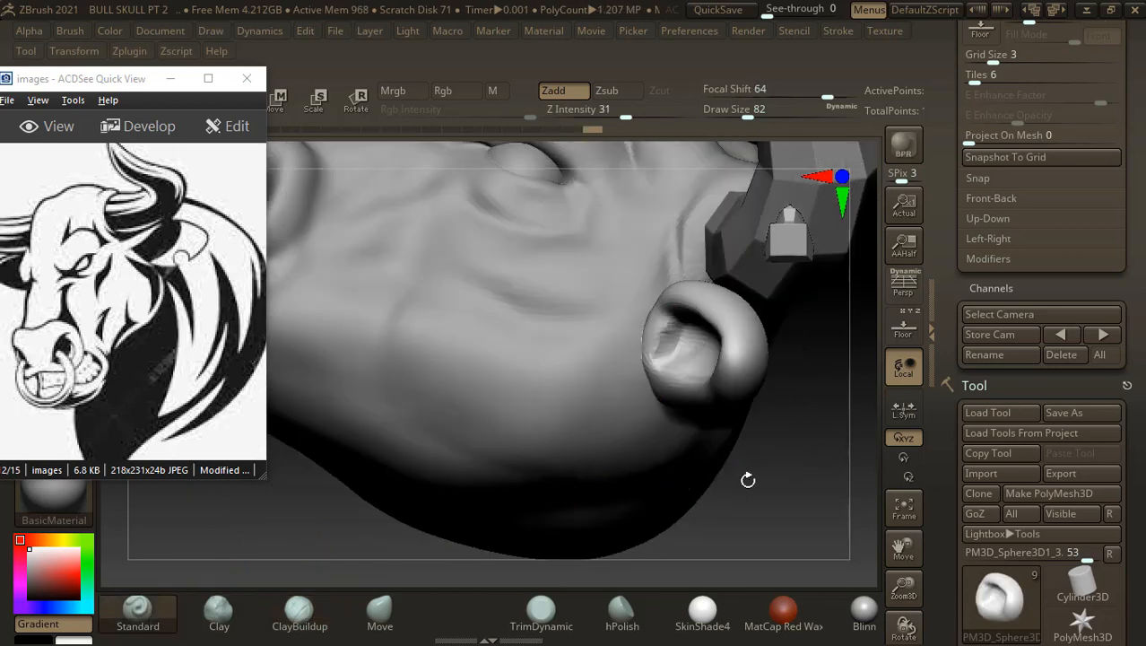
drag(816, 465, 836, 451)
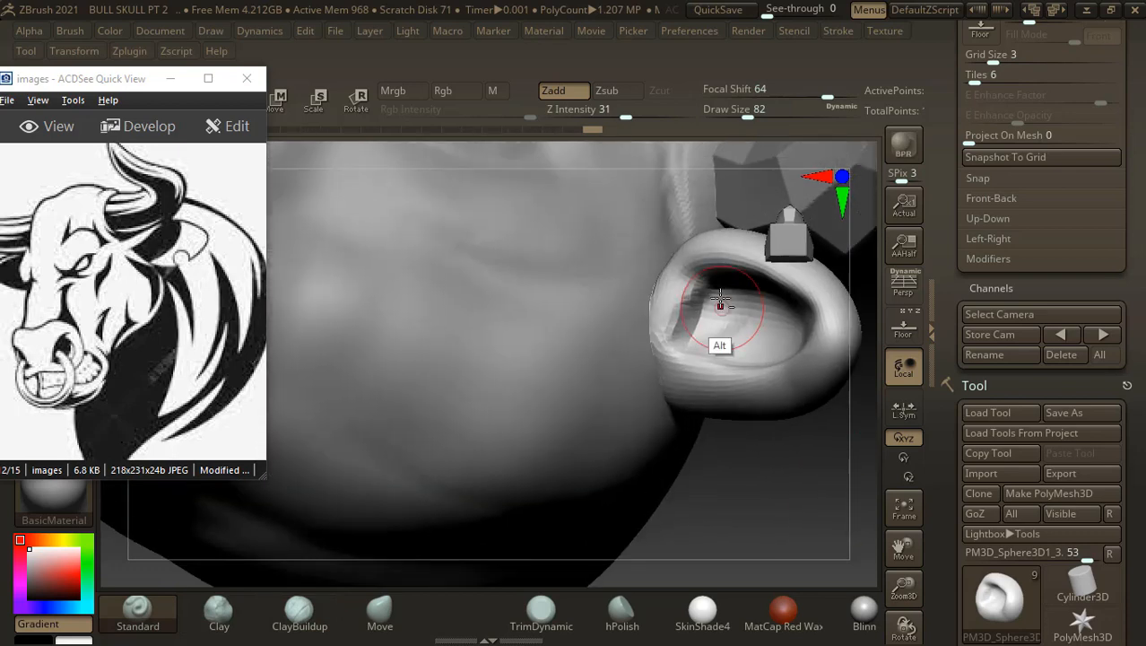
mouse_move(720, 299)
alt+mouse_down()
mouse_move(713, 323)
mouse_move(727, 314)
mouse_move(691, 327)
mouse_move(709, 350)
alt+mouse_up()
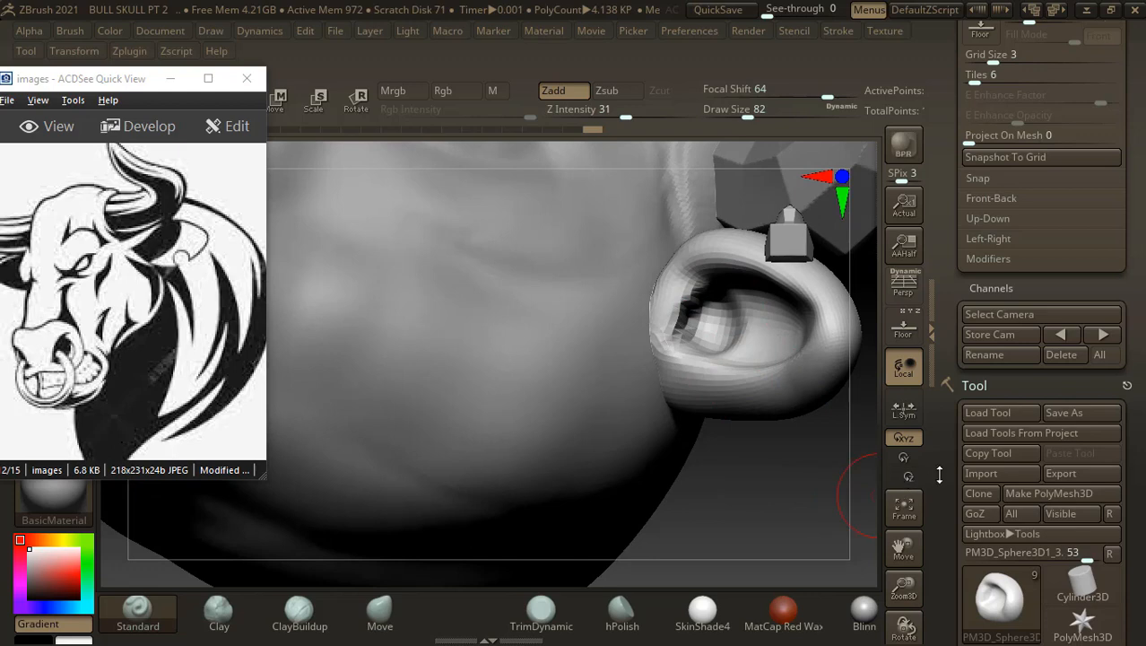
- Rebuild the ear's mesh with ZRemesher and check the new topology in wireframe
scroll(940, 473, down, 12)
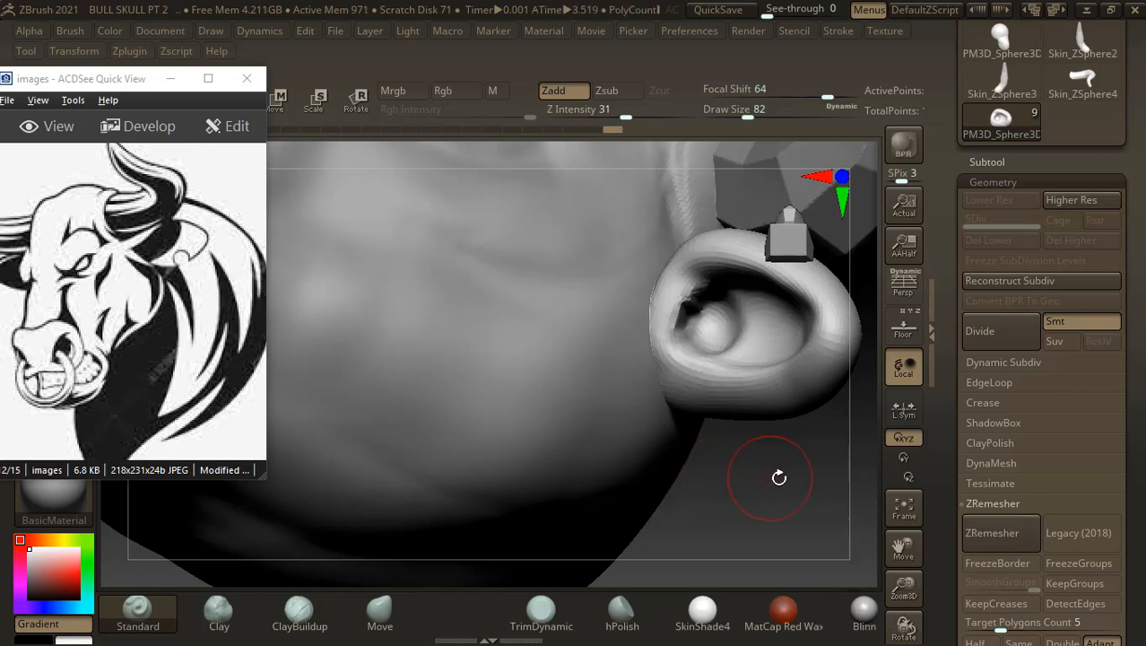
drag(779, 478, 787, 474)
key(shift+f)
key(shift+f)
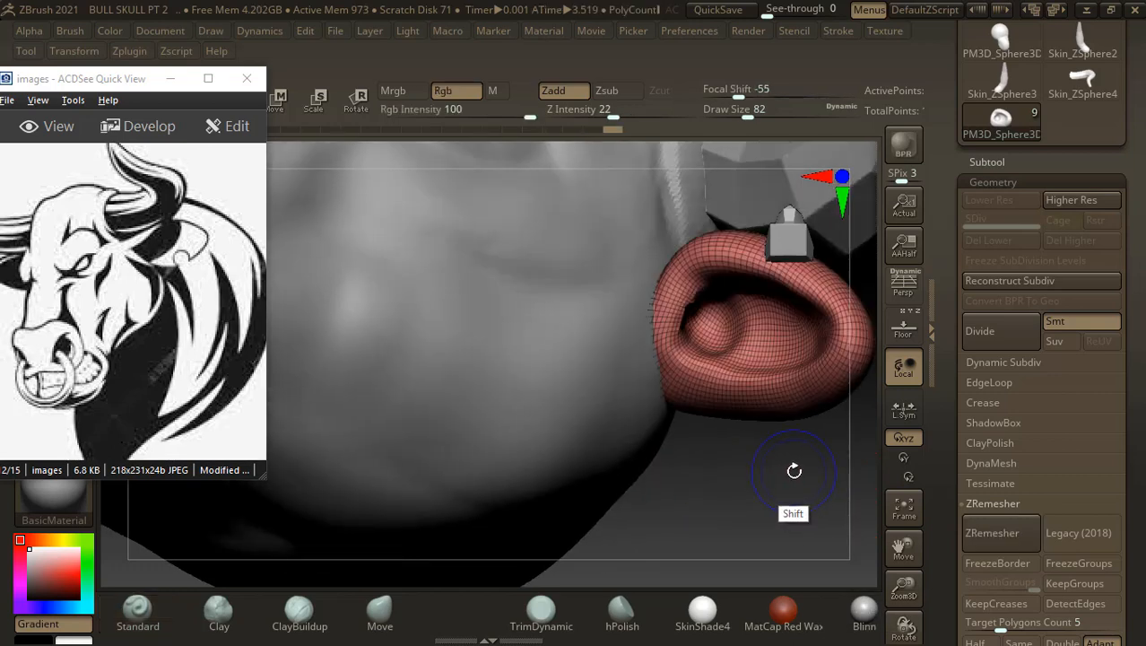
- Deepen the inner cavity of the ear with subtractive Standard brush strokes at draw size 82 and Z intensity 31
mouse_move(745, 372)
shift+mouse_down()
mouse_move(684, 299)
mouse_move(742, 324)
mouse_move(748, 372)
shift+mouse_up()
drag(745, 485, 789, 475)
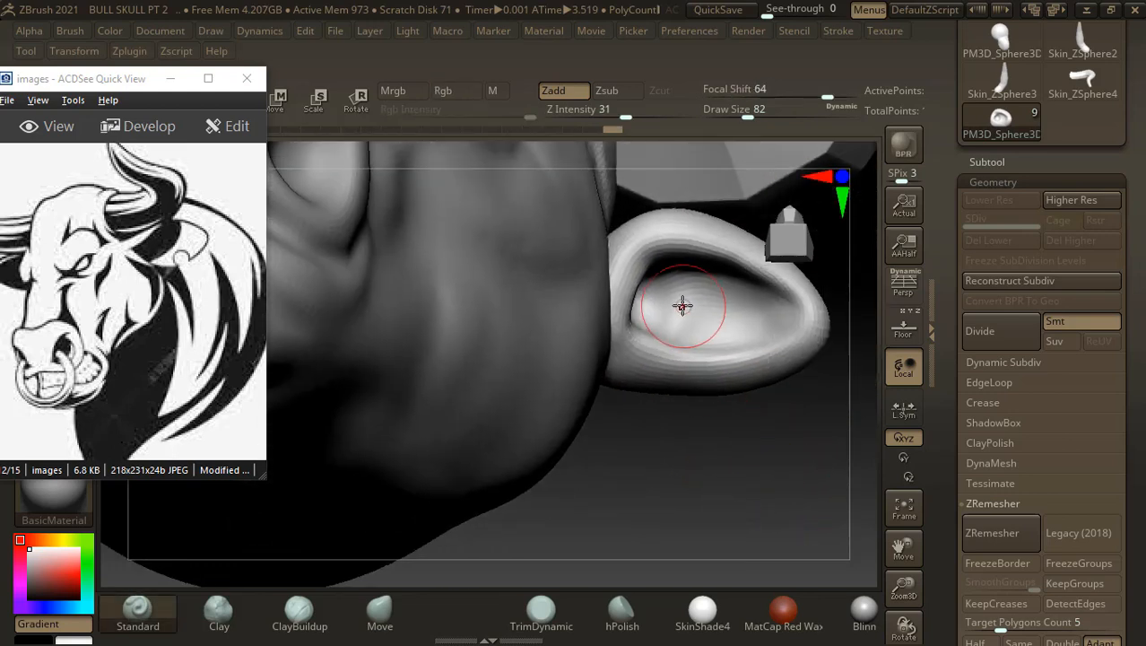
drag(704, 440, 686, 392)
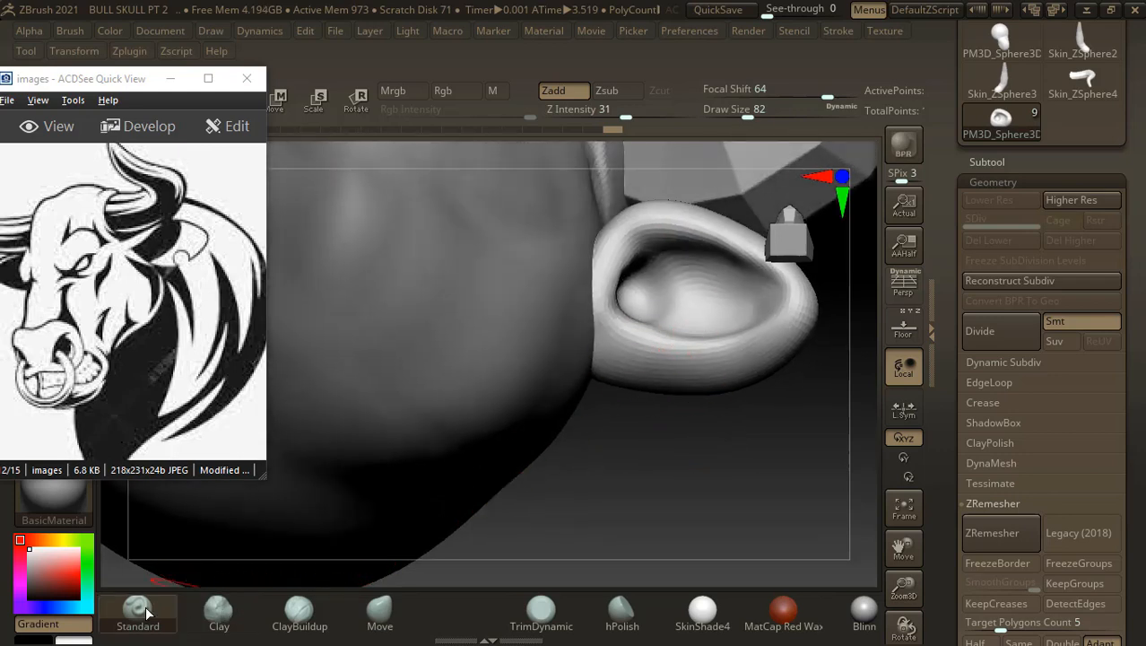
key(b)
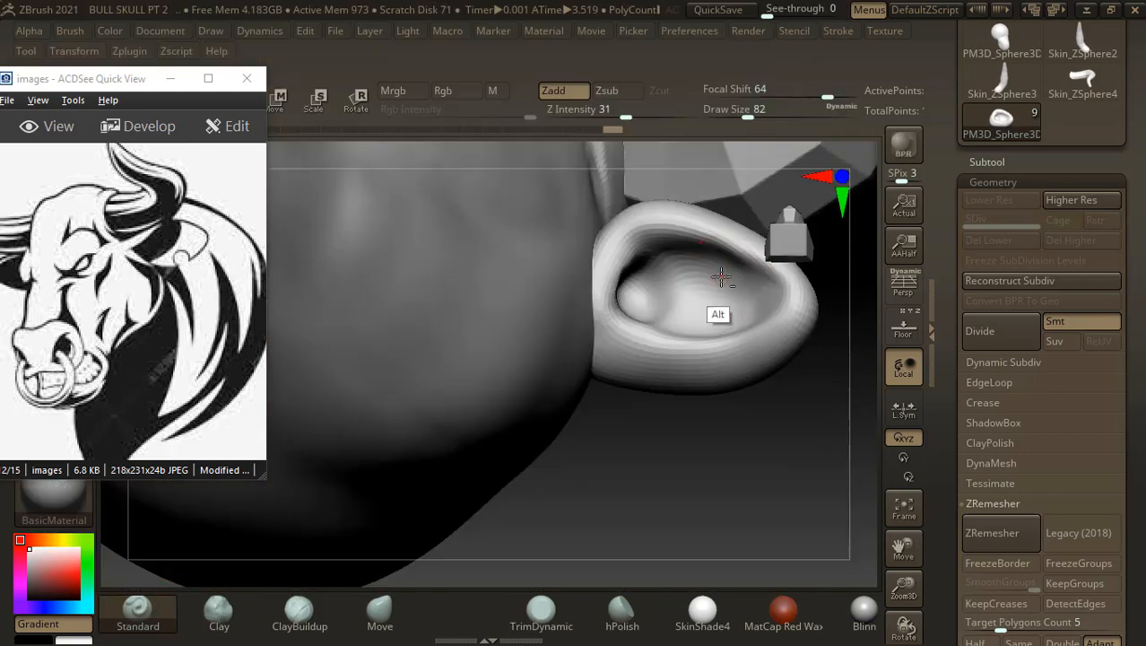
mouse_move(721, 277)
alt+mouse_down()
mouse_move(690, 254)
mouse_move(698, 262)
mouse_move(677, 275)
mouse_move(751, 274)
mouse_move(722, 279)
mouse_move(744, 283)
mouse_move(708, 262)
alt+mouse_up()
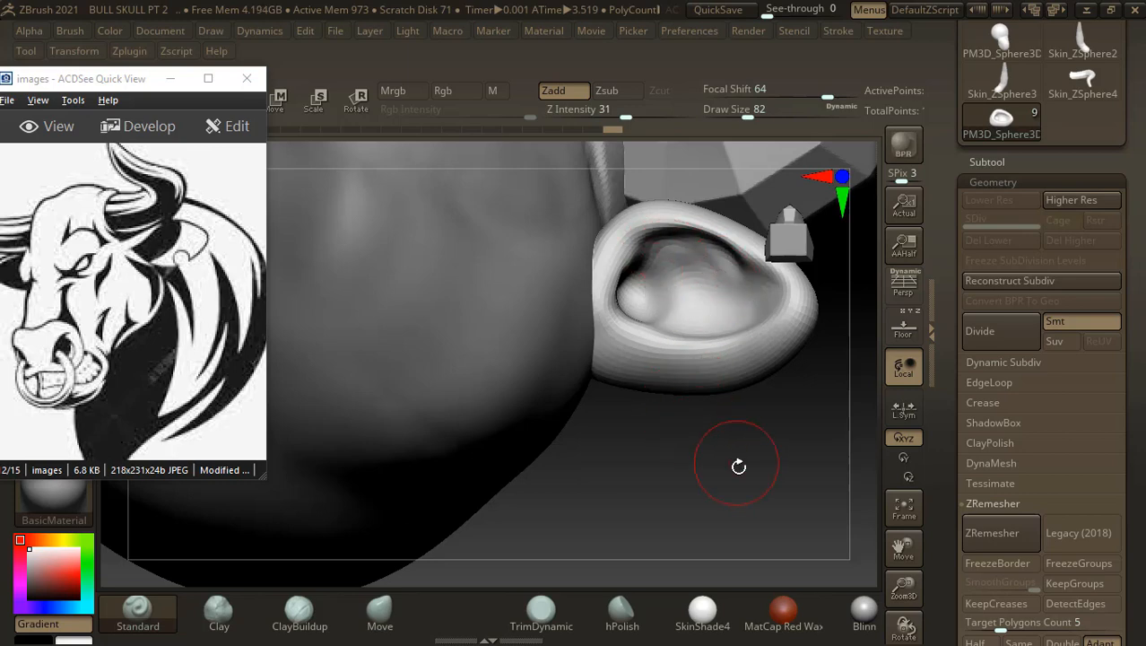
drag(738, 466, 711, 429)
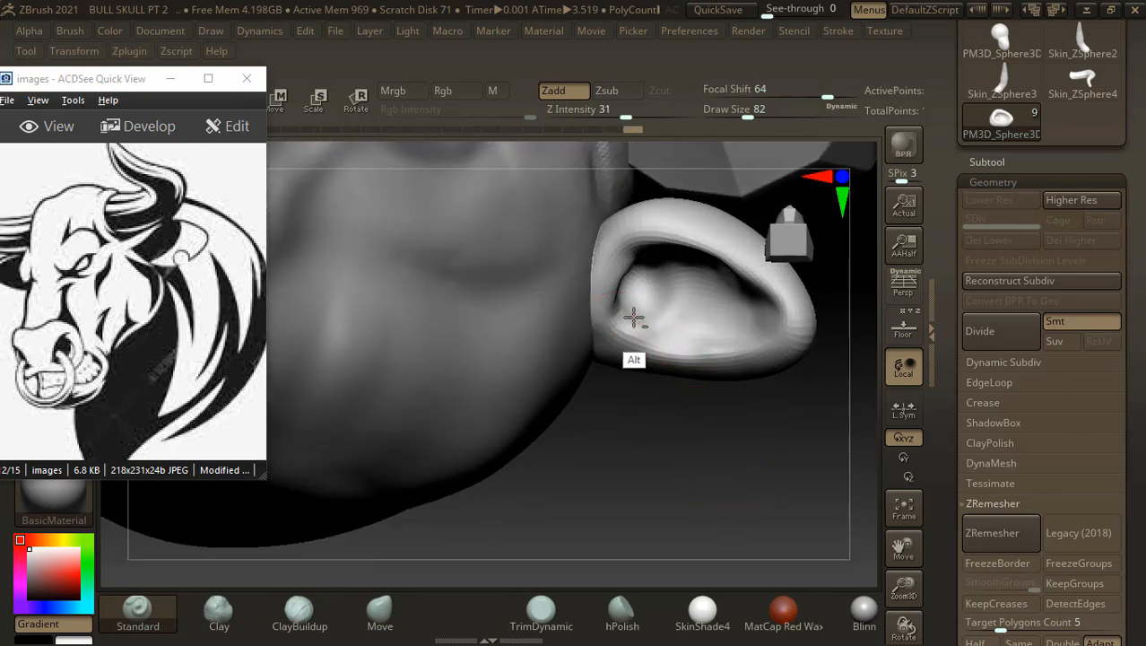
mouse_move(634, 317)
alt+mouse_down()
mouse_move(714, 317)
mouse_move(662, 302)
mouse_move(680, 330)
alt+mouse_up()
- Smooth the carved inner surface of the ear and its lower inner edge
drag(711, 486, 725, 441)
mouse_move(727, 288)
shift+mouse_down()
mouse_move(693, 243)
mouse_move(678, 250)
mouse_move(768, 282)
mouse_move(675, 255)
mouse_move(685, 325)
shift+mouse_up()
drag(721, 450, 686, 393)
mouse_move(633, 325)
shift+mouse_down()
mouse_move(708, 358)
mouse_move(671, 358)
shift+mouse_up()
mouse_move(739, 318)
shift+mouse_down()
mouse_move(690, 306)
mouse_move(664, 279)
shift+mouse_up()
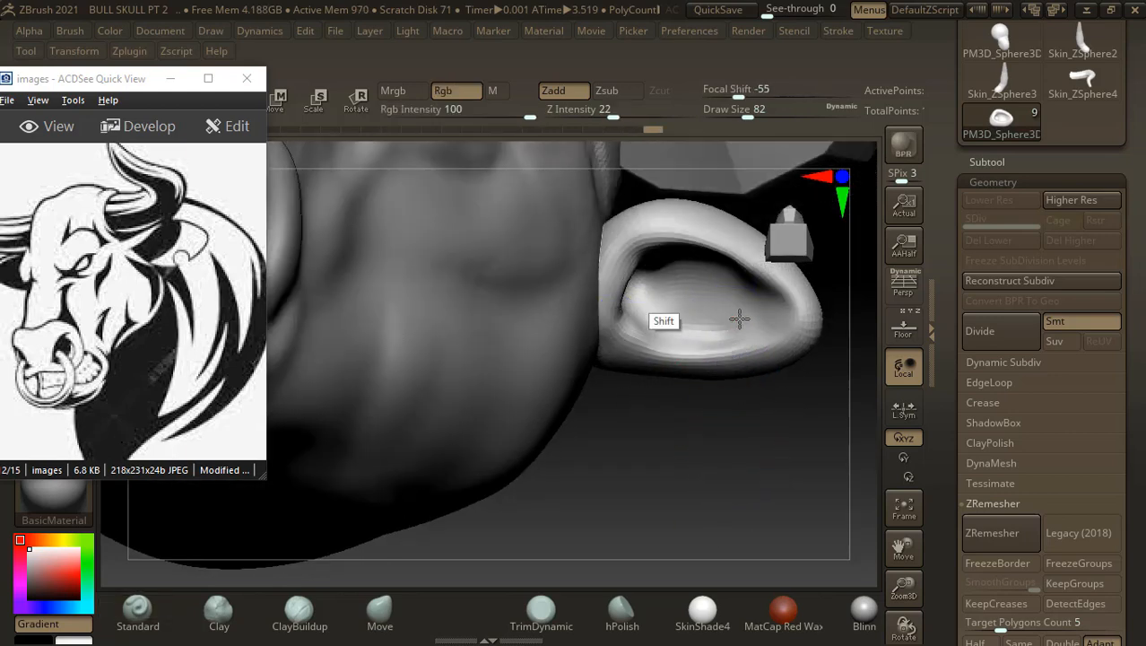
mouse_move(742, 441)
shift+mouse_down()
mouse_move(747, 450)
mouse_move(726, 430)
mouse_move(794, 445)
mouse_move(750, 436)
mouse_move(752, 472)
shift+mouse_up()
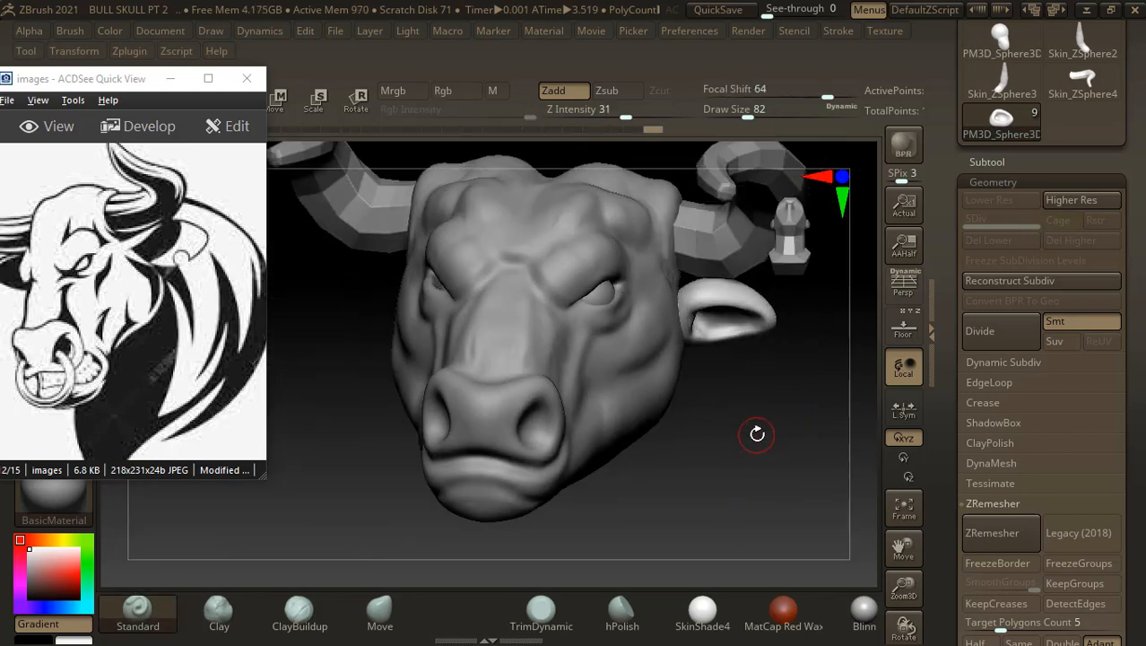
- Browse the reference images to the front-view brown bull head drawing
click(66, 332)
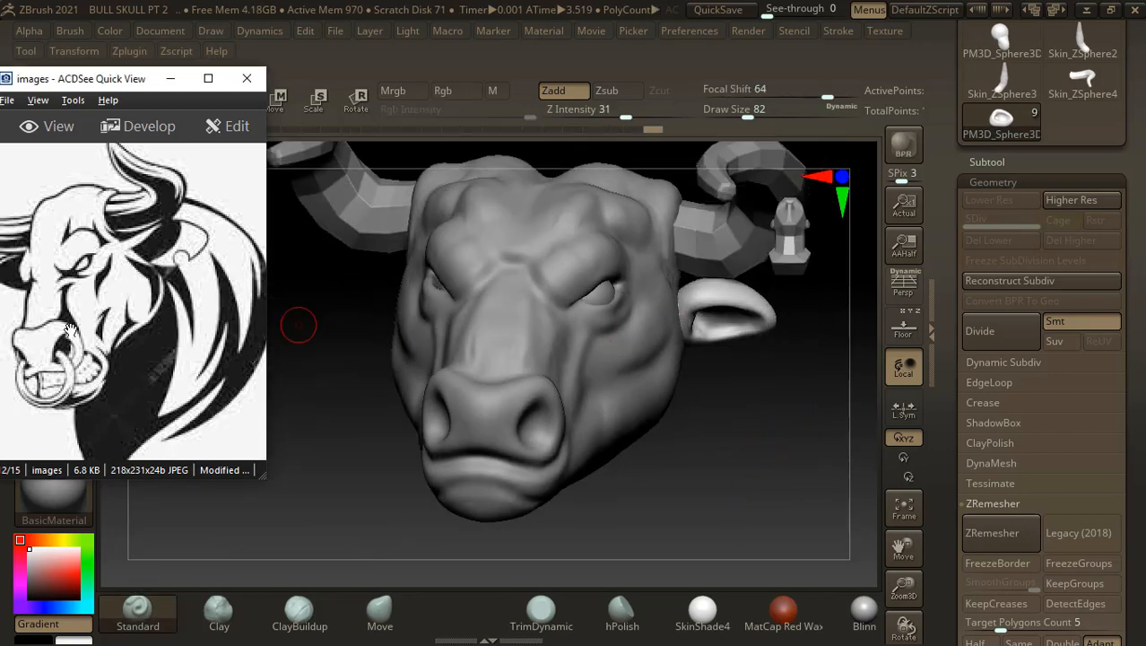
scroll(66, 332, down, 2)
scroll(67, 332, down, 4)
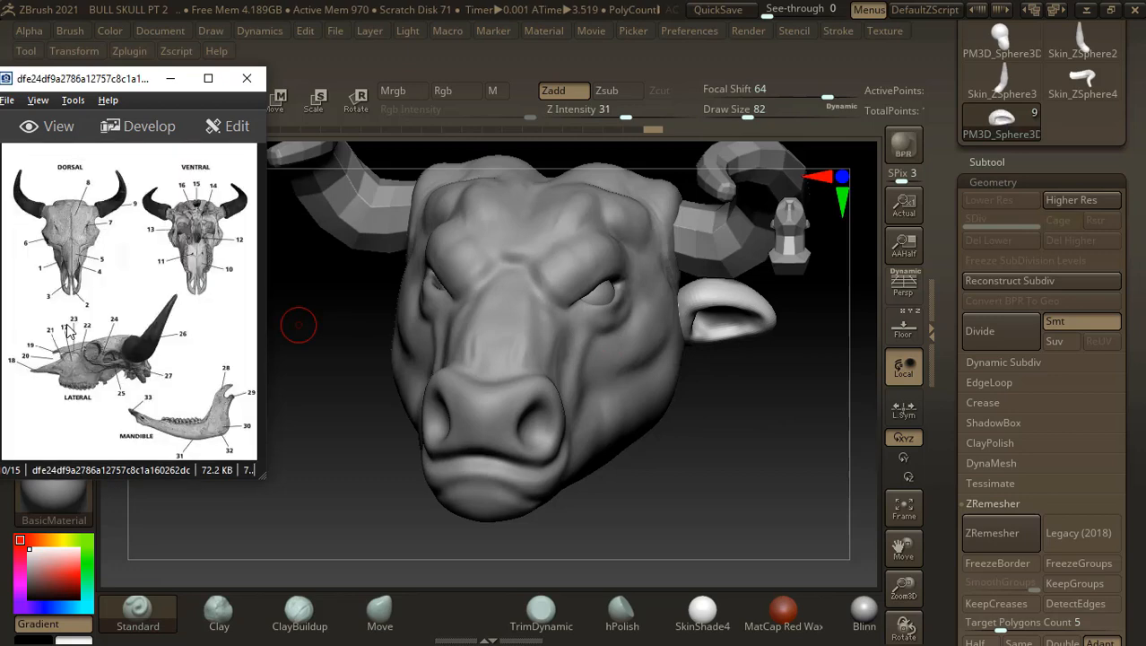
scroll(68, 331, down, 1)
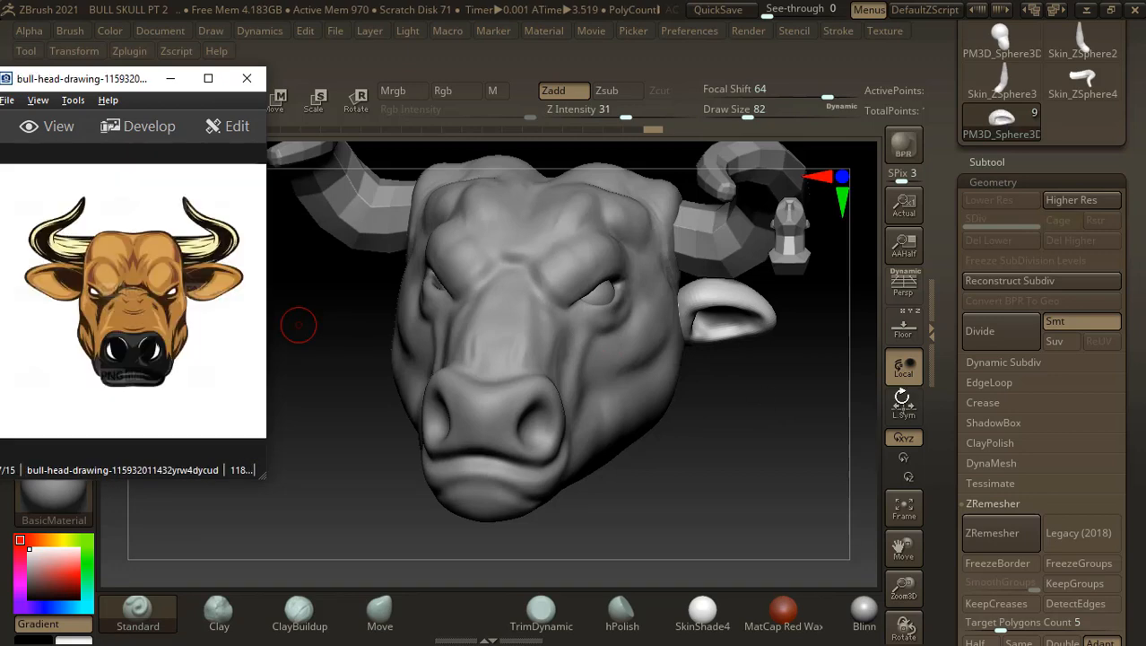
- Stretch the ear's outer end outward into a pointed tip with the Move brush, enlarging the draw size to 262
drag(767, 416, 801, 512)
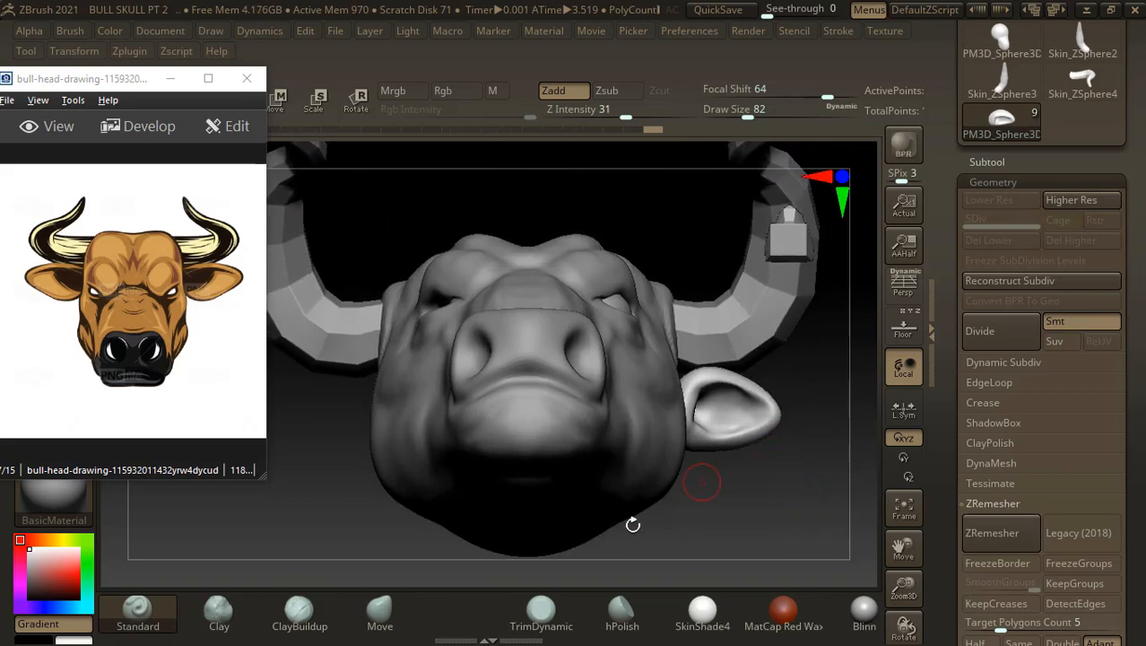
click(405, 616)
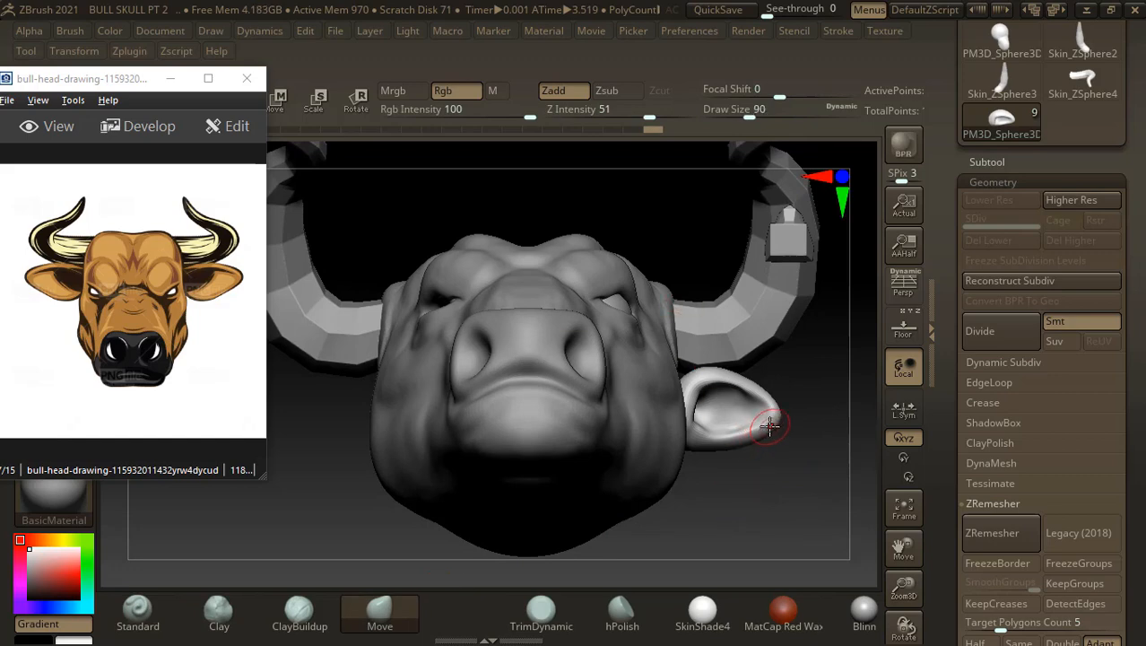
mouse_move(777, 417)
mouse_down()
mouse_move(801, 417)
mouse_move(759, 381)
mouse_move(777, 382)
mouse_up()
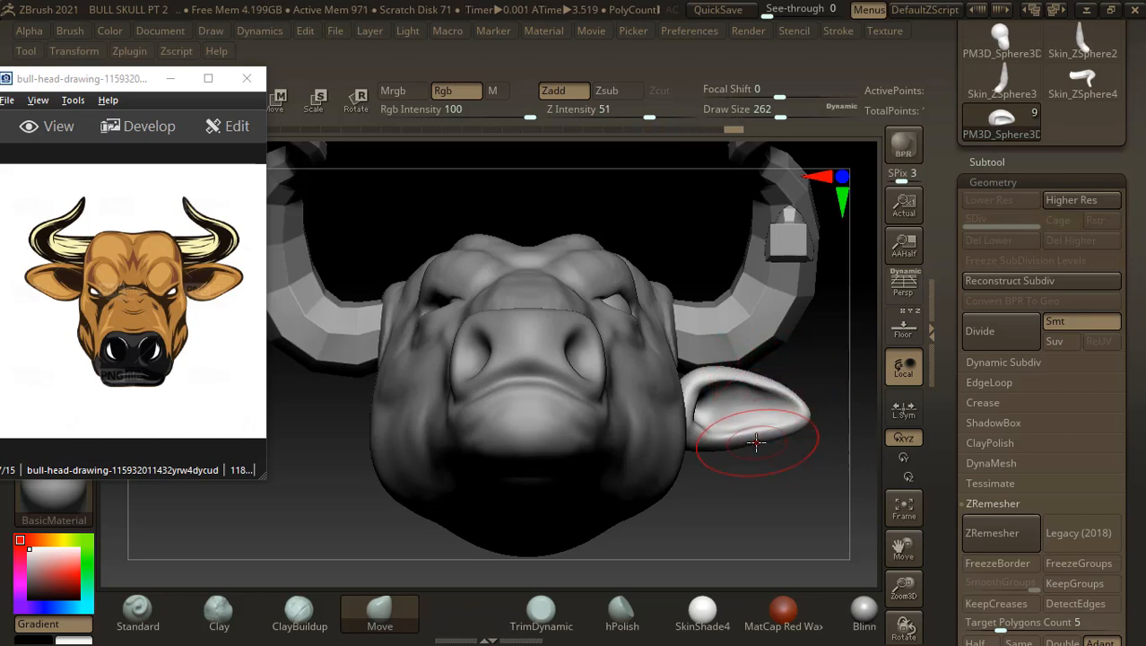
mouse_move(776, 486)
mouse_down()
mouse_move(717, 378)
mouse_move(761, 384)
mouse_up()
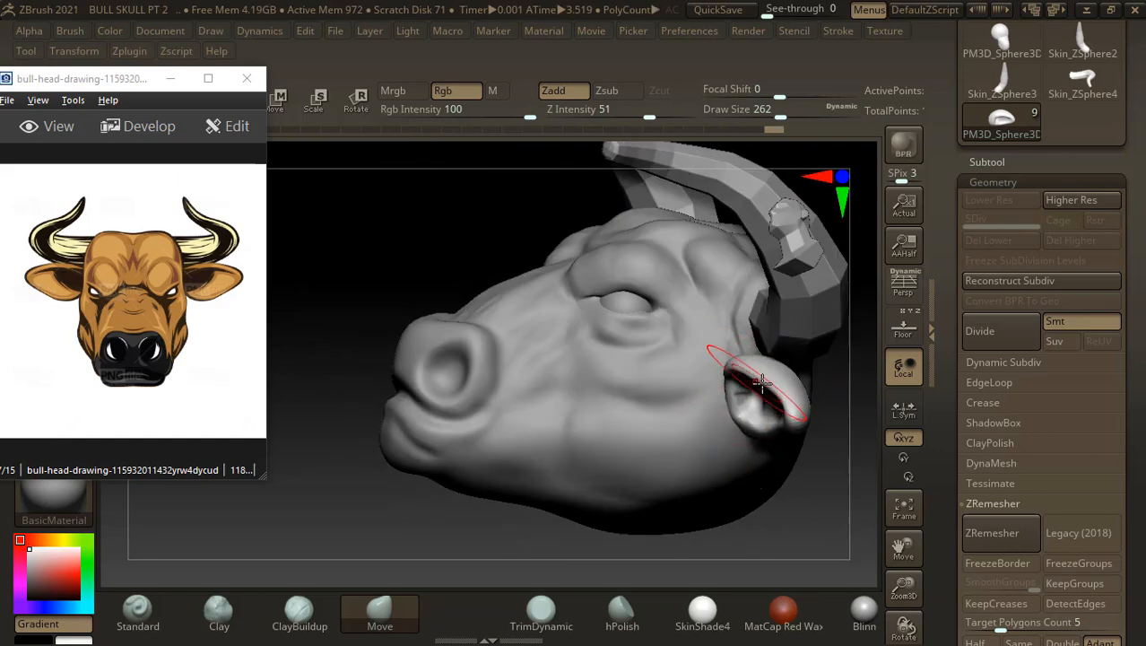
drag(789, 478, 778, 408)
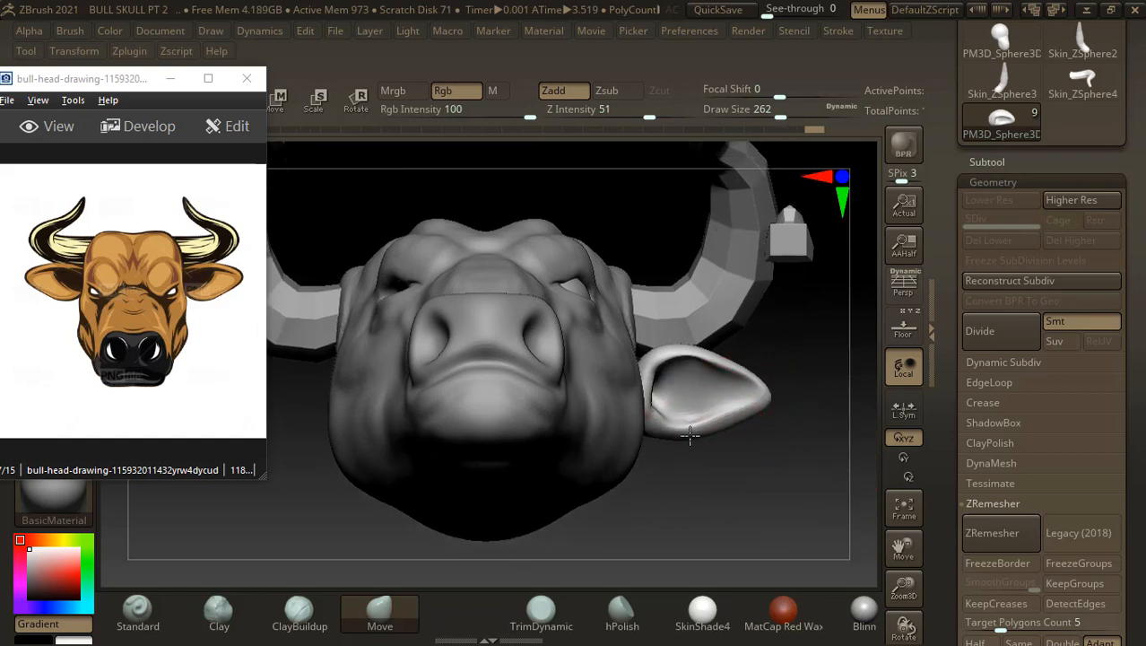
- Refine the ear's lower rim into a slimmer curve with the Move brush, reducing the draw size to 206
mouse_move(692, 442)
mouse_down()
mouse_move(668, 444)
mouse_move(647, 369)
mouse_move(654, 432)
mouse_up()
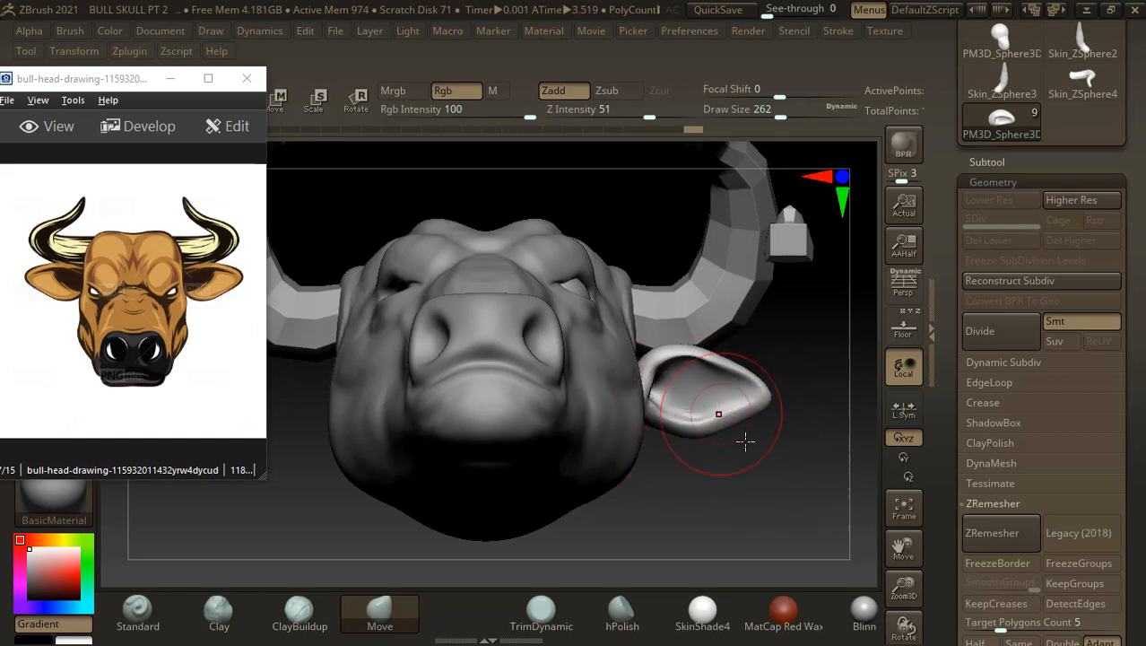
drag(774, 460, 747, 432)
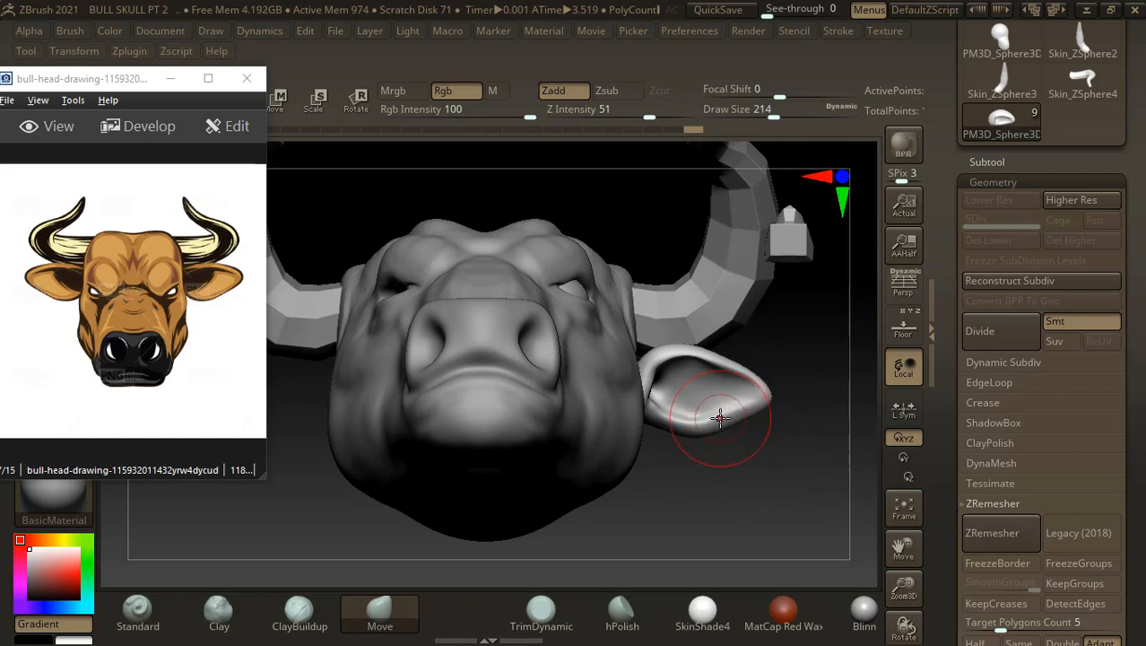
drag(719, 420, 734, 413)
drag(798, 441, 763, 454)
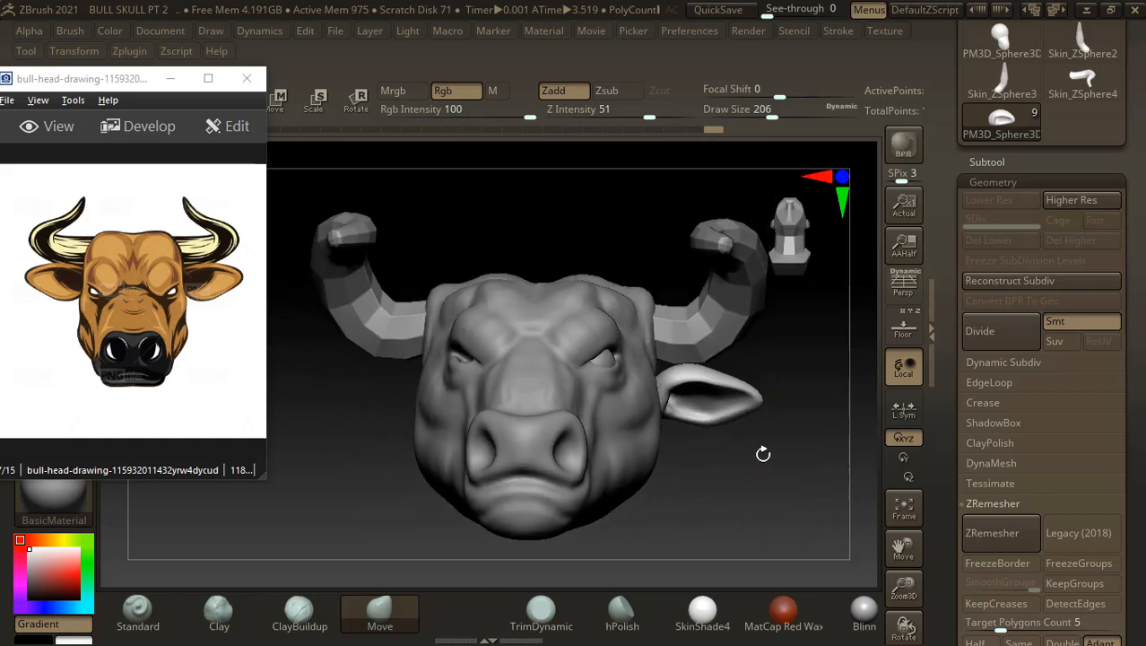
- Identify the eye, ear and horn subtools by activating them one after another and checking the subtool list
click(988, 161)
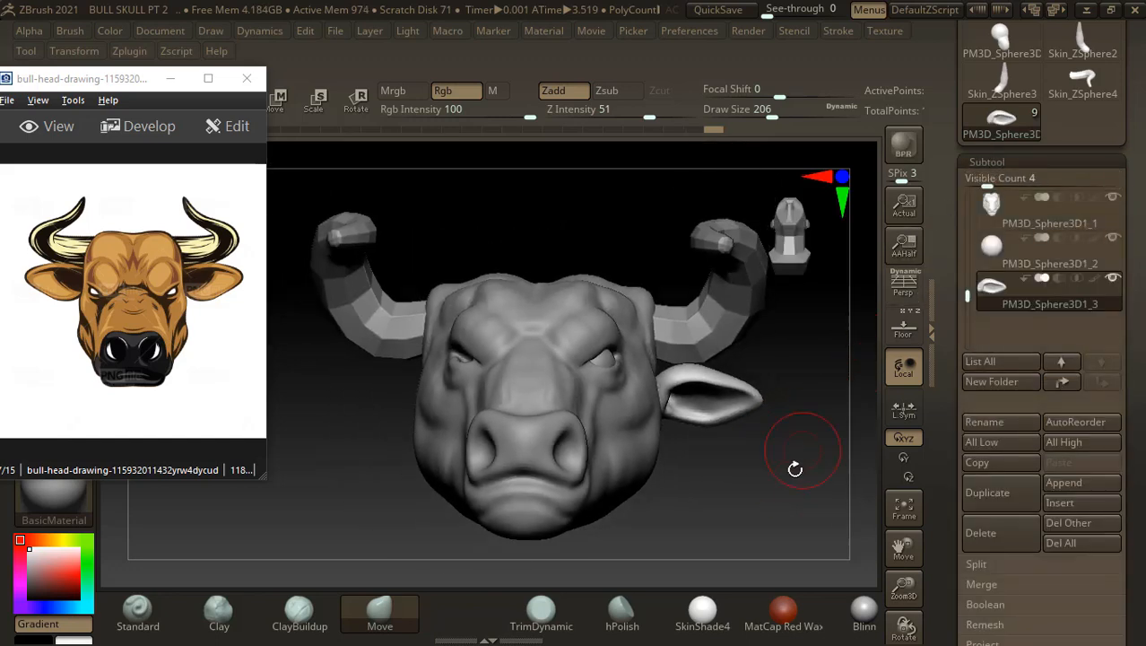
drag(770, 501, 813, 405)
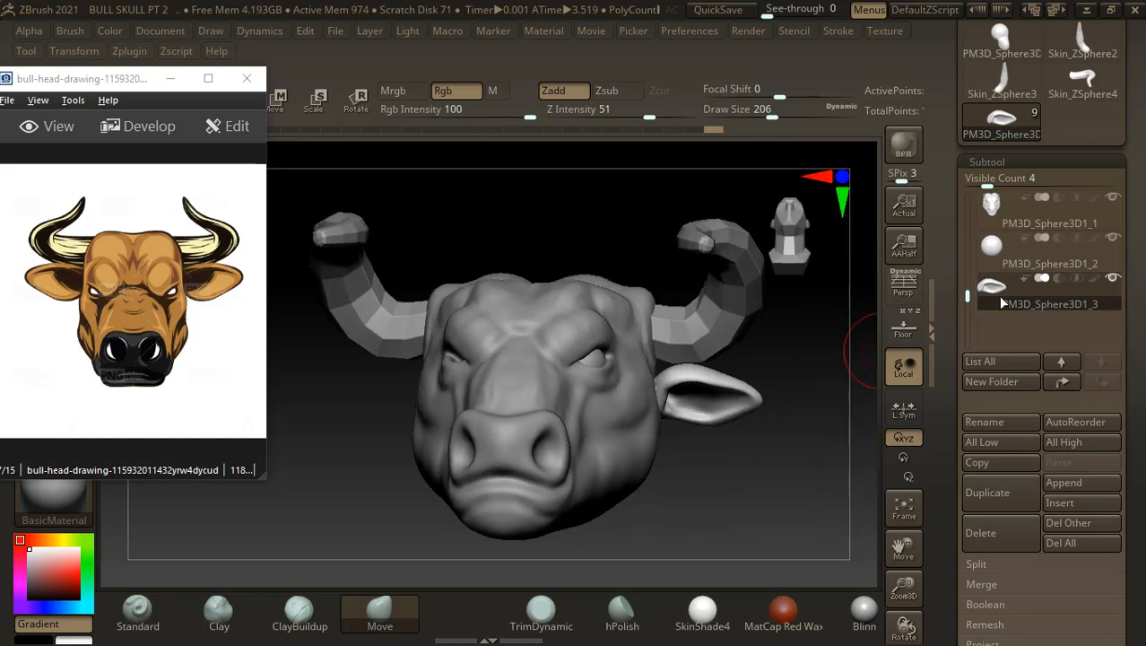
key(alt)
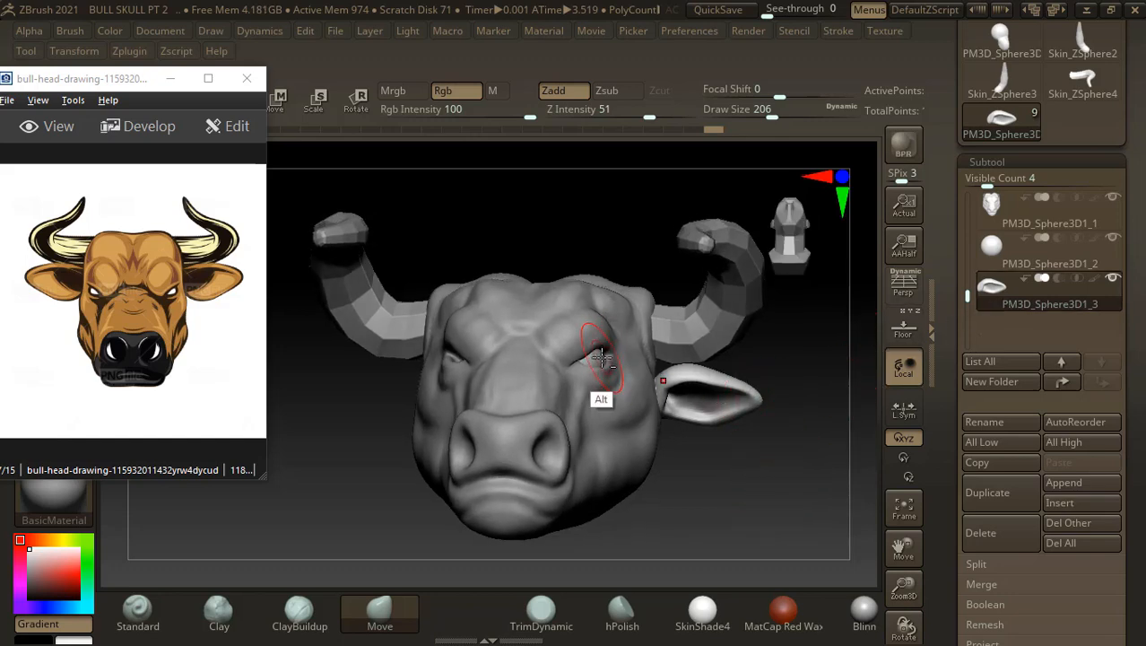
alt+click(600, 357)
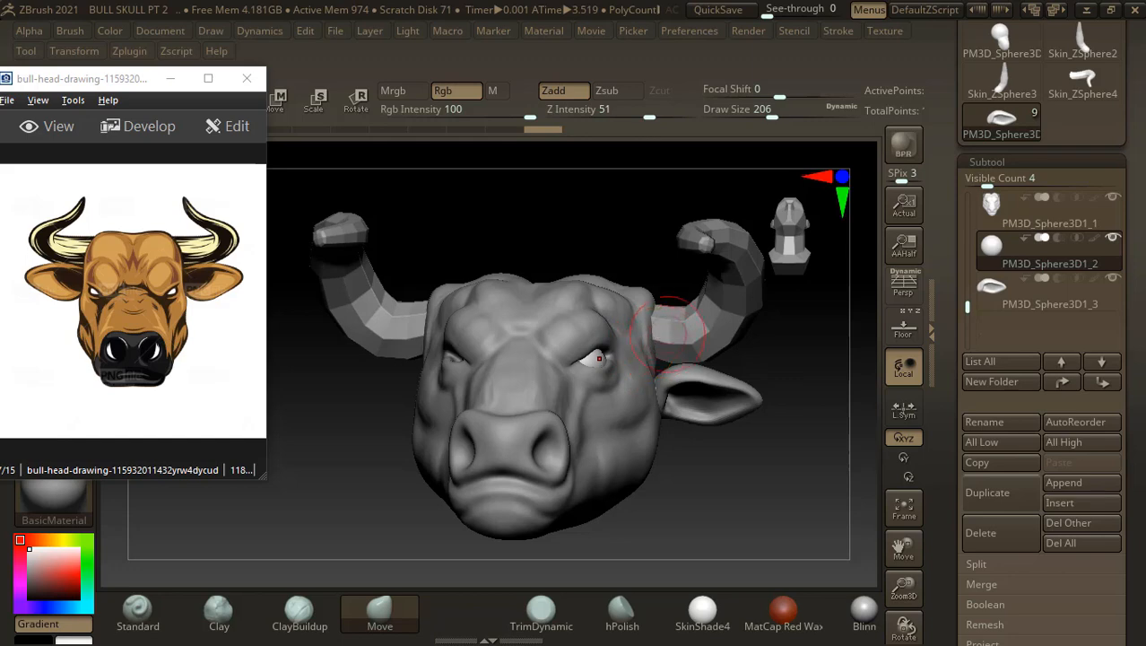
alt+click(734, 384)
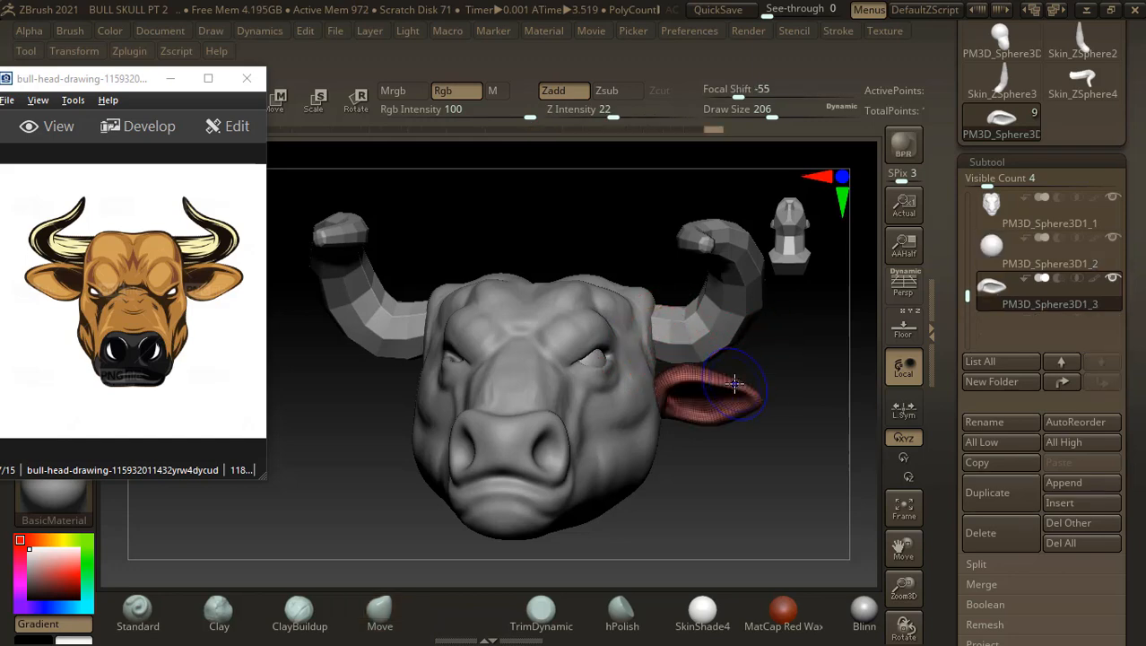
key(b)
key(m)
key(v)
alt+click(696, 328)
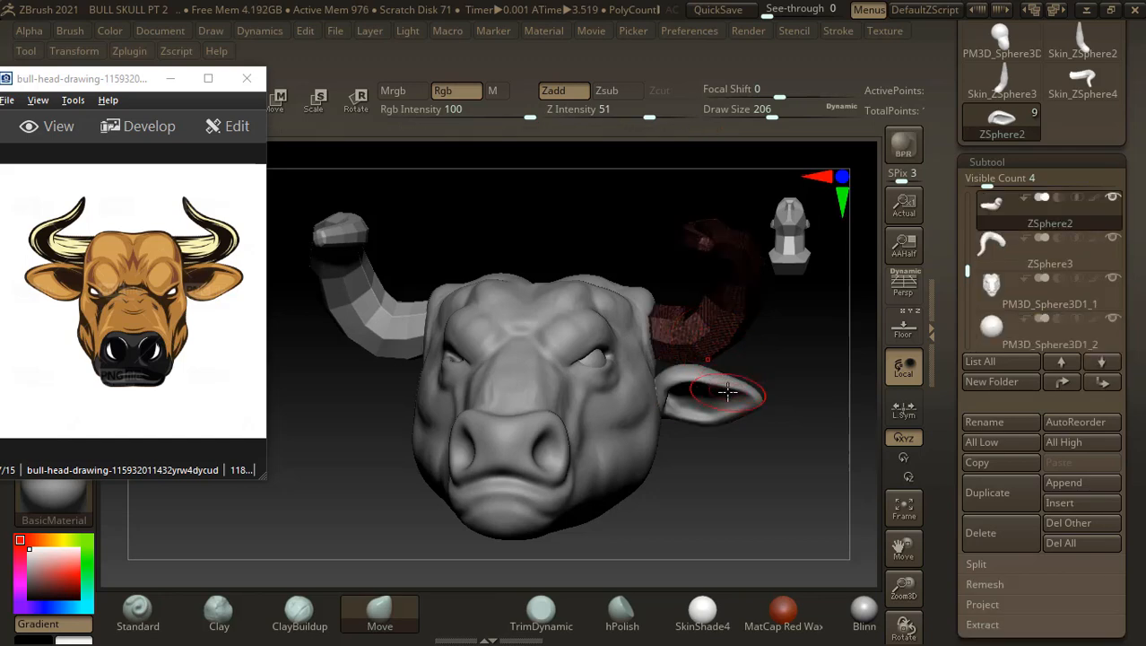
drag(715, 334, 714, 325)
alt+click(597, 359)
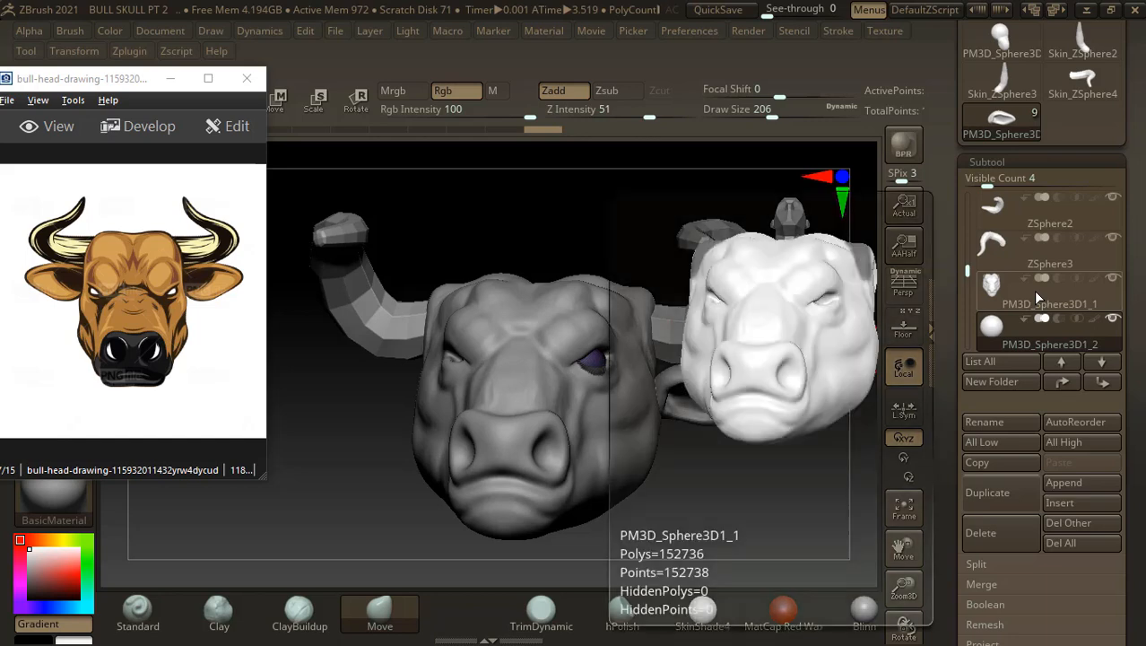
mouse_move(1000, 260)
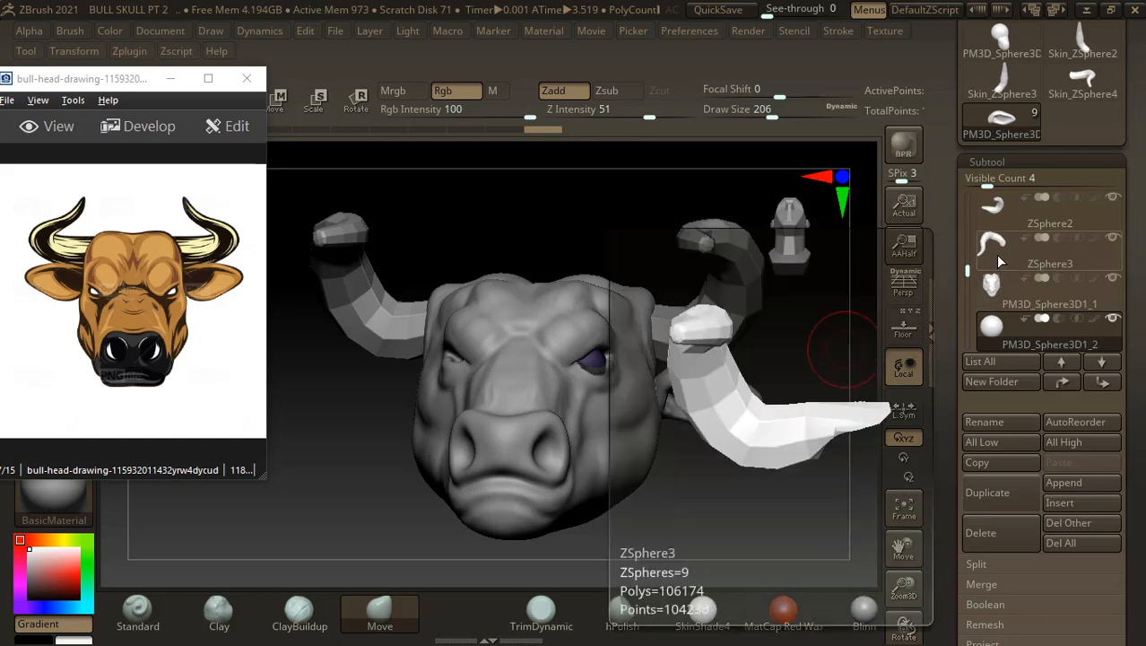
alt+click(729, 291)
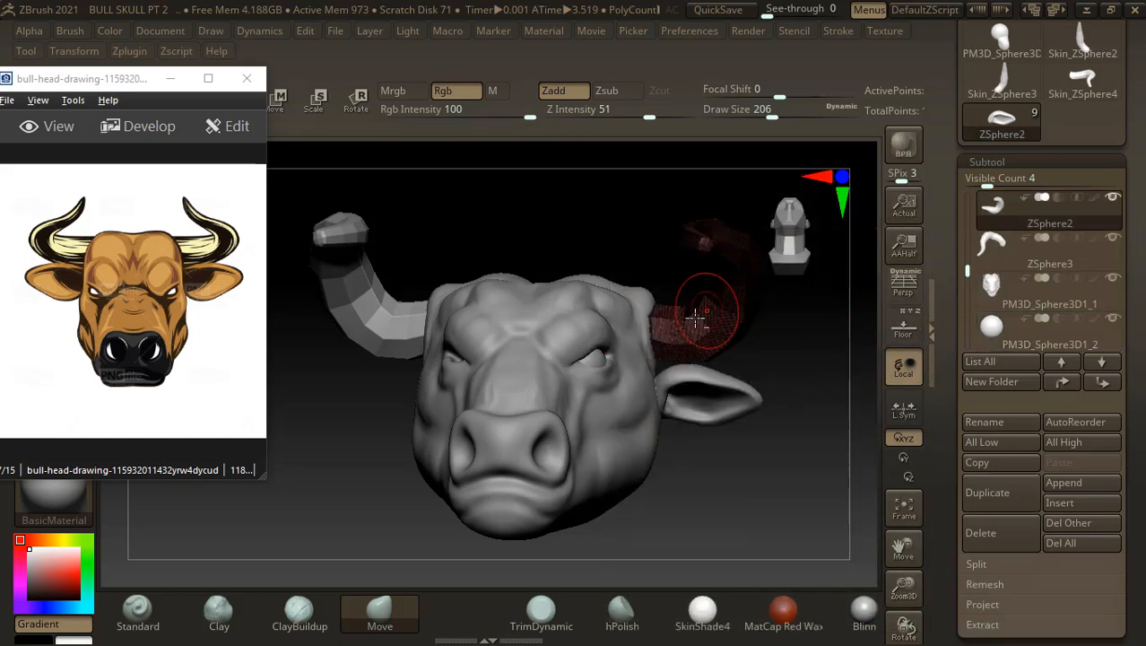
- Move the eye subtool PM3D_Sphere3D1_2 to the top of the subtool list, above the horn ZSphere2
alt+click(601, 357)
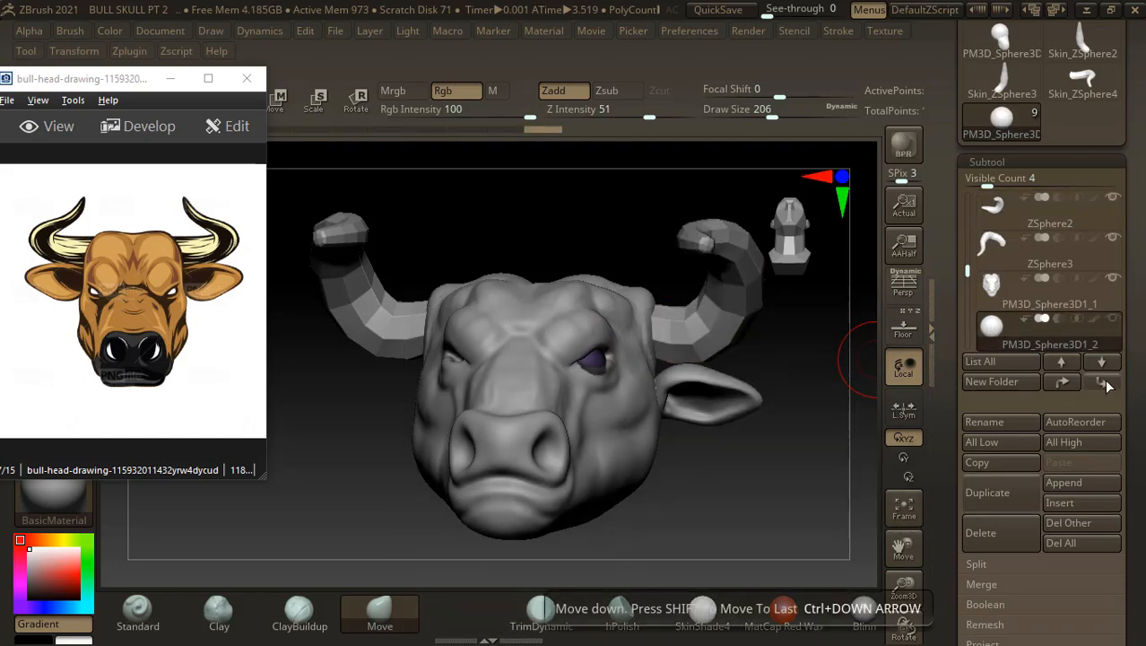
click(1069, 383)
click(1069, 383)
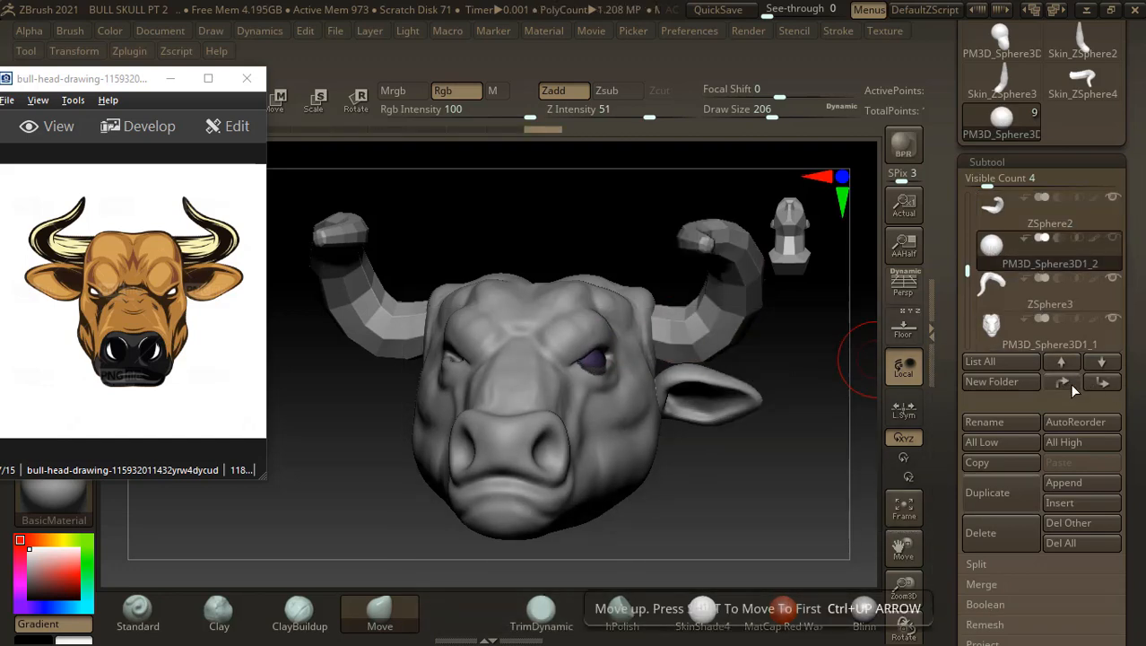
click(993, 211)
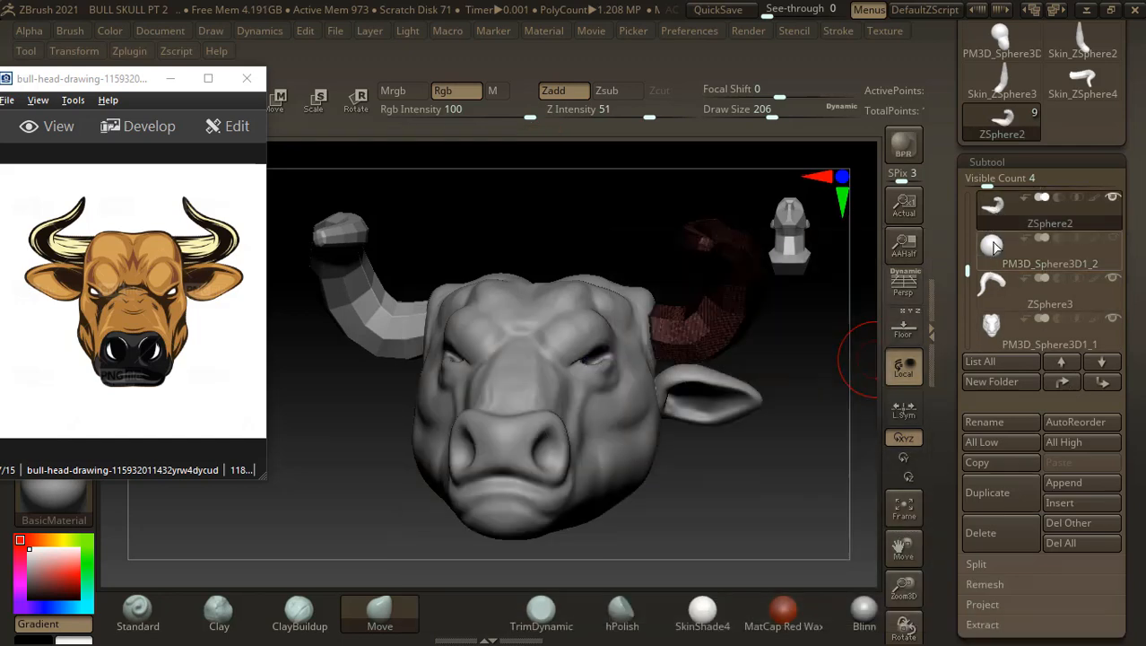
click(992, 244)
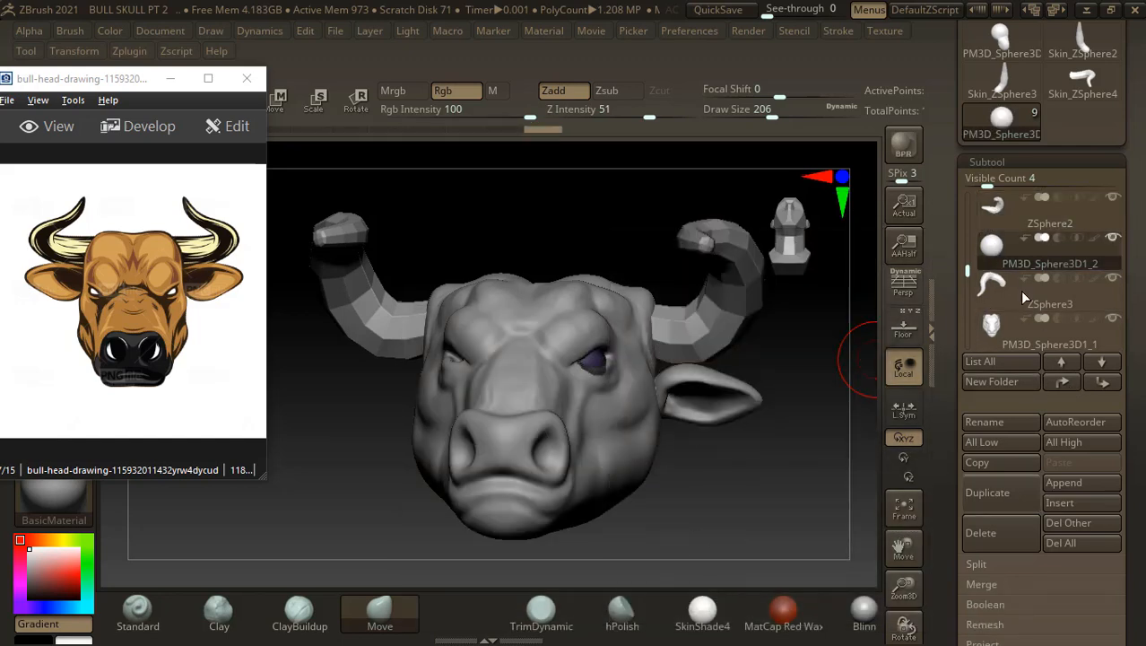
click(1061, 361)
click(997, 254)
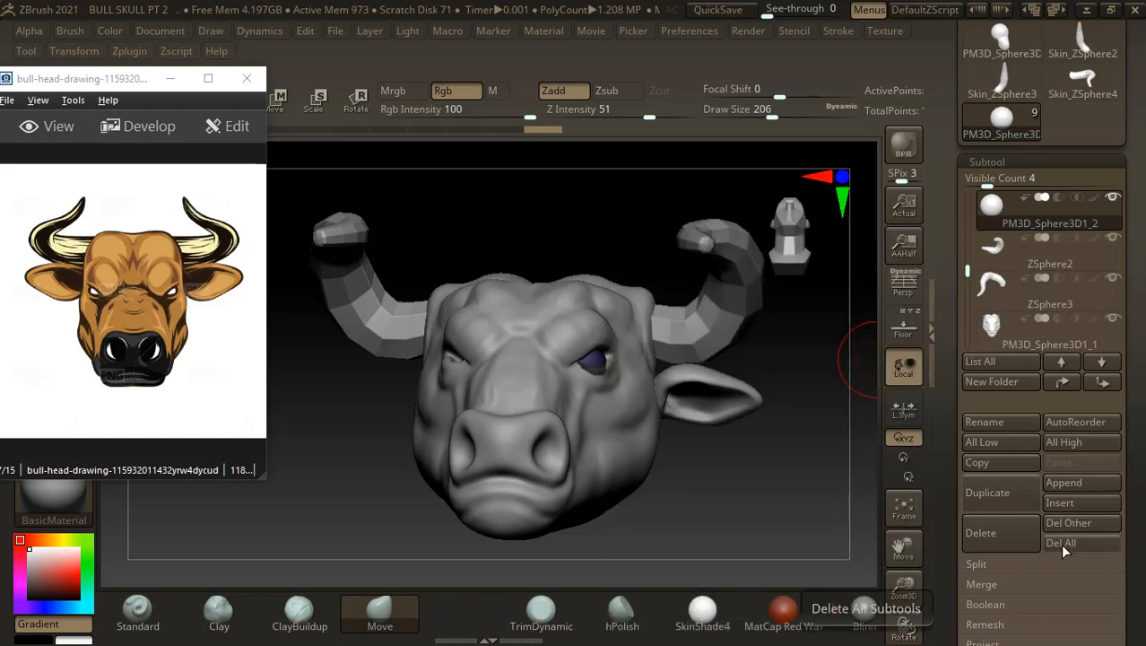
- Merge the eye subtool PM3D_Sphere3D1_2 down into the ZSphere2 horn and accept the non-undoable operation
drag(945, 494, 949, 438)
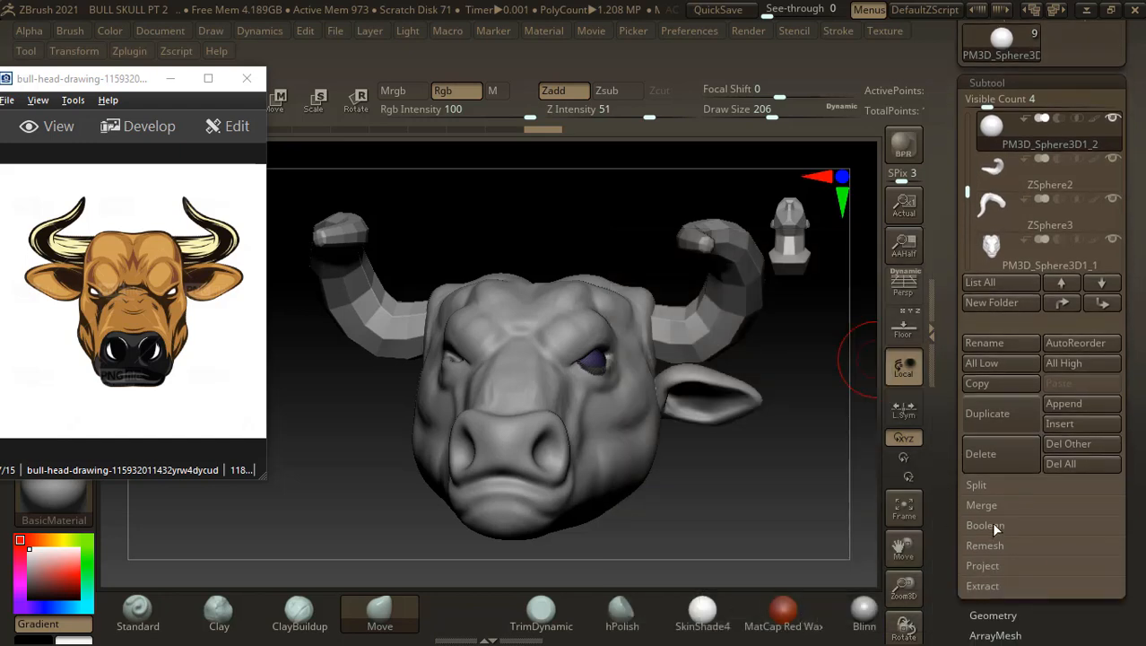
click(995, 172)
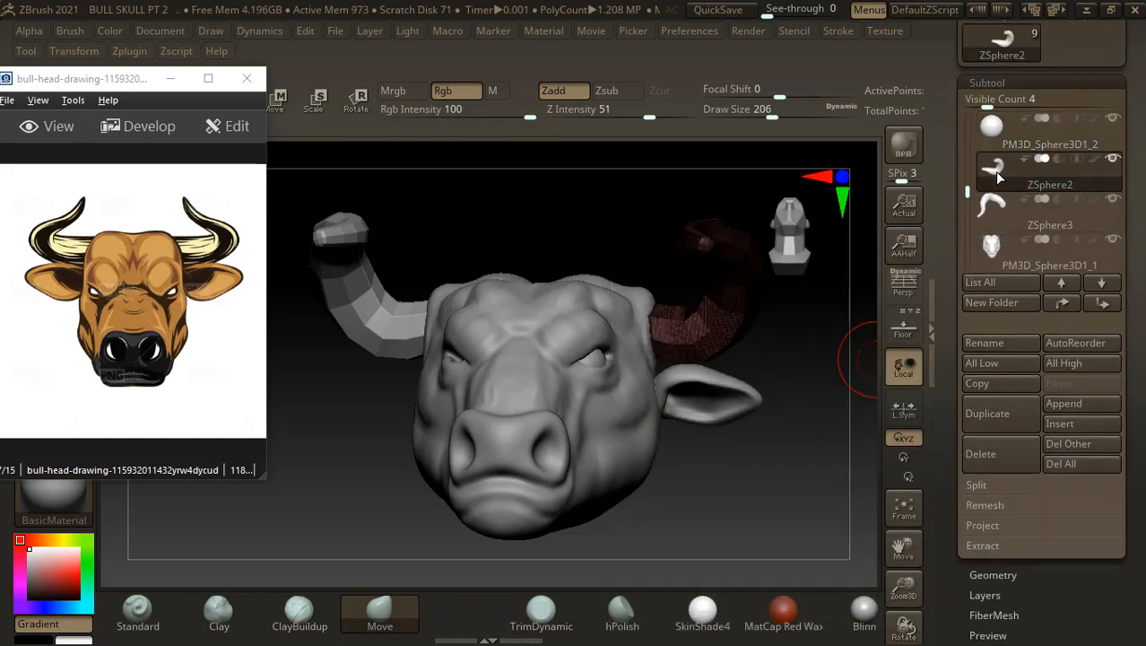
click(995, 131)
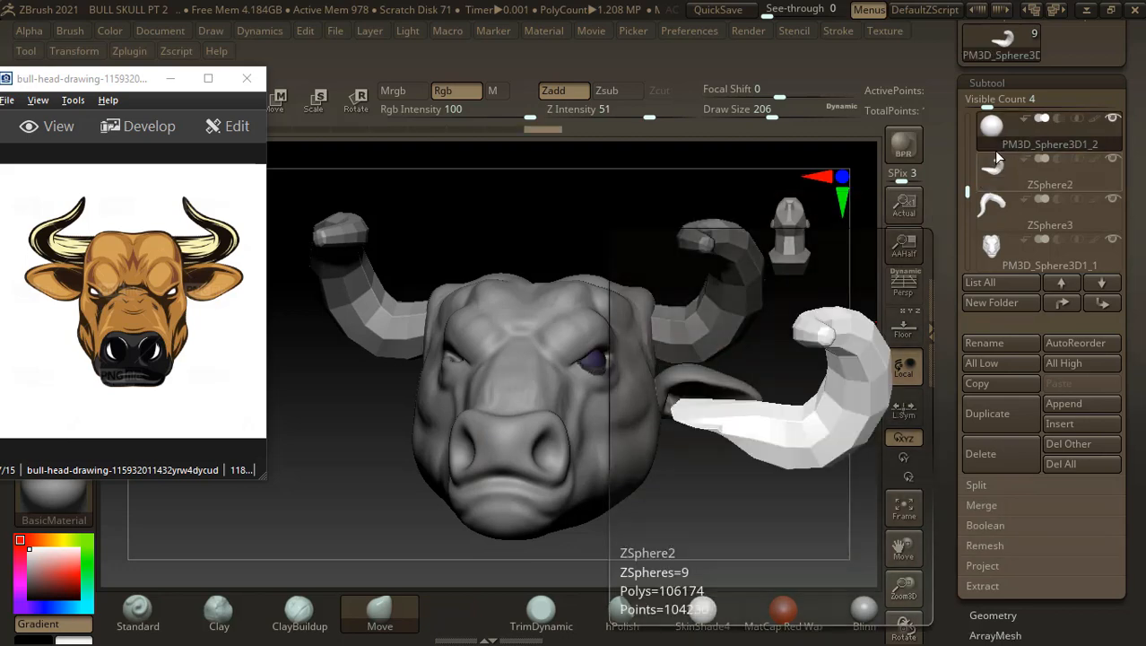
click(981, 453)
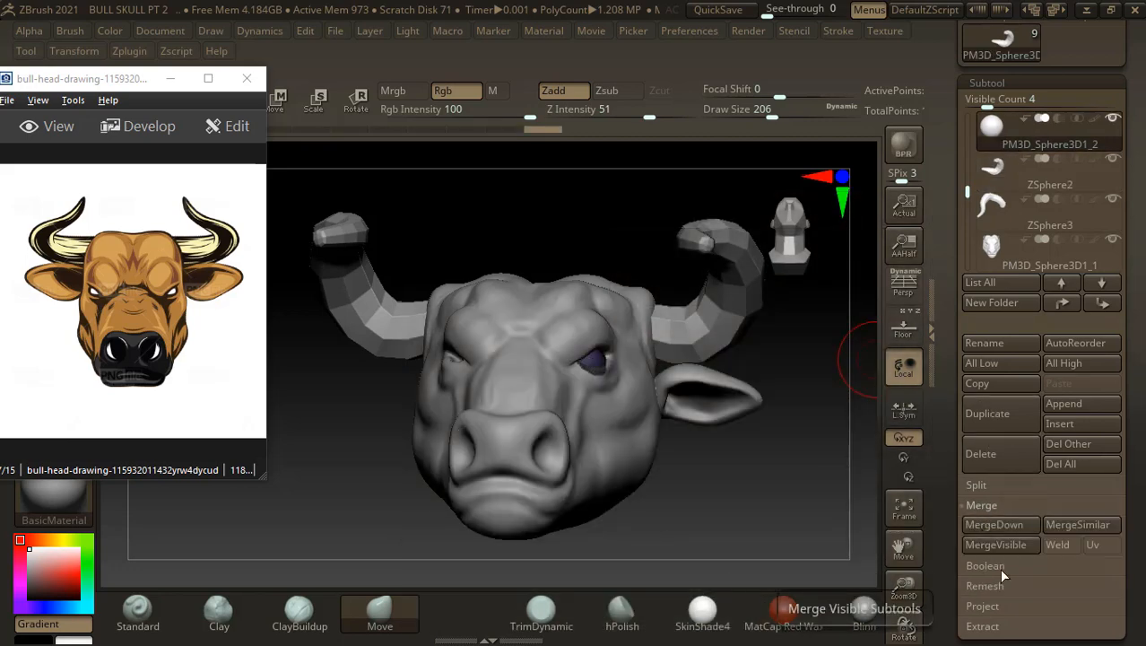
click(1005, 526)
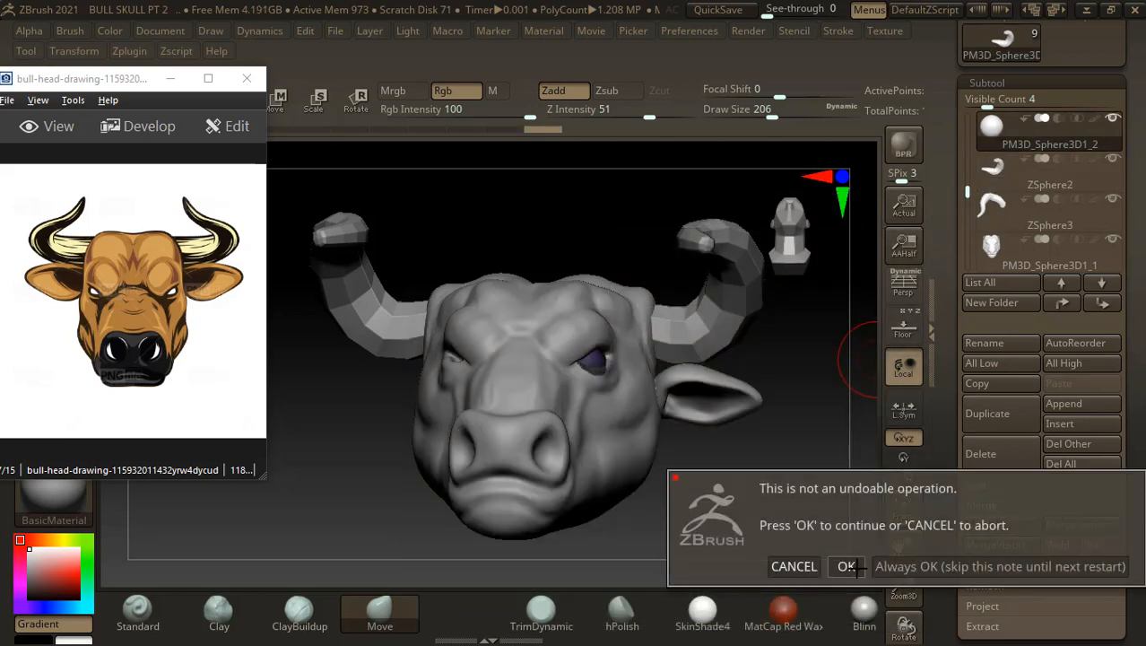
click(846, 565)
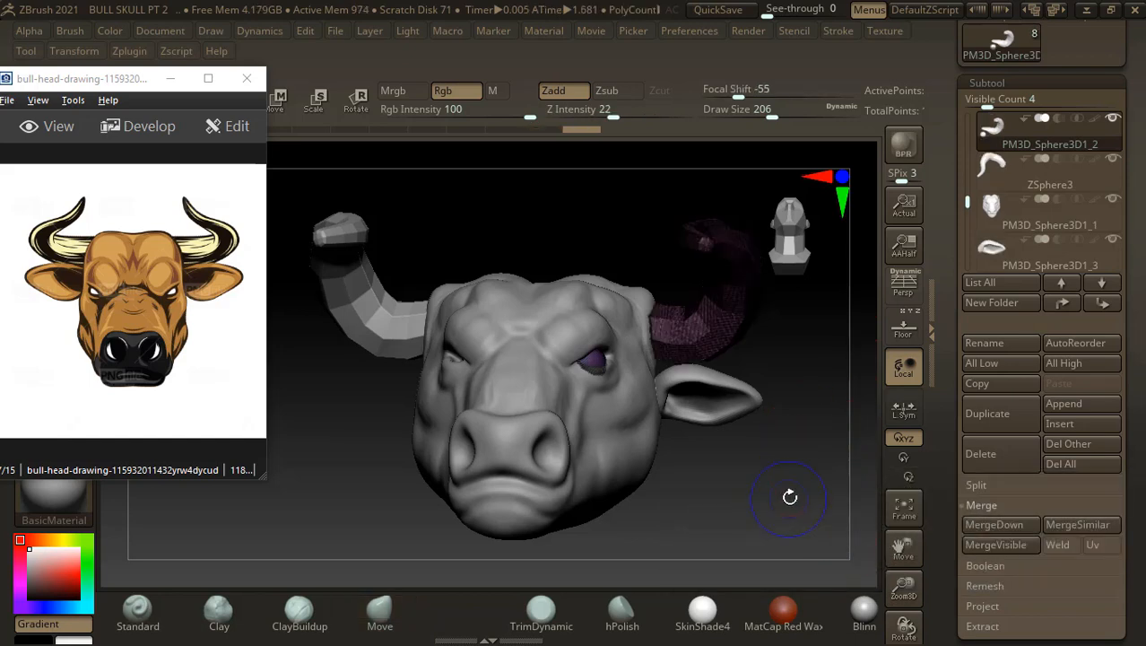
- Assign automatic polygroups to the merged horn and eye subtool with Auto Groups
key(ctrl+shift+a)
key(shift+f)
mouse_move(792, 499)
mouse_down()
mouse_move(768, 507)
mouse_move(770, 485)
mouse_move(779, 498)
mouse_up()
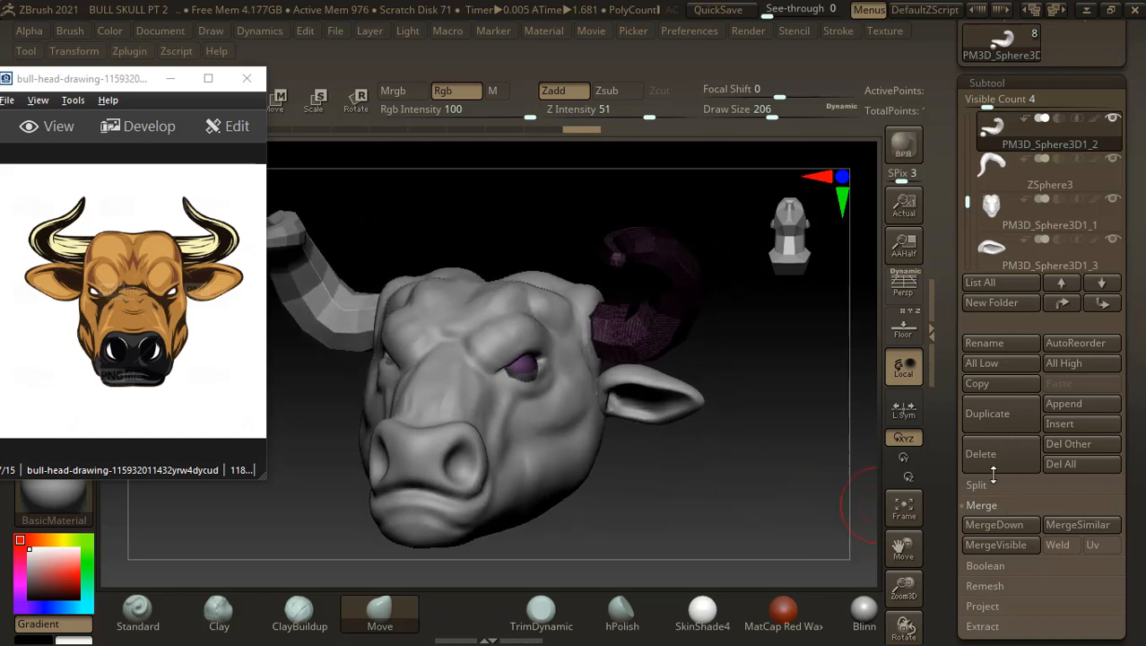
drag(952, 475, 947, 382)
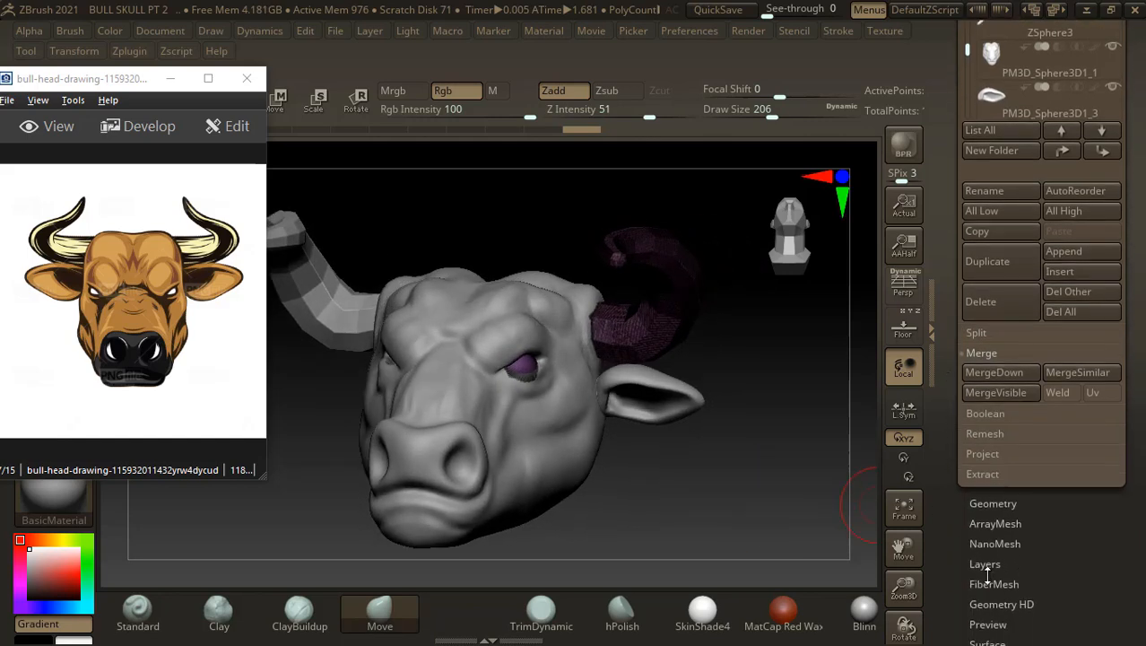
drag(959, 578, 967, 498)
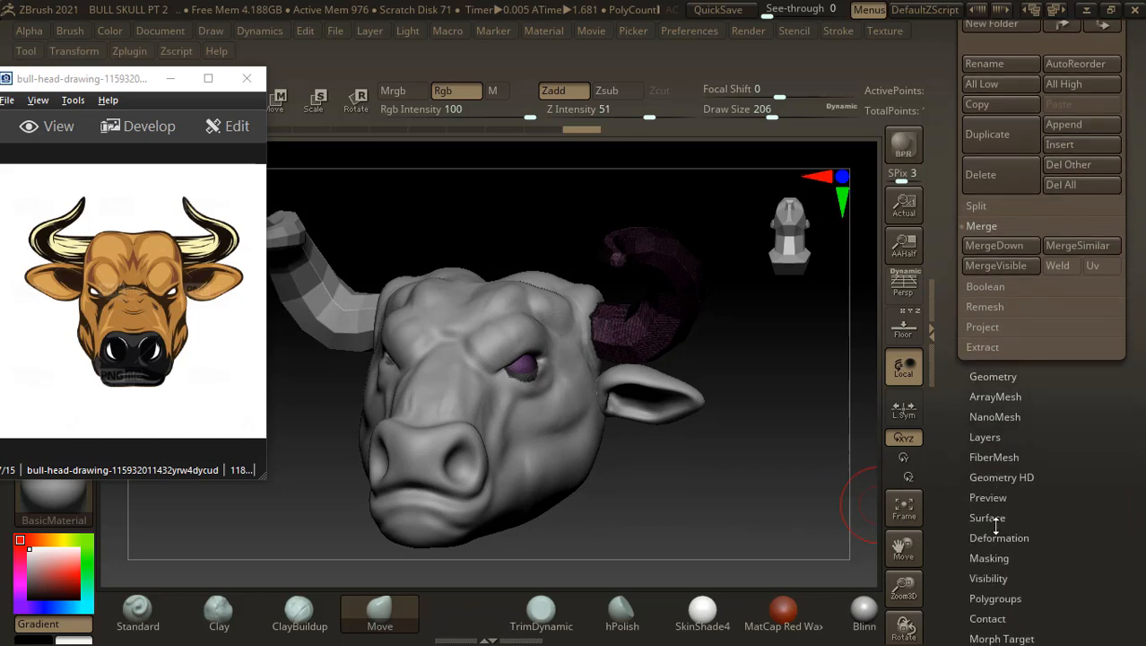
click(988, 598)
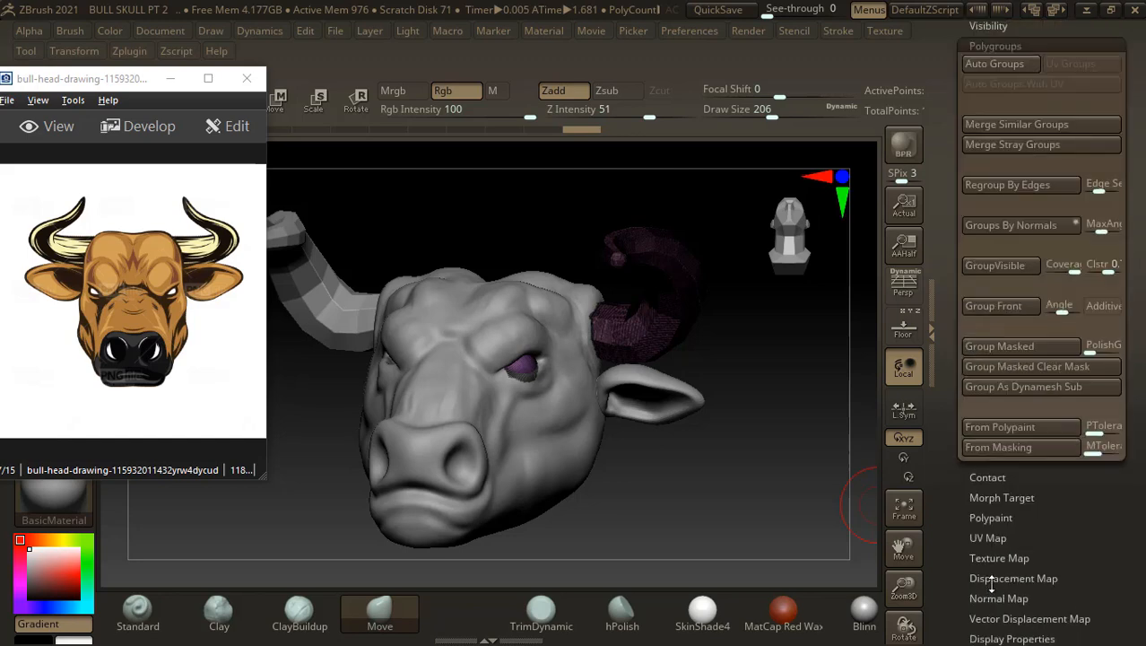
click(987, 68)
drag(790, 420, 791, 417)
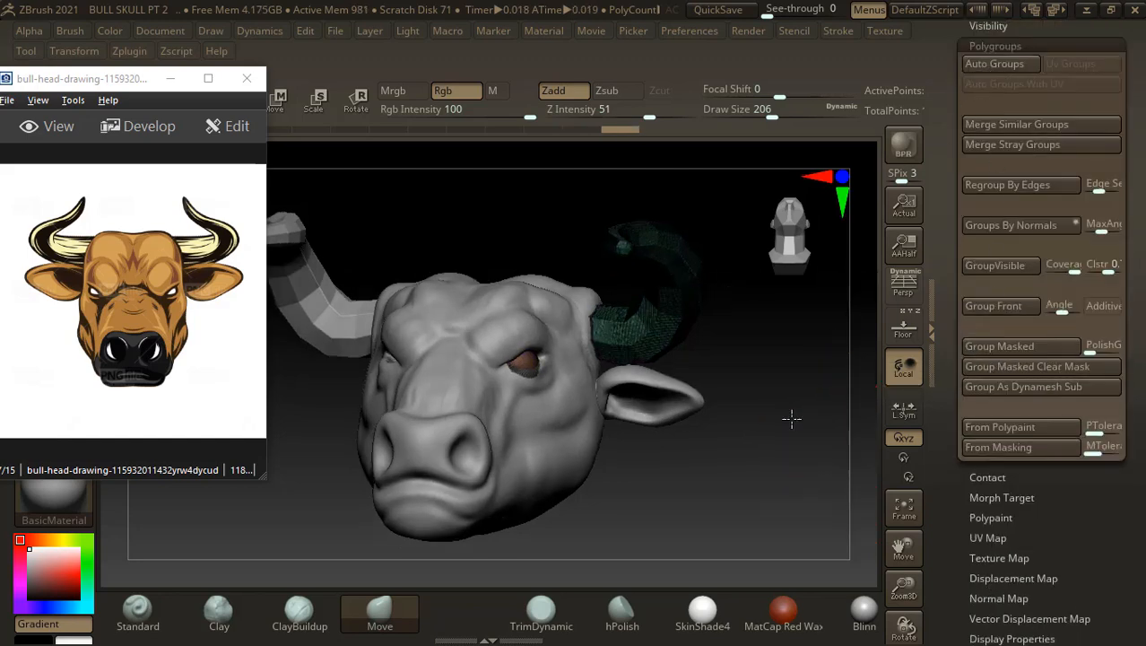
- Split the merged subtool by polygroups with Groups Split so the horn and eye become separate subtools
drag(953, 210, 992, 360)
click(990, 321)
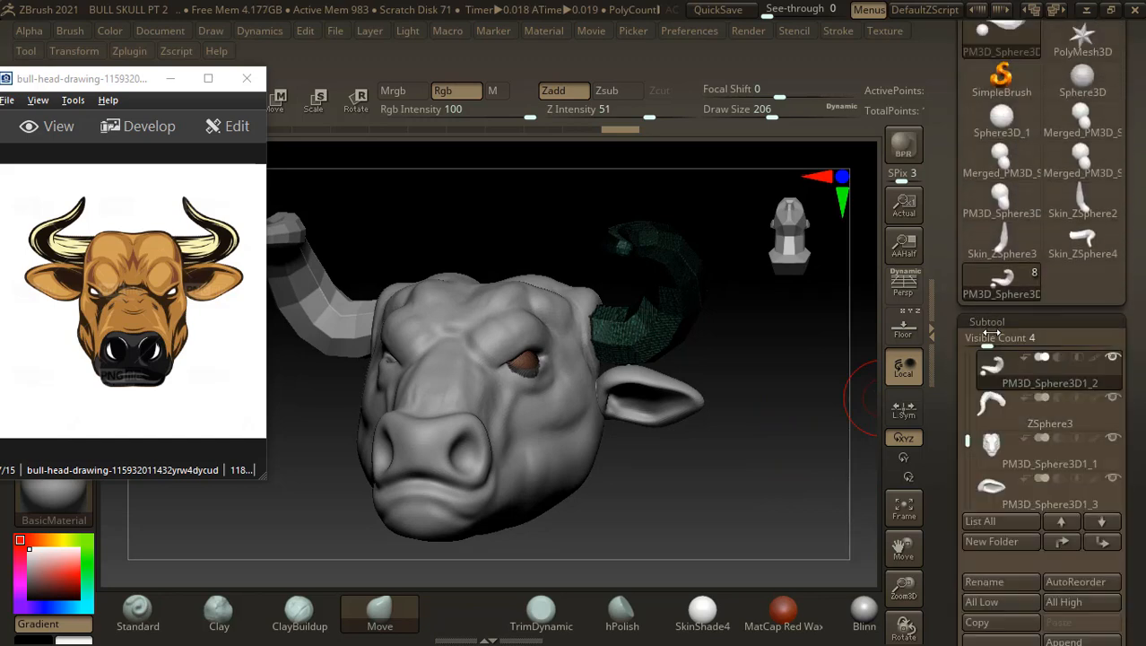
drag(942, 429, 950, 324)
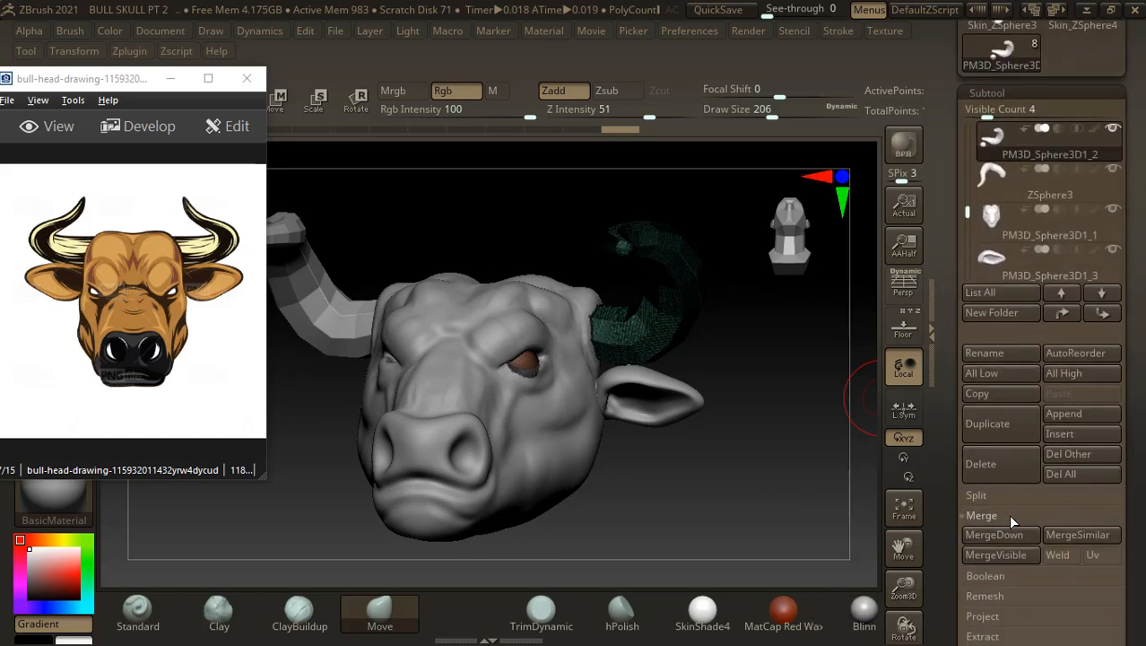
click(984, 497)
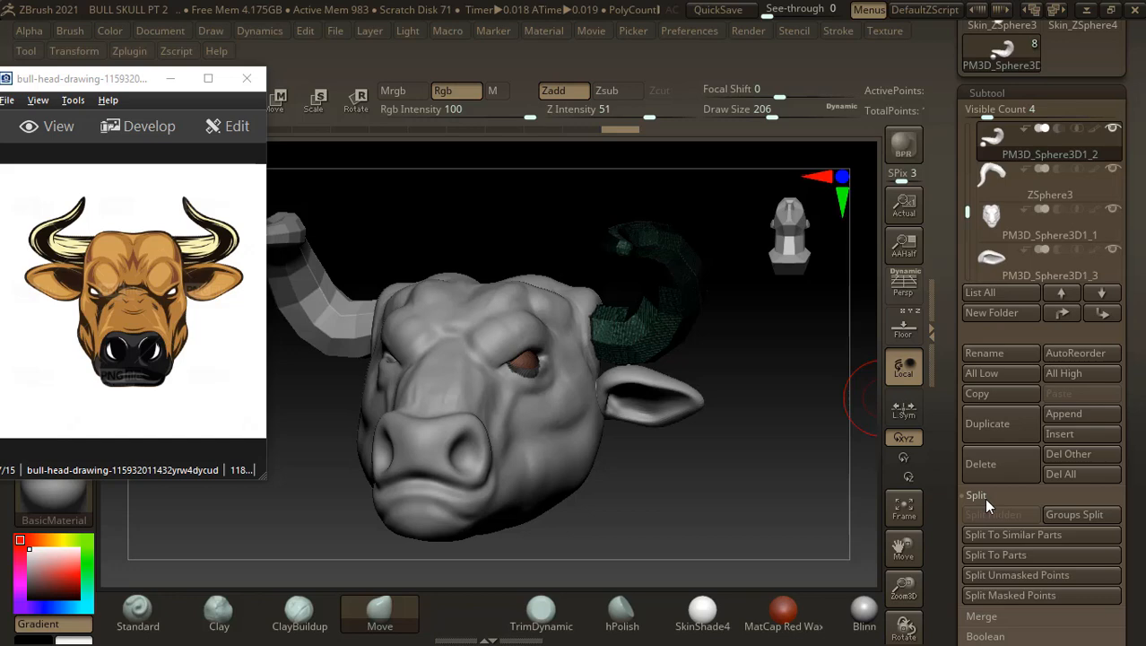
click(1086, 515)
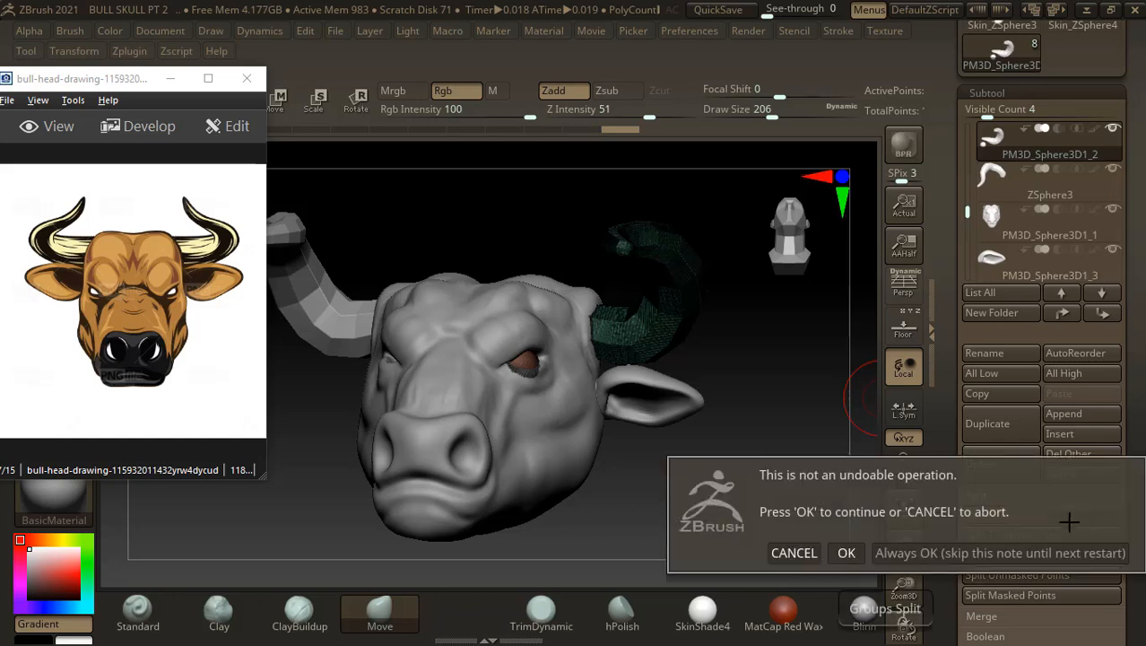
click(844, 551)
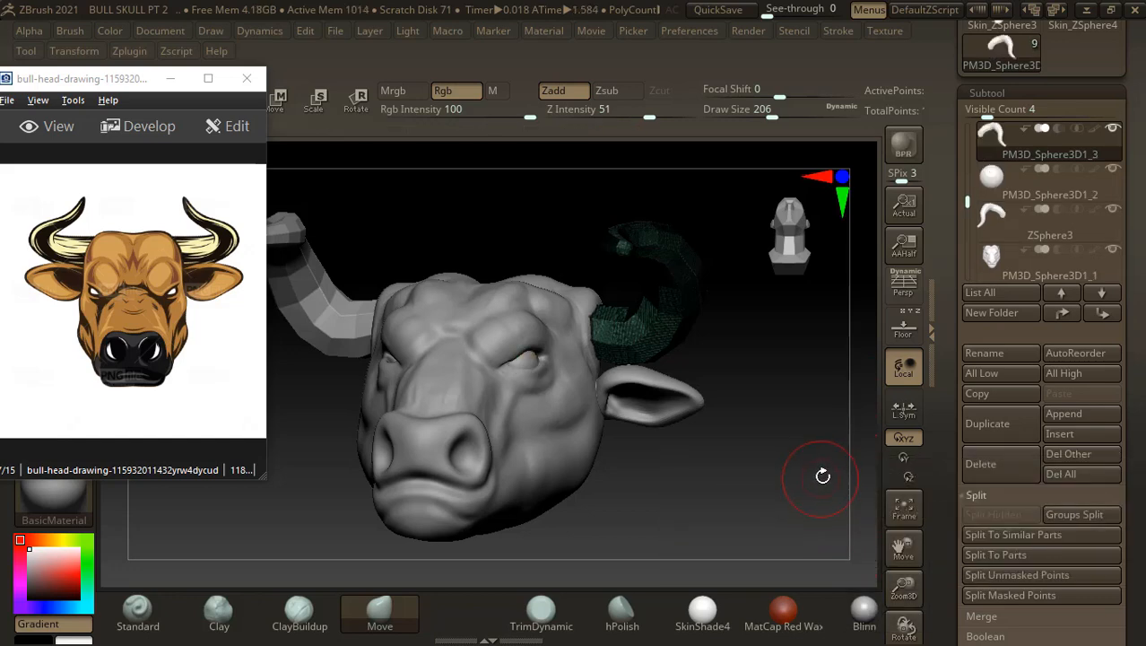
- Delete the ZSphere3 horn subtool on the side of the head without an ear
alt+click(345, 329)
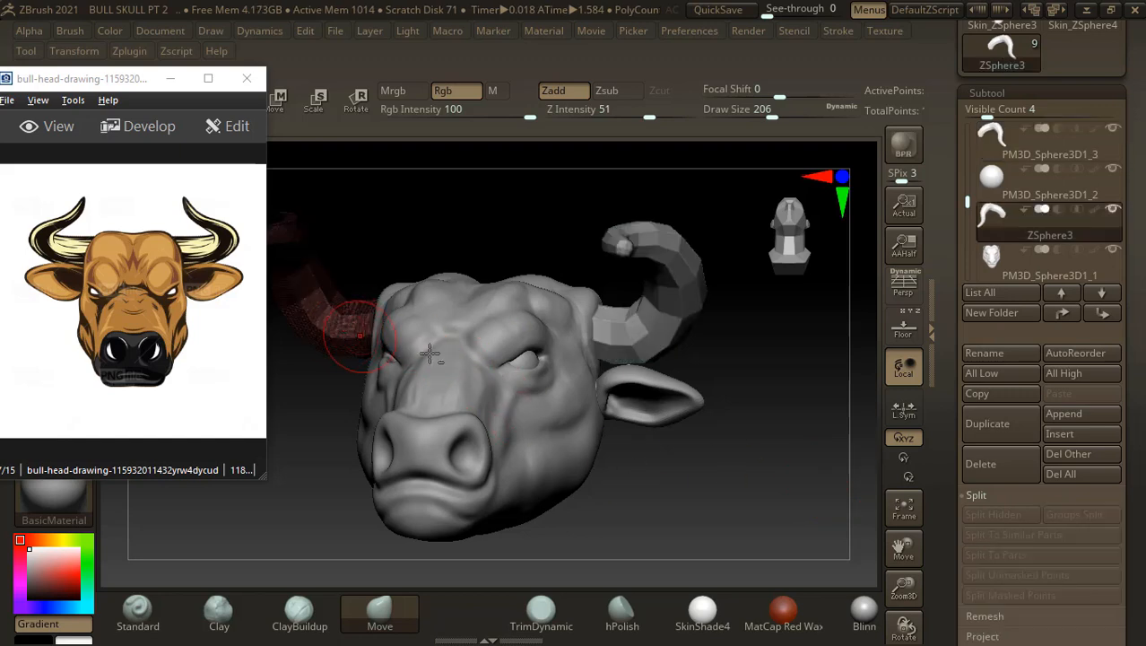
click(1012, 460)
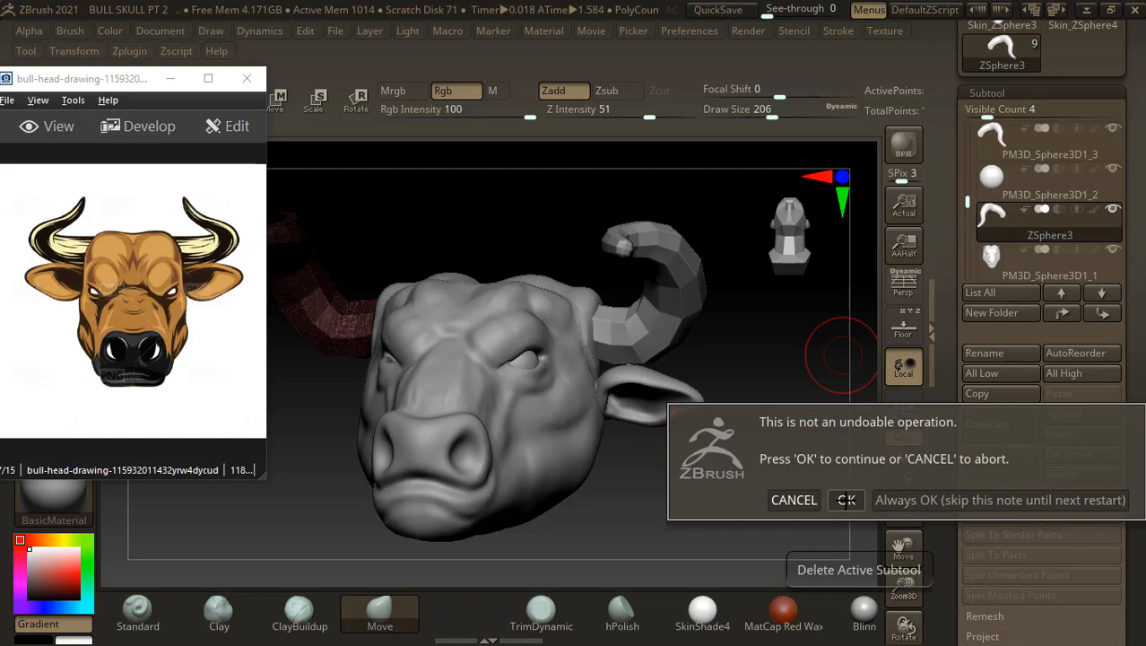
click(846, 500)
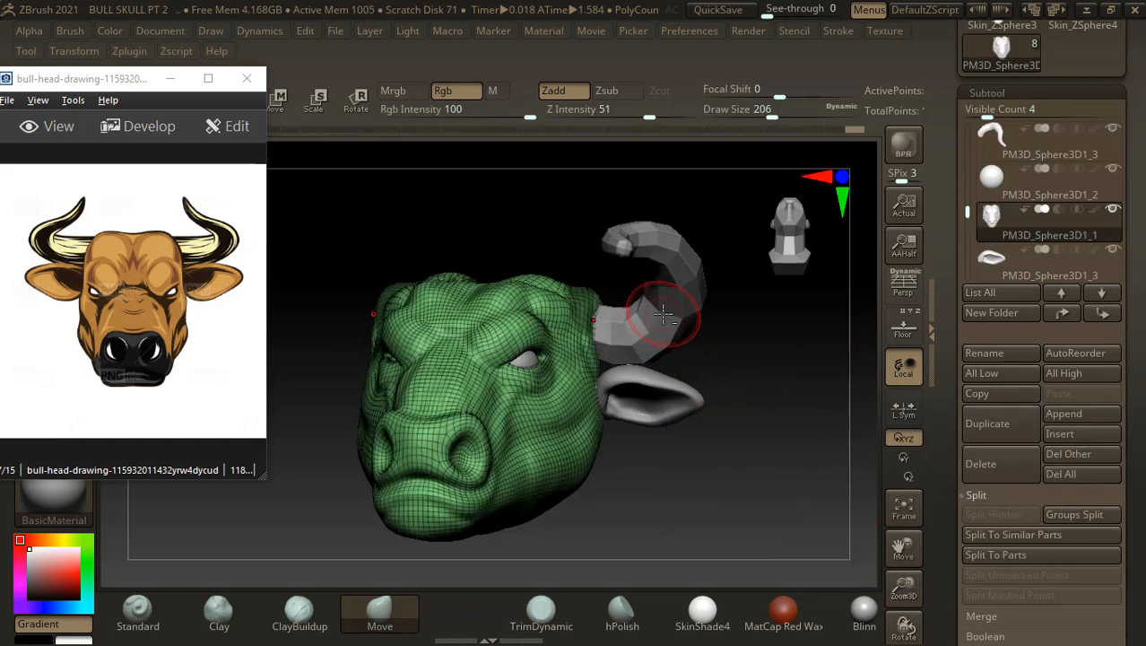
- Activate the remaining horn, turn off its polyframe display and subdivide its mesh once
alt+click(663, 314)
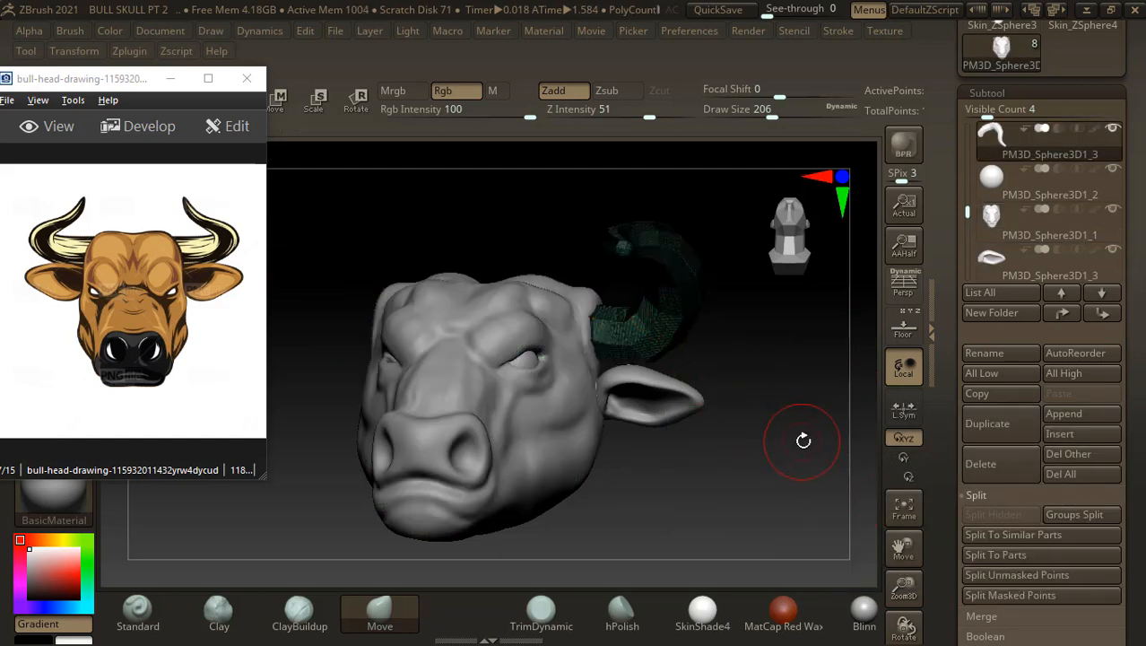
key(shift+f)
key(ctrl+d)
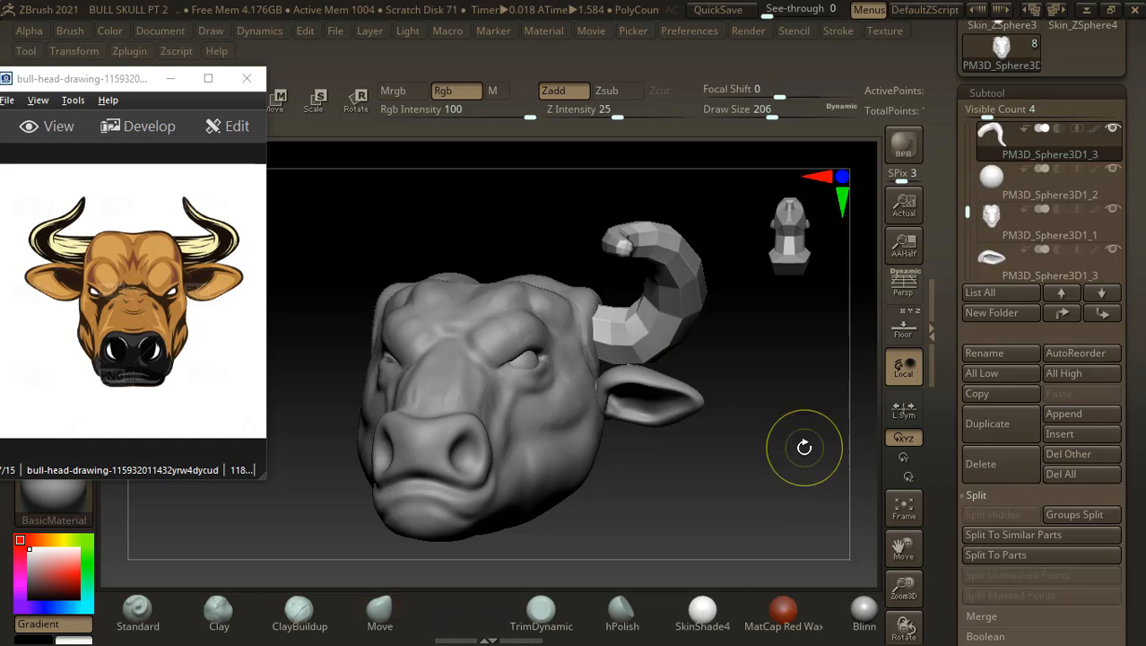
key(b)
key(m)
key(v)
mouse_move(793, 488)
mouse_down()
mouse_move(821, 477)
mouse_move(822, 501)
mouse_move(845, 535)
mouse_up()
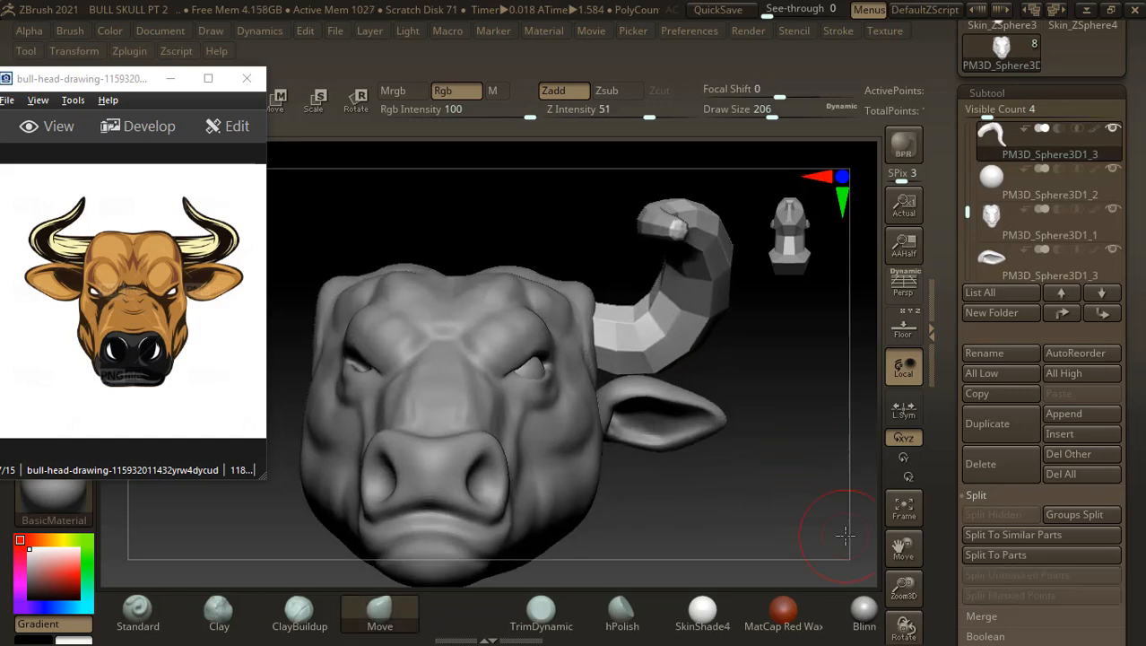
- Smooth the faceted surface of the horn's base and outer curve with the Smooth brush
key(shift)
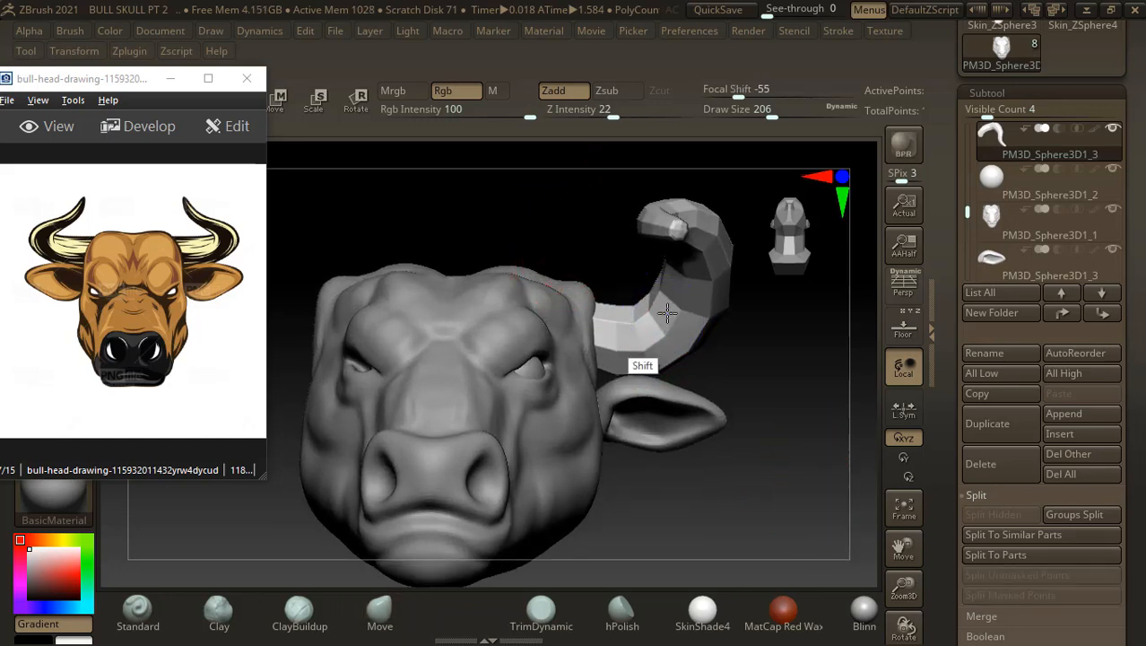
mouse_move(691, 366)
mouse_down()
mouse_move(768, 377)
mouse_move(702, 346)
mouse_up()
key(shift)
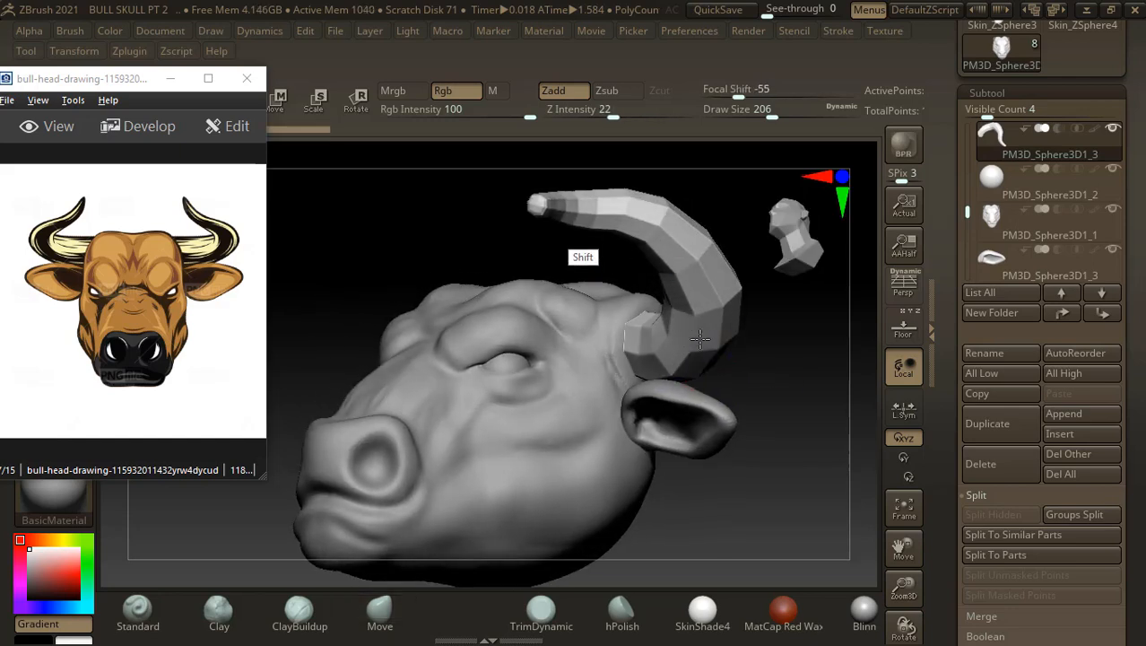
key(shift)
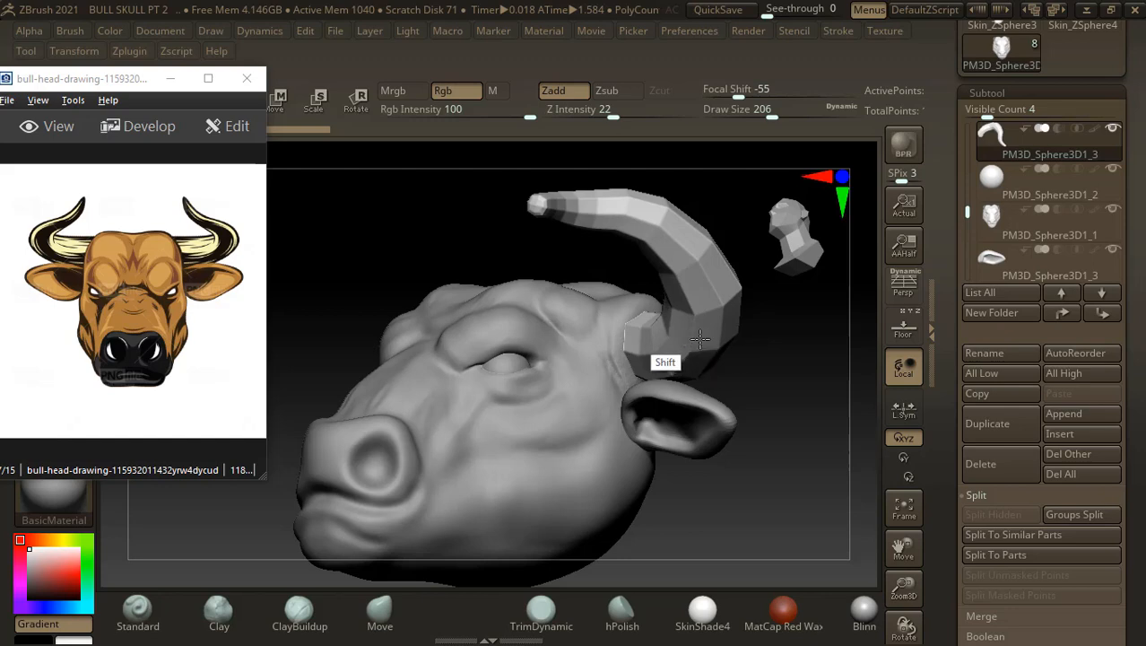
shift+drag(696, 509, 741, 535)
key(shift)
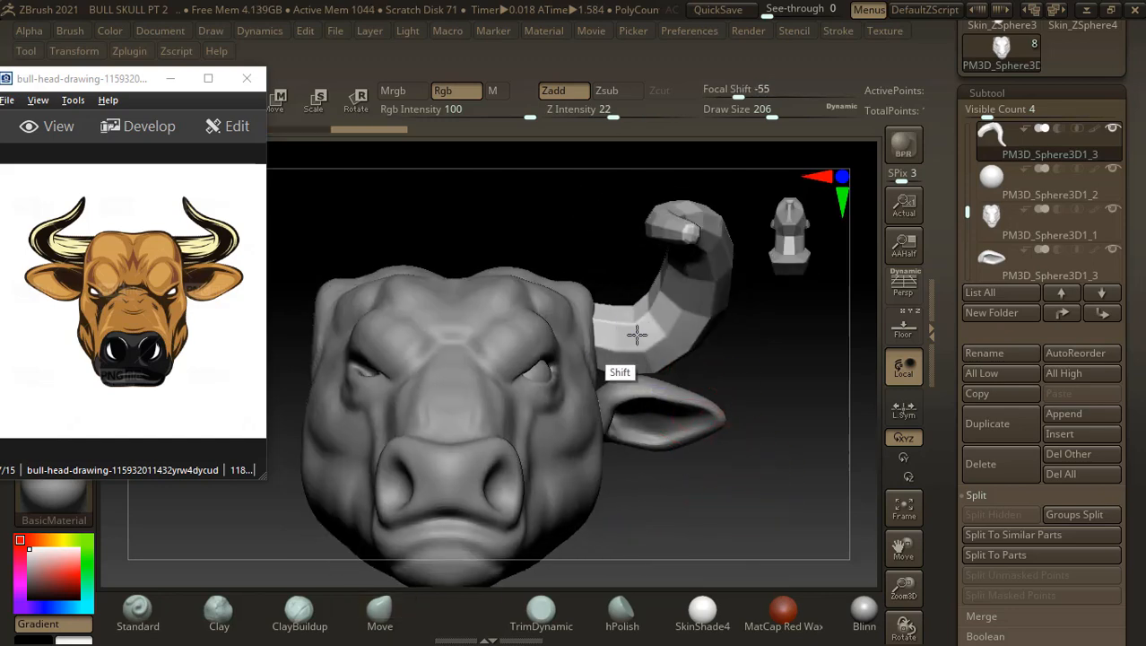
key(b)
key(m)
key(v)
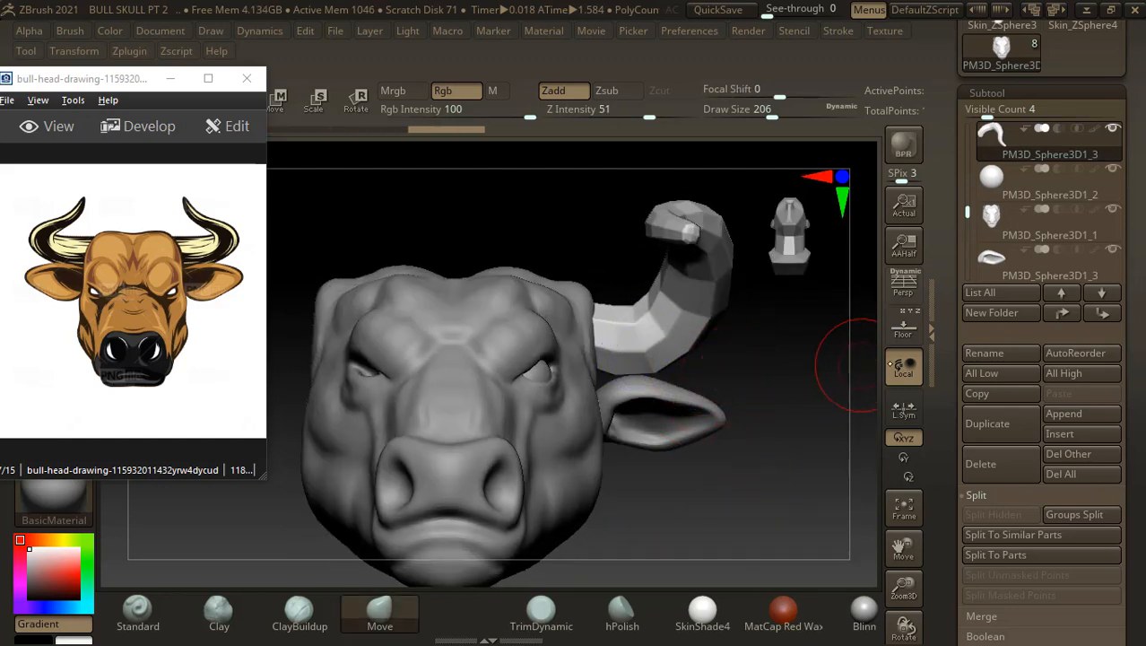
- Set the horn's subdivision level to SDiv 1 in its geometry settings
drag(954, 227, 938, 281)
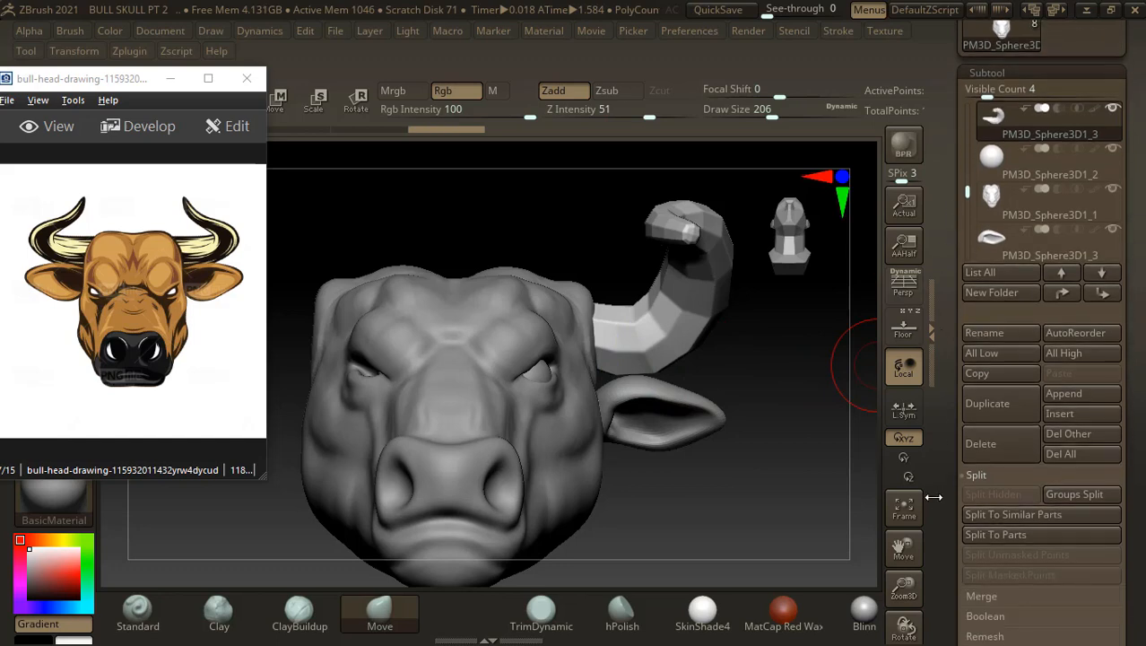
scroll(942, 497, down, 20)
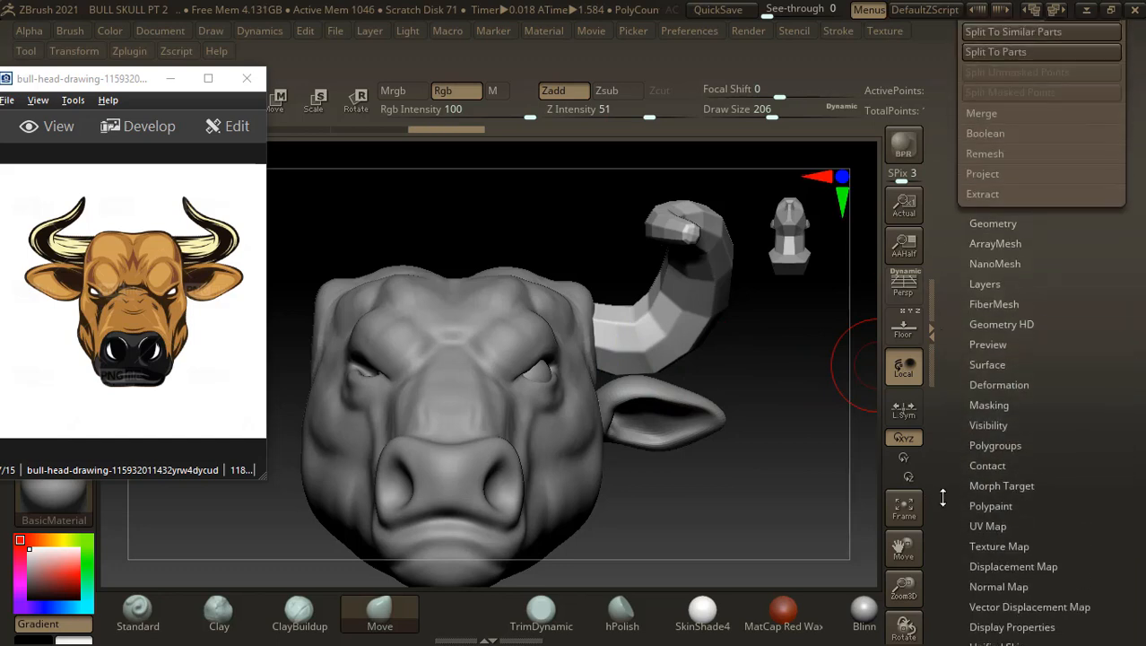
scroll(942, 497, up, 2)
click(997, 258)
scroll(947, 192, up, 20)
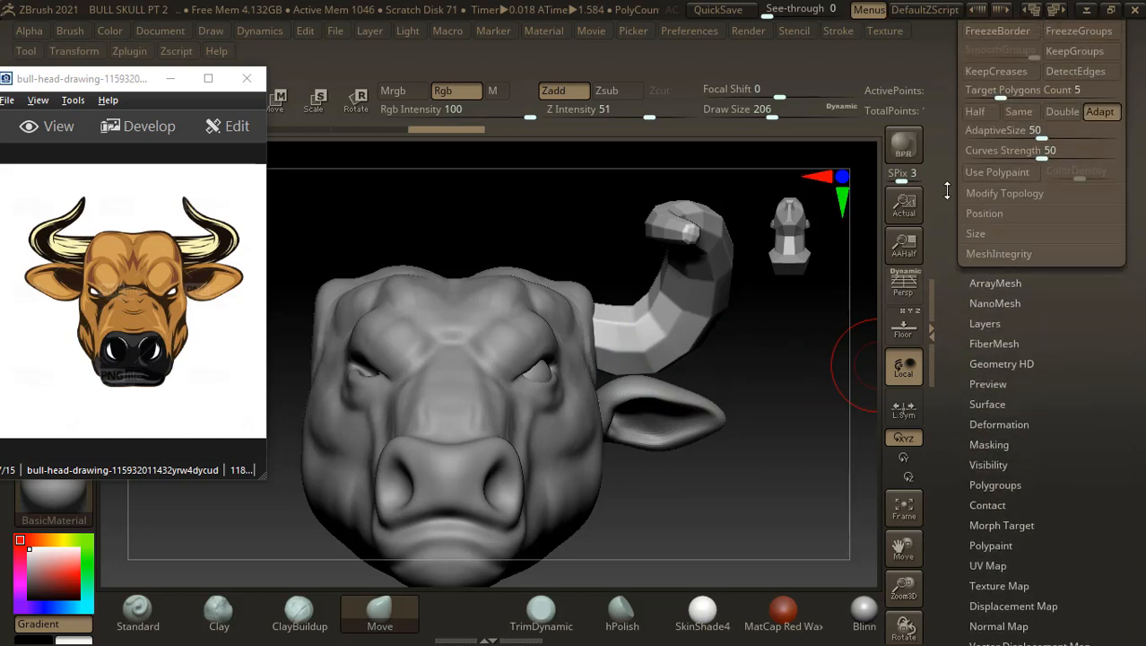
scroll(947, 190, up, 12)
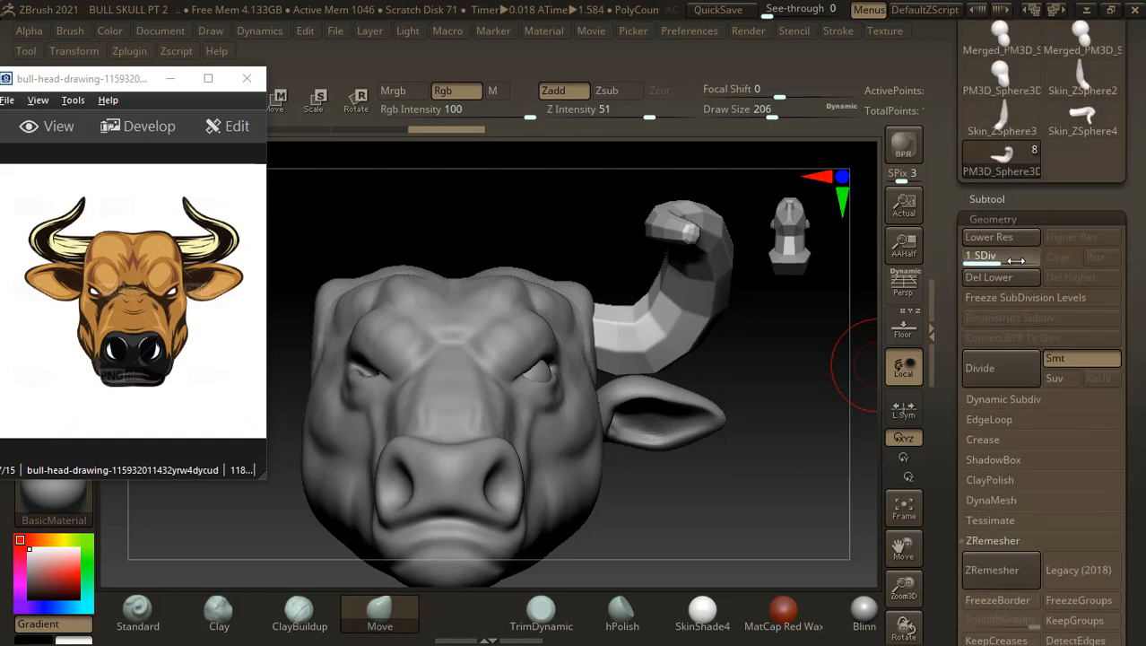
- Smooth the horn's hard facets along its curve and tip at the lowest subdivision level
drag(732, 340, 744, 335)
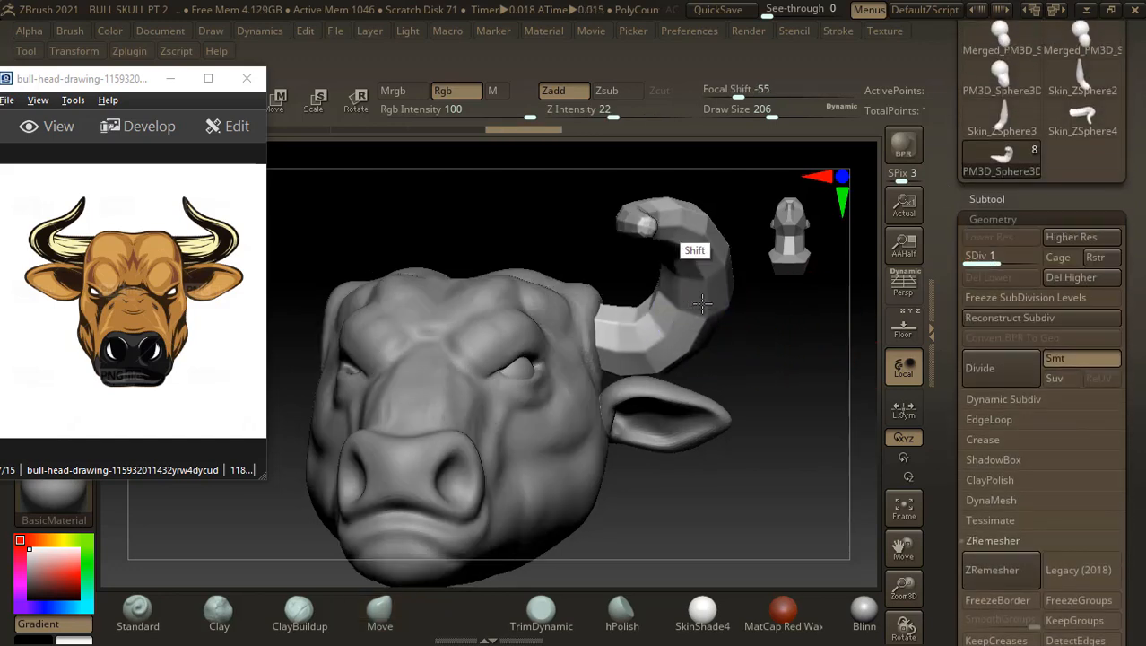
key(b)
key(m)
key(v)
mouse_move(749, 340)
mouse_down()
mouse_move(775, 381)
mouse_move(755, 402)
mouse_move(755, 468)
mouse_up()
key(shift)
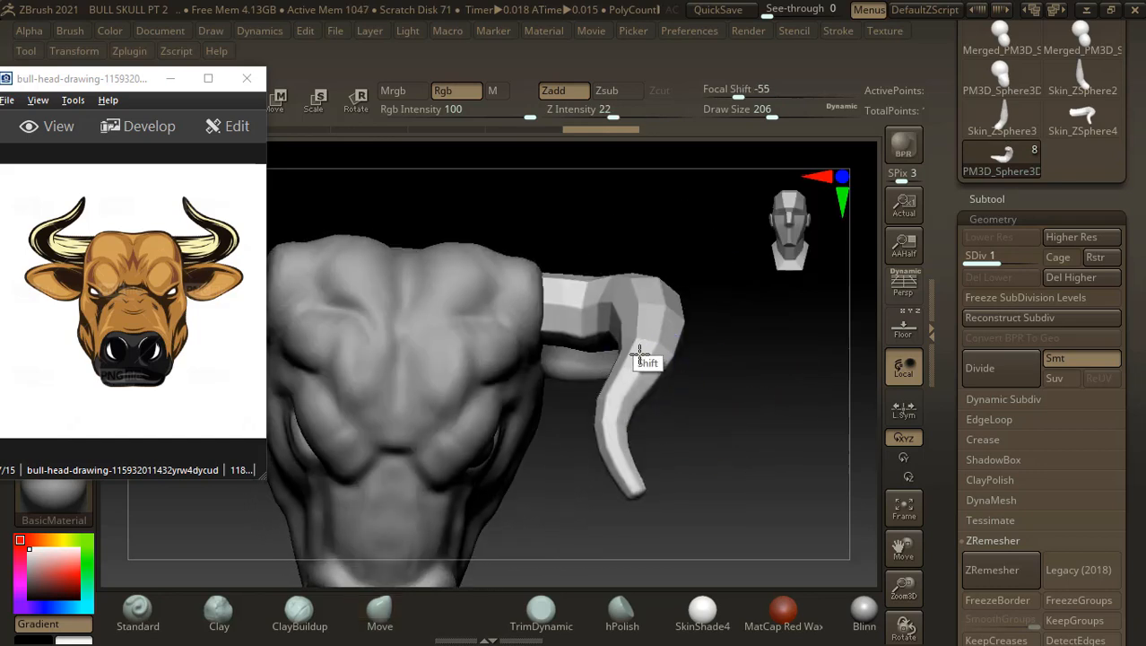
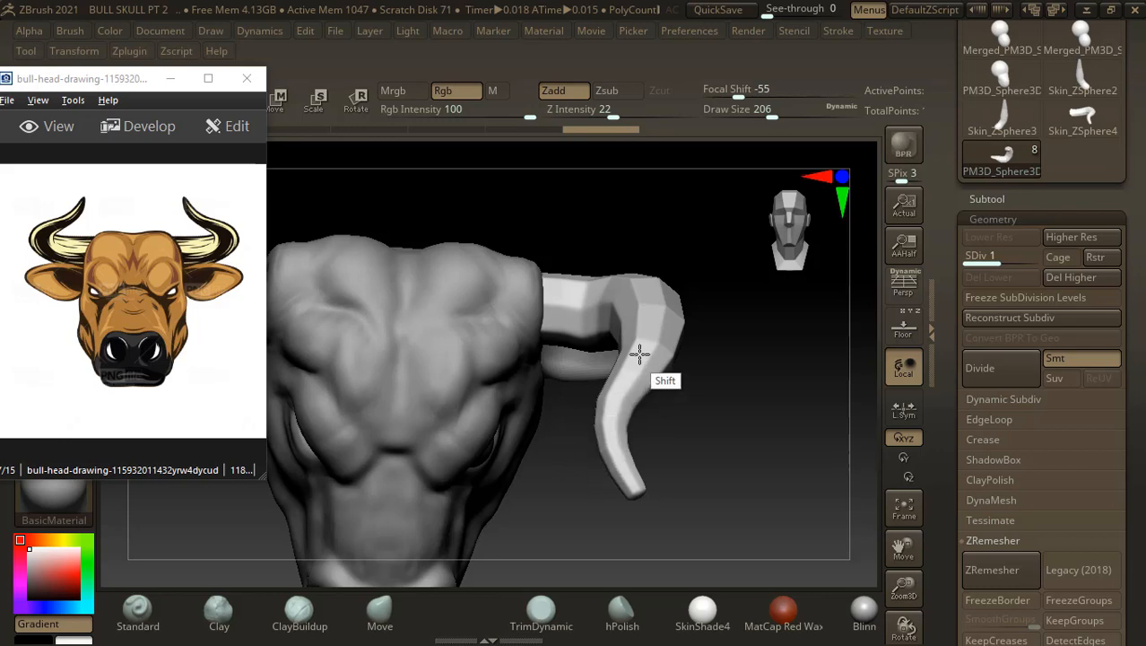
mouse_move(732, 382)
mouse_down()
mouse_move(747, 416)
mouse_move(719, 411)
mouse_up()
key(shift)
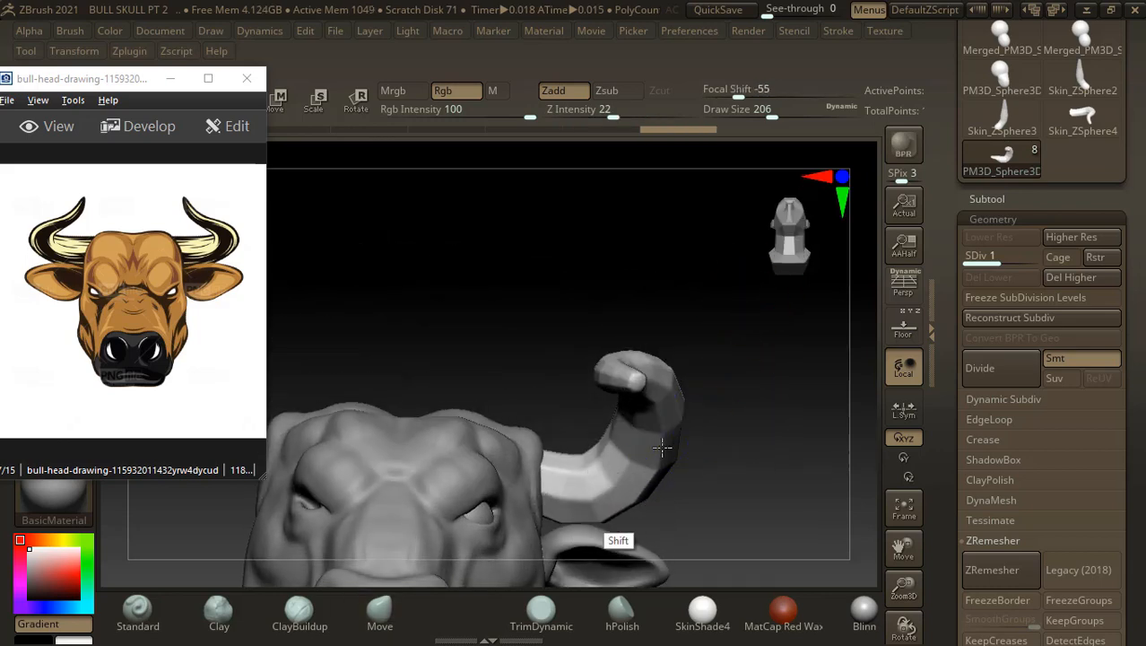
- Smooth the facets along the horn's outer curve and around its base with the Smooth brush
shift+drag(708, 417, 667, 409)
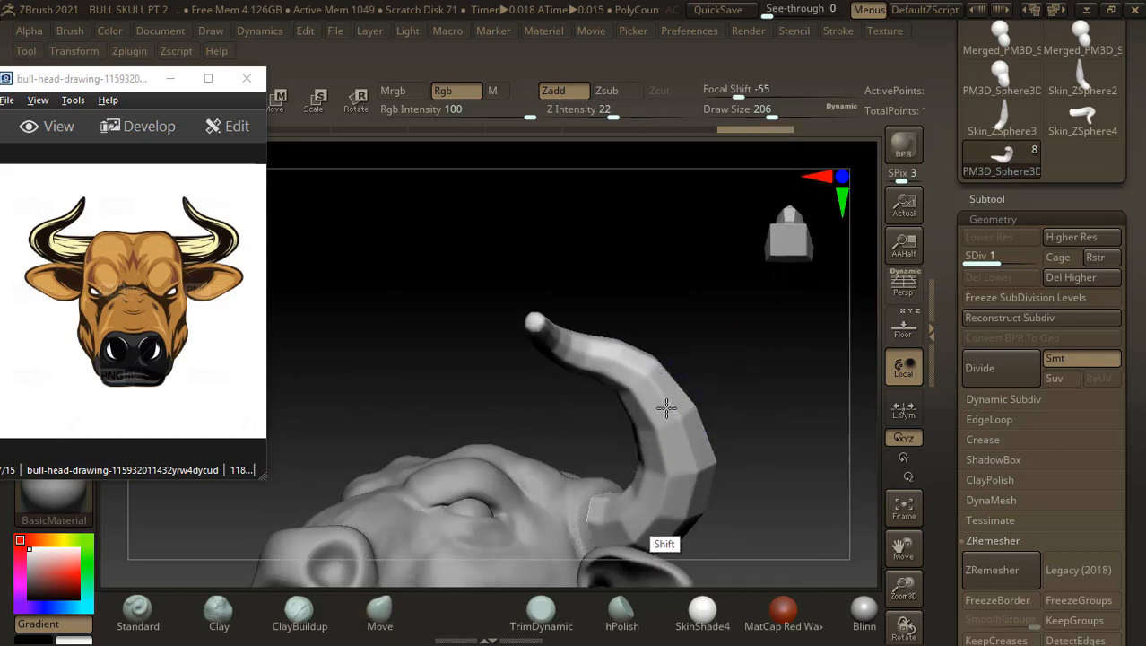
mouse_move(756, 480)
alt+mouse_down()
mouse_move(732, 380)
mouse_move(696, 411)
alt+mouse_up()
mouse_move(565, 397)
shift+mouse_down()
mouse_move(511, 393)
mouse_move(506, 404)
mouse_move(516, 391)
shift+mouse_up()
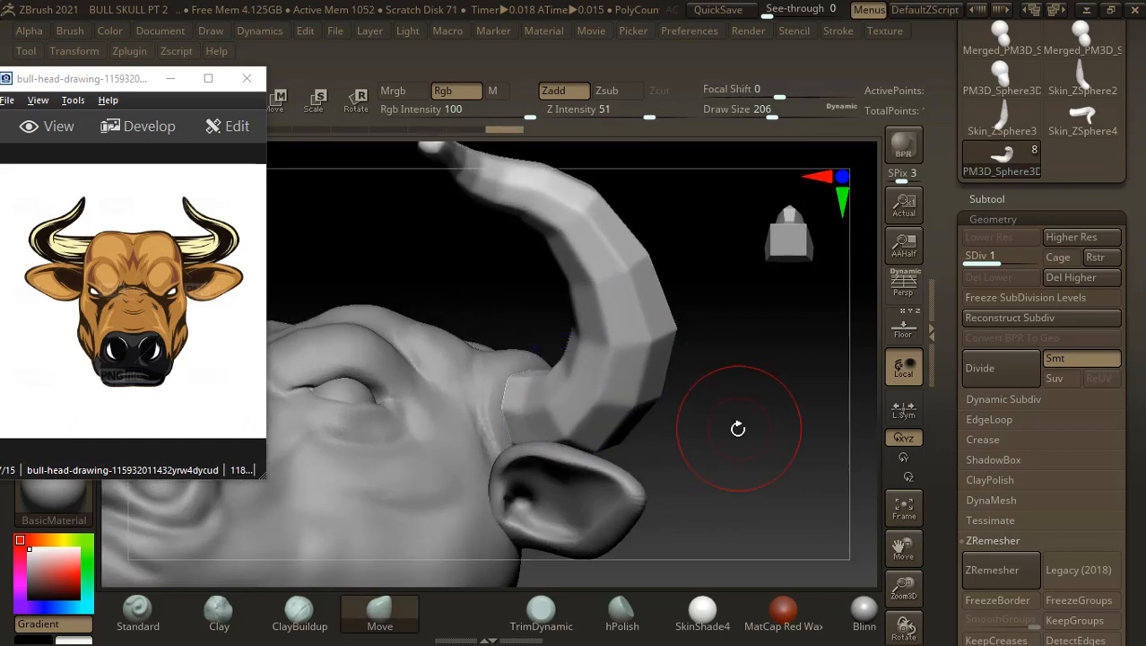
drag(737, 429, 670, 425)
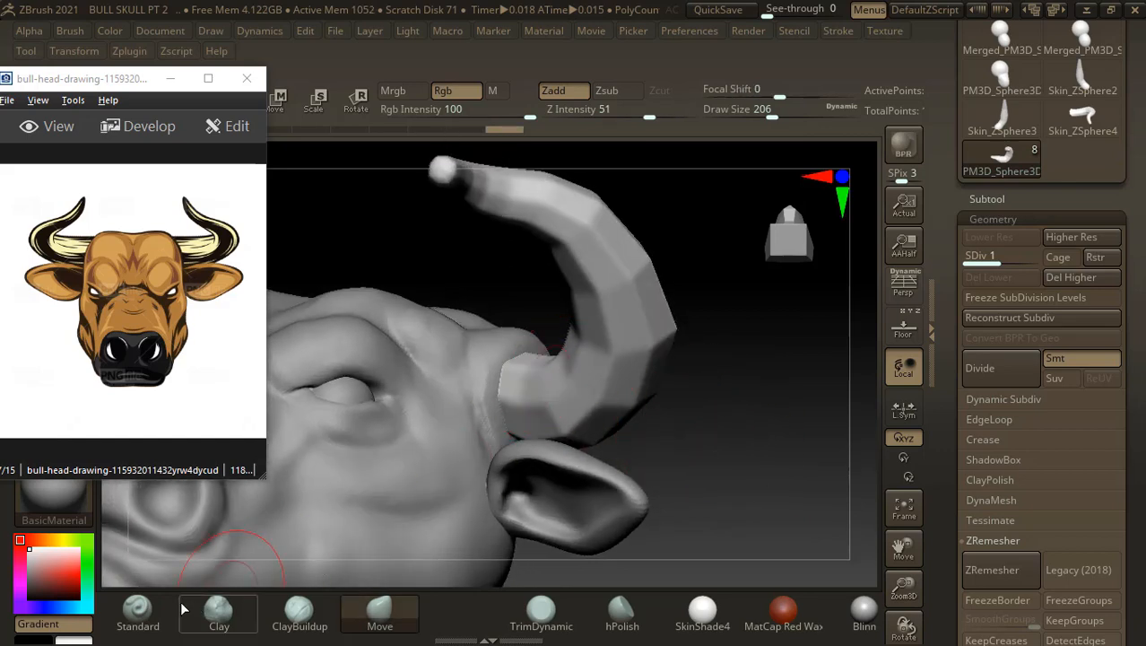
- Switch to the Standard brush, reduce its draw size to 110 and raise the smoothing Z Intensity to 100
click(137, 610)
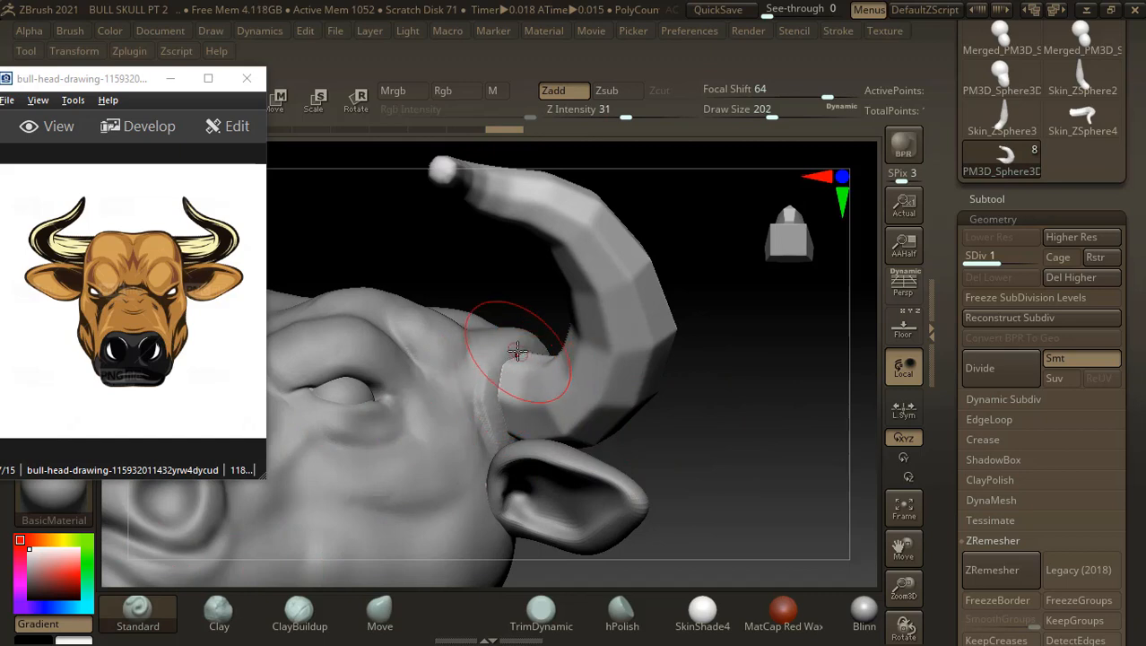
key(bracketleft)
key(bracketleft)
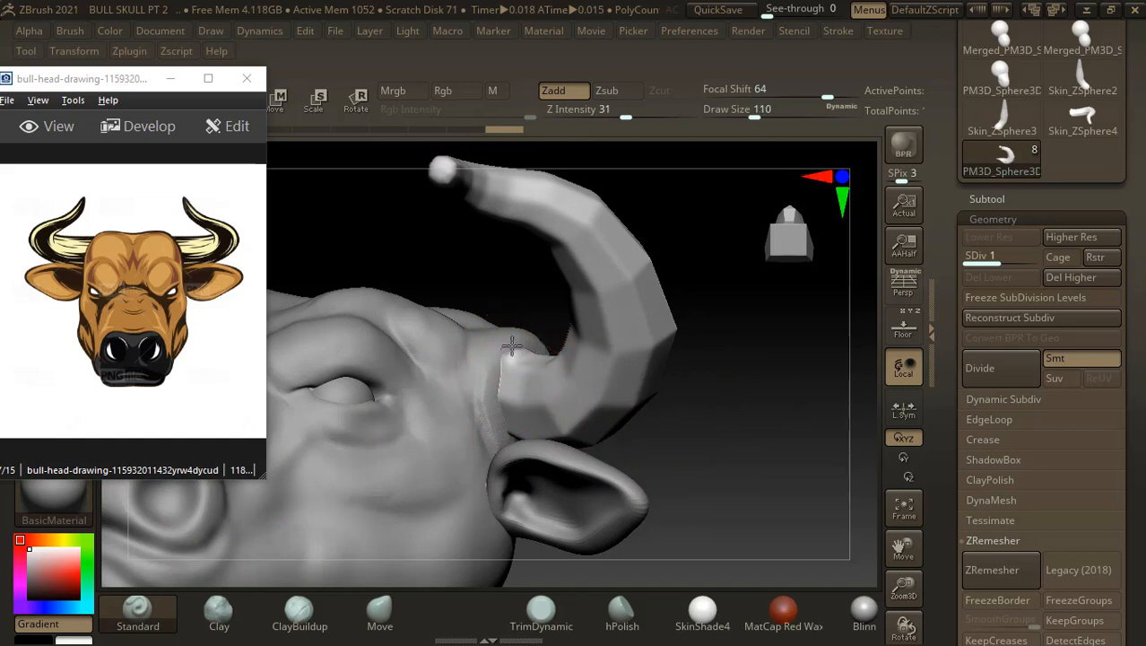
mouse_move(690, 397)
mouse_down()
mouse_move(717, 429)
mouse_move(665, 430)
mouse_move(732, 441)
mouse_move(717, 448)
mouse_up()
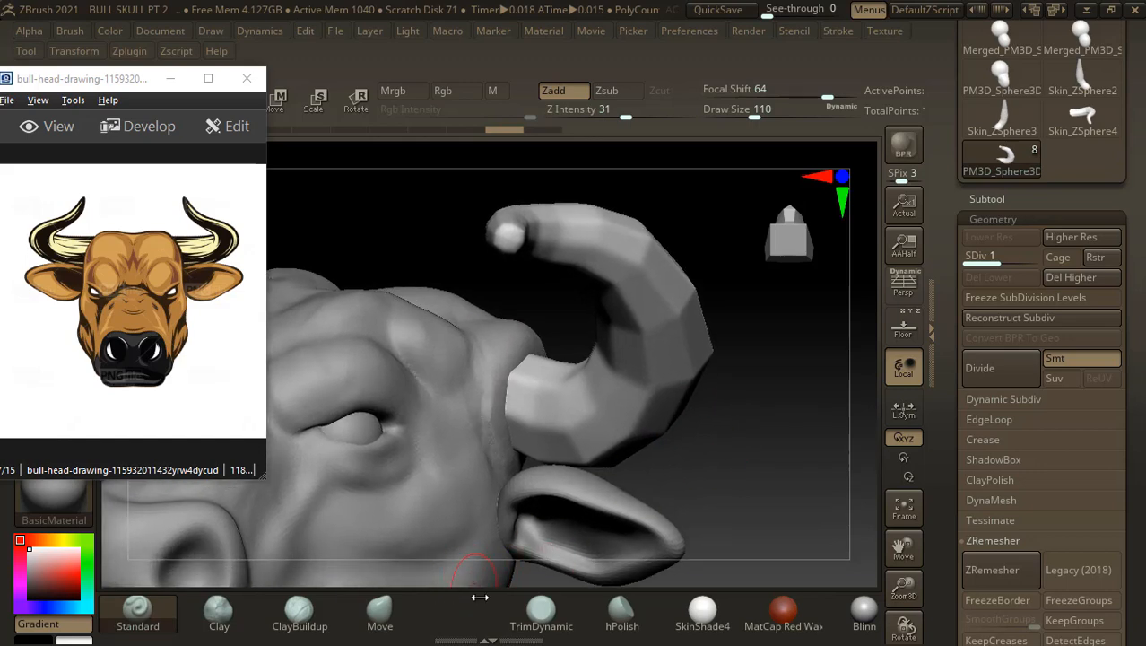
key(shift)
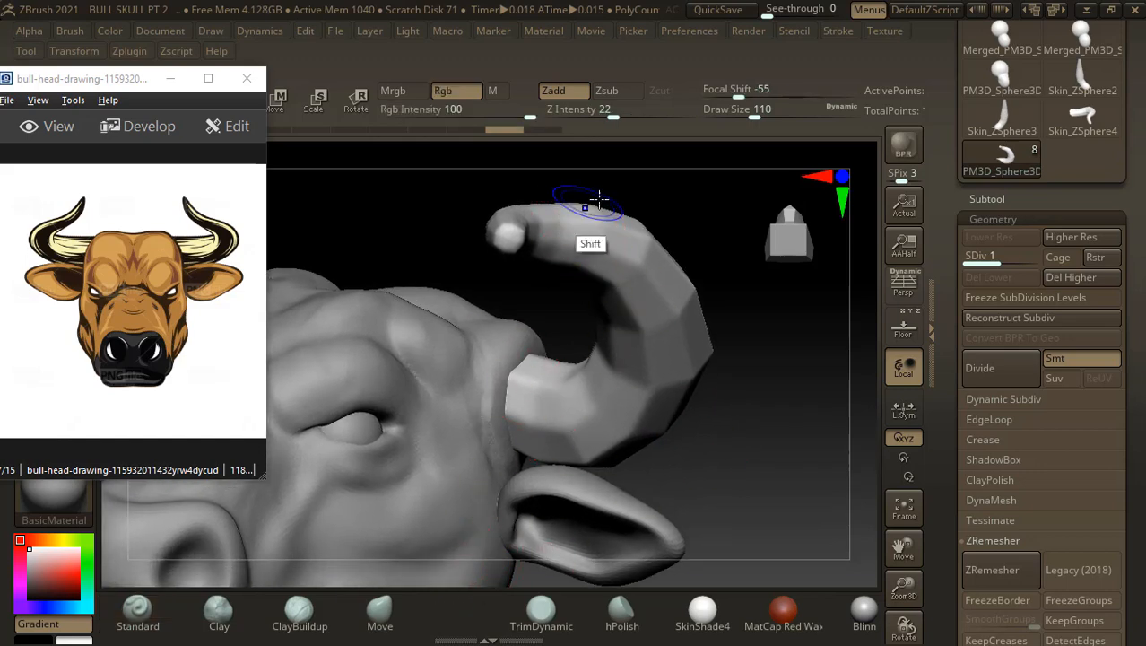
drag(617, 117, 680, 118)
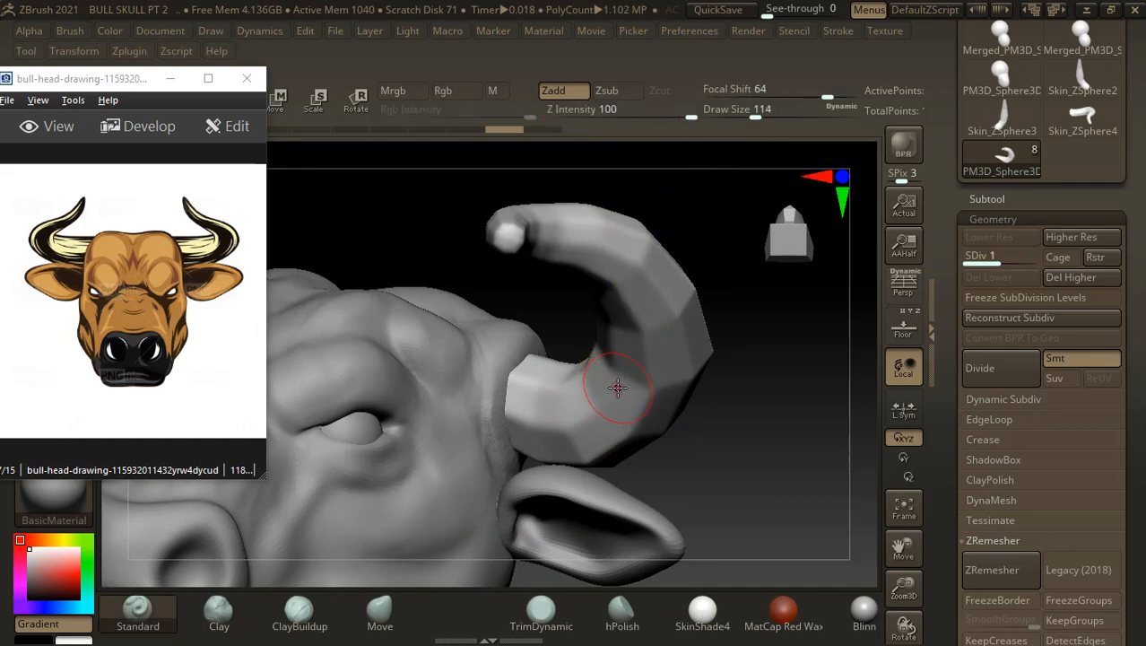
- Smooth the hard facets on the horn's front, bend and base with the Smooth brush at draw size 190
key(shift)
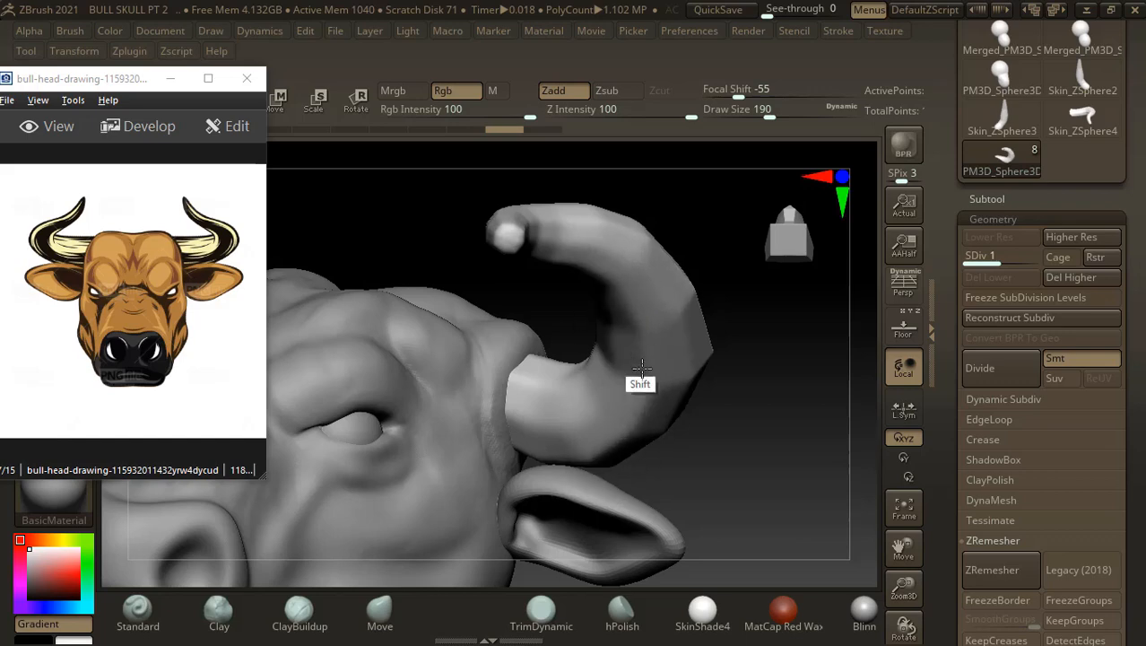
shift+drag(642, 368, 692, 359)
drag(742, 405, 686, 375)
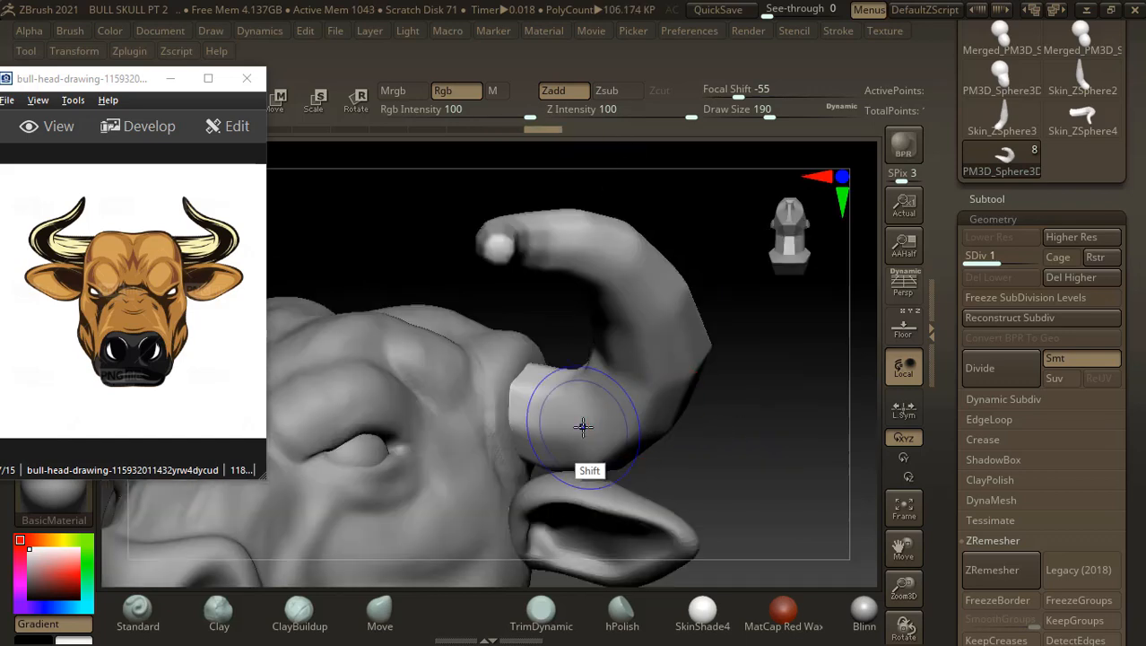
shift+drag(583, 427, 662, 427)
mouse_move(789, 398)
shift+mouse_down()
mouse_move(766, 384)
mouse_move(782, 367)
mouse_move(678, 372)
mouse_move(652, 402)
mouse_move(567, 385)
mouse_move(550, 349)
mouse_move(503, 311)
mouse_move(485, 314)
shift+mouse_up()
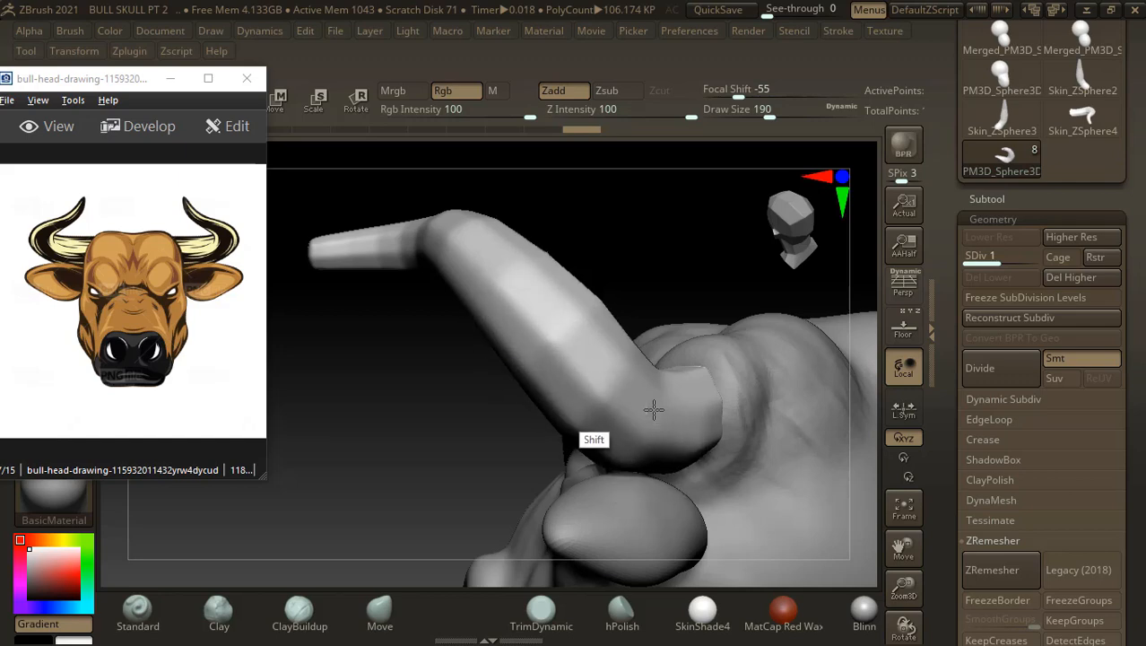
- Smooth the back and underside of the horn's lower bend, declining to turn on Sticky Keys
drag(479, 397, 543, 366)
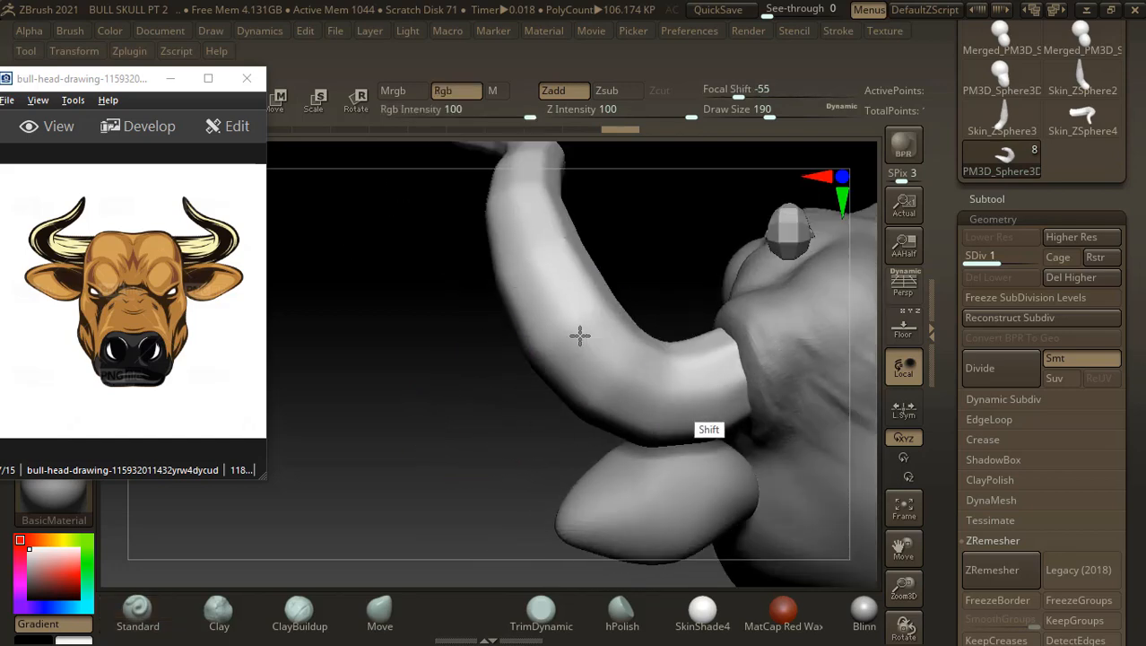
key(shift)
key(shift)
key(shift)
key(shift)
key(shift)
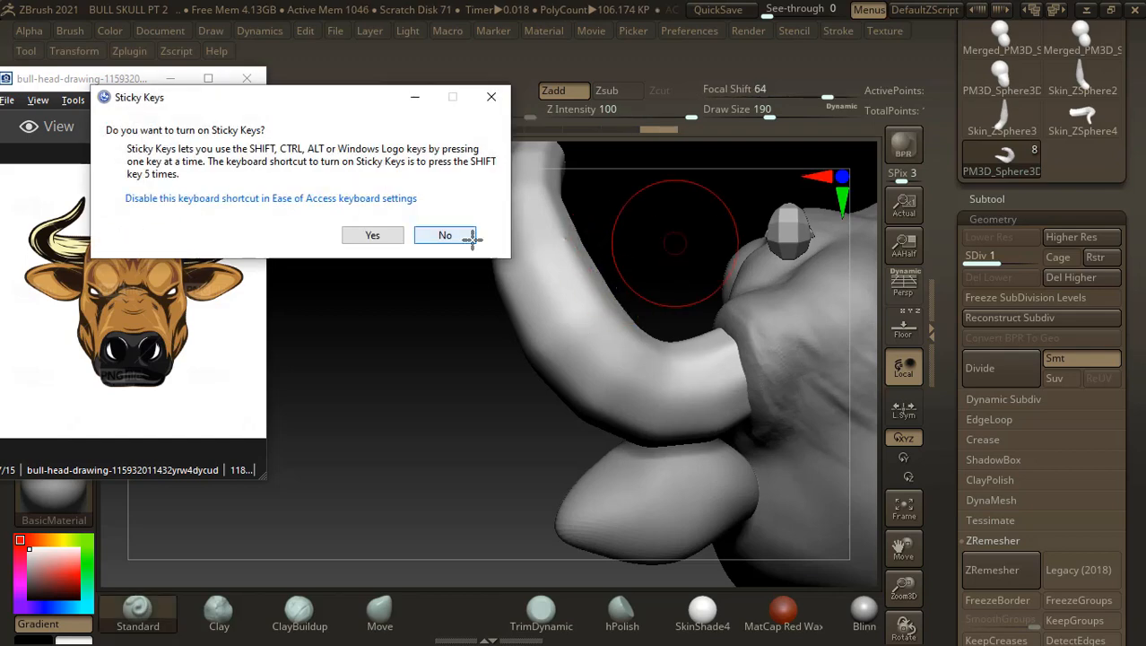
click(445, 235)
drag(639, 243, 668, 320)
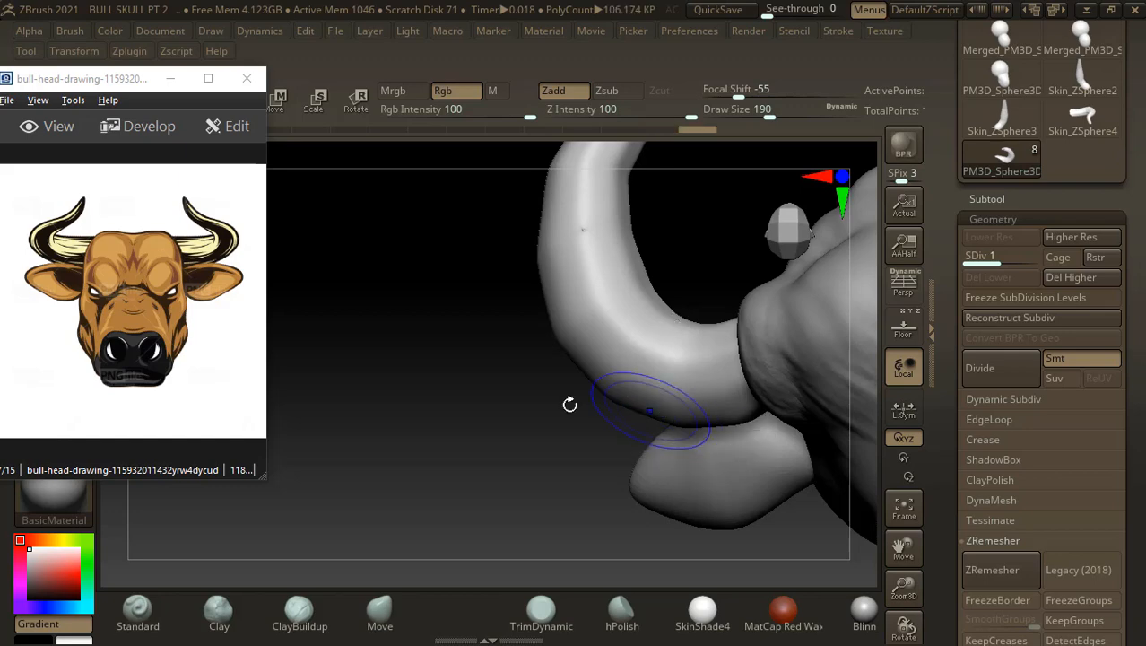
- Smooth the horn's front and upper bend into an even curve from several angles
drag(569, 404, 652, 402)
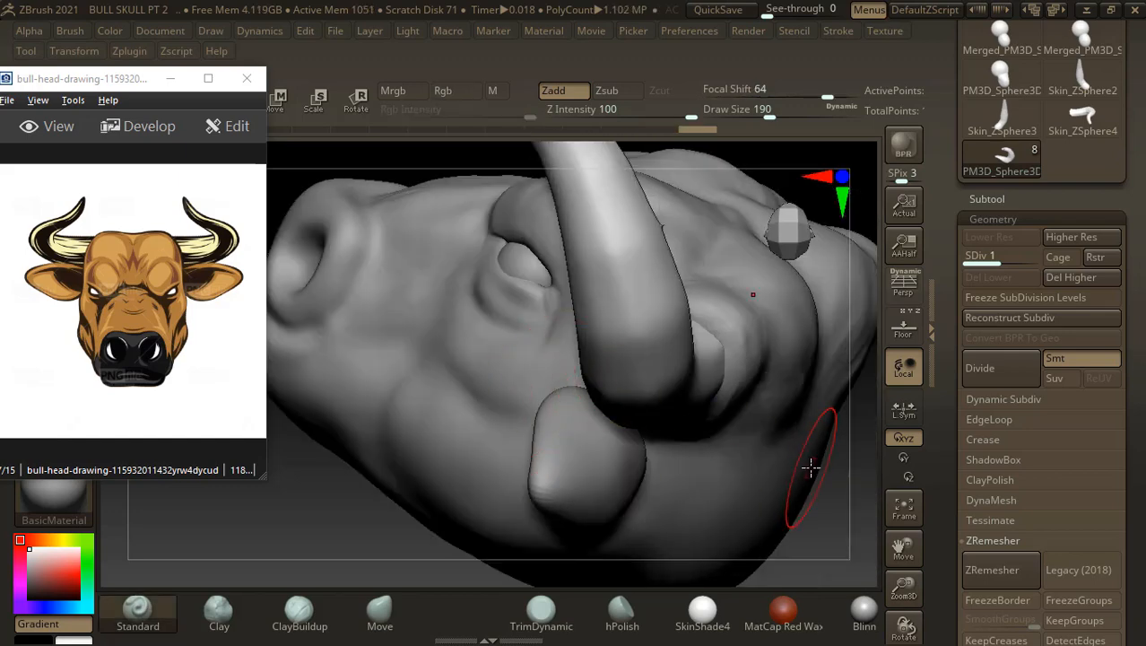
drag(810, 467, 800, 426)
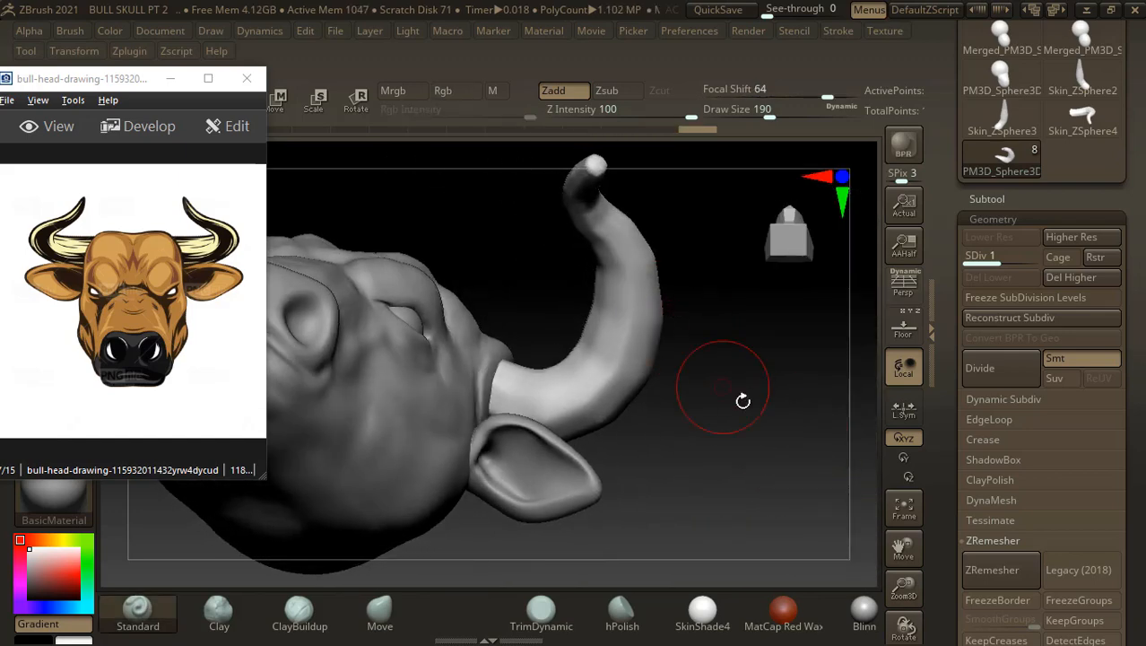
mouse_move(743, 401)
mouse_down()
mouse_move(734, 358)
mouse_move(755, 470)
mouse_up()
mouse_move(567, 283)
shift+mouse_down()
mouse_move(554, 264)
mouse_move(590, 276)
mouse_move(570, 331)
mouse_move(621, 429)
mouse_move(579, 495)
mouse_move(629, 341)
mouse_move(543, 252)
mouse_move(579, 529)
mouse_move(634, 537)
shift+mouse_up()
mouse_move(740, 425)
mouse_down()
mouse_move(800, 401)
mouse_move(588, 396)
mouse_up()
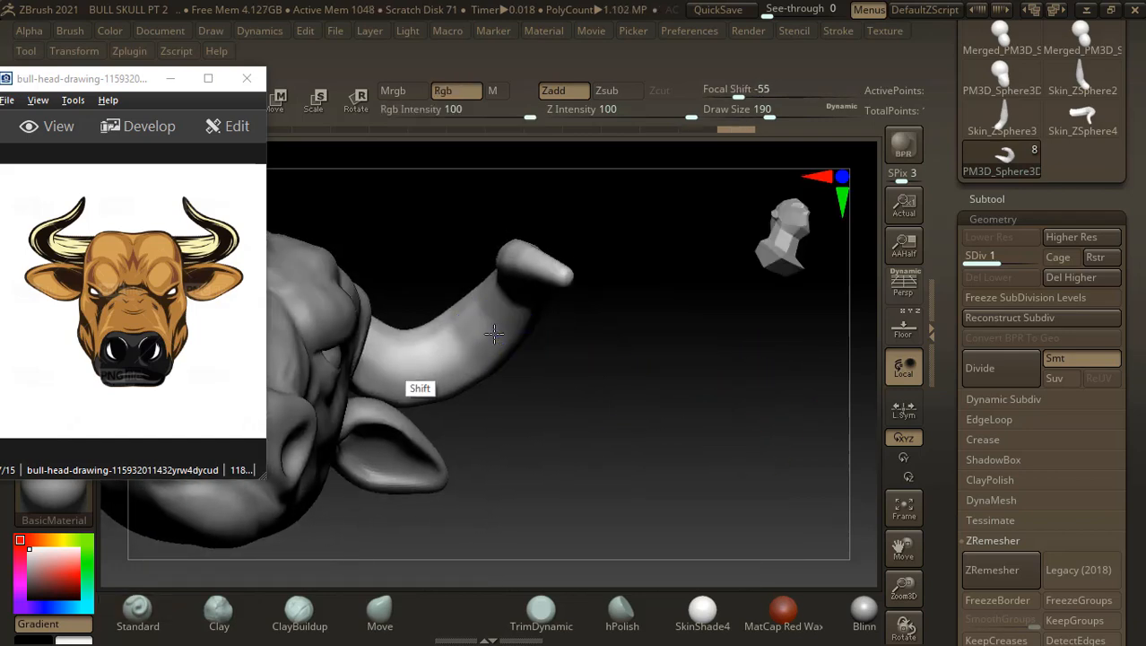
drag(686, 299, 630, 376)
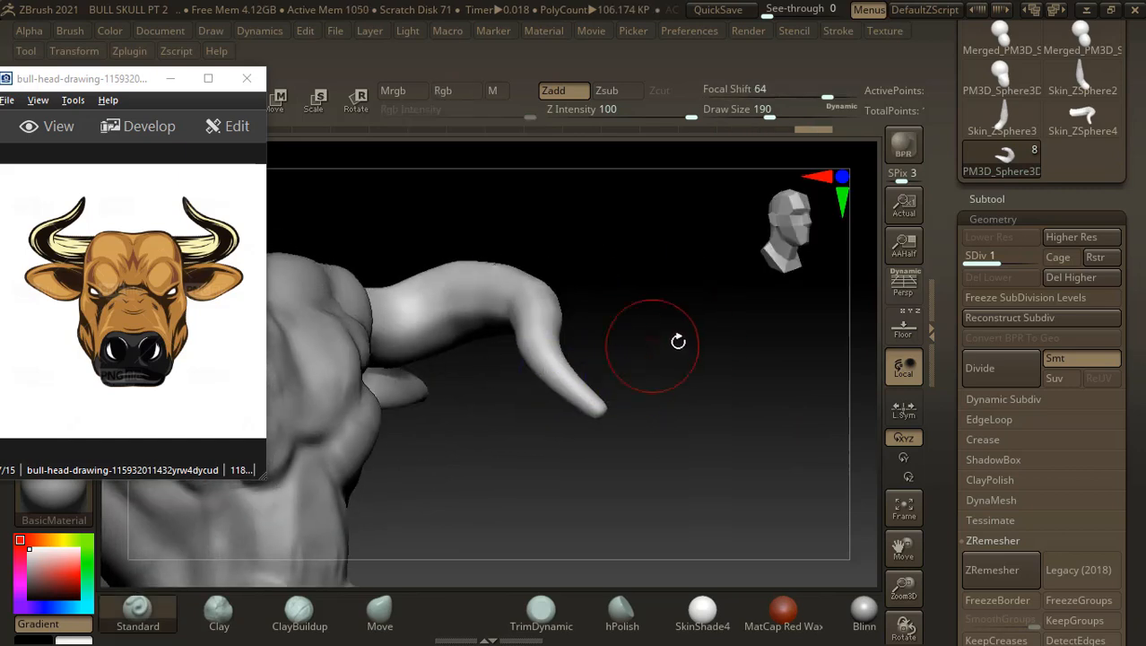
- Smooth the horn's upper section and tip so it tapers evenly
mouse_move(678, 336)
mouse_down()
mouse_move(696, 345)
mouse_move(643, 339)
mouse_move(587, 358)
mouse_move(795, 335)
mouse_move(820, 344)
mouse_up()
mouse_move(635, 280)
mouse_down()
mouse_move(585, 237)
mouse_move(478, 243)
mouse_up()
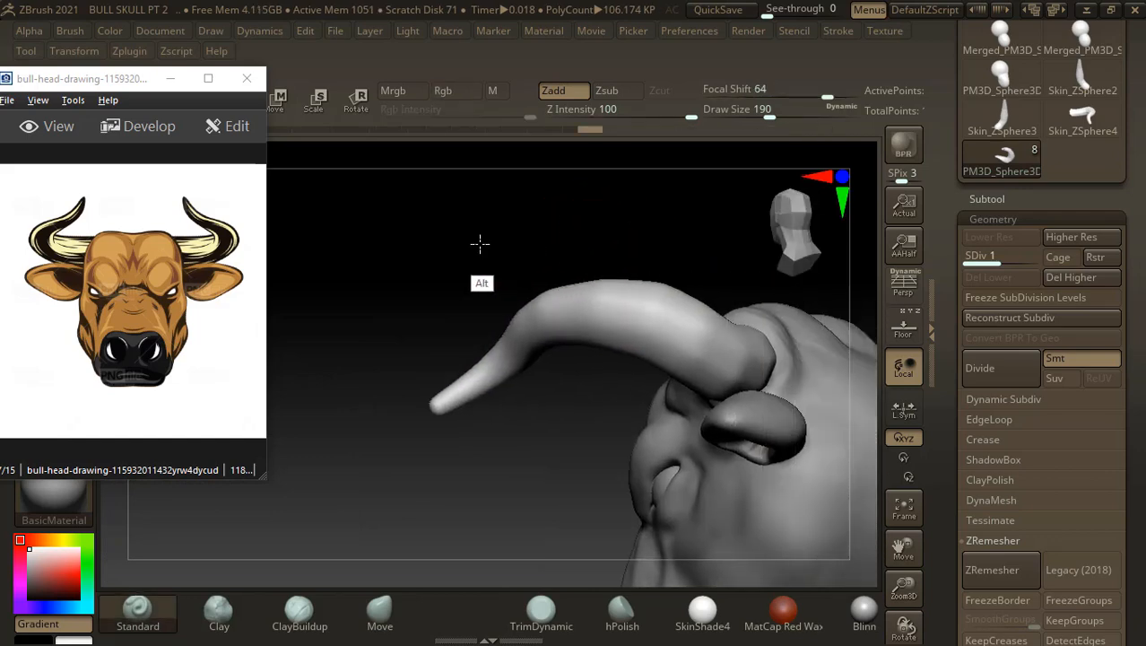
shift+drag(678, 338, 678, 339)
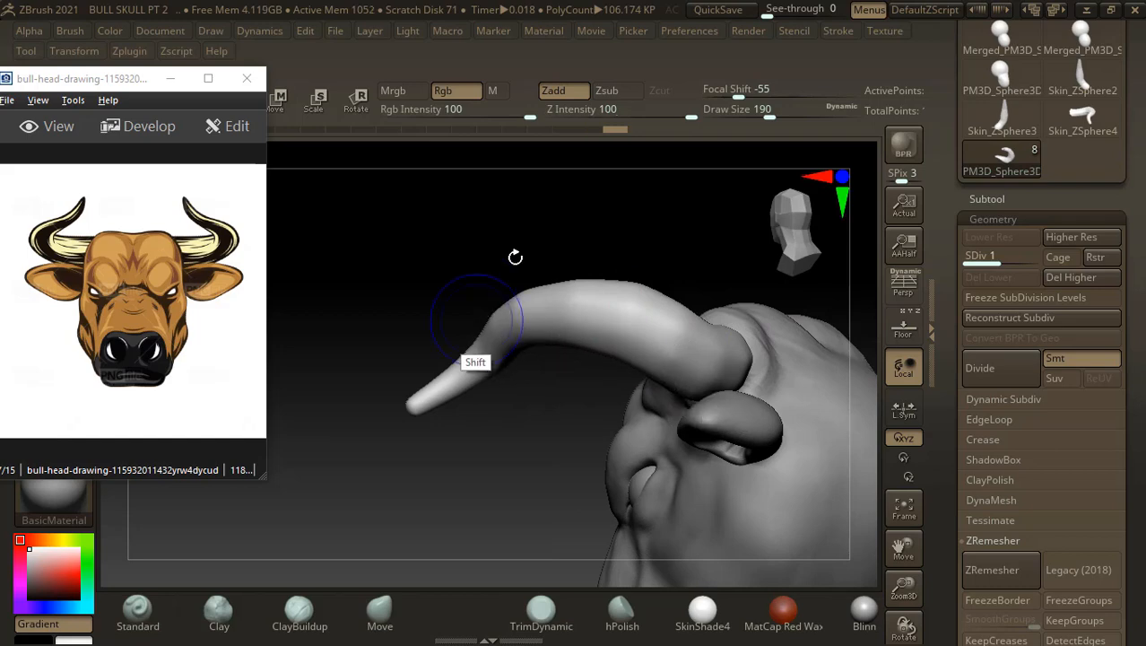
drag(516, 255, 653, 344)
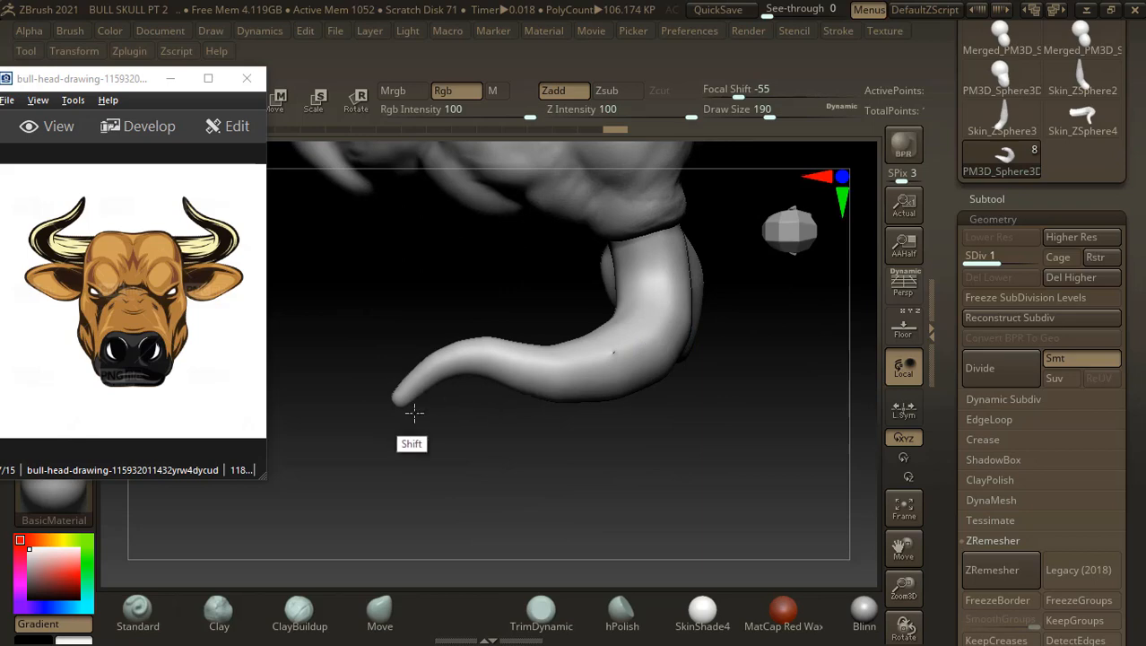
drag(414, 405, 774, 413)
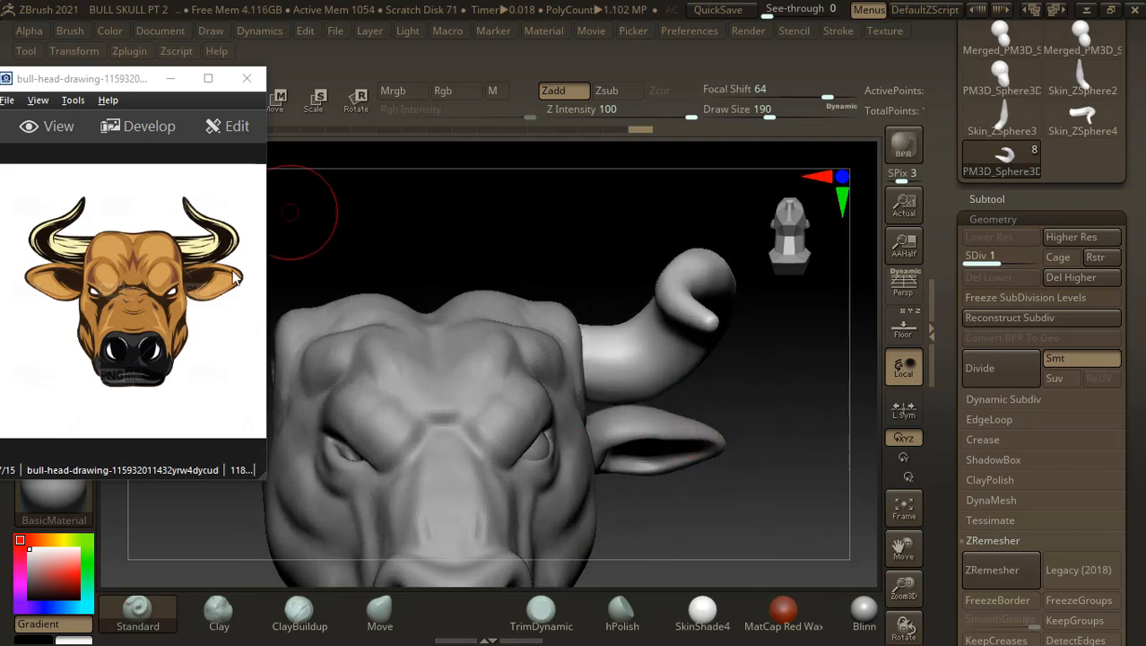
- Browse the reference images and bring up the angry bull head drawing with ringed horns
click(166, 287)
scroll(165, 287, down, 2)
scroll(164, 289, down, 2)
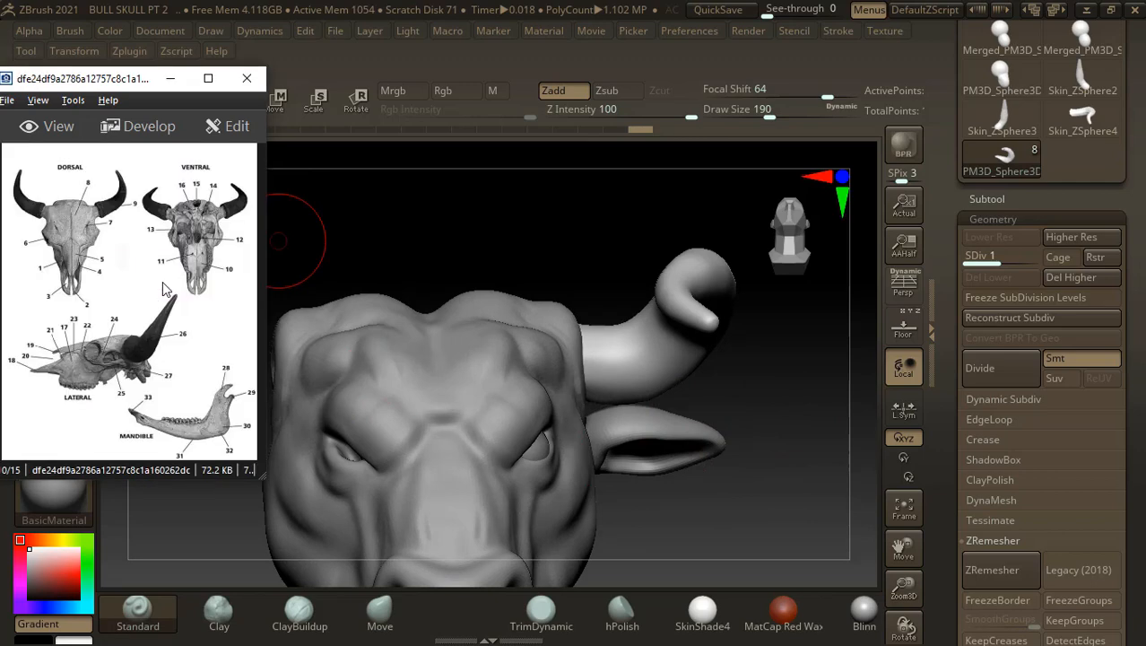
scroll(164, 289, down, 2)
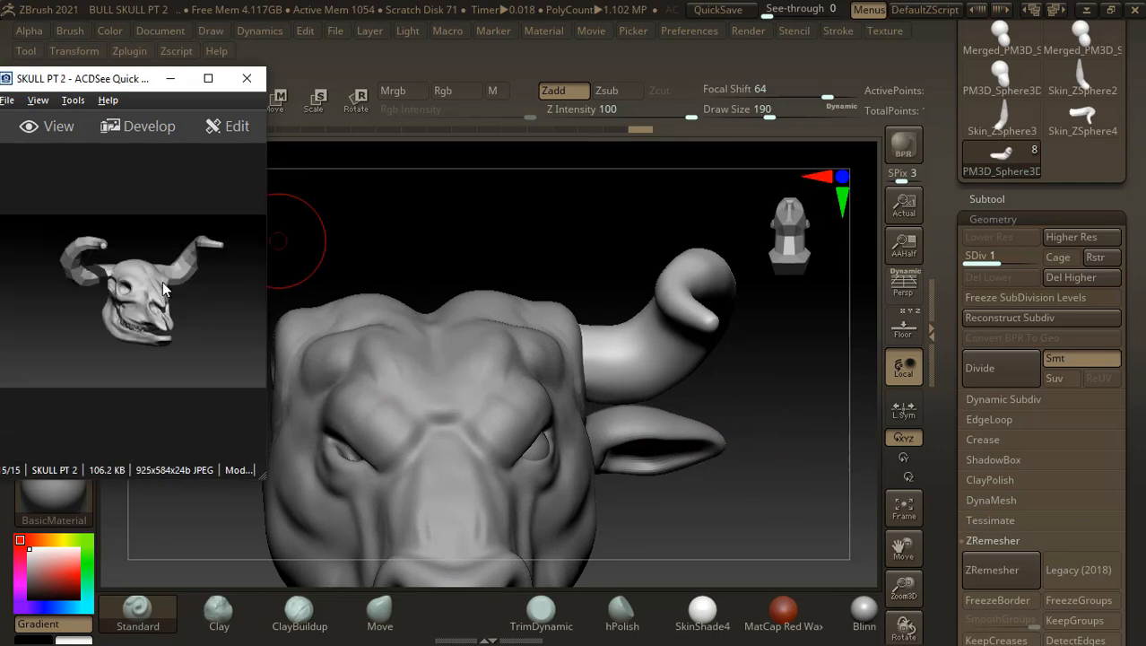
scroll(164, 289, up, 4)
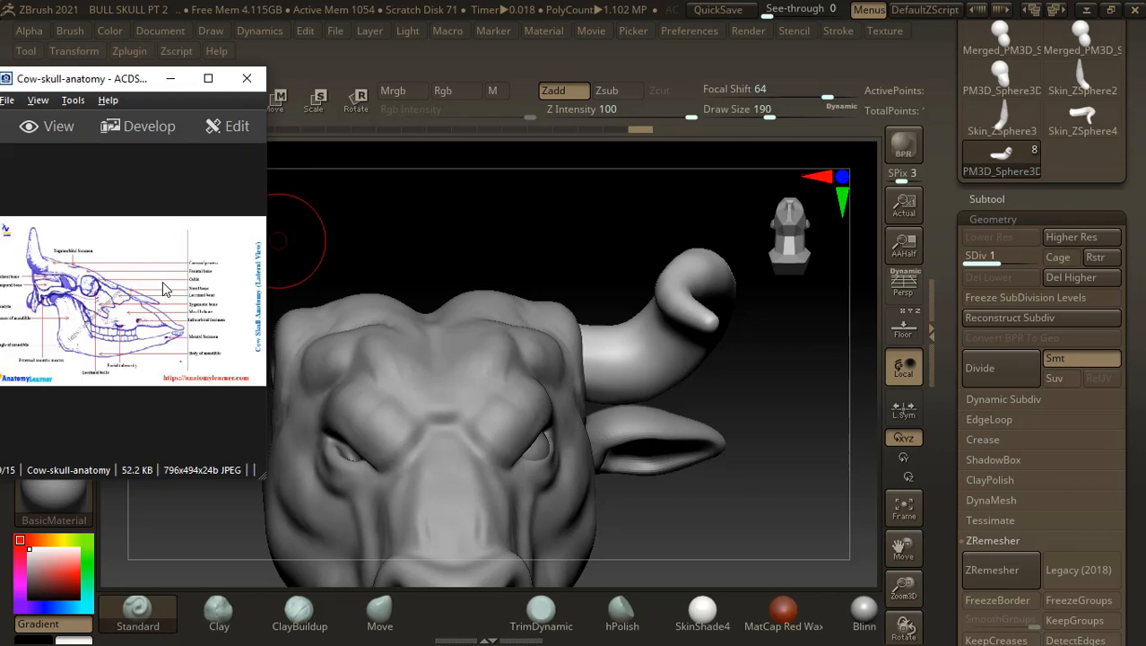
scroll(164, 289, up, 1)
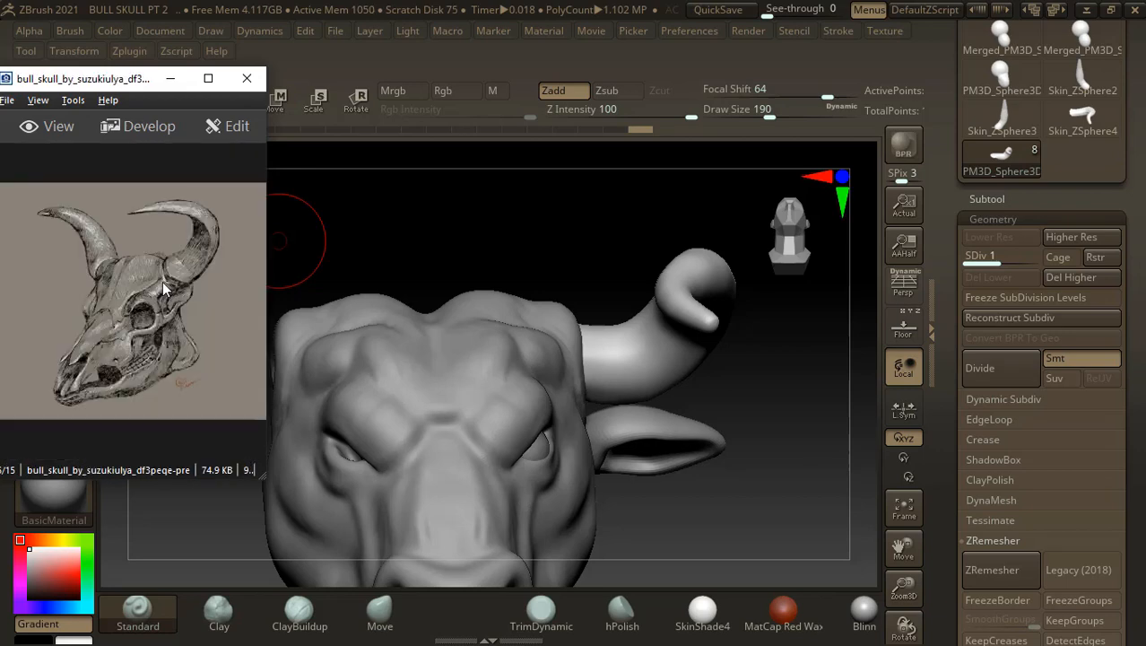
scroll(163, 285, up, 1)
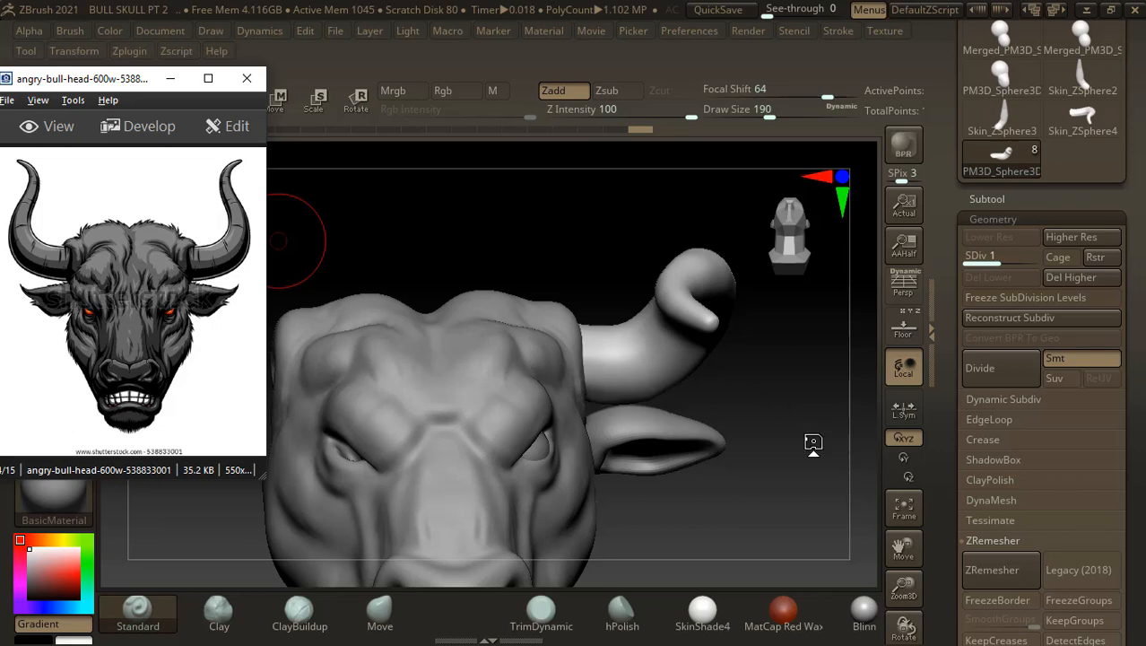
- Add raised strokes around the horn's base with the ClayBuildup brush at draw size 126 and Z Intensity 1
mouse_move(813, 443)
mouse_down()
mouse_move(795, 436)
mouse_move(793, 402)
mouse_move(797, 422)
mouse_move(660, 430)
mouse_up()
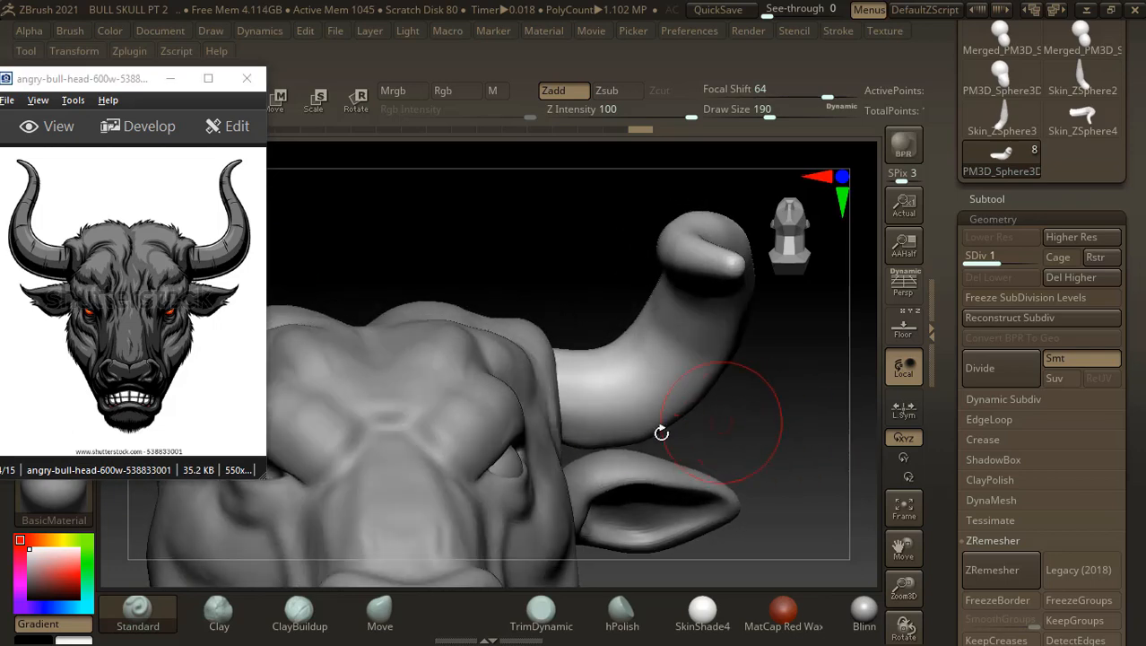
click(296, 613)
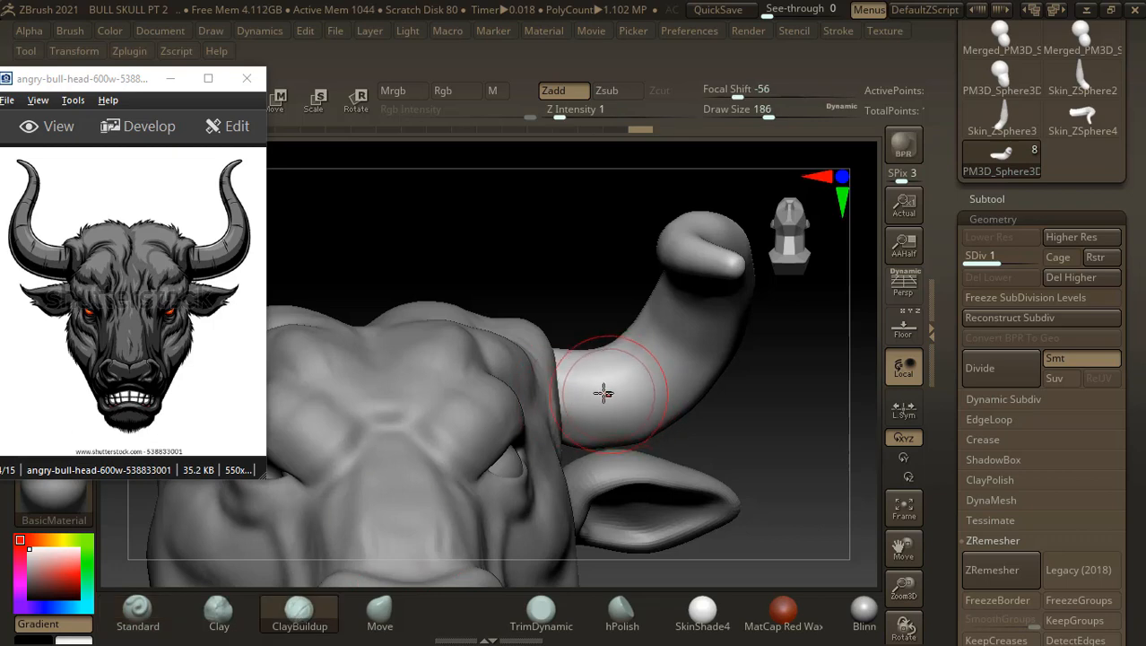
key(bracketleft)
drag(570, 382, 567, 364)
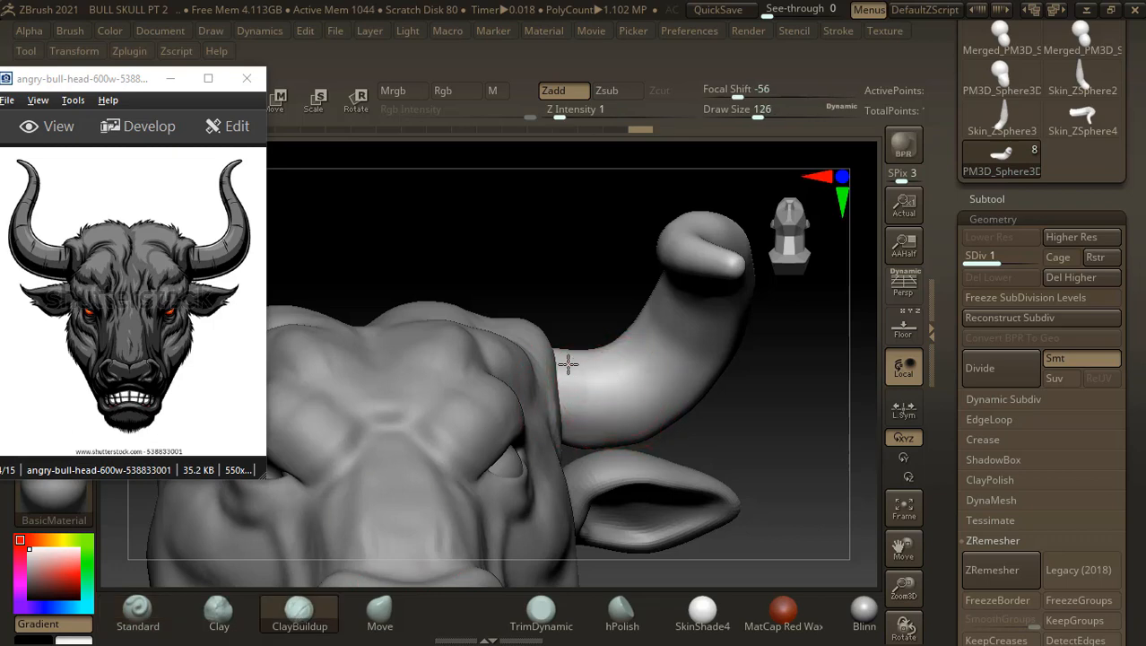
drag(594, 284, 572, 351)
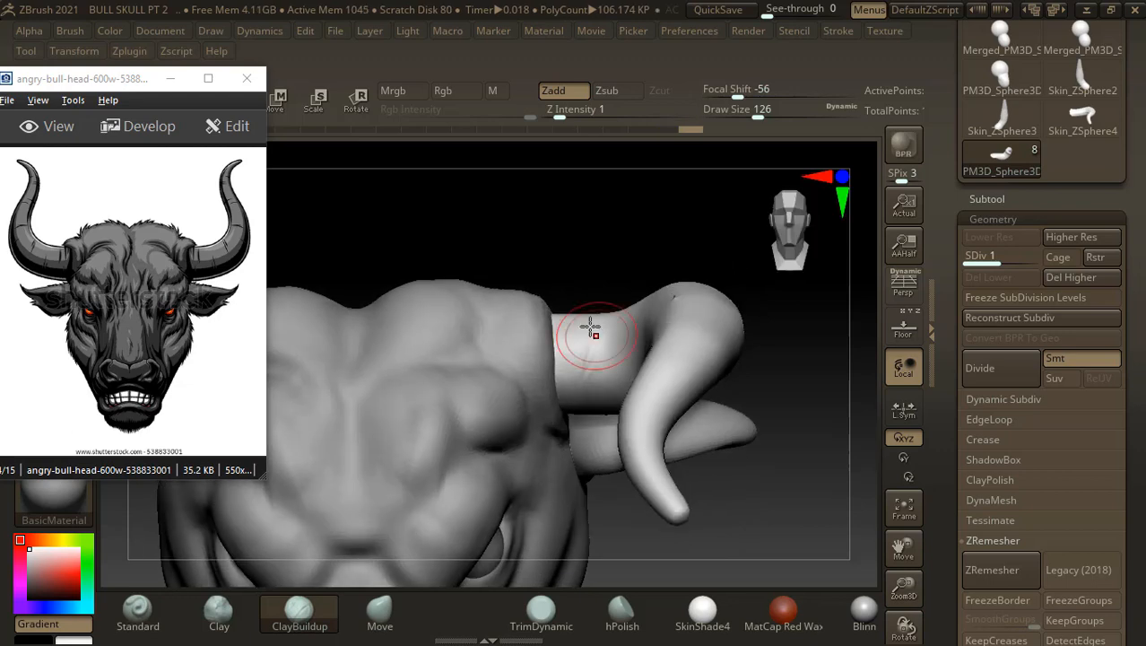
mouse_move(591, 328)
right_down()
mouse_move(609, 292)
mouse_move(588, 326)
mouse_move(599, 344)
right_up()
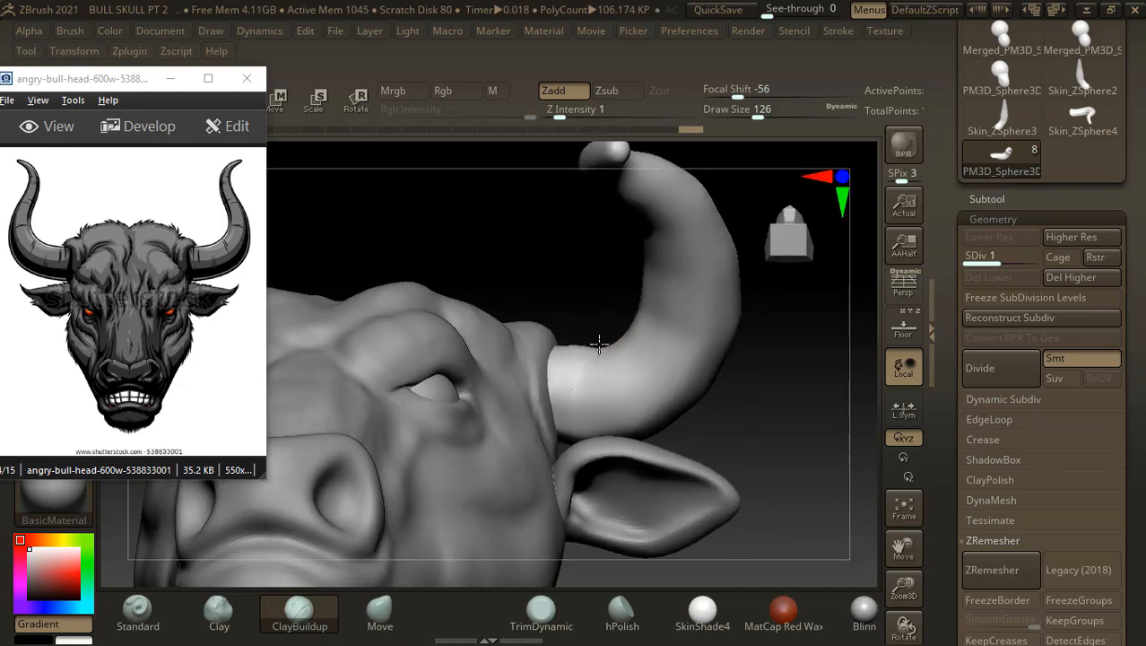
drag(599, 343, 679, 303)
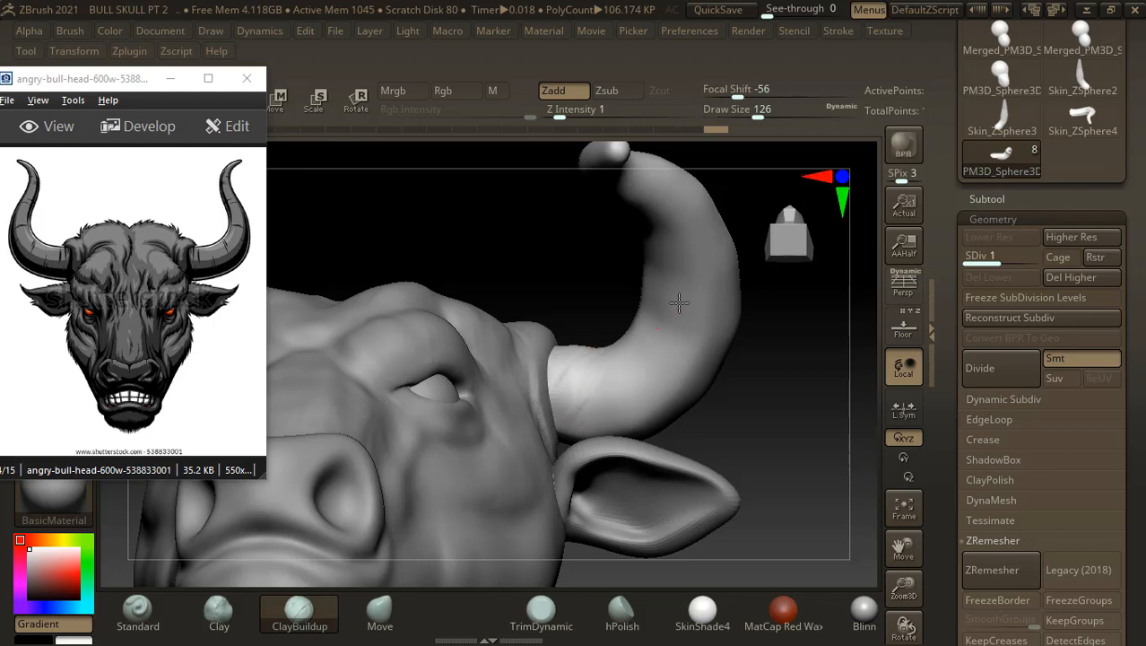
- Work ClayBuildup strokes along the horn's middle curve and inner side, smoothing them into the surface
right_drag(660, 358, 665, 383)
key(shift)
mouse_move(677, 337)
shift+mouse_down()
mouse_move(568, 412)
mouse_move(578, 374)
mouse_move(655, 420)
mouse_move(690, 394)
shift+mouse_up()
mouse_move(724, 366)
right_down()
mouse_move(668, 305)
mouse_move(690, 356)
right_up()
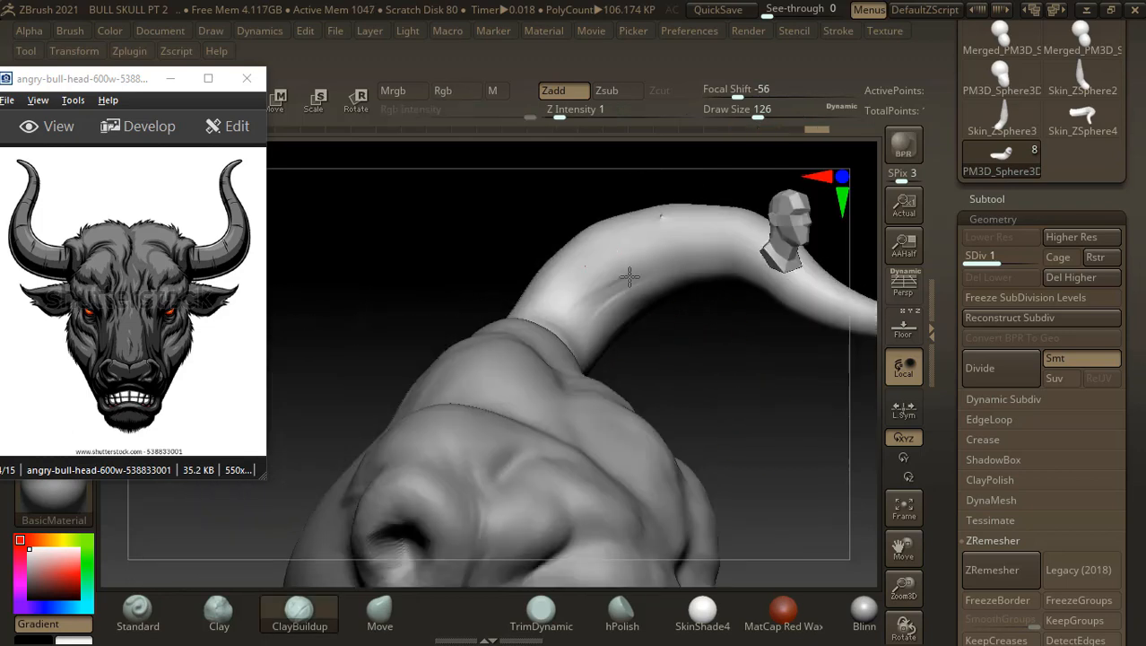
drag(630, 277, 648, 268)
mouse_move(672, 214)
alt+mouse_down()
mouse_move(593, 302)
mouse_move(610, 296)
alt+mouse_up()
drag(715, 350, 757, 375)
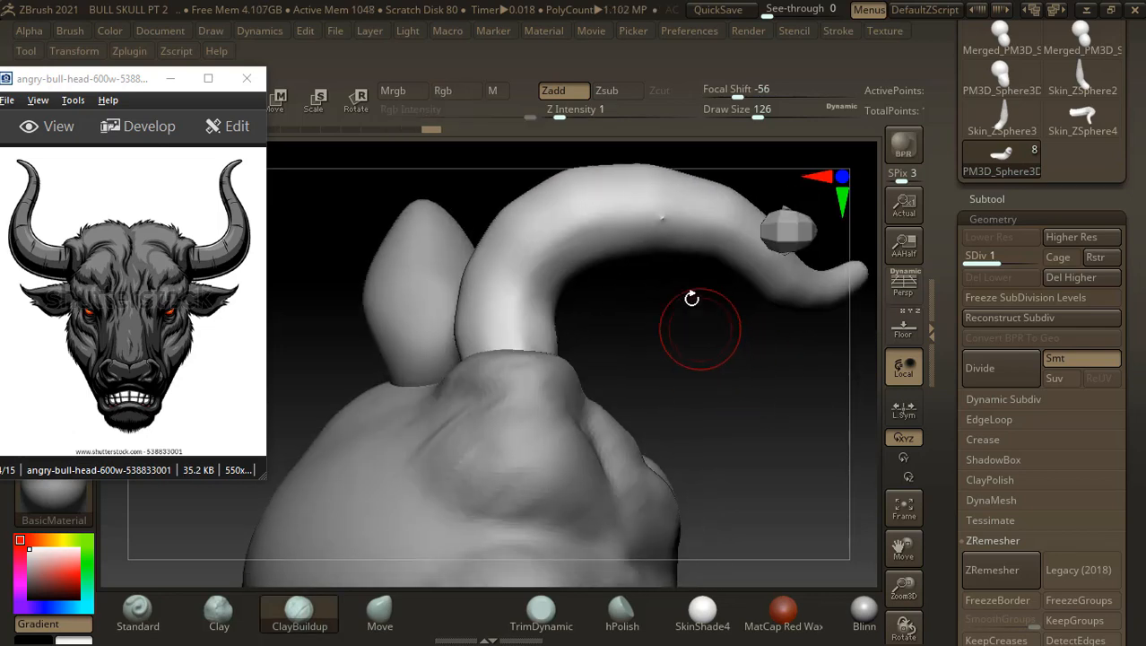
- Flatten the small bump on the horn's inner curve with TrimDynamic and smooth the area
click(541, 610)
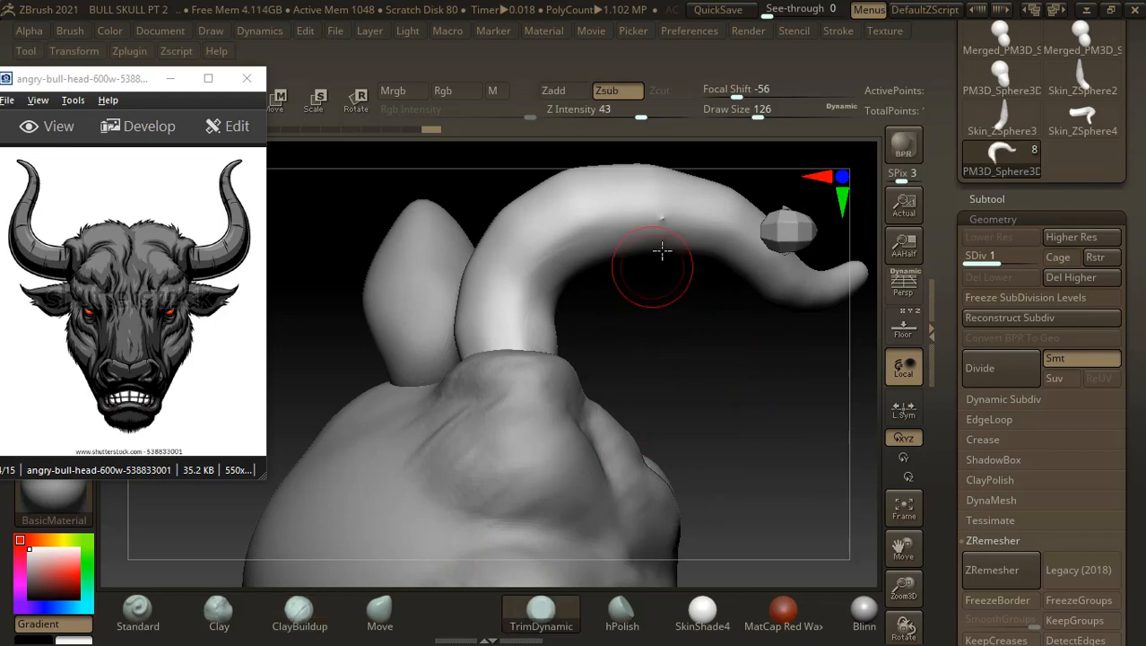
key(shift)
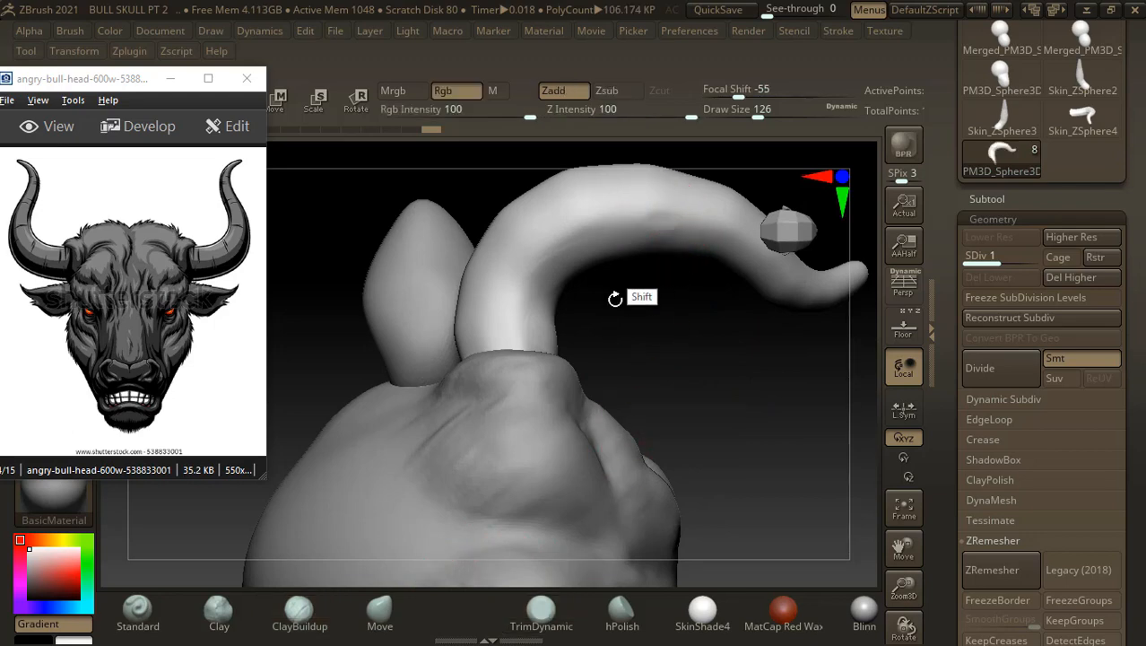
mouse_move(570, 290)
shift+mouse_down()
mouse_move(722, 379)
mouse_move(525, 287)
mouse_move(589, 285)
shift+mouse_up()
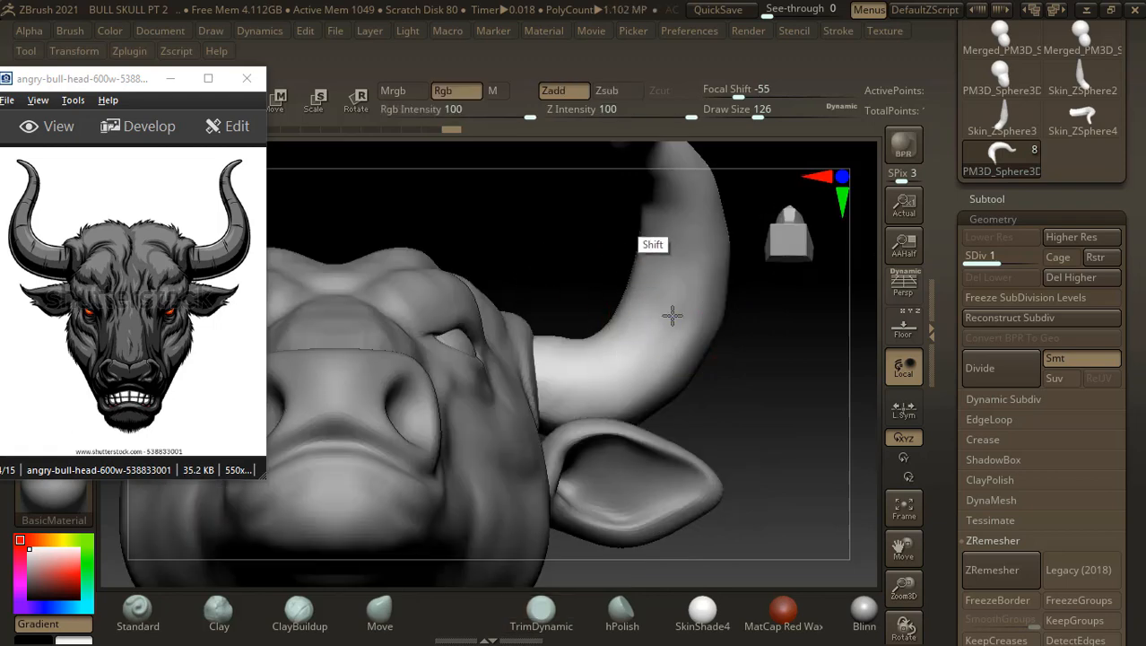
- Set the Standard brush to draw size 70 and Z Intensity 17 and carve a ring groove across the horn near its base
mouse_move(757, 397)
mouse_down()
mouse_move(757, 383)
mouse_move(593, 512)
mouse_up()
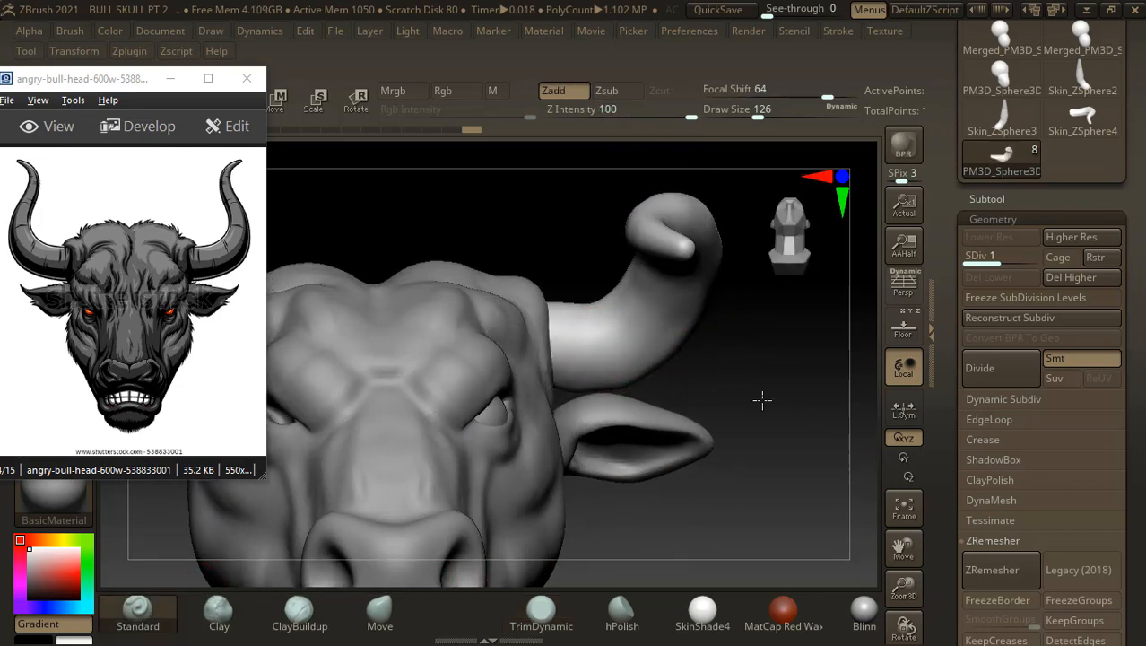
drag(762, 399, 691, 370)
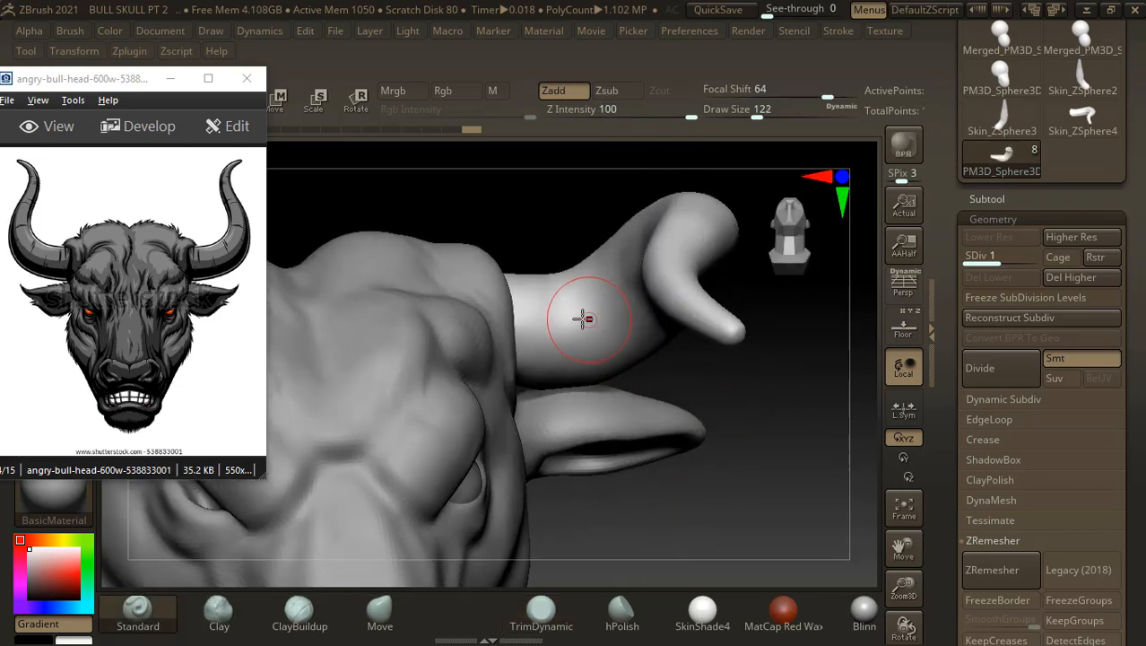
key(bracketleft)
key(bracketleft)
key(bracketleft)
drag(538, 293, 550, 368)
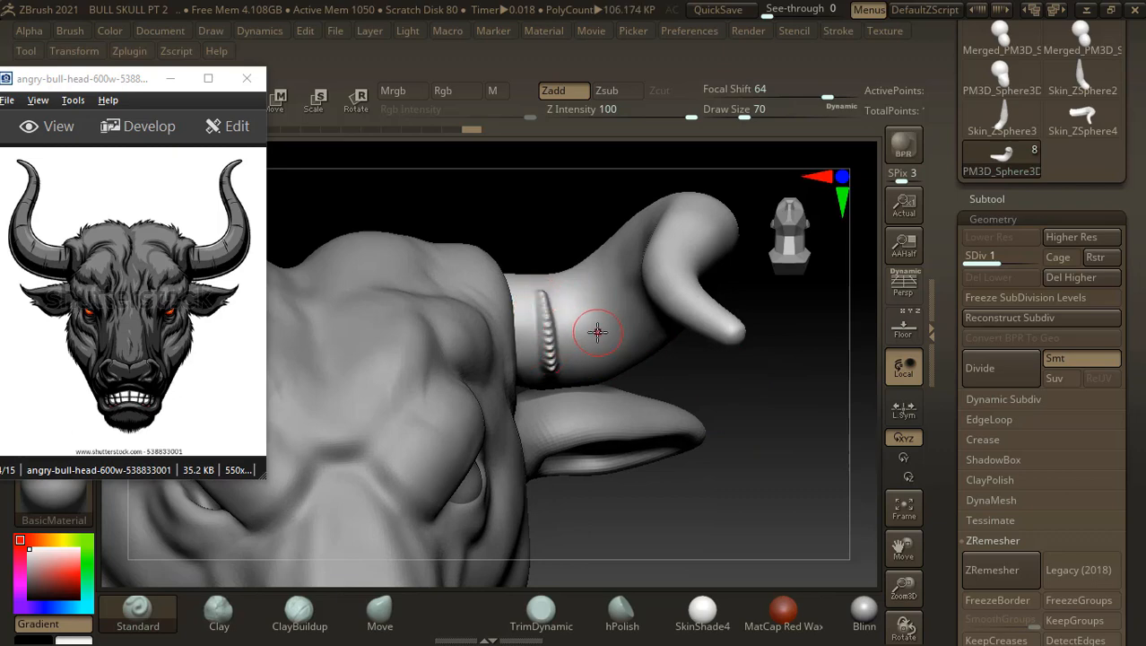
key(ctrl+z)
drag(661, 116, 605, 118)
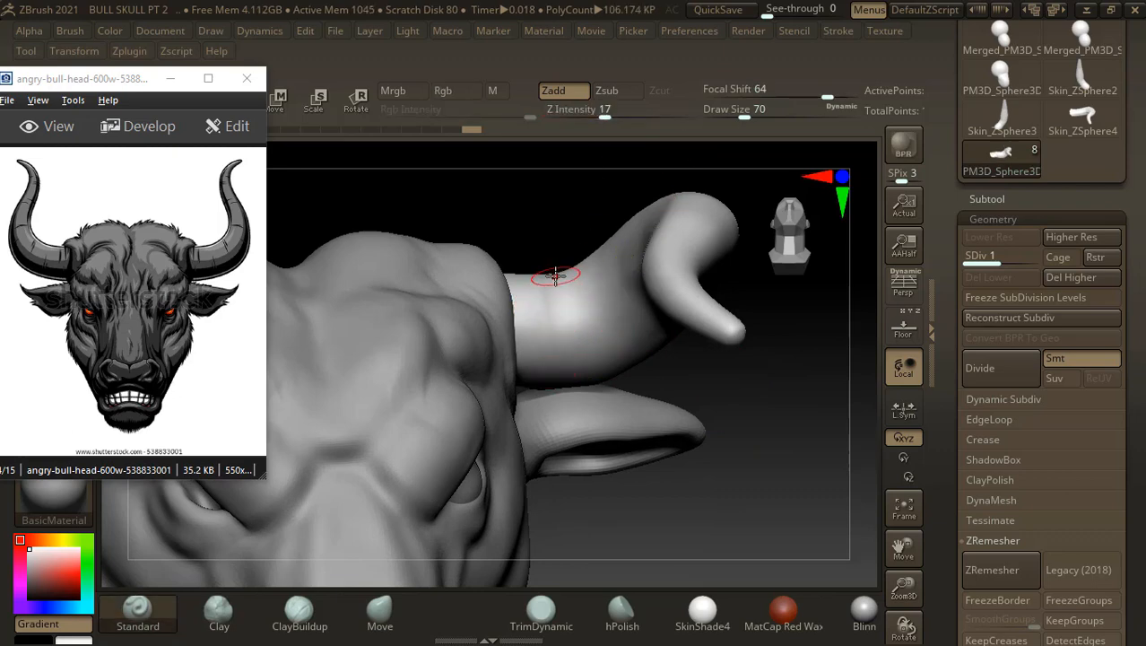
alt+drag(557, 276, 594, 363)
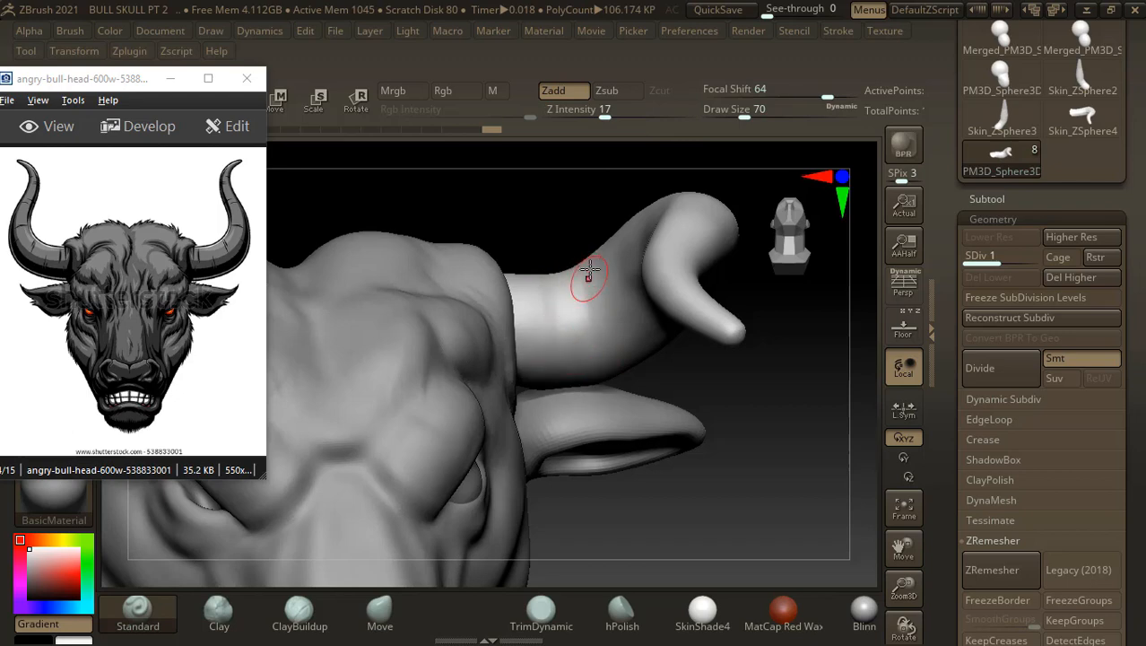
- Carve a row of subtractive ring grooves from the horn's base toward its middle on the upper side
drag(670, 378, 644, 314)
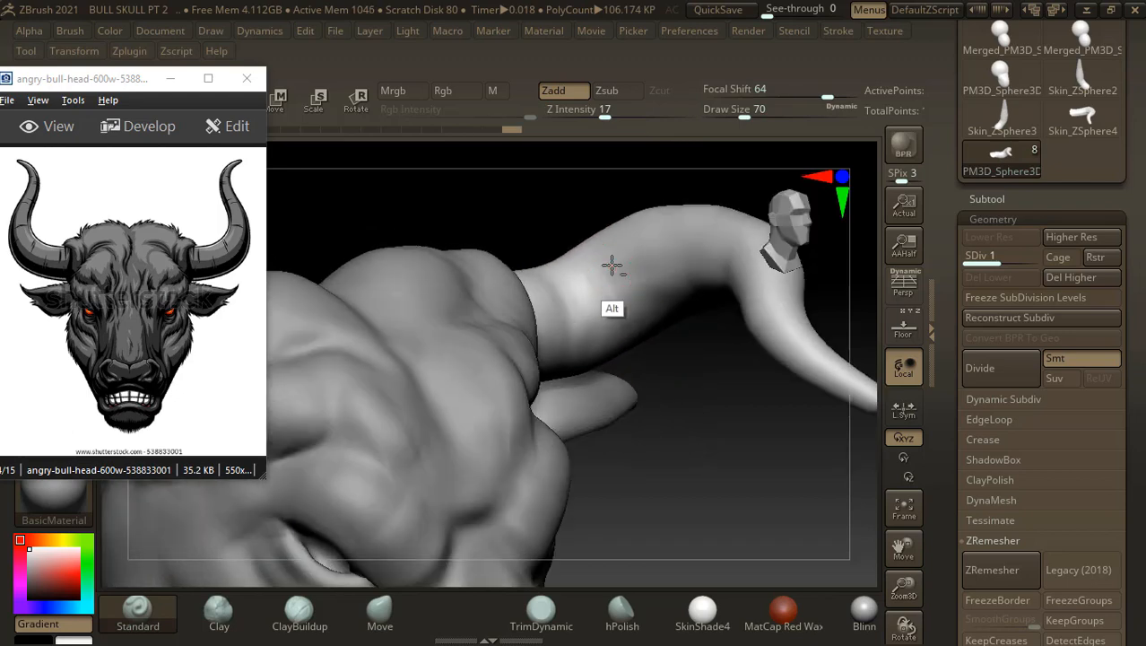
alt+drag(611, 265, 644, 319)
alt+drag(635, 253, 661, 307)
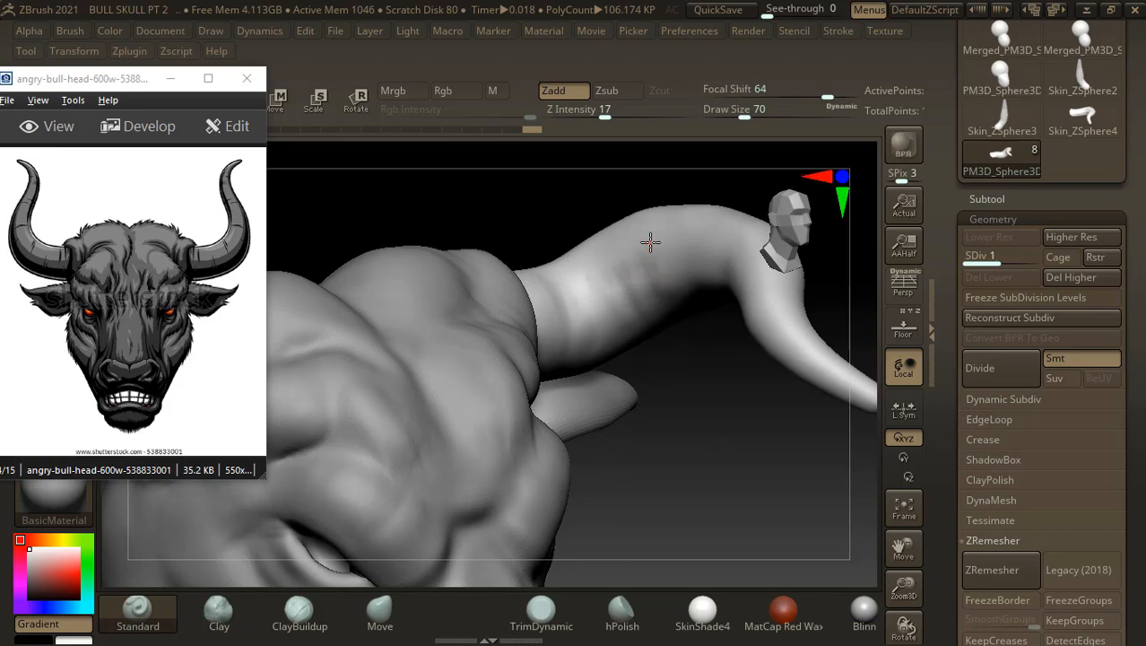
mouse_move(650, 243)
alt+mouse_down()
mouse_move(671, 287)
mouse_move(688, 297)
mouse_move(702, 283)
alt+mouse_up()
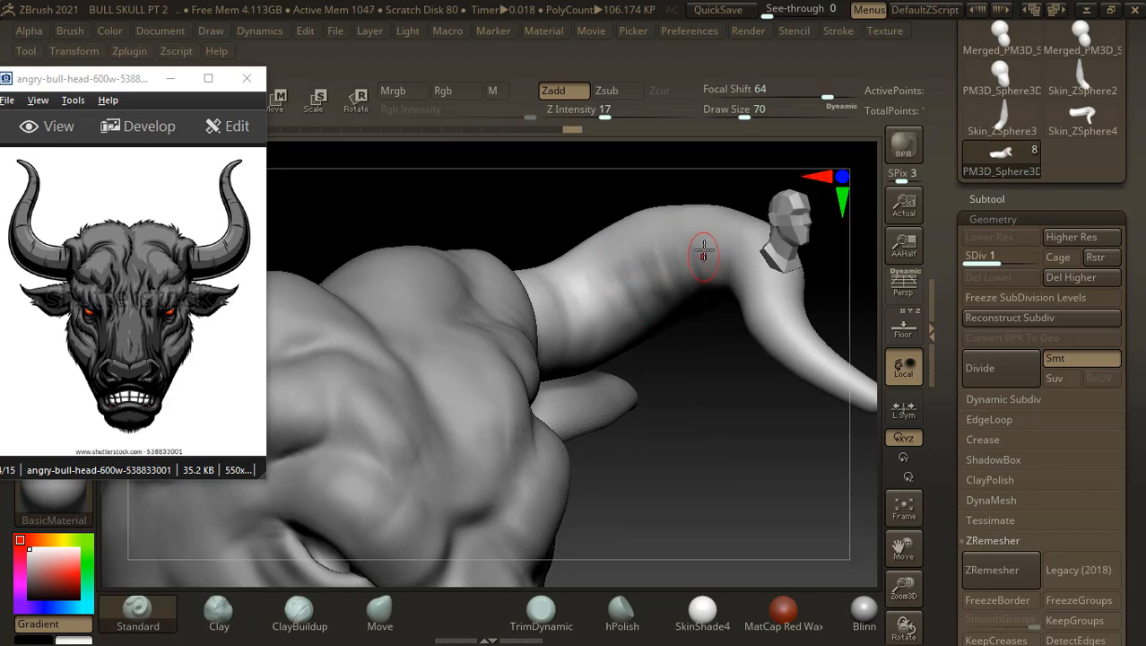
- Continue the ring grooves around the horn's front and inner bend and down to its base
mouse_move(706, 388)
mouse_down()
mouse_move(668, 302)
mouse_move(700, 337)
mouse_up()
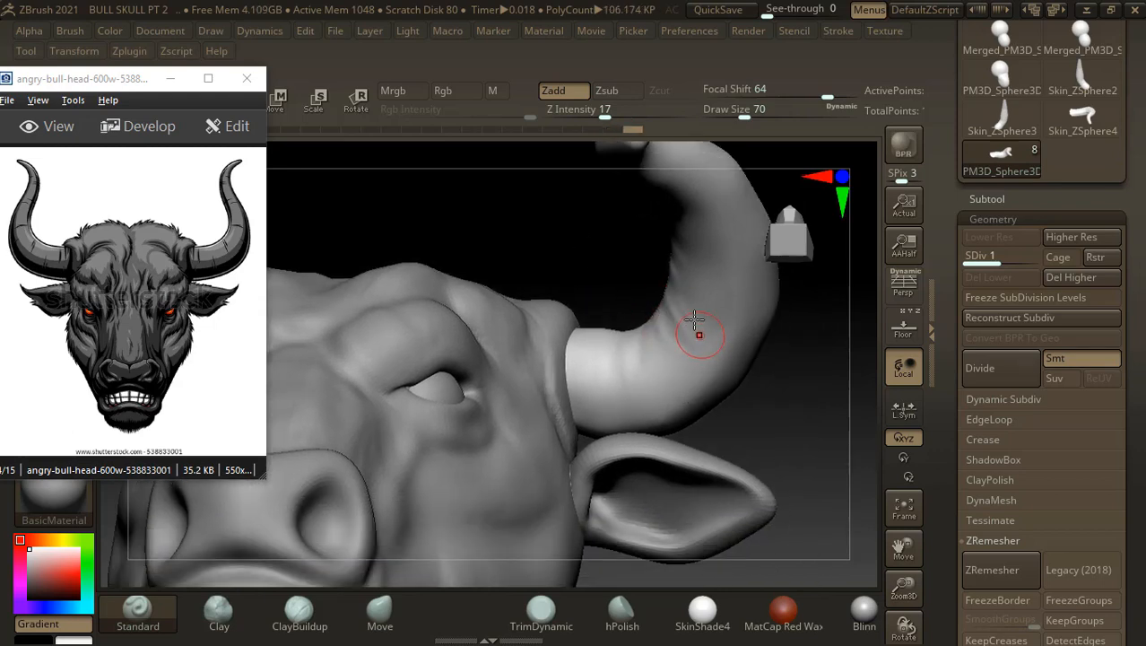
alt+drag(672, 293, 702, 329)
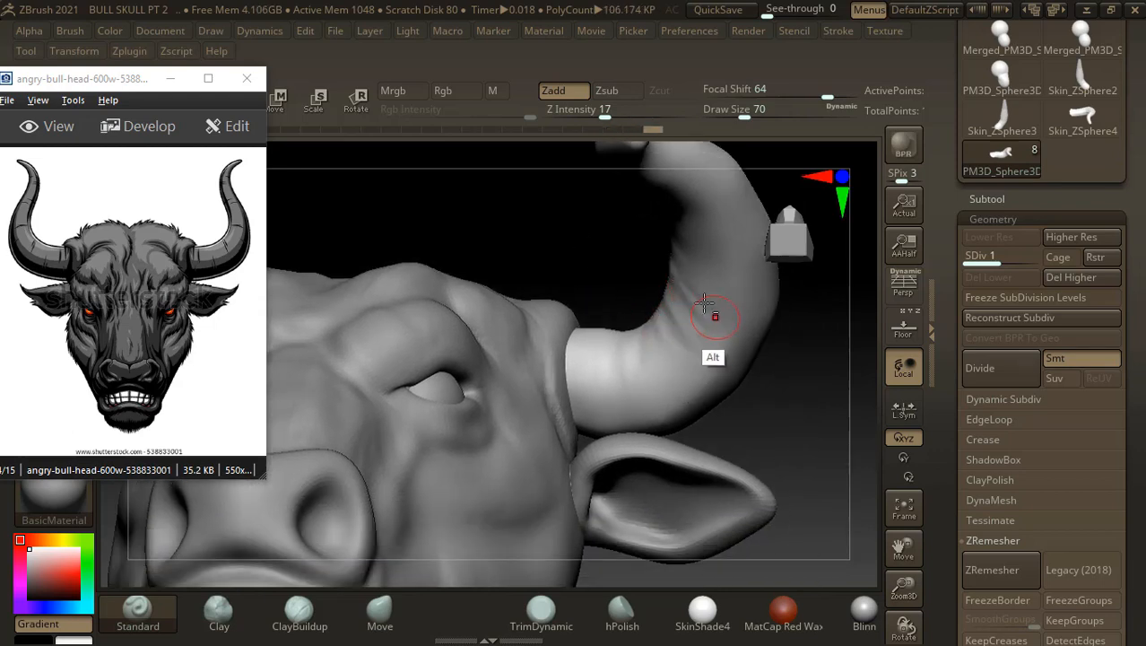
alt+drag(683, 256, 711, 310)
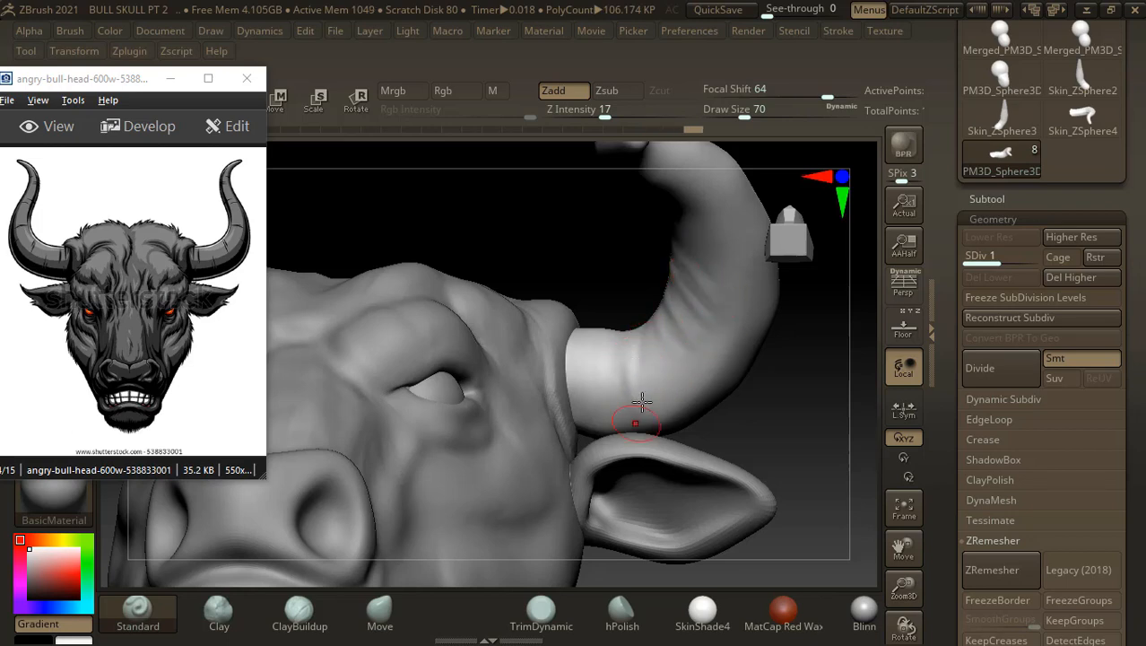
mouse_move(662, 395)
alt+mouse_down()
mouse_move(652, 343)
mouse_move(643, 352)
mouse_move(596, 347)
alt+mouse_up()
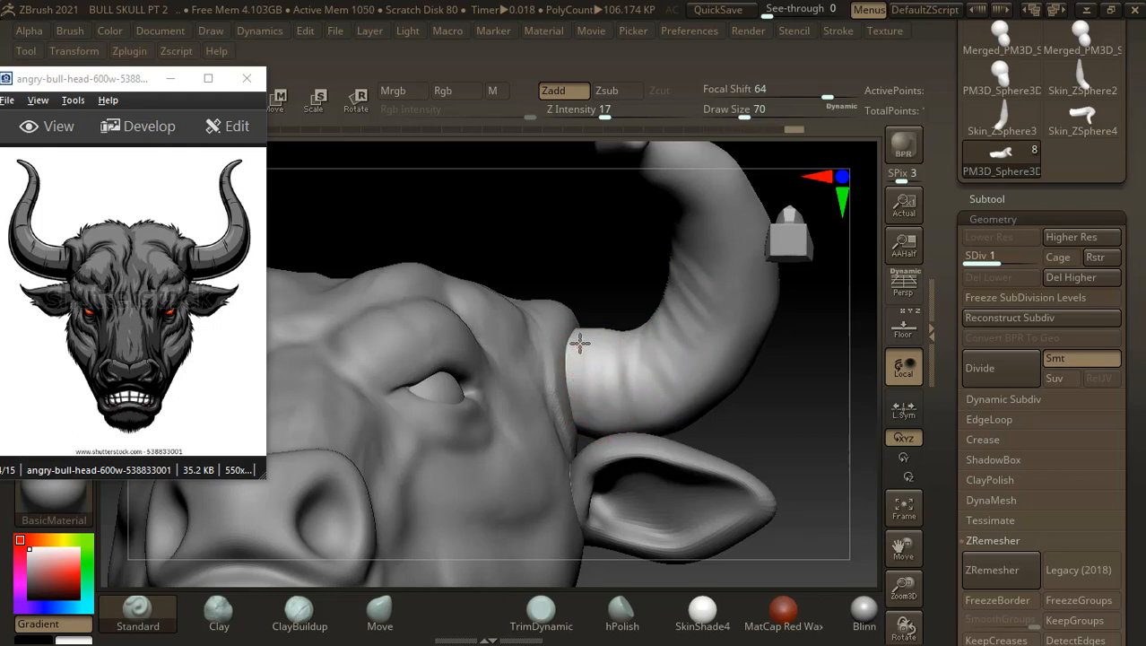
mouse_move(780, 392)
mouse_down()
mouse_move(823, 374)
mouse_move(766, 411)
mouse_move(758, 403)
mouse_up()
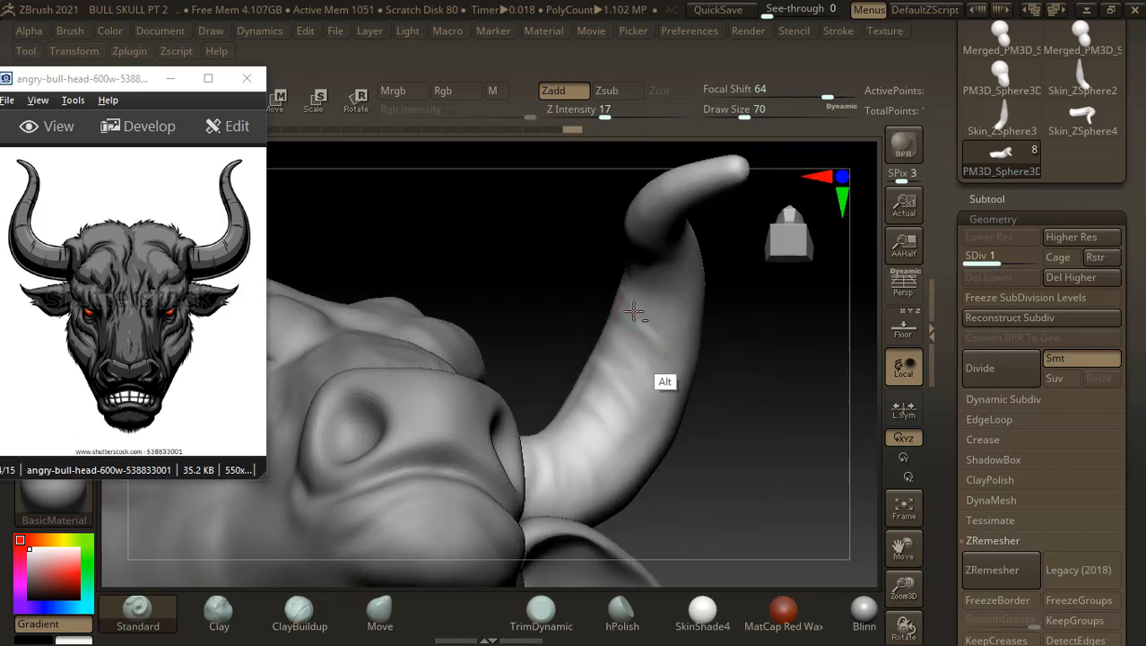
drag(727, 341, 731, 268)
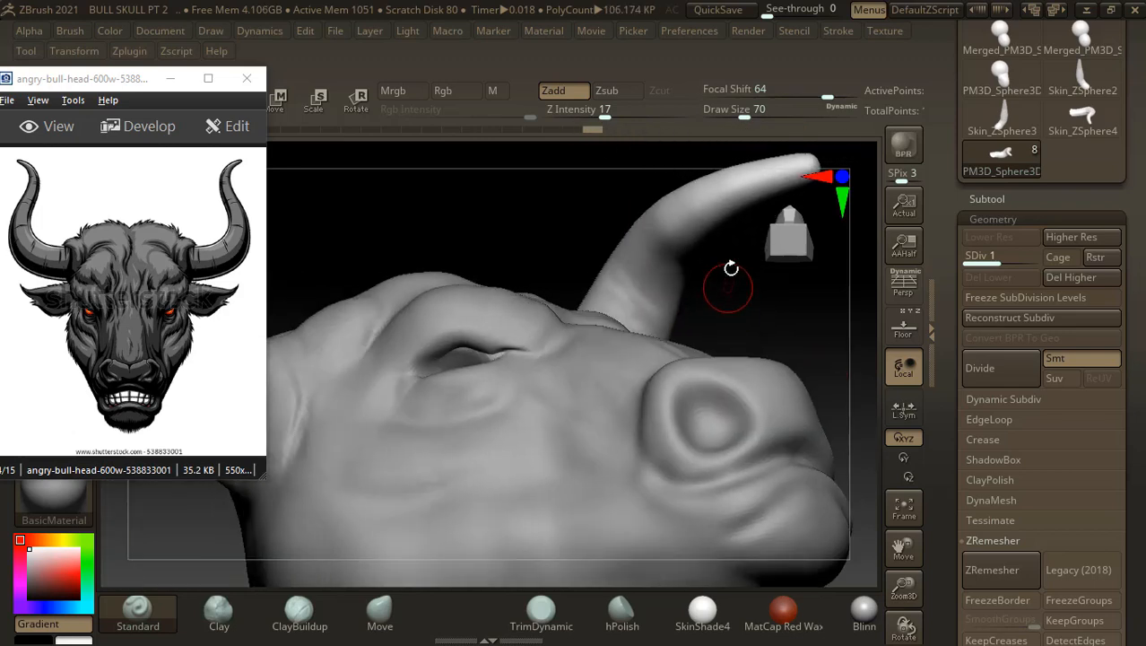
- Set the Focal Shift to 72 and carve ring grooves across the horn's upper bend
drag(834, 95, 818, 94)
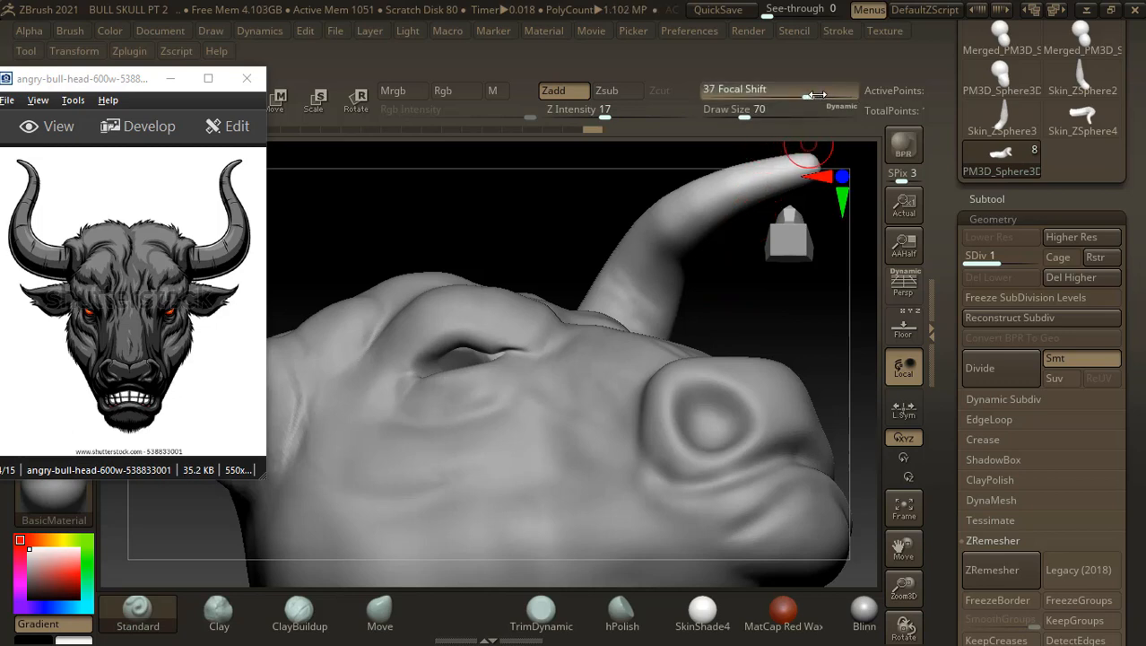
mouse_move(819, 302)
mouse_down()
mouse_move(612, 313)
mouse_move(546, 294)
mouse_up()
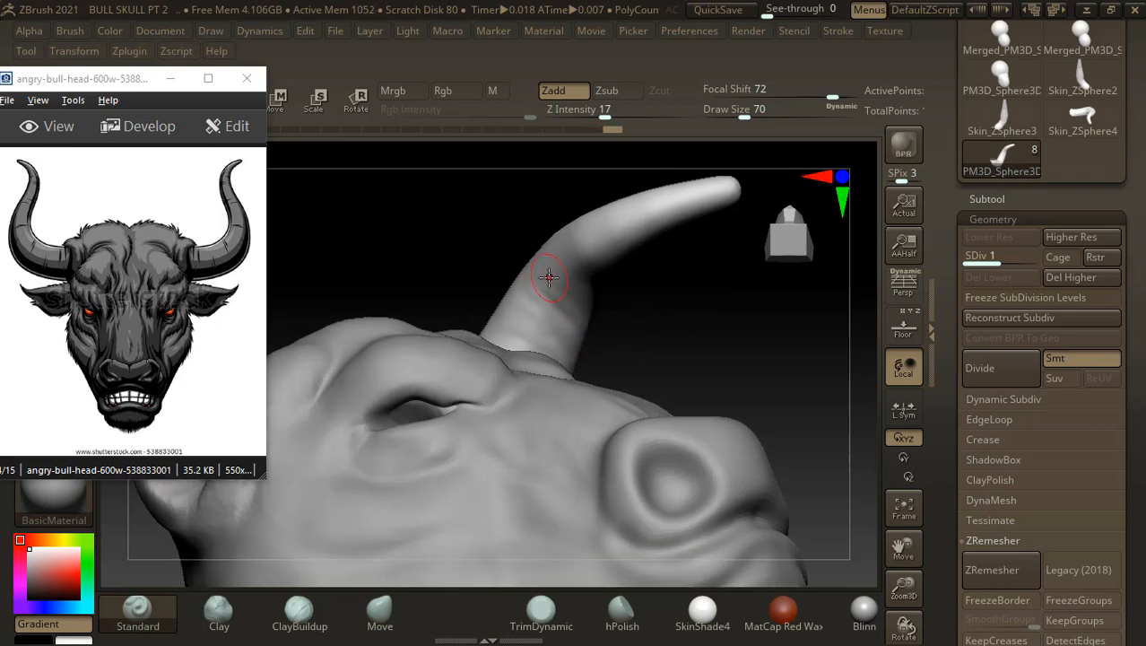
mouse_move(649, 313)
mouse_down()
mouse_move(660, 310)
mouse_move(590, 266)
mouse_move(591, 248)
mouse_move(666, 233)
mouse_move(650, 267)
mouse_up()
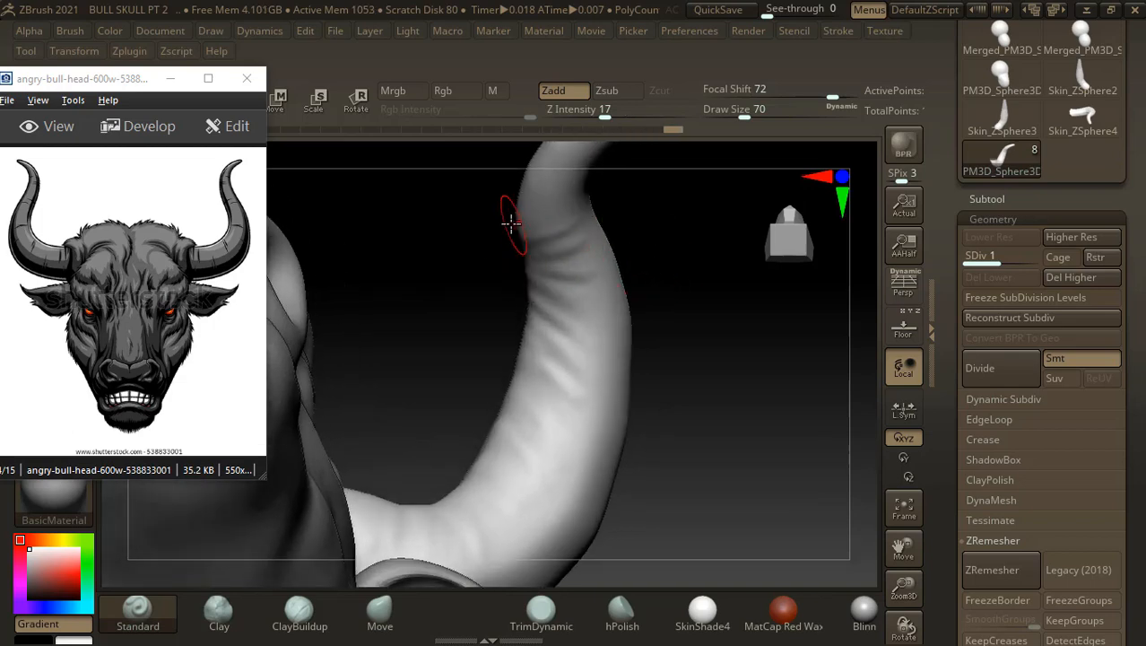
drag(489, 224, 551, 220)
drag(352, 237, 307, 238)
drag(674, 292, 677, 240)
alt+drag(528, 215, 561, 201)
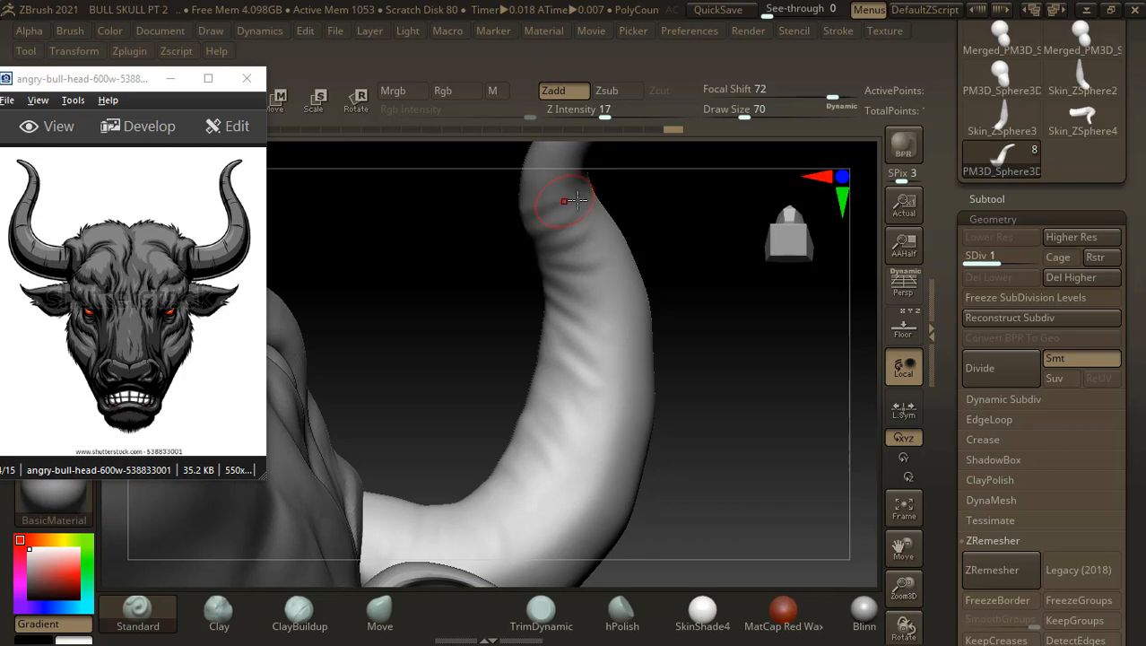
- Wrap the ring grooves around the outer side of the horn's upper bend
drag(632, 209, 638, 277)
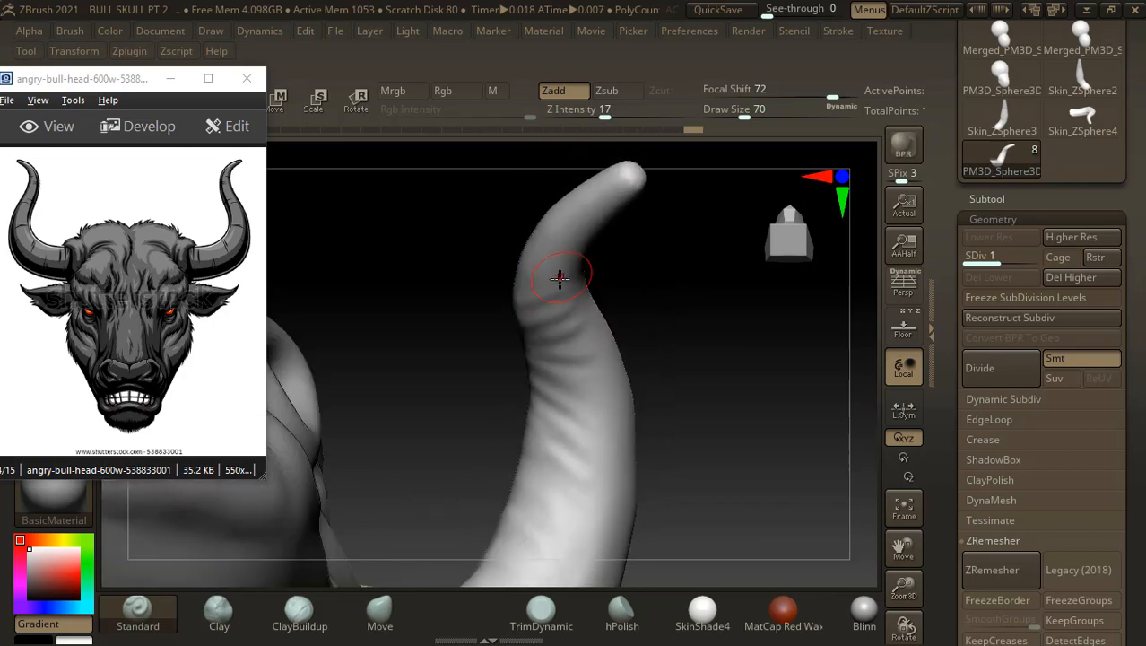
drag(506, 271, 491, 269)
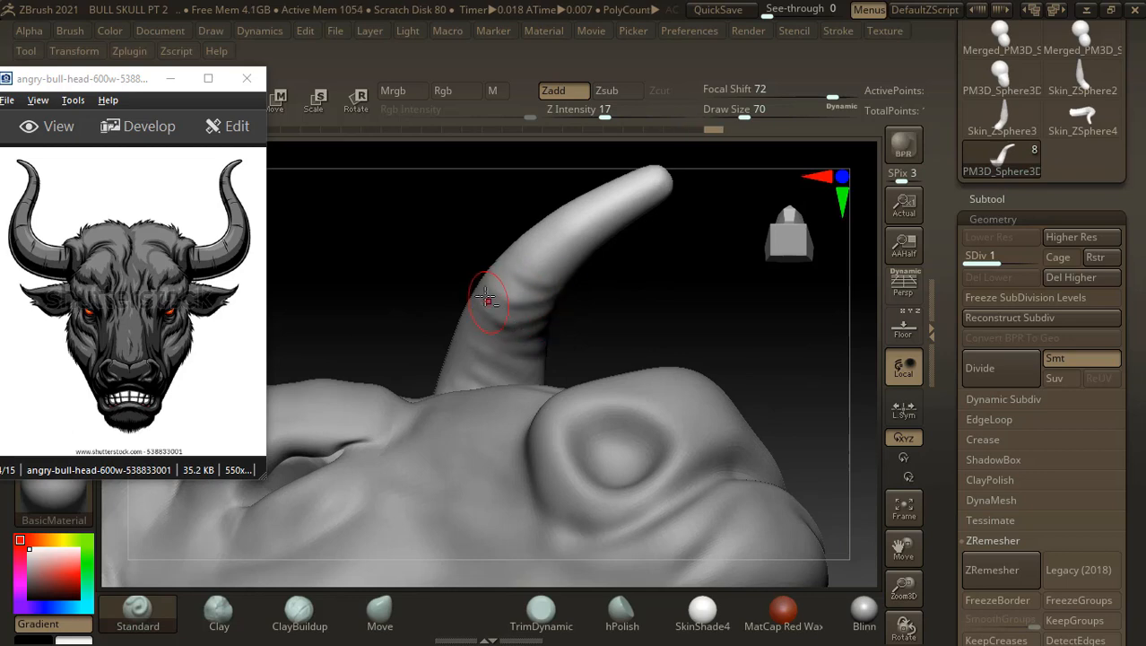
drag(596, 333, 574, 339)
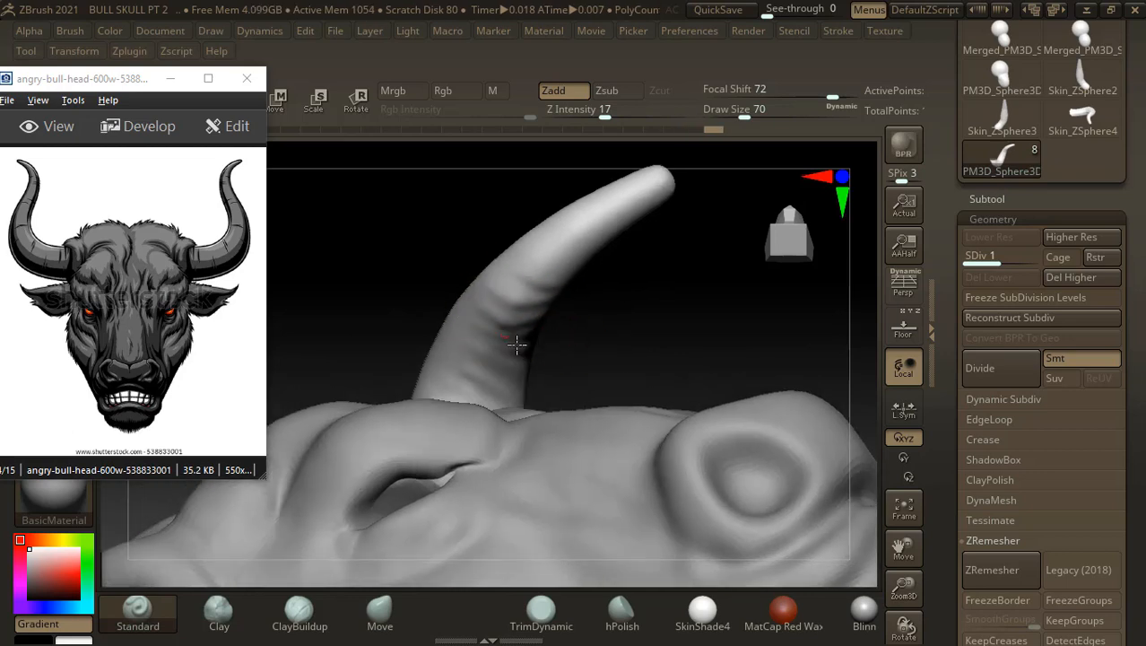
alt+drag(462, 329, 509, 353)
alt+drag(465, 308, 534, 328)
drag(608, 318, 591, 292)
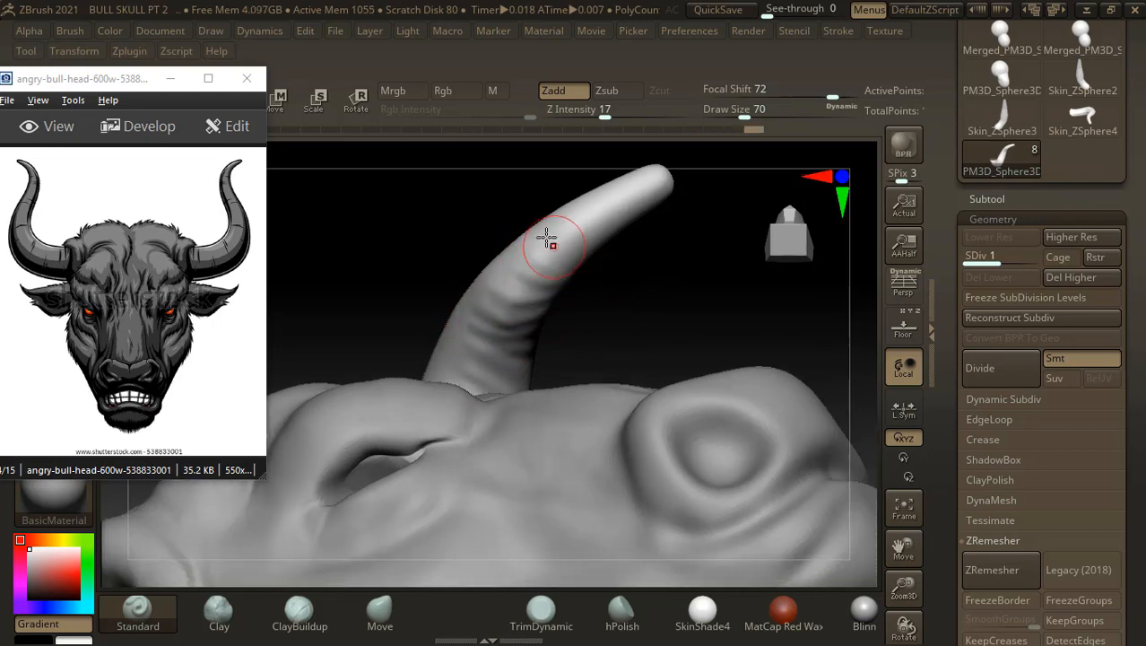
- Carve ring grooves along the horn's tapering end up to the tip
alt+drag(542, 248, 576, 272)
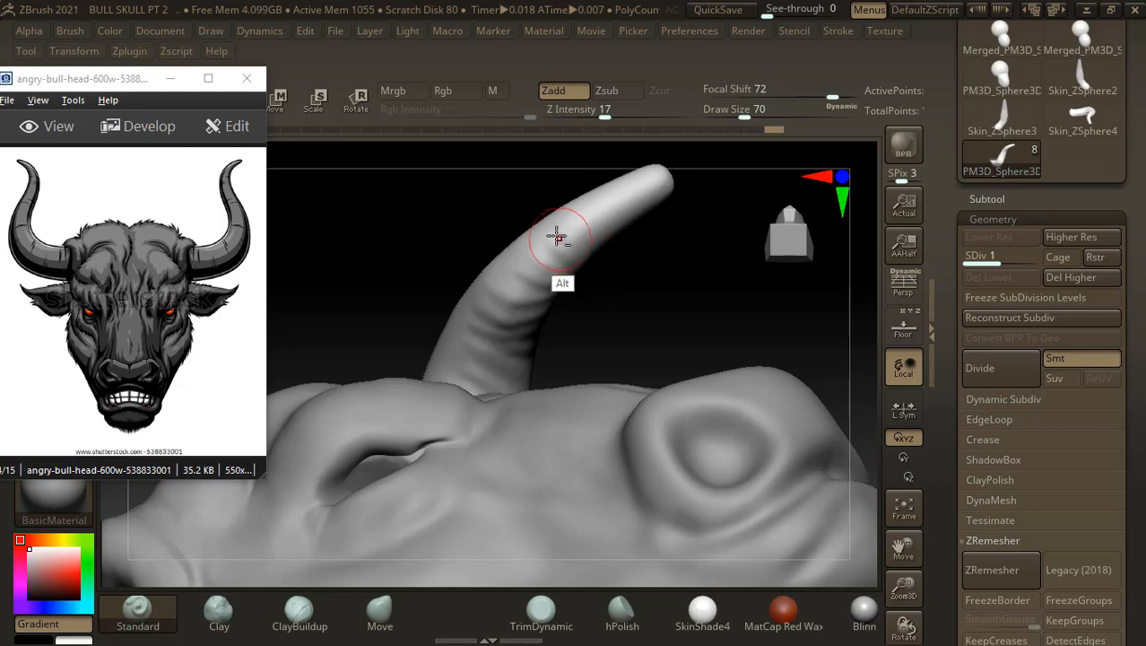
alt+drag(566, 217, 608, 238)
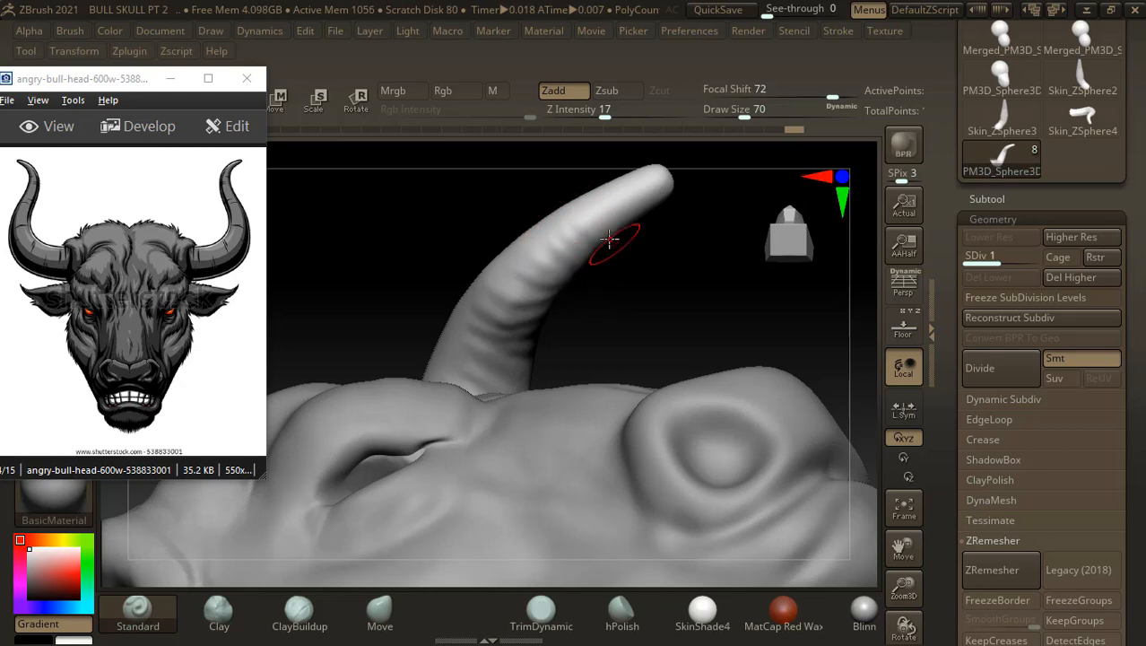
mouse_move(601, 194)
alt+mouse_down()
mouse_move(641, 217)
mouse_move(654, 193)
alt+mouse_up()
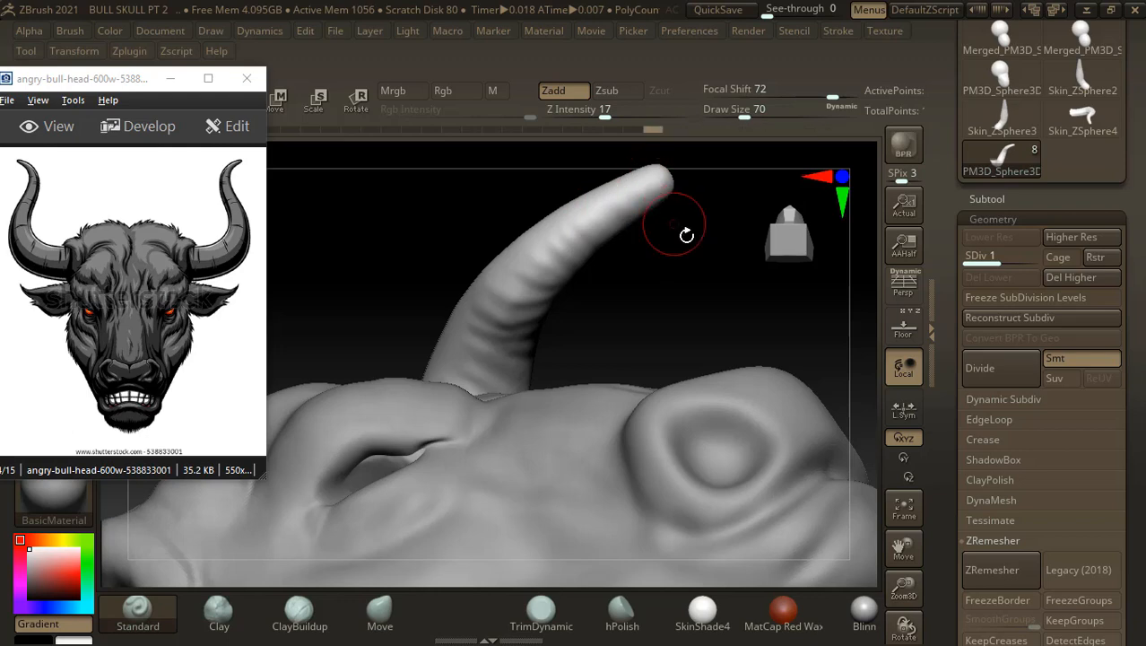
- Extend the ring grooves across the full width of the horn from below the tip to its middle
mouse_move(686, 230)
mouse_down()
mouse_move(711, 256)
mouse_move(648, 210)
mouse_up()
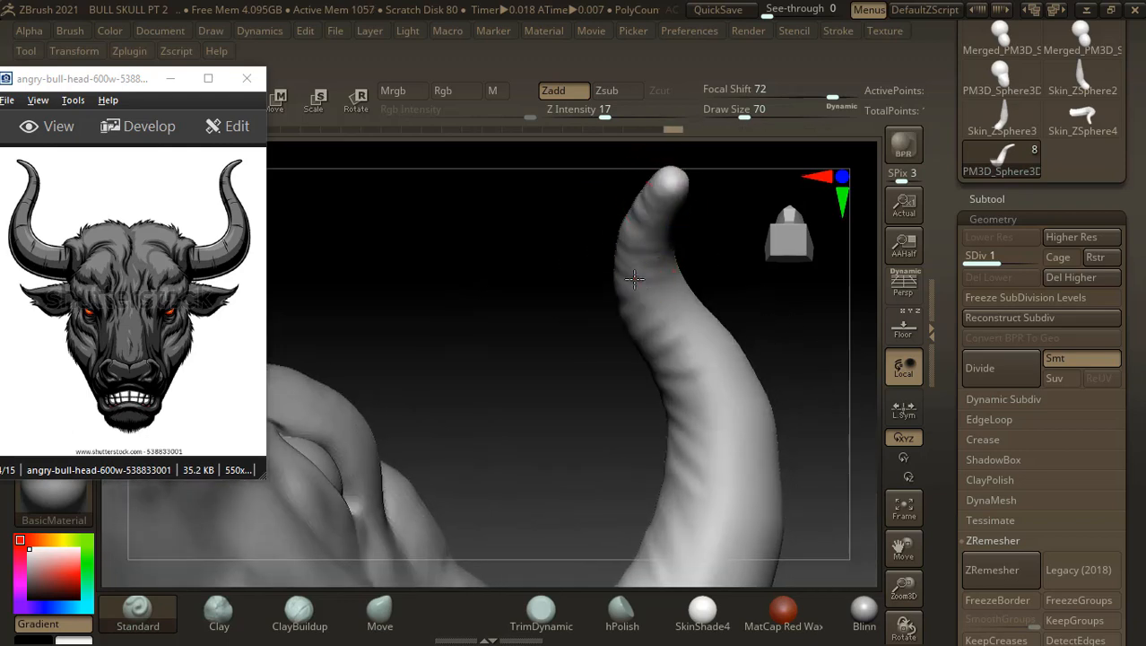
alt+drag(657, 313, 681, 302)
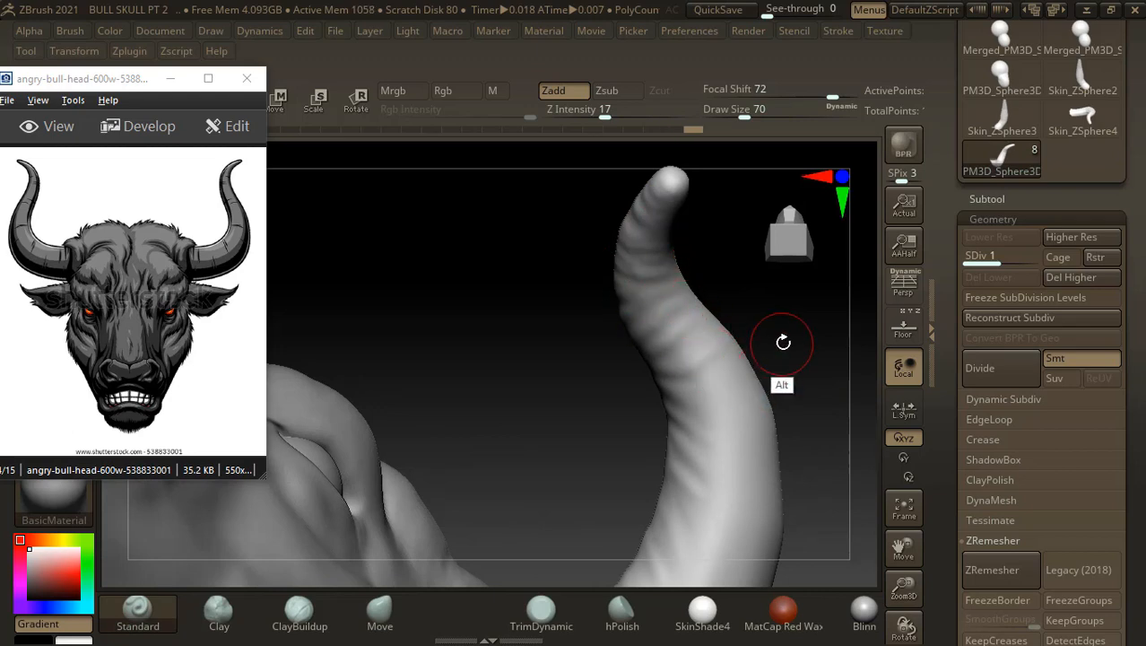
mouse_move(780, 333)
mouse_down()
mouse_move(699, 348)
mouse_move(711, 342)
mouse_up()
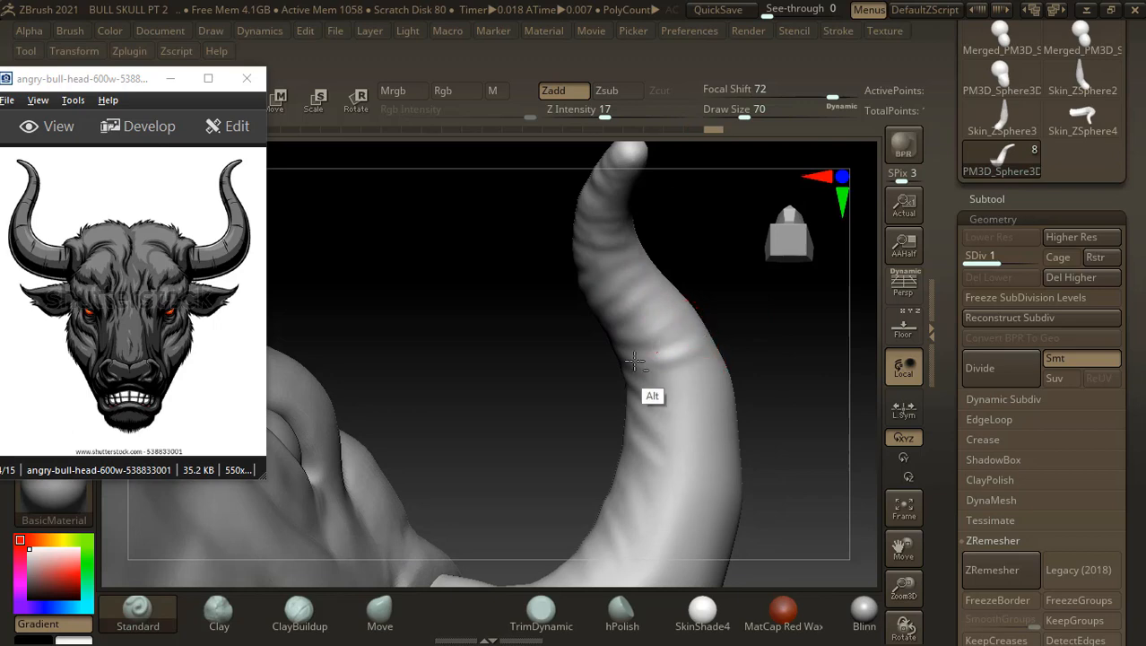
mouse_move(652, 397)
mouse_down()
mouse_move(722, 368)
mouse_move(704, 384)
mouse_move(714, 395)
mouse_move(780, 409)
mouse_move(636, 348)
mouse_move(721, 341)
mouse_up()
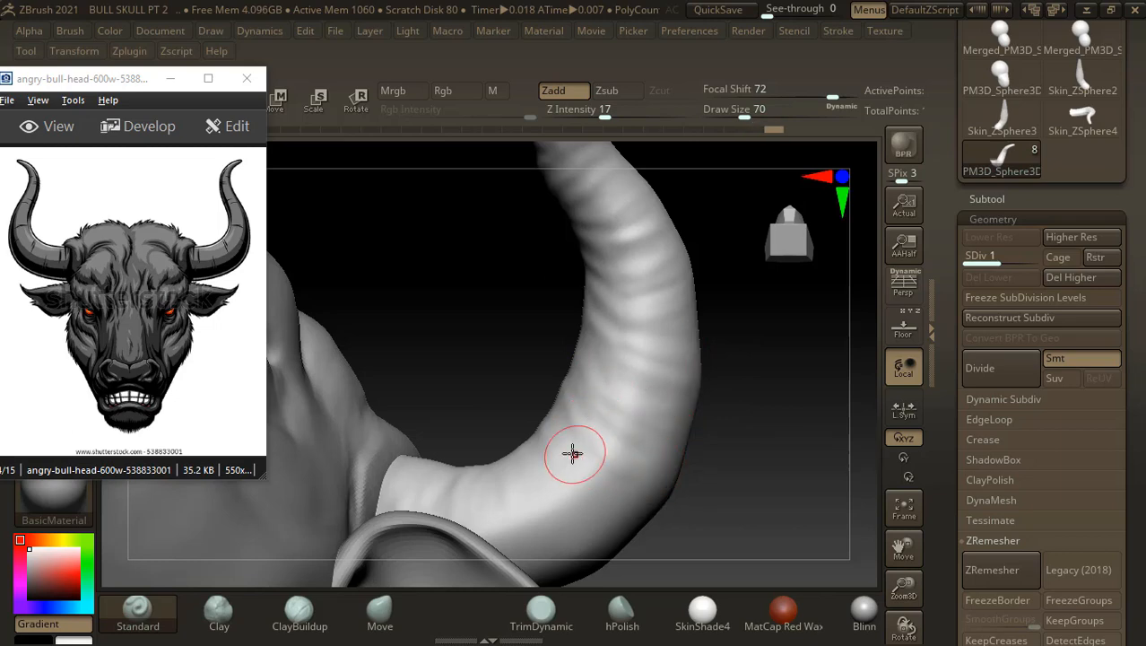
- Carve additional ring grooves across the horn's lower curve and thick base
drag(693, 475, 733, 487)
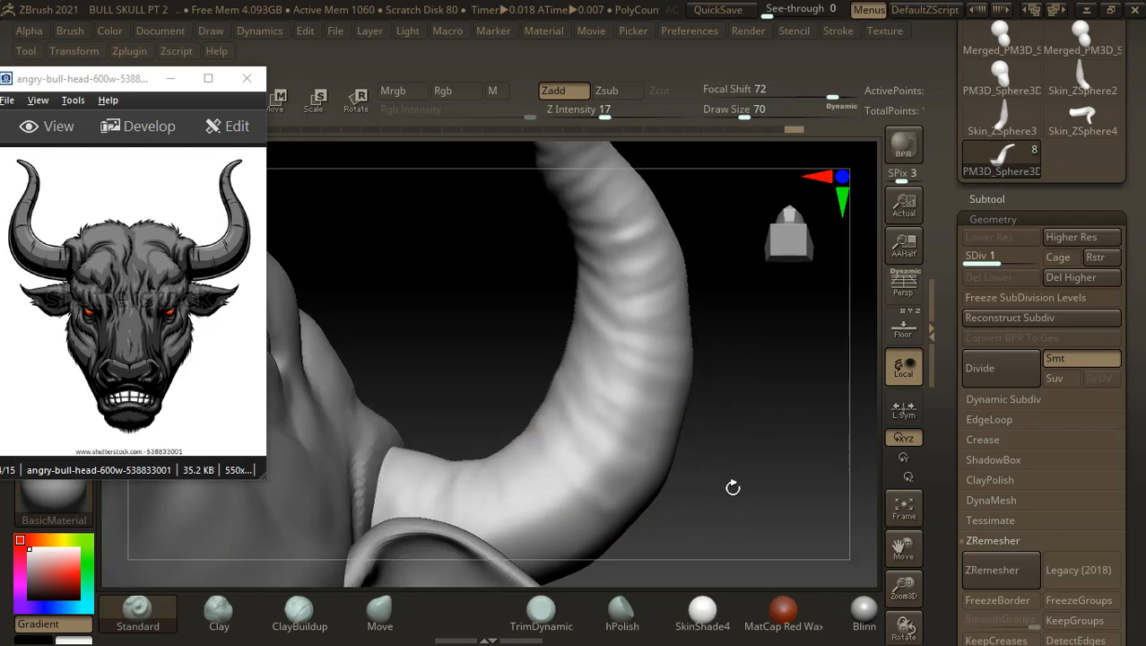
drag(728, 420, 704, 482)
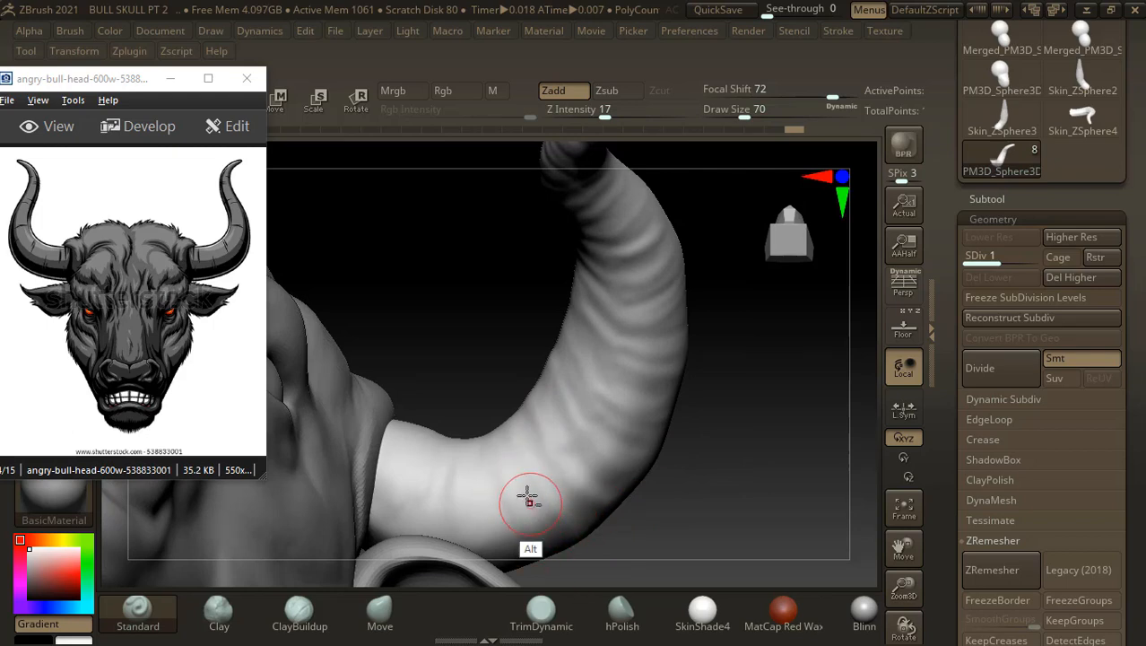
mouse_move(487, 519)
mouse_down()
mouse_move(463, 509)
mouse_move(409, 526)
mouse_up()
mouse_move(664, 475)
mouse_down()
mouse_move(678, 477)
mouse_move(647, 402)
mouse_move(673, 441)
mouse_move(652, 452)
mouse_move(672, 481)
mouse_up()
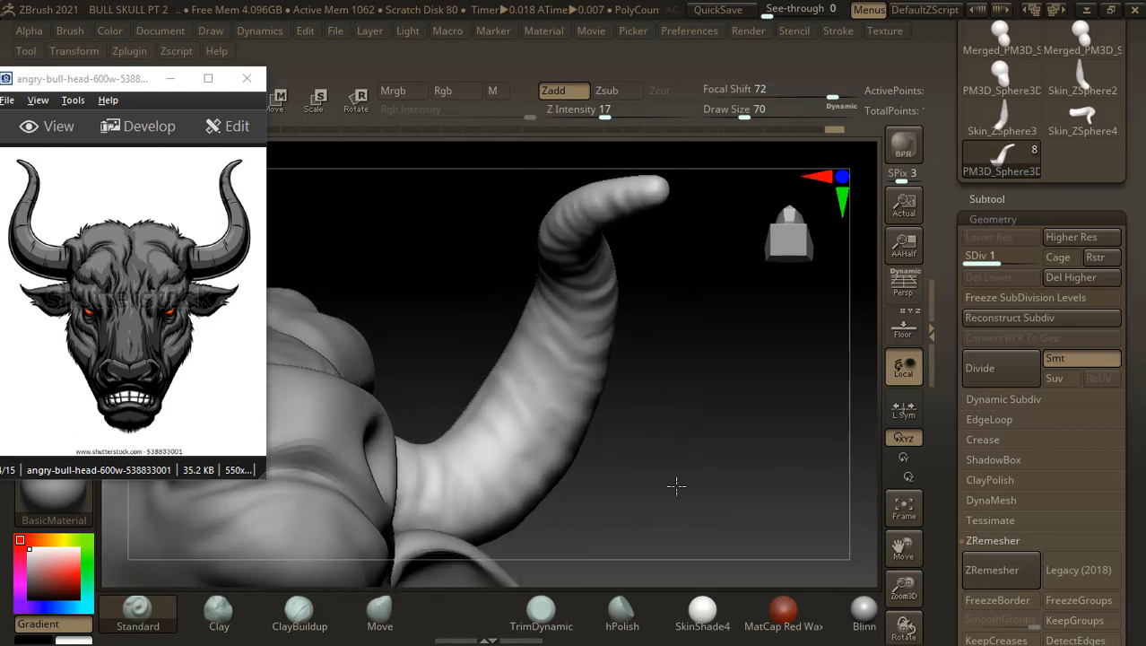
- Deepen and refine the ring grooves along the horn's middle and thick base, smoothing the area near the ear
drag(648, 422, 577, 419)
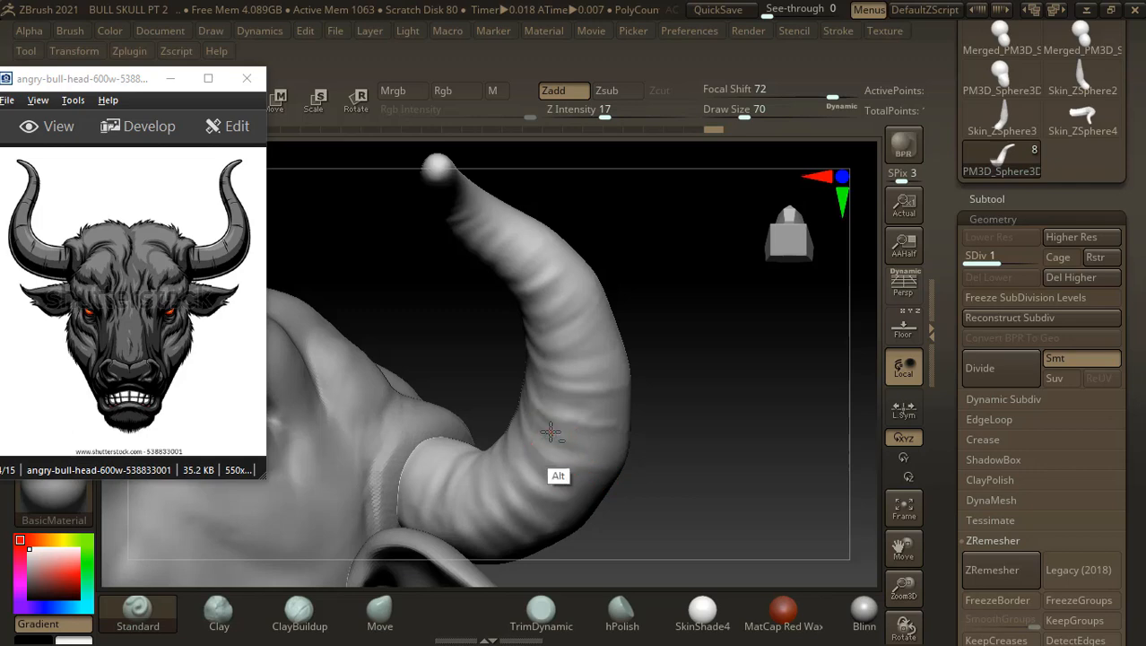
drag(663, 512, 652, 500)
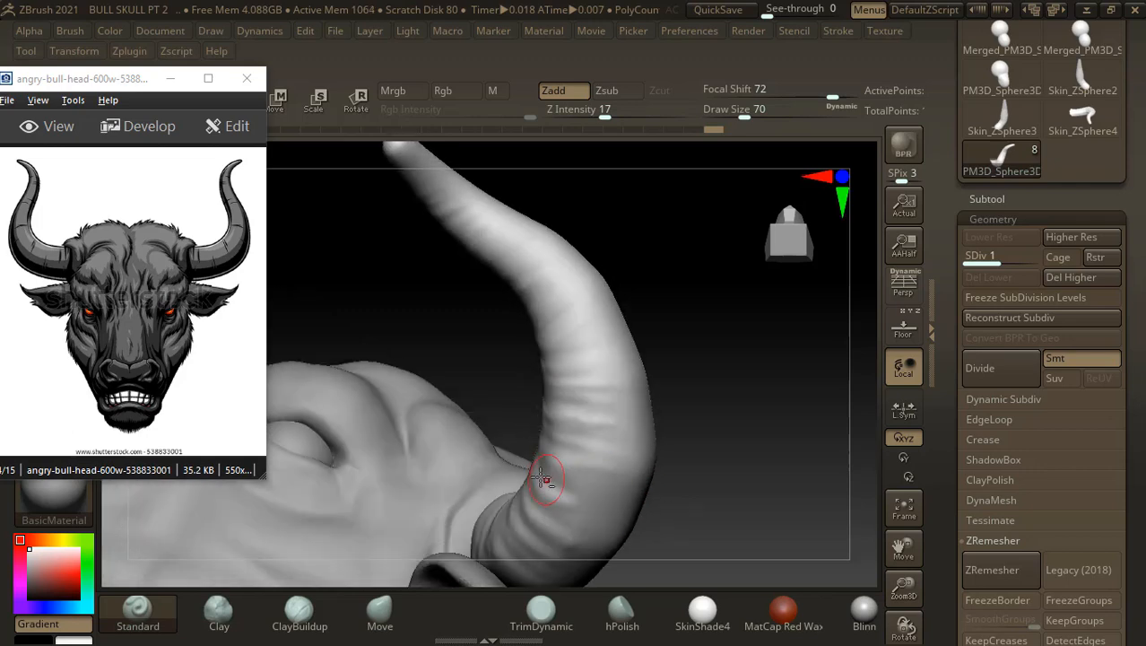
alt+drag(542, 476, 645, 490)
mouse_move(733, 471)
mouse_down()
mouse_move(688, 490)
mouse_move(661, 405)
mouse_up()
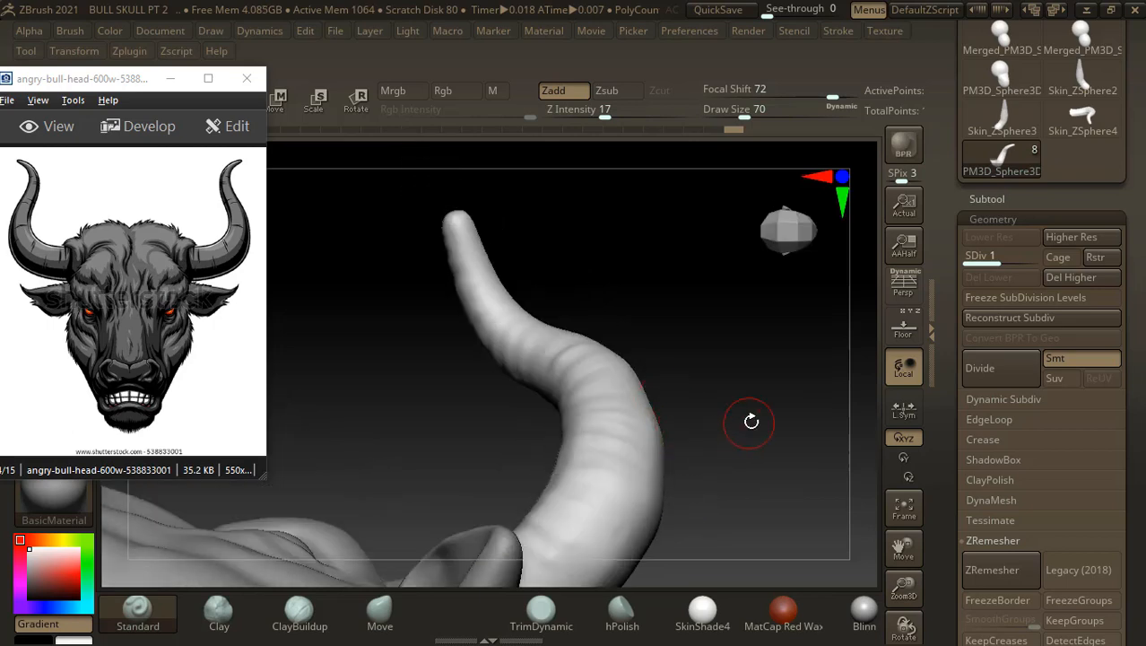
drag(752, 420, 763, 451)
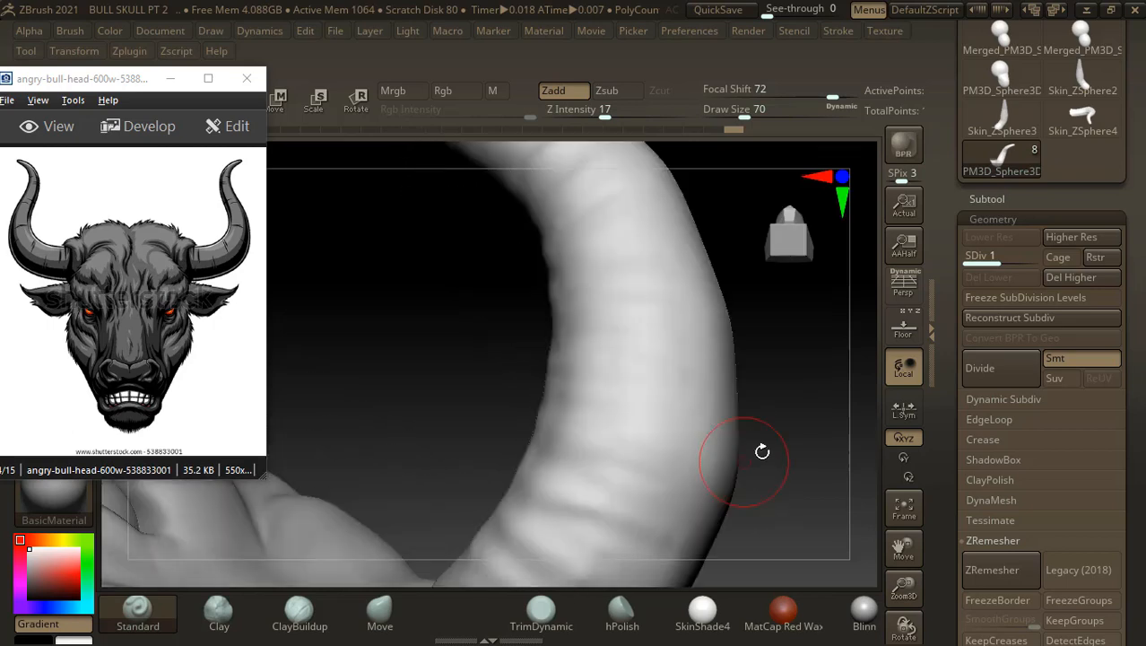
drag(817, 406, 739, 365)
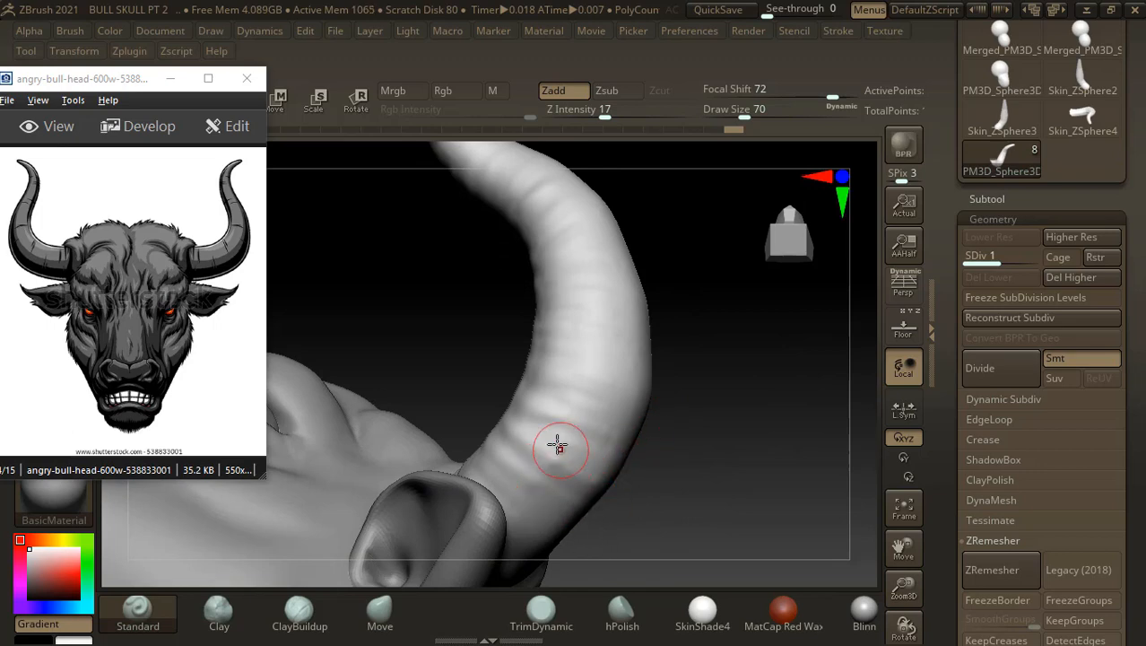
key(shift)
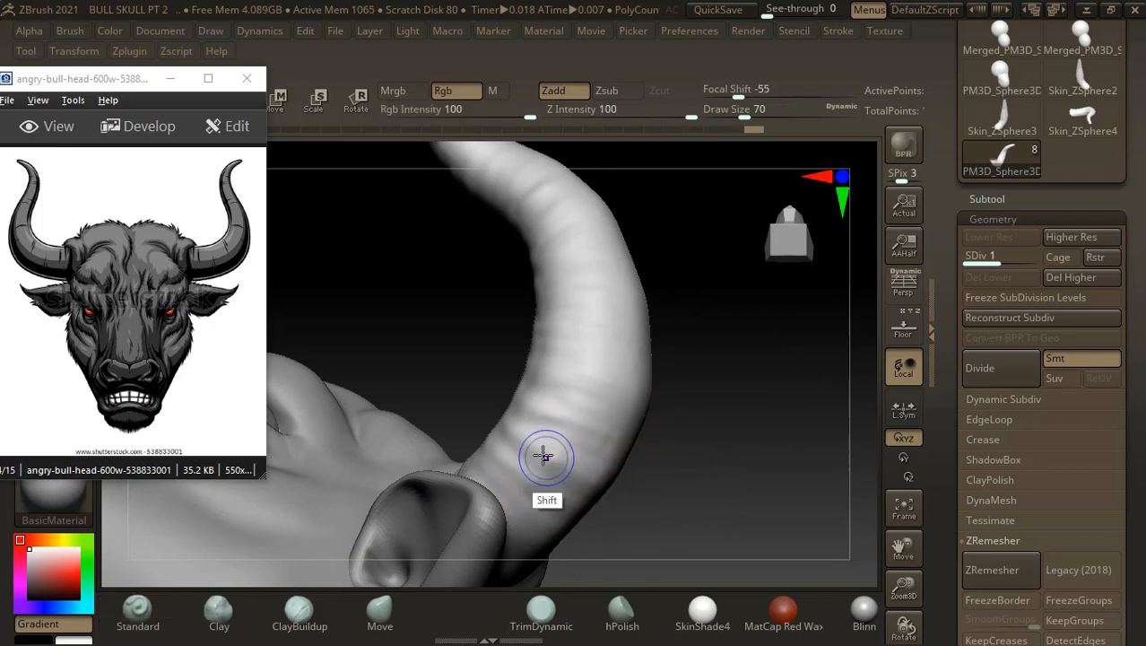
key(alt)
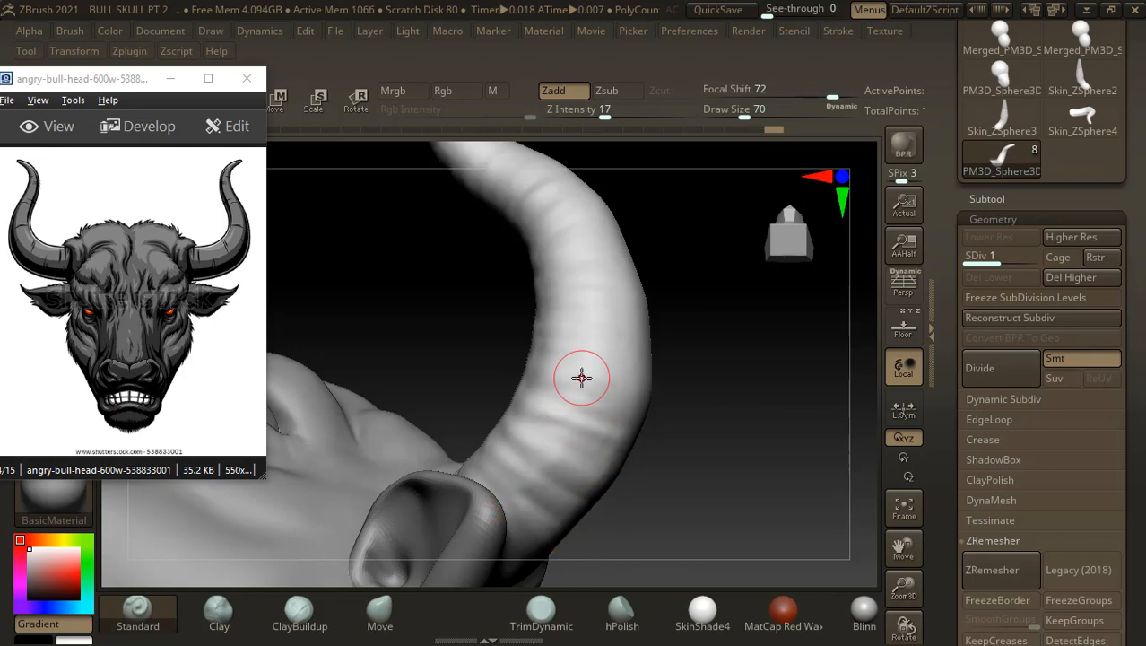
- Carve ring grooves across the front and inner side of the horn from its lower curve to its middle
drag(701, 390, 658, 379)
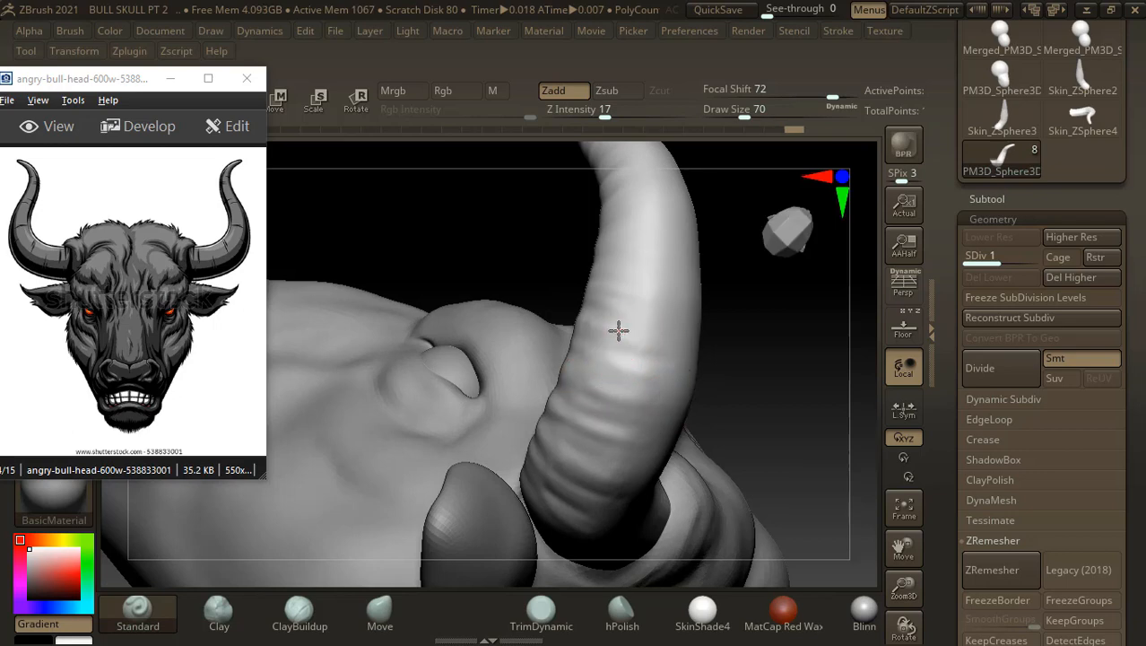
alt+drag(625, 316, 681, 331)
alt+drag(628, 300, 680, 310)
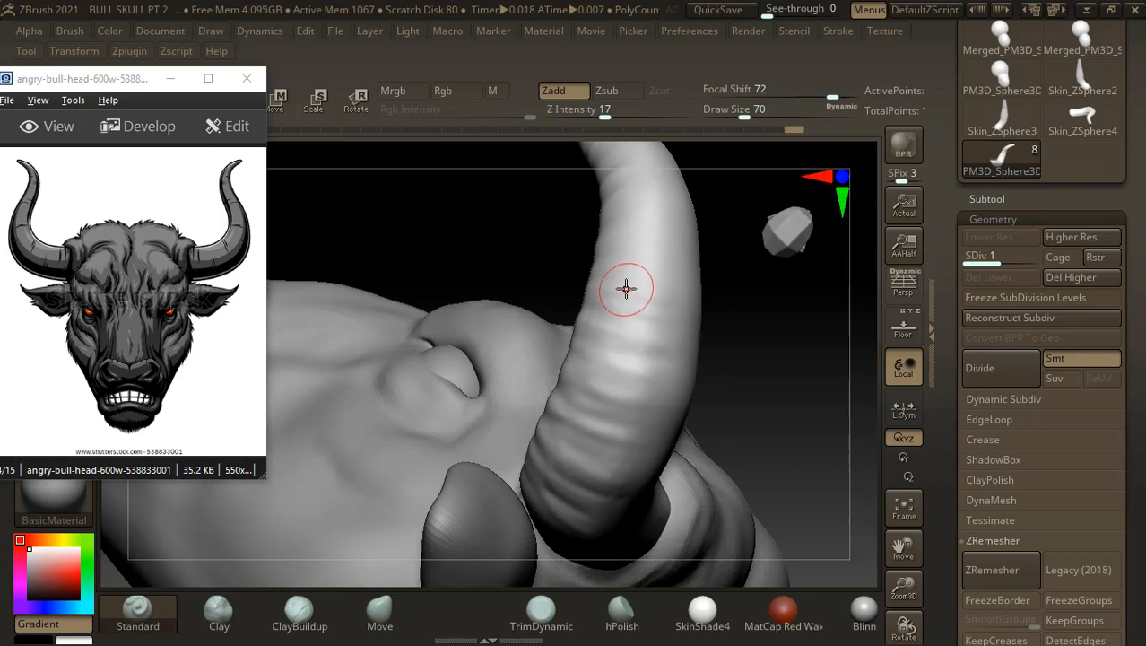
drag(759, 323, 735, 318)
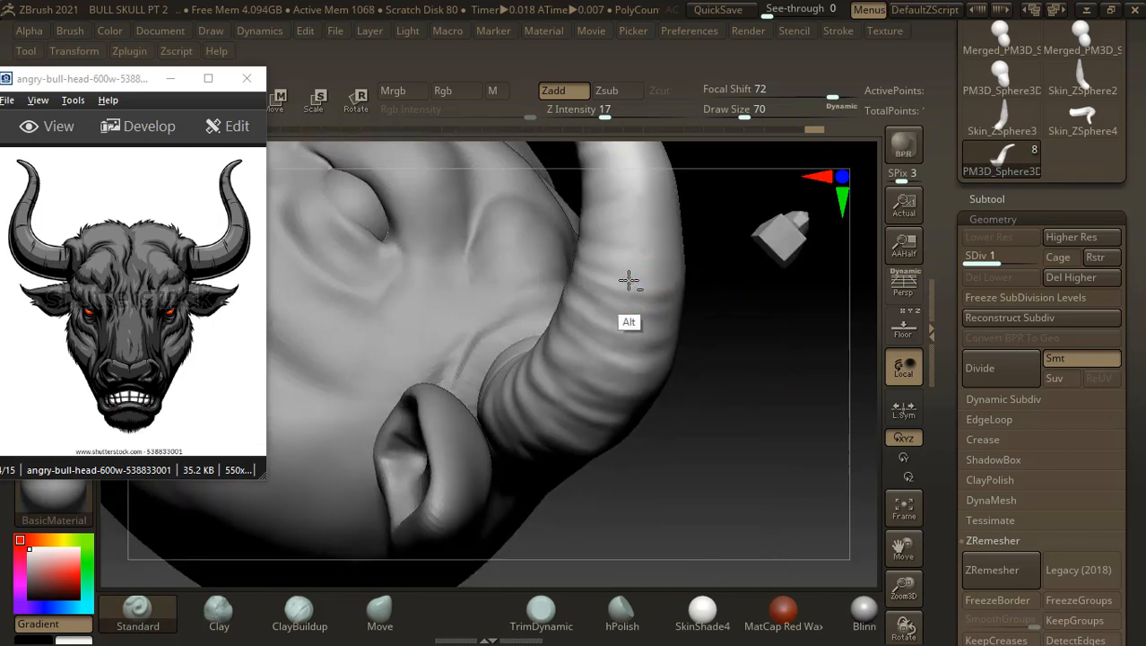
drag(704, 235, 652, 295)
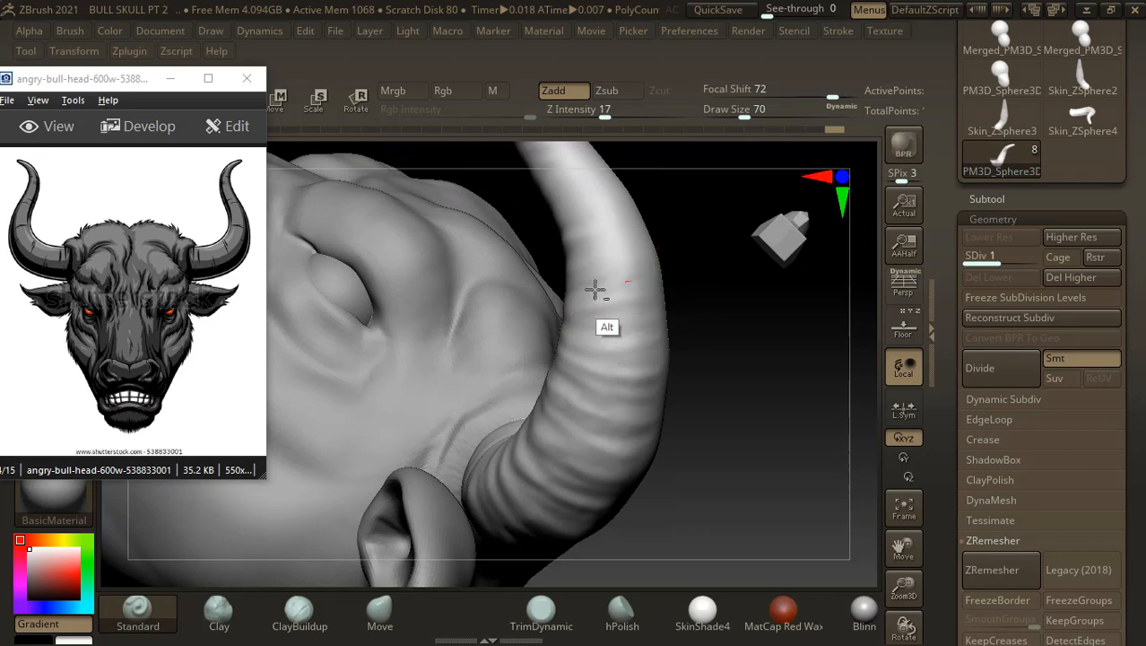
drag(699, 258, 652, 262)
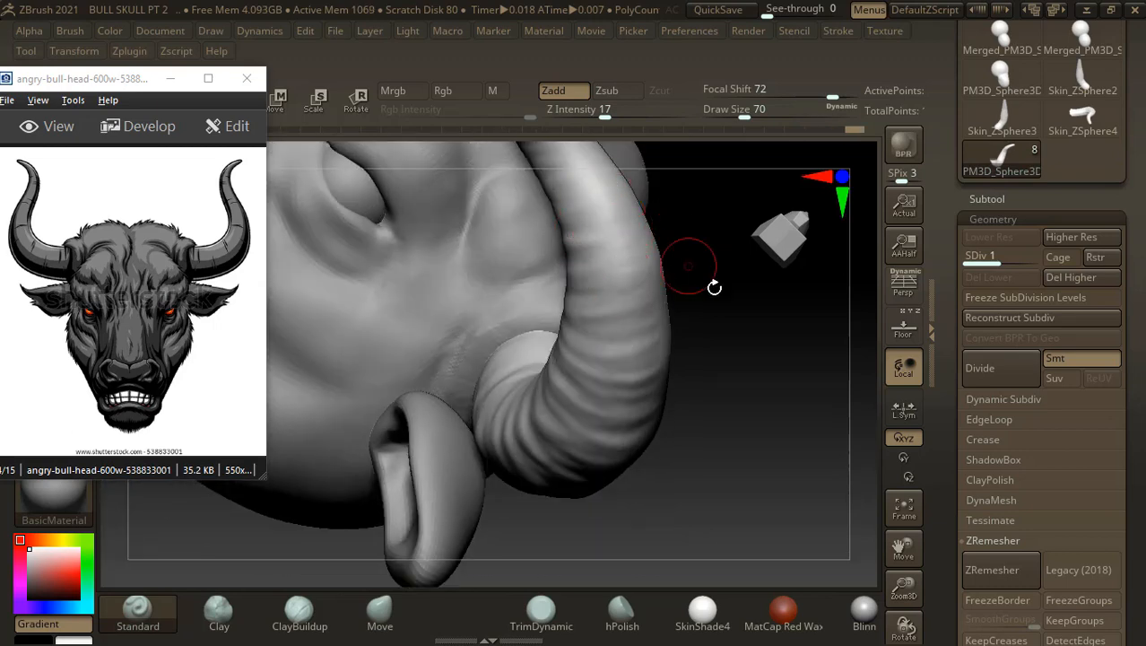
mouse_move(714, 287)
mouse_down()
mouse_move(762, 336)
mouse_move(760, 375)
mouse_move(695, 356)
mouse_move(717, 412)
mouse_move(644, 384)
mouse_up()
mouse_move(747, 395)
mouse_down()
mouse_move(768, 397)
mouse_move(673, 403)
mouse_move(679, 371)
mouse_move(706, 379)
mouse_move(719, 429)
mouse_move(673, 461)
mouse_move(731, 399)
mouse_move(747, 468)
mouse_move(784, 403)
mouse_move(753, 410)
mouse_move(752, 385)
mouse_move(775, 461)
mouse_move(708, 504)
mouse_up()
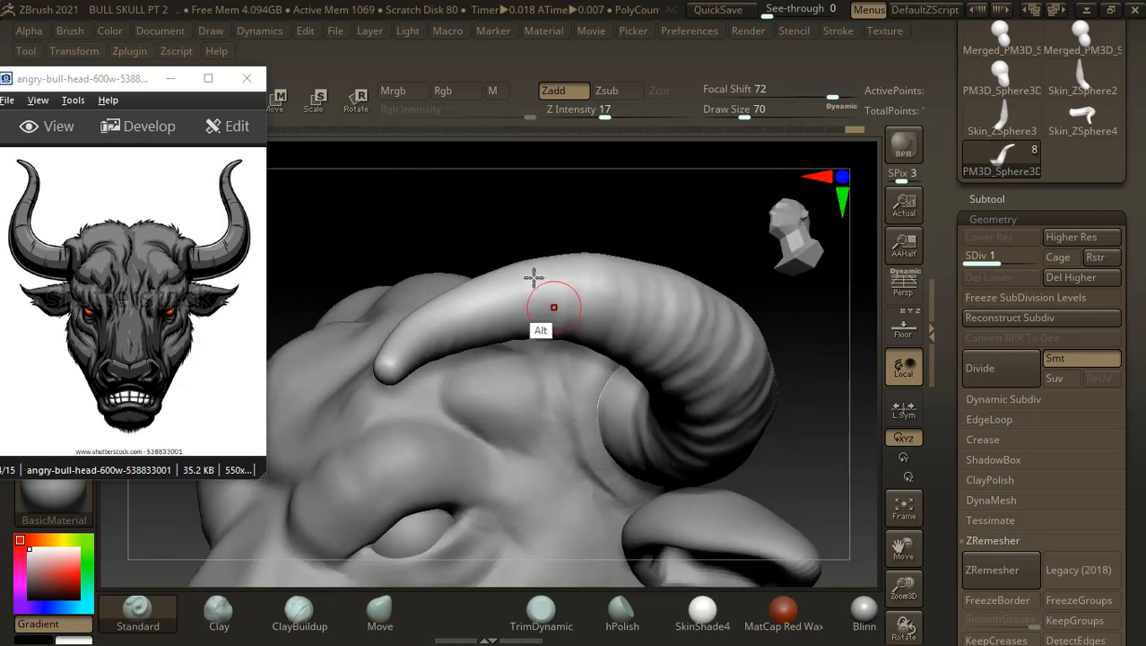
- Carve ring grooves from the horn's upper bend into its tapering end, reducing the draw size to 58
key(alt)
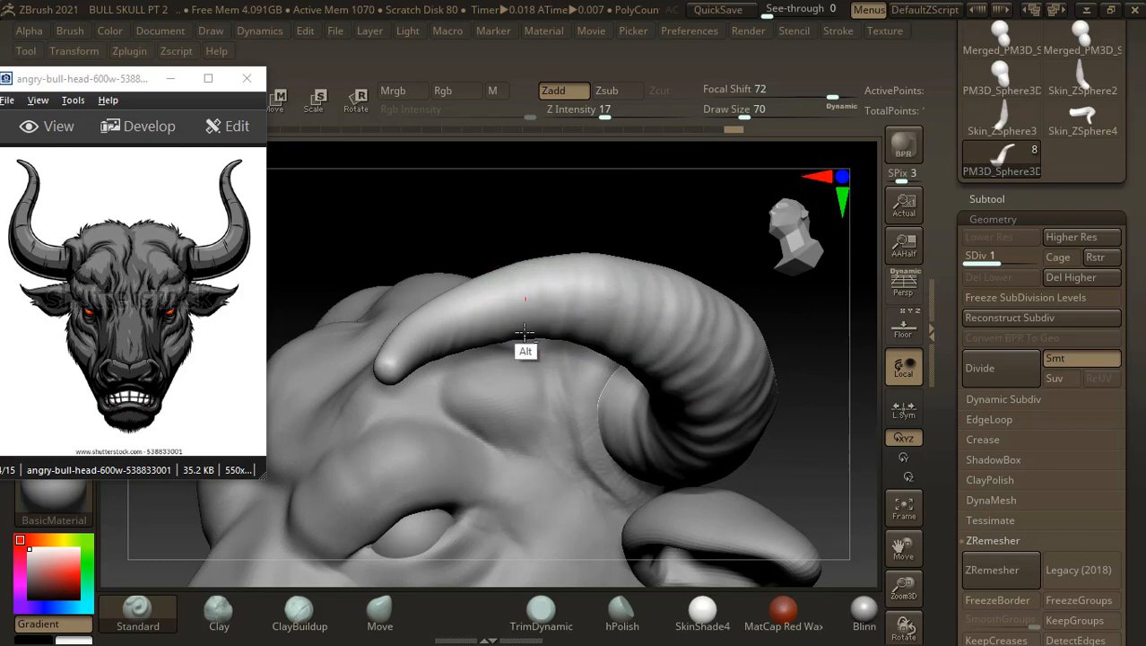
drag(579, 236, 486, 295)
key(alt)
alt+drag(512, 243, 532, 329)
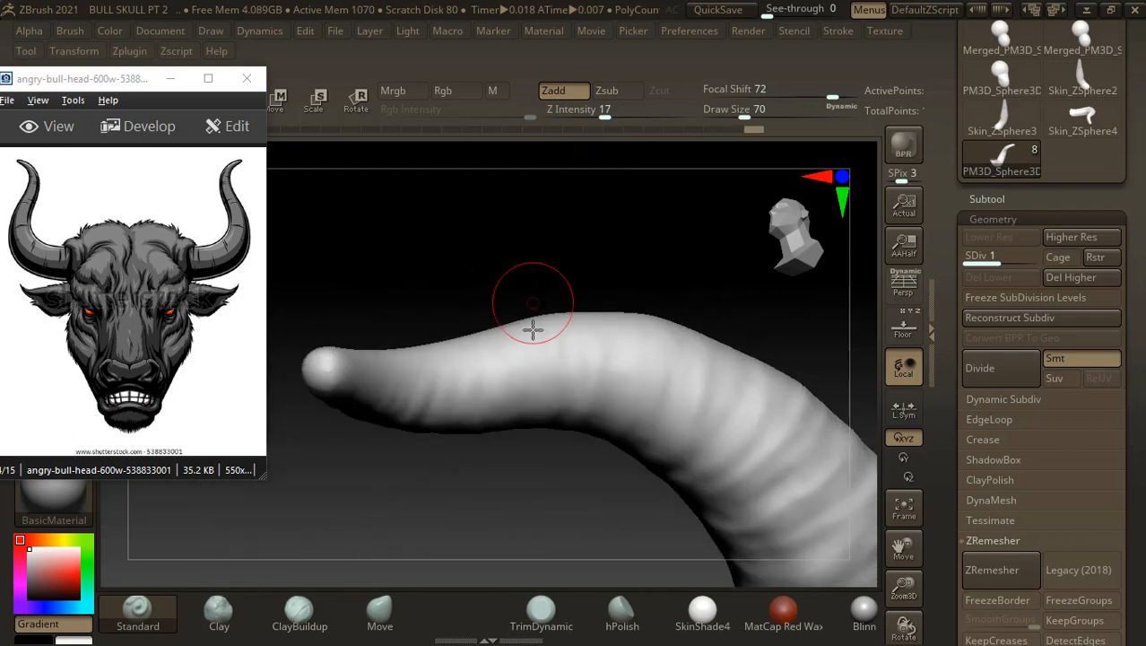
key(bracketleft)
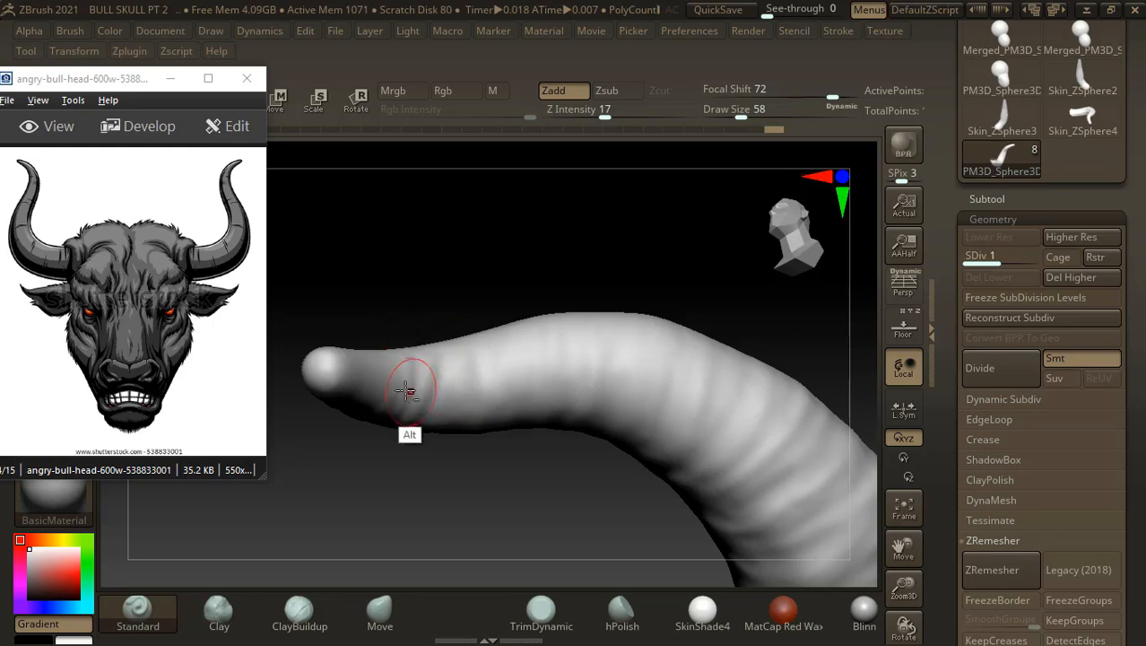
drag(430, 297, 382, 371)
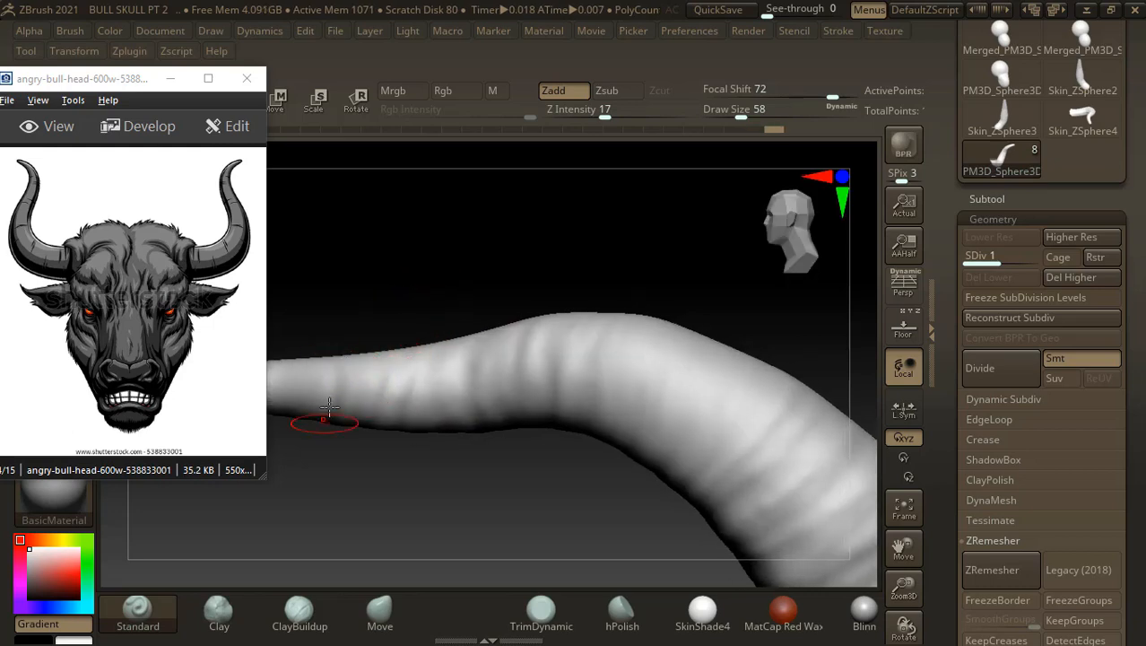
alt+drag(386, 279, 453, 320)
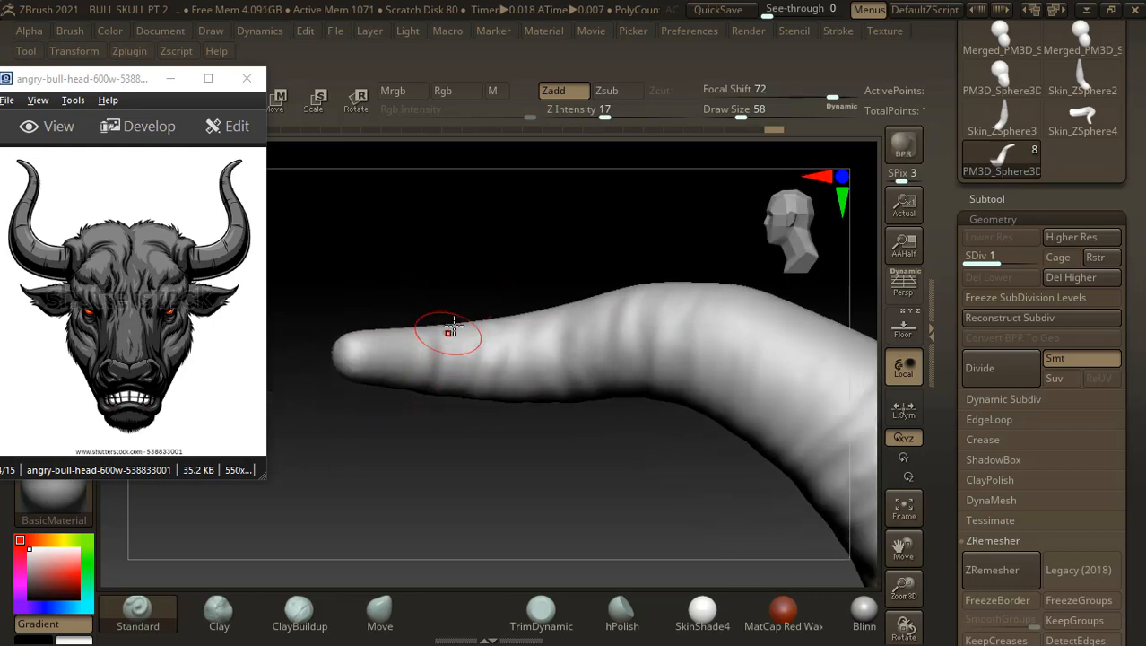
- Carve fine ring grooves just below the horn's tip with the draw size set to 31
drag(746, 117, 729, 117)
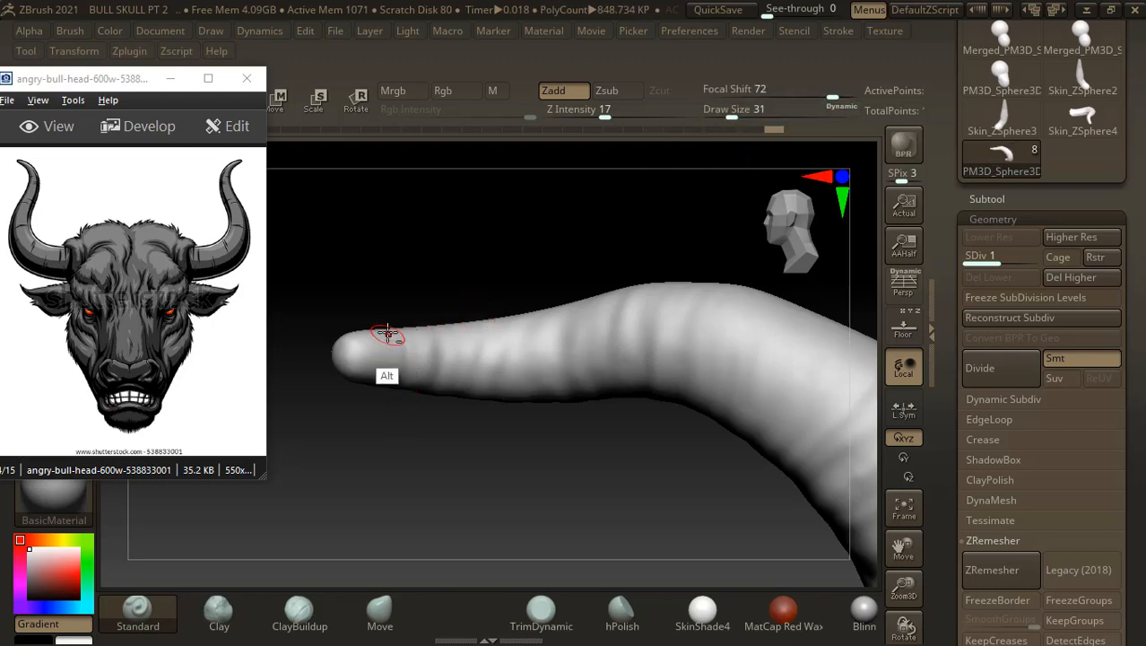
drag(394, 333, 407, 380)
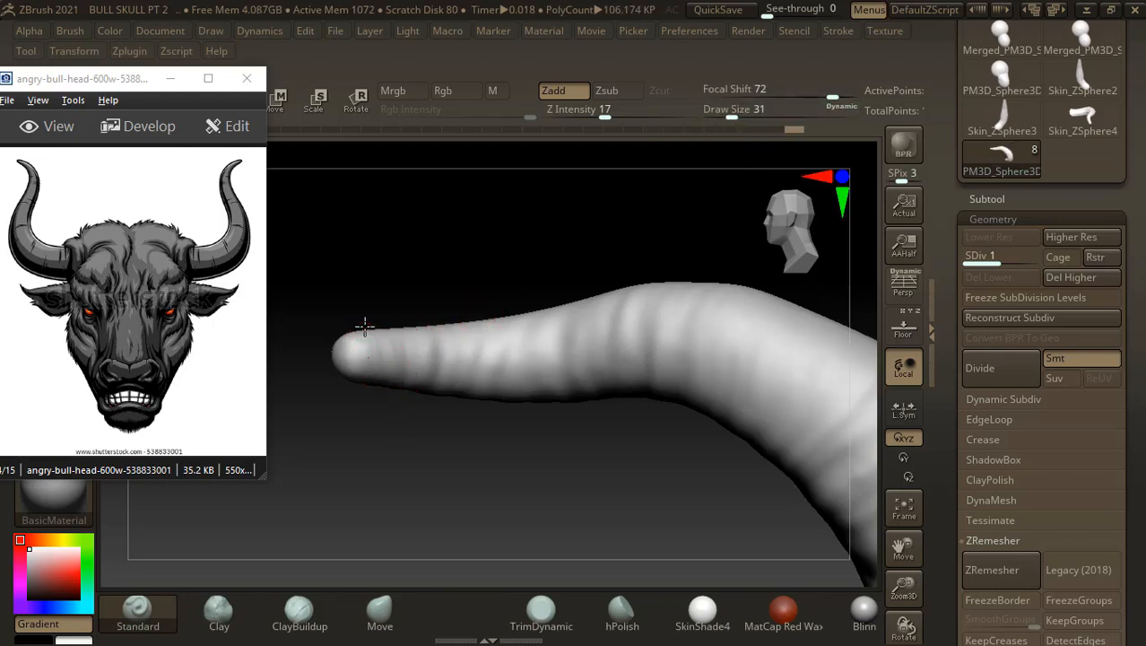
drag(364, 324, 394, 317)
drag(414, 262, 530, 313)
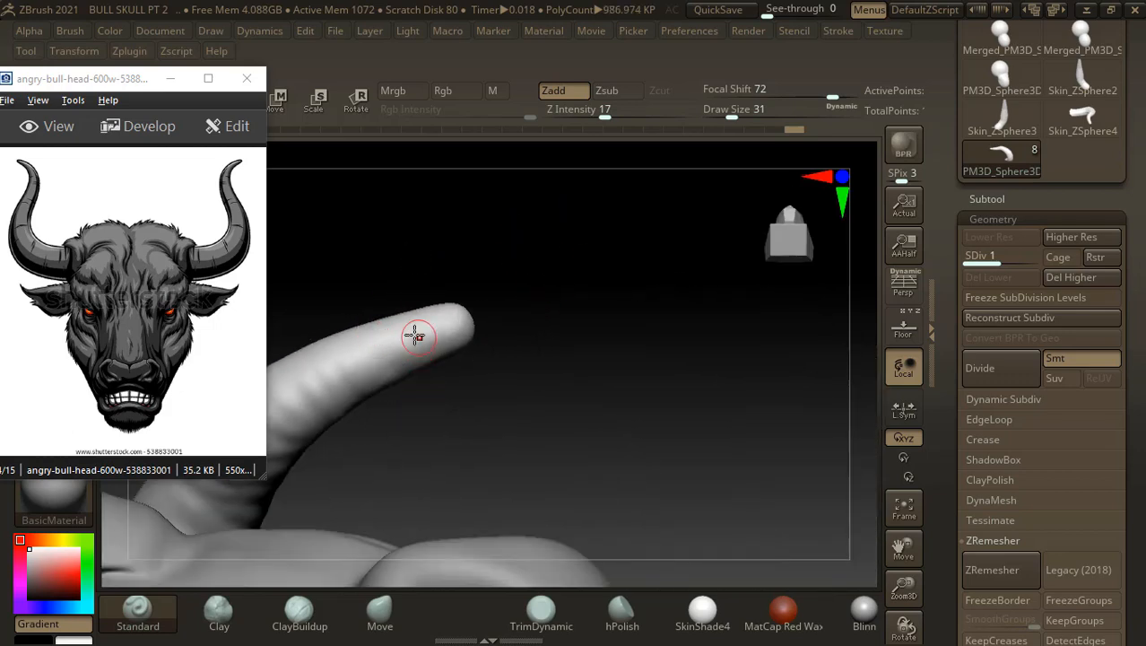
- Raise the horn to subdivision level 2 and delete its lower subdivision level
mouse_move(580, 338)
mouse_down()
mouse_move(545, 259)
mouse_move(537, 501)
mouse_move(641, 415)
mouse_move(673, 414)
mouse_move(609, 399)
mouse_move(676, 362)
mouse_move(722, 401)
mouse_move(695, 404)
mouse_move(748, 372)
mouse_move(680, 417)
mouse_move(689, 457)
mouse_up()
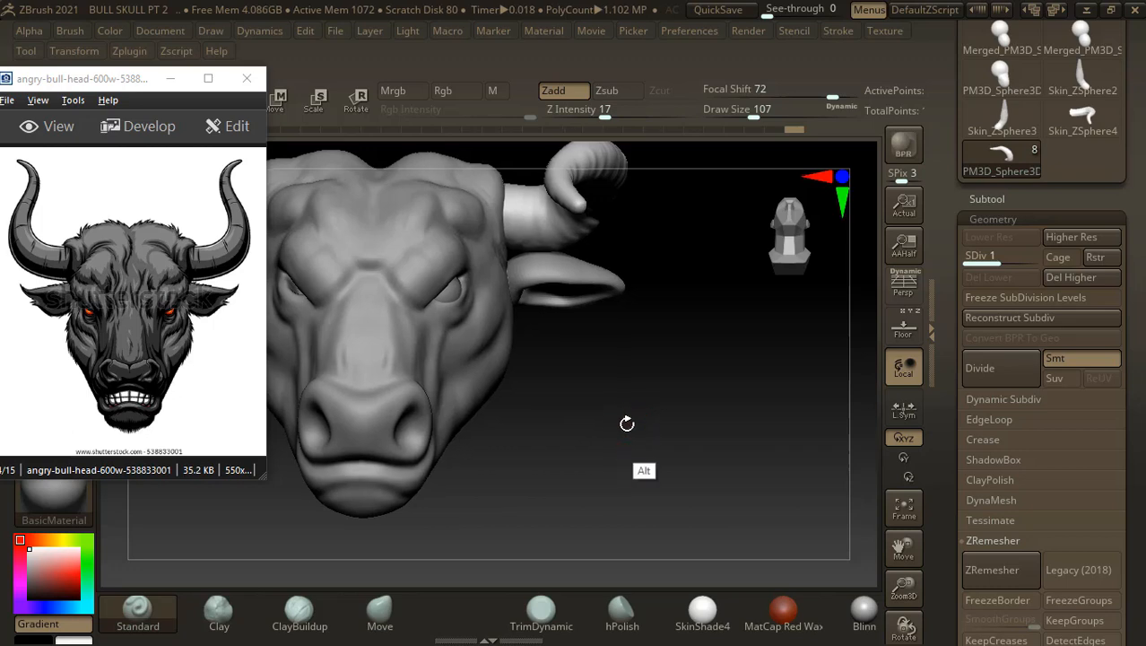
drag(750, 364, 775, 352)
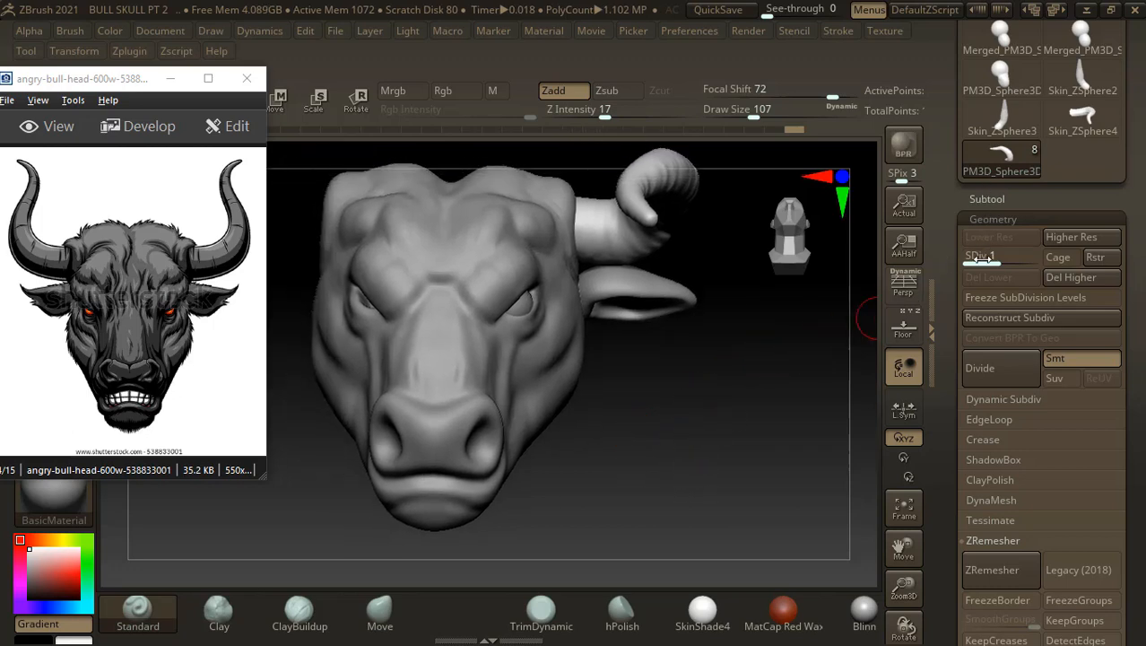
drag(998, 258, 1032, 259)
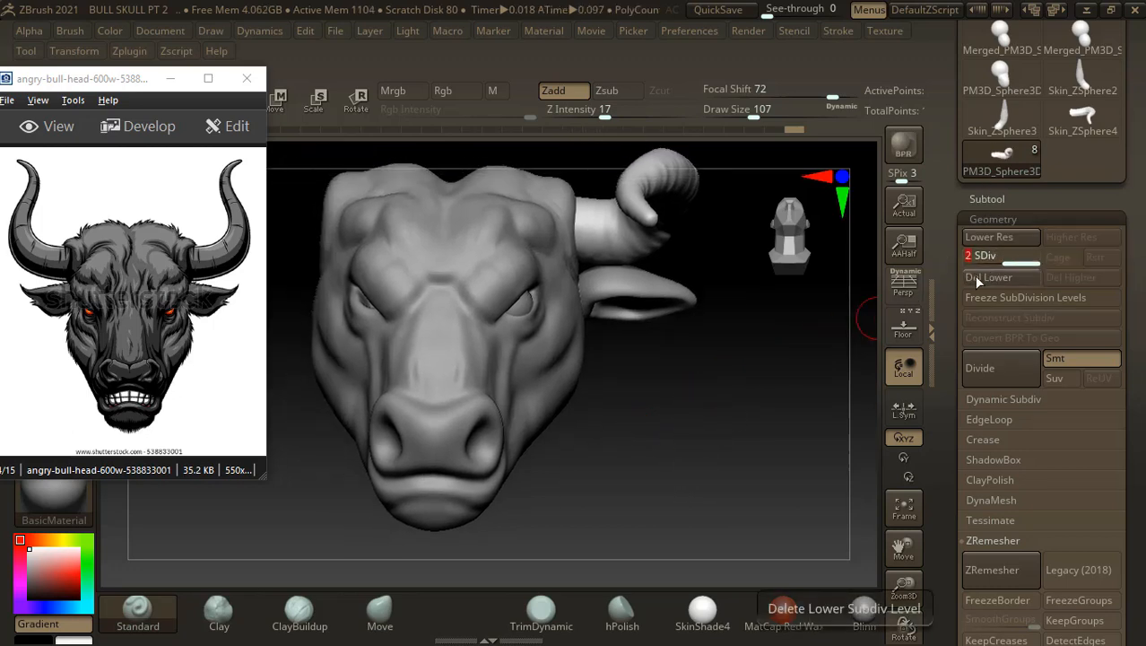
mouse_move(801, 366)
mouse_down()
mouse_move(794, 378)
mouse_move(797, 370)
mouse_up()
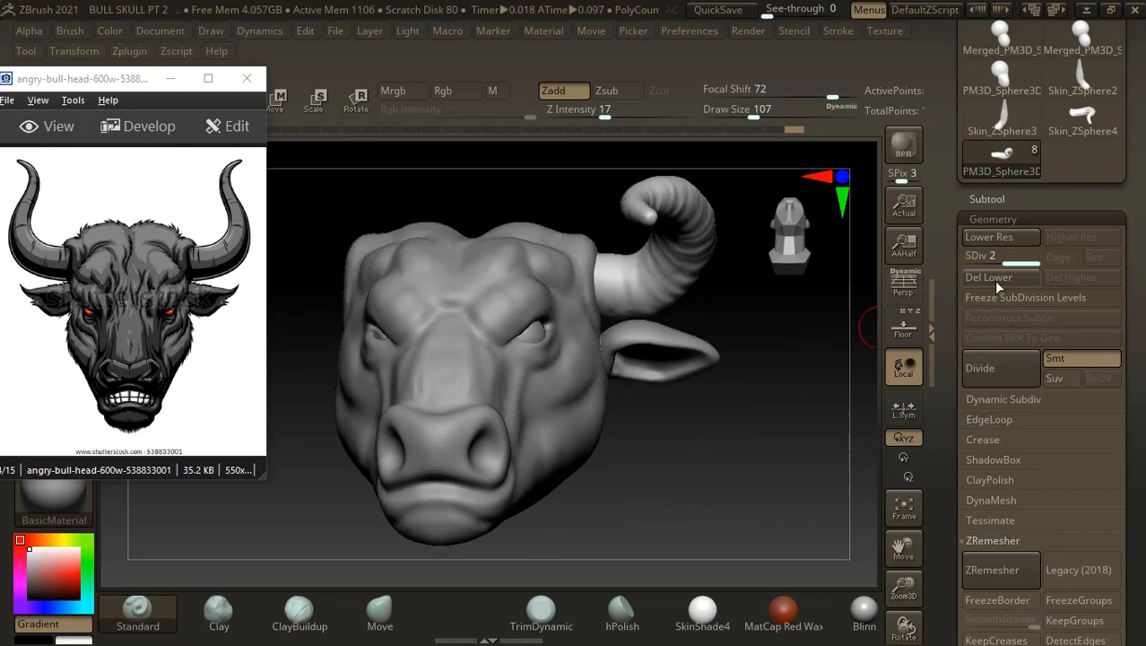
click(993, 278)
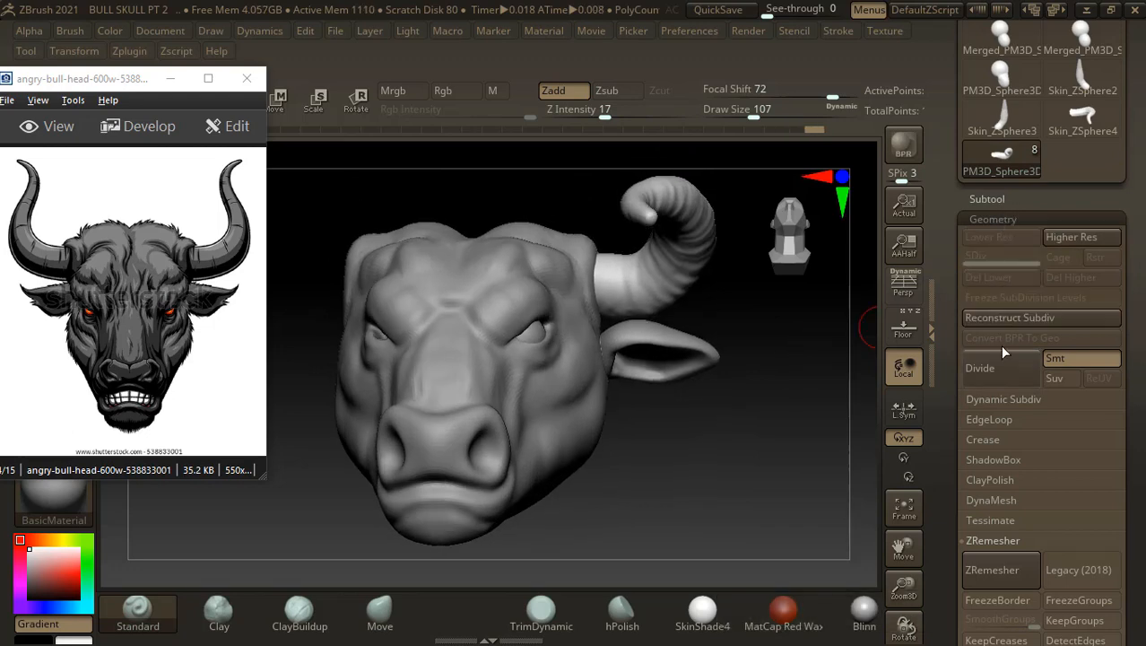
- Duplicate the horn subtool and mirror the copy to the other side of the head
click(997, 196)
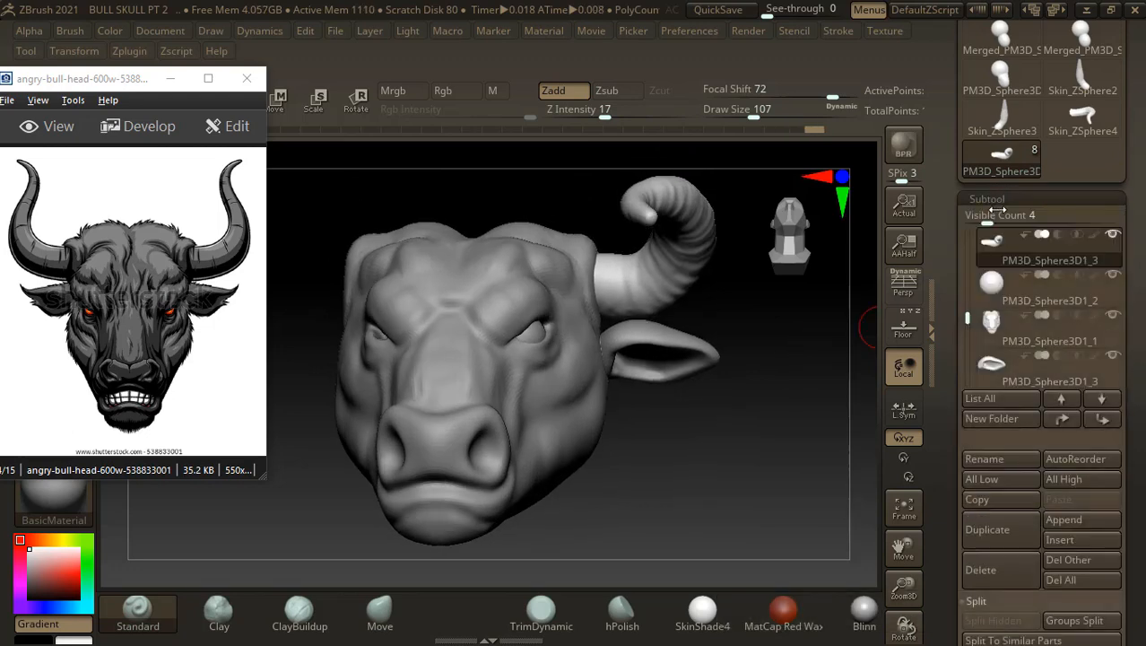
click(974, 535)
scroll(964, 484, down, 10)
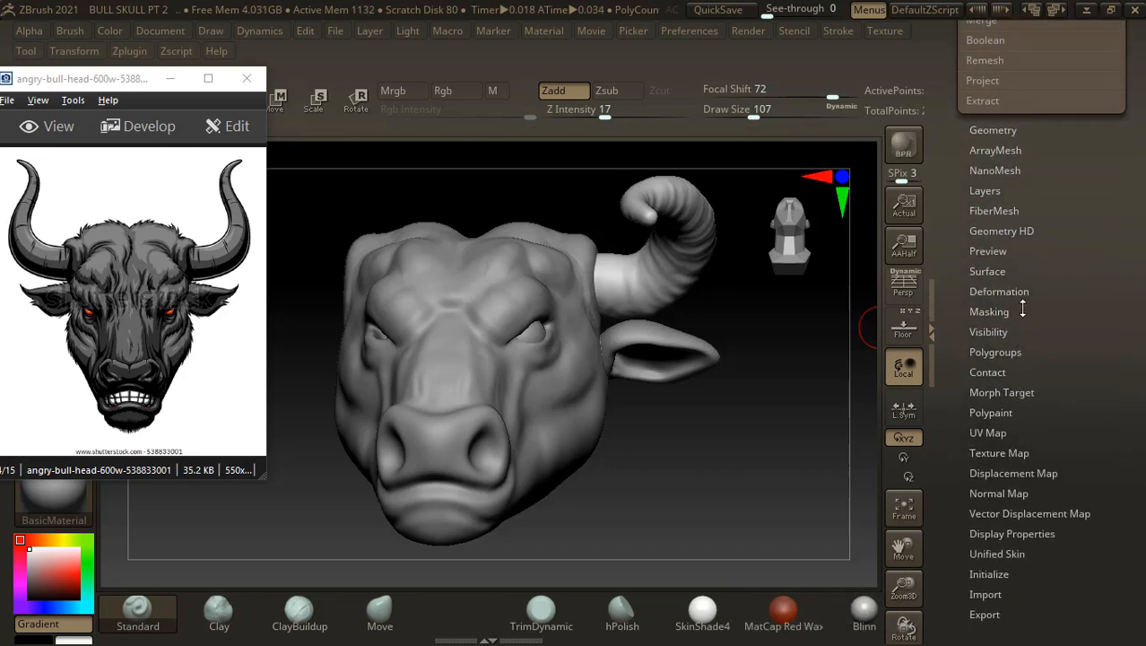
click(999, 292)
scroll(953, 176, up, 5)
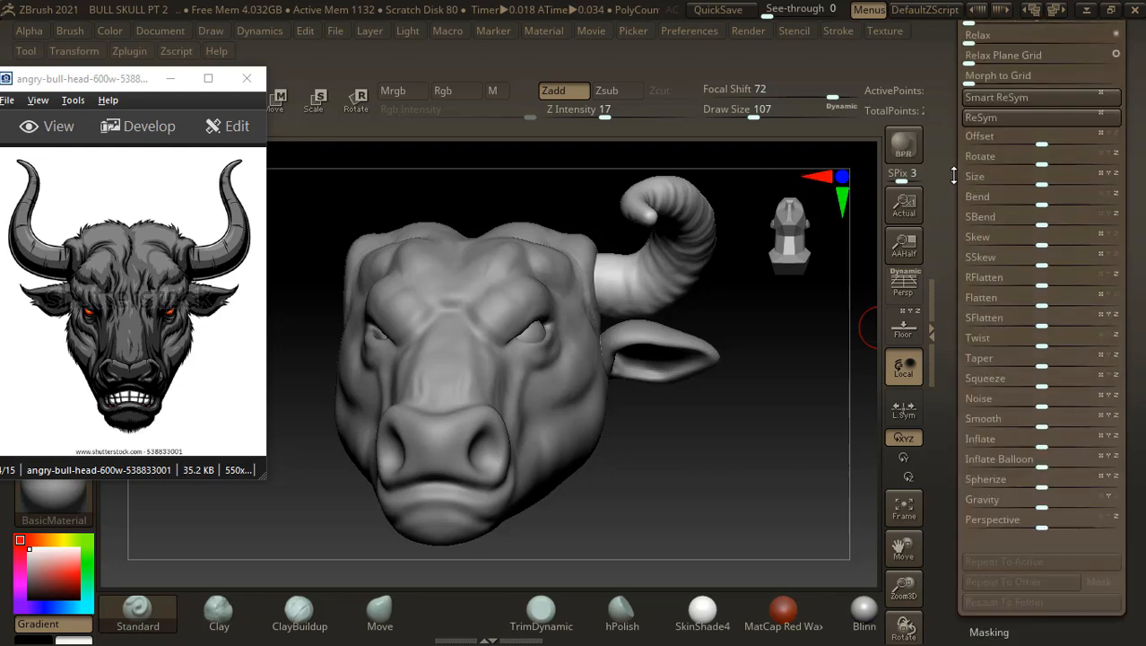
drag(953, 176, 950, 298)
click(986, 77)
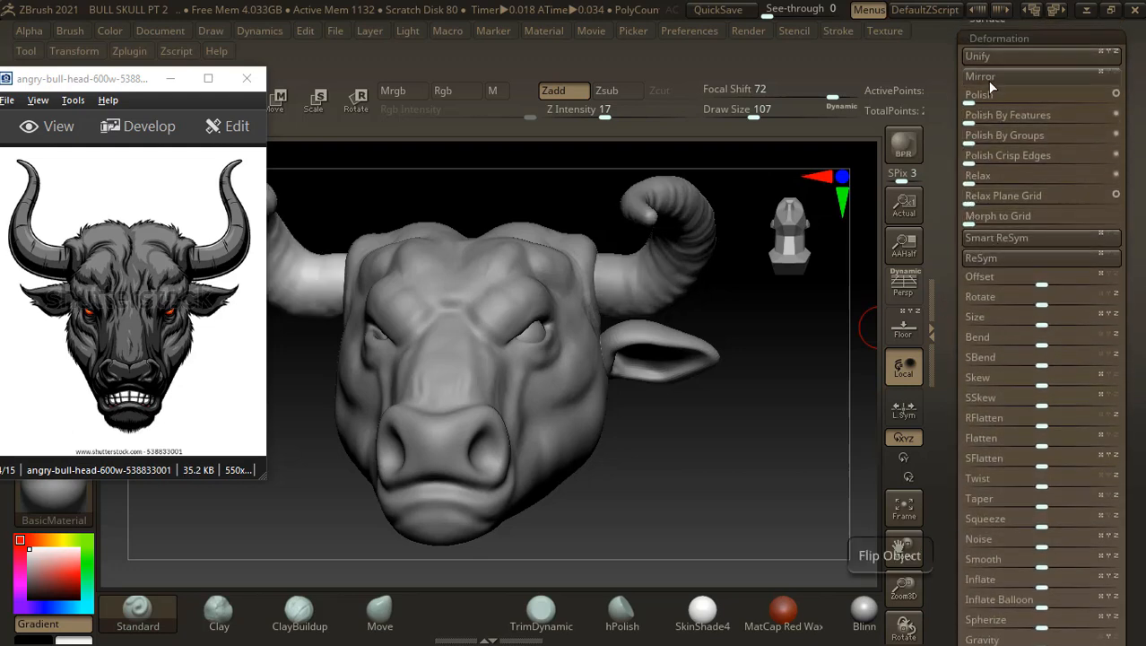
- Adjust the shape of the ear with the Move brush at draw size 139
mouse_move(776, 422)
alt+mouse_down()
mouse_move(755, 412)
mouse_move(751, 389)
mouse_move(755, 413)
mouse_move(690, 362)
mouse_move(686, 328)
mouse_move(709, 425)
mouse_move(742, 384)
mouse_move(738, 458)
alt+mouse_up()
mouse_move(790, 514)
alt+mouse_down()
mouse_move(619, 466)
mouse_move(565, 404)
alt+mouse_up()
alt+drag(620, 441, 619, 412)
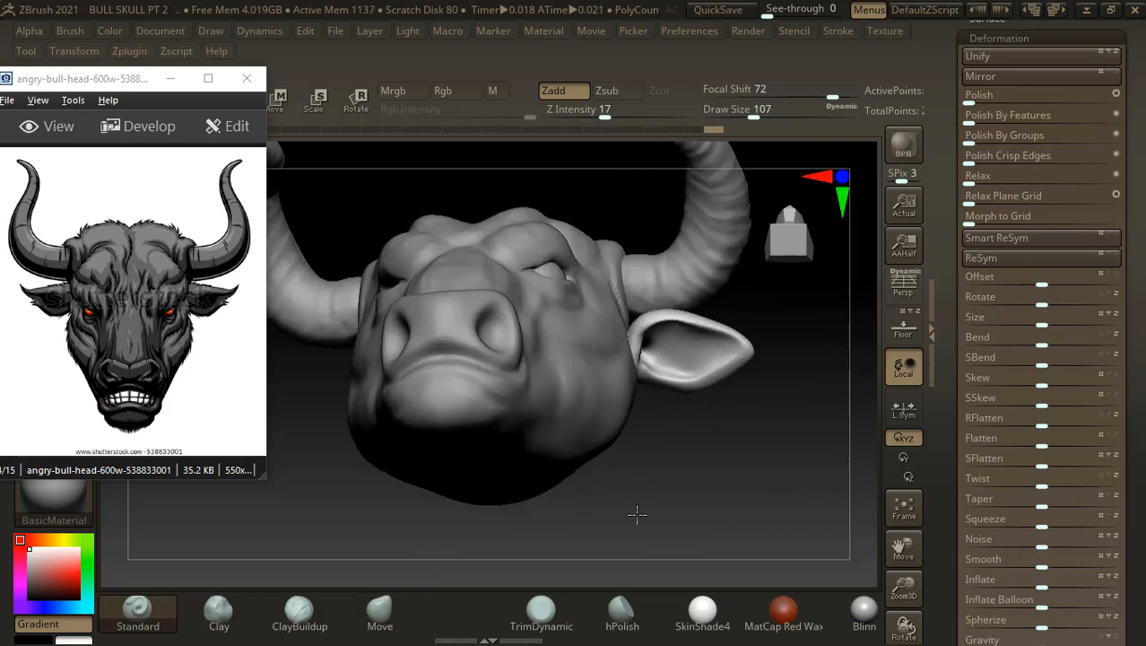
click(379, 612)
mouse_move(742, 469)
alt+mouse_down()
mouse_move(798, 515)
mouse_move(741, 433)
alt+mouse_up()
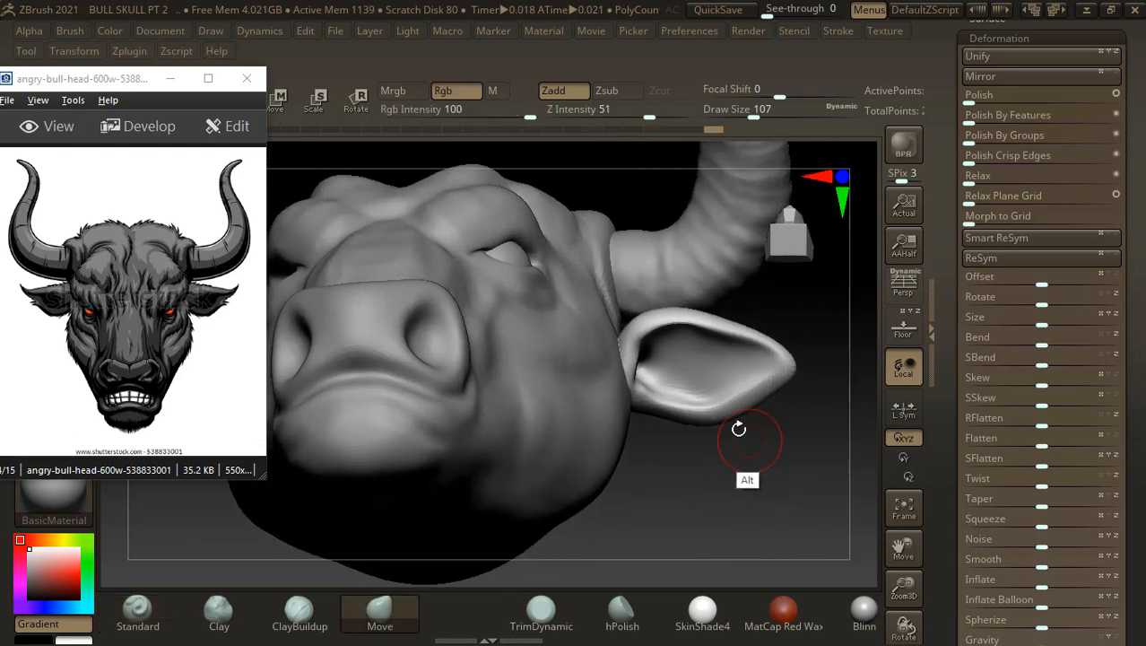
key(bracketright)
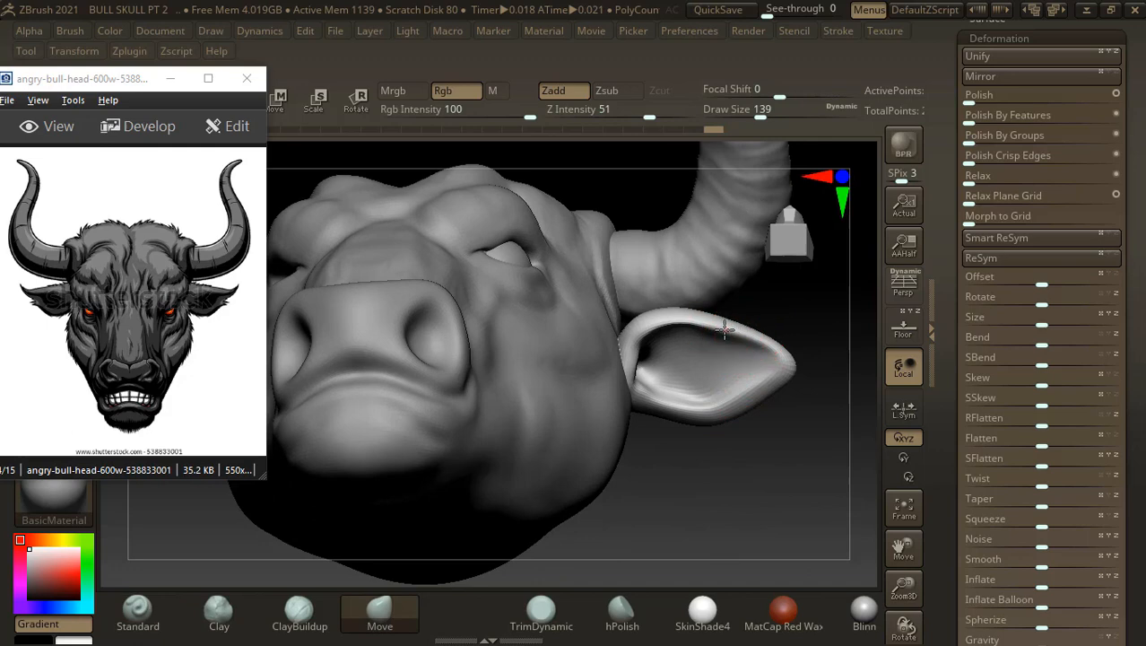
drag(761, 481, 711, 484)
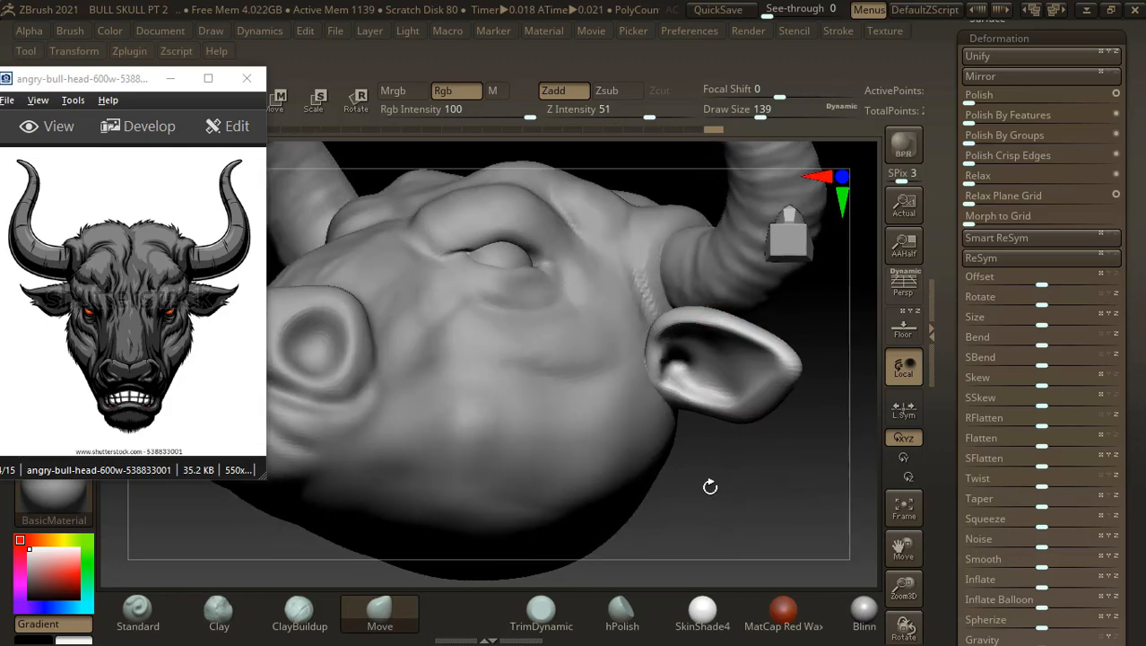
- Carve the hollow inside the ear deeper with the Standard brush in subtractive strokes, reducing the draw size to 107
click(137, 613)
mouse_move(762, 452)
mouse_down()
mouse_move(768, 441)
mouse_move(809, 466)
mouse_move(794, 444)
mouse_up()
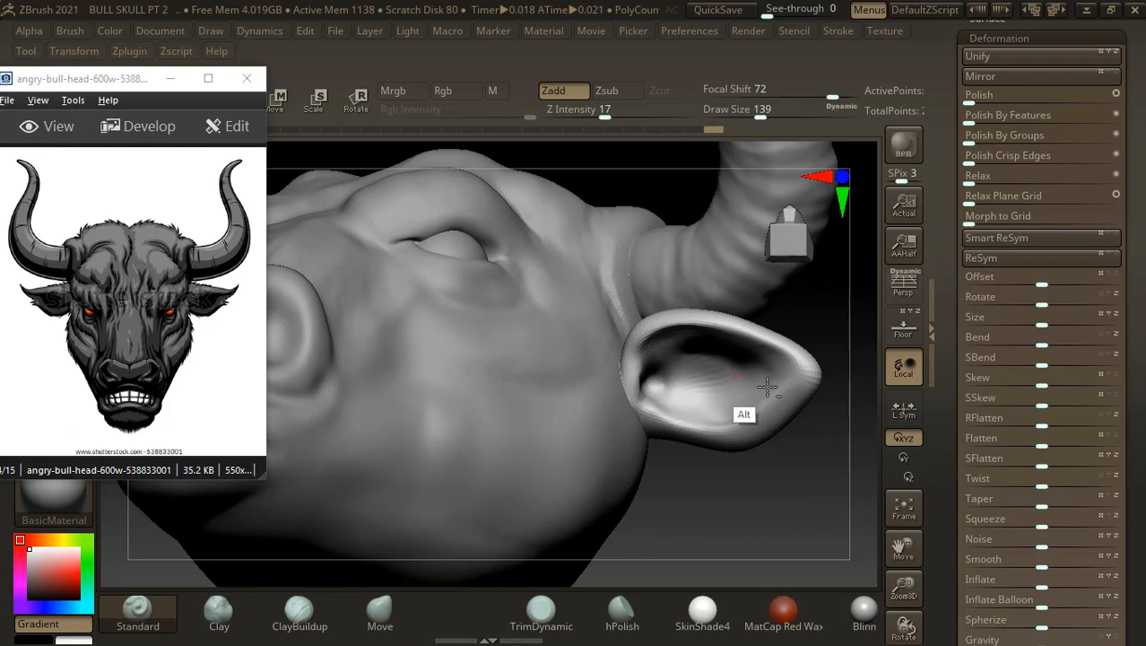
drag(799, 482, 827, 542)
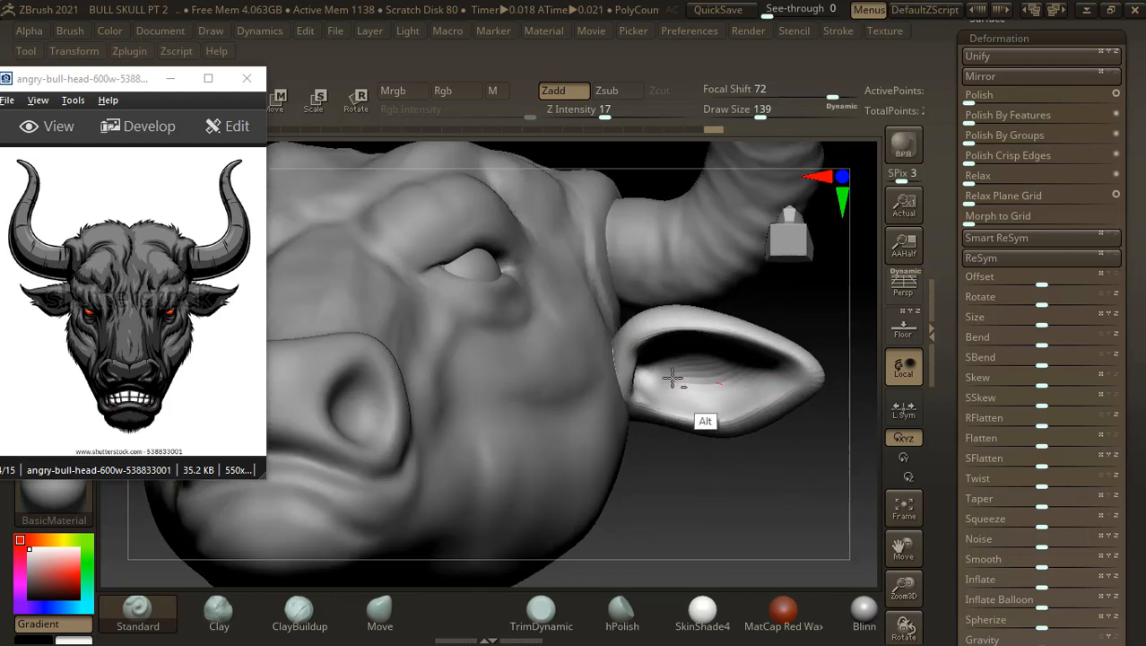
alt+drag(673, 377, 655, 393)
drag(791, 490, 790, 491)
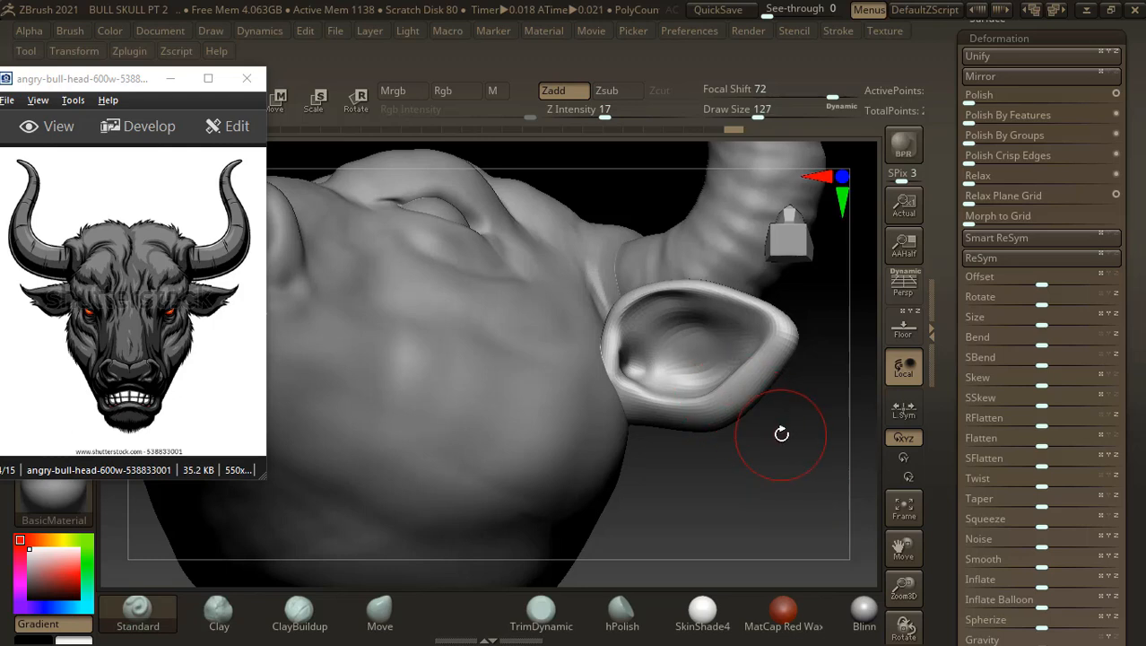
drag(790, 450, 755, 456)
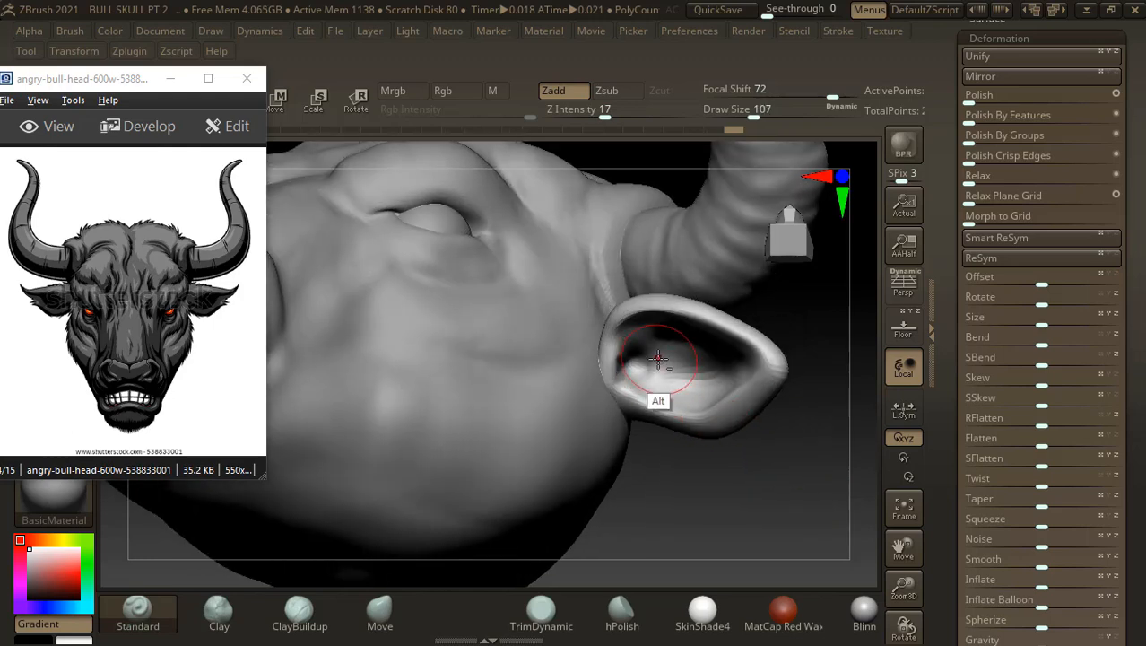
mouse_move(659, 359)
alt+mouse_down()
mouse_move(637, 379)
mouse_move(670, 357)
alt+mouse_up()
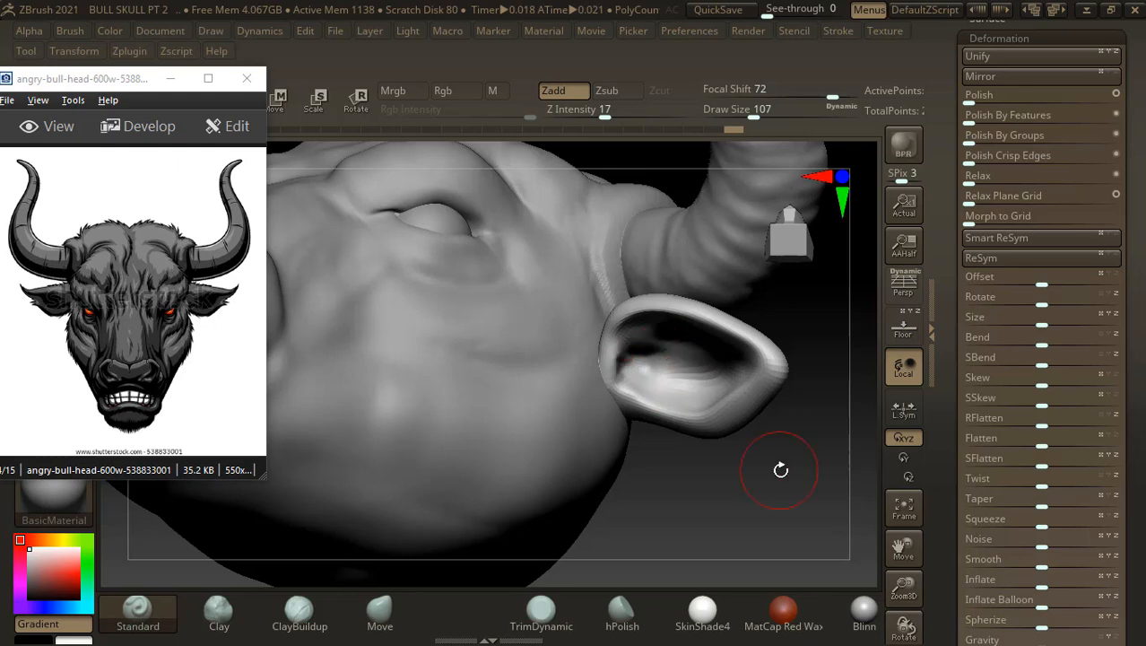
drag(780, 469, 804, 440)
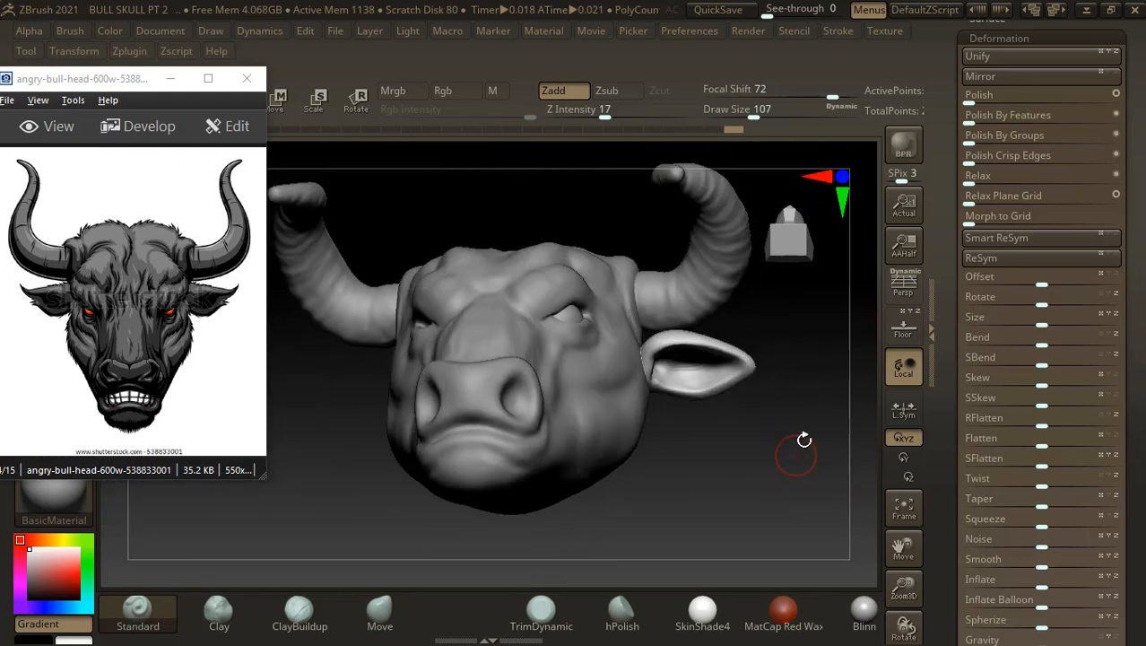
- Duplicate the ear subtool and mirror the copy to the other side of the head
scroll(946, 125, up, 4)
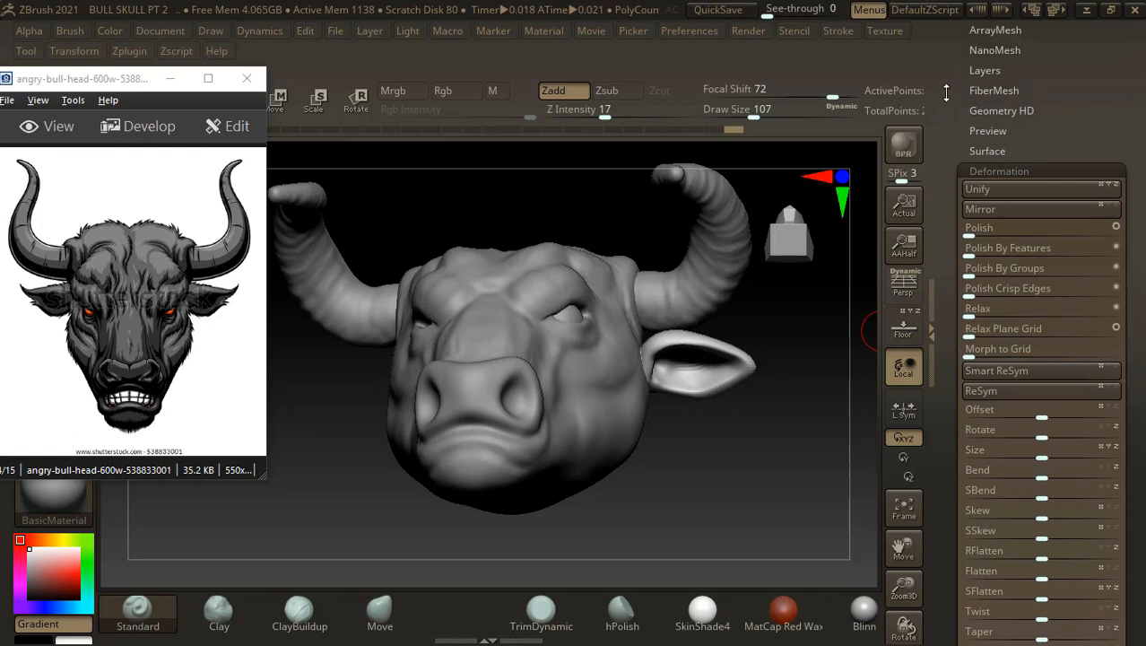
scroll(955, 102, up, 1)
click(993, 106)
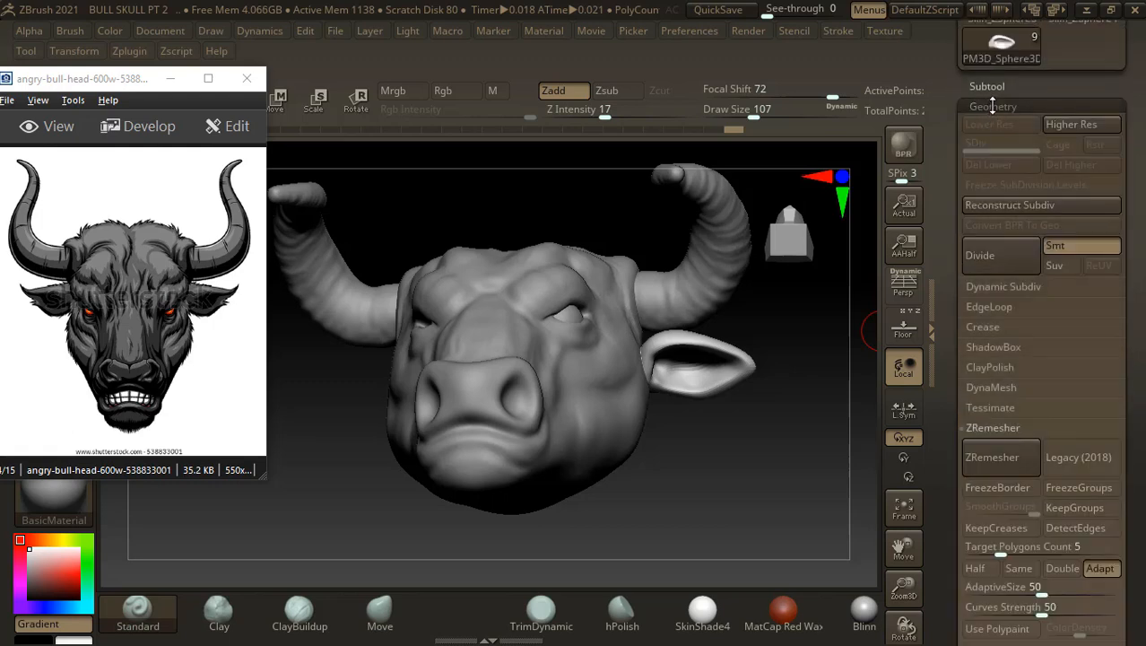
click(993, 107)
click(986, 86)
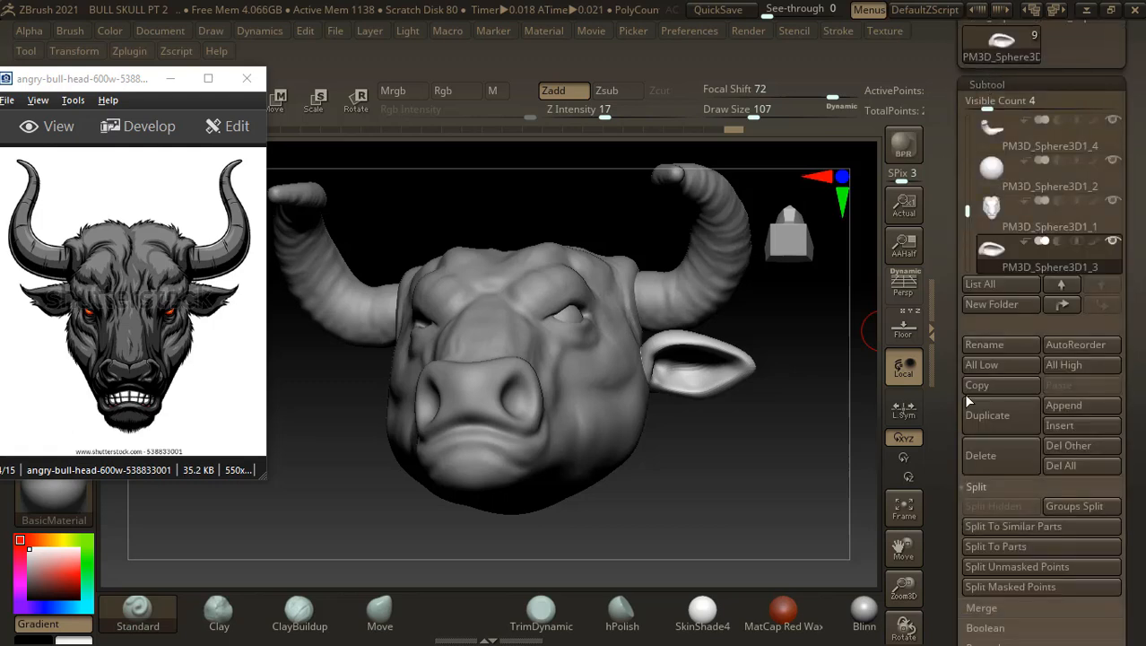
click(995, 426)
scroll(947, 452, down, 14)
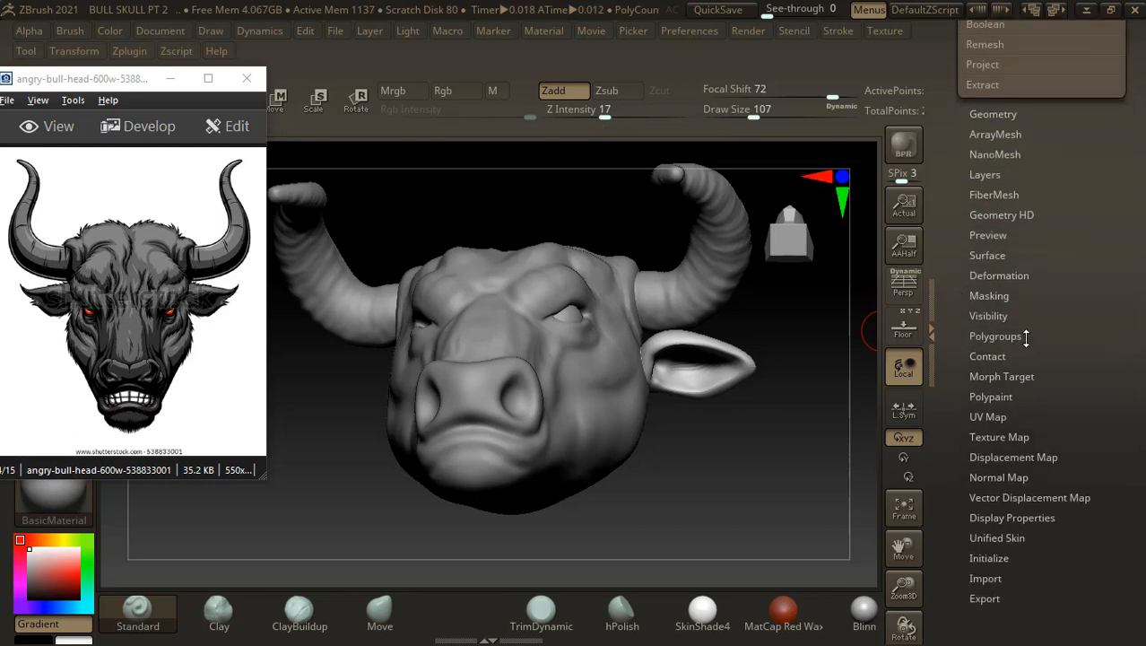
click(998, 275)
scroll(956, 149, up, 9)
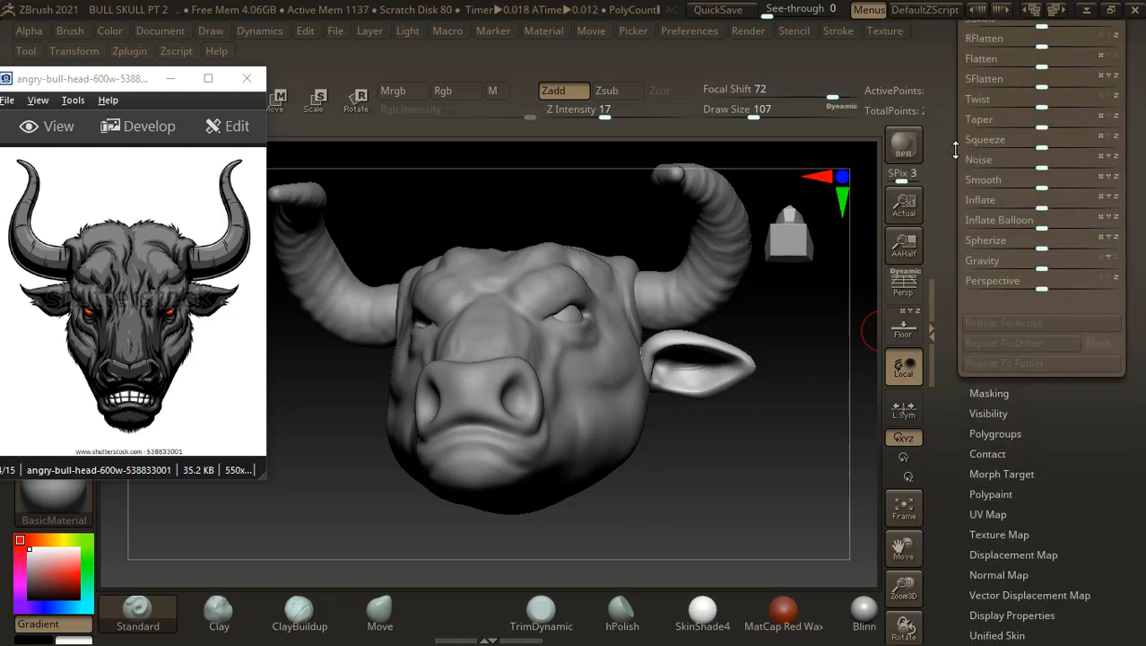
scroll(955, 150, up, 5)
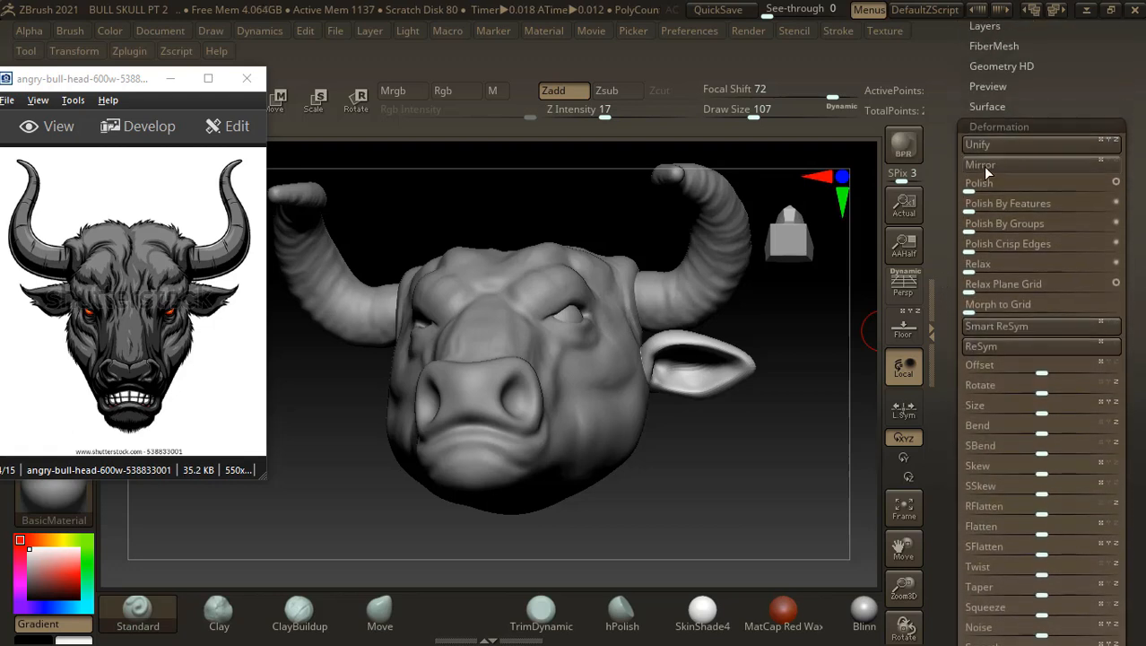
click(977, 165)
mouse_move(789, 455)
mouse_down()
mouse_move(862, 440)
mouse_move(695, 411)
mouse_up()
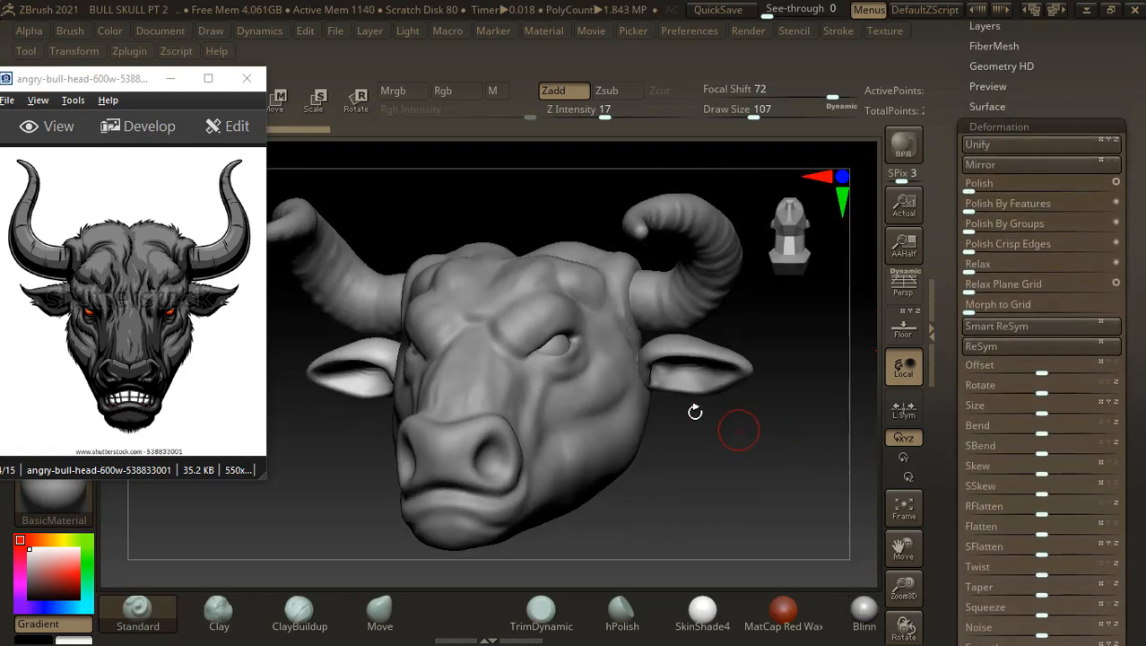
- Fill the eye subtool with the ReflectRed material using material-only mode, and restore BasicMaterial for the rest of the model
alt+click(550, 346)
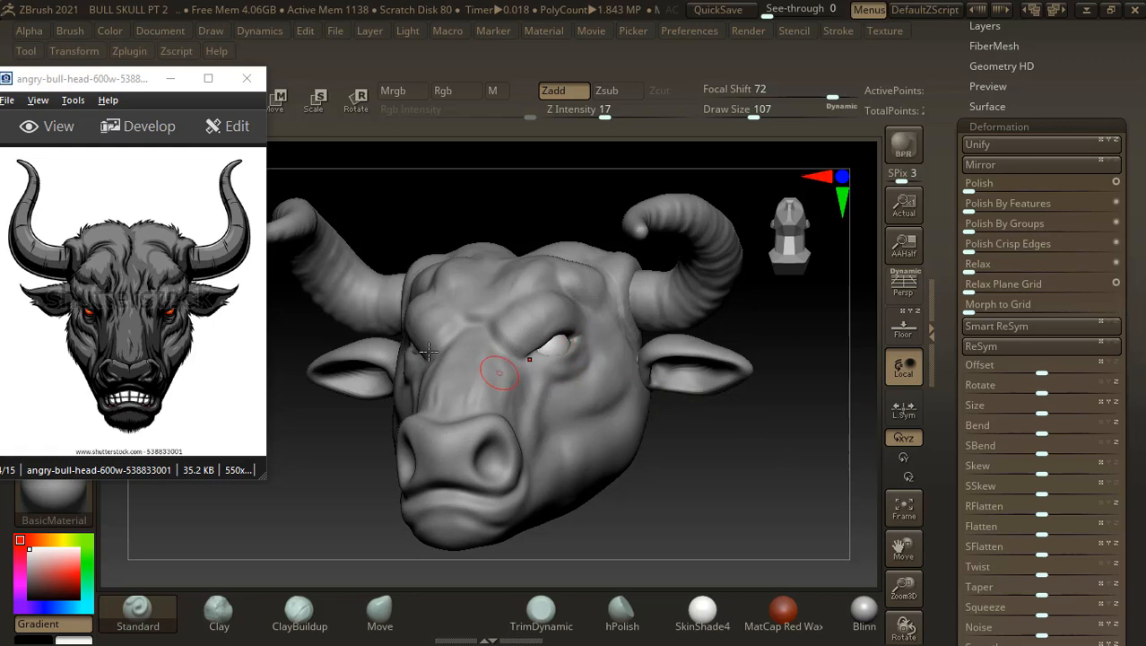
click(170, 79)
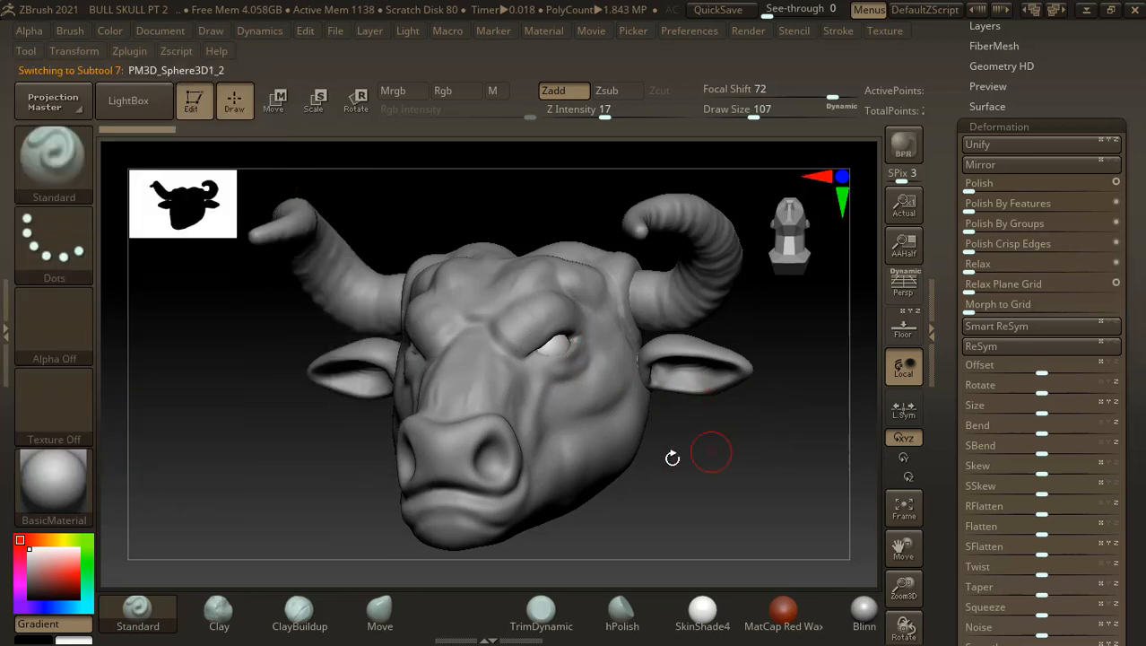
click(85, 477)
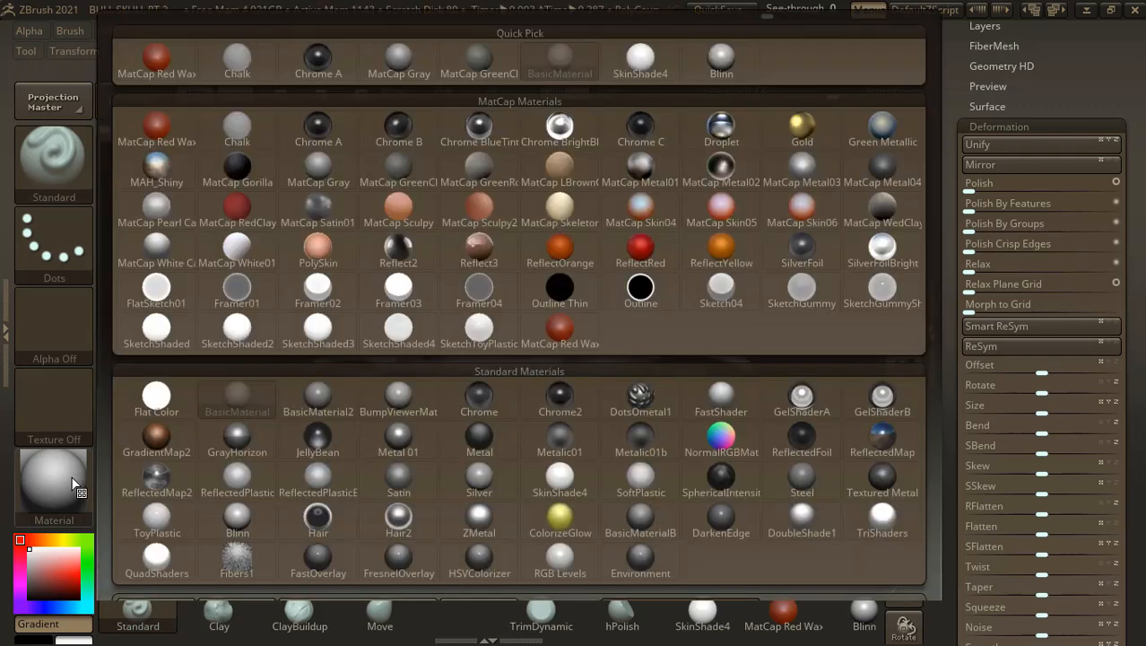
click(640, 252)
click(492, 90)
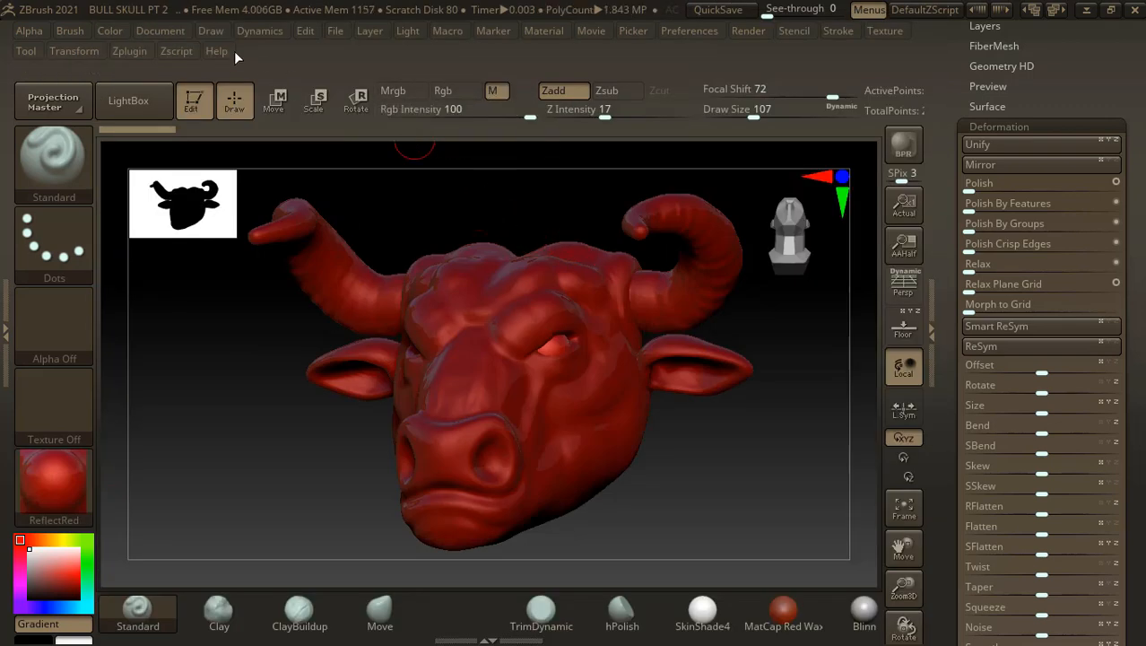
click(111, 30)
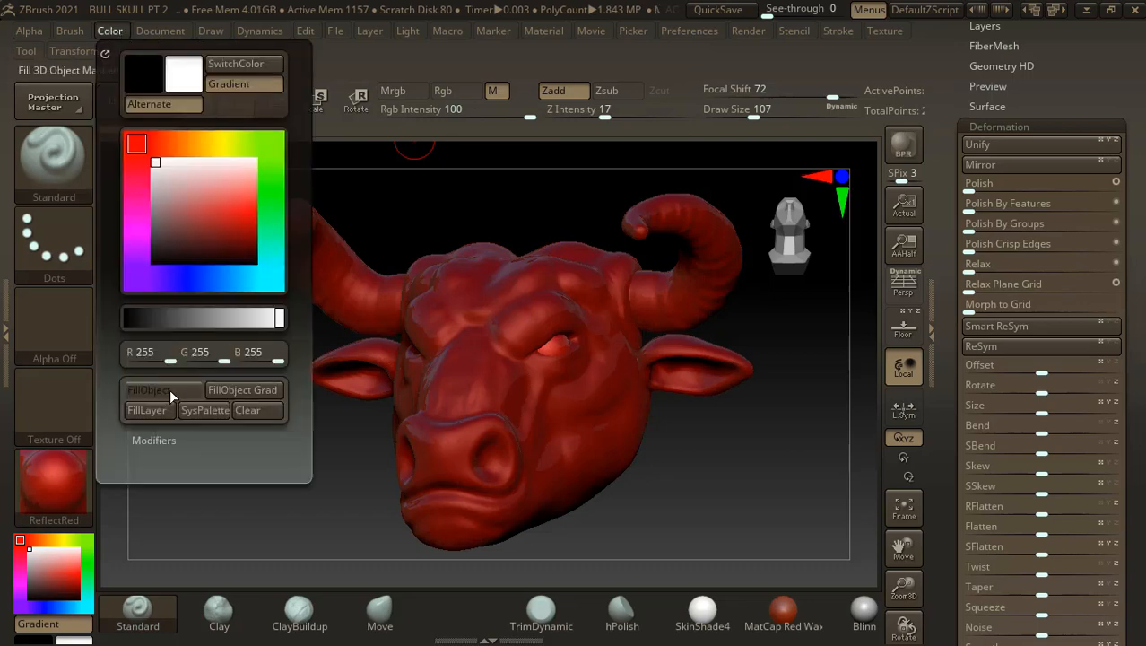
click(60, 486)
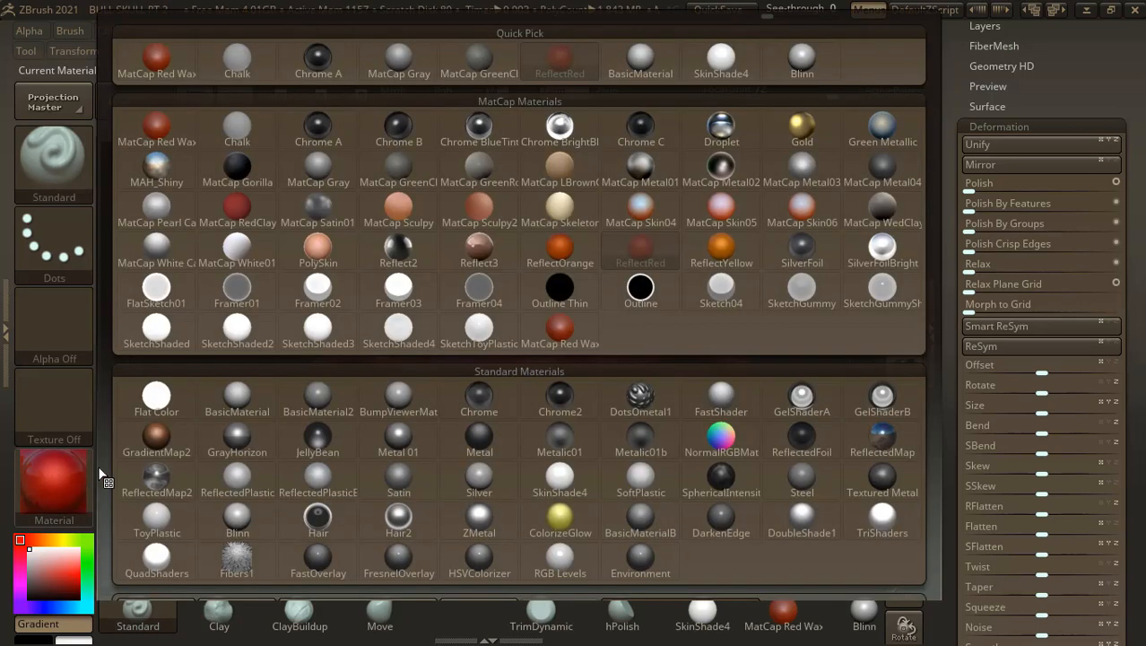
click(237, 399)
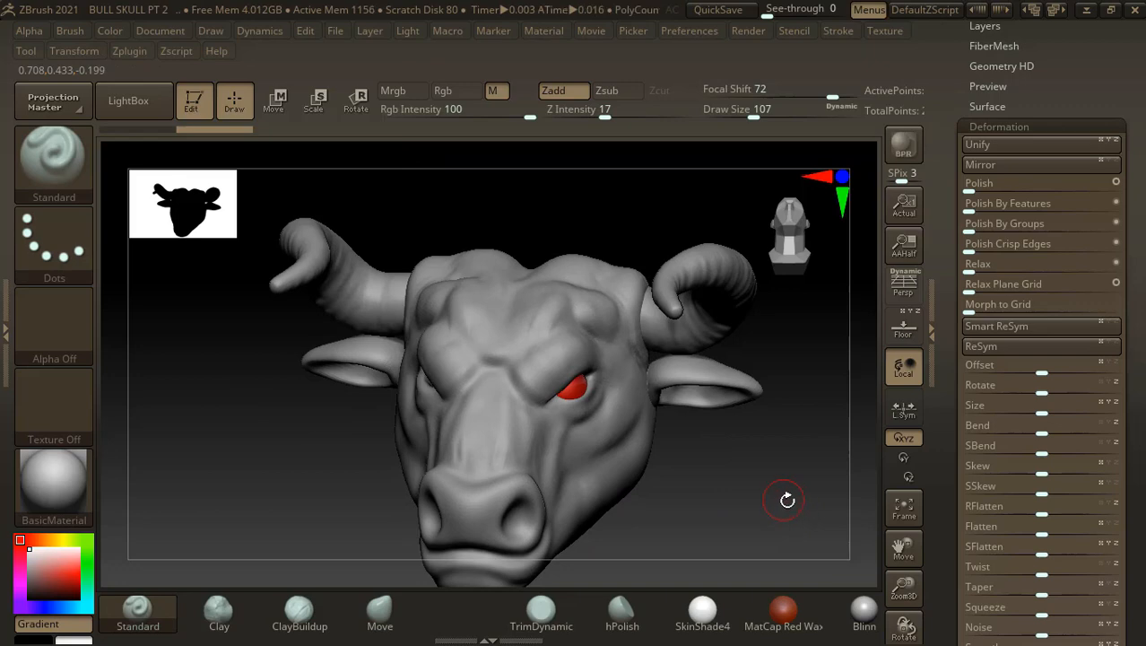
- Duplicate the red eye subtool and mirror the copy into the opposite eye socket
alt+drag(787, 499, 765, 465)
drag(954, 90, 993, 122)
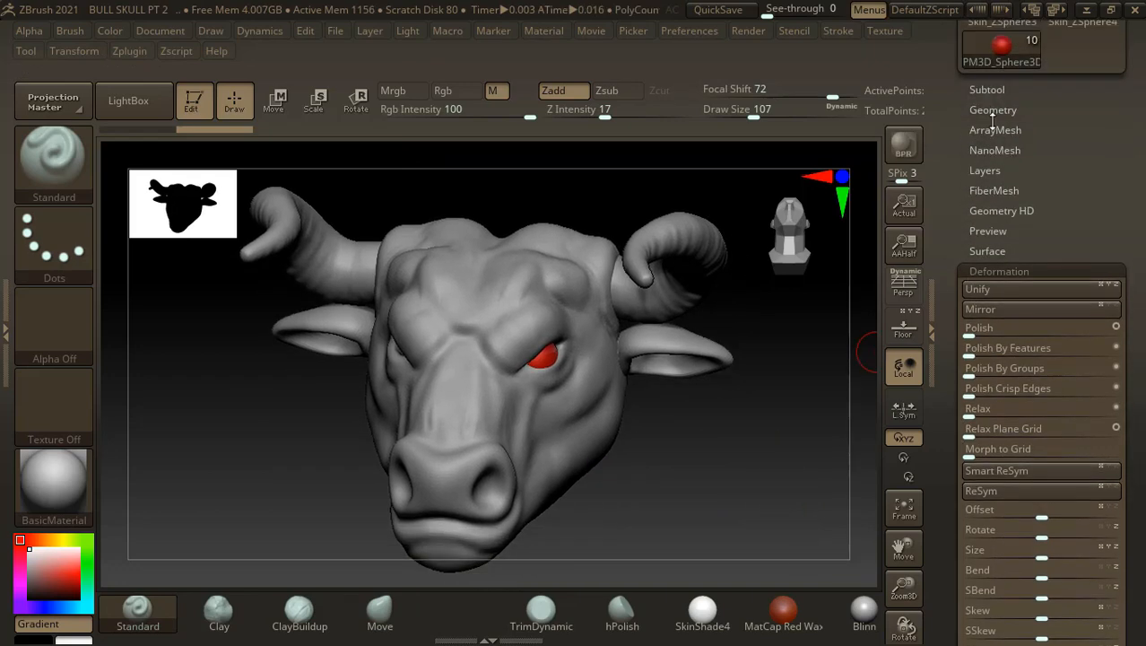
click(987, 89)
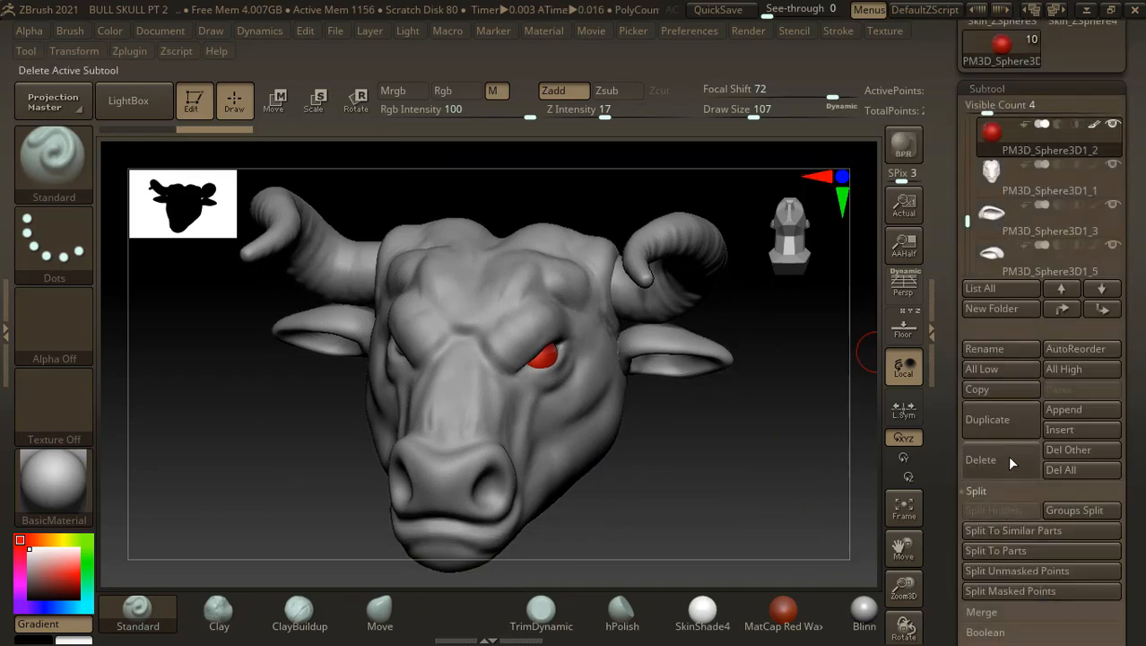
click(1003, 430)
scroll(1009, 421, down, 10)
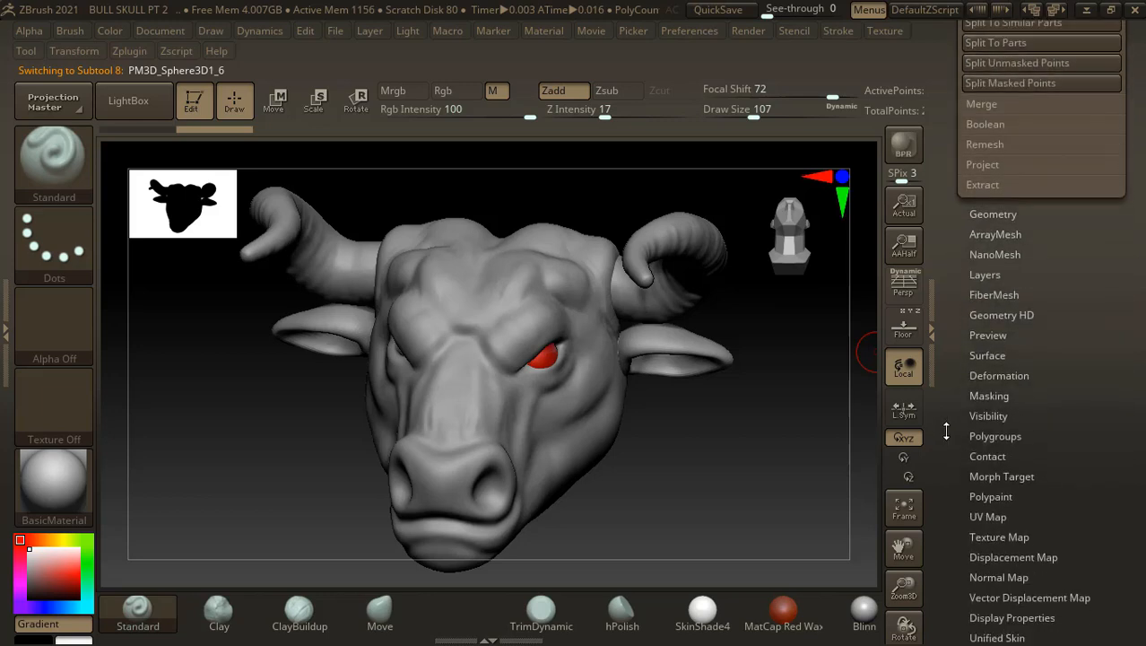
click(999, 339)
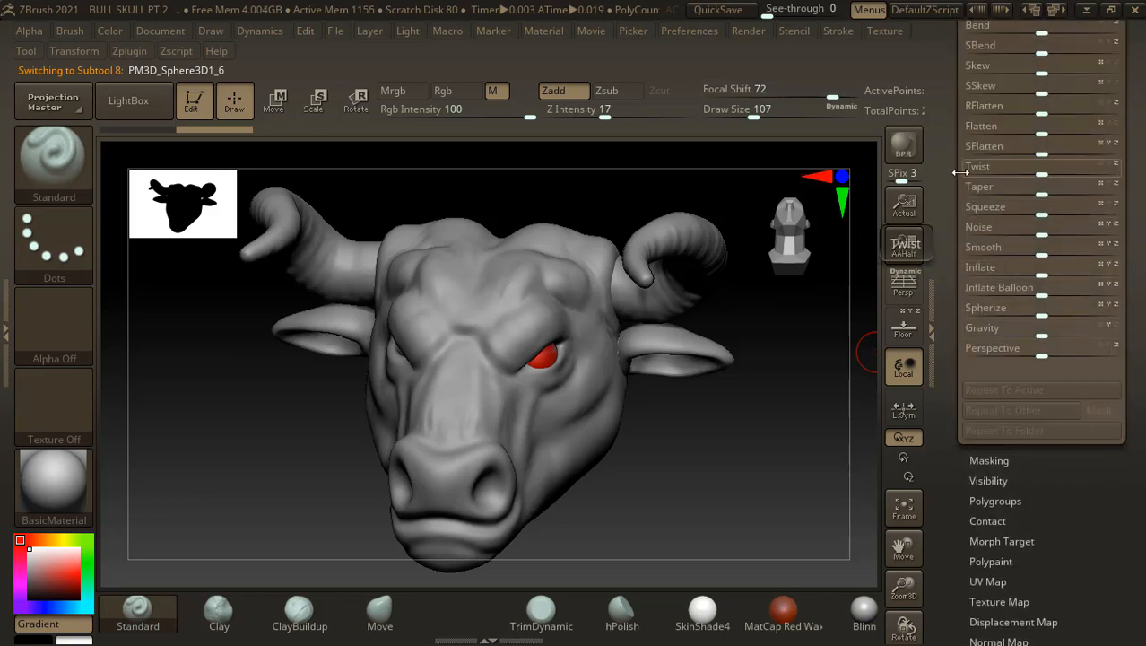
scroll(952, 165, up, 5)
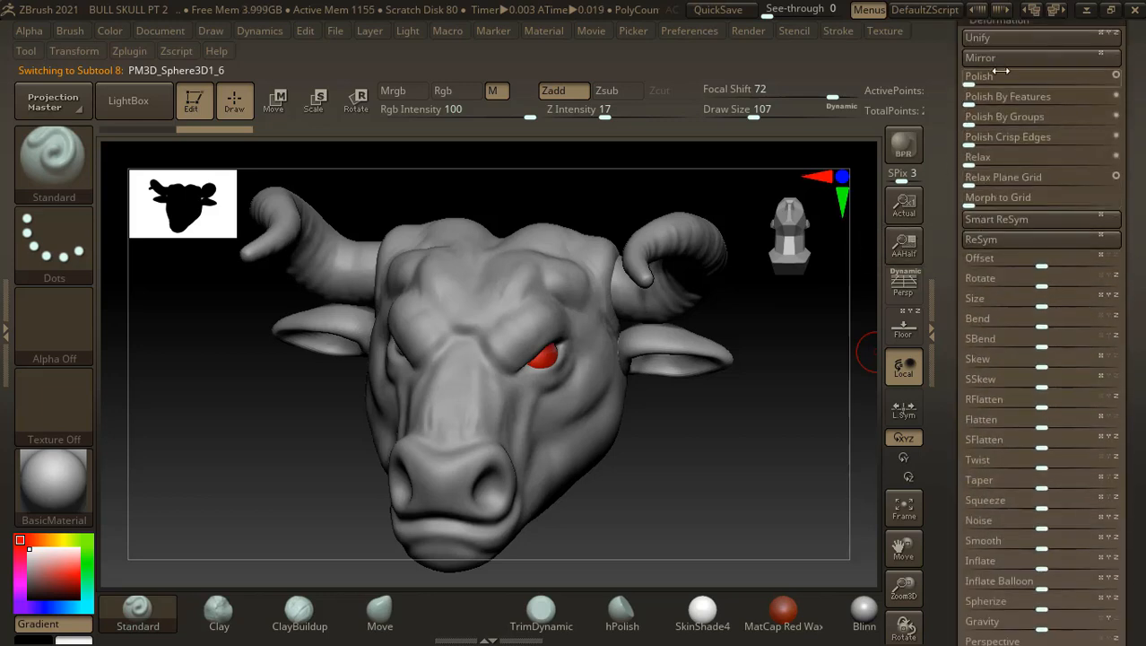
- Turn the bull head to a front view and render it with BPR
mouse_move(795, 397)
mouse_down()
mouse_move(805, 448)
mouse_move(793, 396)
mouse_move(767, 383)
mouse_move(732, 435)
mouse_move(765, 422)
mouse_move(762, 443)
mouse_move(788, 448)
mouse_move(723, 450)
mouse_move(724, 476)
mouse_move(789, 461)
mouse_move(714, 468)
mouse_move(744, 434)
mouse_move(783, 429)
mouse_move(770, 456)
mouse_move(778, 433)
mouse_up()
click(903, 144)
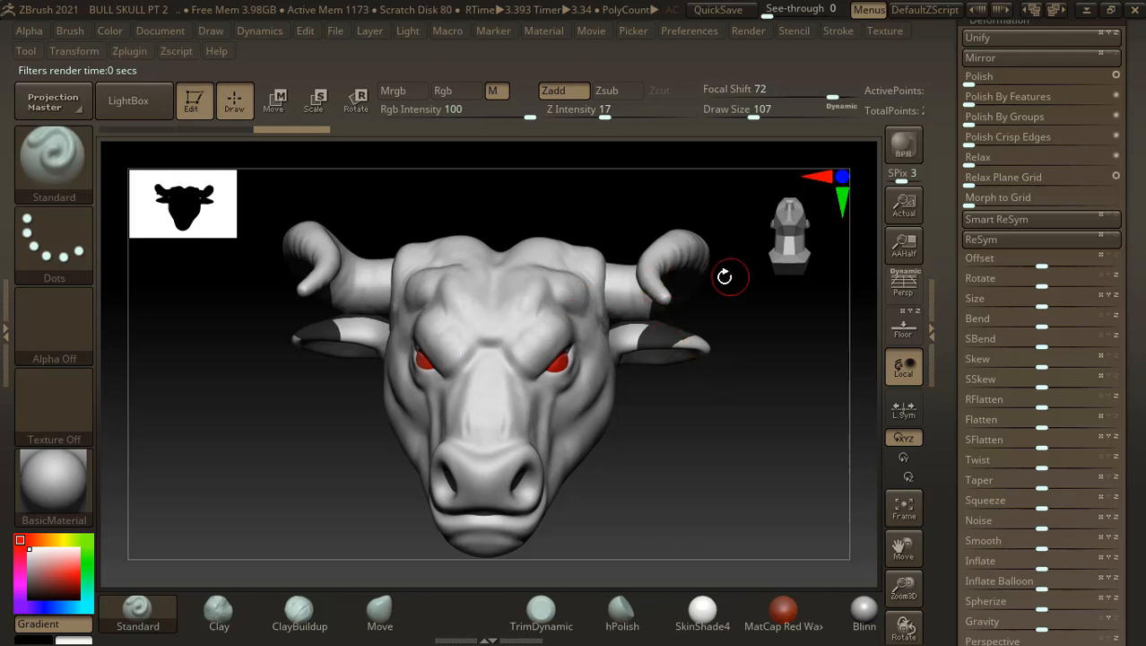
key(alt+Tab)
click(556, 240)
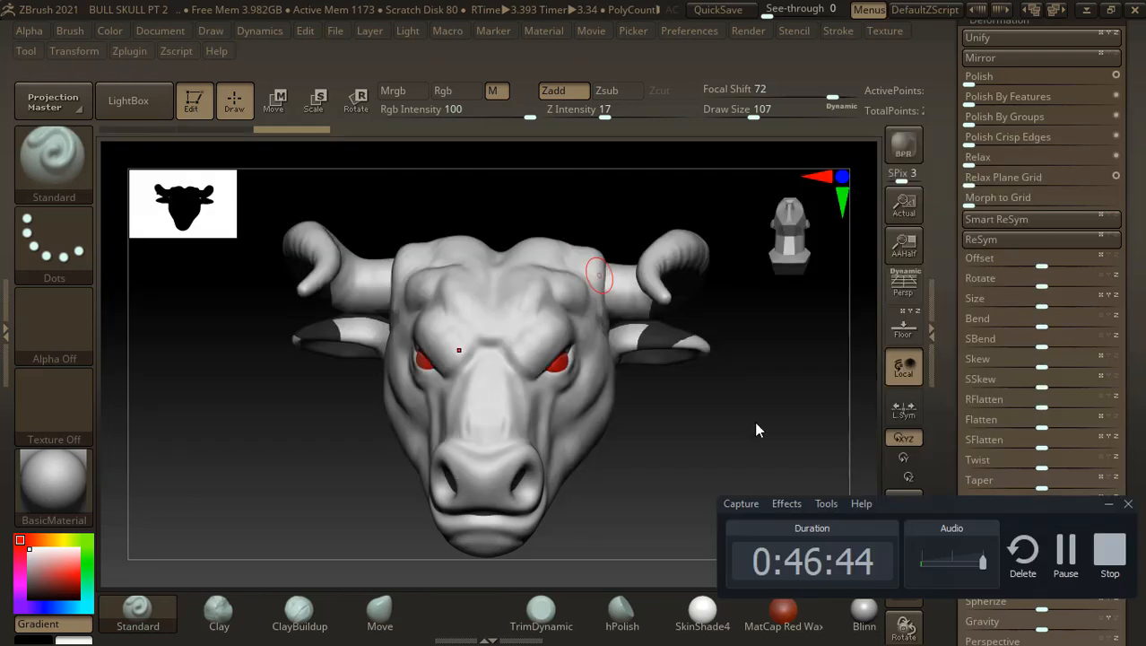